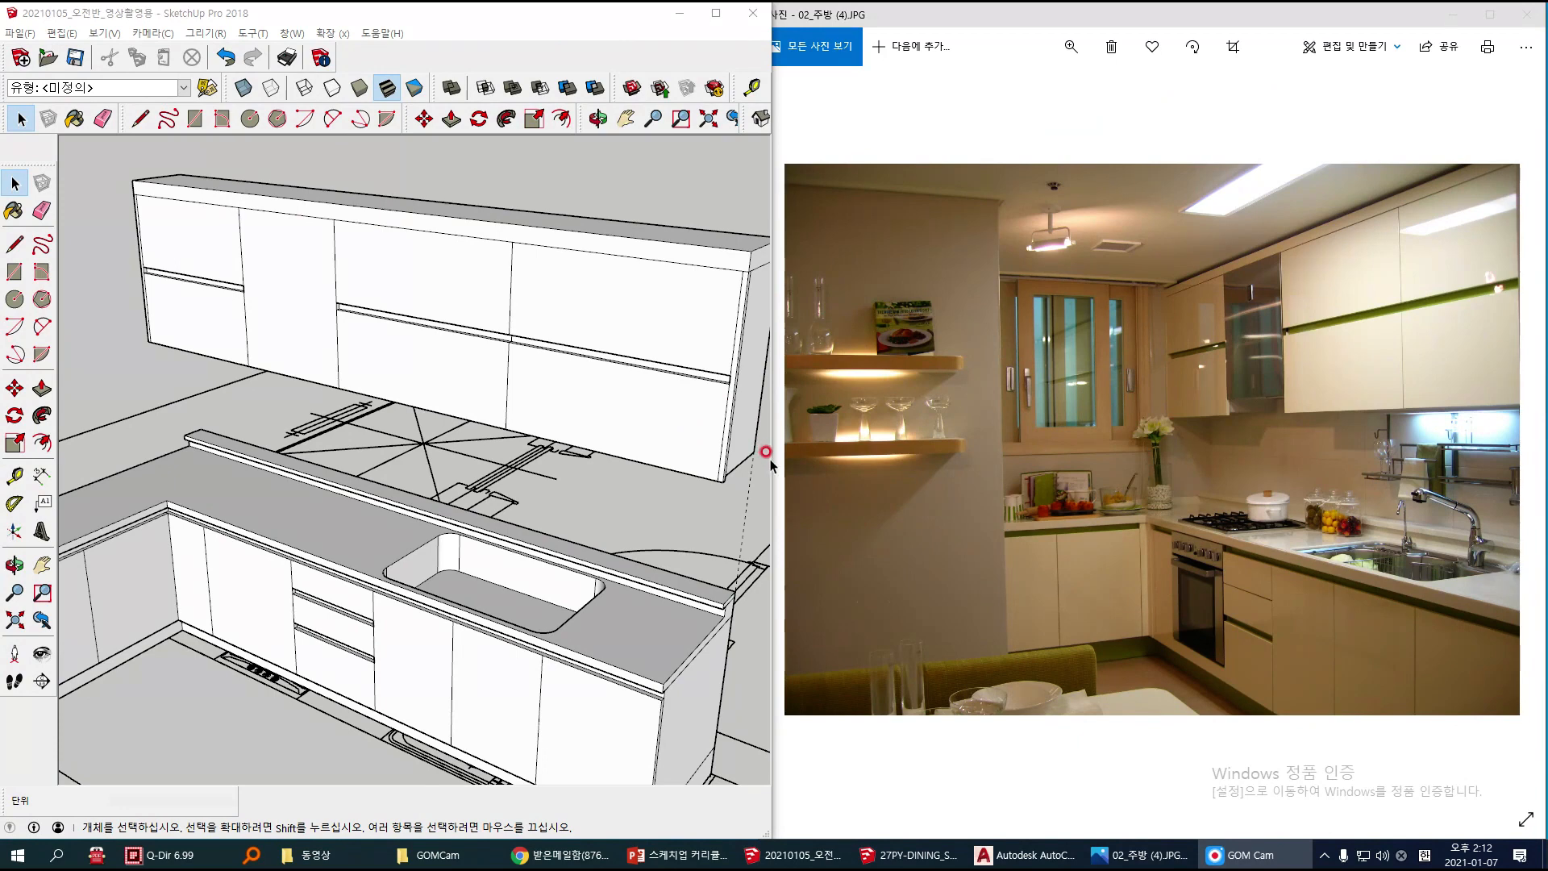
{"action": "left_click_drag", "start_coordinate": [401, 595], "coordinate": [339, 613]}
{"action": "left_click_drag", "start_coordinate": [458, 380], "coordinate": [426, 405]}
{"action": "mouse_move", "coordinate": [1281, 364]}
{"action": "left_mouse_down"}
{"action": "mouse_move", "coordinate": [1222, 335]}
{"action": "mouse_move", "coordinate": [1271, 389]}
{"action": "left_mouse_up"}
{"action": "mouse_move", "coordinate": [1210, 574]}
{"action": "left_mouse_down"}
{"action": "mouse_move", "coordinate": [1165, 630]}
{"action": "mouse_move", "coordinate": [1225, 614]}
{"action": "left_mouse_up"}
{"action": "mouse_move", "coordinate": [1254, 506]}
{"action": "left_mouse_down"}
{"action": "mouse_move", "coordinate": [1213, 520]}
{"action": "mouse_move", "coordinate": [1251, 538]}
{"action": "left_mouse_up"}
{"action": "mouse_move", "coordinate": [1435, 564]}
{"action": "left_mouse_down"}
{"action": "mouse_move", "coordinate": [1475, 597]}
{"action": "mouse_move", "coordinate": [1432, 610]}
{"action": "left_mouse_up"}
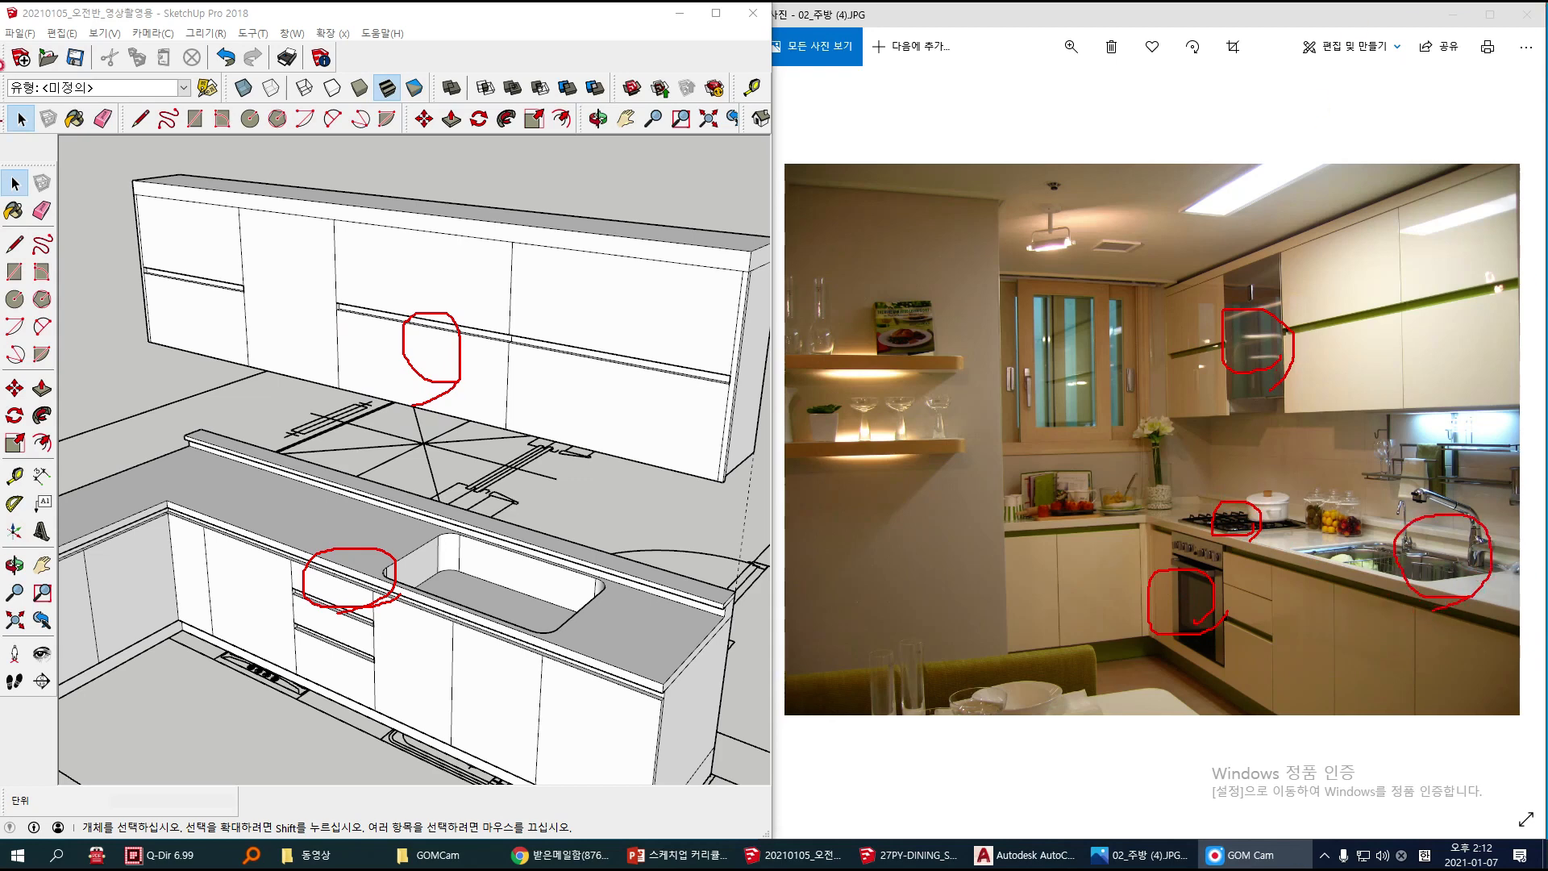
{"action": "left_click", "coordinate": [134, 549]}
{"action": "left_click", "coordinate": [384, 287]}
{"action": "left_click", "coordinate": [456, 425]}
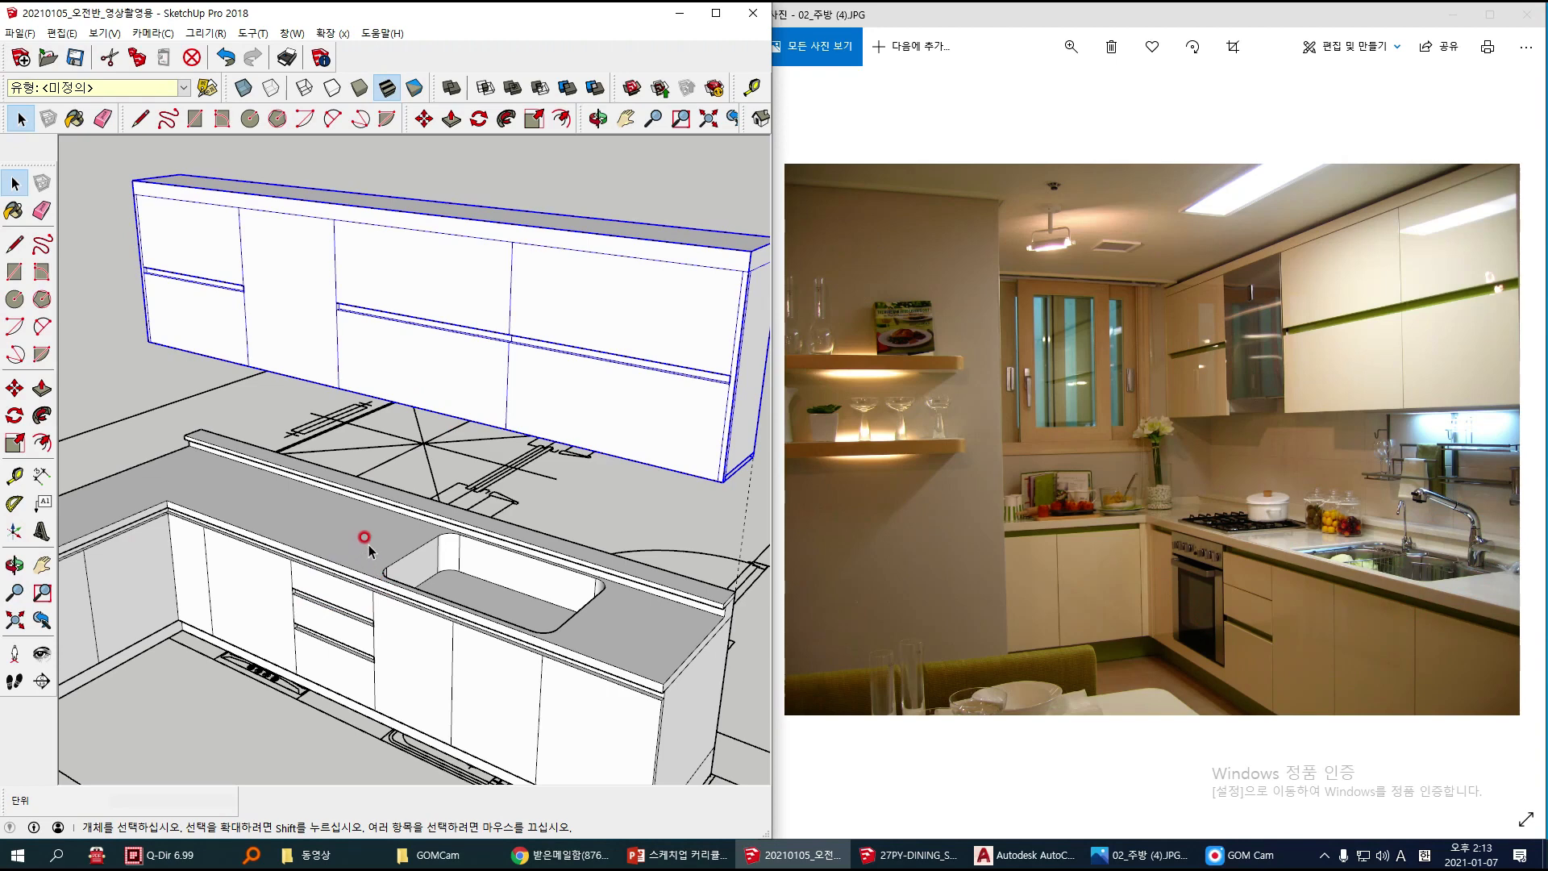
{"action": "left_click", "coordinate": [329, 541]}
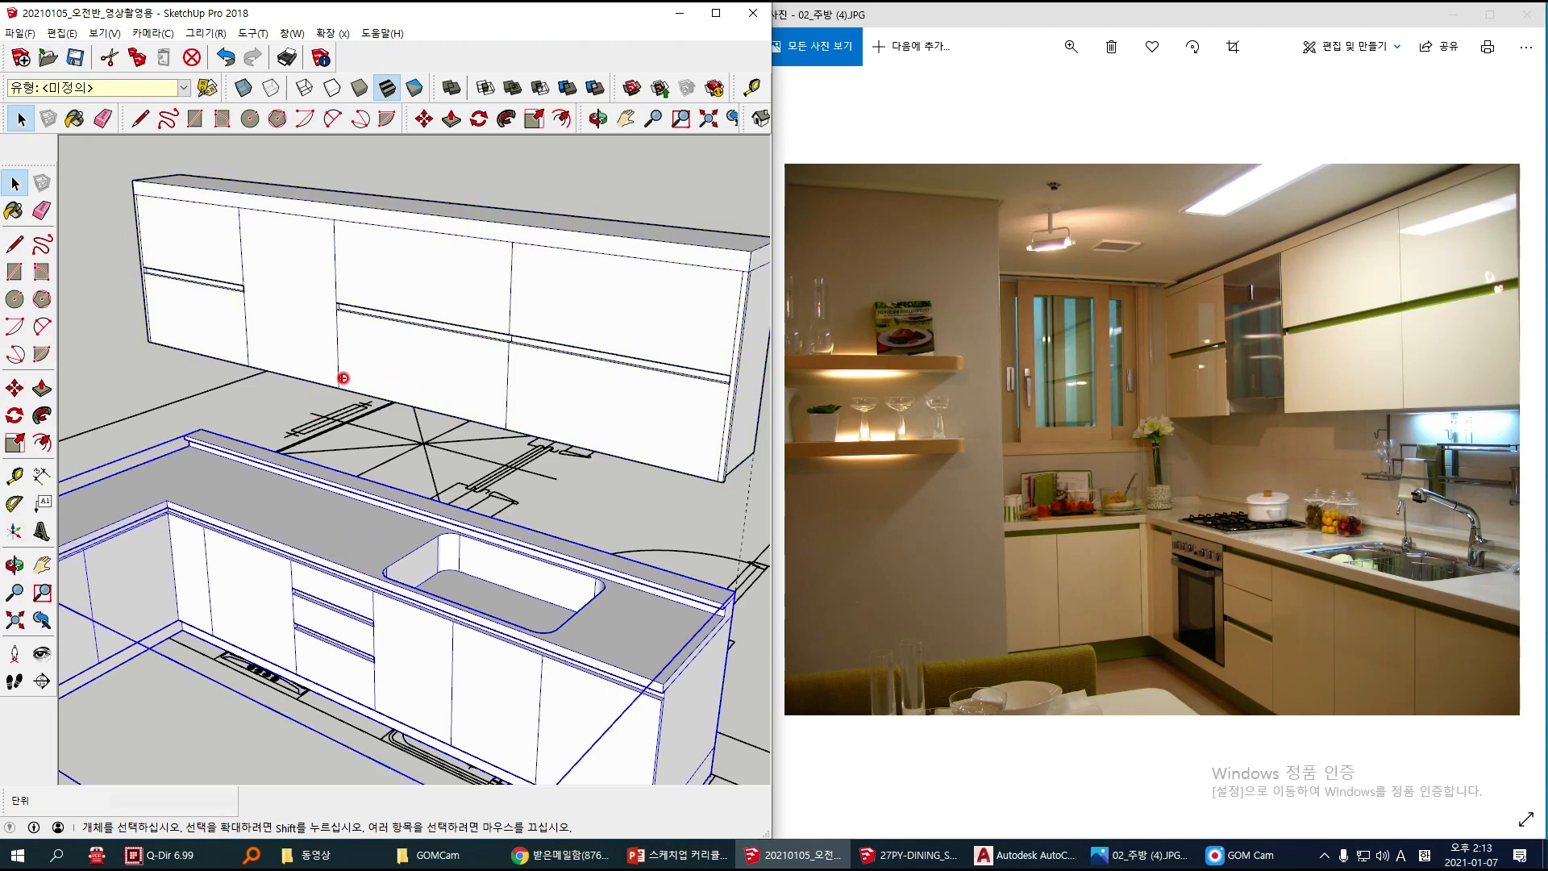
{"action": "mouse_move", "coordinate": [532, 586]}
{"action": "left_mouse_down"}
{"action": "mouse_move", "coordinate": [494, 617]}
{"action": "mouse_move", "coordinate": [511, 545]}
{"action": "mouse_move", "coordinate": [484, 620]}
{"action": "left_mouse_up"}
{"action": "mouse_move", "coordinate": [557, 566]}
{"action": "left_mouse_down"}
{"action": "mouse_move", "coordinate": [556, 618]}
{"action": "mouse_move", "coordinate": [579, 597]}
{"action": "left_mouse_up"}
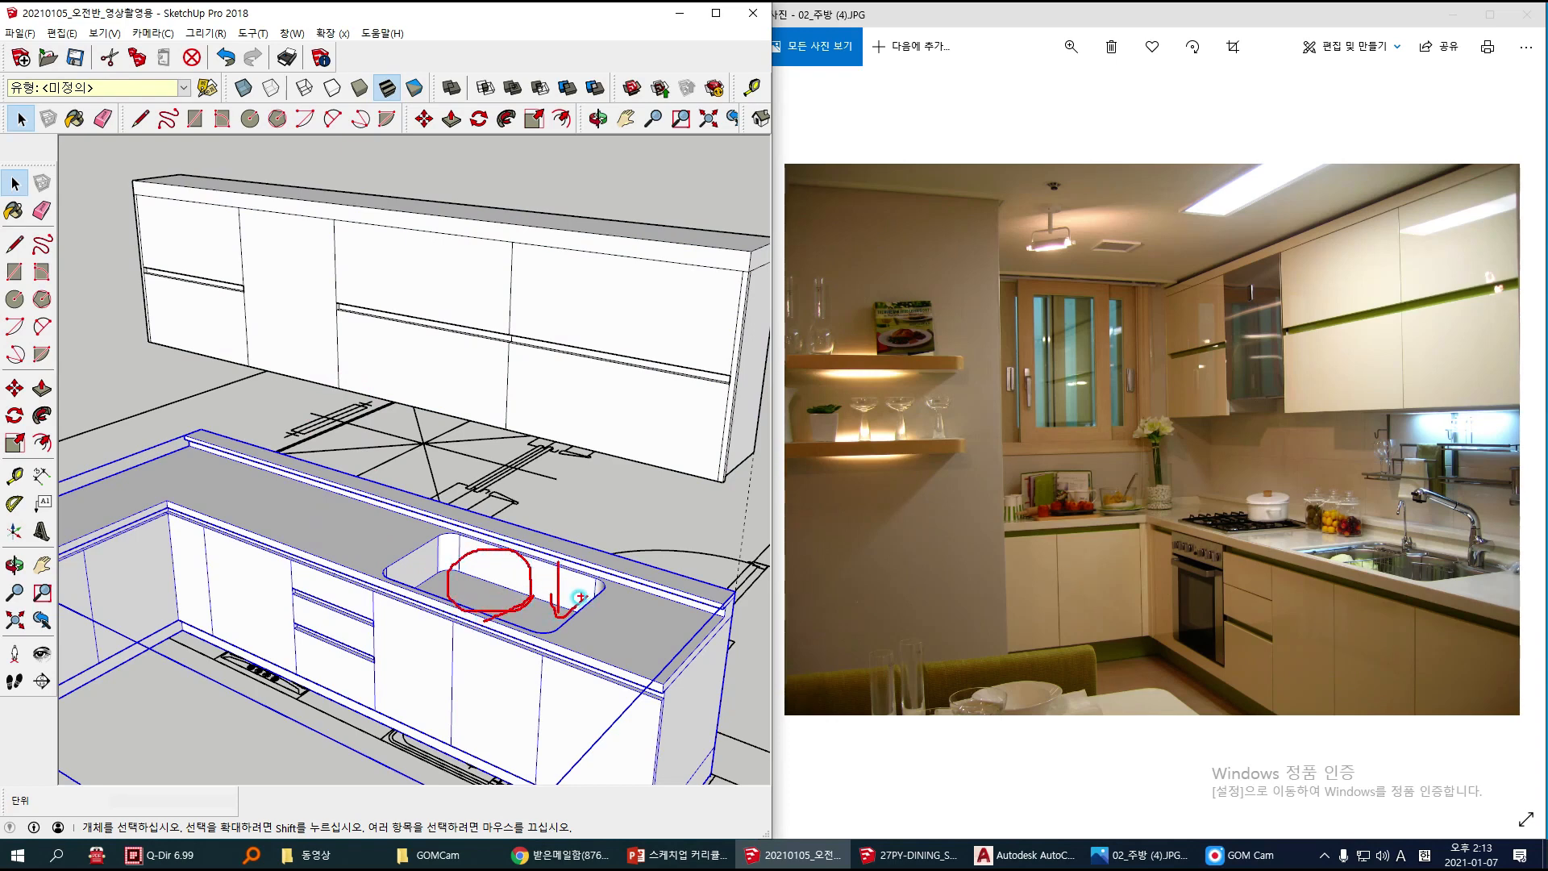
{"action": "mouse_move", "coordinate": [266, 582]}
{"action": "left_mouse_down"}
{"action": "mouse_move", "coordinate": [211, 613]}
{"action": "mouse_move", "coordinate": [246, 633]}
{"action": "left_mouse_up"}
{"action": "left_click_drag", "start_coordinate": [266, 299], "coordinate": [306, 323]}
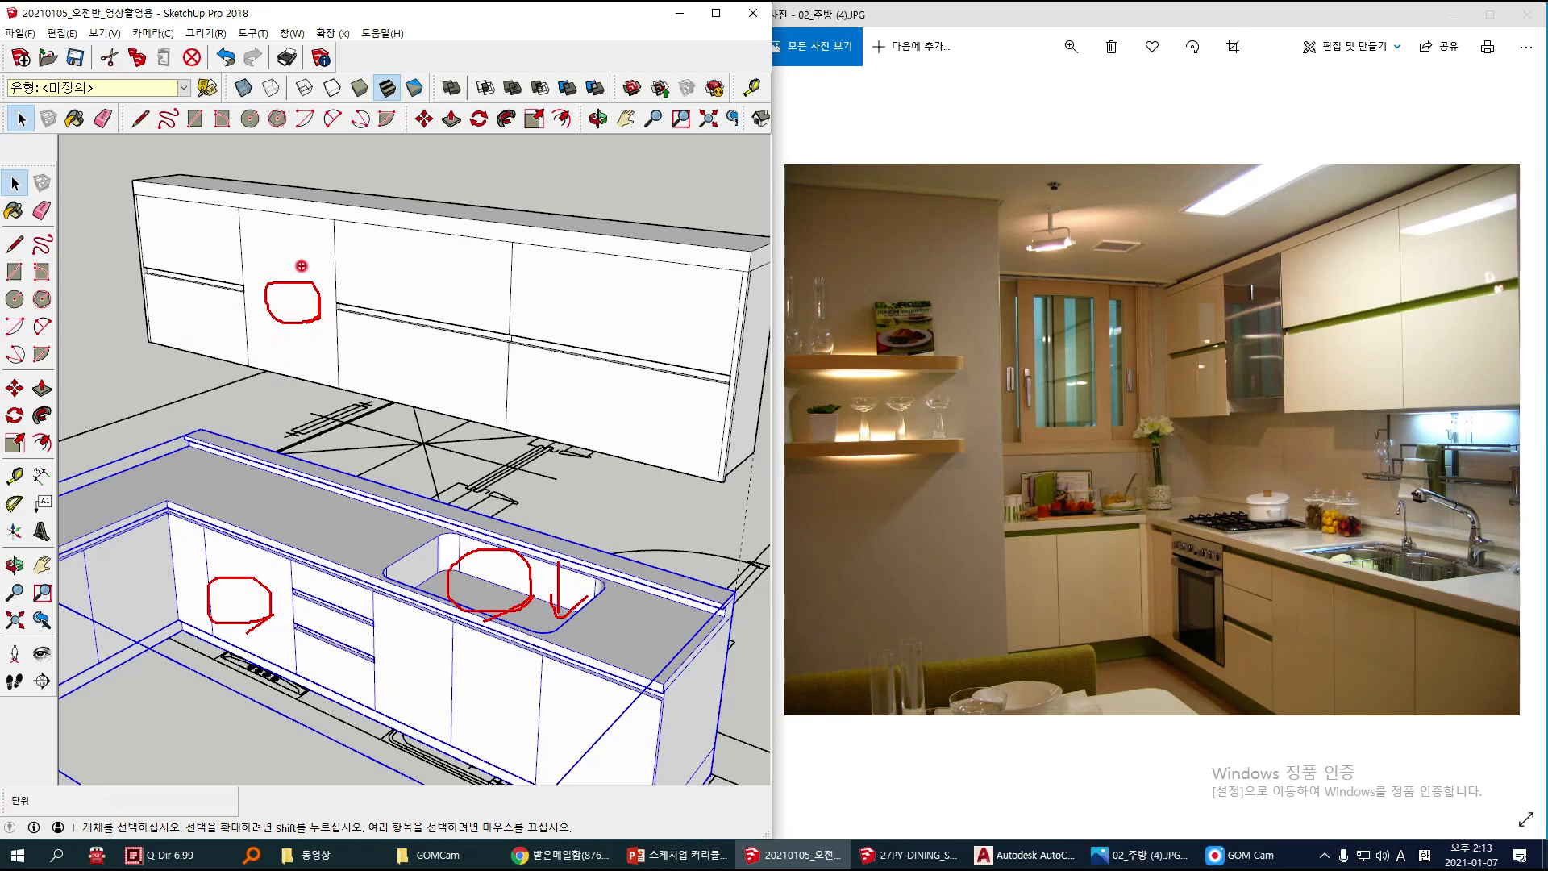
{"action": "key", "text": "Escape"}
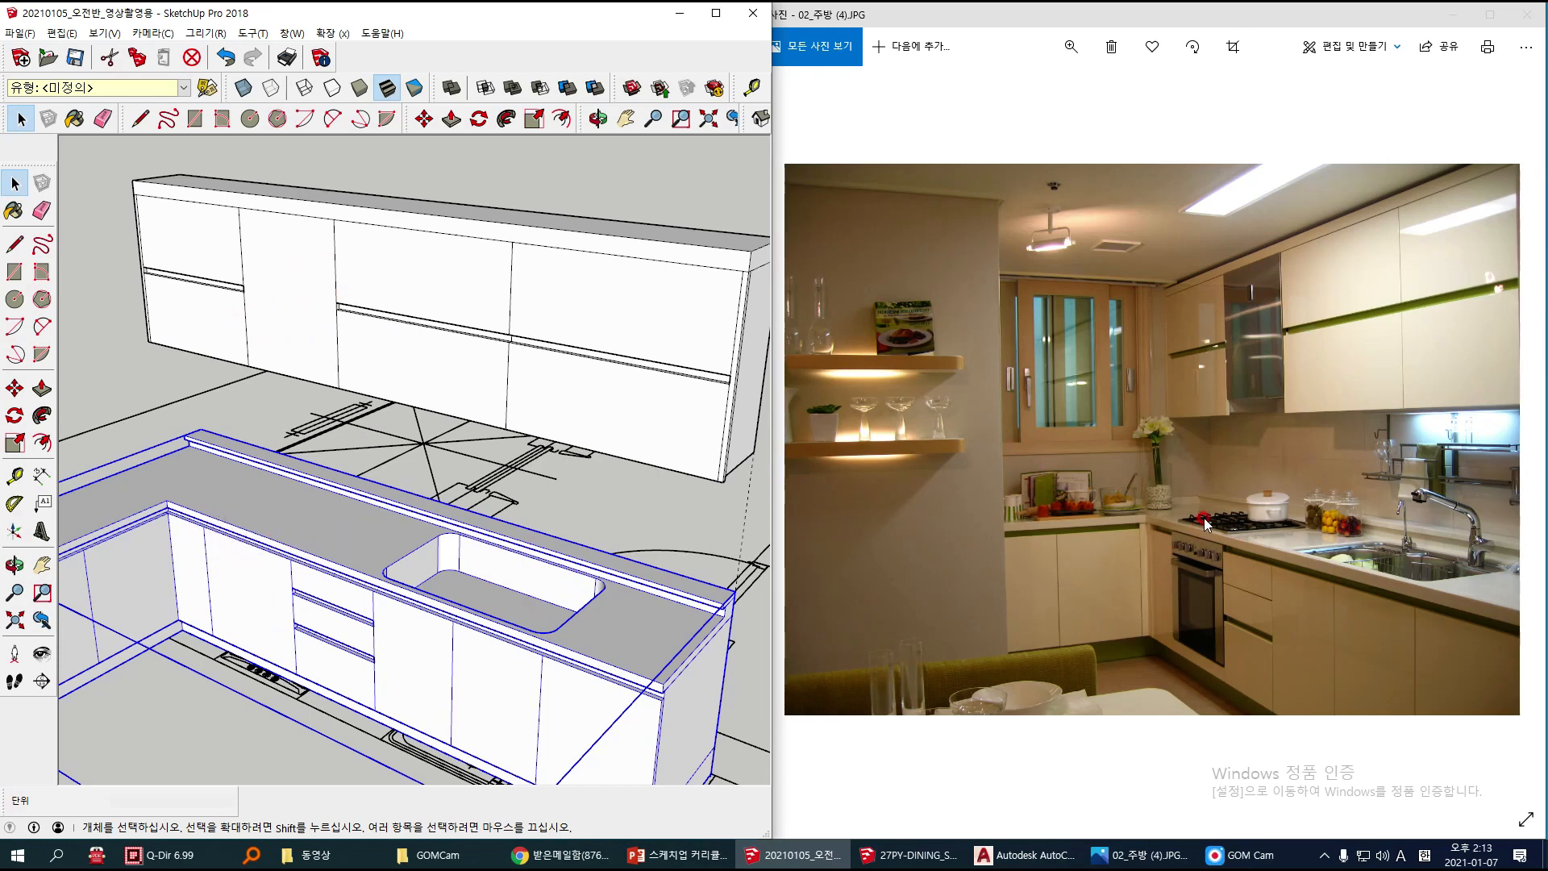
Step: Explode the upper wall cabinet group into loose geometry and clear the selection
{"action": "right_click", "coordinate": [316, 253]}
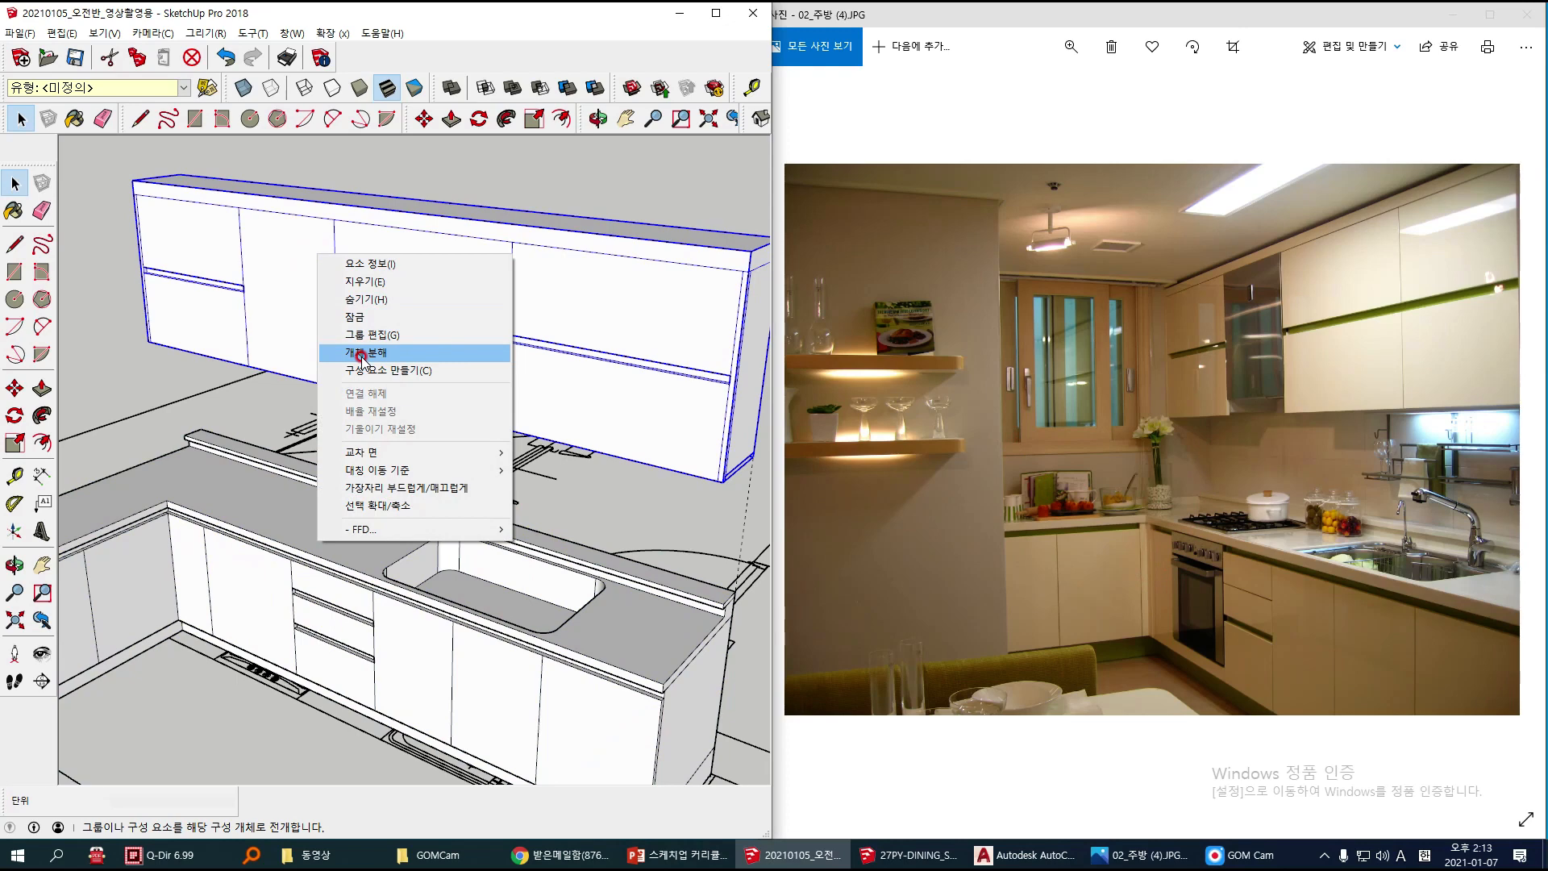
{"action": "left_click", "coordinate": [361, 355]}
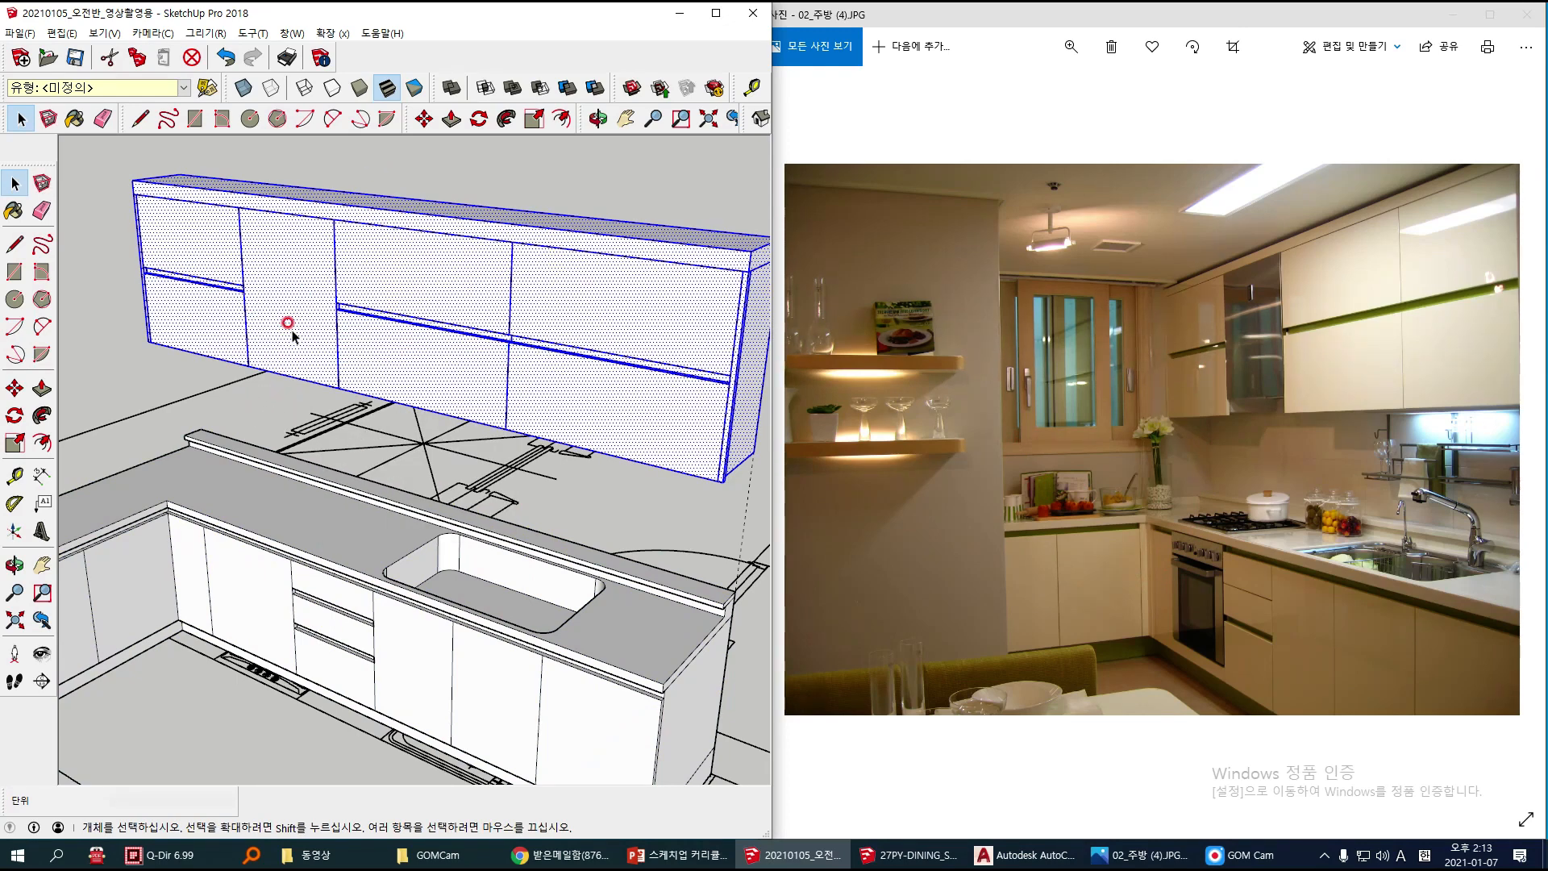
{"action": "left_click", "coordinate": [271, 395]}
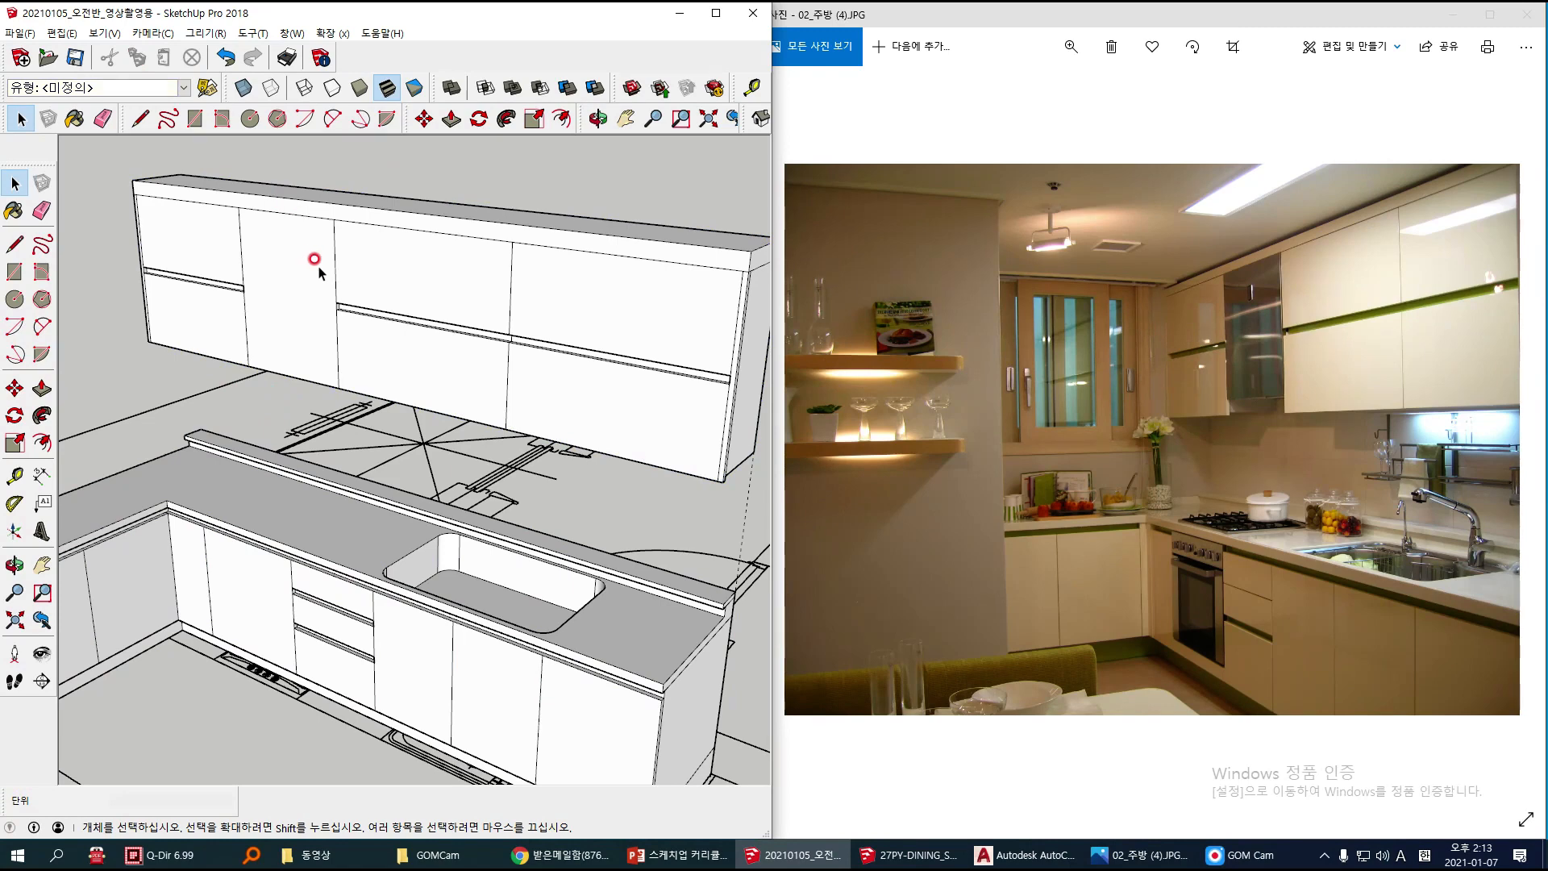
Step: Push the narrow full-height door face of the upper cabinet inward by 20 mm
{"action": "left_click", "coordinate": [277, 311]}
{"action": "middle_click_drag", "start_coordinate": [294, 328], "coordinate": [311, 328]}
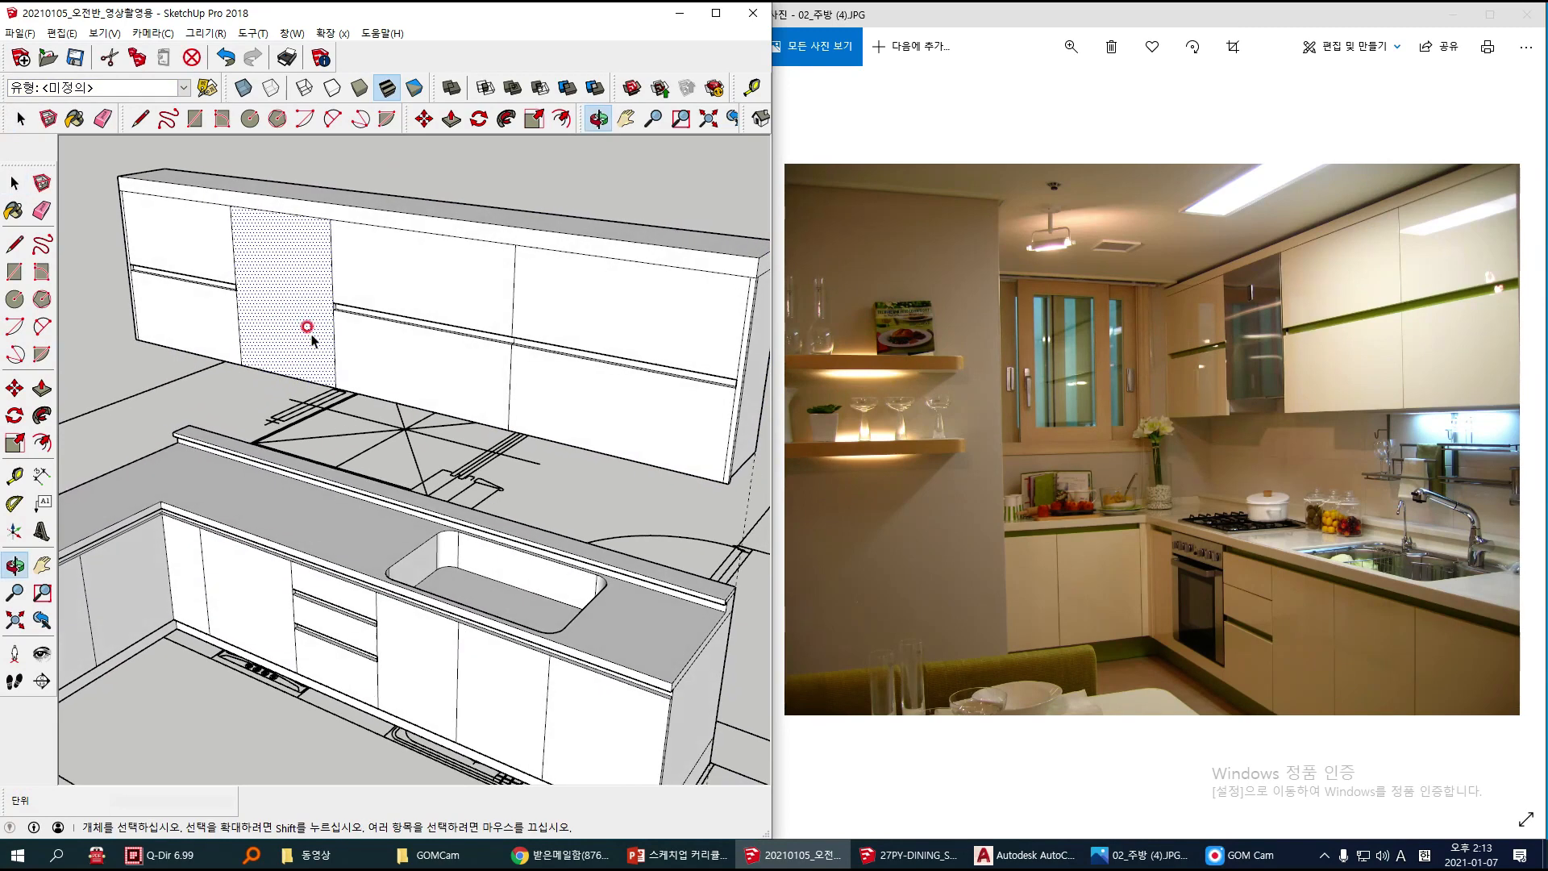
{"action": "scroll", "coordinate": [293, 301], "scroll_direction": "up", "scroll_amount": 4}
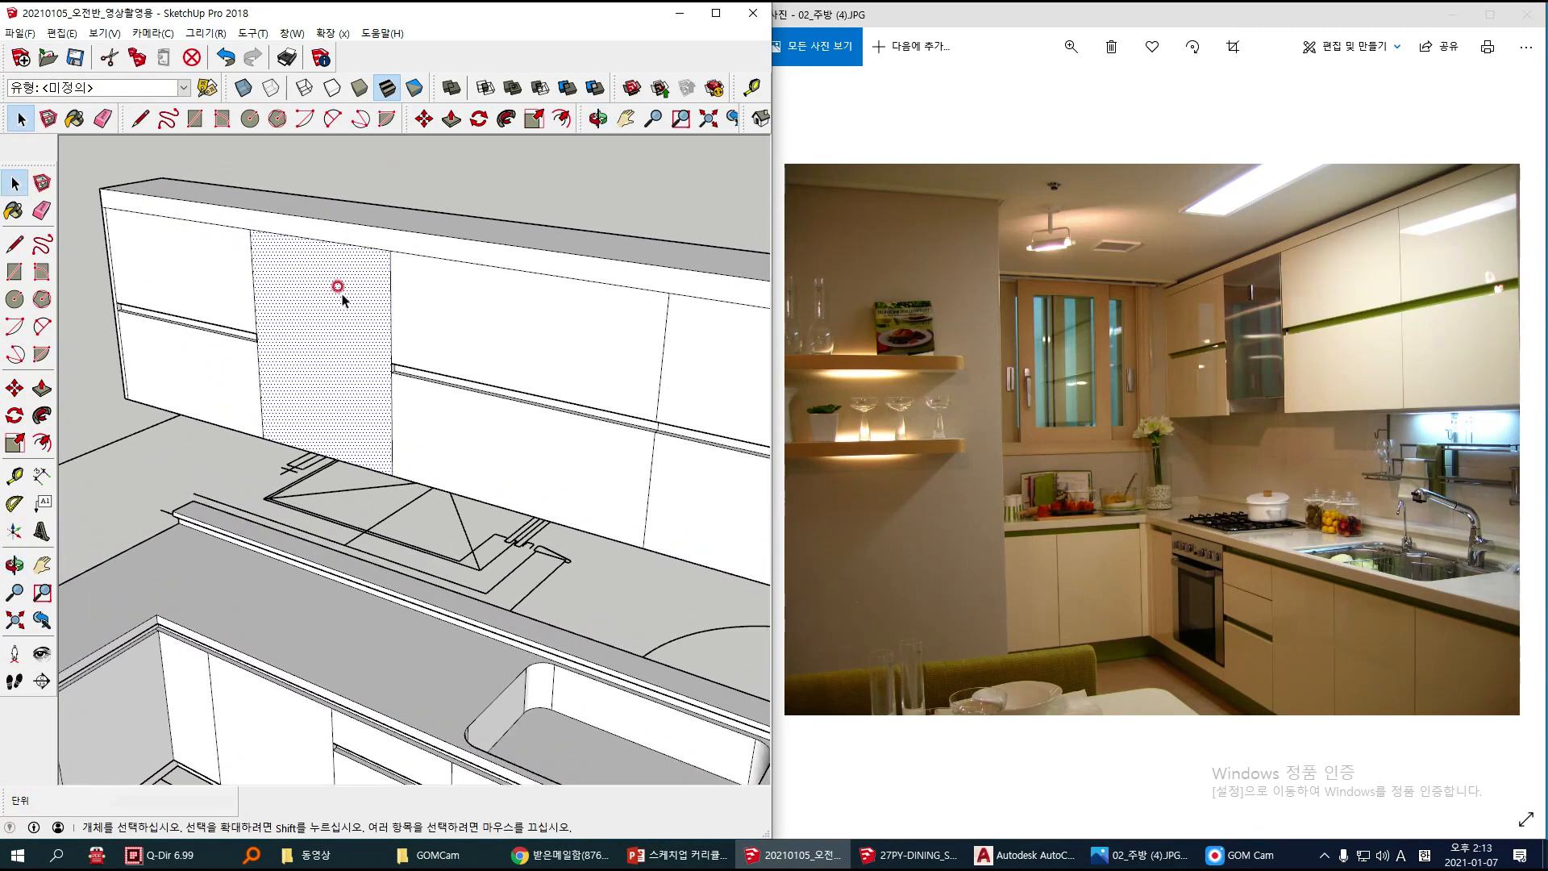
{"action": "key", "text": "p"}
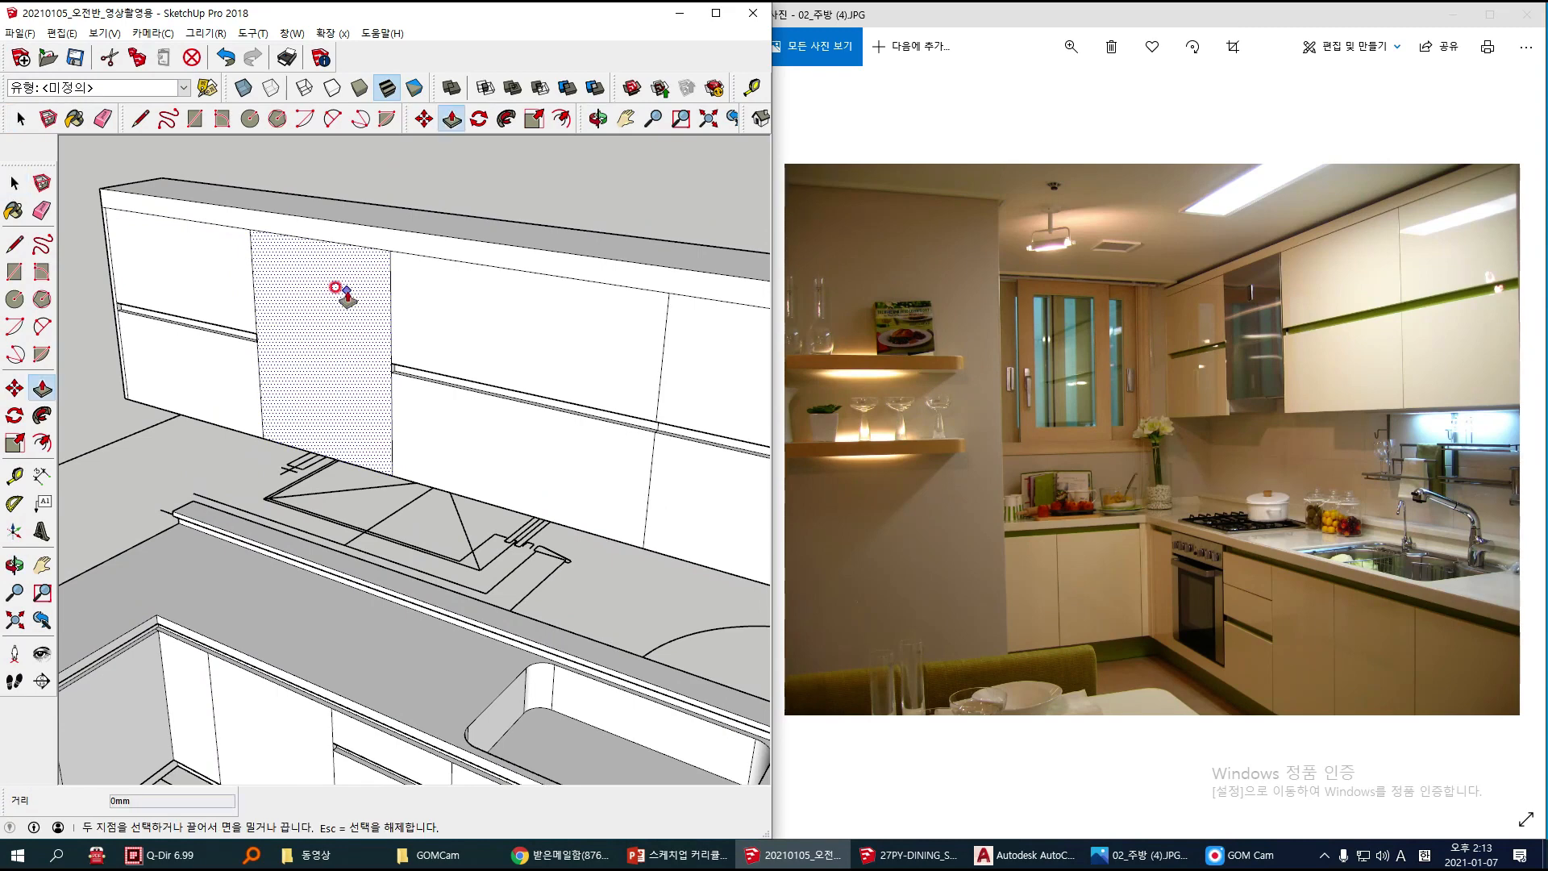
{"action": "left_click", "coordinate": [288, 333]}
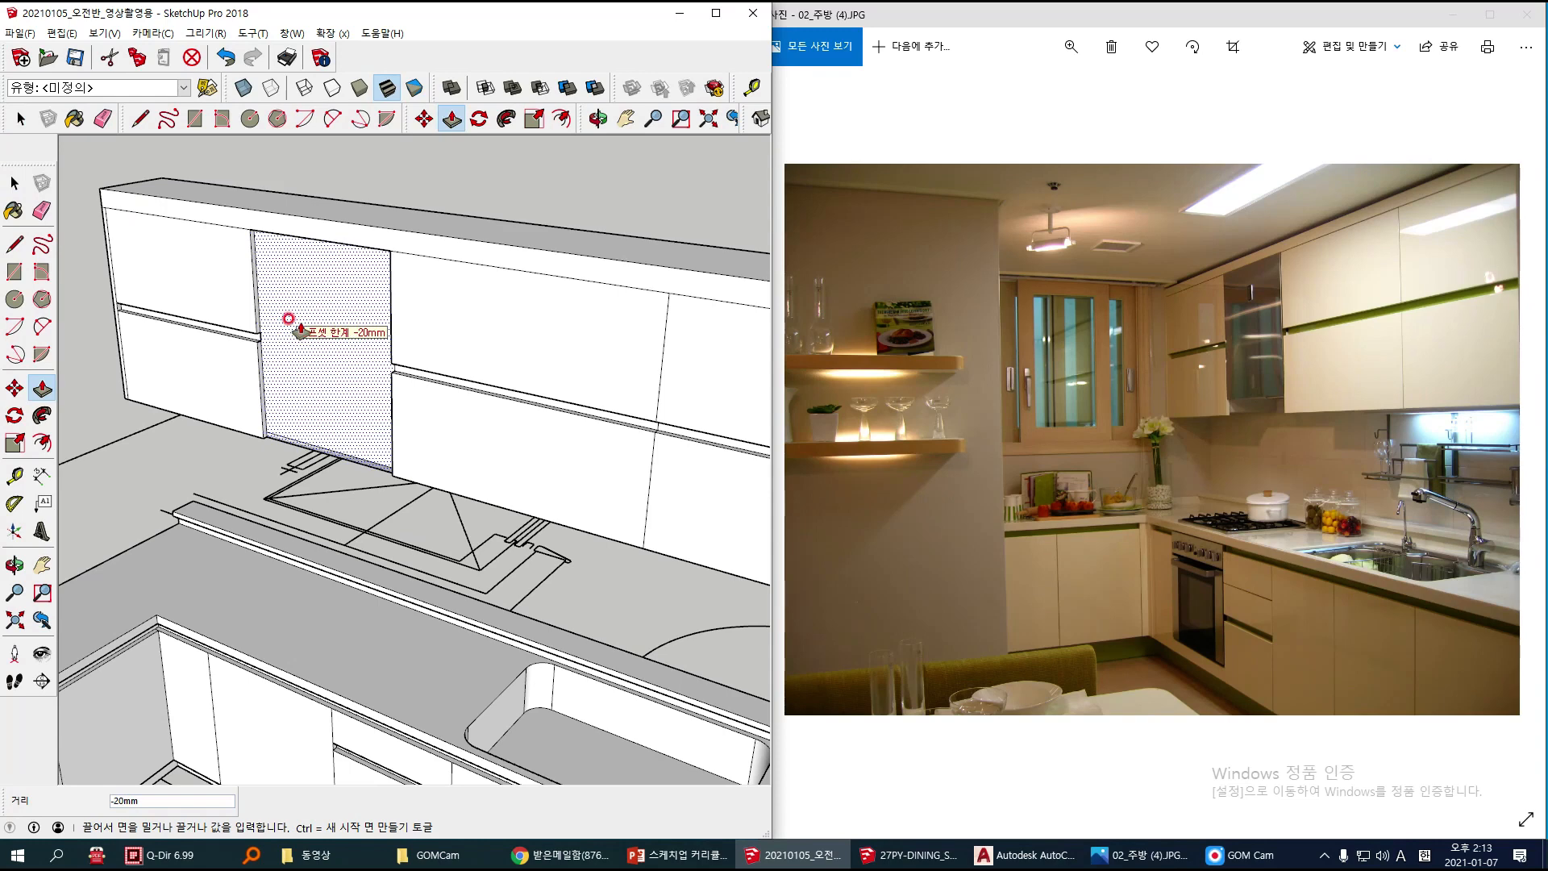
{"action": "scroll", "coordinate": [300, 331], "scroll_direction": "up", "scroll_amount": 2}
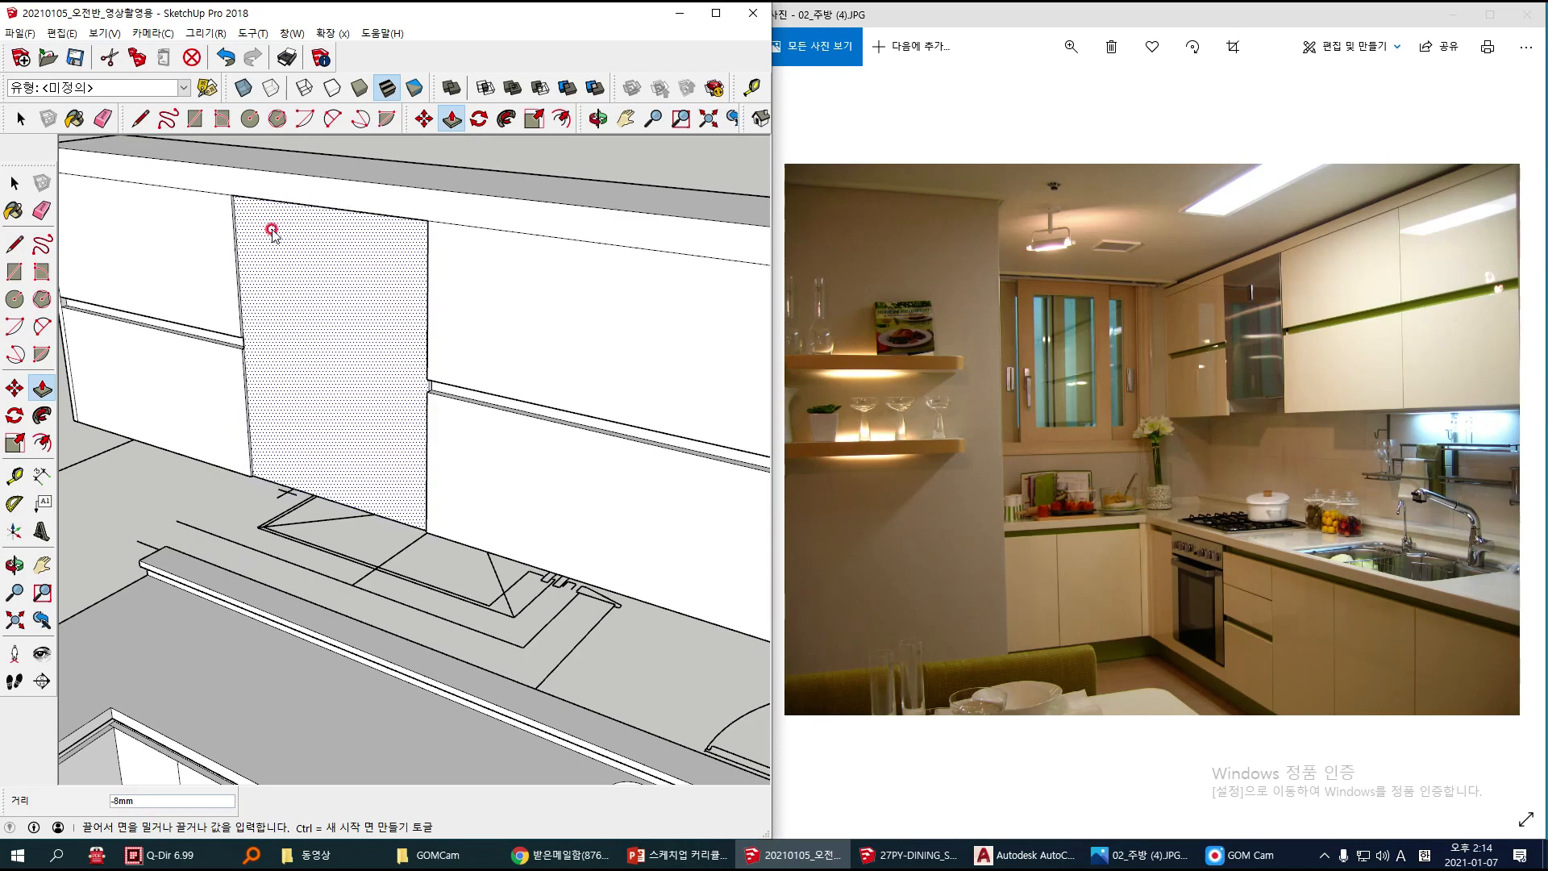
{"action": "left_click", "coordinate": [265, 224]}
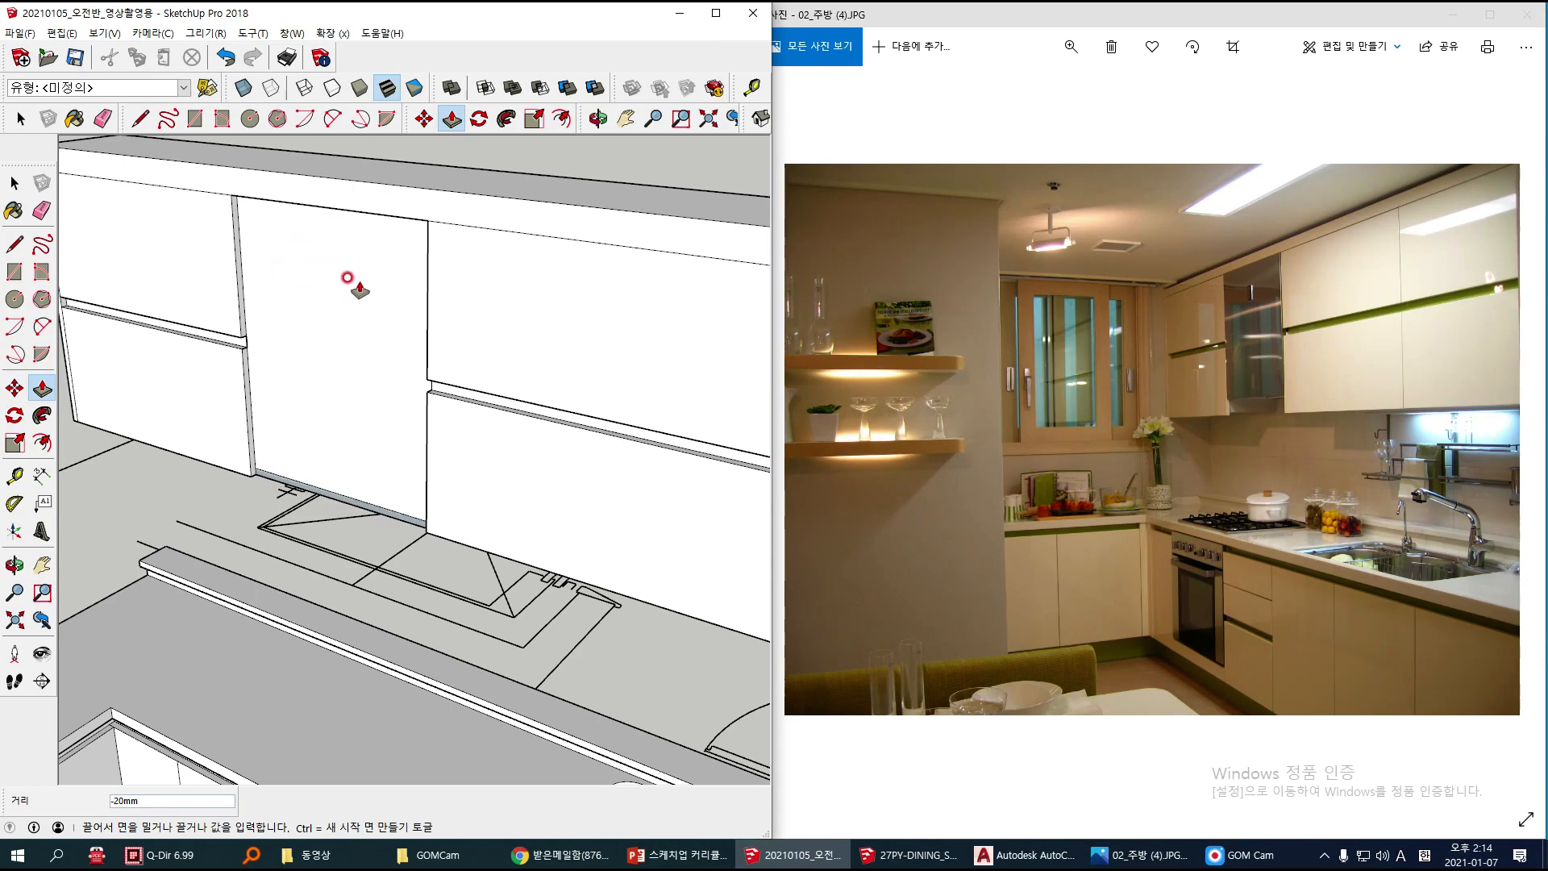
{"action": "left_click", "coordinate": [348, 278]}
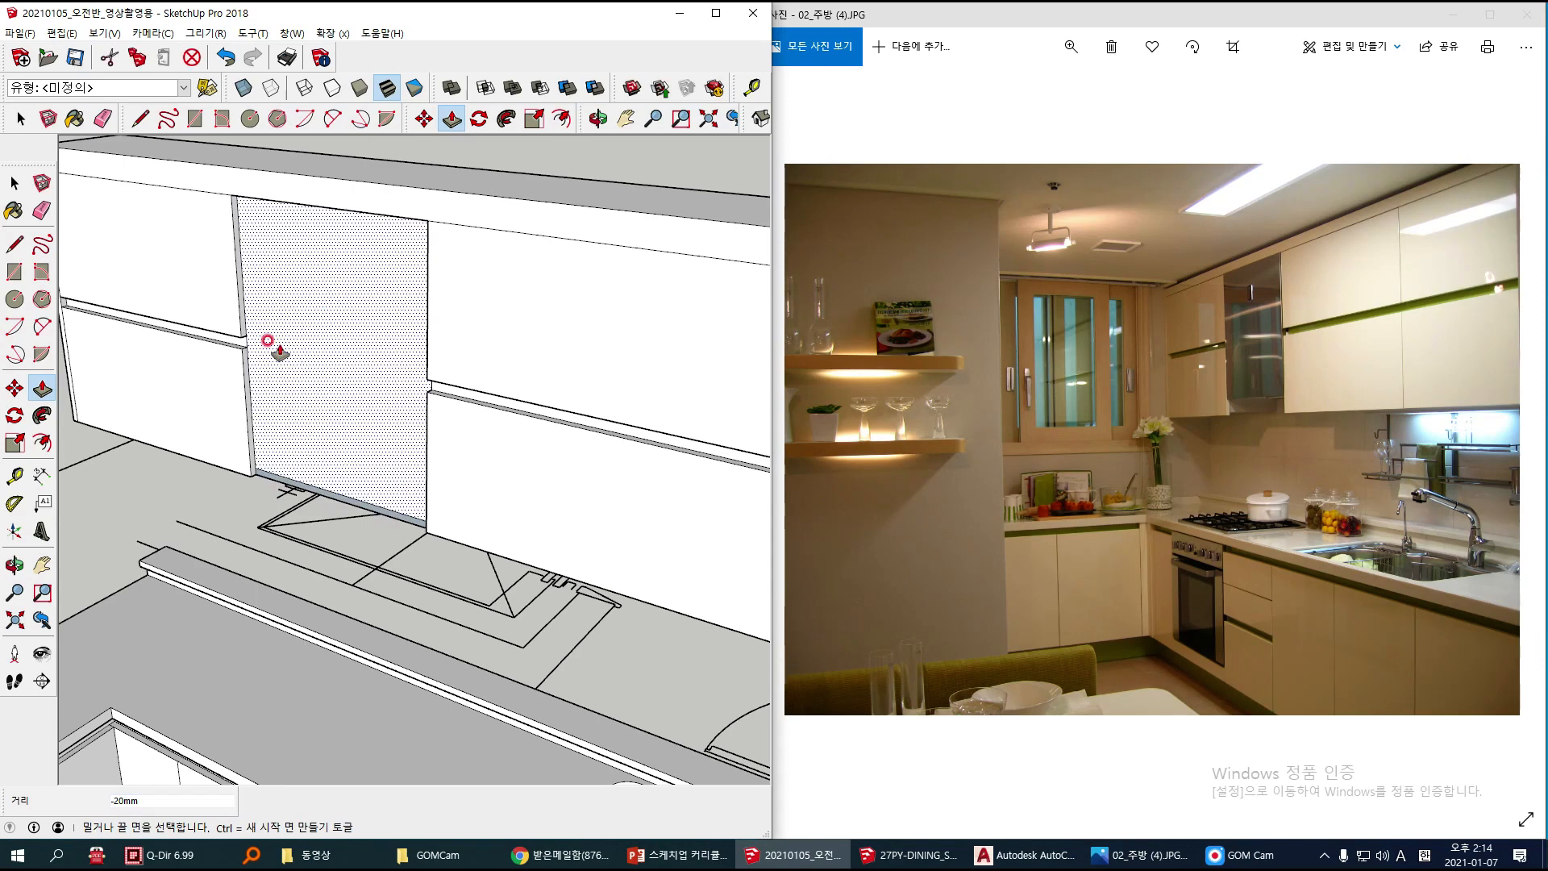
{"action": "left_click_drag", "start_coordinate": [268, 339], "coordinate": [319, 310]}
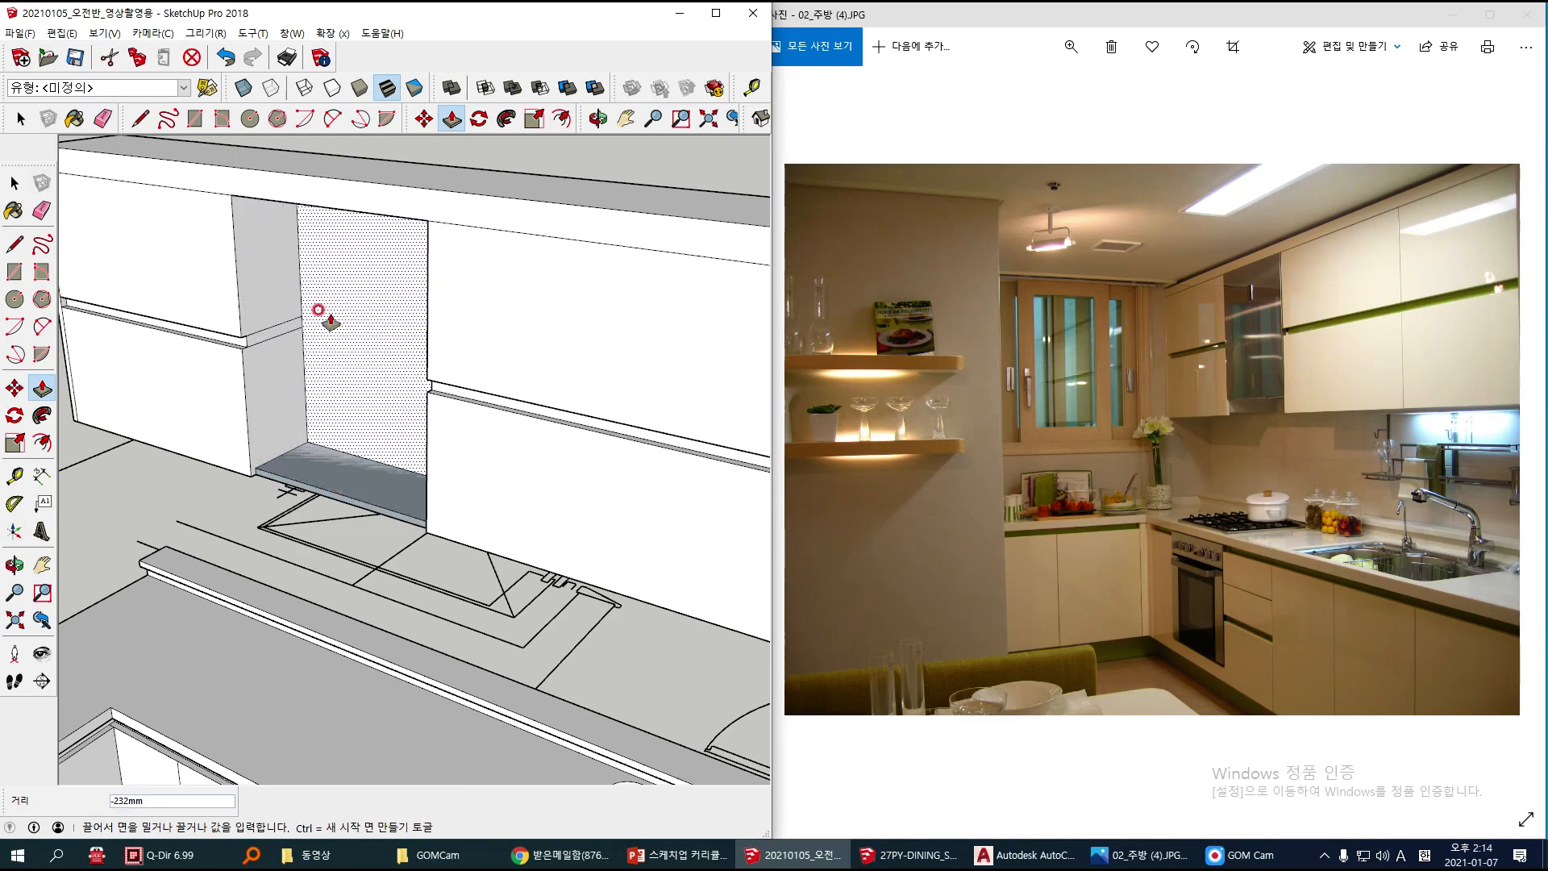
{"action": "key", "text": "Escape"}
Step: Erase the lower front edge under the recessed upper door to remove the thin strip face beneath it
{"action": "middle_click_drag", "start_coordinate": [287, 433], "coordinate": [356, 457]}
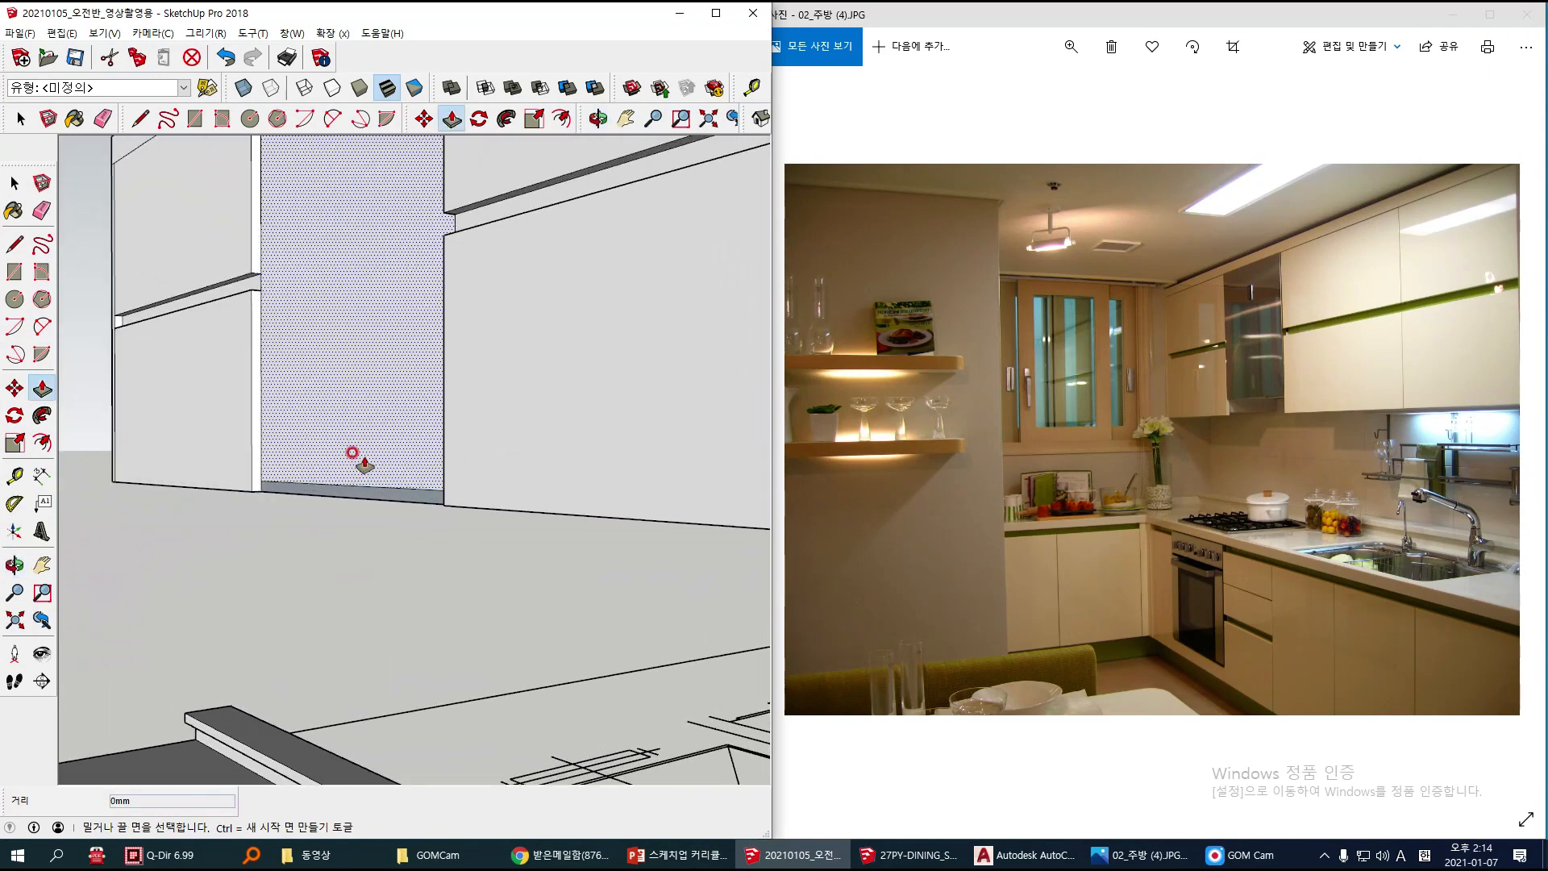
{"action": "key", "text": "space"}
{"action": "left_click", "coordinate": [290, 488]}
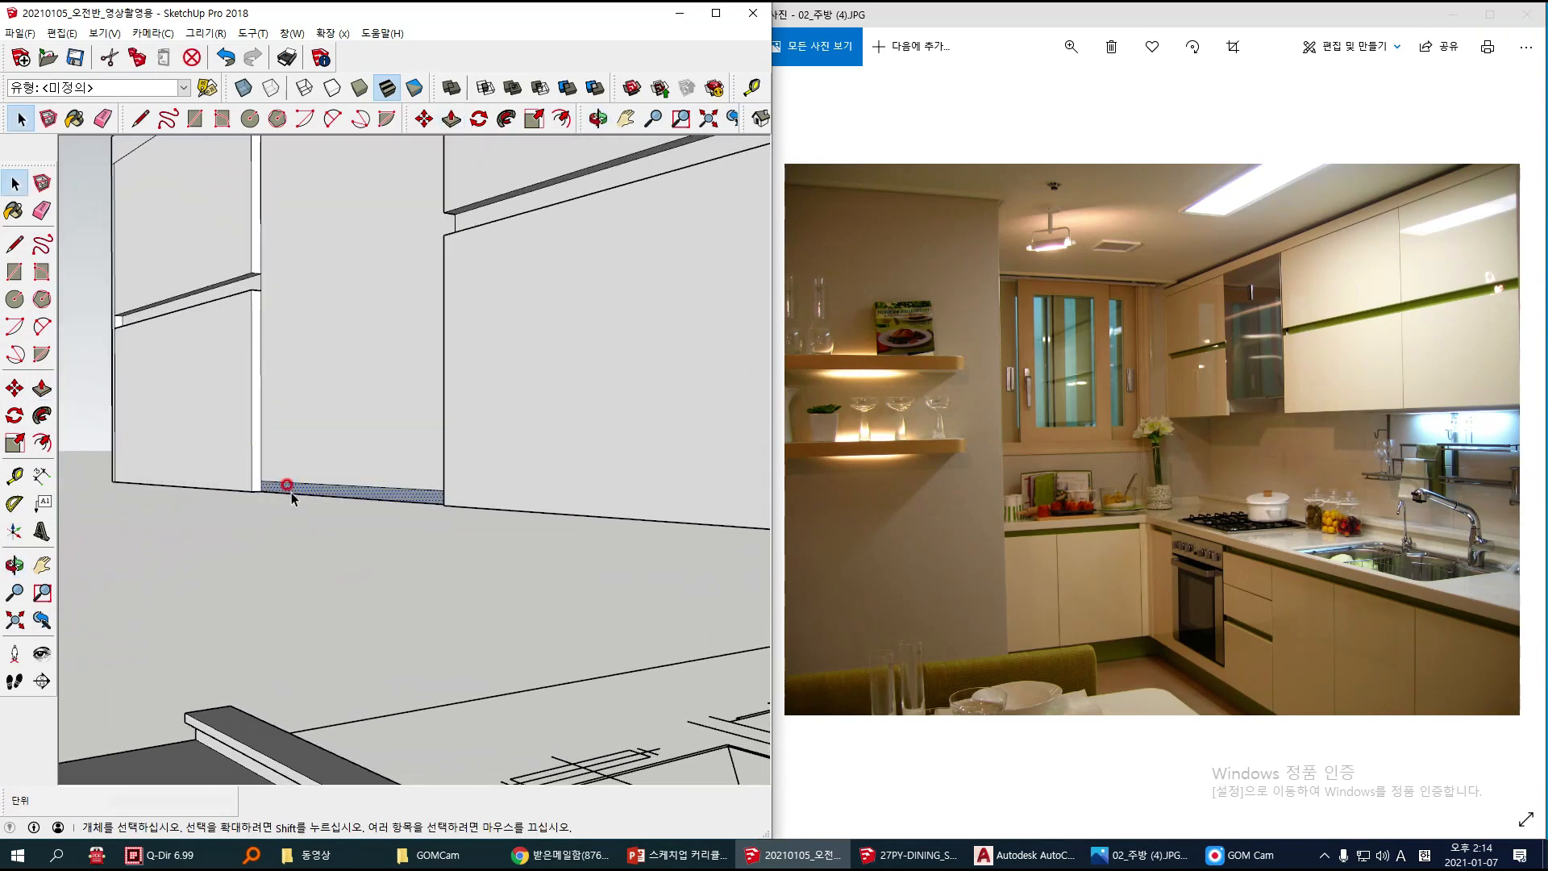
{"action": "scroll", "coordinate": [292, 491], "scroll_direction": "up", "scroll_amount": 3}
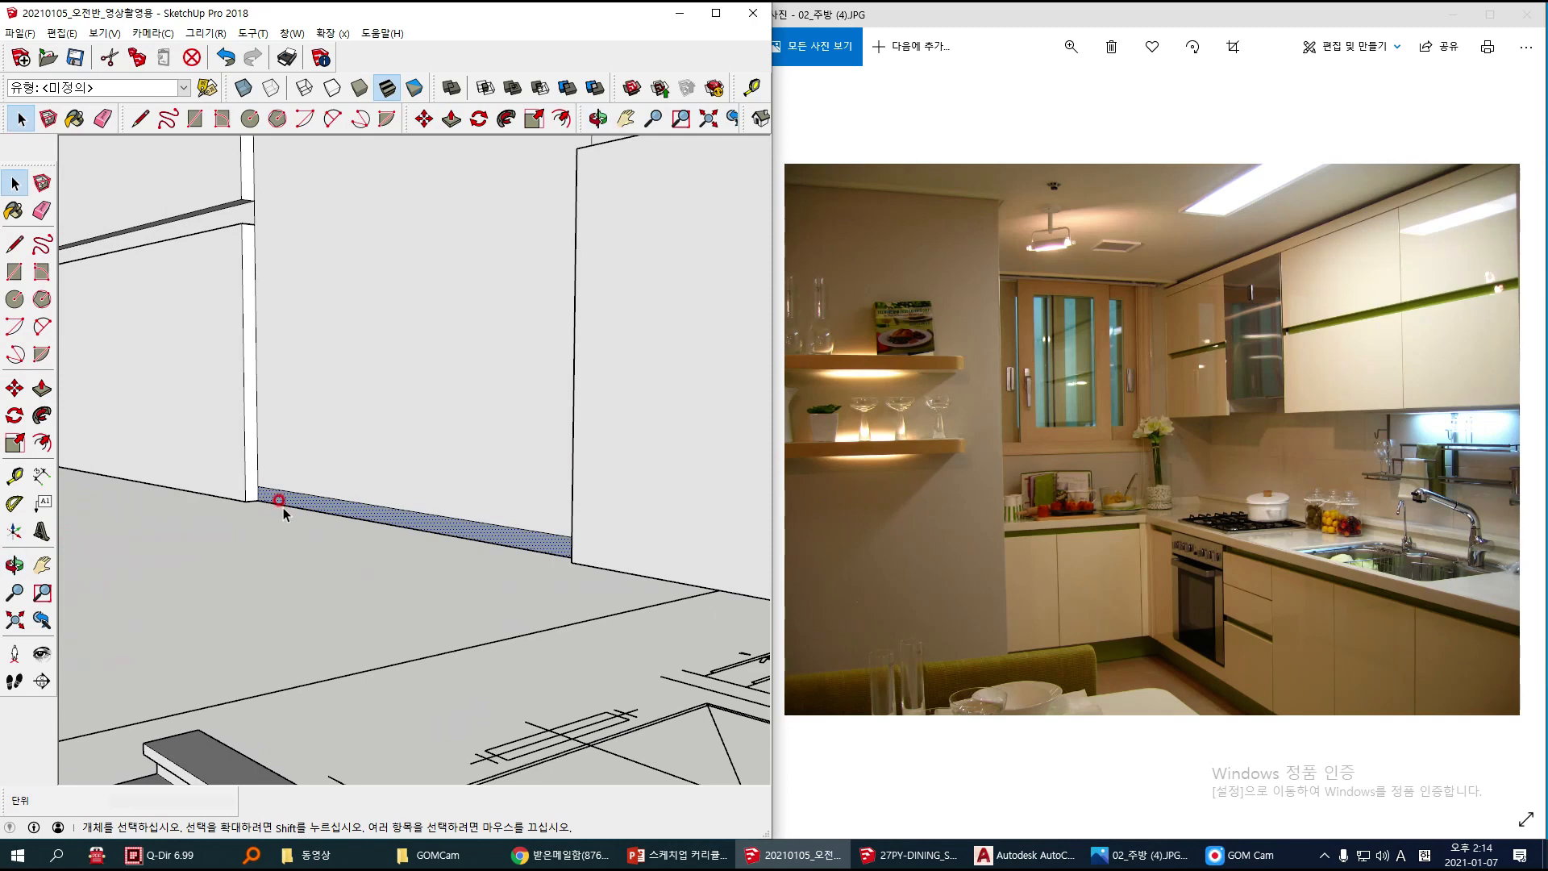
{"action": "key", "text": "e"}
{"action": "left_click", "coordinate": [302, 502]}
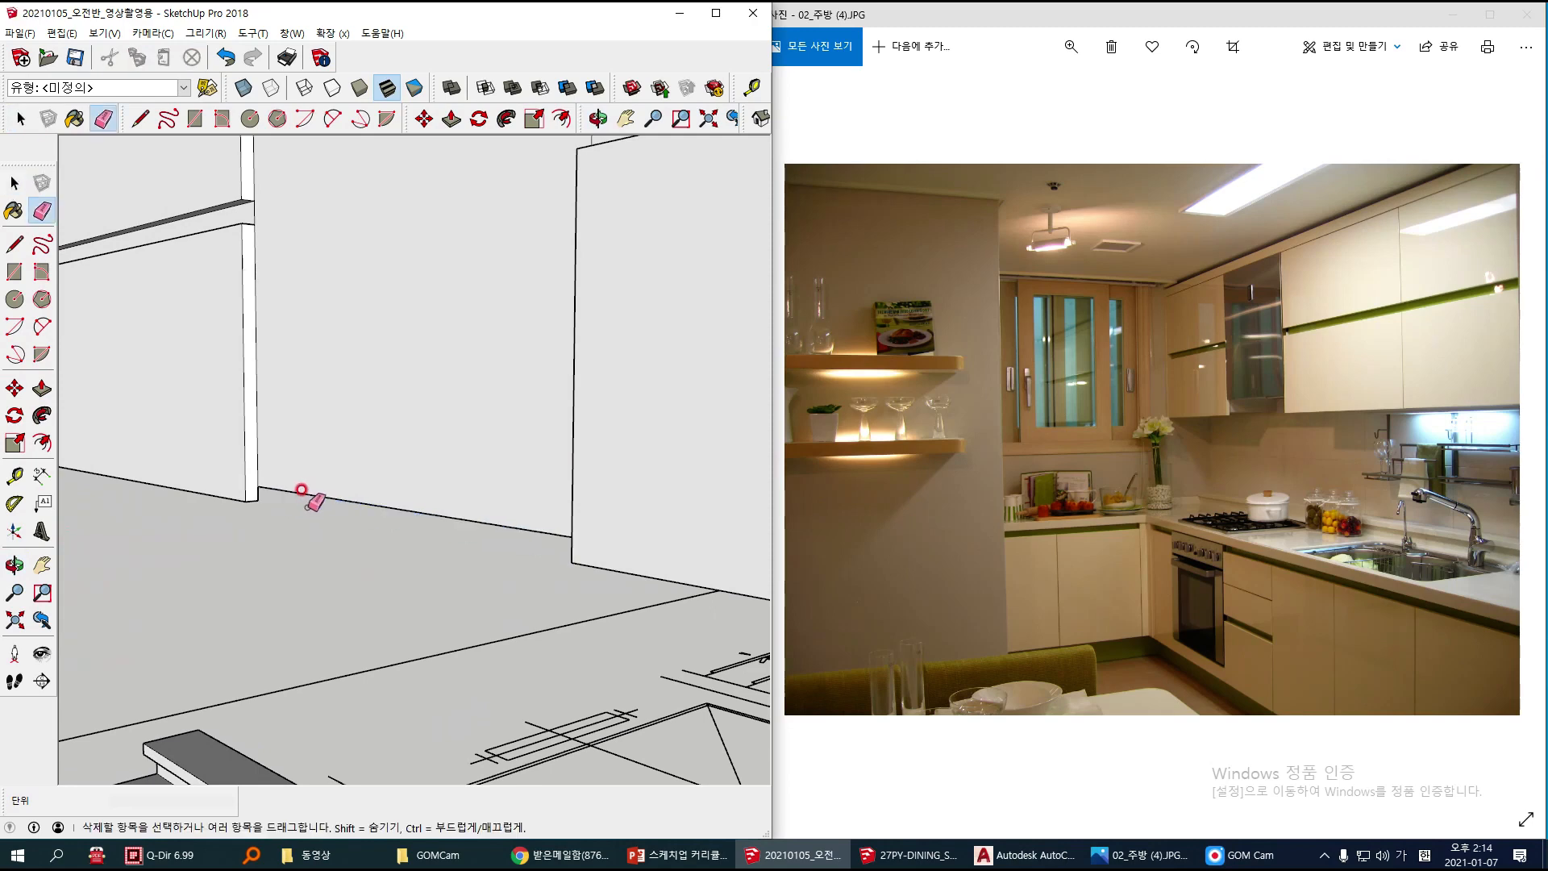
Step: Try to push the recessed upper door face 300 mm inward, to the back of the cabinet
{"action": "mouse_move", "coordinate": [297, 486]}
{"action": "middle_mouse_down"}
{"action": "mouse_move", "coordinate": [322, 449]}
{"action": "mouse_move", "coordinate": [298, 307]}
{"action": "mouse_move", "coordinate": [326, 367]}
{"action": "middle_mouse_up"}
{"action": "key", "text": "p"}
{"action": "double_click", "coordinate": [296, 347]}
{"action": "middle_click_drag", "start_coordinate": [296, 347], "coordinate": [362, 349]}
{"action": "scroll", "coordinate": [307, 344], "scroll_direction": "up", "scroll_amount": 4}
{"action": "left_click_drag", "start_coordinate": [307, 342], "coordinate": [373, 317]}
{"action": "left_click", "coordinate": [373, 318]}
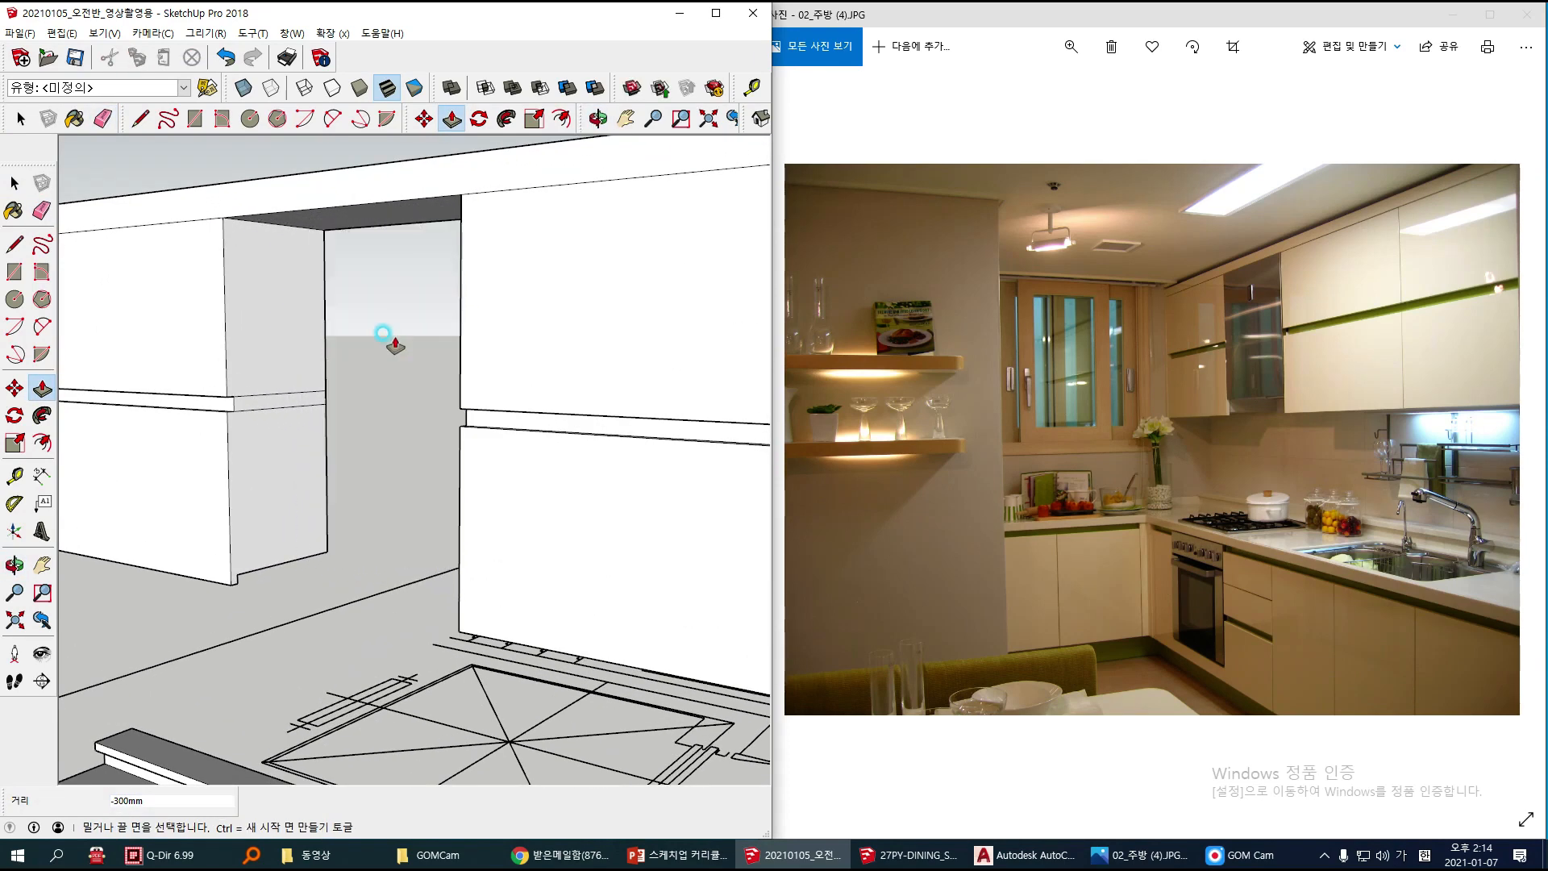
Step: Push the recessed upper door face inward by 280 mm to form a deep open compartment
{"action": "left_click", "coordinate": [393, 463]}
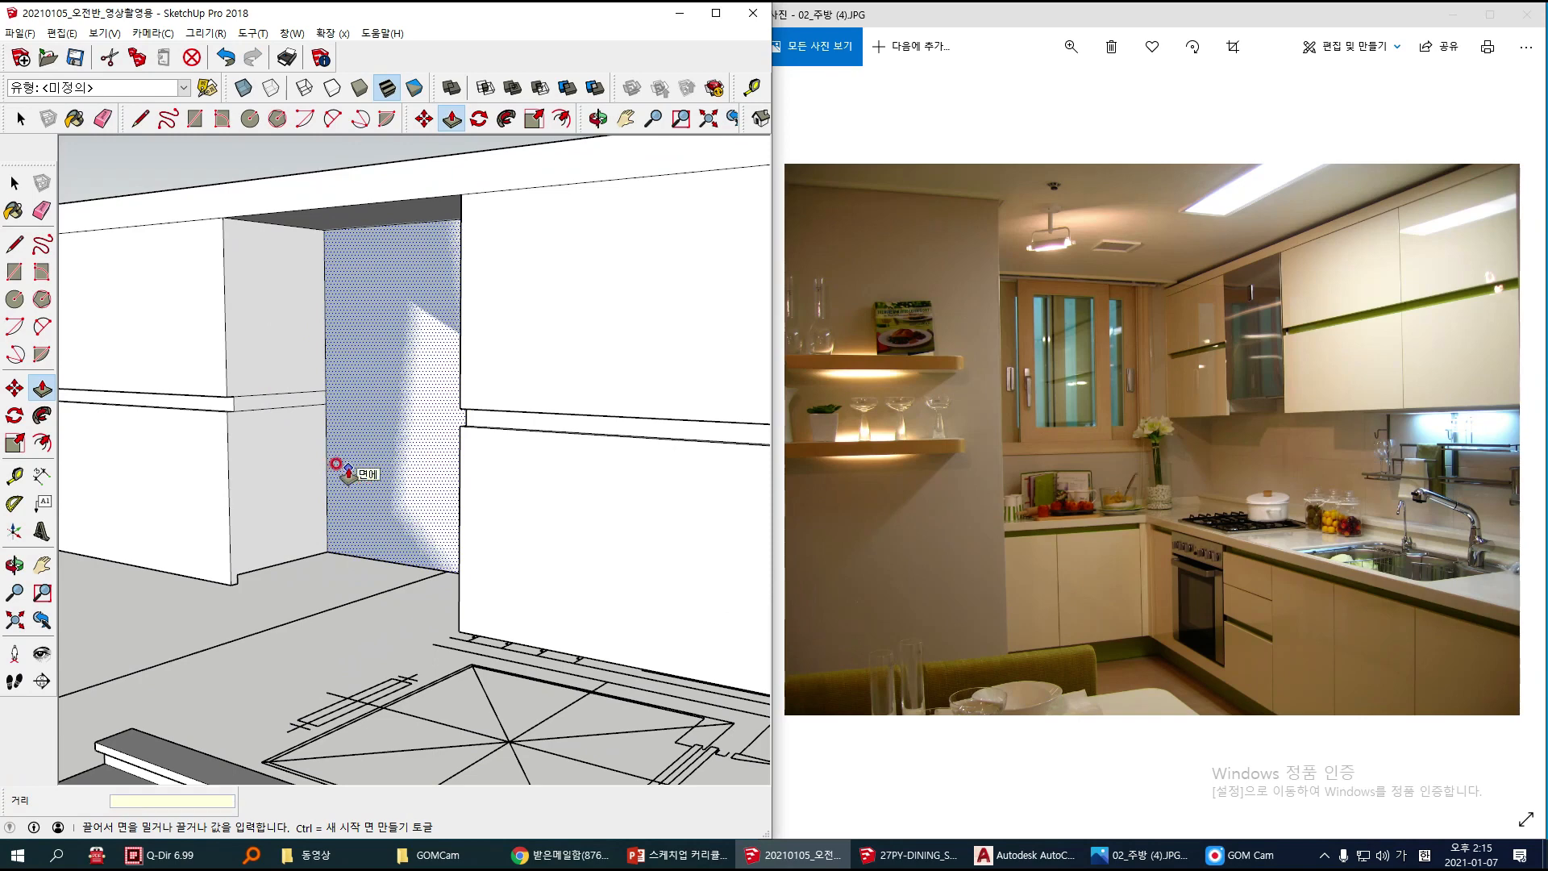
{"action": "type", "text": "80"}
{"action": "key", "text": "Return"}
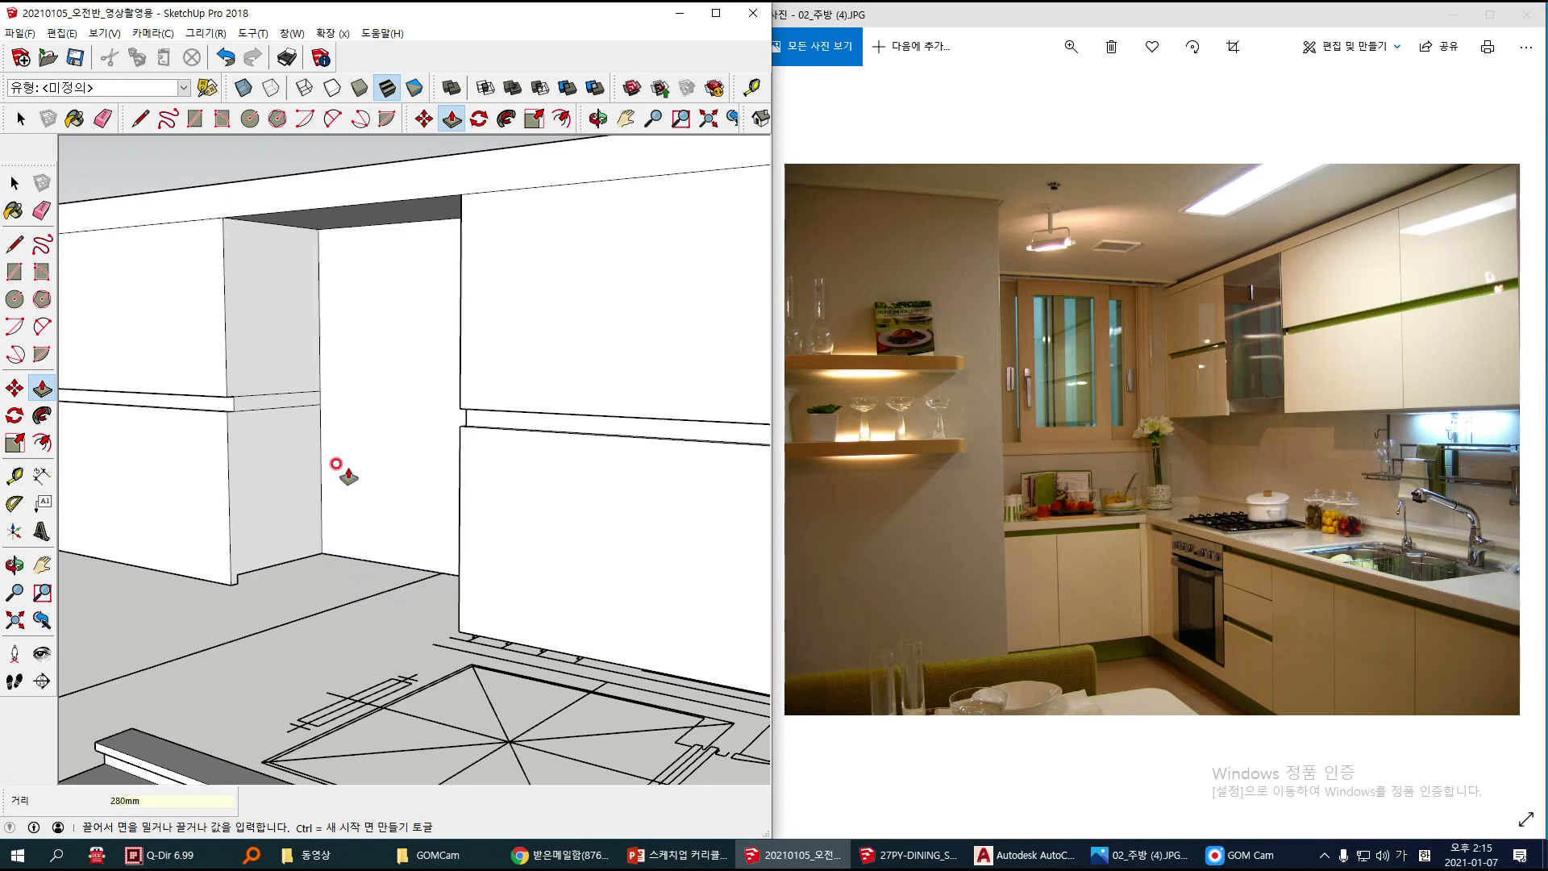
{"action": "key", "text": "space"}
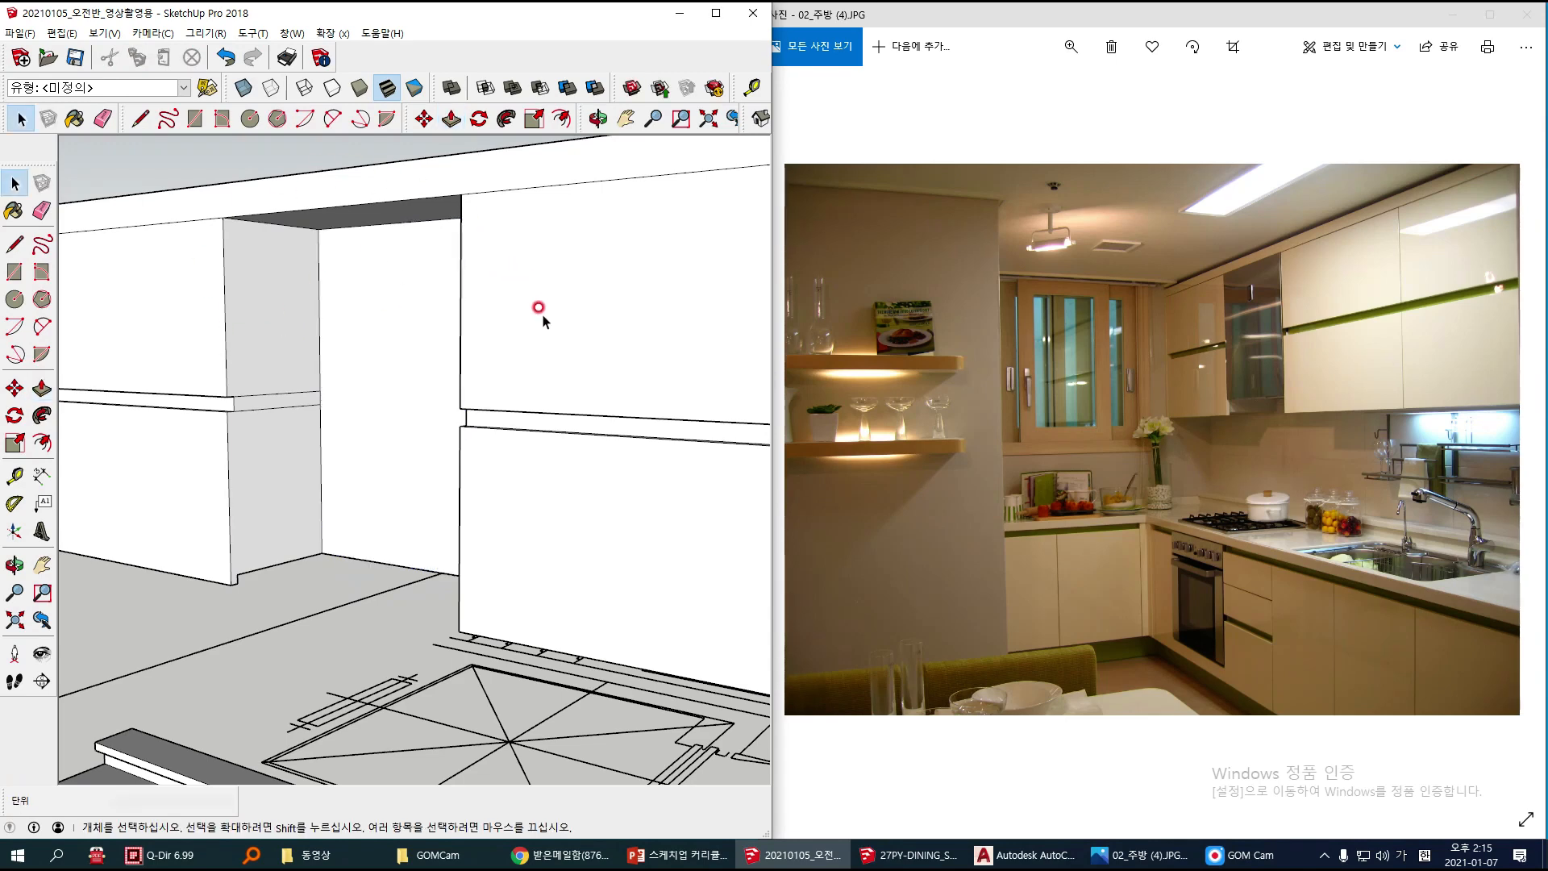
Step: Select all the connected upper cabinet geometry and make it a group again
{"action": "mouse_move", "coordinate": [298, 279]}
{"action": "middle_mouse_down"}
{"action": "mouse_move", "coordinate": [376, 318]}
{"action": "mouse_move", "coordinate": [380, 346]}
{"action": "middle_mouse_up"}
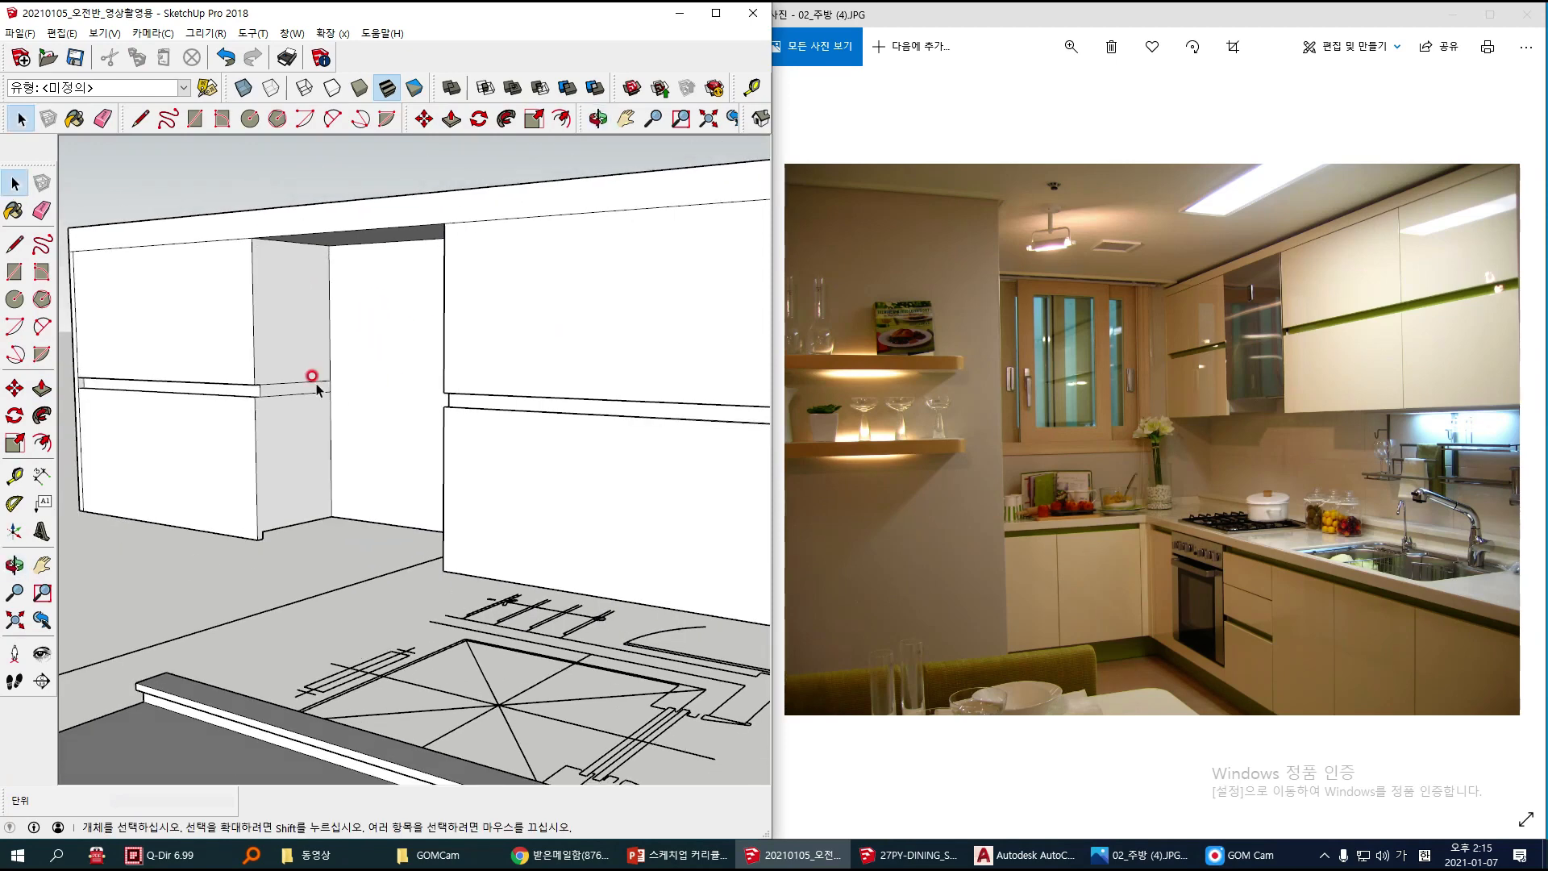
{"action": "scroll", "coordinate": [341, 504], "scroll_direction": "down", "scroll_amount": 4}
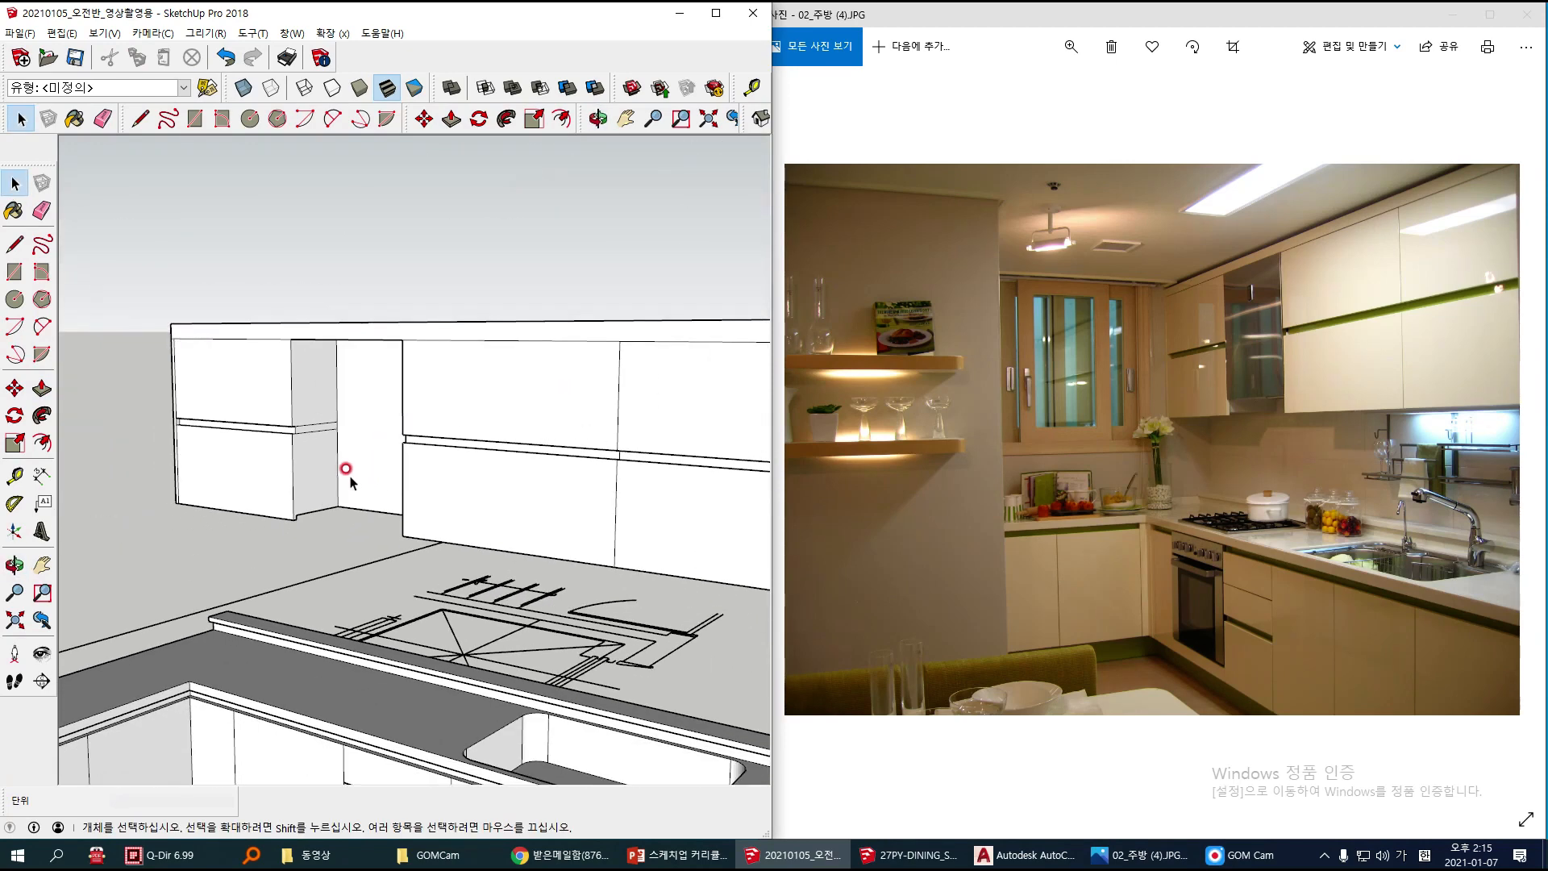
{"action": "middle_click_drag", "start_coordinate": [386, 473], "coordinate": [408, 360]}
{"action": "left_click", "coordinate": [411, 373]}
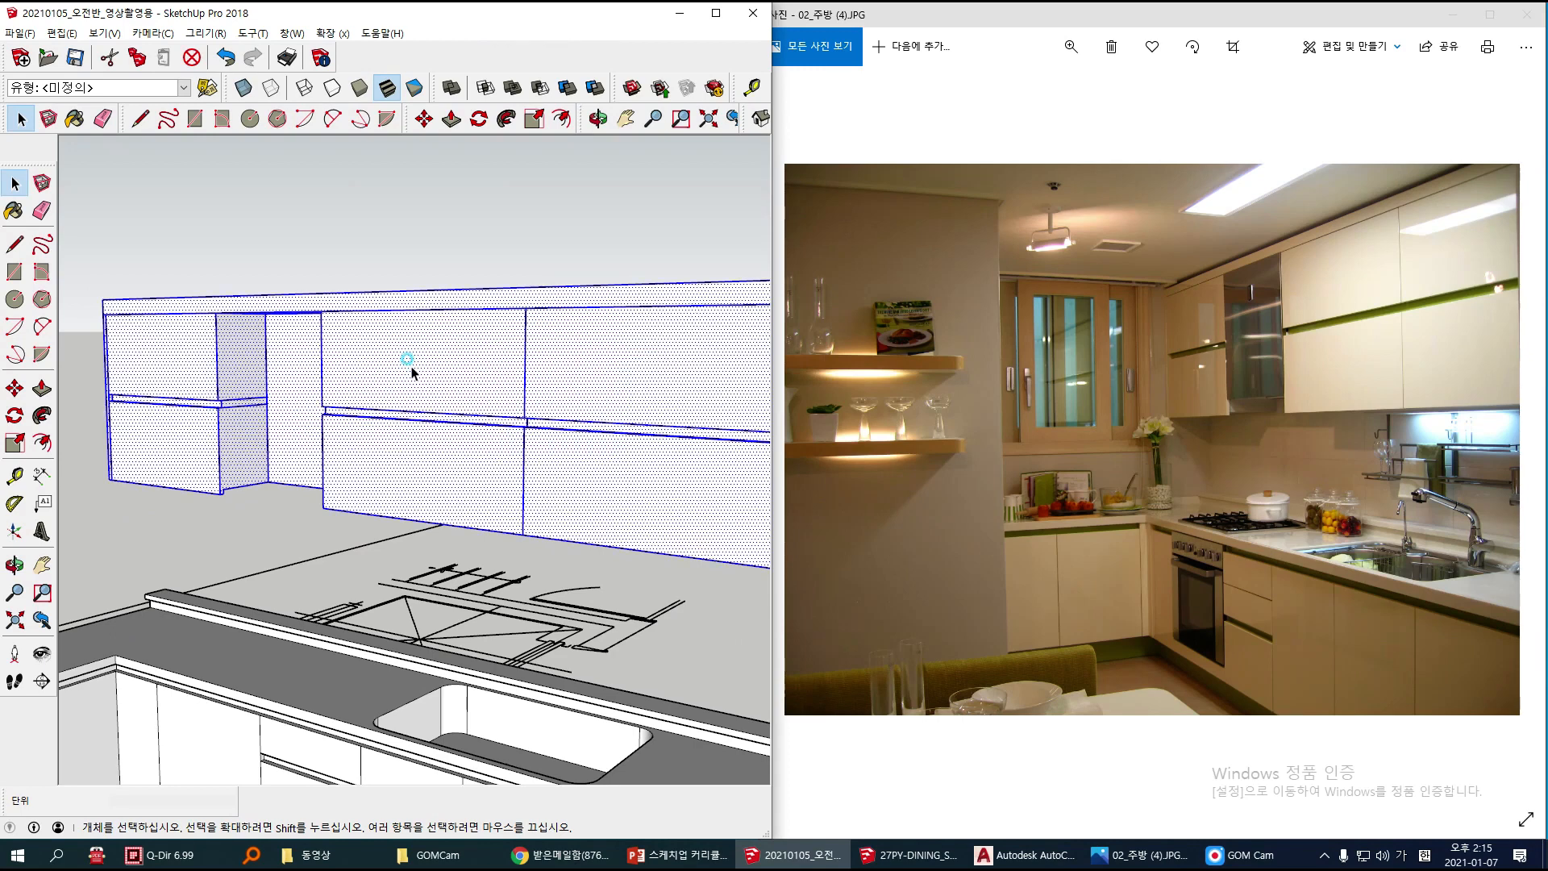
{"action": "right_click", "coordinate": [412, 372]}
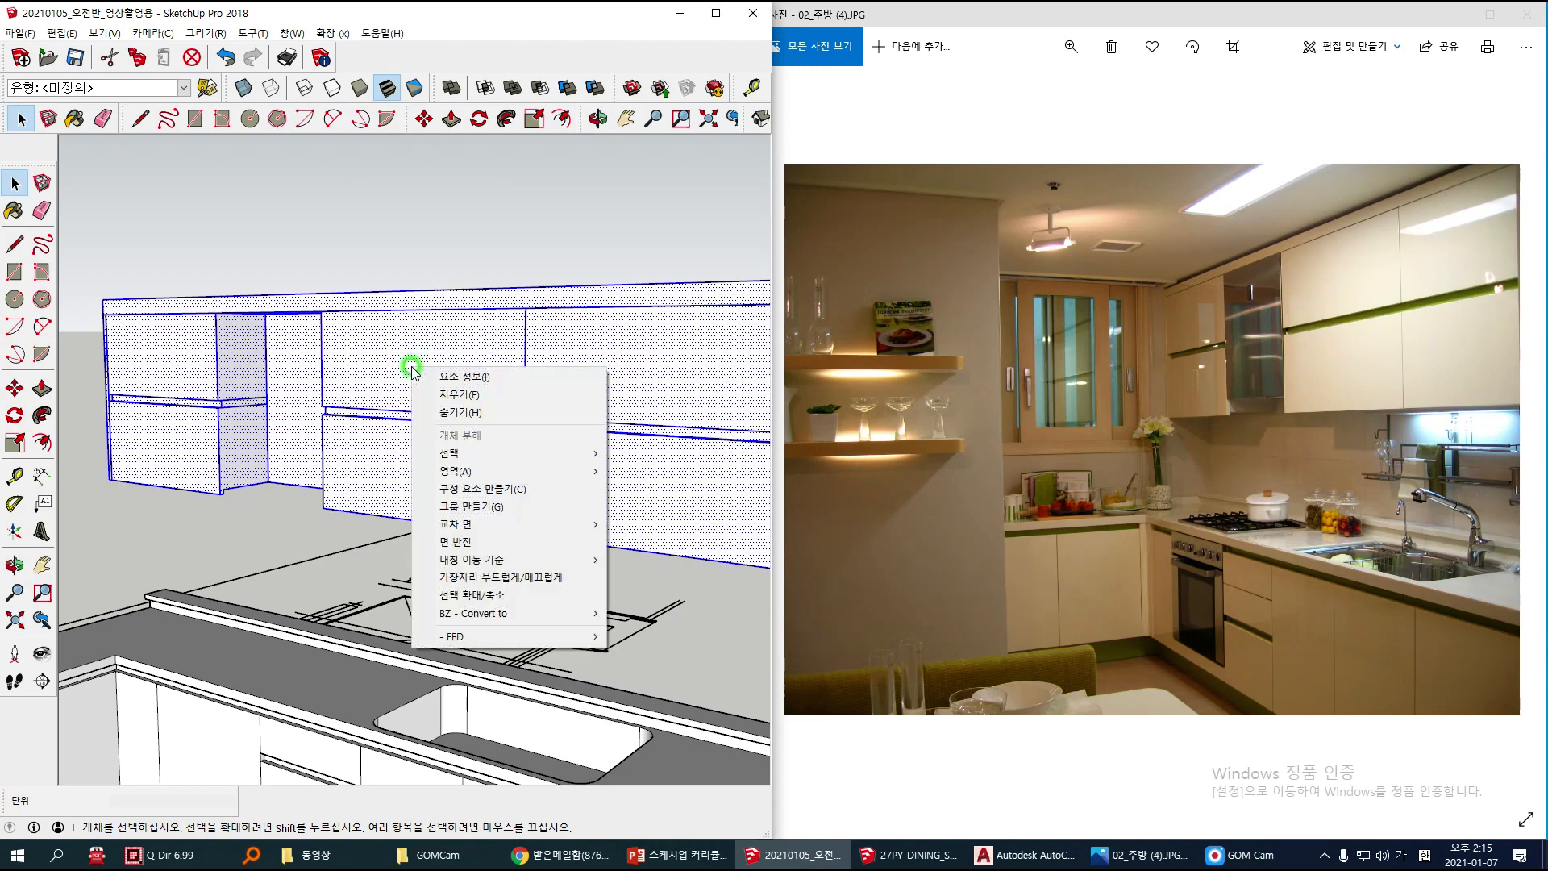
{"action": "left_click", "coordinate": [470, 506]}
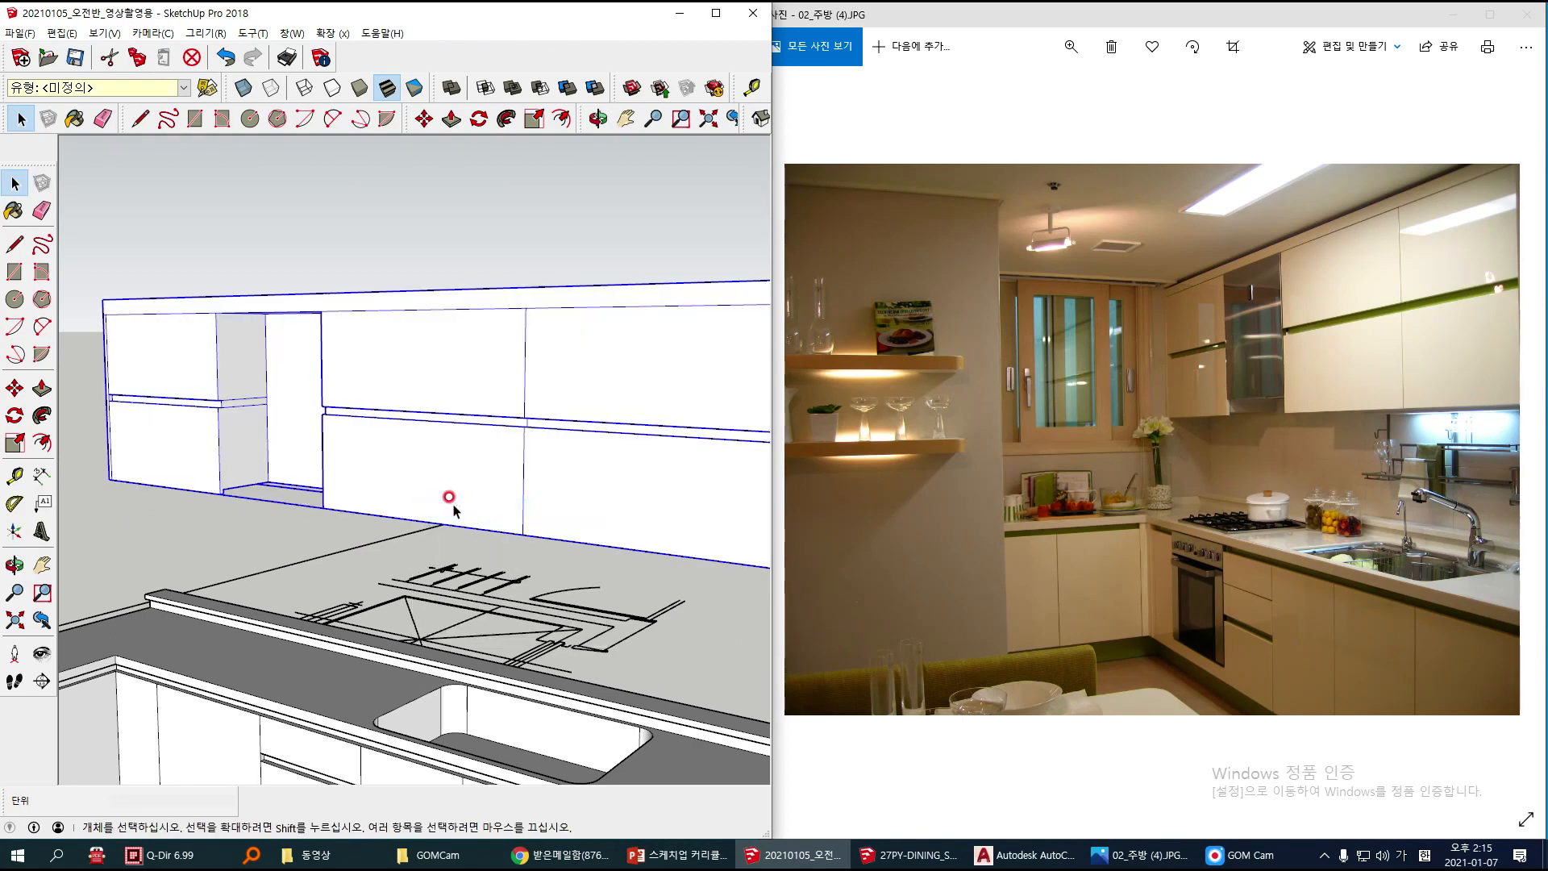
Step: Explode the lower cabinet group and select the door face between the corner panel and the drawers
{"action": "scroll", "coordinate": [449, 501], "scroll_direction": "down", "scroll_amount": 4}
{"action": "middle_click_drag", "start_coordinate": [443, 494], "coordinate": [373, 581]}
{"action": "scroll", "coordinate": [371, 577], "scroll_direction": "up", "scroll_amount": 5}
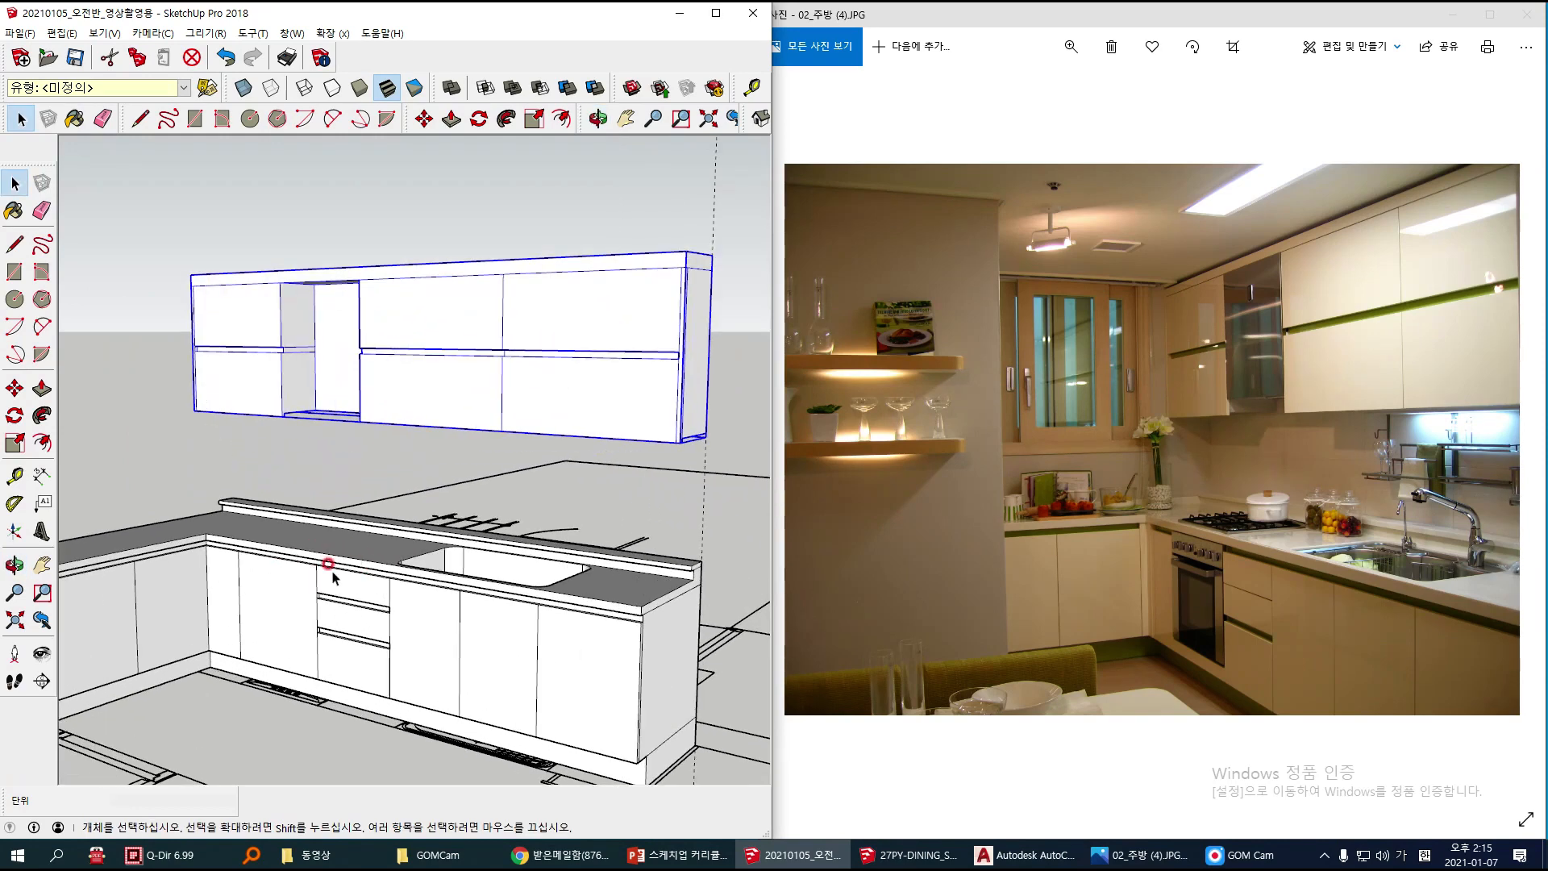
{"action": "scroll", "coordinate": [258, 637], "scroll_direction": "up", "scroll_amount": 2}
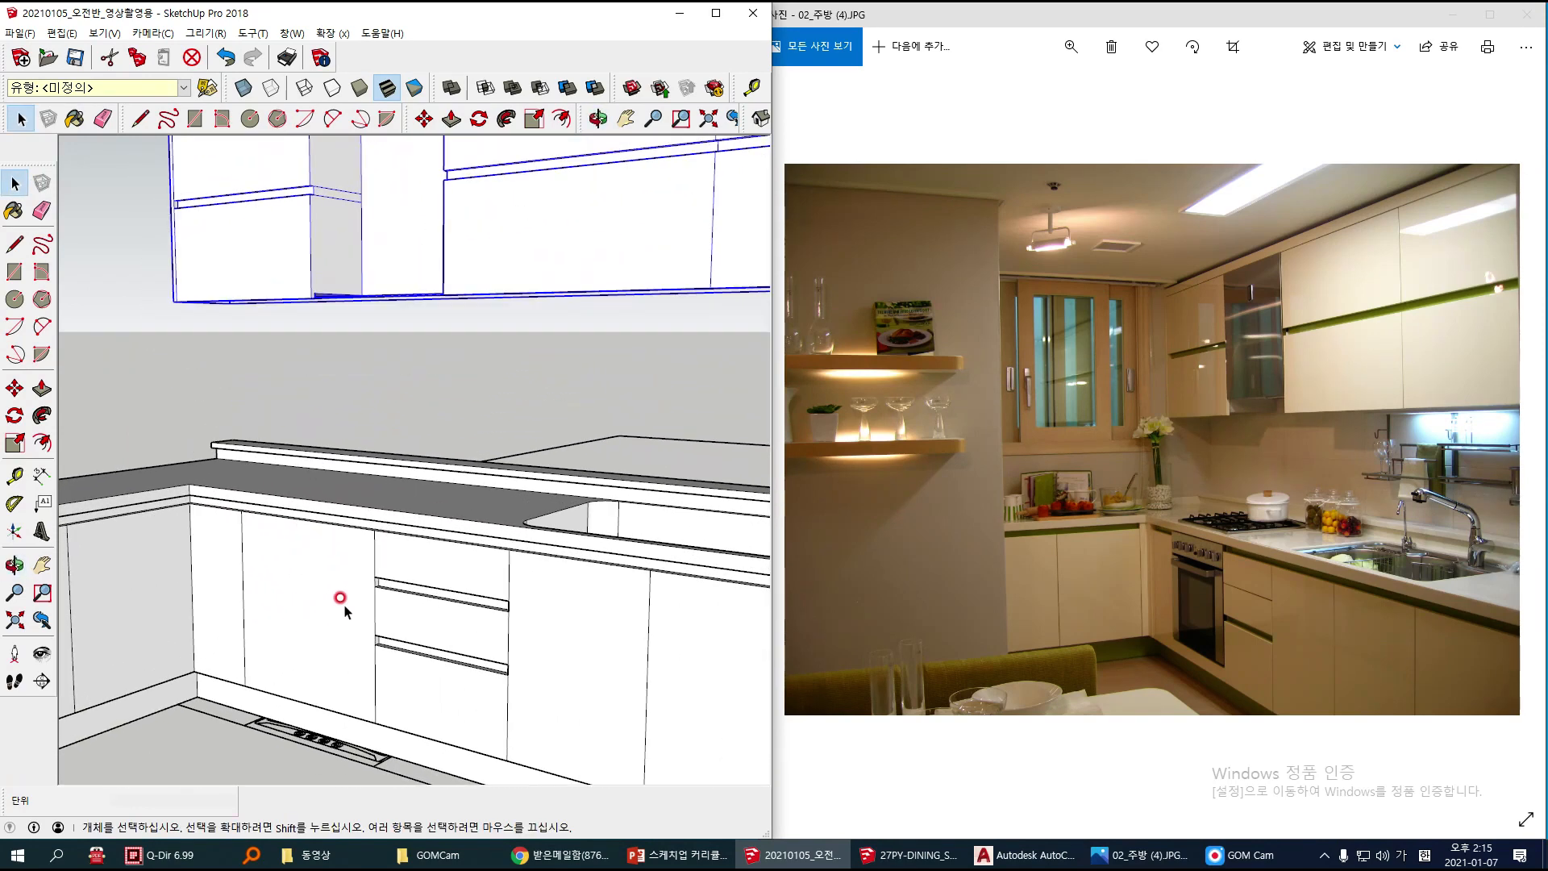
{"action": "mouse_move", "coordinate": [1174, 627]}
{"action": "left_mouse_down"}
{"action": "mouse_move", "coordinate": [1153, 662]}
{"action": "mouse_move", "coordinate": [1249, 595]}
{"action": "mouse_move", "coordinate": [1184, 651]}
{"action": "left_mouse_up"}
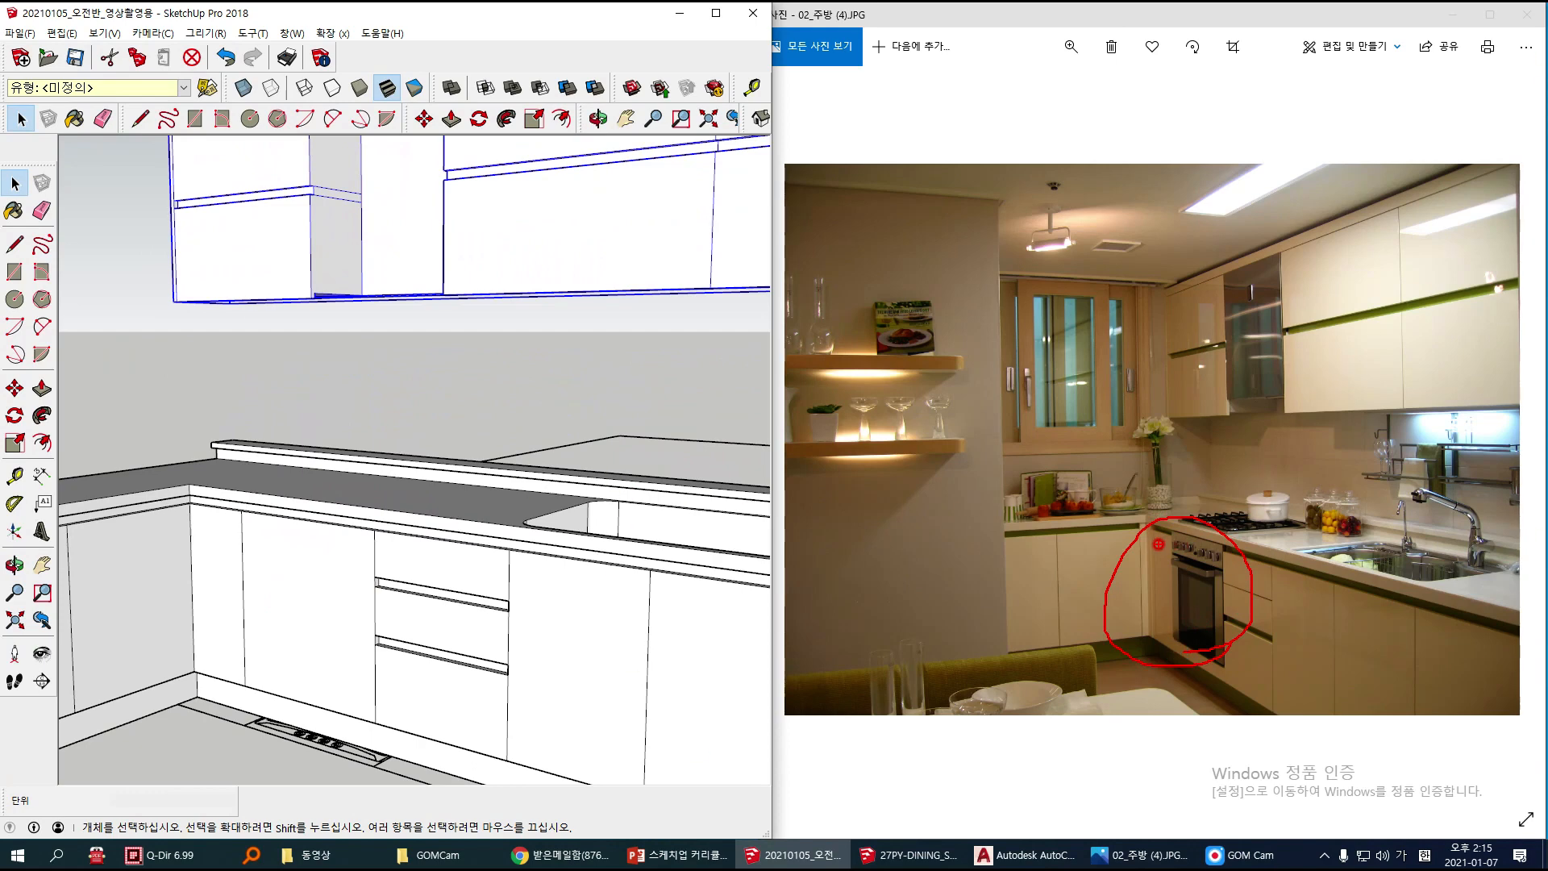
{"action": "left_click", "coordinate": [275, 567]}
{"action": "right_click", "coordinate": [281, 554]}
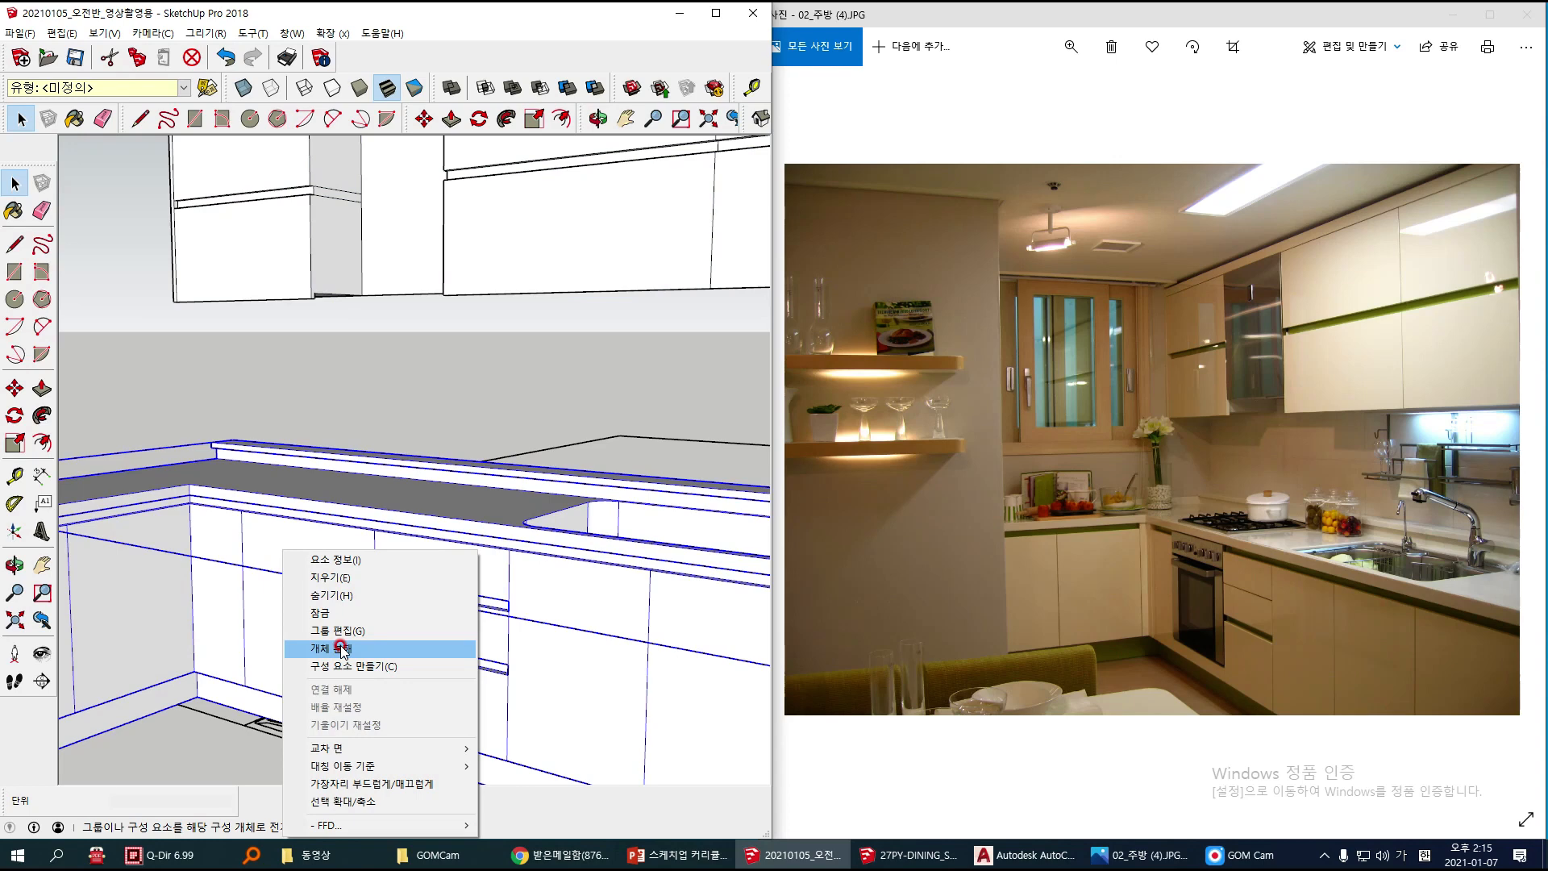
{"action": "left_click", "coordinate": [342, 650]}
{"action": "left_click", "coordinate": [293, 579]}
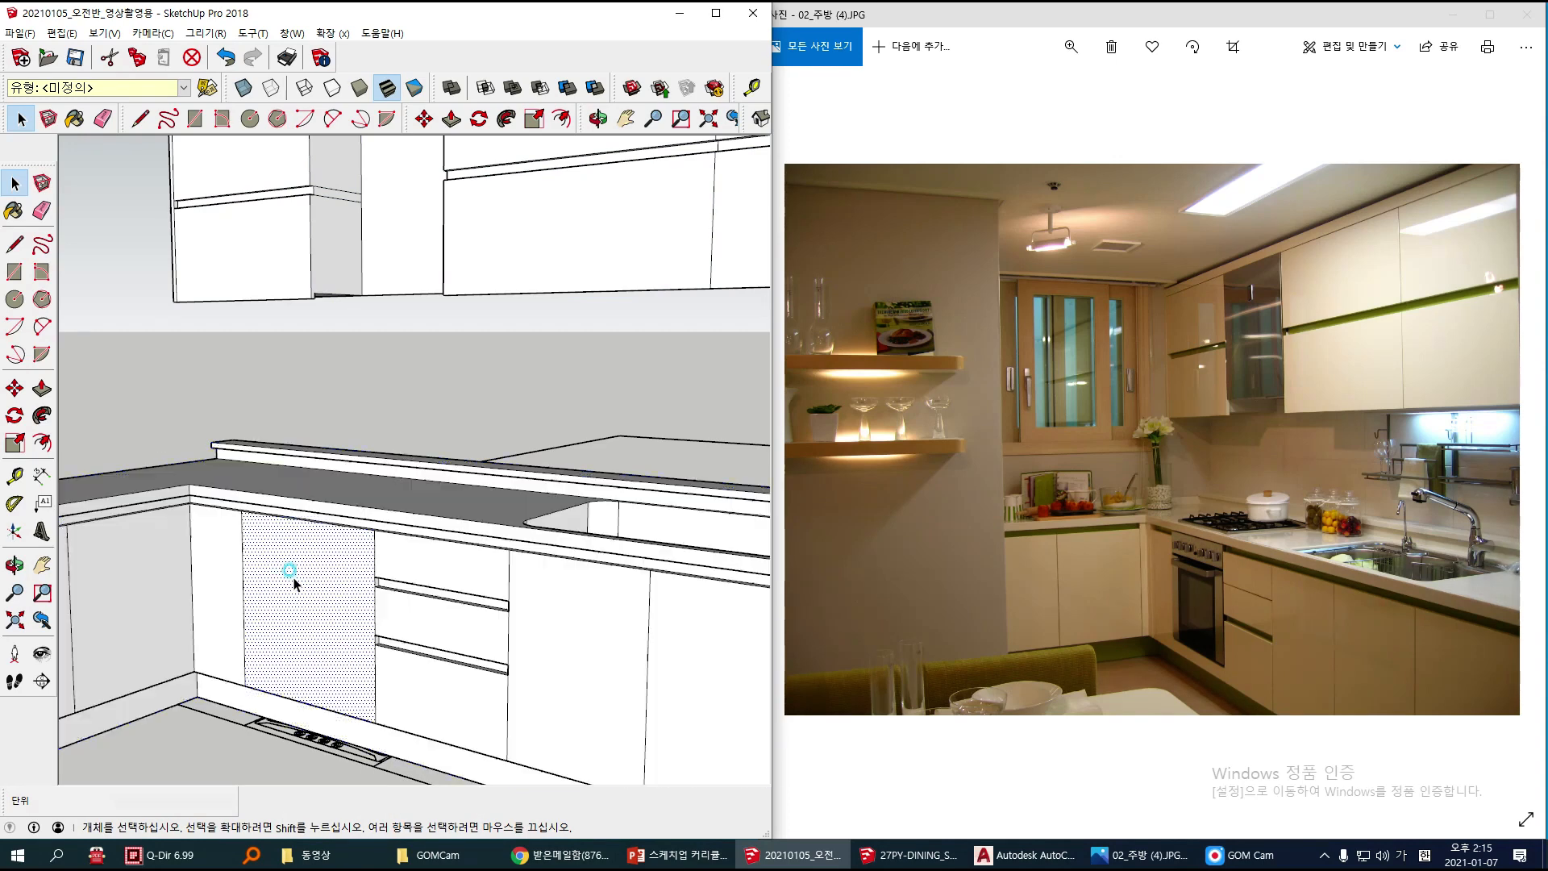
Step: Push the lower door face between the corner panel and the drawers 580 mm inward to hollow out the oven opening
{"action": "scroll", "coordinate": [293, 579], "scroll_direction": "up", "scroll_amount": 2}
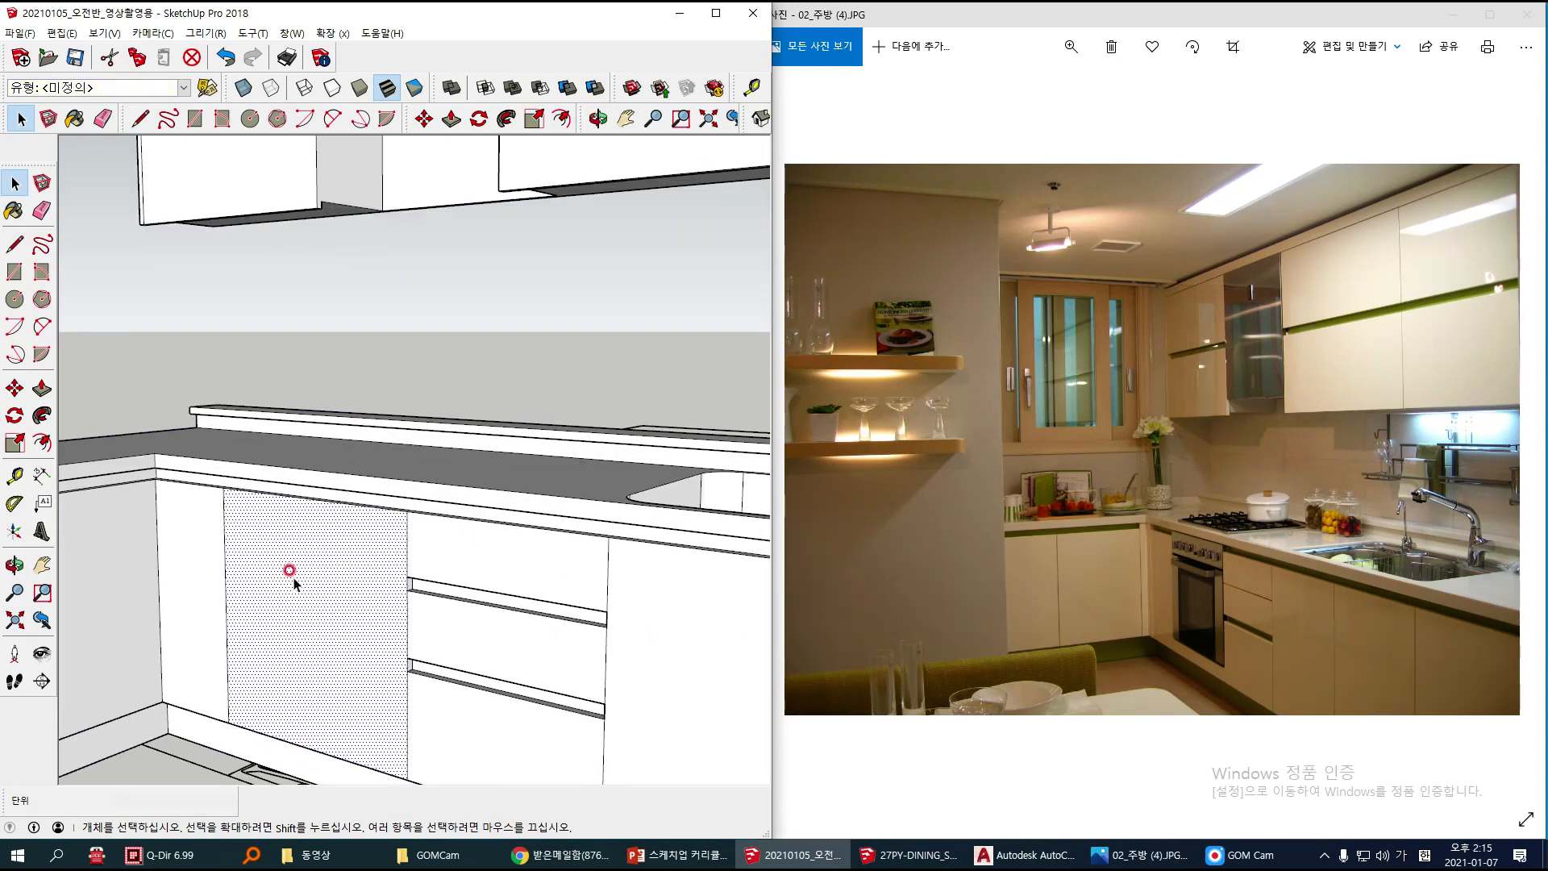
{"action": "key", "text": "p"}
{"action": "left_click", "coordinate": [242, 564]}
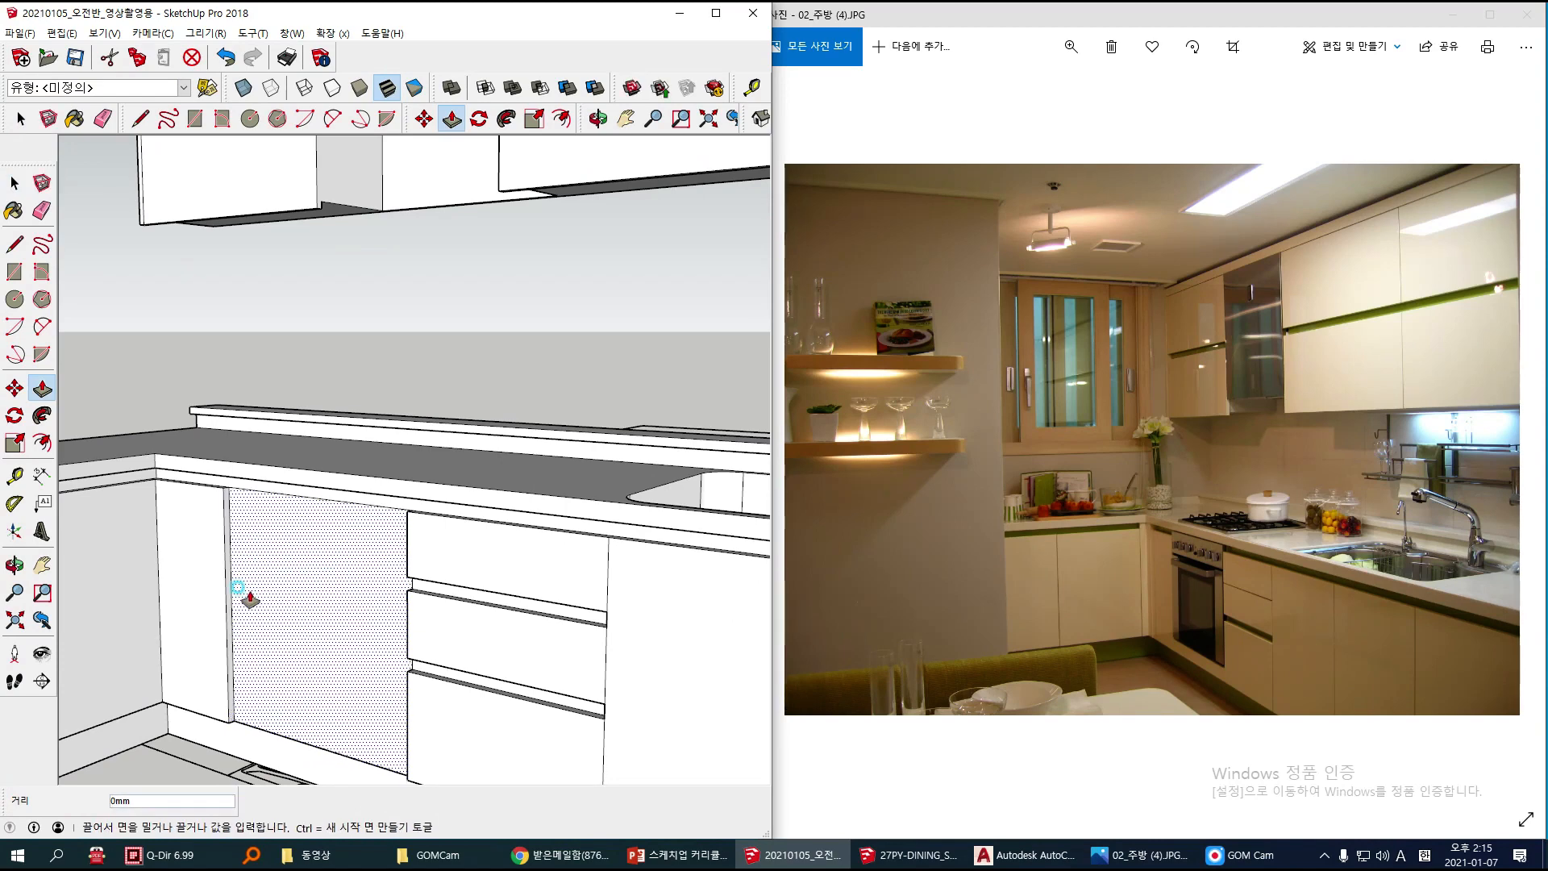
{"action": "scroll", "coordinate": [282, 574], "scroll_direction": "up", "scroll_amount": 1}
{"action": "left_click", "coordinate": [363, 549]}
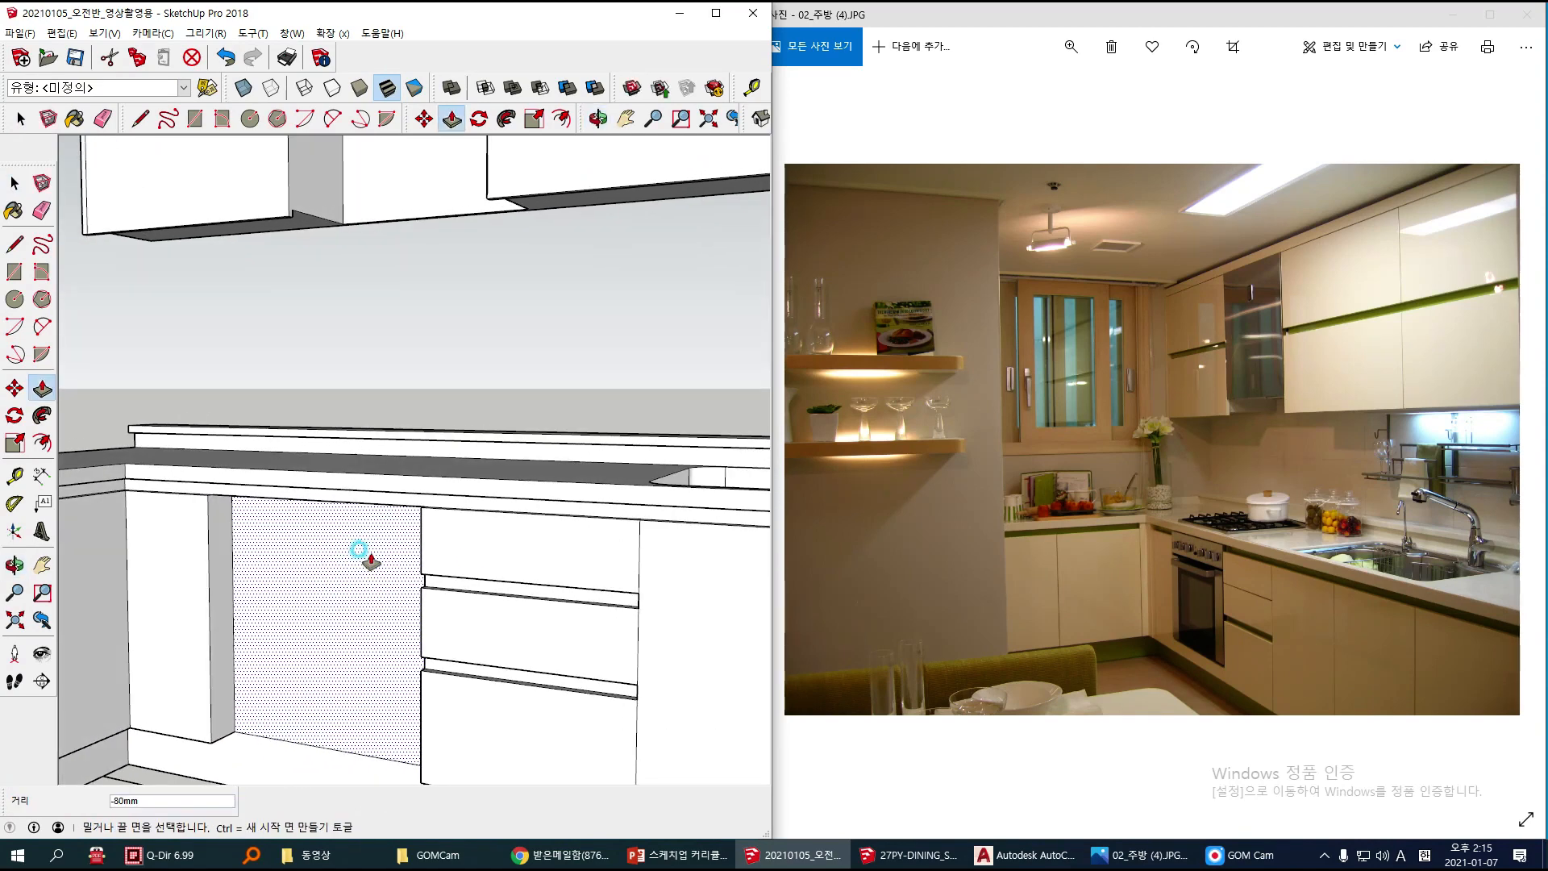
{"action": "middle_click_drag", "start_coordinate": [239, 679], "coordinate": [193, 719]}
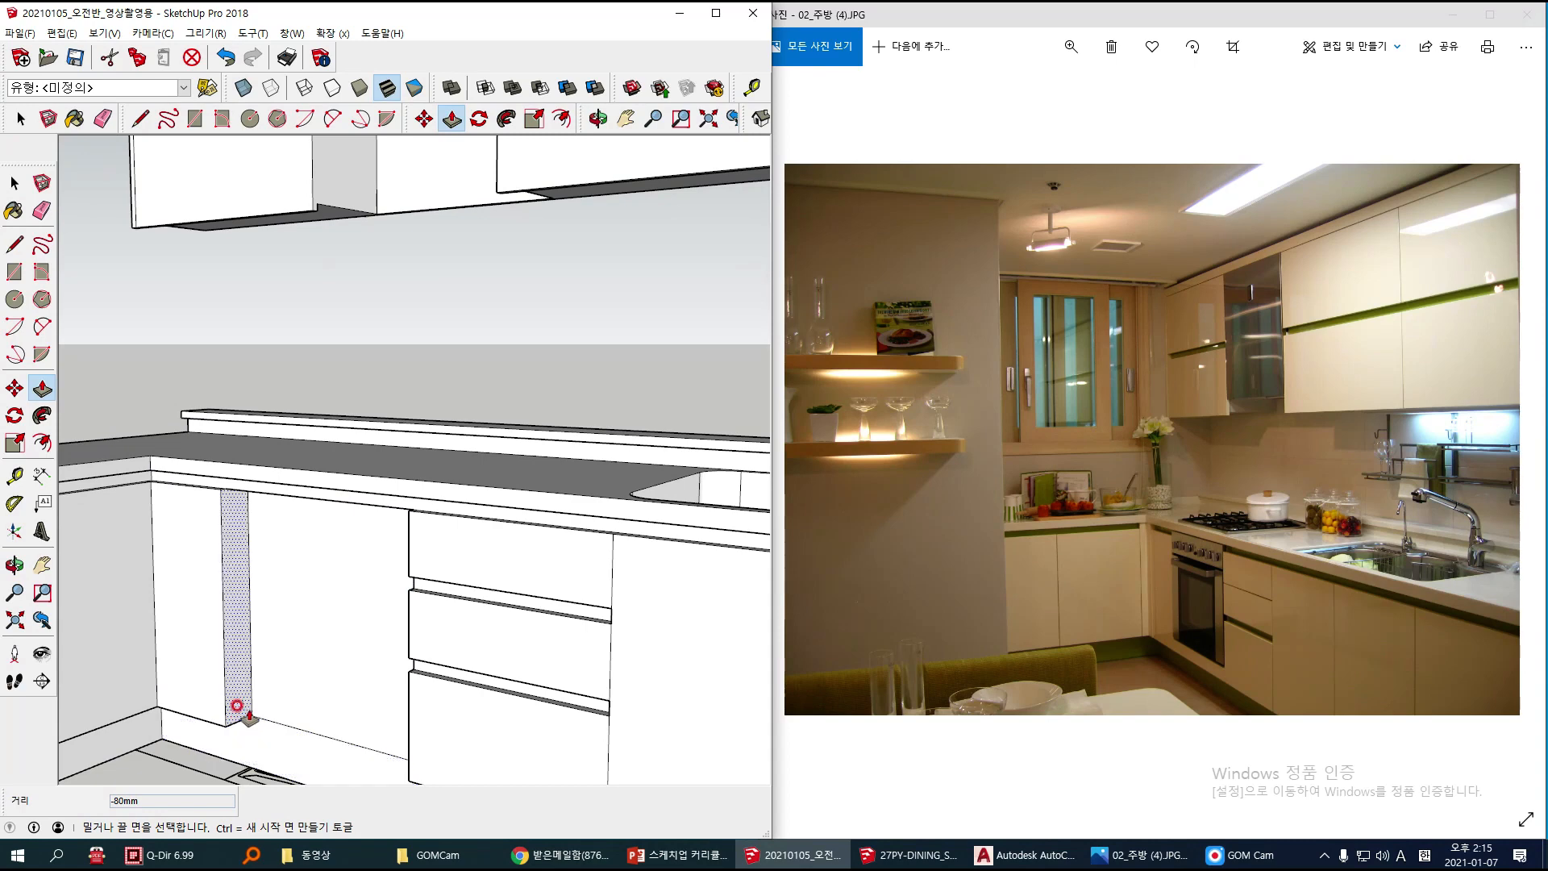
{"action": "left_click", "coordinate": [250, 671]}
{"action": "middle_click_drag", "start_coordinate": [290, 656], "coordinate": [322, 694]}
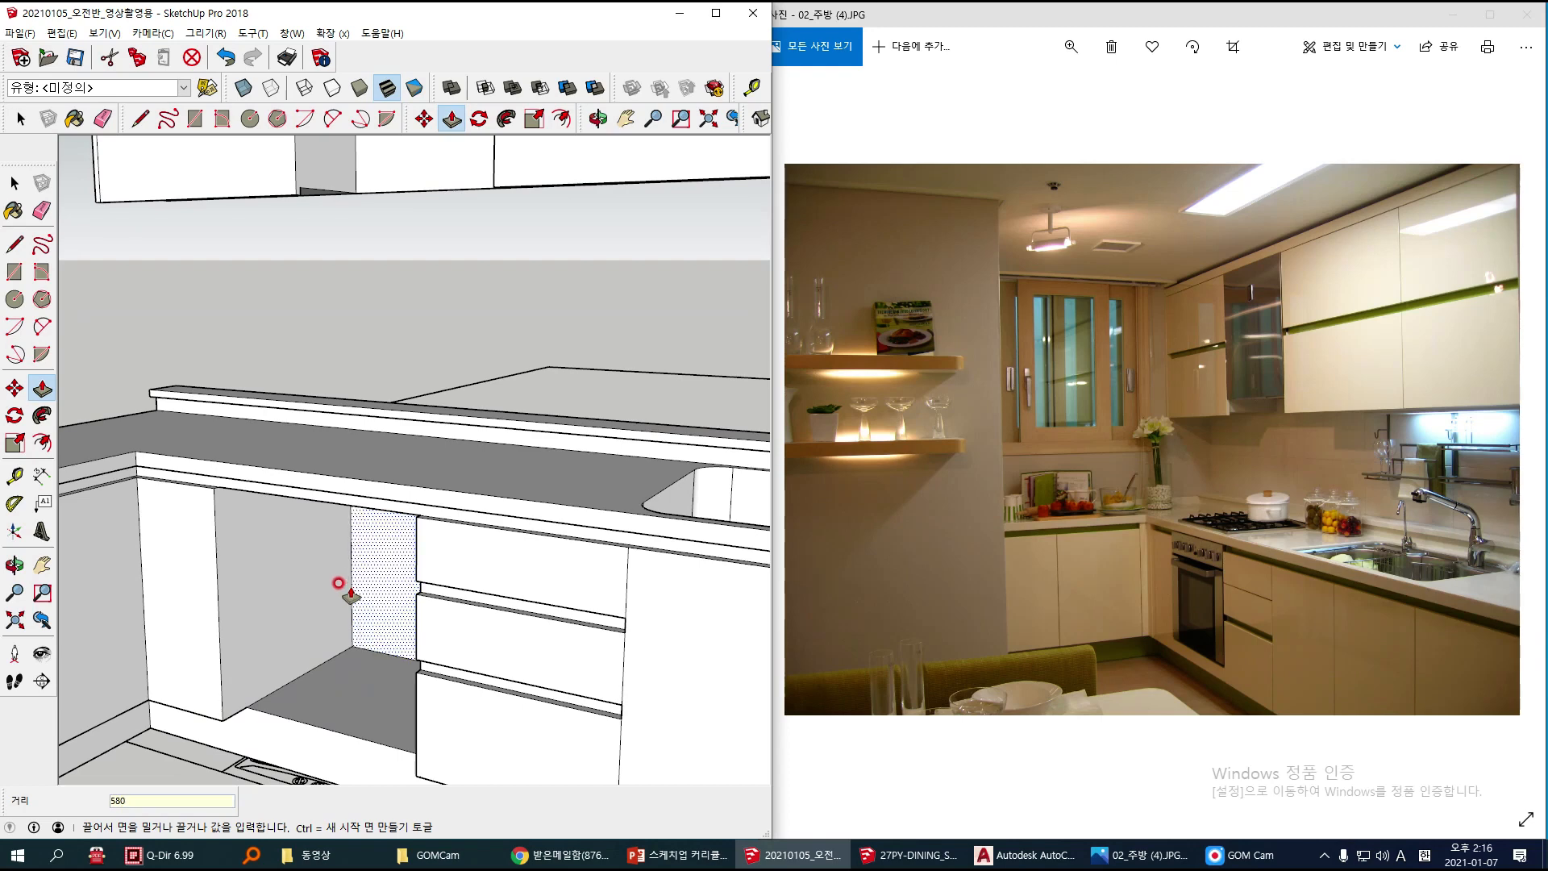
{"action": "key", "text": "Return"}
{"action": "key", "text": "space"}
Step: Inspect the hollowed oven opening and the open upper compartment from several angles
{"action": "scroll", "coordinate": [277, 616], "scroll_direction": "down", "scroll_amount": 3}
{"action": "middle_click_drag", "start_coordinate": [285, 600], "coordinate": [335, 590], "text": "shift"}
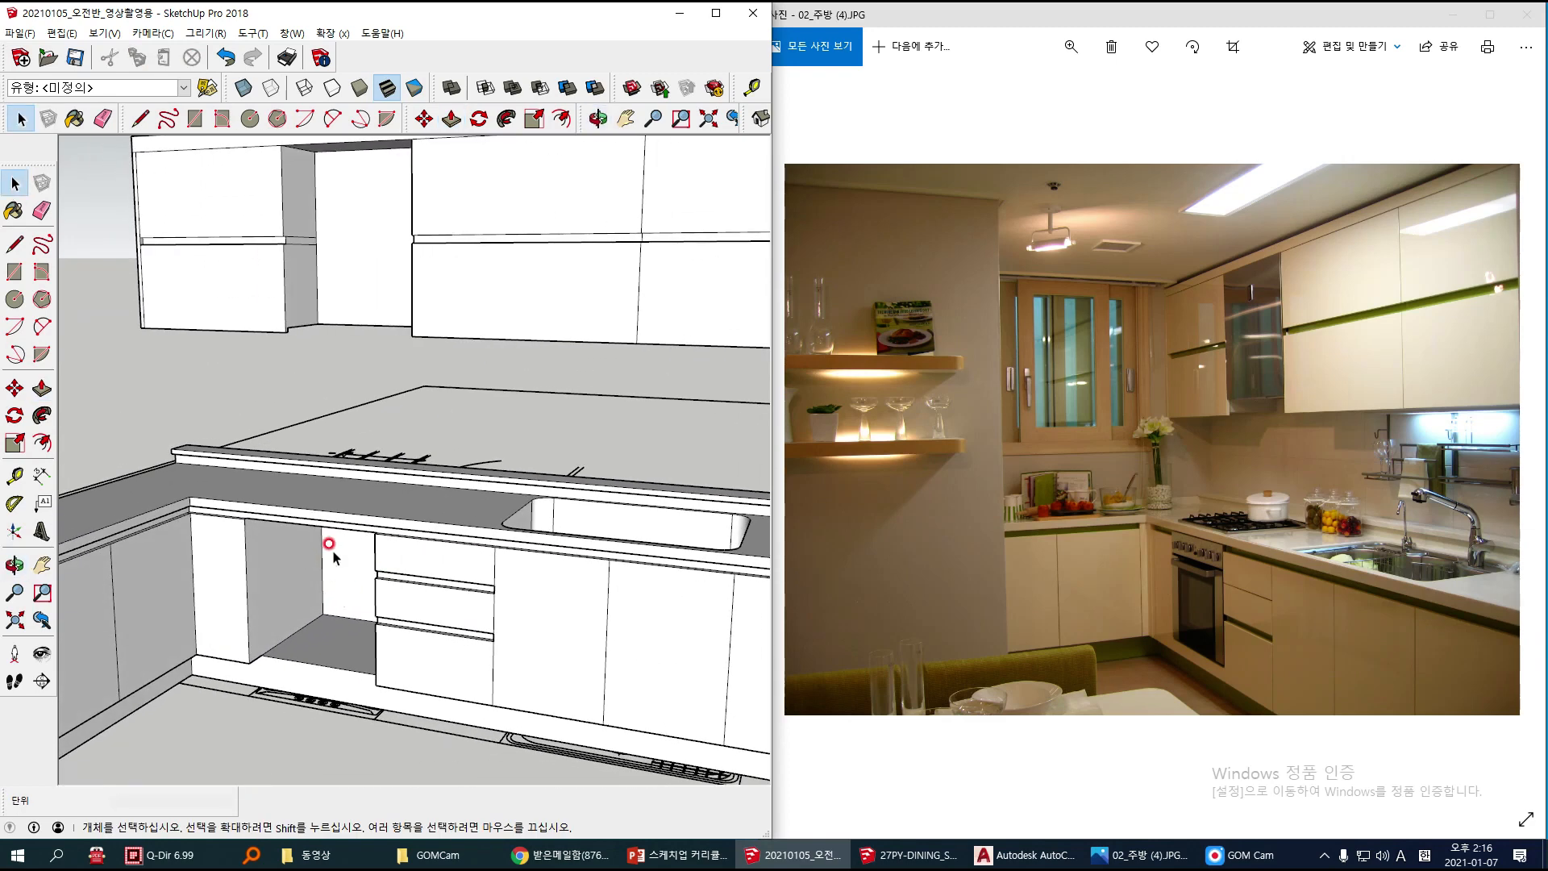
{"action": "middle_click_drag", "start_coordinate": [323, 580], "coordinate": [415, 570]}
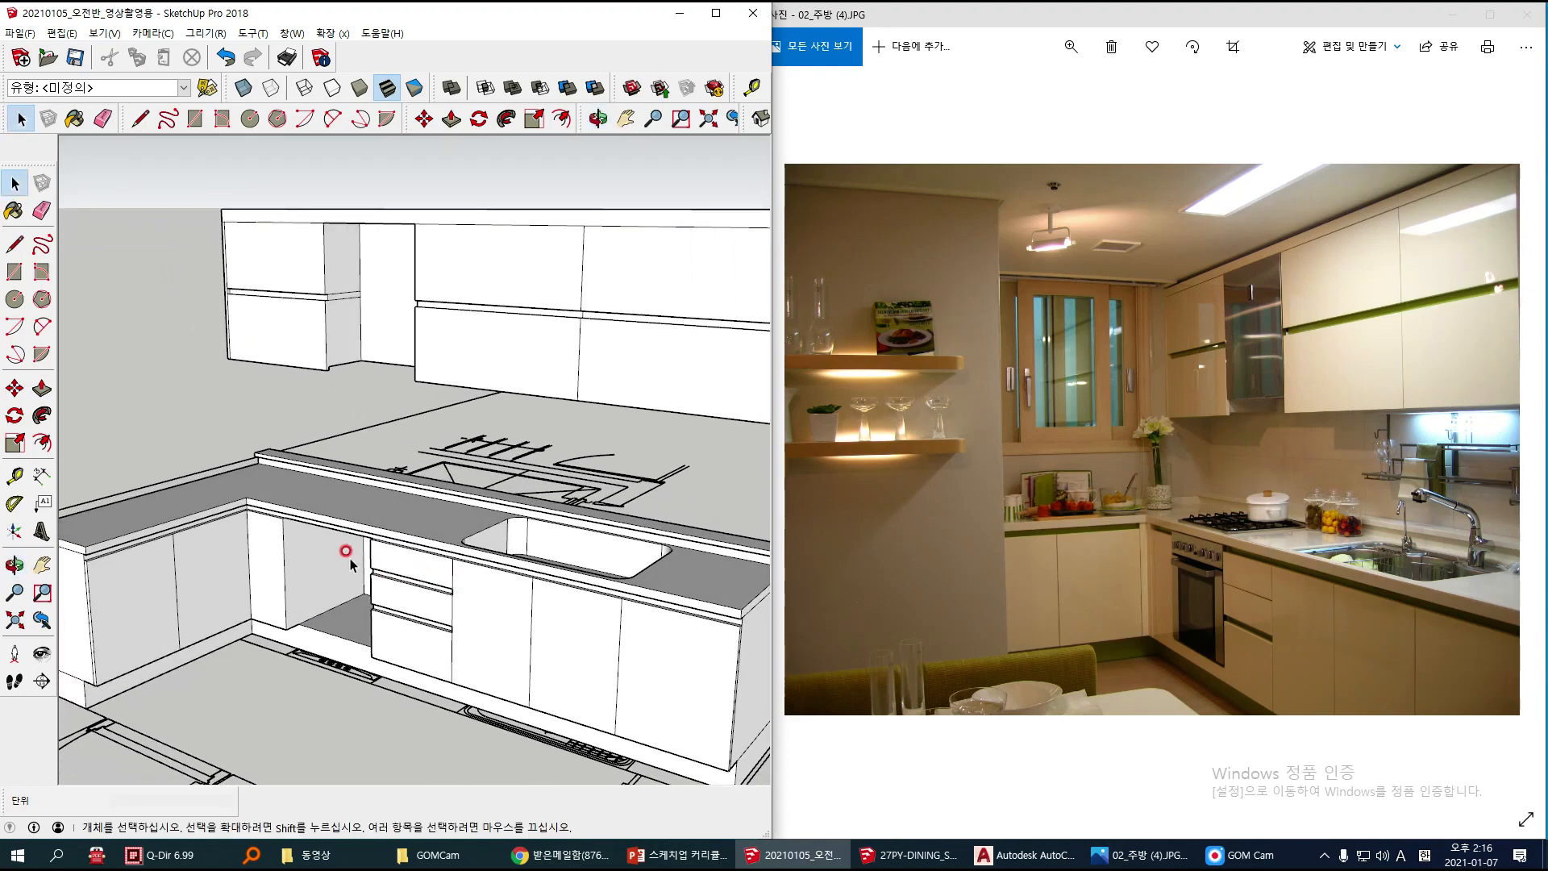
{"action": "scroll", "coordinate": [345, 556], "scroll_direction": "up", "scroll_amount": 3}
{"action": "middle_click_drag", "start_coordinate": [330, 613], "coordinate": [328, 594]}
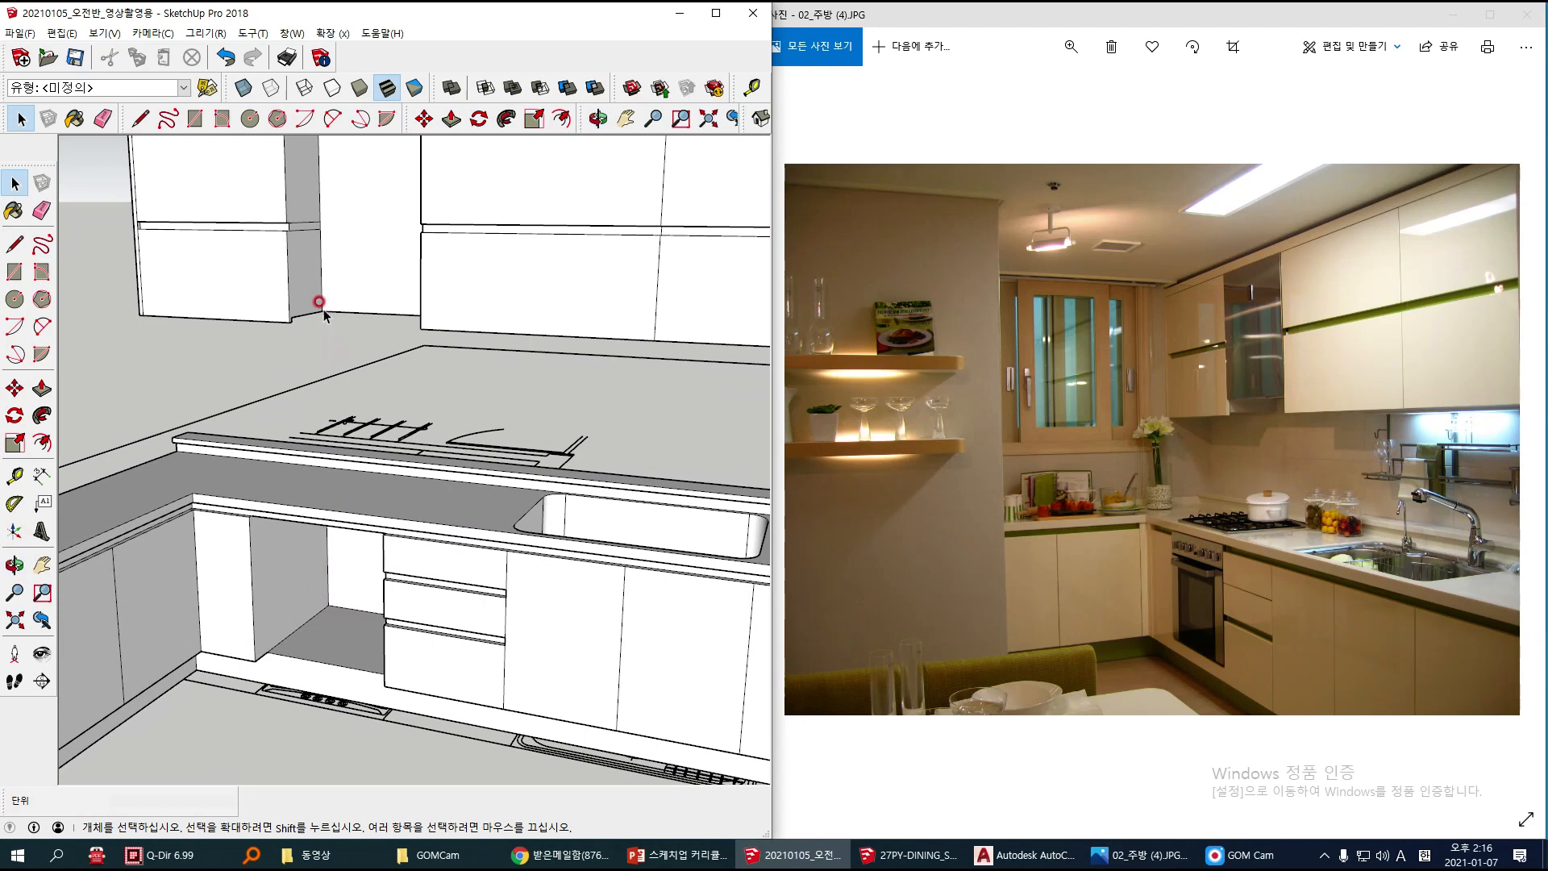
{"action": "middle_click_drag", "start_coordinate": [335, 439], "coordinate": [278, 452]}
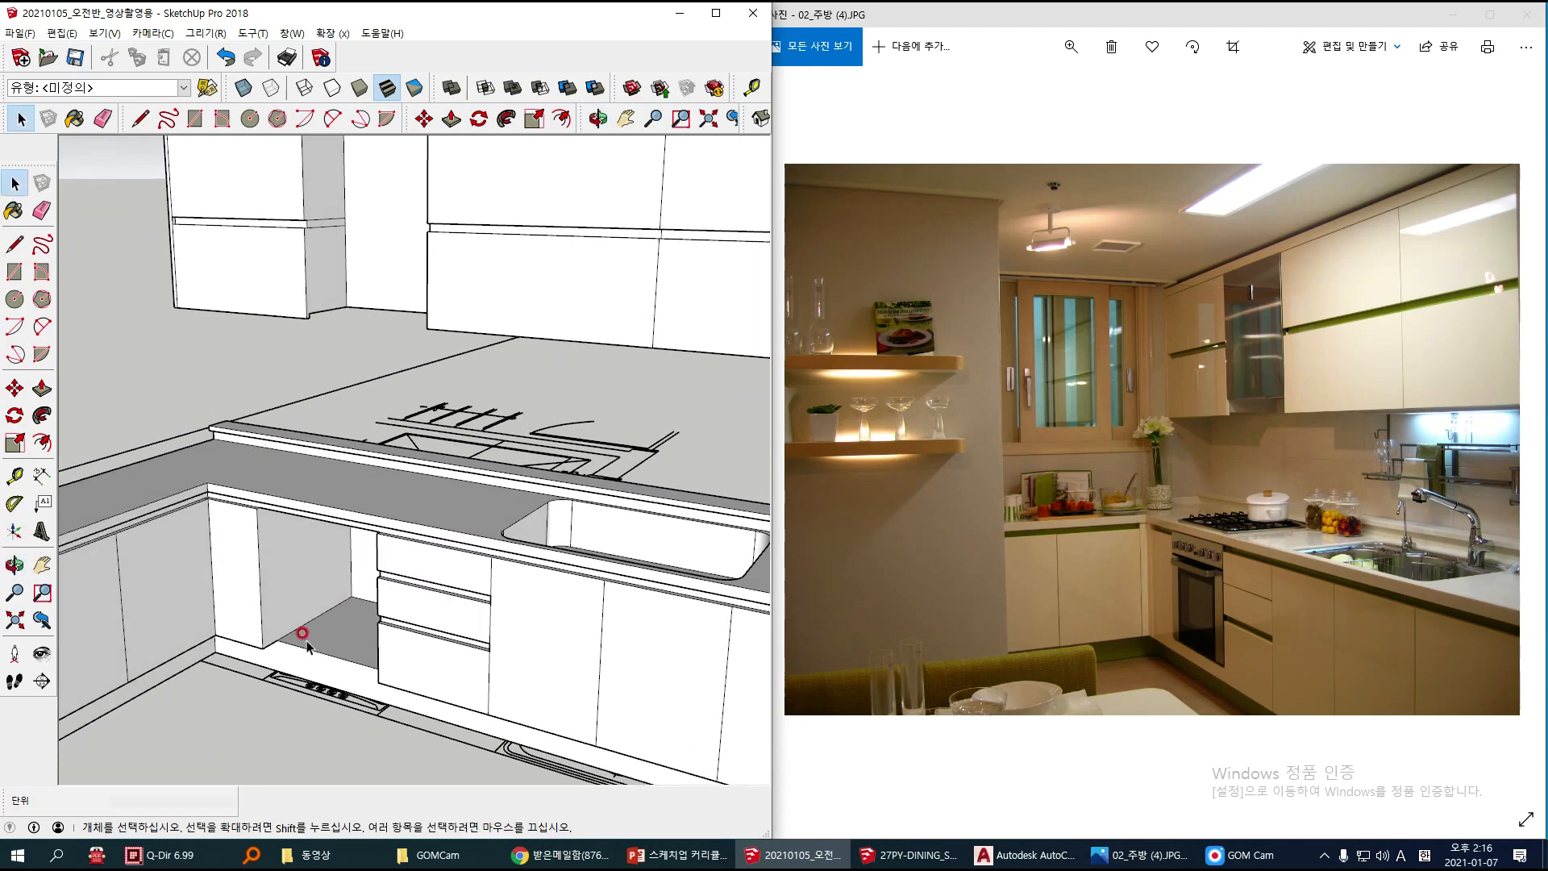
{"action": "scroll", "coordinate": [291, 500], "scroll_direction": "down", "scroll_amount": 3}
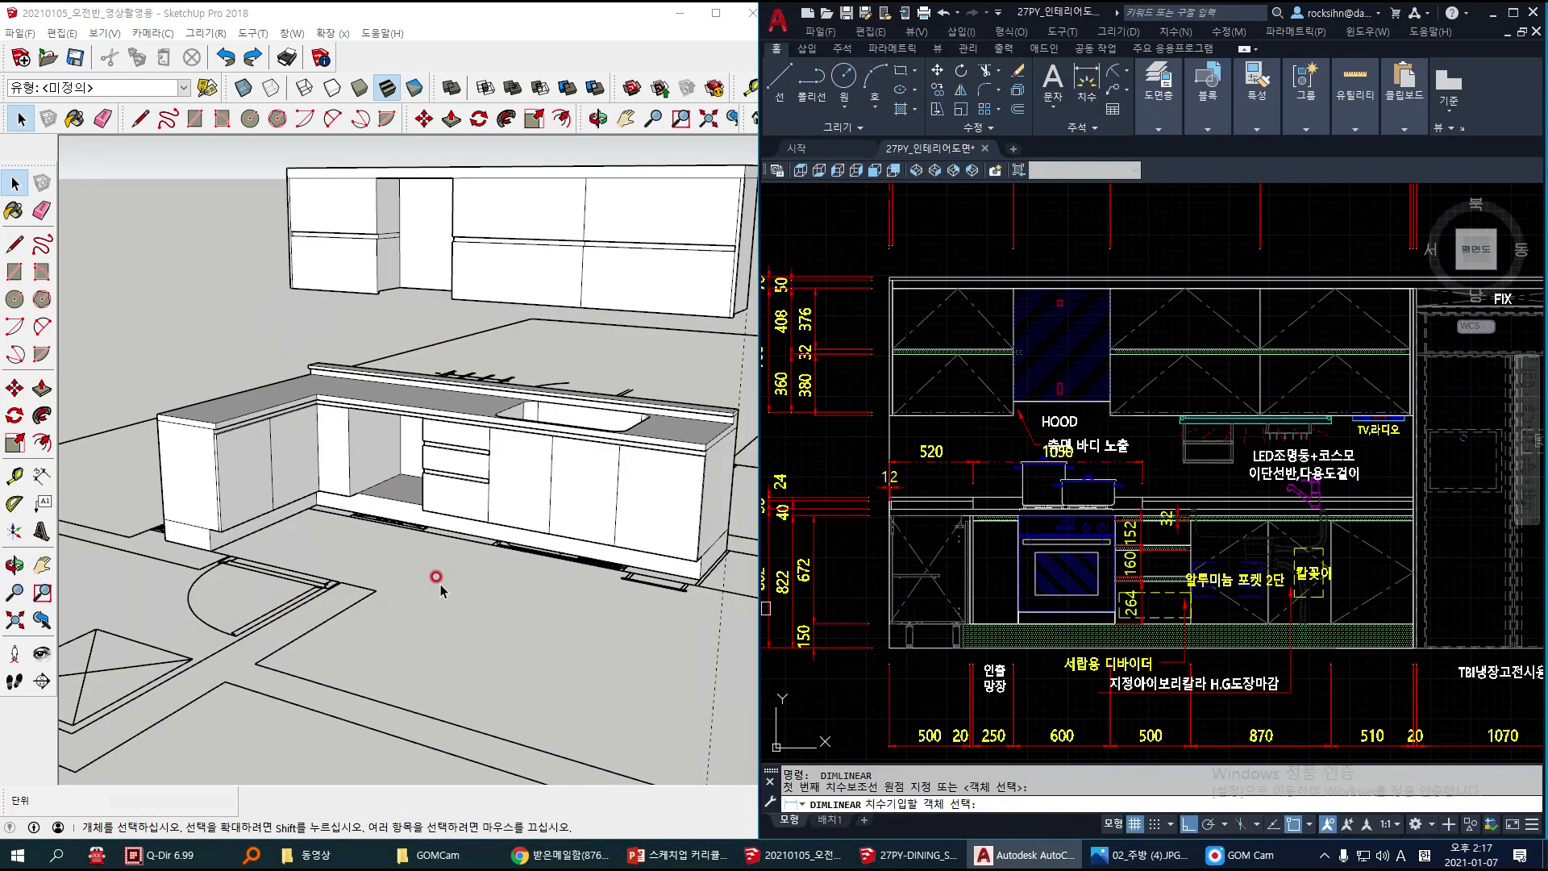
{"action": "left_click", "coordinate": [440, 591]}
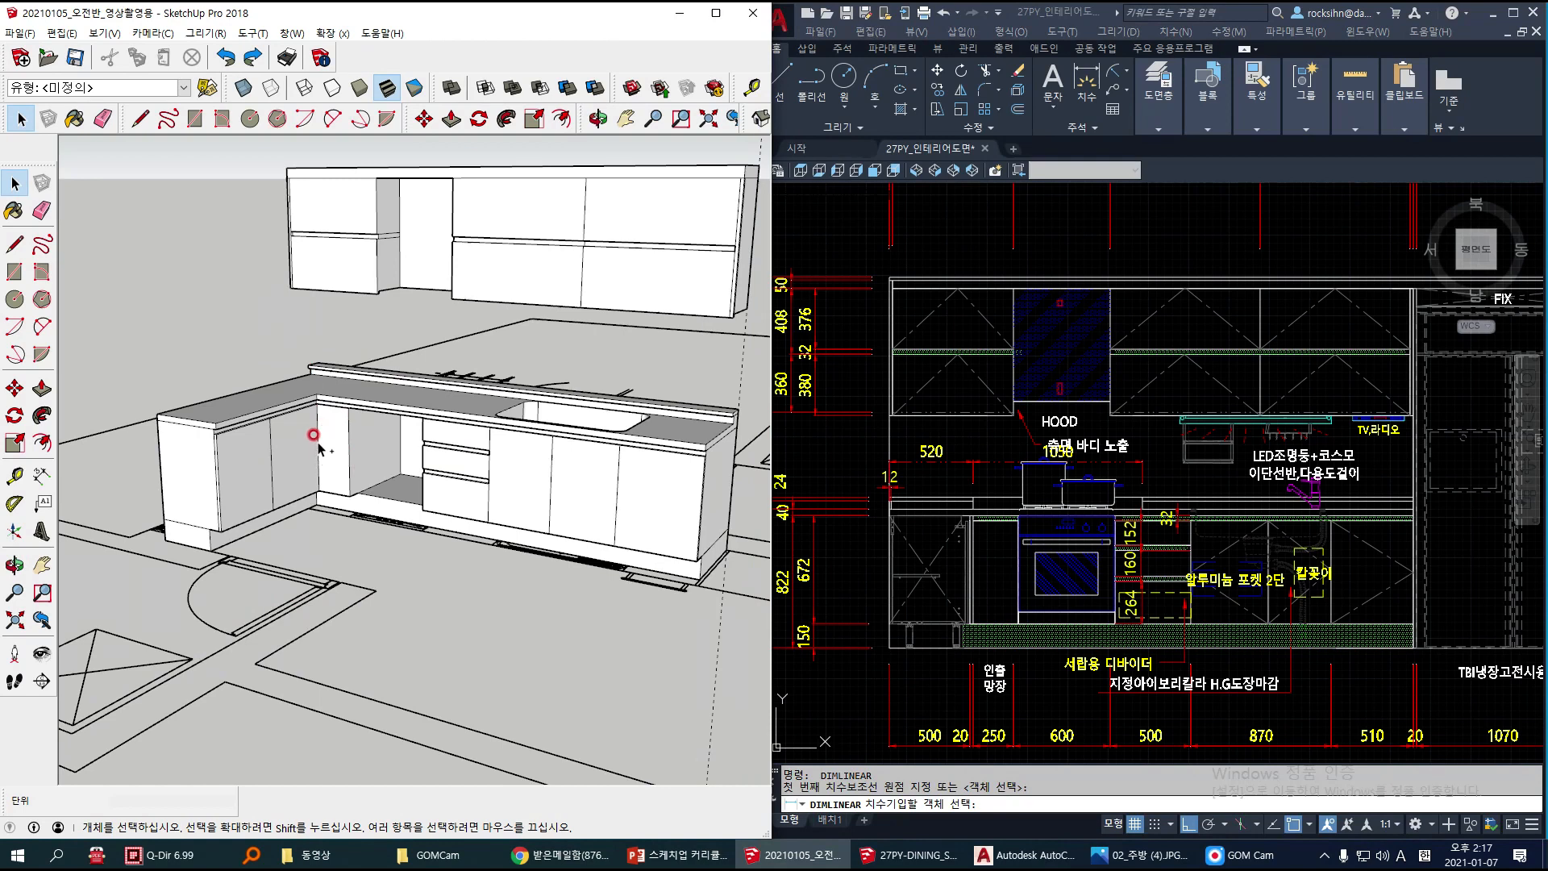
{"action": "left_click_drag", "start_coordinate": [291, 345], "coordinate": [345, 401]}
Step: Switch to the kitchen reference photo and examine the countertop corner and the low upstand along the walls
{"action": "left_click", "coordinate": [1138, 855]}
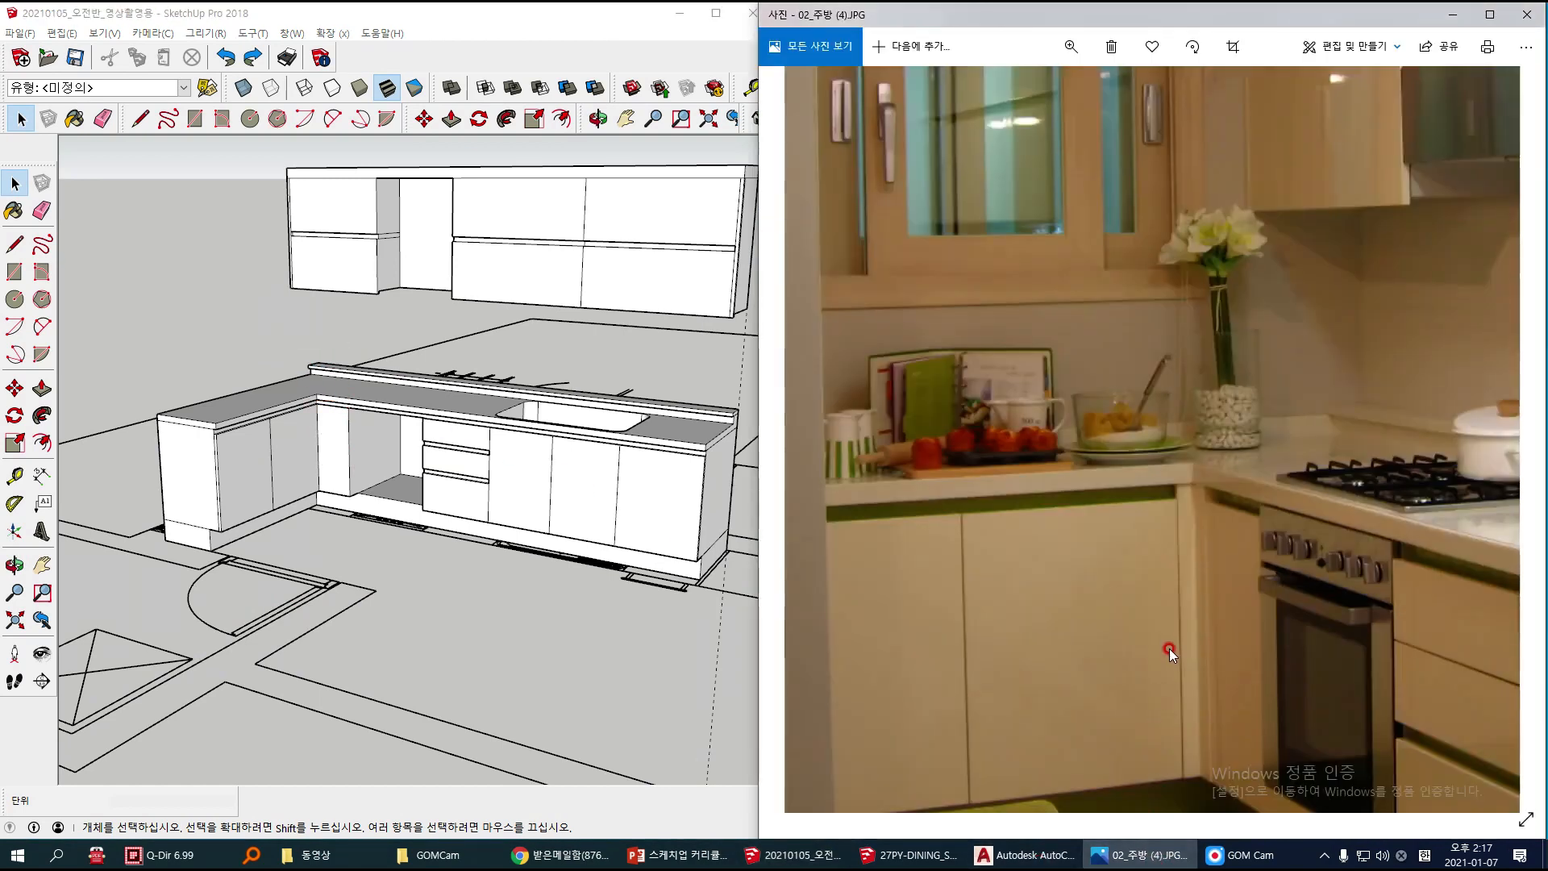
{"action": "scroll", "coordinate": [1172, 645], "scroll_direction": "down", "scroll_amount": 3}
{"action": "mouse_move", "coordinate": [1135, 578]}
{"action": "left_mouse_down"}
{"action": "mouse_move", "coordinate": [996, 524]}
{"action": "mouse_move", "coordinate": [1024, 613]}
{"action": "left_mouse_up"}
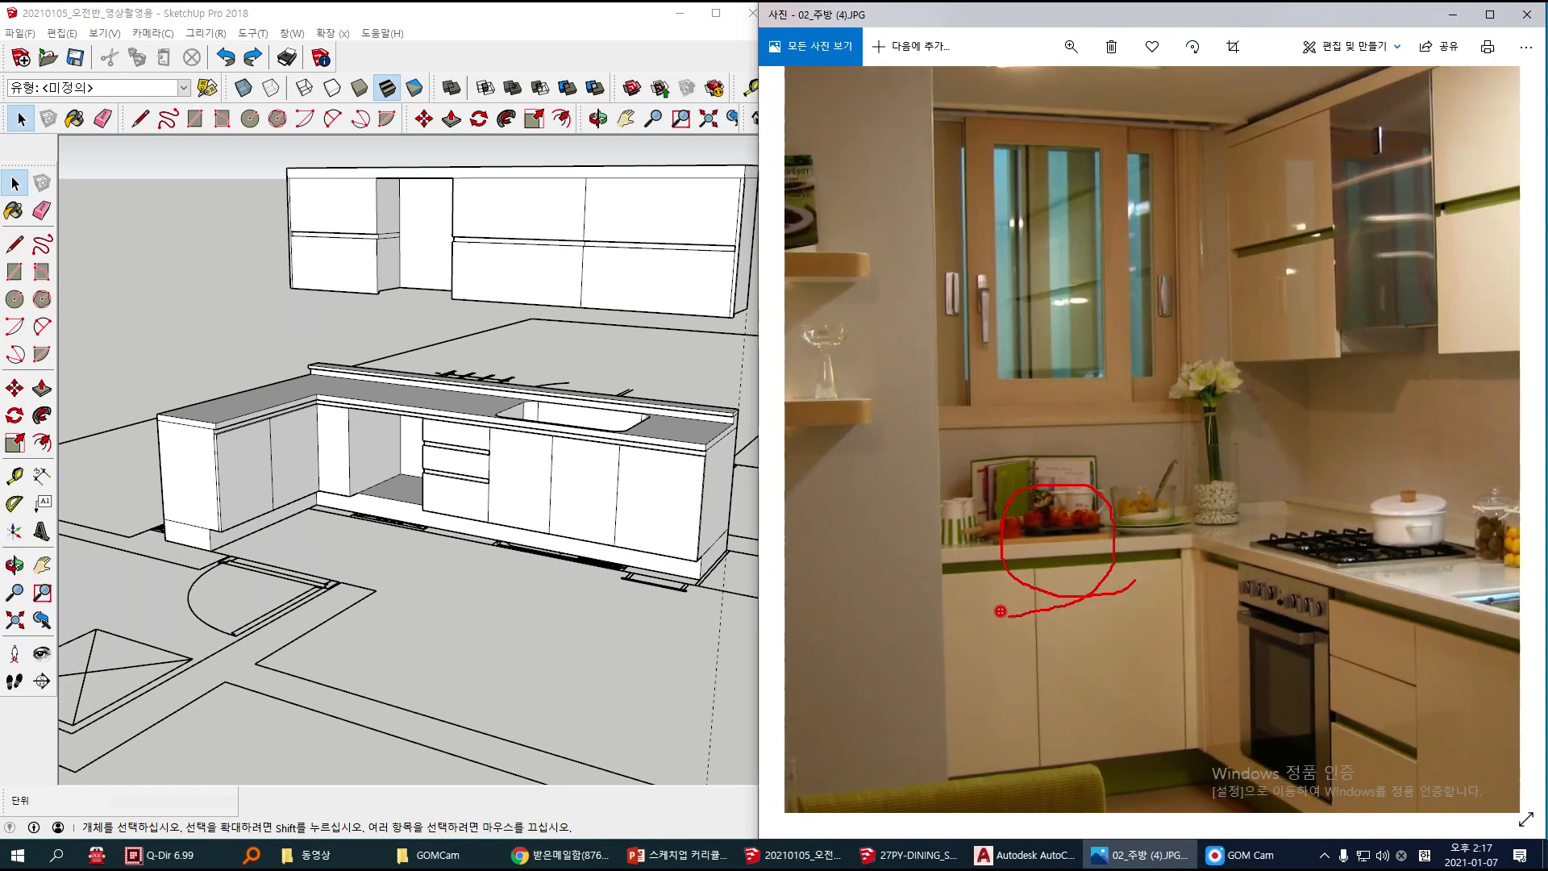
{"action": "key", "text": "Escape"}
{"action": "scroll", "coordinate": [1265, 515], "scroll_direction": "up", "scroll_amount": 2}
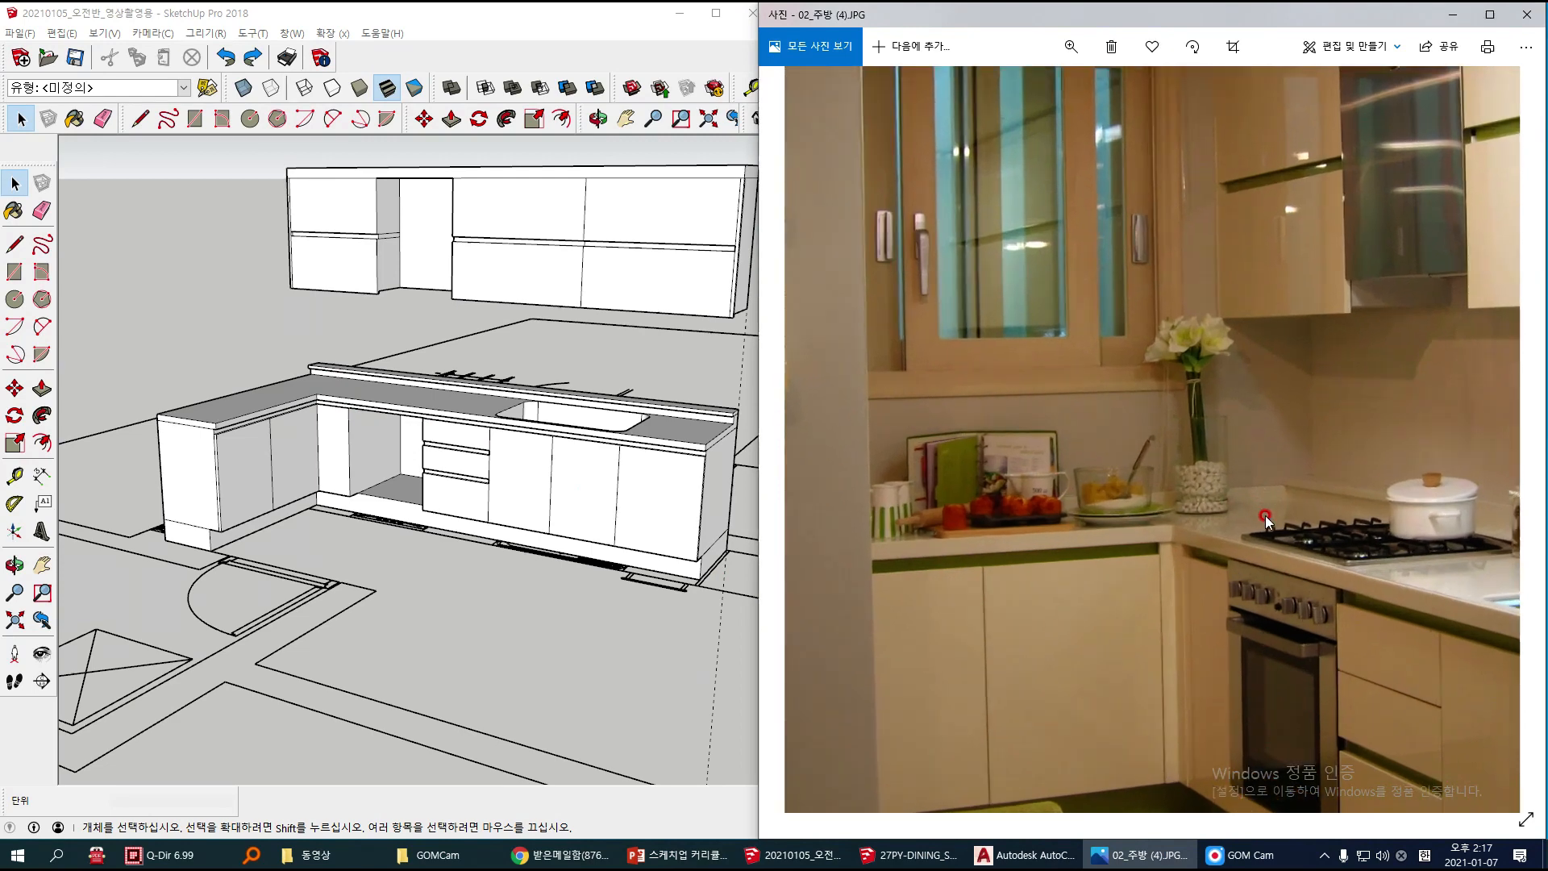
{"action": "scroll", "coordinate": [1265, 516], "scroll_direction": "up", "scroll_amount": 2}
{"action": "mouse_move", "coordinate": [1251, 436]}
{"action": "left_mouse_down"}
{"action": "mouse_move", "coordinate": [1185, 438]}
{"action": "mouse_move", "coordinate": [1249, 416]}
{"action": "mouse_move", "coordinate": [1196, 456]}
{"action": "left_mouse_up"}
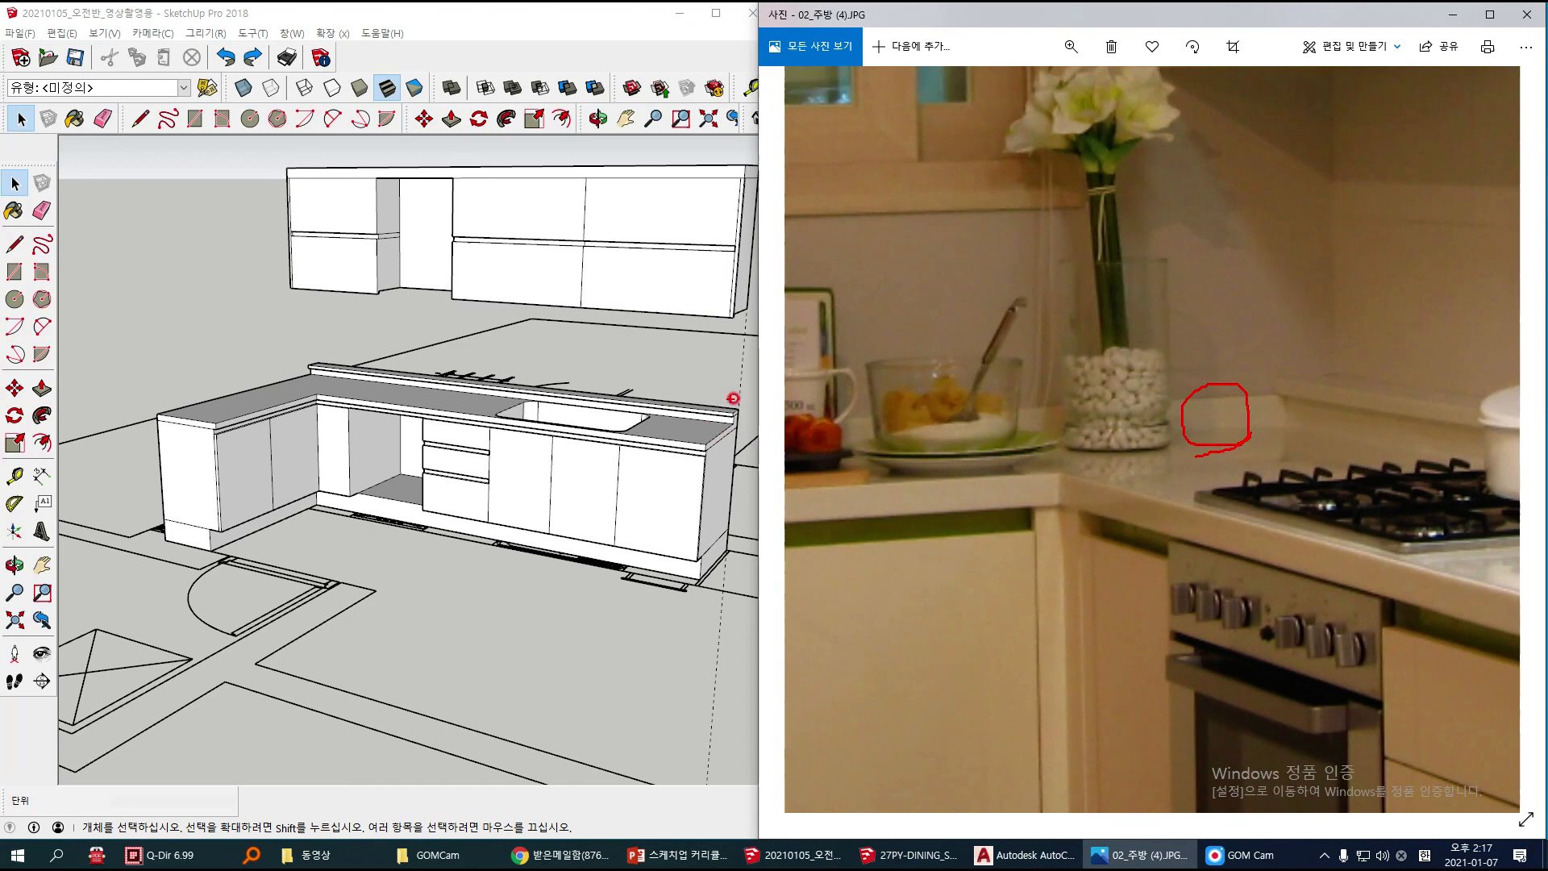
{"action": "mouse_move", "coordinate": [1272, 460]}
{"action": "left_mouse_down"}
{"action": "mouse_move", "coordinate": [1268, 351]}
{"action": "mouse_move", "coordinate": [1305, 388]}
{"action": "left_mouse_up"}
{"action": "key", "text": "Escape"}
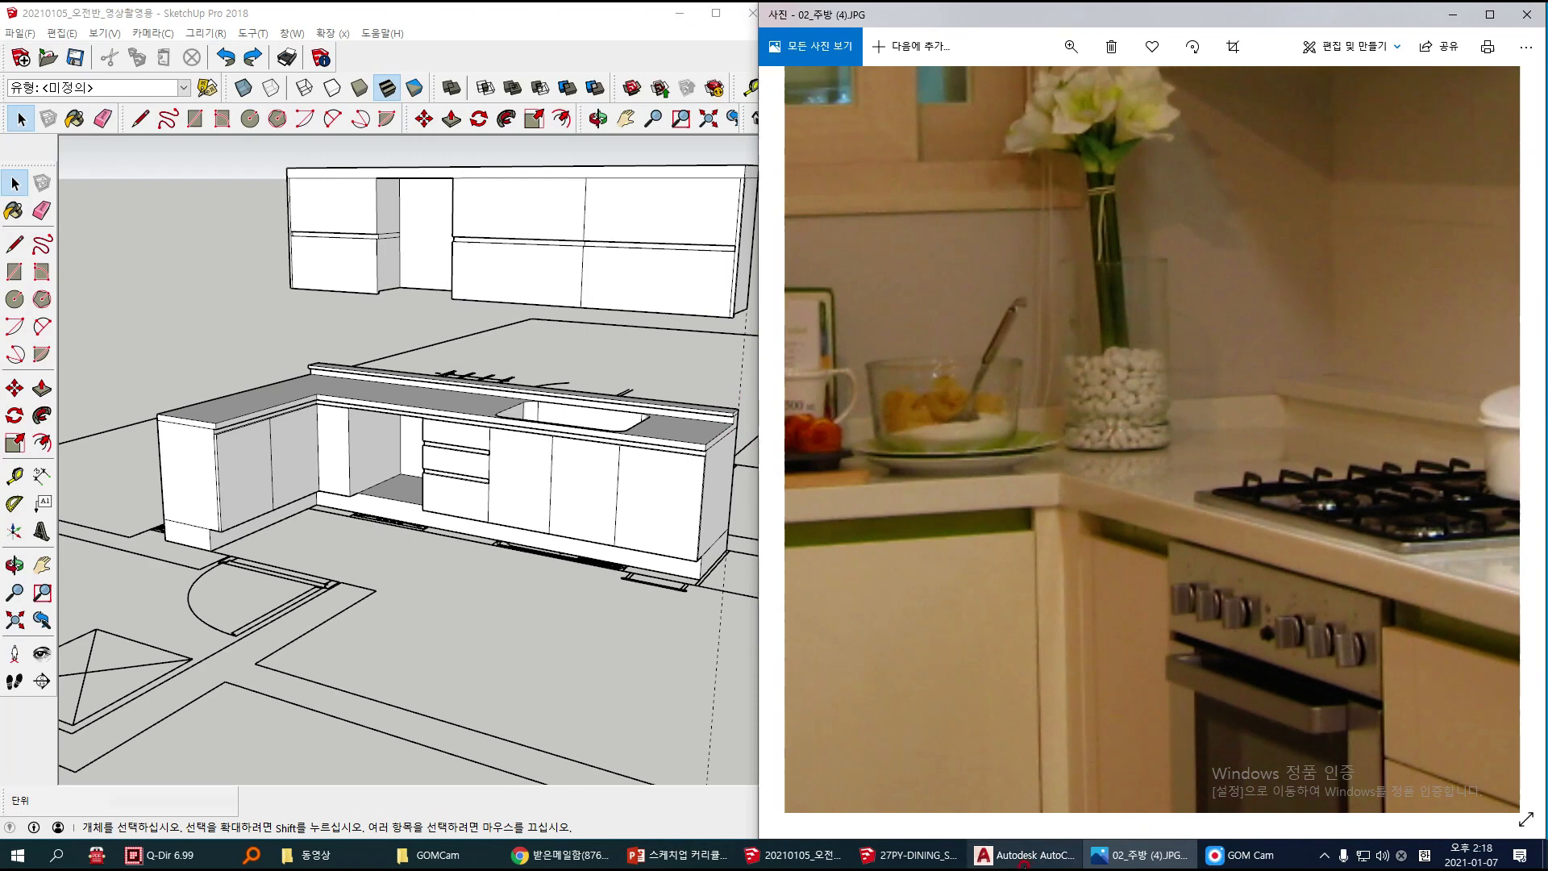
Step: Switch to the AutoCAD kitchen elevation and check the upstand's thickness dimension at the end of the countertop
{"action": "left_click", "coordinate": [1024, 854]}
{"action": "scroll", "coordinate": [853, 487], "scroll_direction": "up", "scroll_amount": 3}
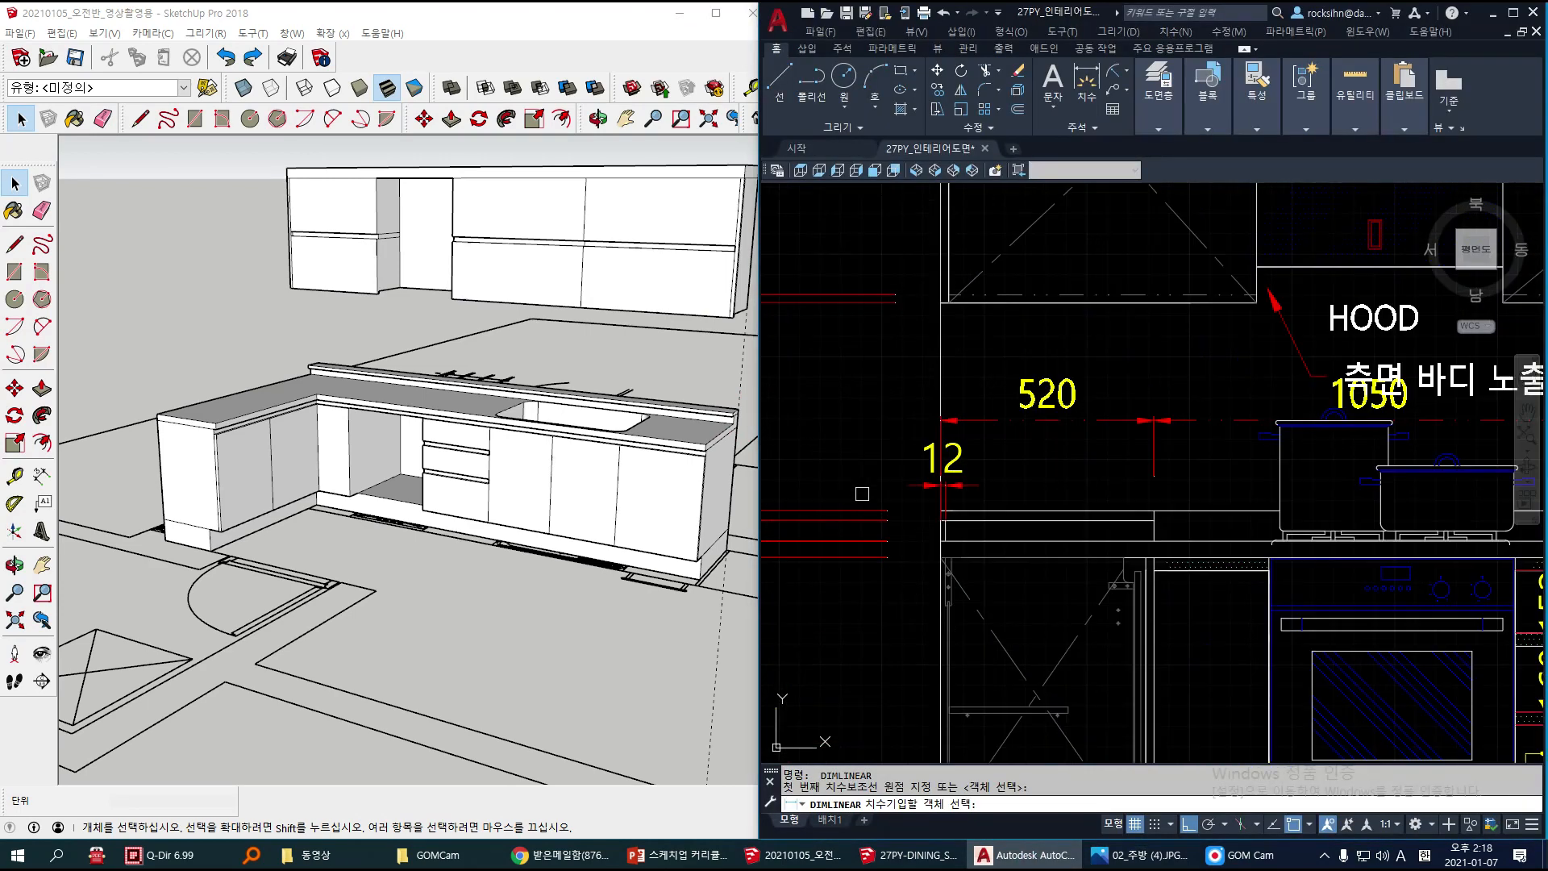
{"action": "left_click", "coordinate": [505, 431]}
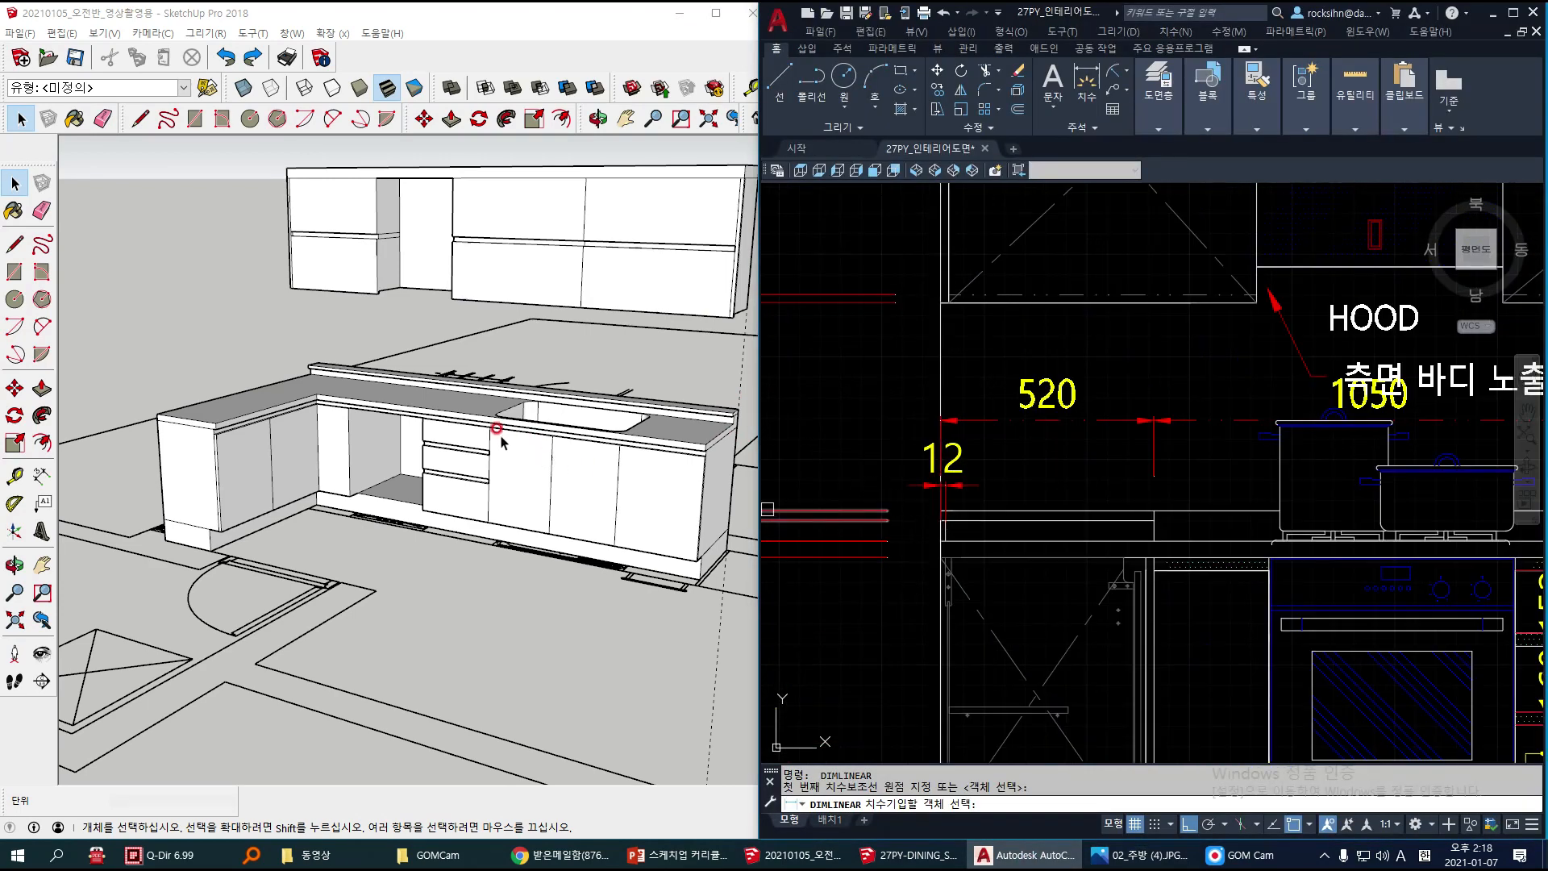
{"action": "left_click_drag", "start_coordinate": [759, 581], "coordinate": [772, 581]}
{"action": "left_click", "coordinate": [1020, 565]}
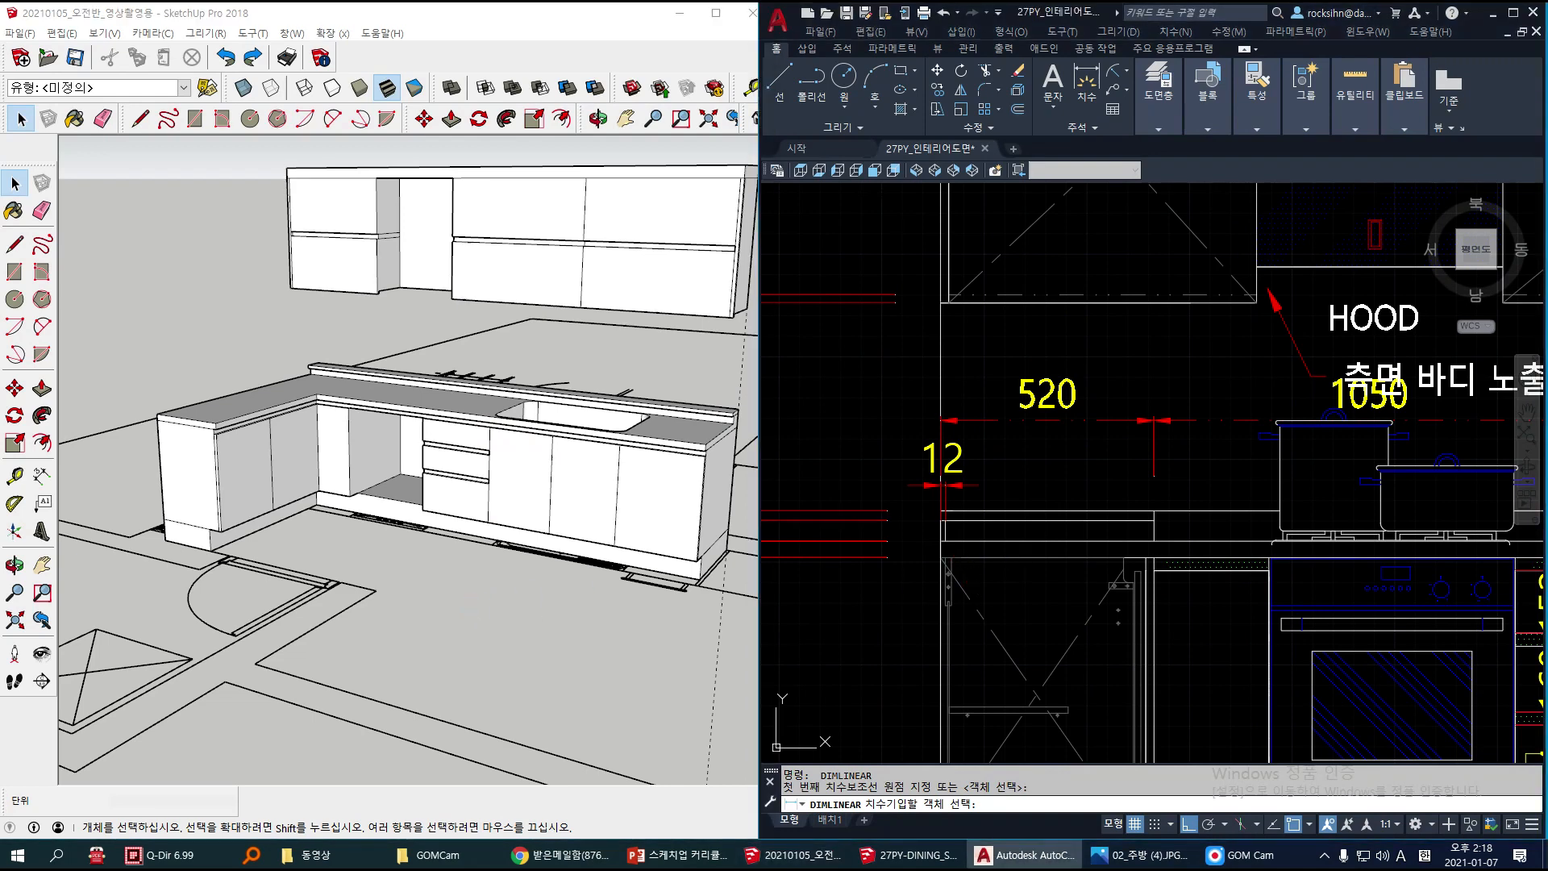
{"action": "scroll", "coordinate": [1020, 564], "scroll_direction": "down", "scroll_amount": 5}
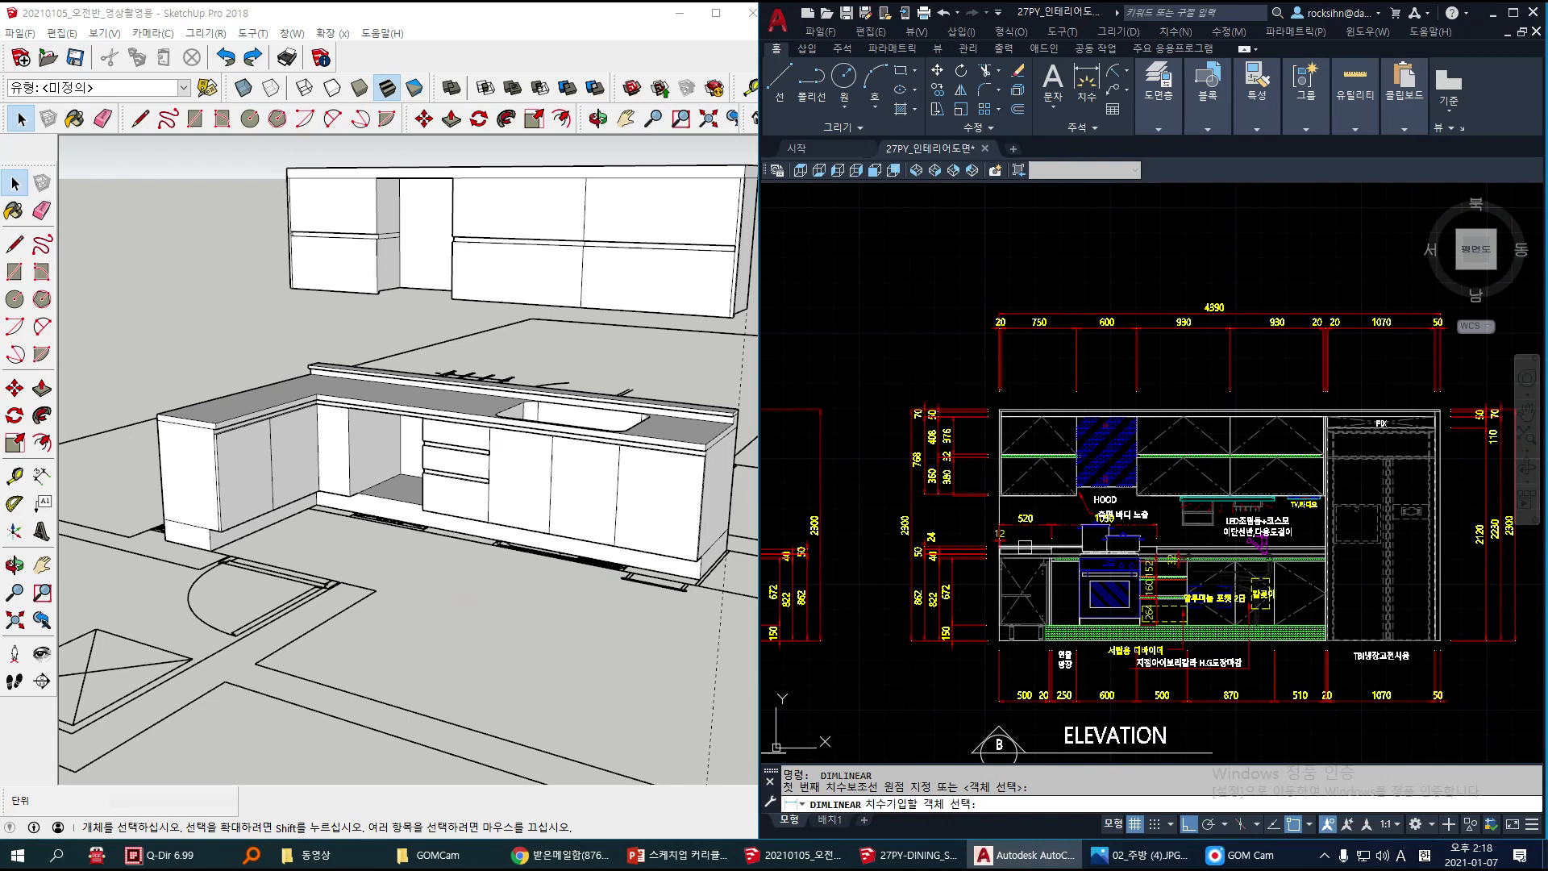
{"action": "scroll", "coordinate": [1028, 561], "scroll_direction": "up", "scroll_amount": 3}
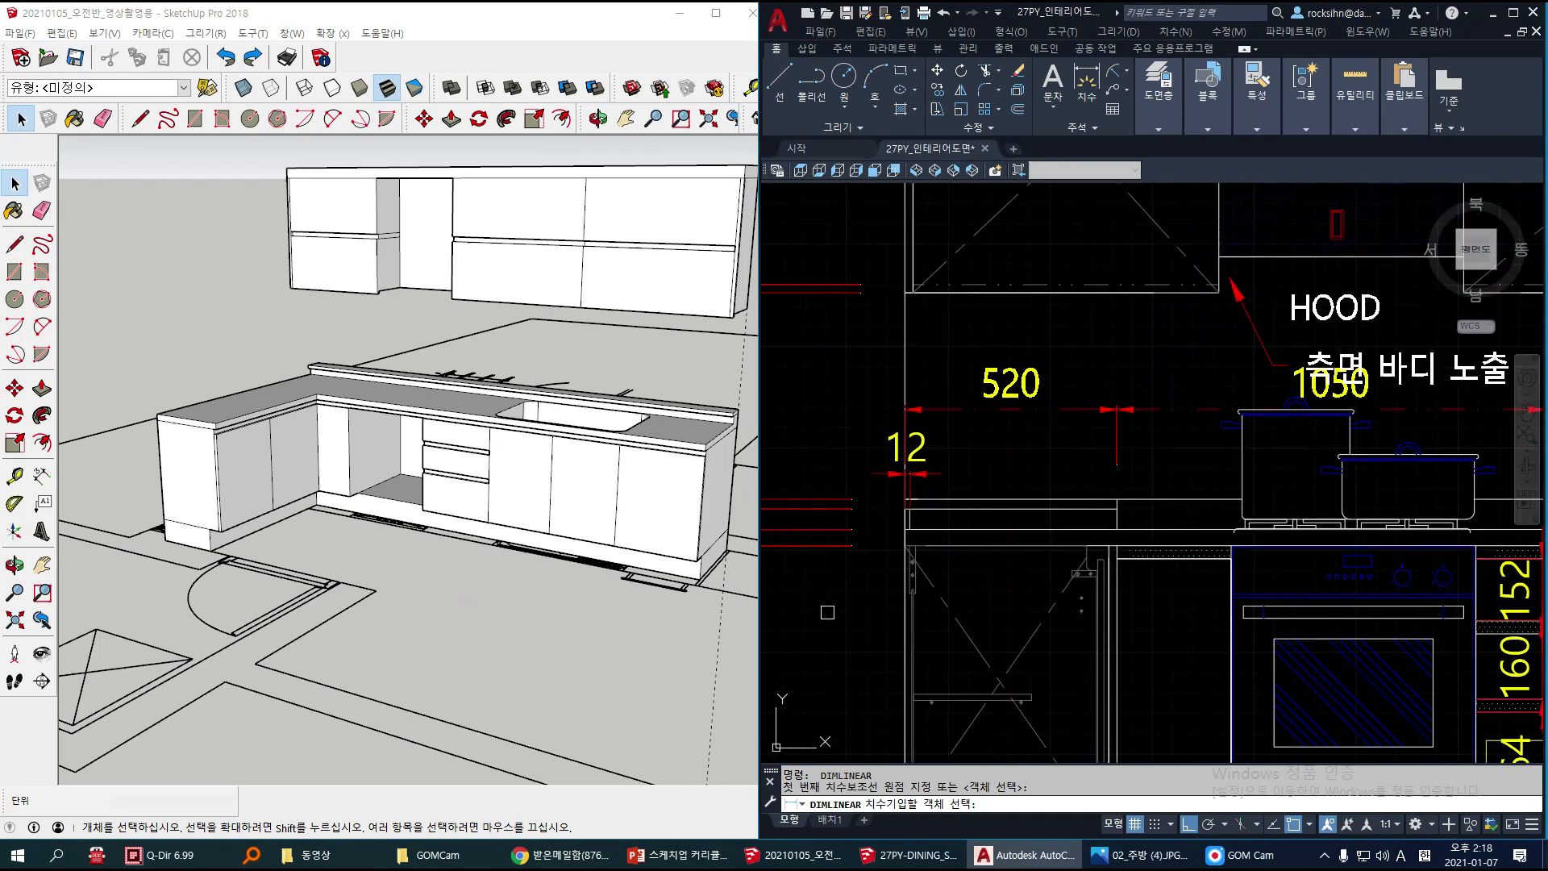
{"action": "scroll", "coordinate": [902, 466], "scroll_direction": "up", "scroll_amount": 2}
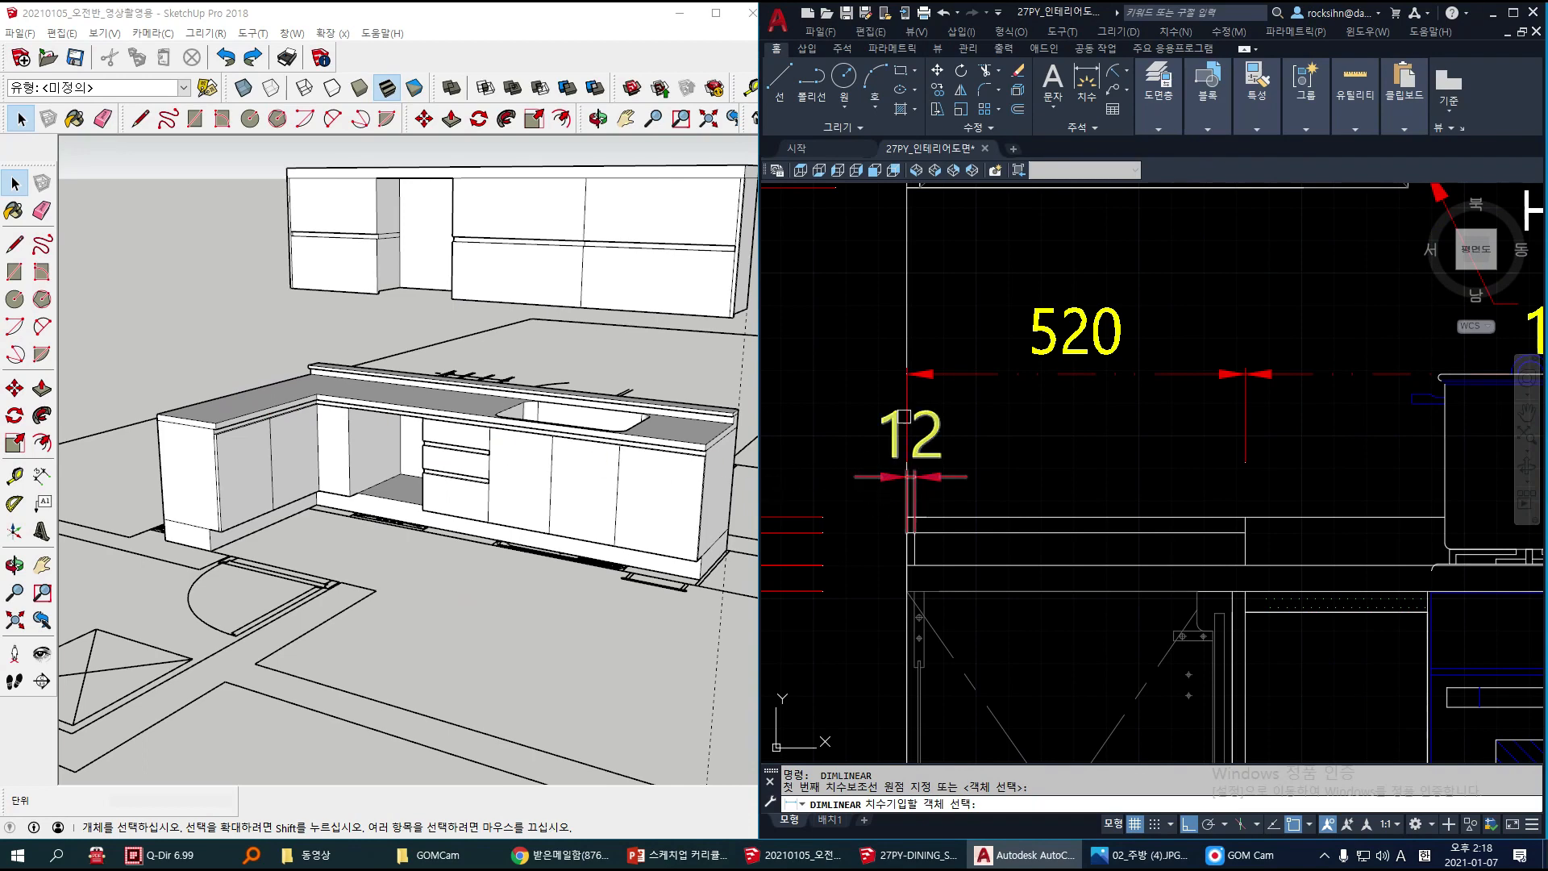
Step: Return to SketchUp and copy the wall-side edge of the short countertop leg 12 mm inward across the countertop
{"action": "left_click", "coordinate": [251, 338]}
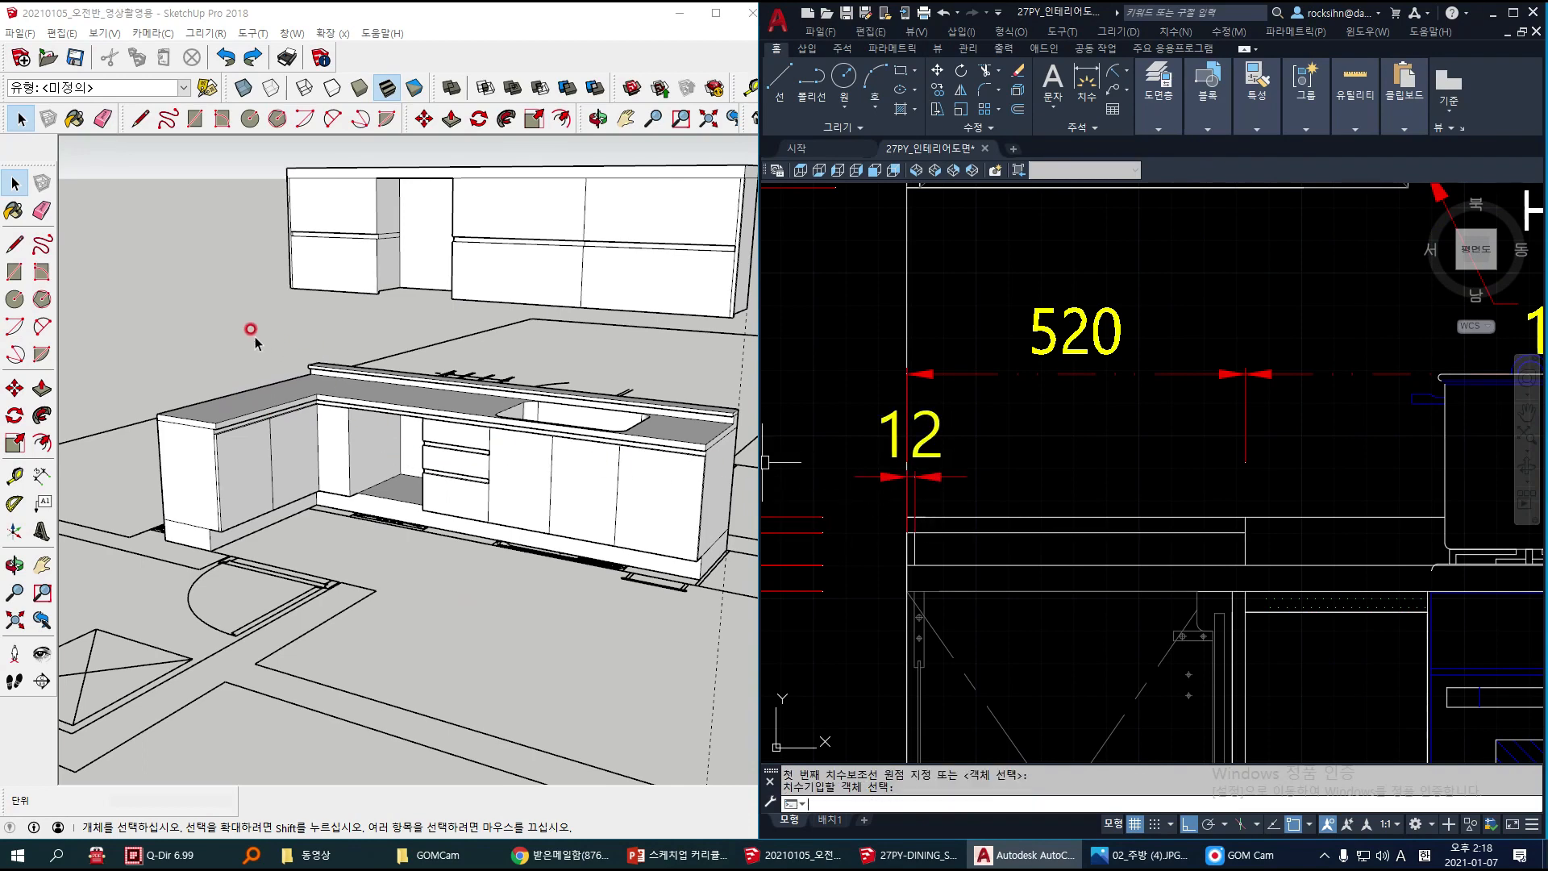
{"action": "scroll", "coordinate": [252, 356], "scroll_direction": "up", "scroll_amount": 5}
{"action": "scroll", "coordinate": [320, 365], "scroll_direction": "up", "scroll_amount": 6}
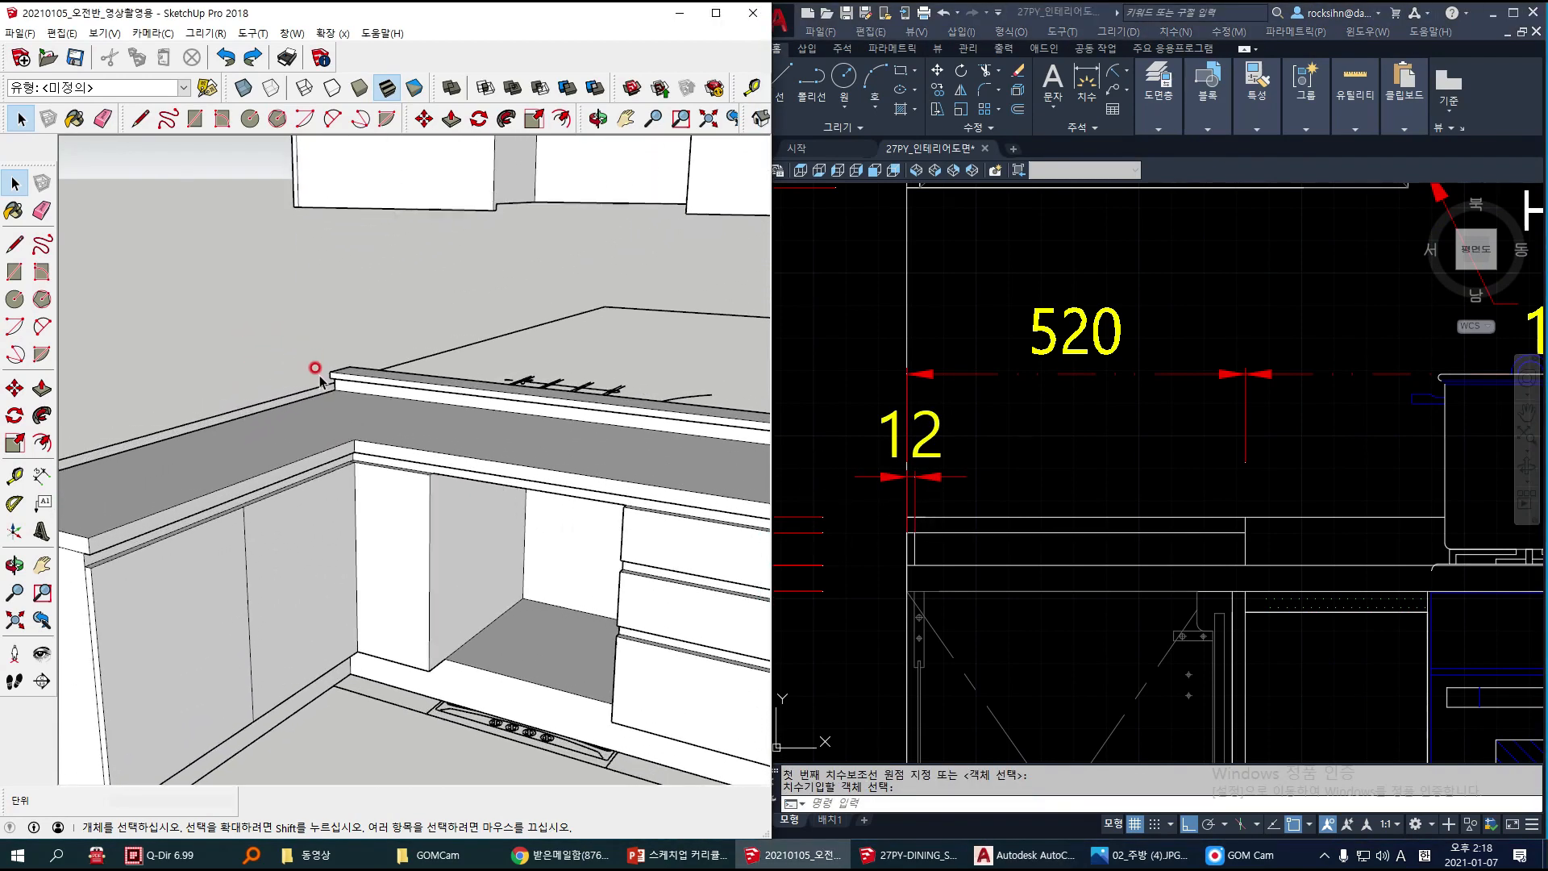
{"action": "scroll", "coordinate": [366, 386], "scroll_direction": "up", "scroll_amount": 4}
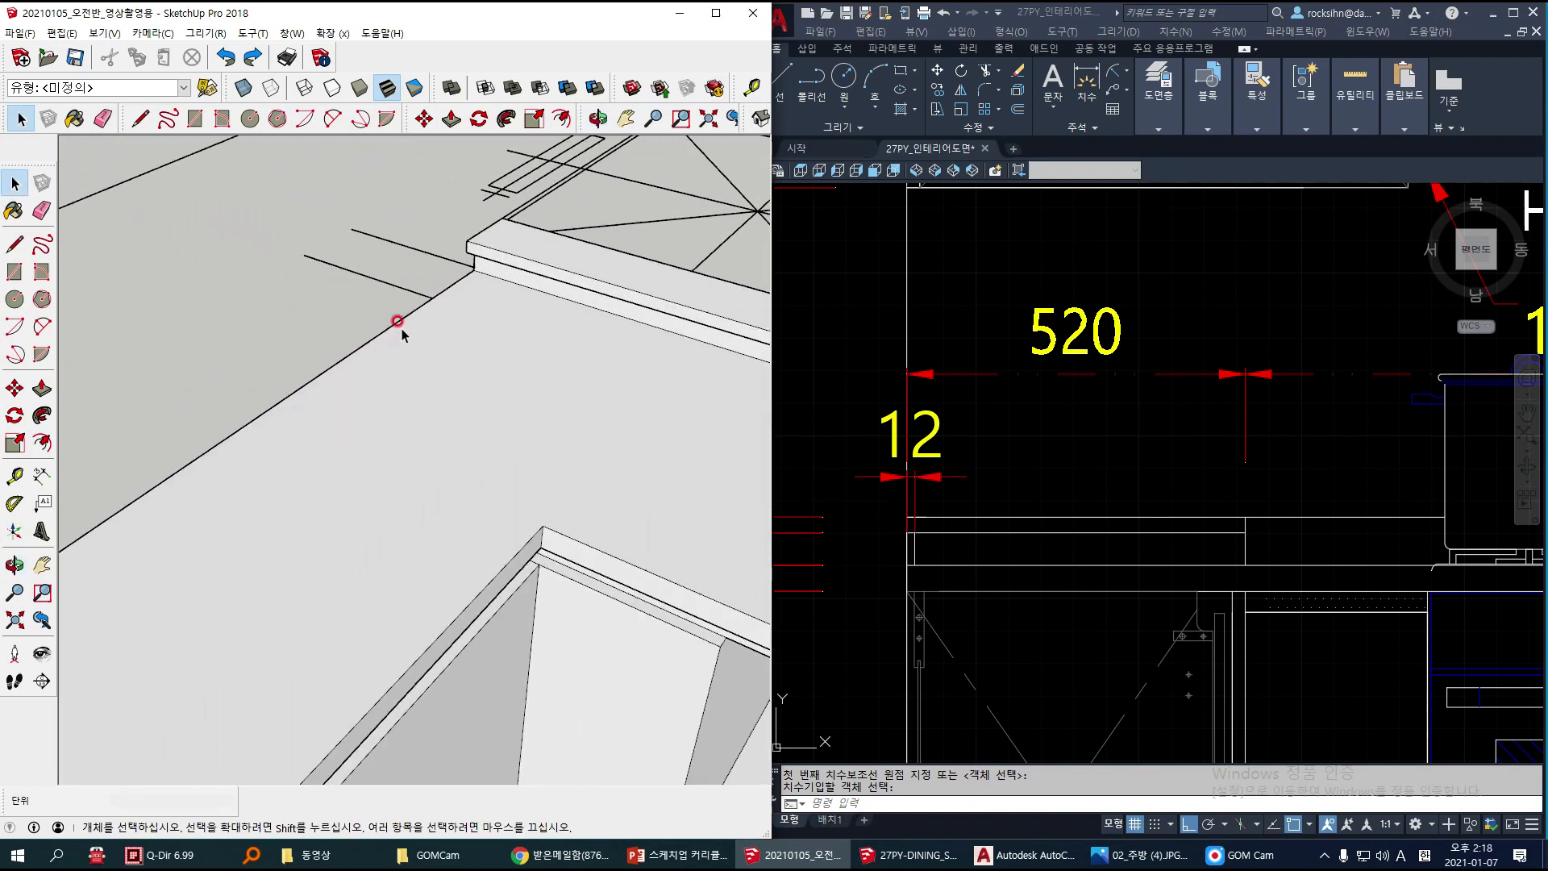
{"action": "left_click", "coordinate": [425, 293]}
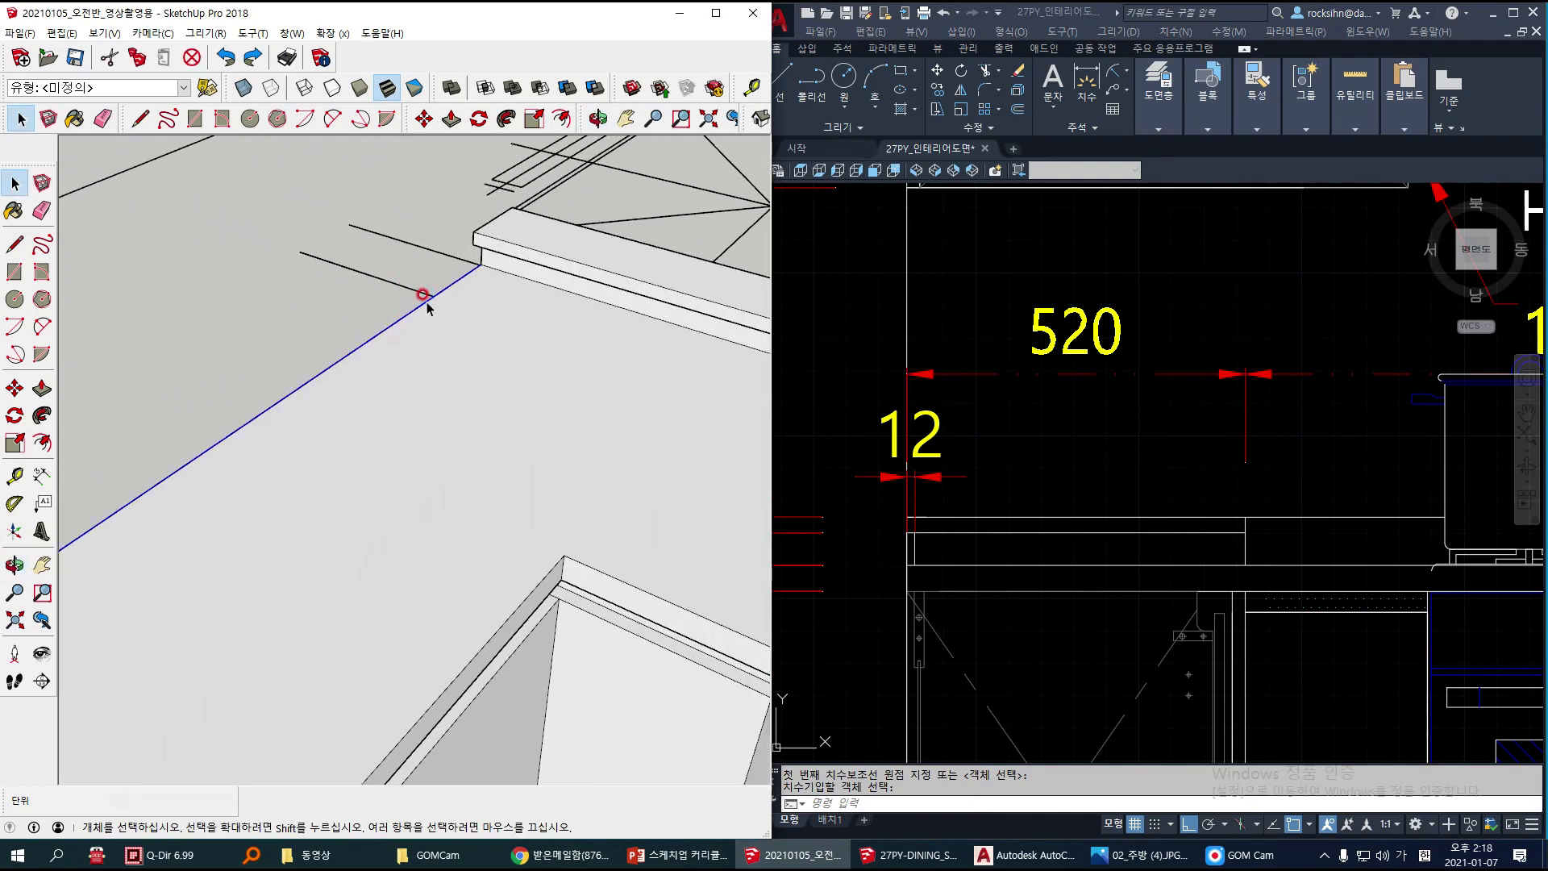
{"action": "key", "text": "m"}
{"action": "key", "text": "ctrl"}
{"action": "left_click", "coordinate": [423, 300]}
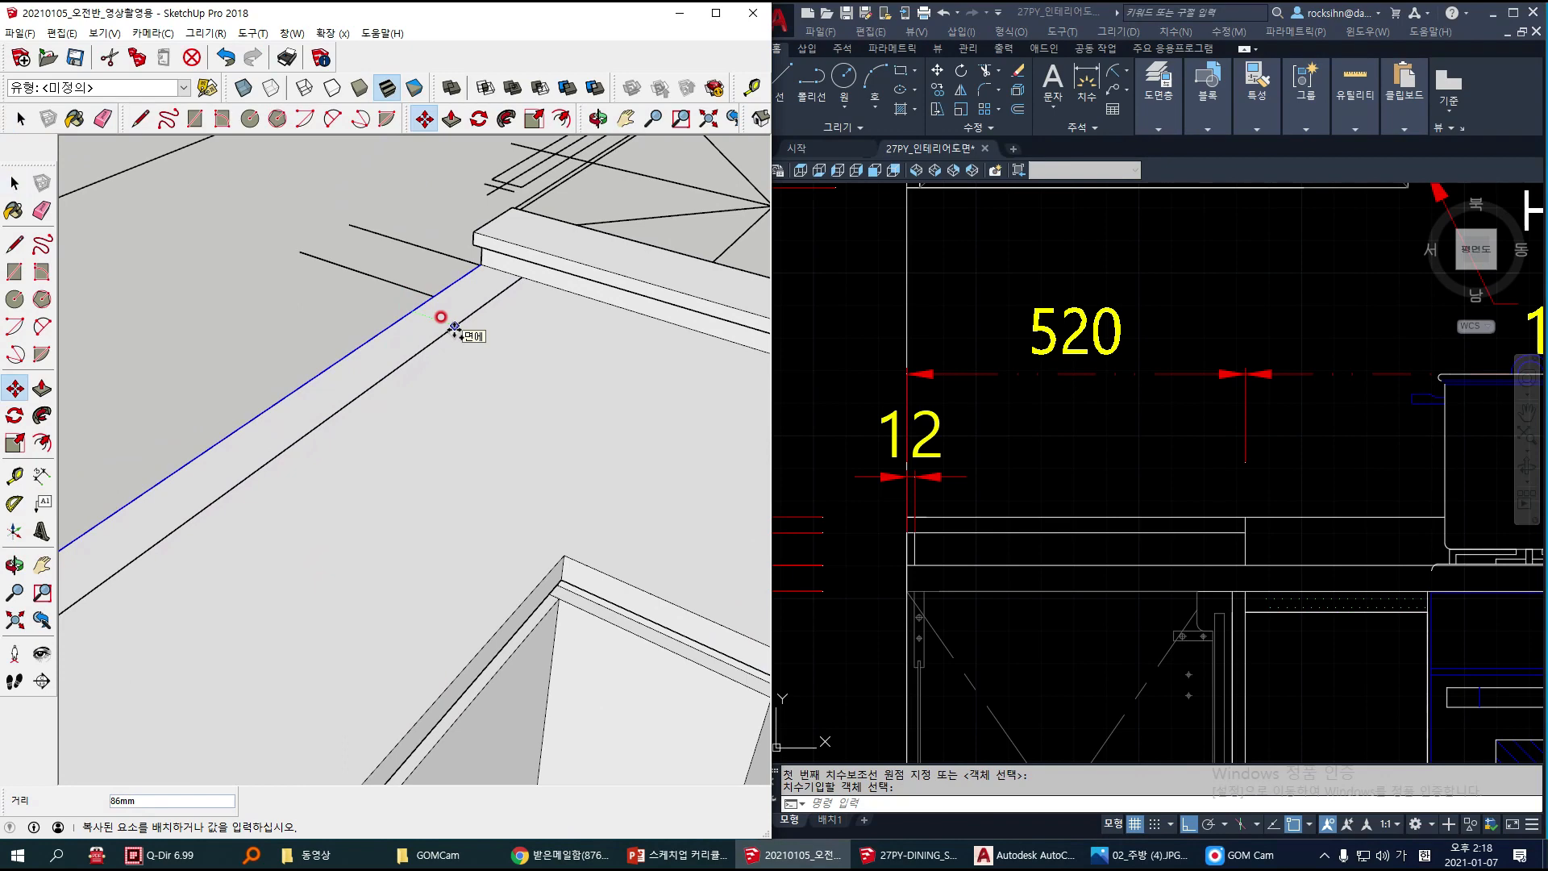
{"action": "type", "text": "12"}
{"action": "key", "text": "Return"}
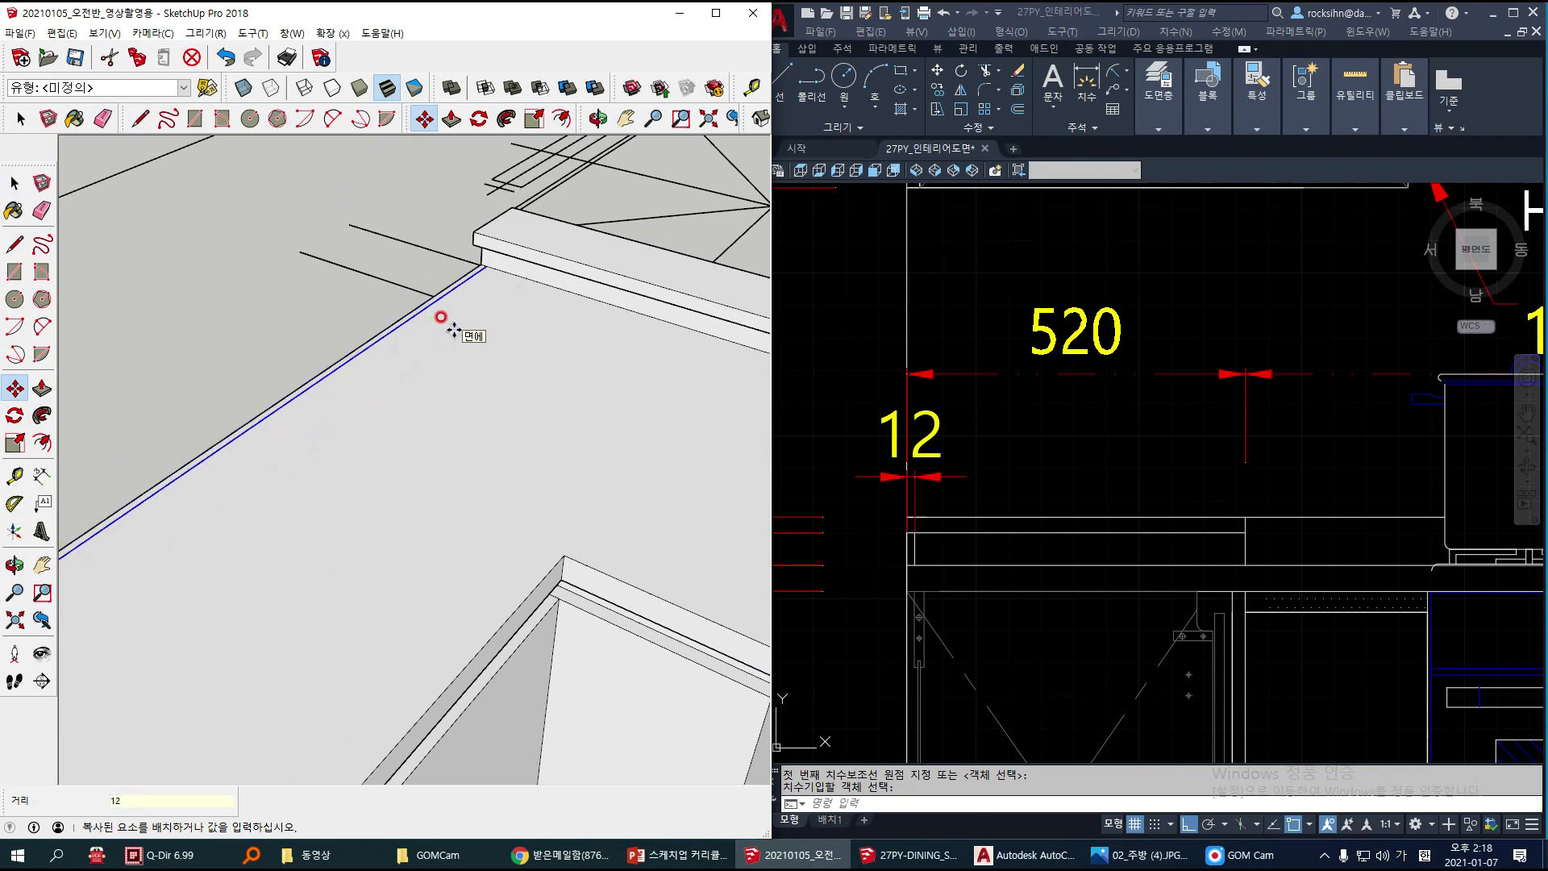
Step: Pull the narrow strip along the short countertop leg's wall edge up 50 mm to form an upstand
{"action": "key", "text": "space"}
{"action": "key", "text": "p"}
{"action": "scroll", "coordinate": [422, 308], "scroll_direction": "up", "scroll_amount": 3}
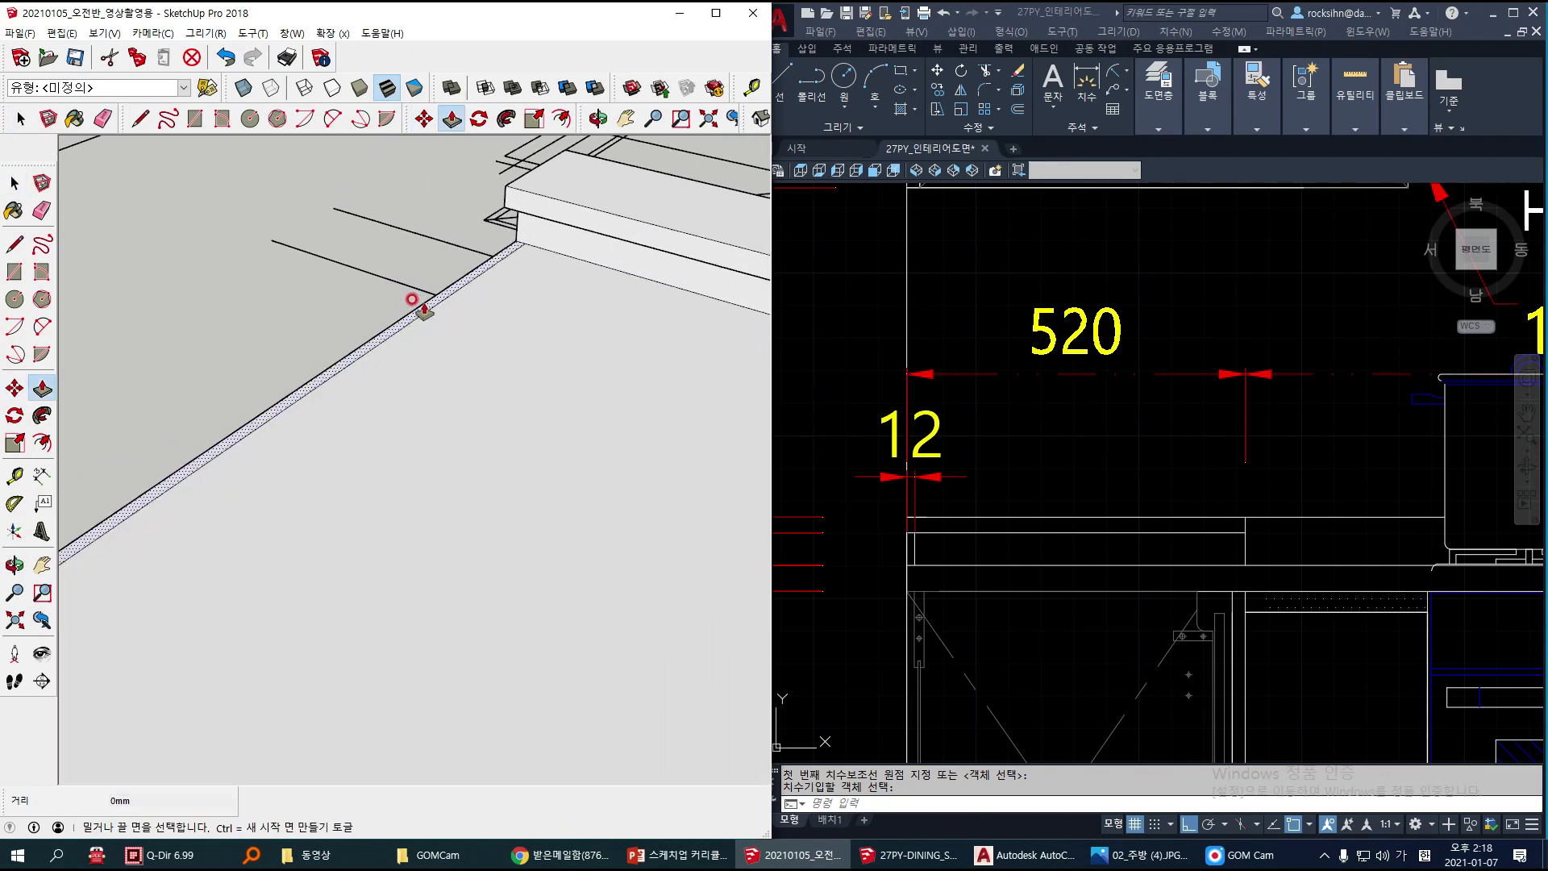
{"action": "left_click", "coordinate": [425, 310]}
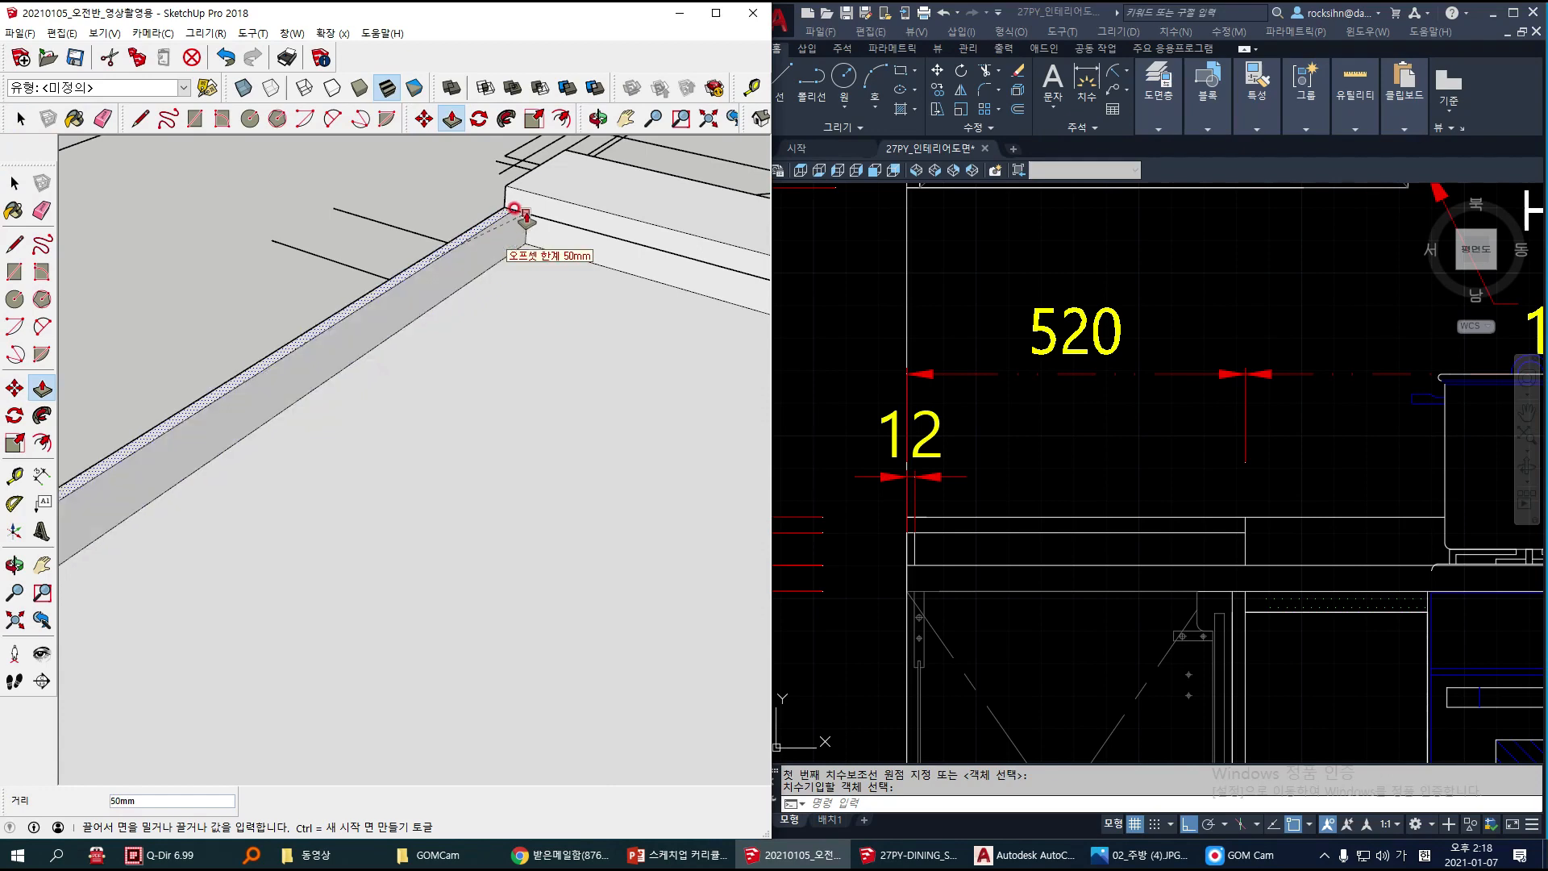
{"action": "left_click", "coordinate": [522, 209]}
{"action": "key", "text": "space"}
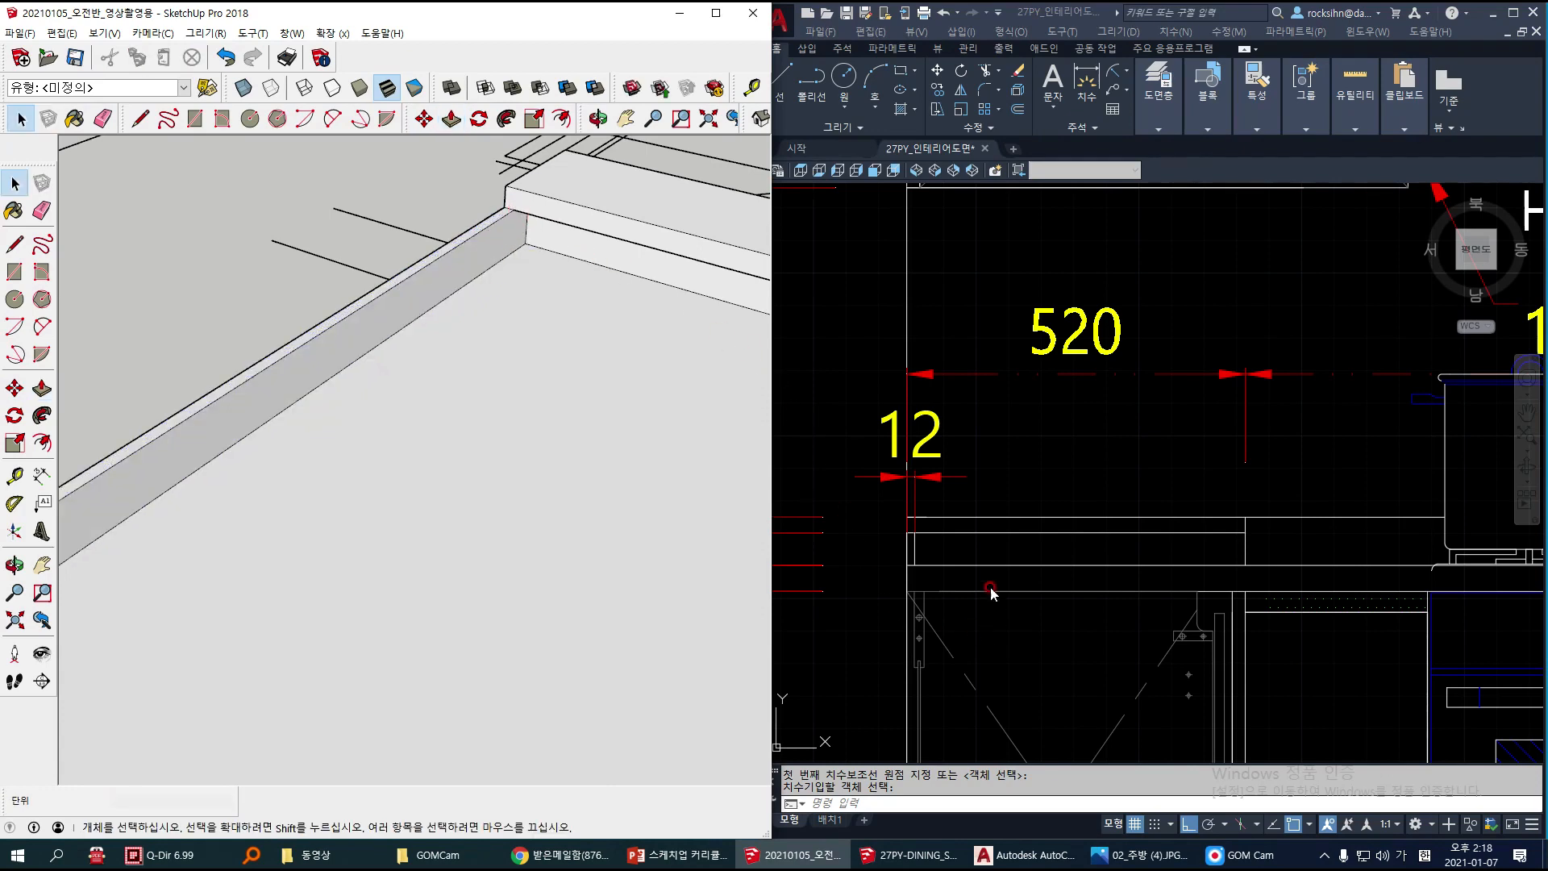
Step: Check the reference photo, return to SketchUp and group the whole base cabinet run with its countertop and upstand
{"action": "scroll", "coordinate": [992, 595], "scroll_direction": "down", "scroll_amount": 5}
{"action": "left_click", "coordinate": [1165, 859]}
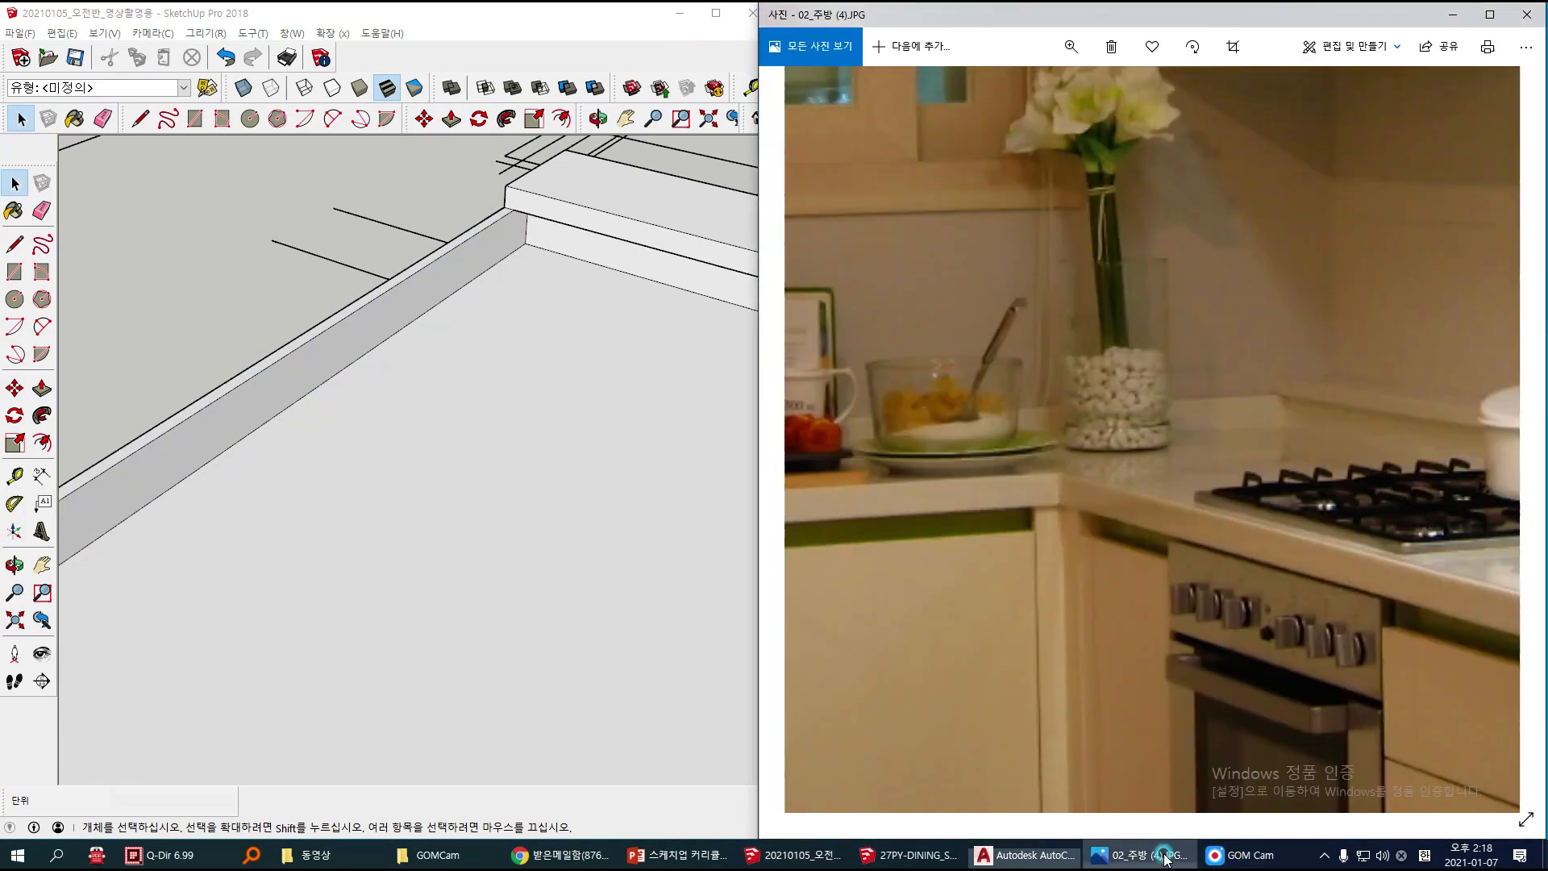
{"action": "left_click", "coordinate": [376, 305]}
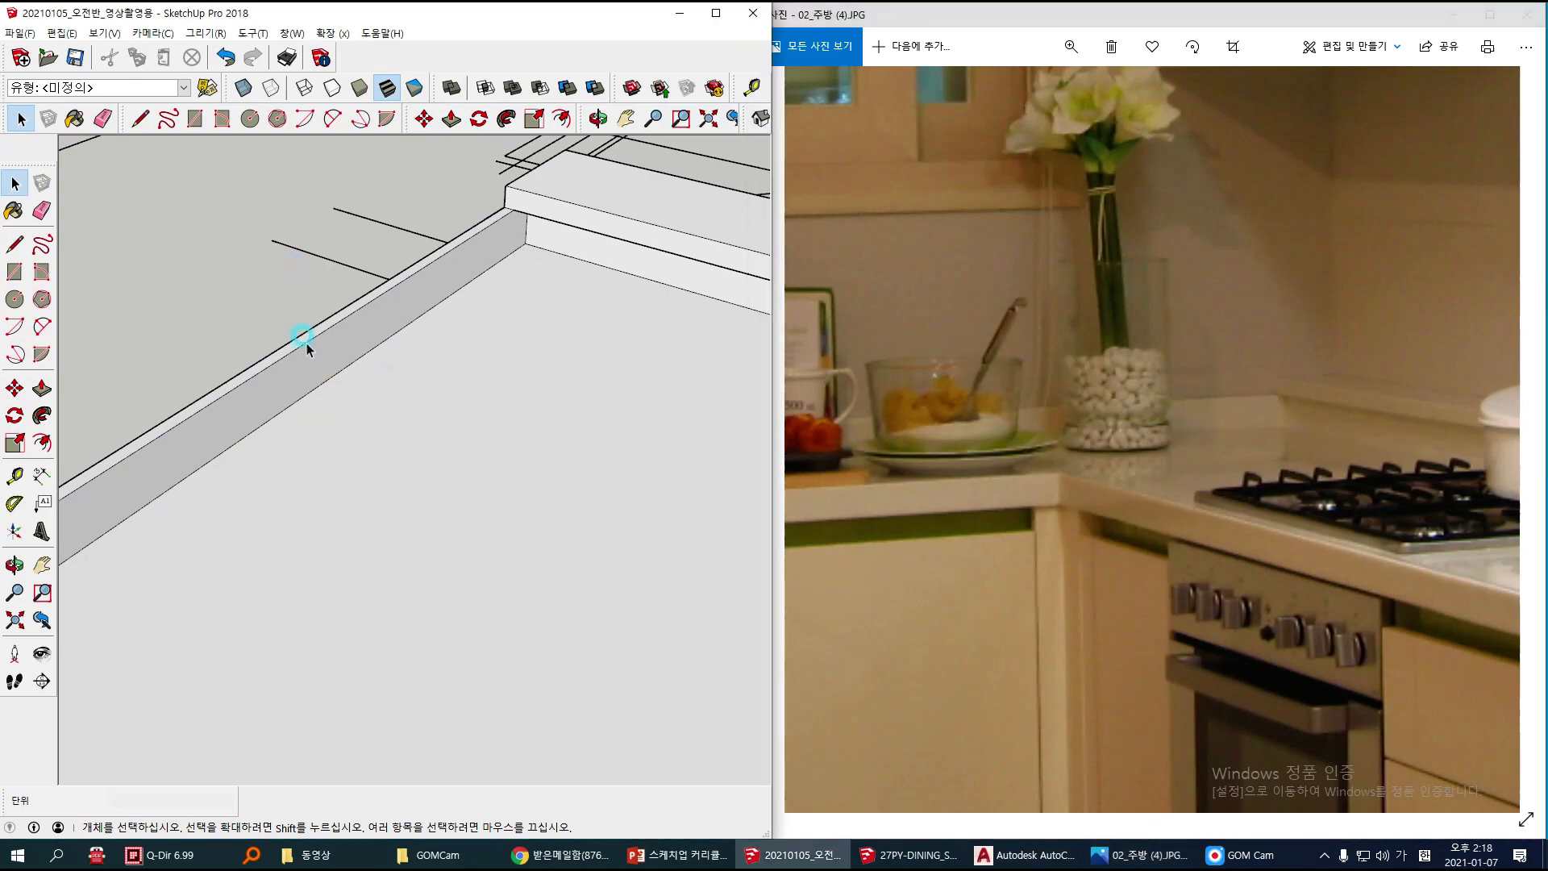
{"action": "scroll", "coordinate": [350, 451], "scroll_direction": "down", "scroll_amount": 6}
{"action": "scroll", "coordinate": [355, 451], "scroll_direction": "down", "scroll_amount": 3}
{"action": "middle_click_drag", "start_coordinate": [545, 516], "coordinate": [350, 506]}
{"action": "scroll", "coordinate": [348, 507], "scroll_direction": "up", "scroll_amount": 2}
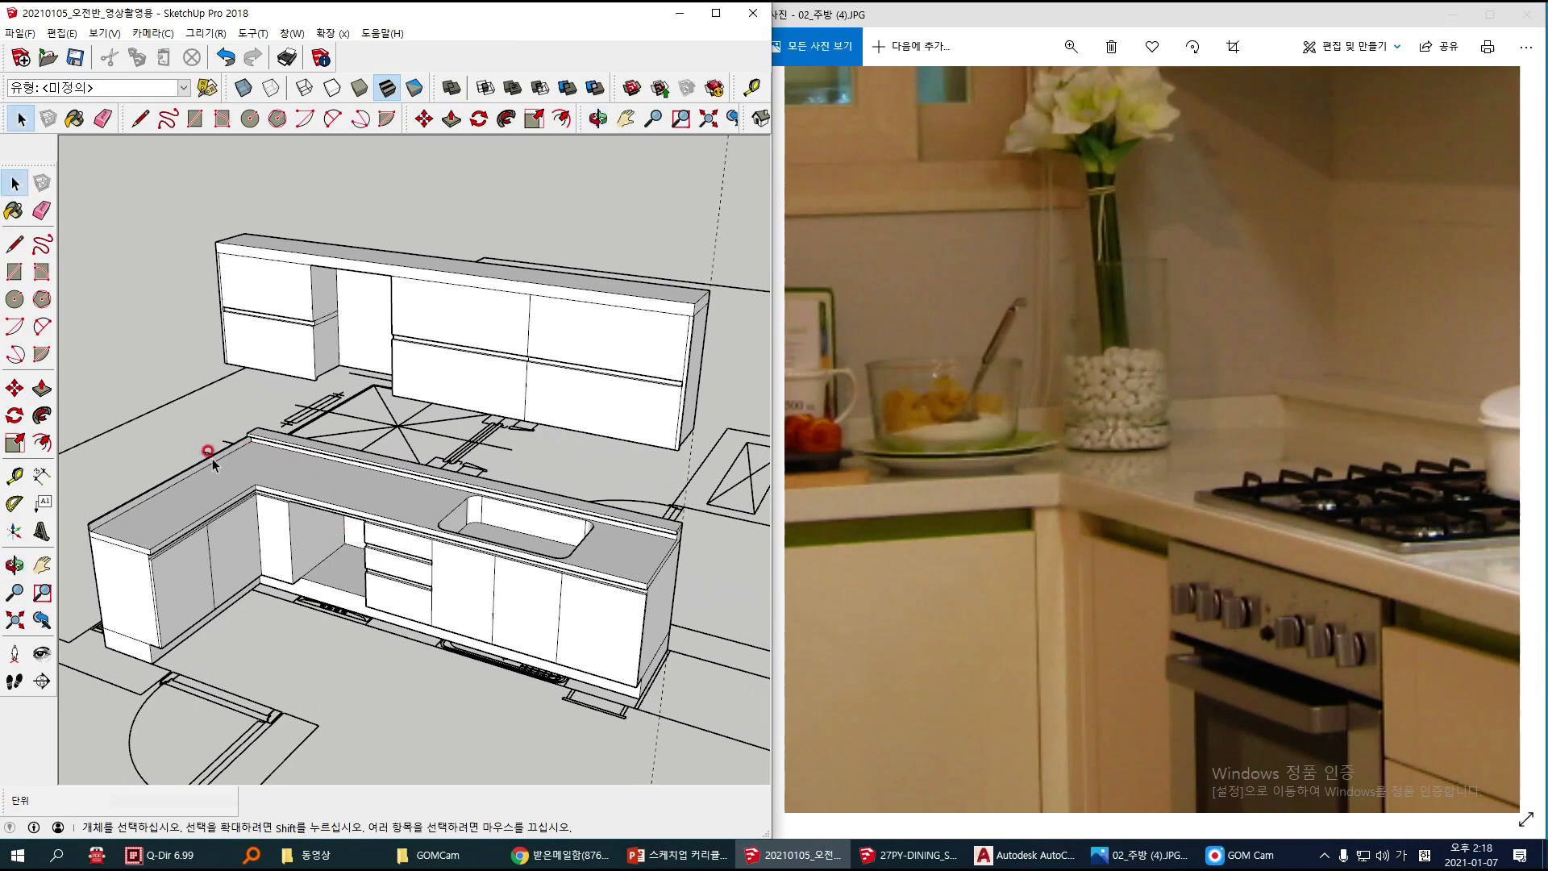
{"action": "triple_click", "coordinate": [253, 466]}
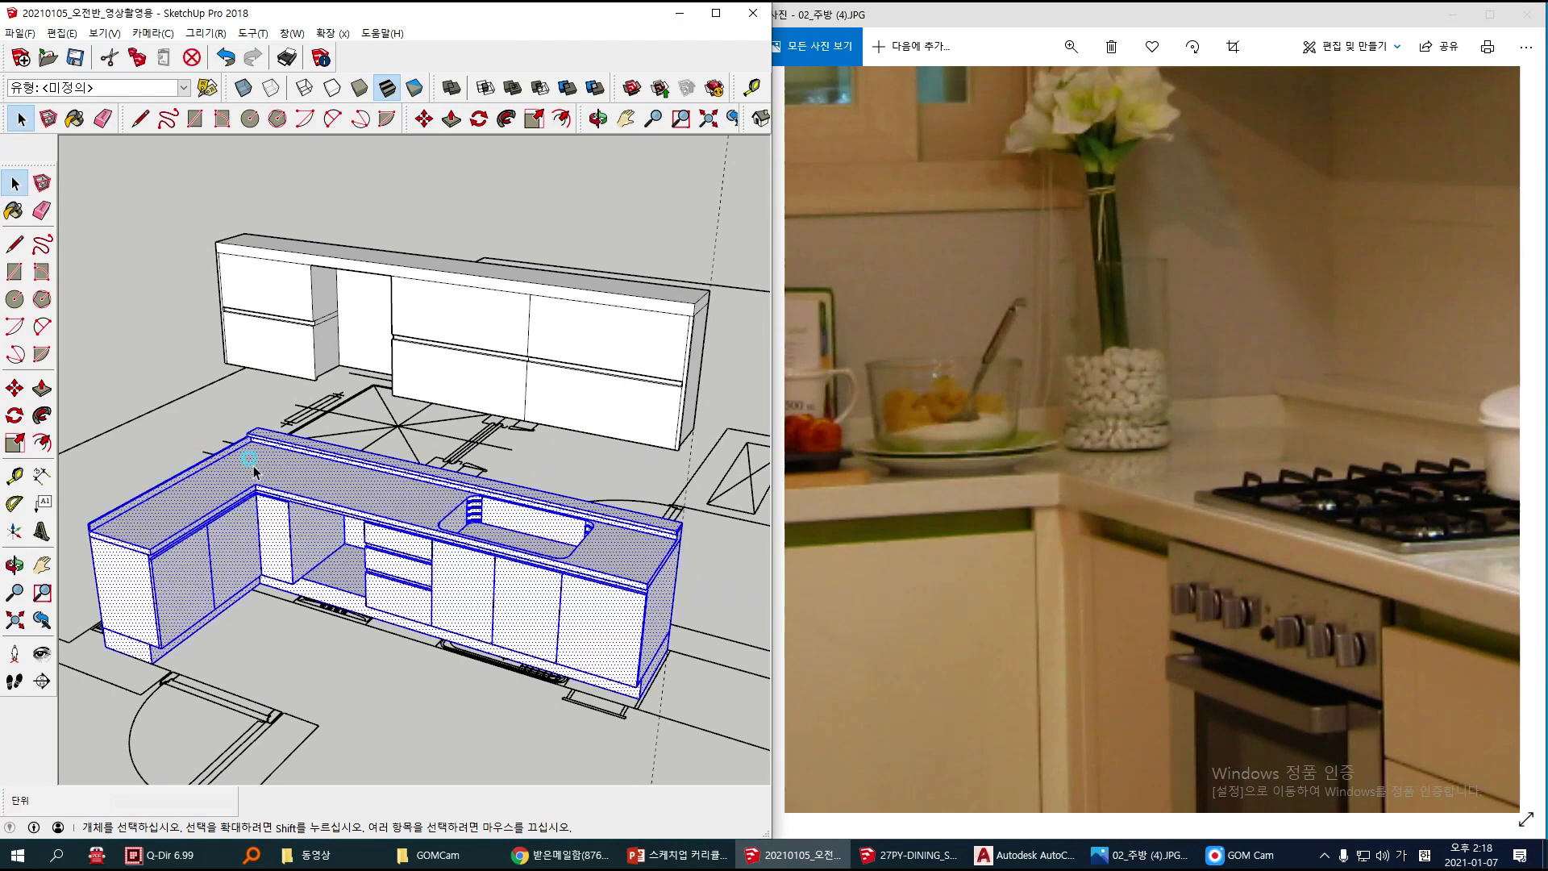
{"action": "right_click", "coordinate": [253, 466]}
{"action": "left_click", "coordinate": [339, 601]}
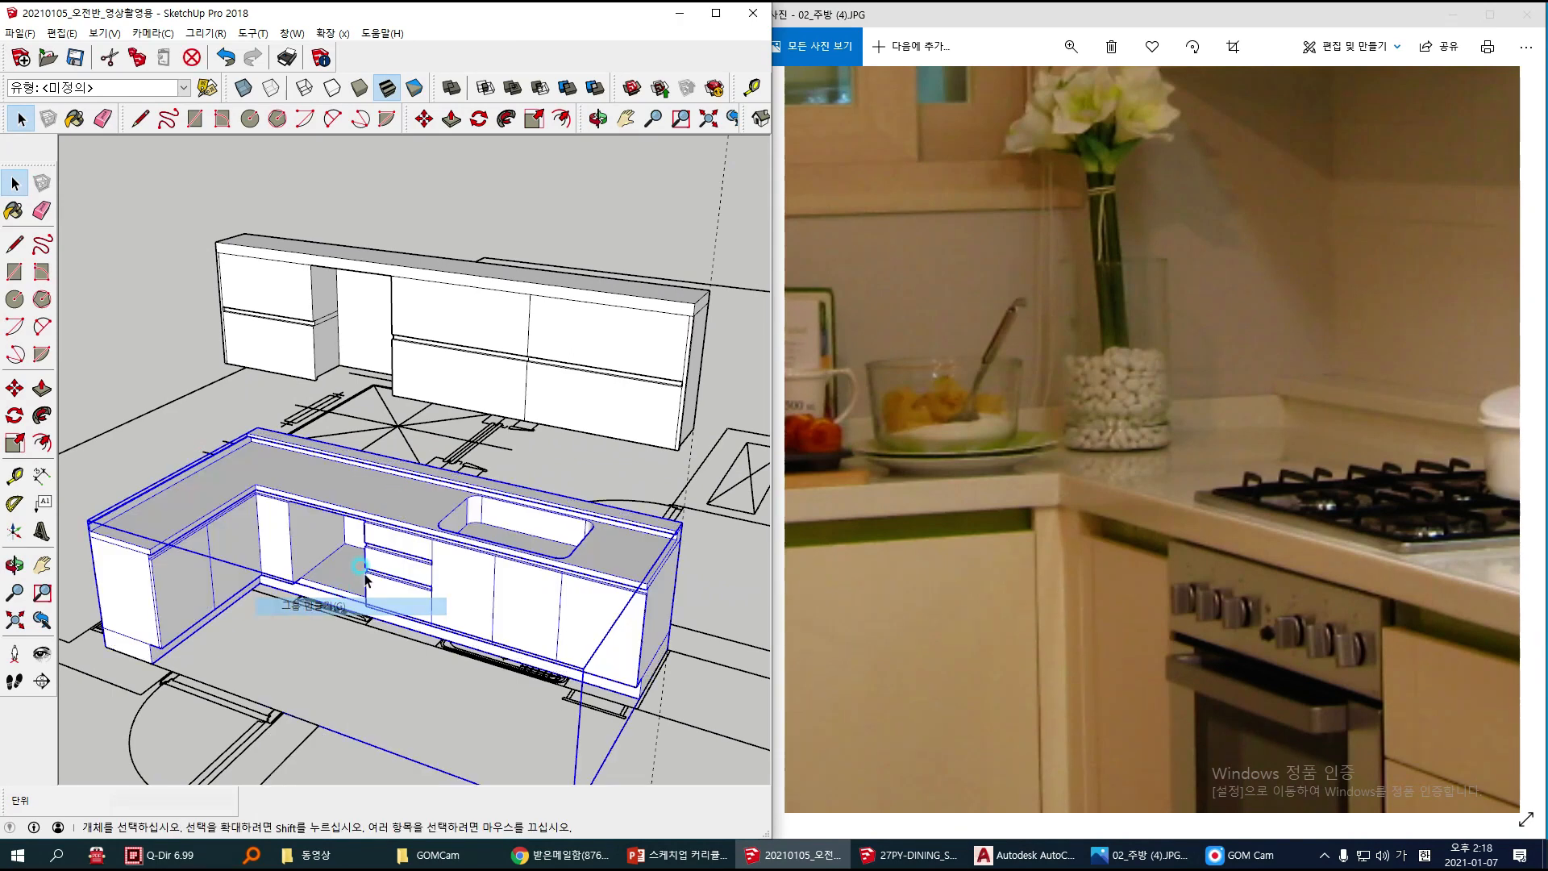
Step: Check that the wall cabinet run and the base cabinet run are each a separate group
{"action": "left_click", "coordinate": [449, 378]}
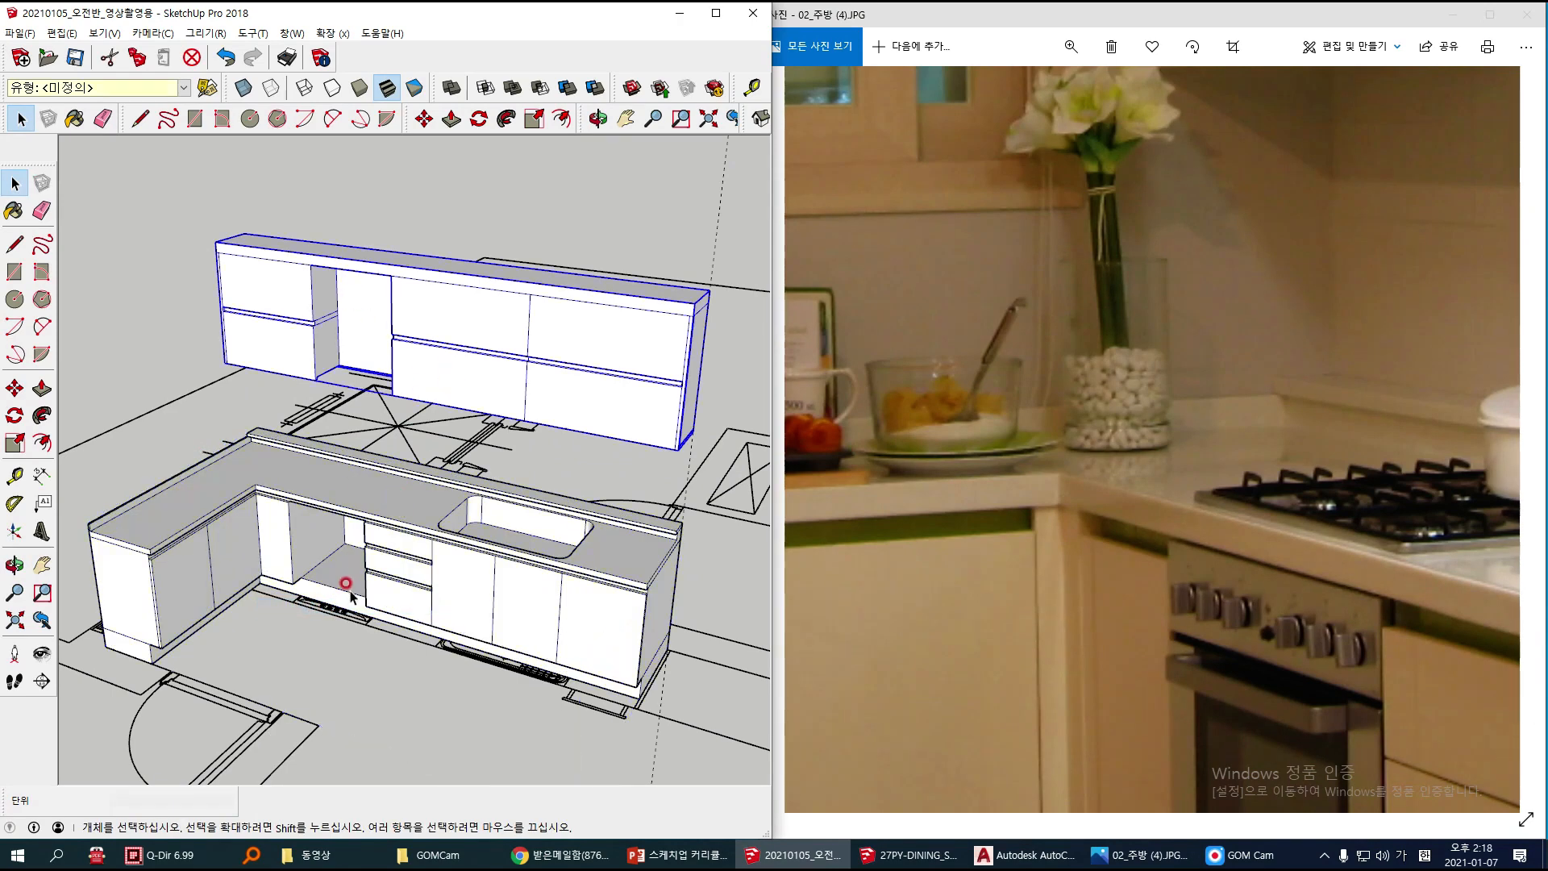
{"action": "left_click_drag", "start_coordinate": [409, 574], "coordinate": [444, 549]}
{"action": "left_click_drag", "start_coordinate": [456, 348], "coordinate": [495, 353]}
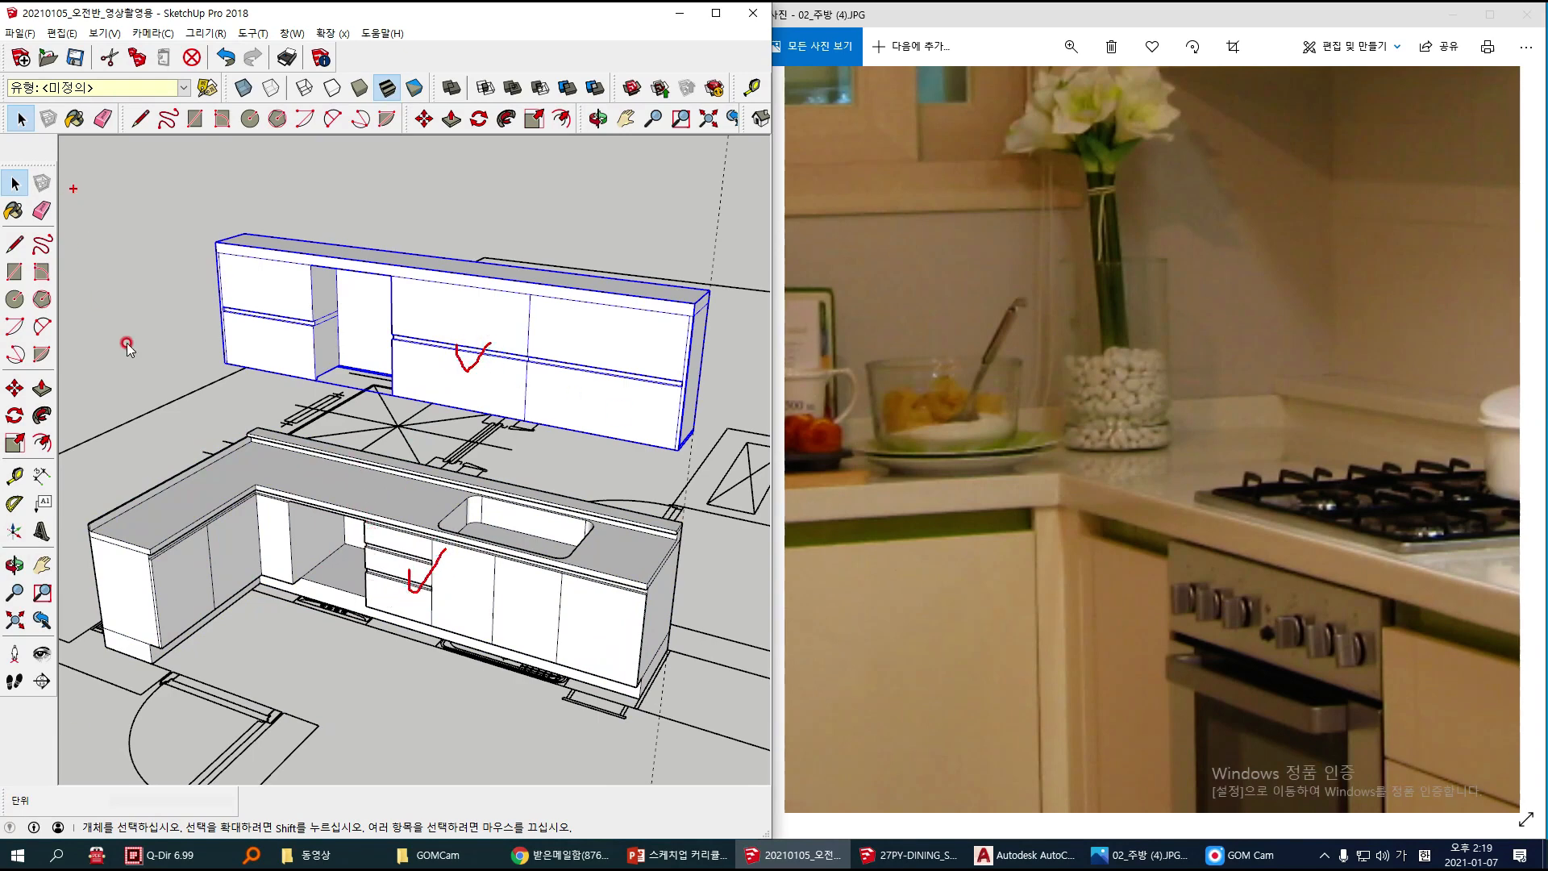
{"action": "left_click", "coordinate": [116, 233]}
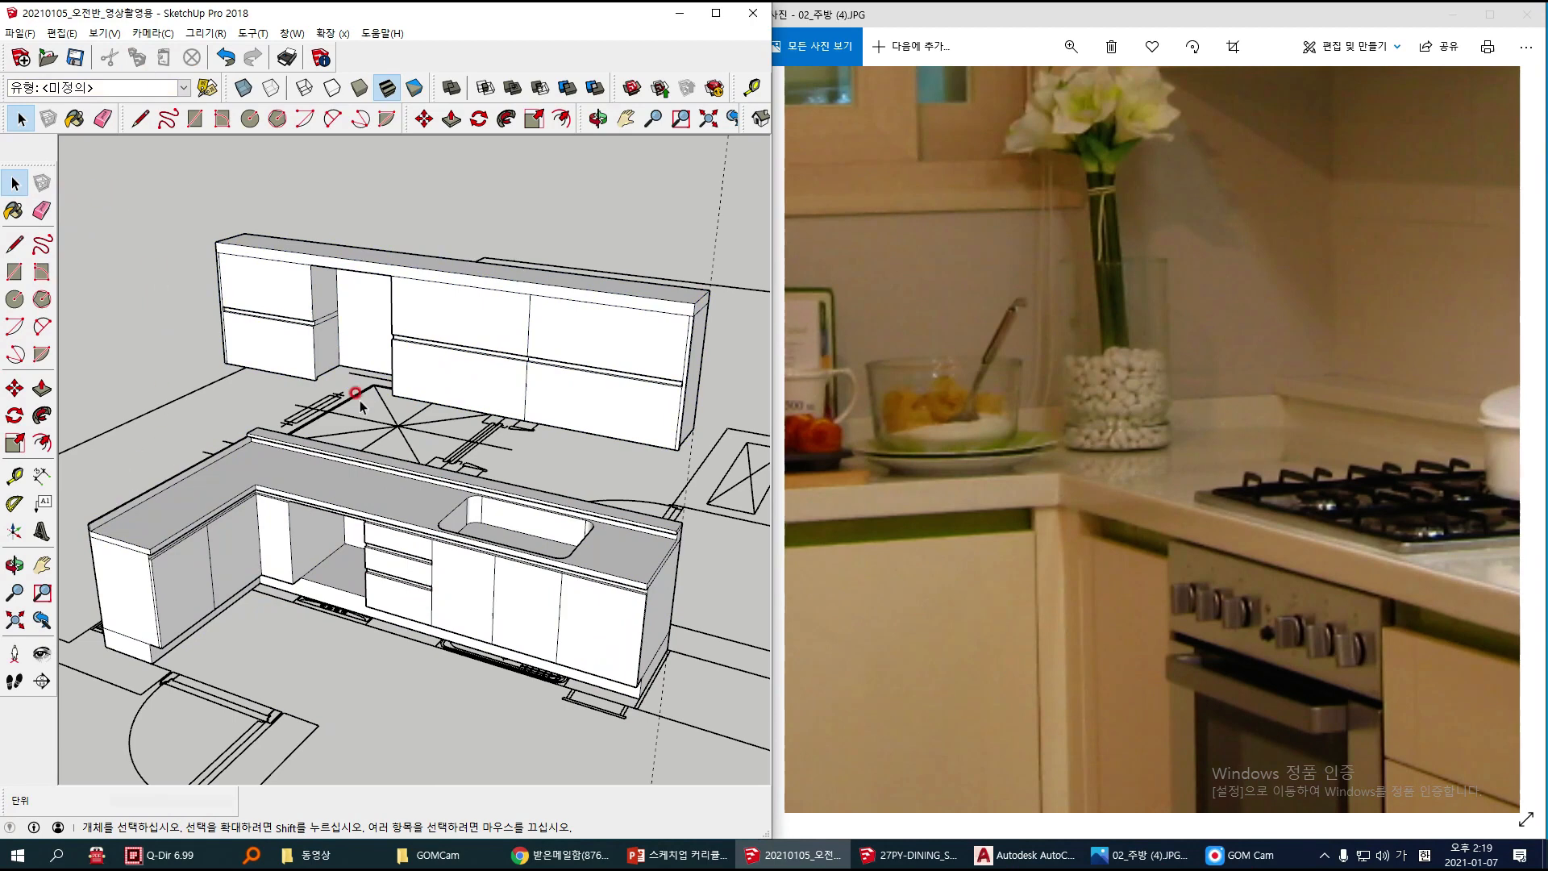
Step: Switch to the reference photo and view the whole kitchen with its built-in appliances
{"action": "left_click", "coordinate": [1149, 618]}
{"action": "scroll", "coordinate": [1128, 688], "scroll_direction": "down", "scroll_amount": 5}
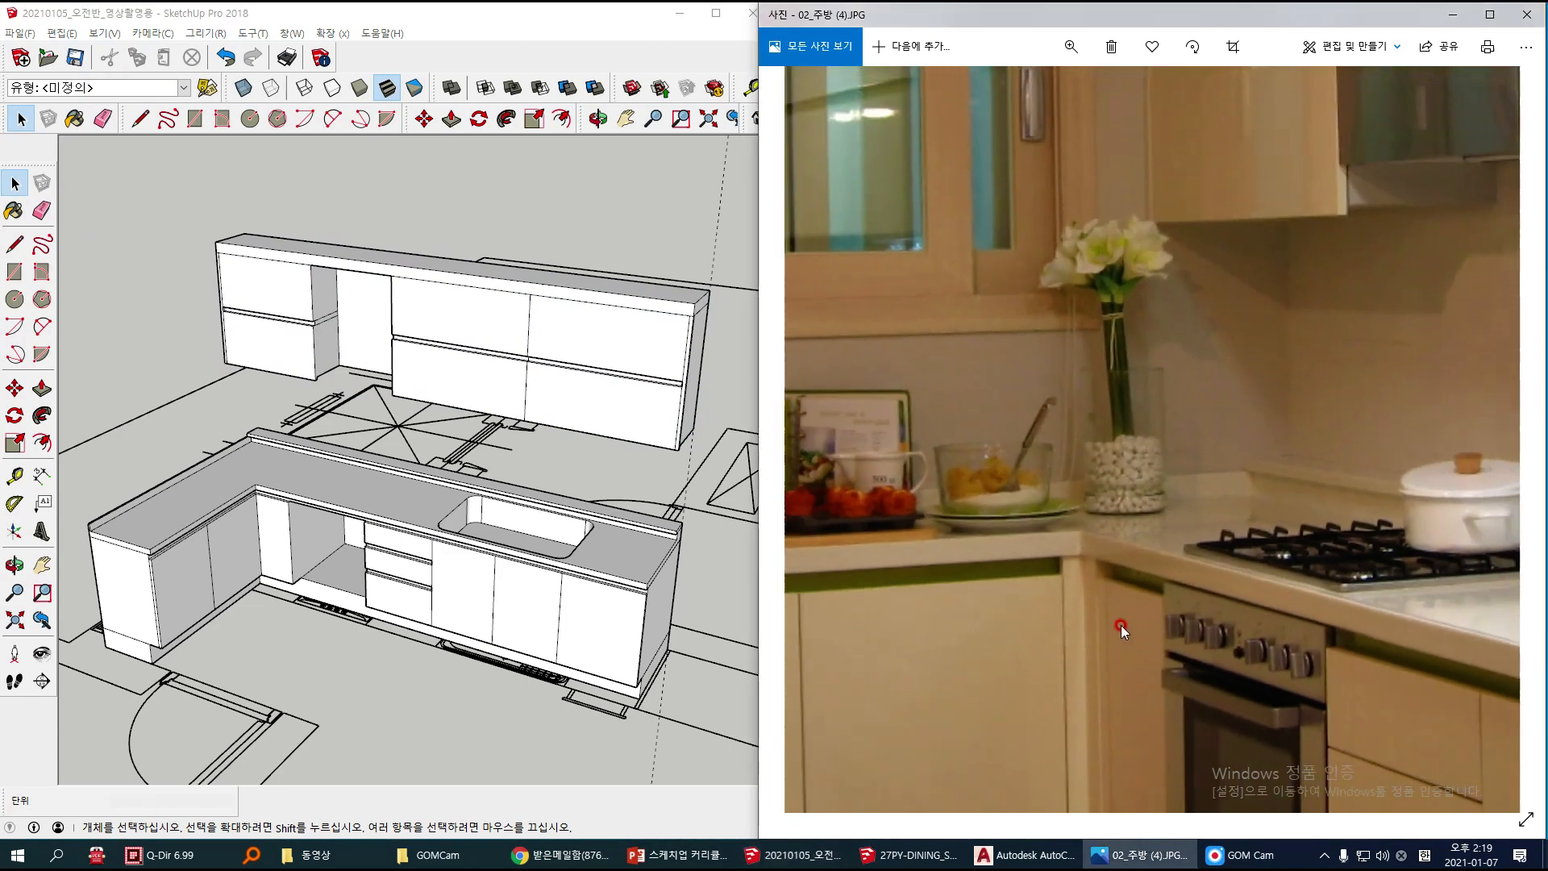
{"action": "scroll", "coordinate": [1116, 616], "scroll_direction": "down", "scroll_amount": 2}
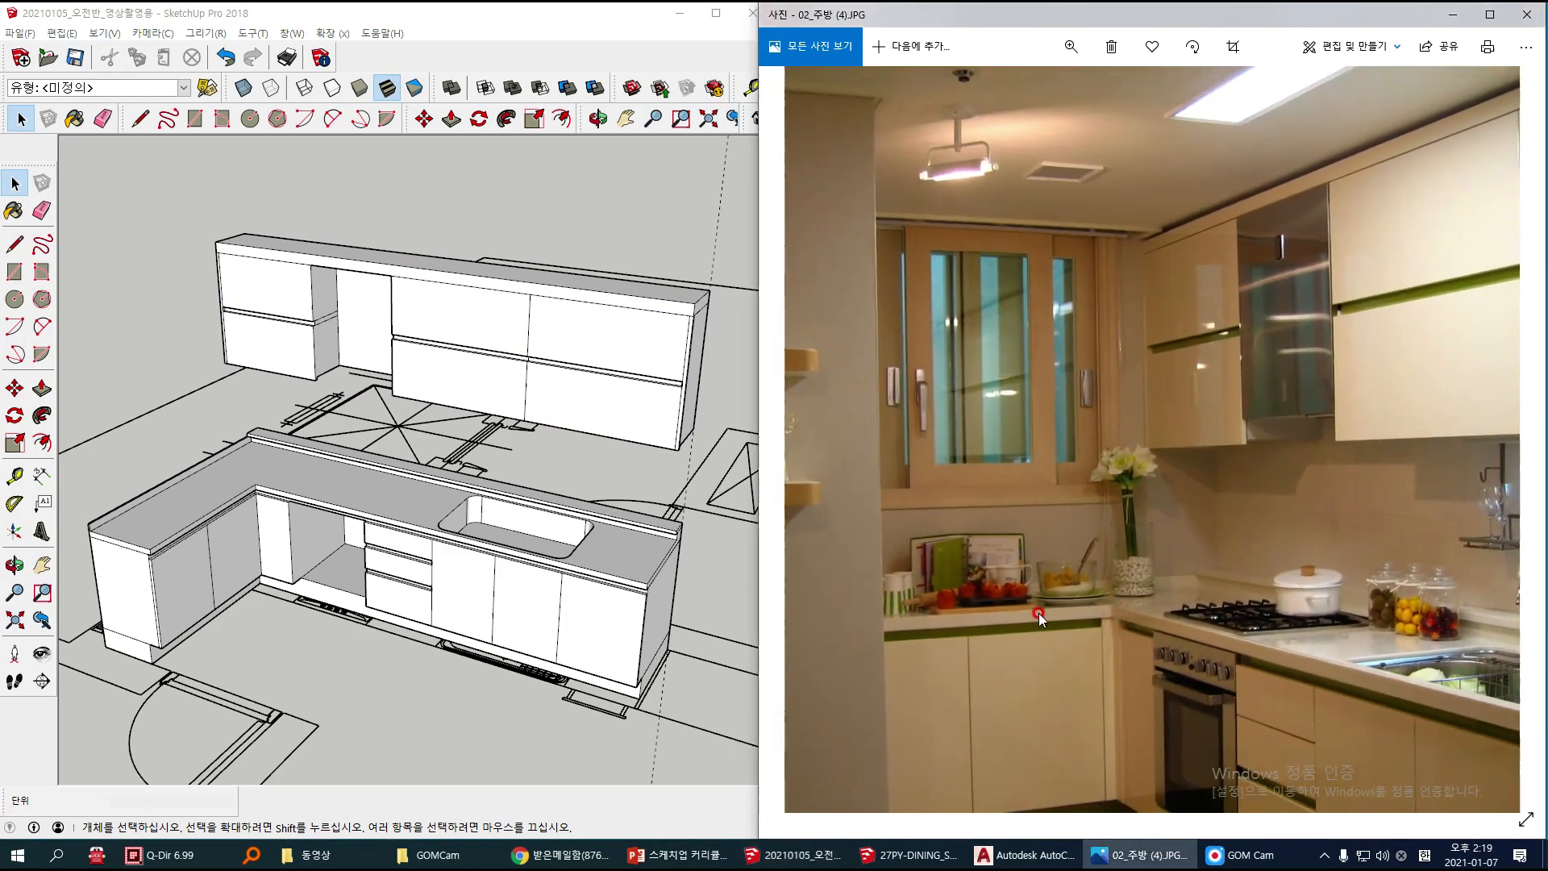
Step: Switch to Chrome and search Naver Cafe for 울산기술직업전문학교
{"action": "left_click", "coordinate": [562, 854]}
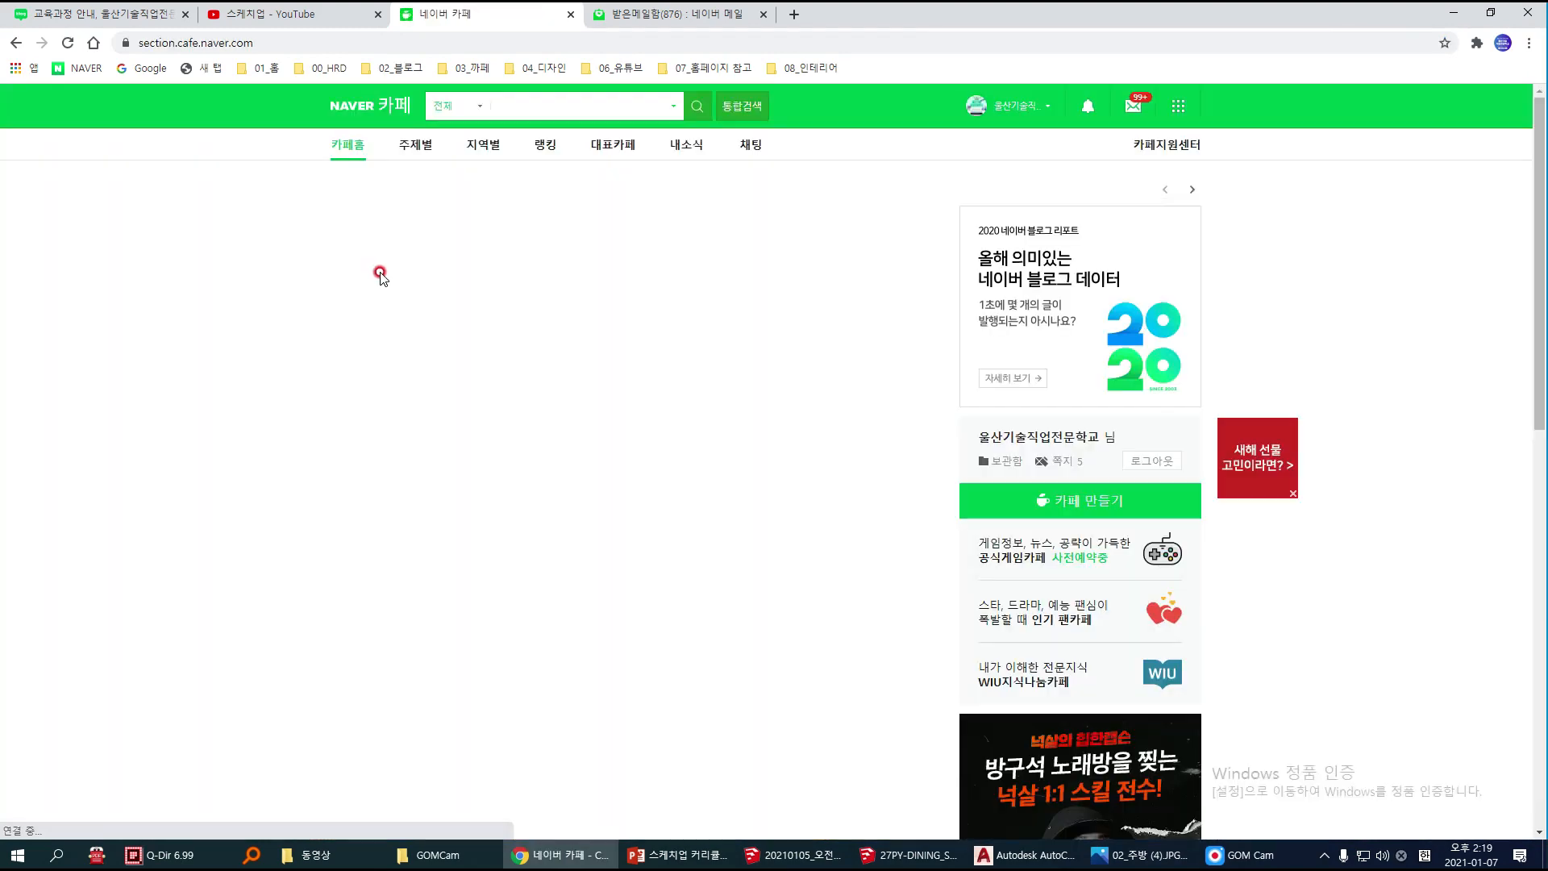
{"action": "left_click", "coordinate": [531, 103]}
{"action": "type", "text": "dn"}
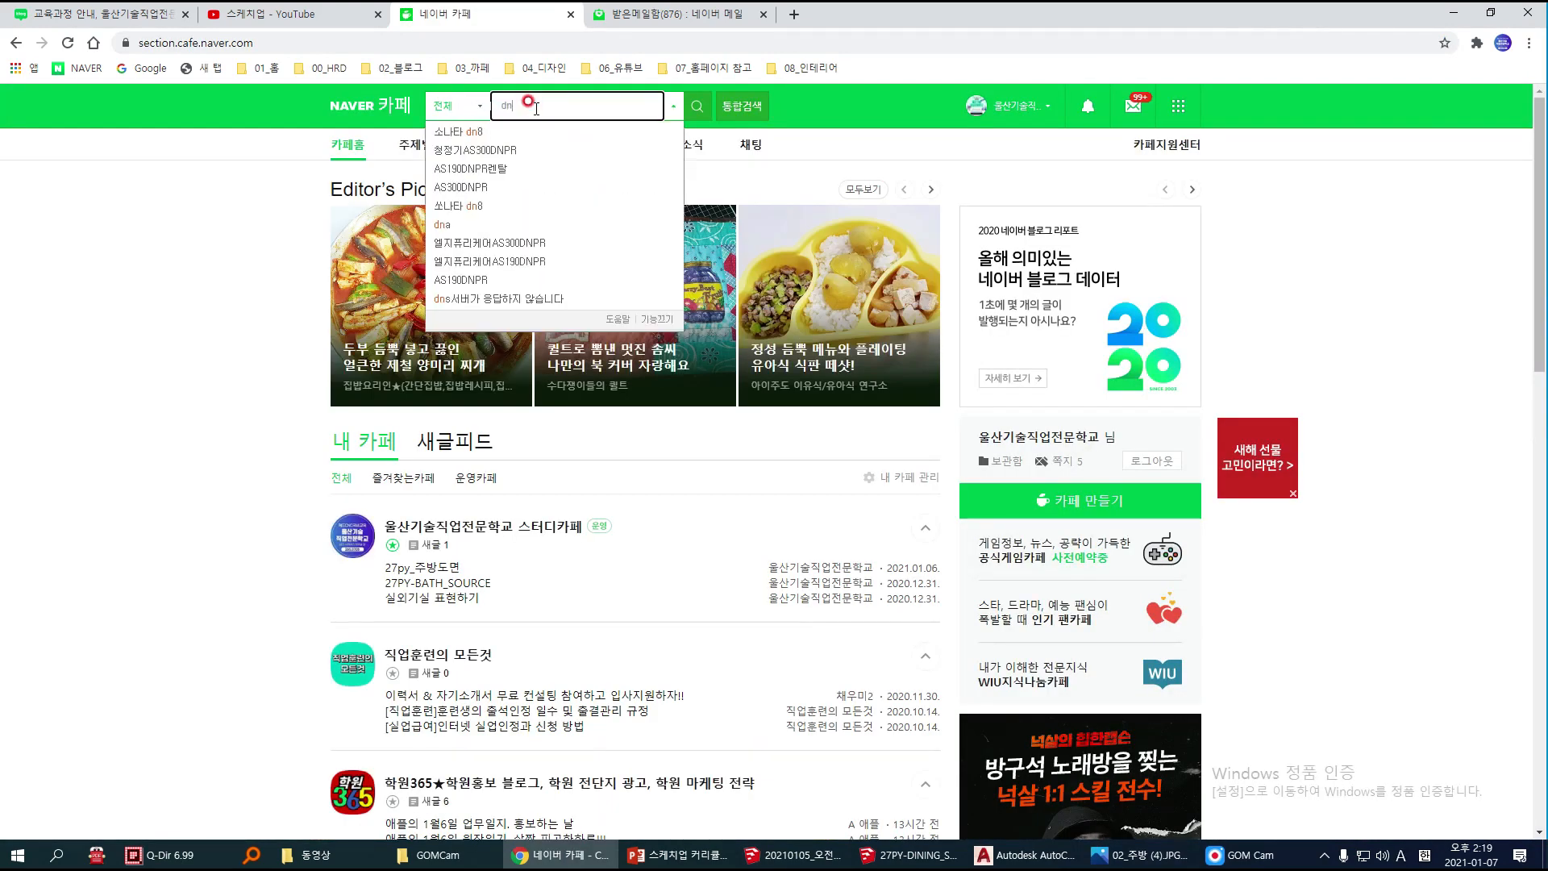
{"action": "key", "text": "BackSpace"}
{"action": "key", "text": "BackSpace"}
{"action": "type", "text": "울"}
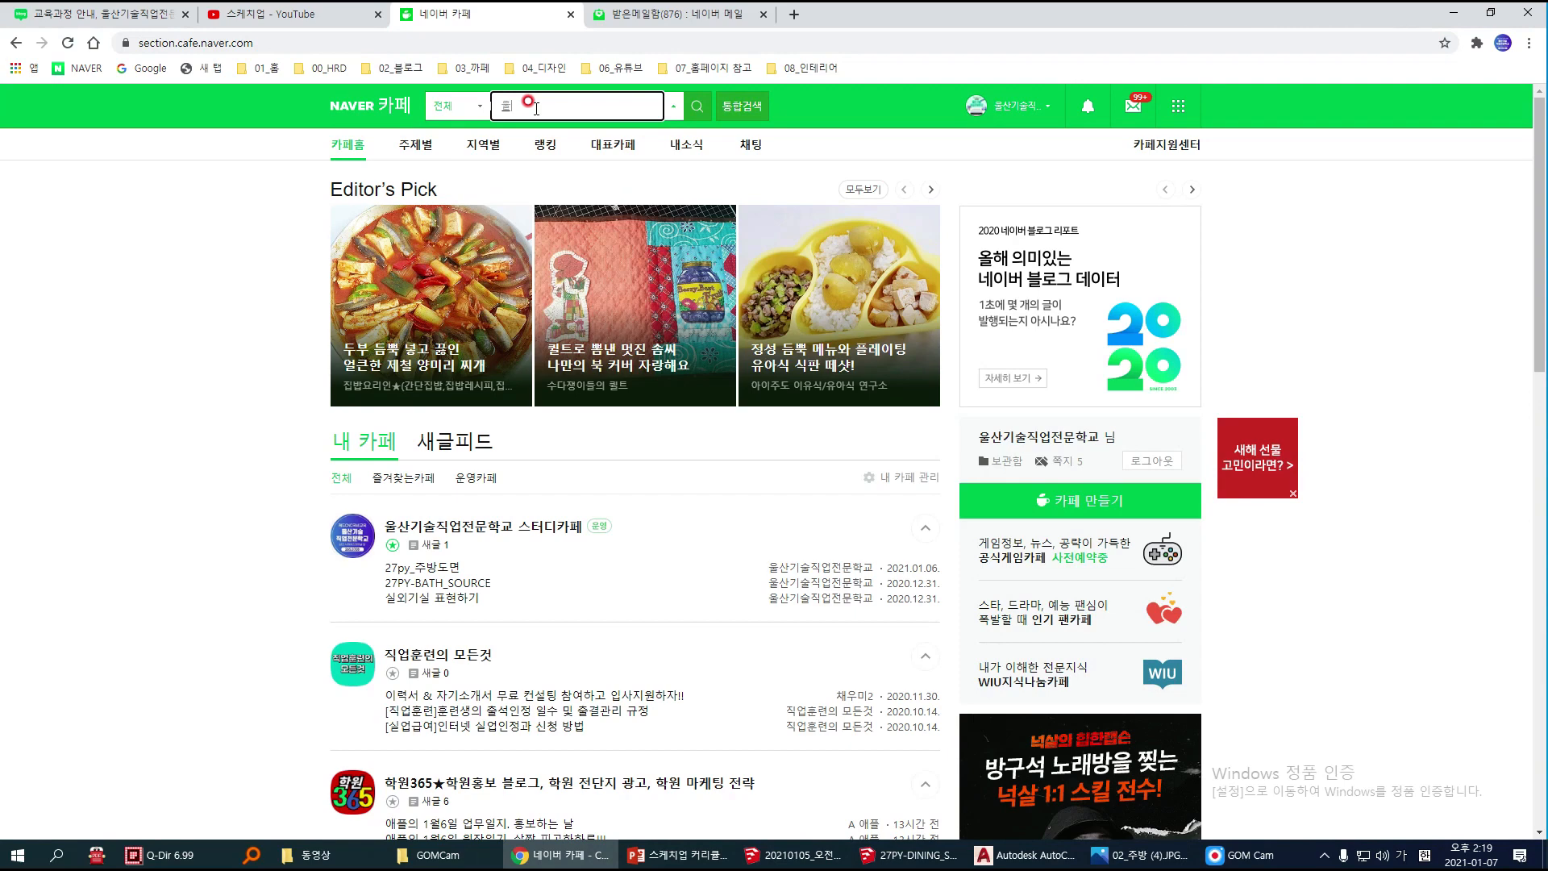
{"action": "type", "text": "산기술직어"}
{"action": "type", "text": "업지"}
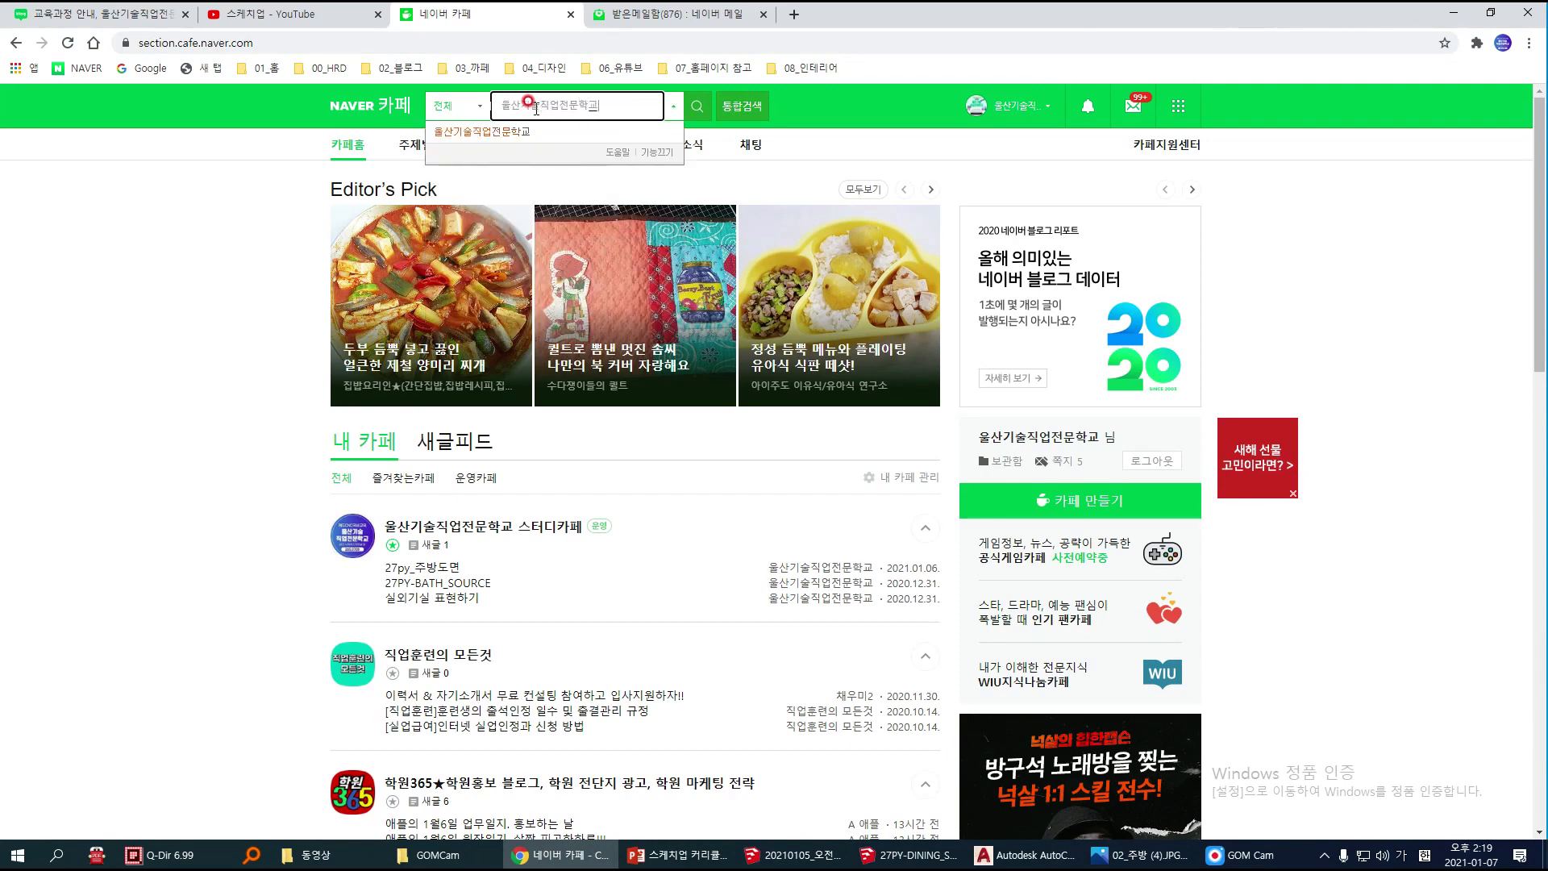
{"action": "key", "text": "Return"}
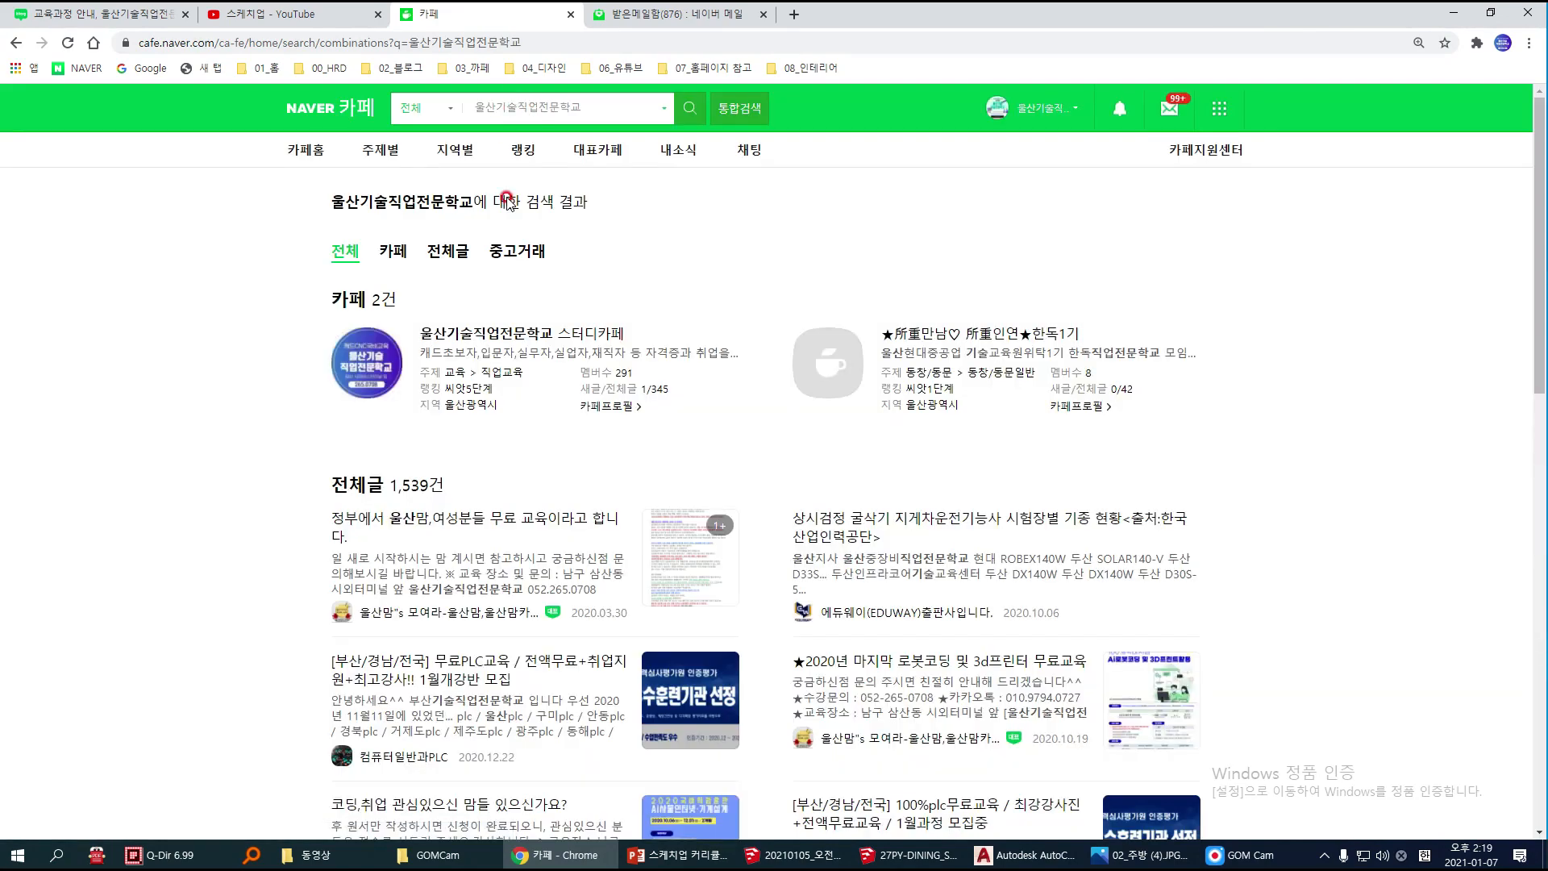
Step: Open the 울산기술직업전문학교 study cafe and its post 주방가전 소스
{"action": "left_click", "coordinate": [489, 334]}
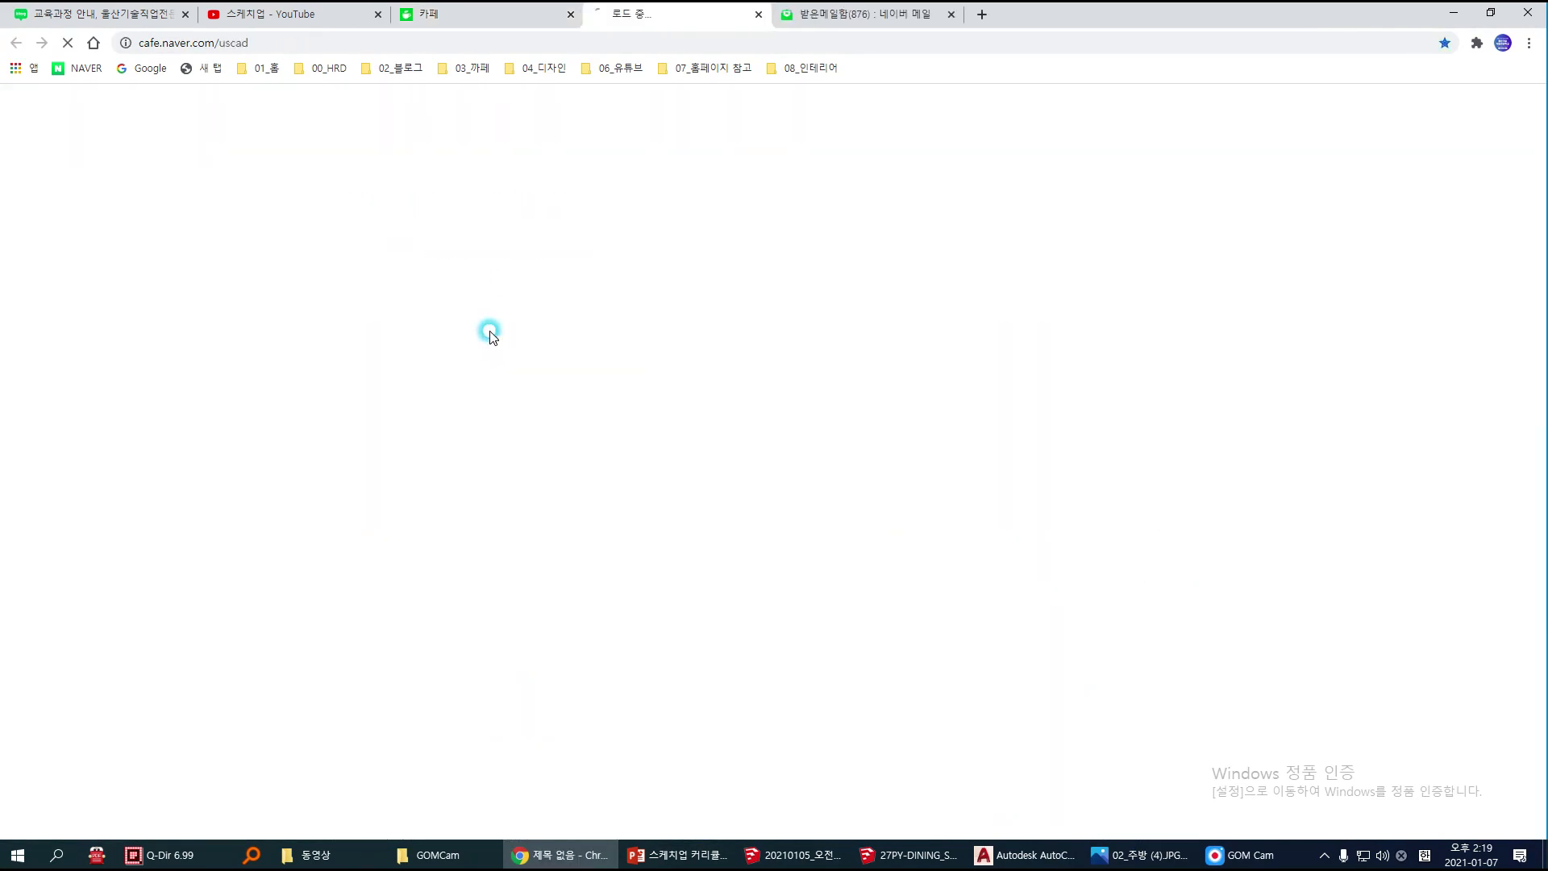
{"action": "scroll", "coordinate": [503, 491], "scroll_direction": "down", "scroll_amount": 1}
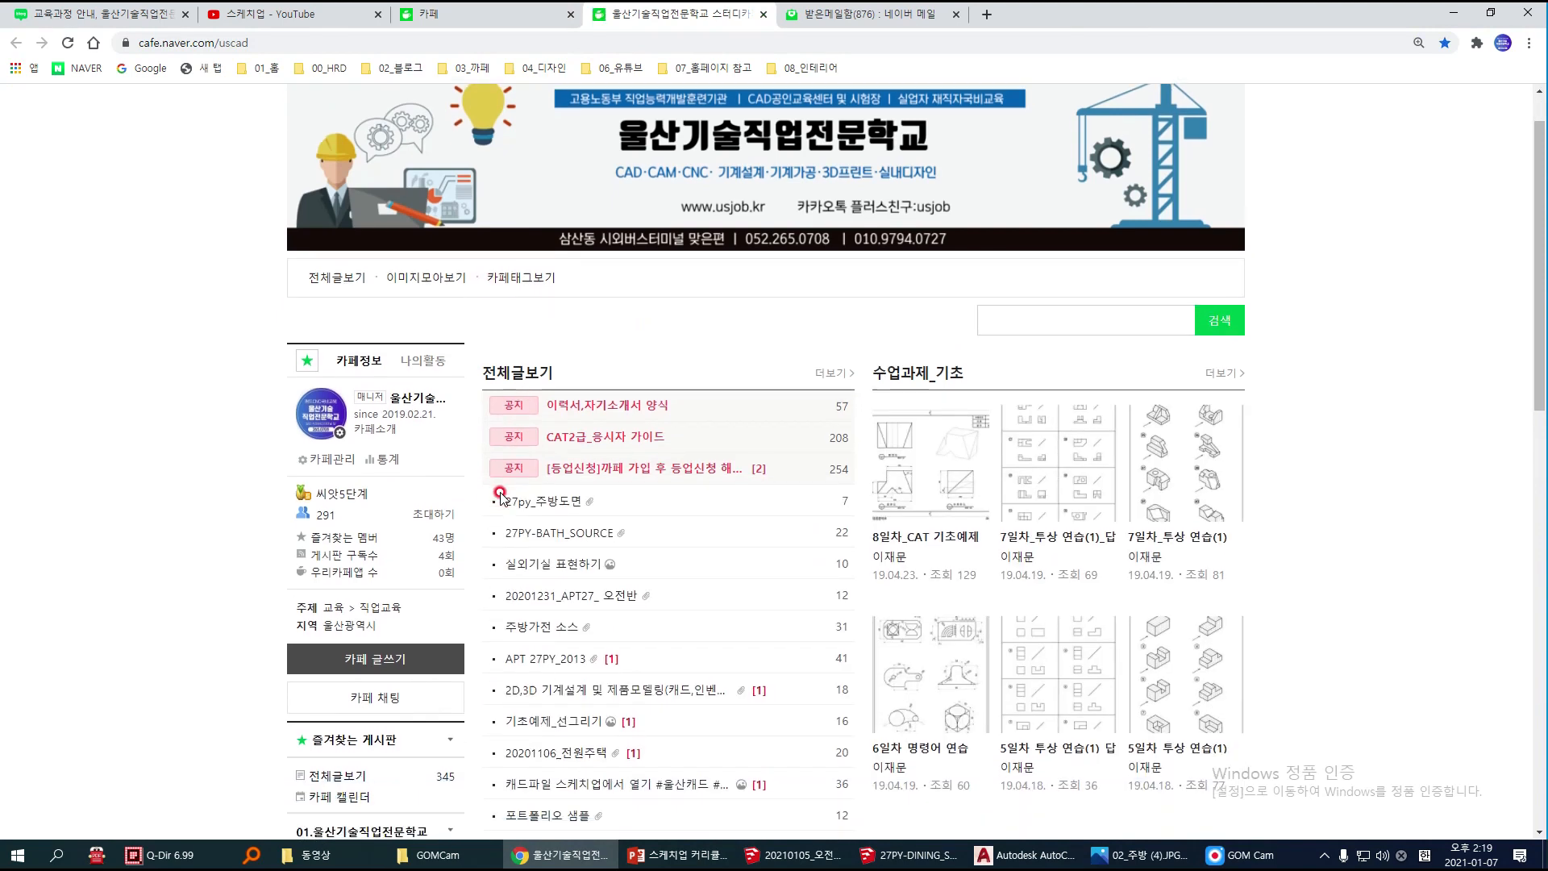
{"action": "left_click", "coordinate": [516, 609]}
{"action": "scroll", "coordinate": [601, 516], "scroll_direction": "down", "scroll_amount": 1}
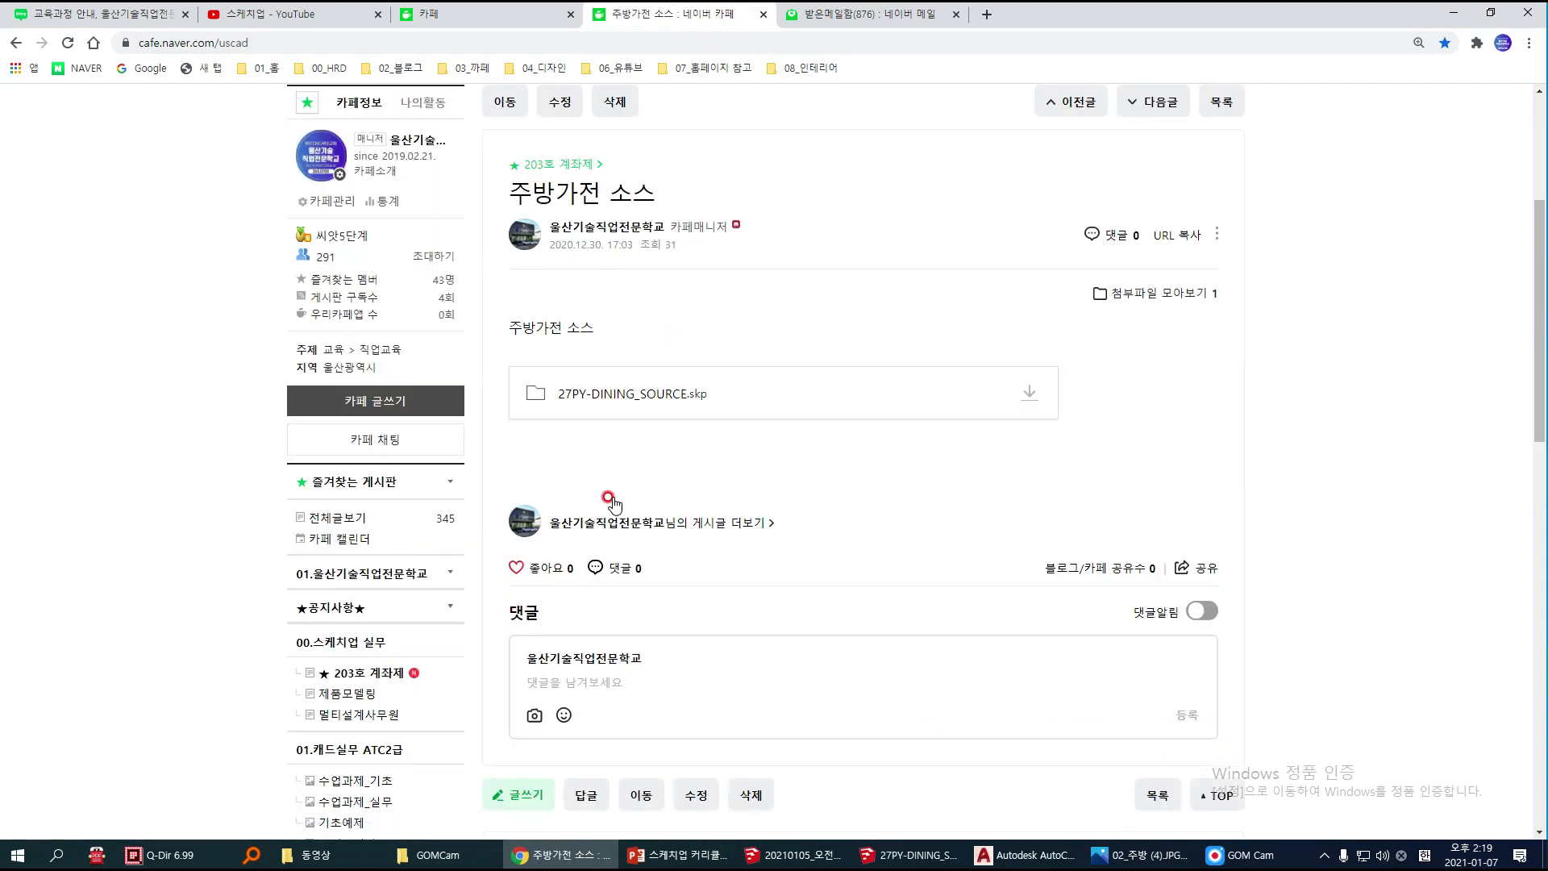
Step: Download the attached file 27PY-DINING_SOURCE.skp and return to SketchUp
{"action": "left_click", "coordinate": [1030, 396]}
{"action": "left_click", "coordinate": [975, 442]}
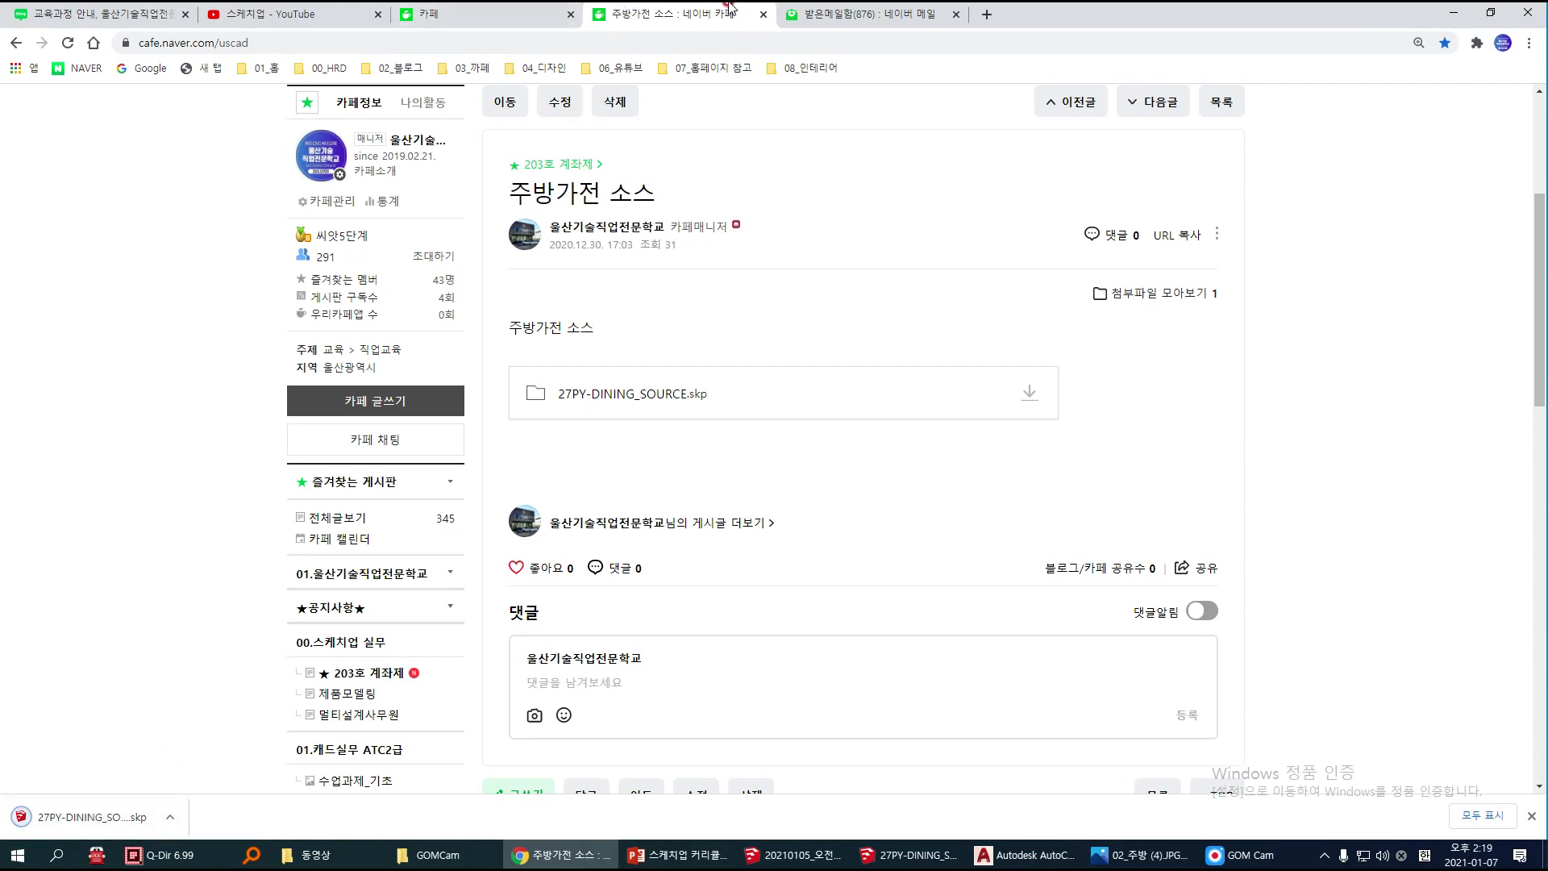
{"action": "left_click", "coordinate": [1444, 17]}
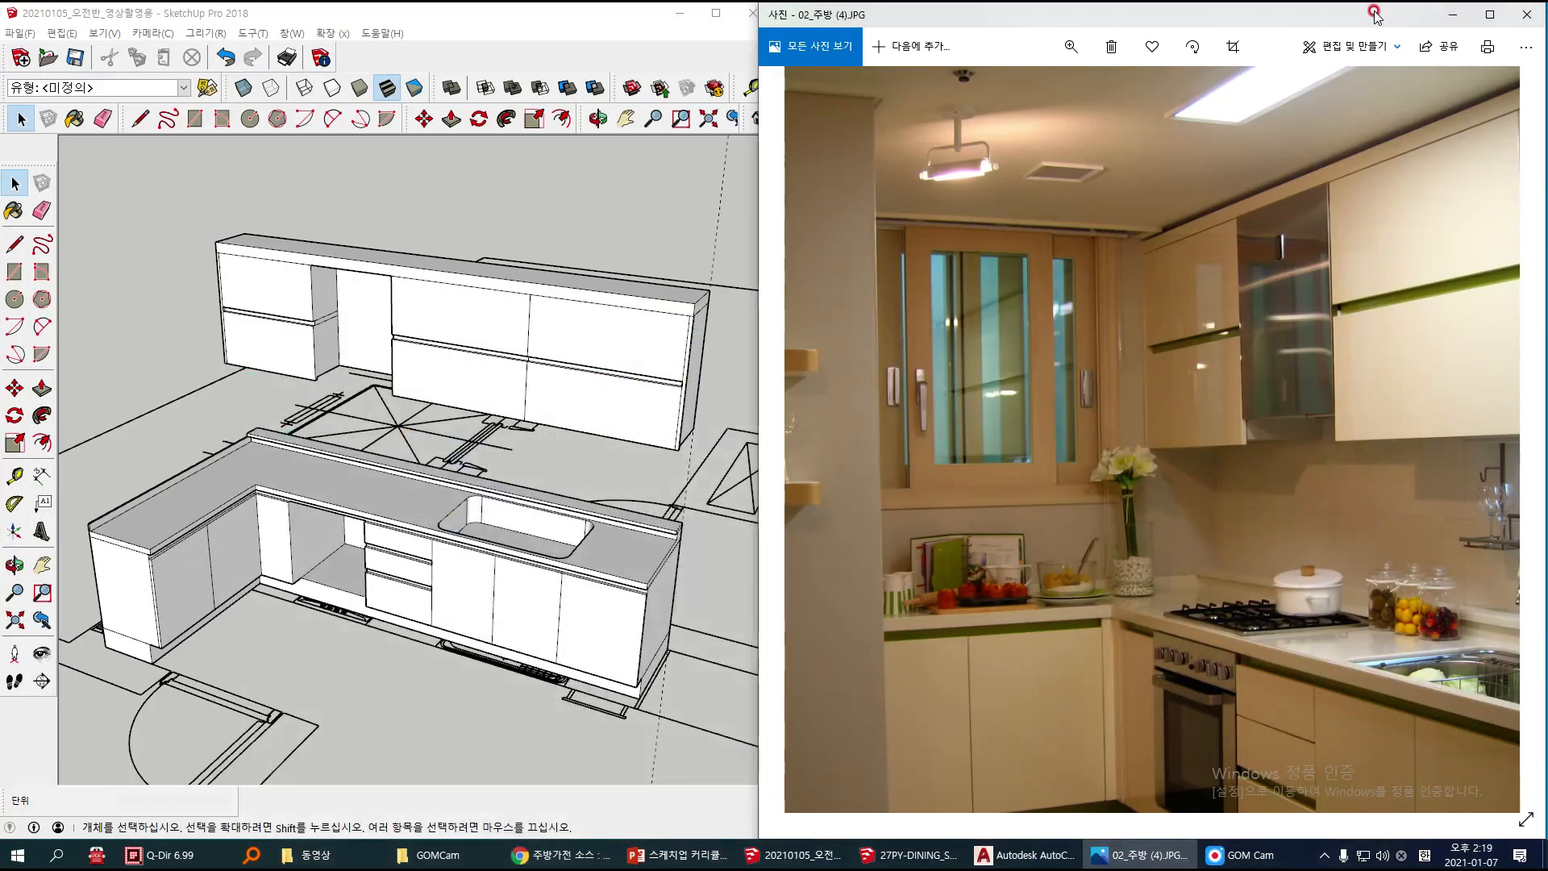
Step: Import 27PY-DINING_SOURCE from the Downloads folder and place the appliance set in the kitchen model
{"action": "left_click", "coordinate": [21, 34]}
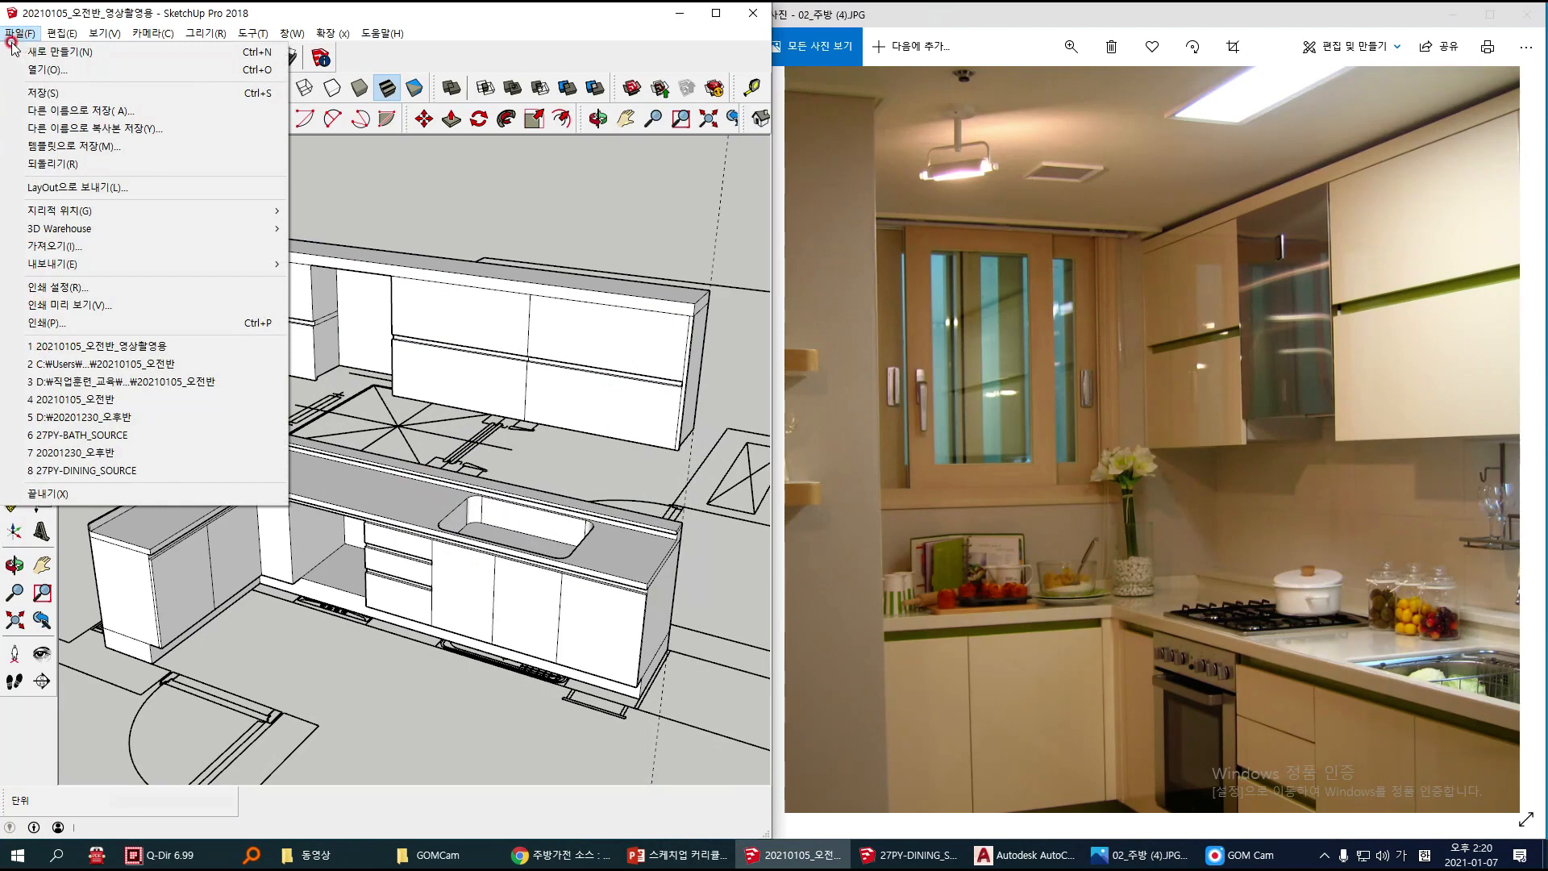
{"action": "left_click", "coordinate": [62, 247]}
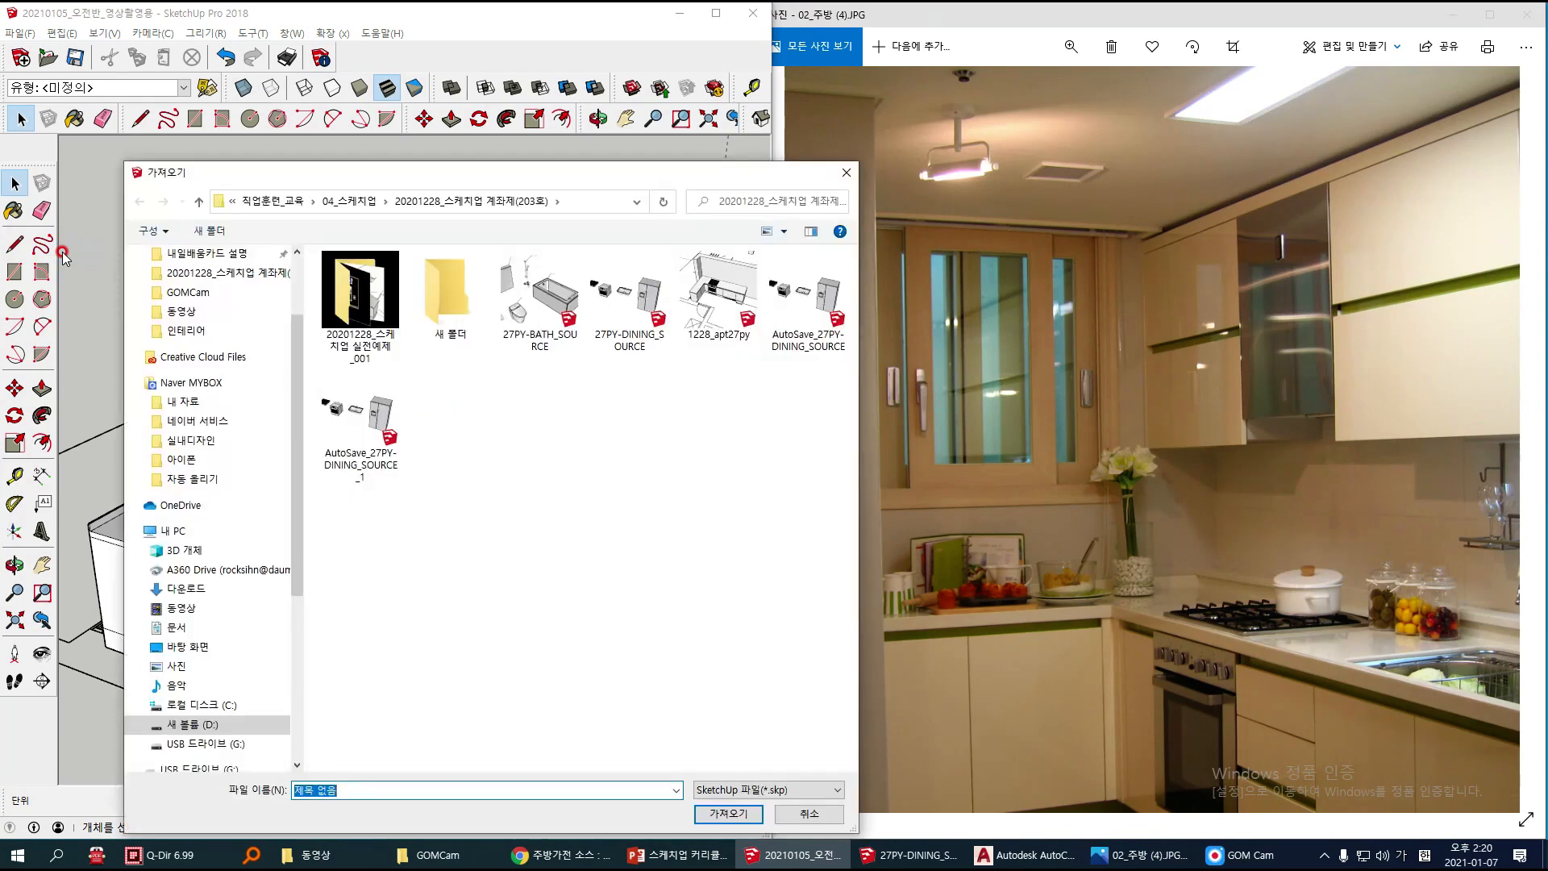
{"action": "scroll", "coordinate": [212, 516], "scroll_direction": "up", "scroll_amount": 2}
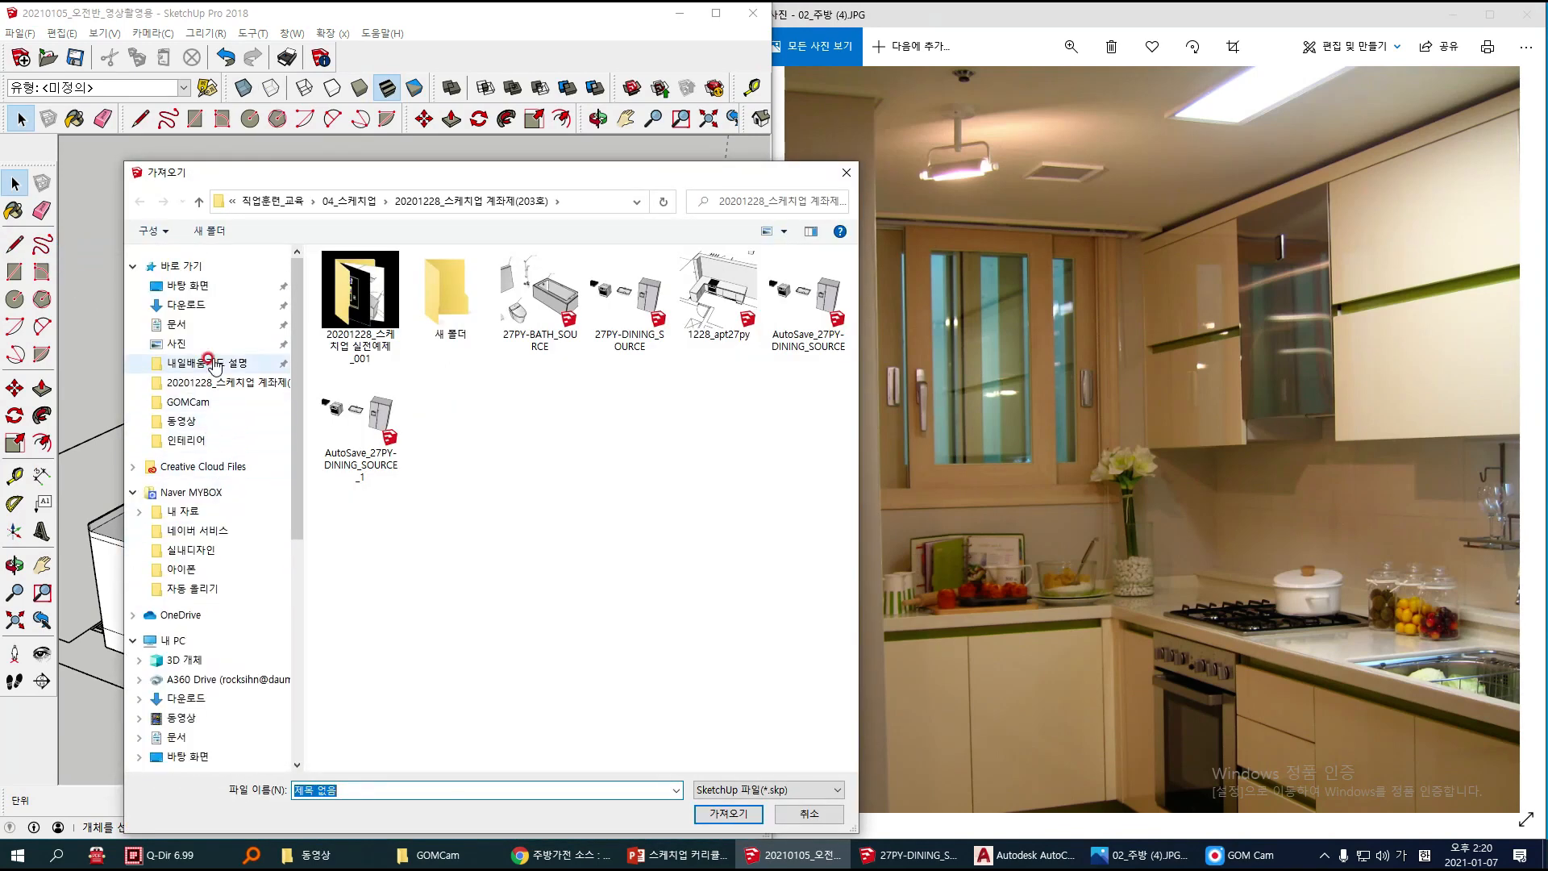
{"action": "left_click", "coordinate": [214, 308]}
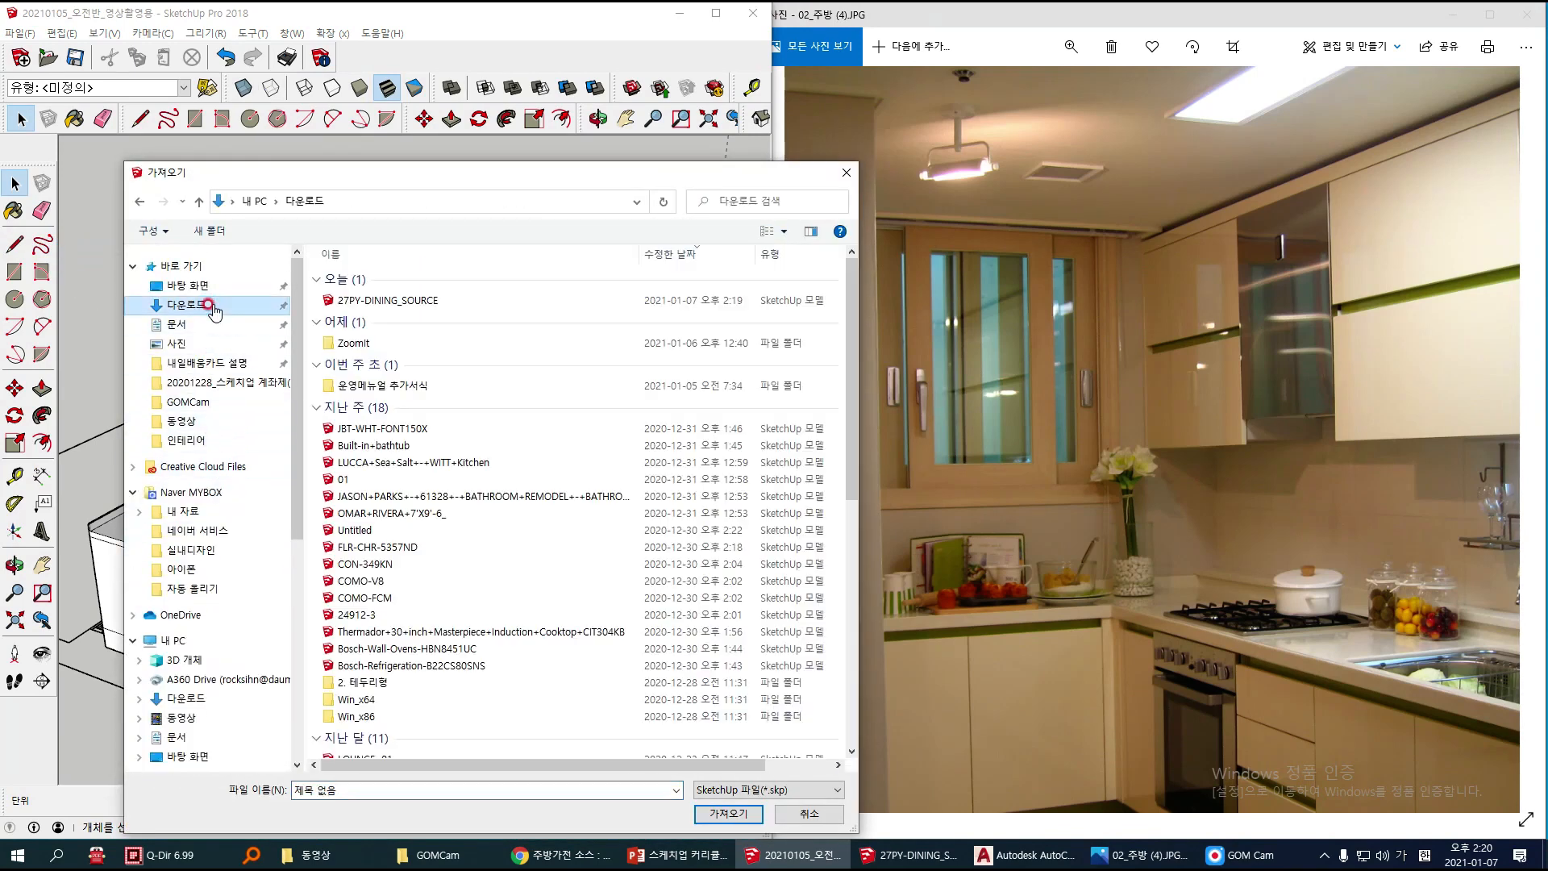
{"action": "left_click", "coordinate": [376, 304]}
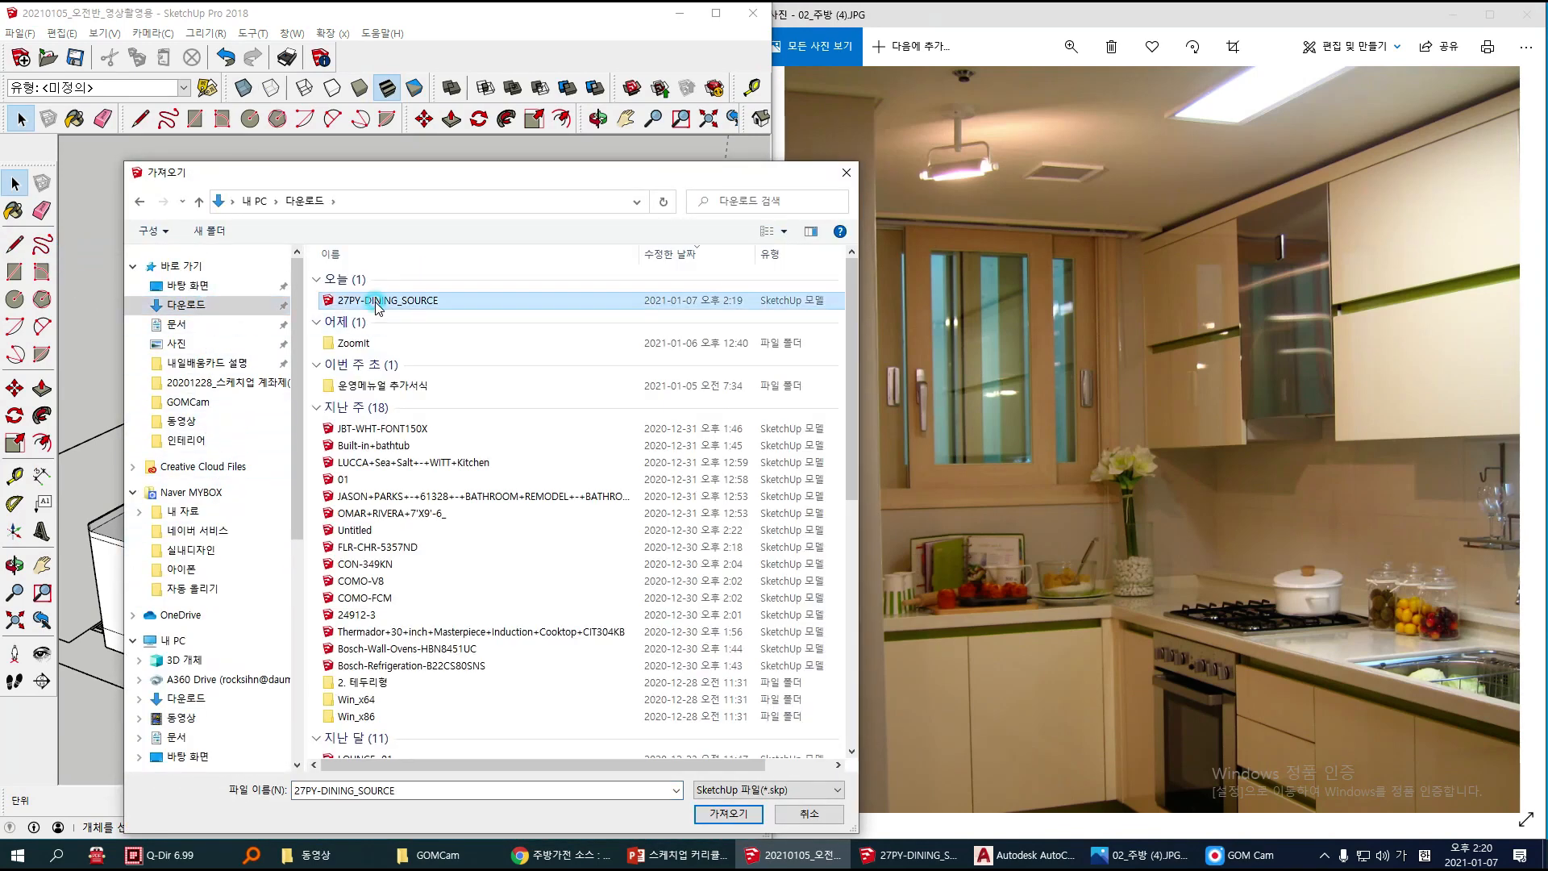
{"action": "left_click", "coordinate": [729, 815]}
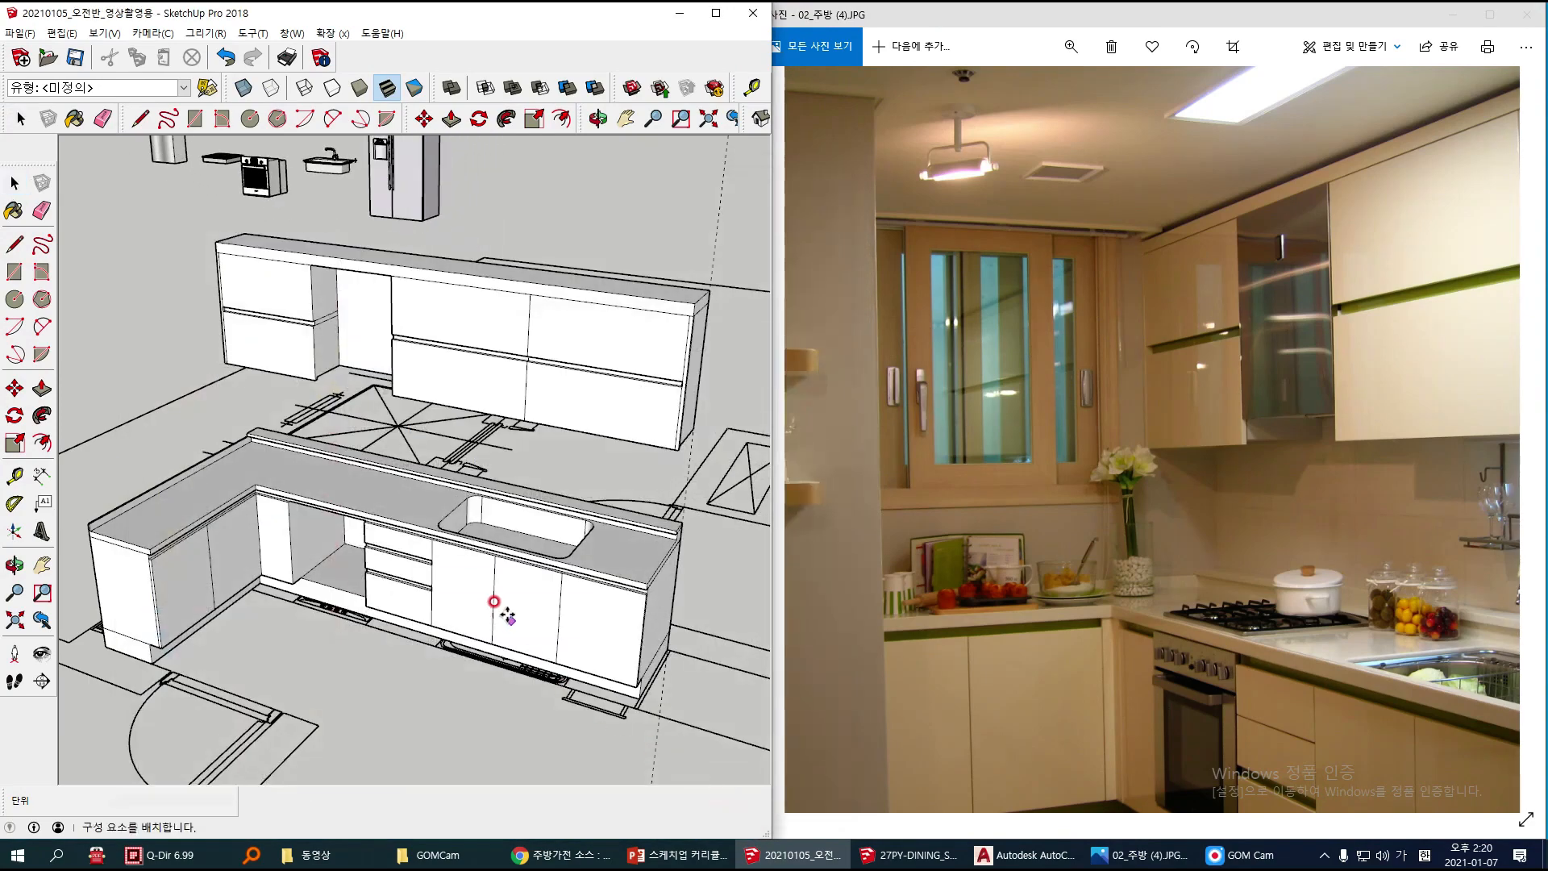
{"action": "scroll", "coordinate": [554, 689], "scroll_direction": "down", "scroll_amount": 3}
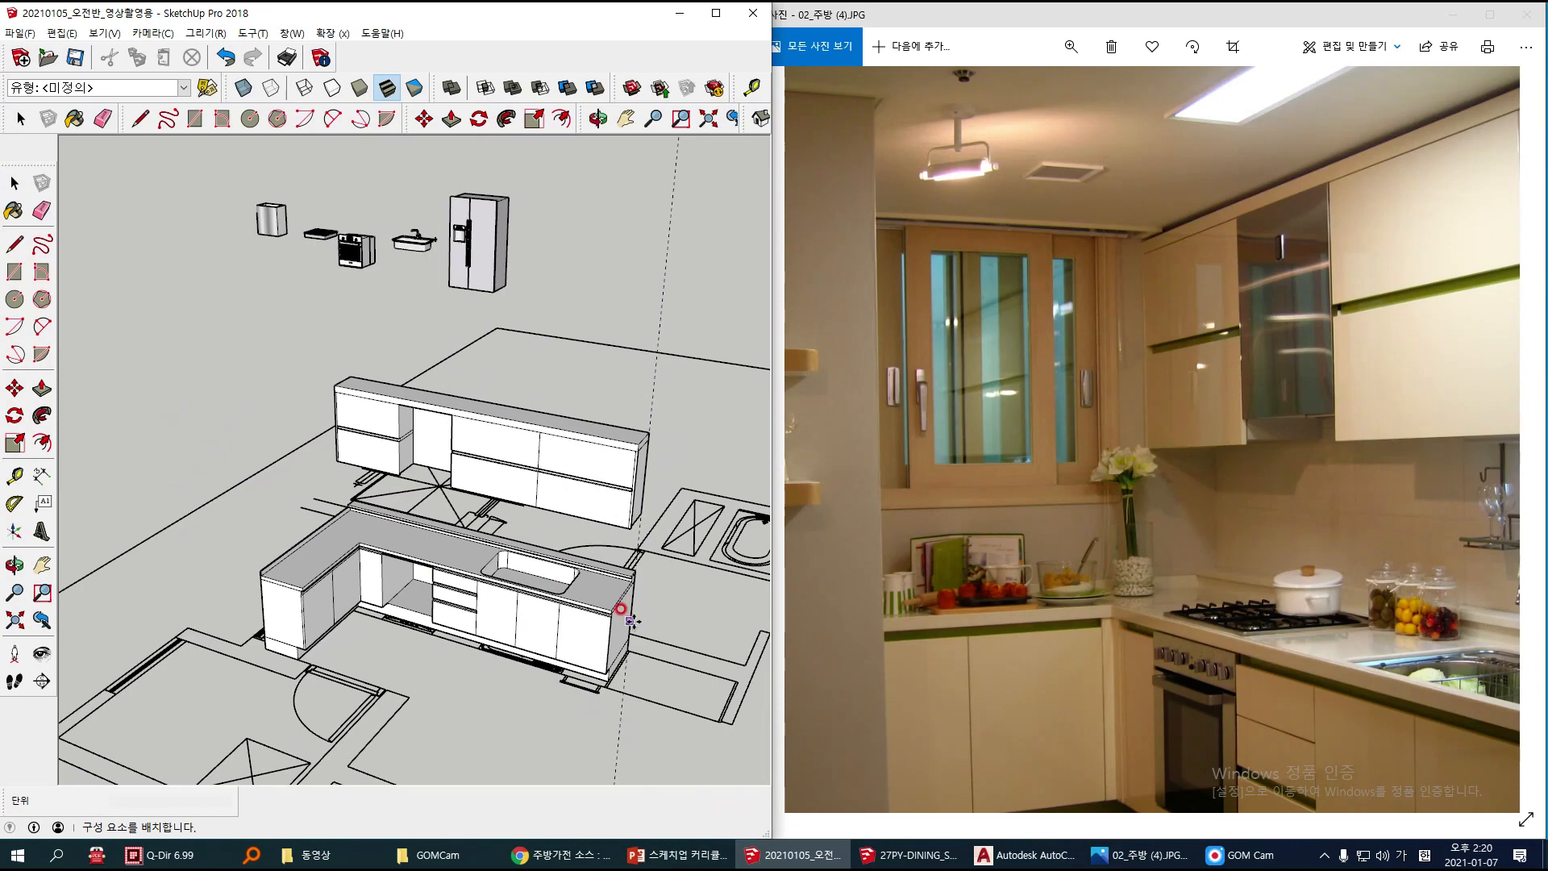
{"action": "left_click", "coordinate": [690, 620]}
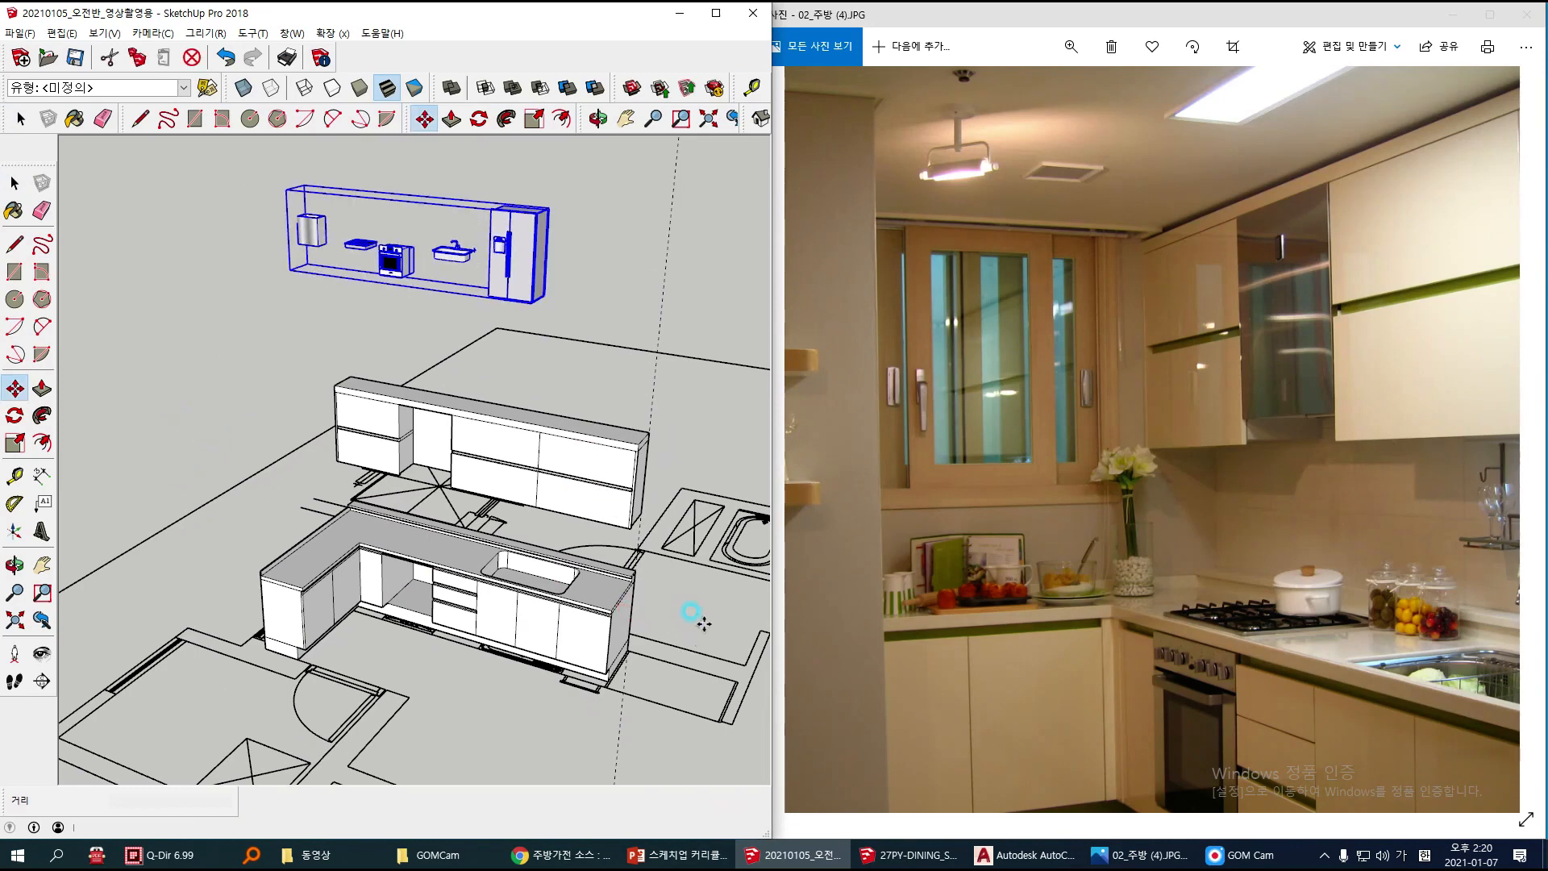
Step: Move the imported appliance set about 11350 mm onto the open area beside the cabinets and widen the SketchUp window
{"action": "left_click", "coordinate": [529, 305]}
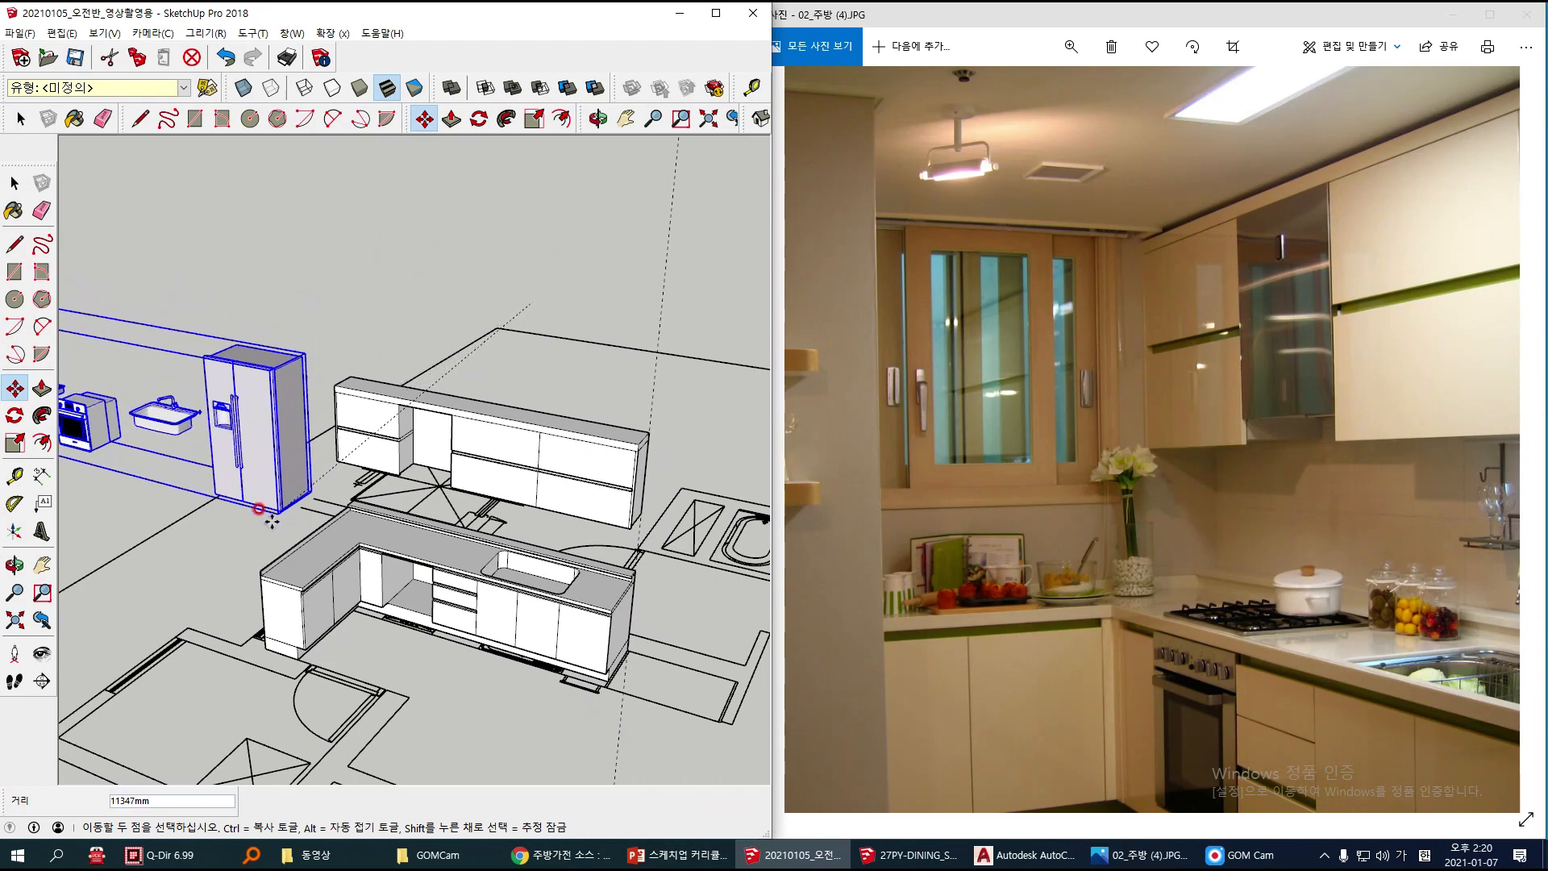
{"action": "left_click", "coordinate": [273, 526]}
{"action": "middle_click_drag", "start_coordinate": [337, 521], "coordinate": [729, 345]}
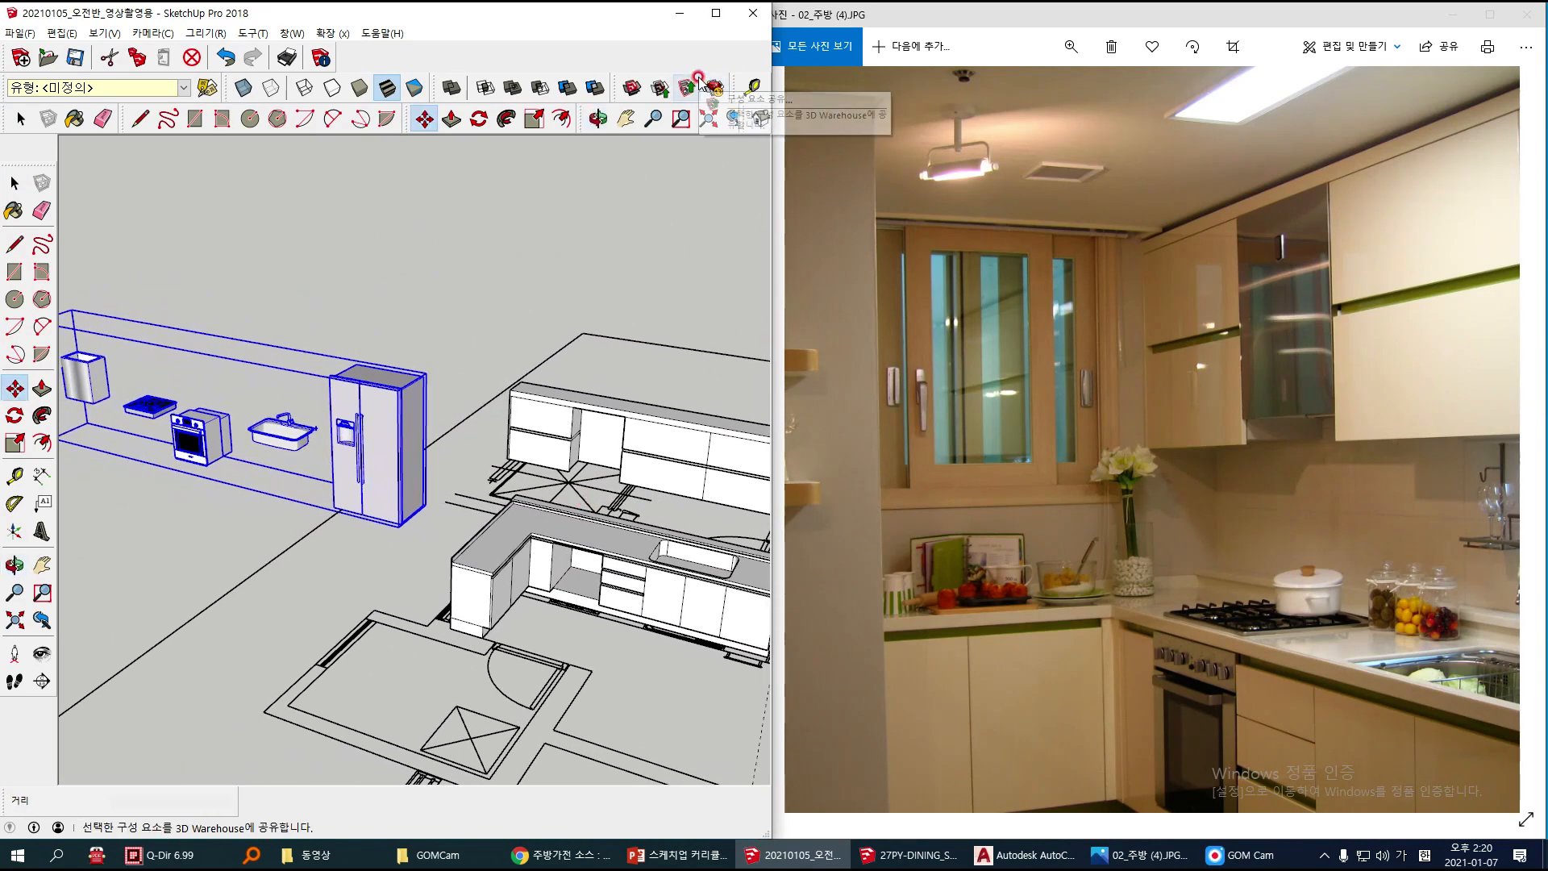
{"action": "key", "text": "space"}
{"action": "left_click", "coordinate": [705, 281]}
{"action": "left_click_drag", "start_coordinate": [773, 283], "coordinate": [957, 313]}
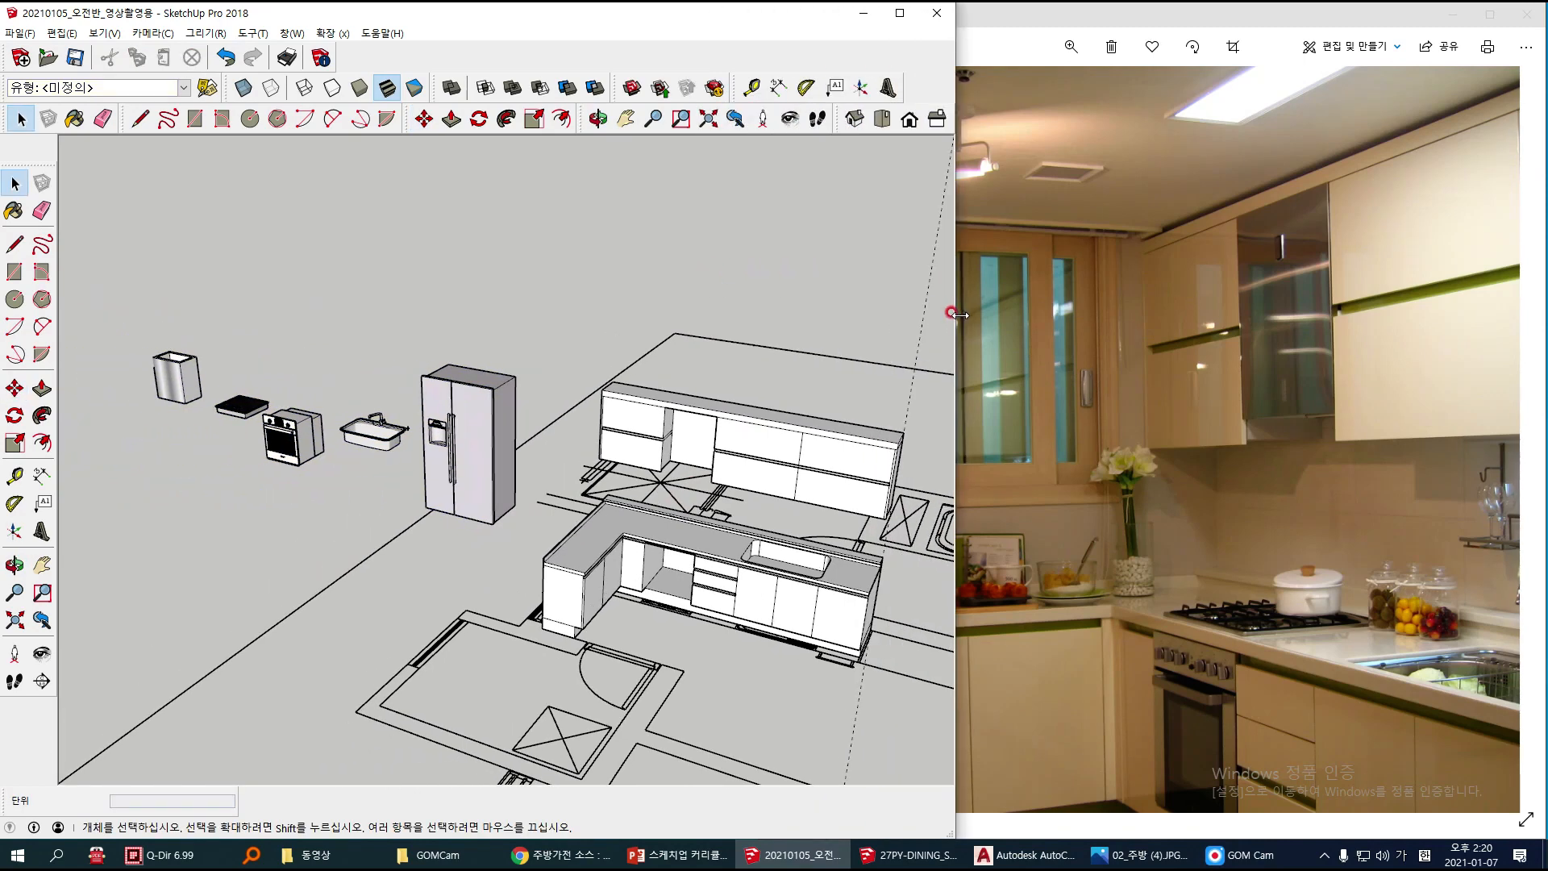
{"action": "middle_click_drag", "start_coordinate": [450, 438], "coordinate": [447, 439]}
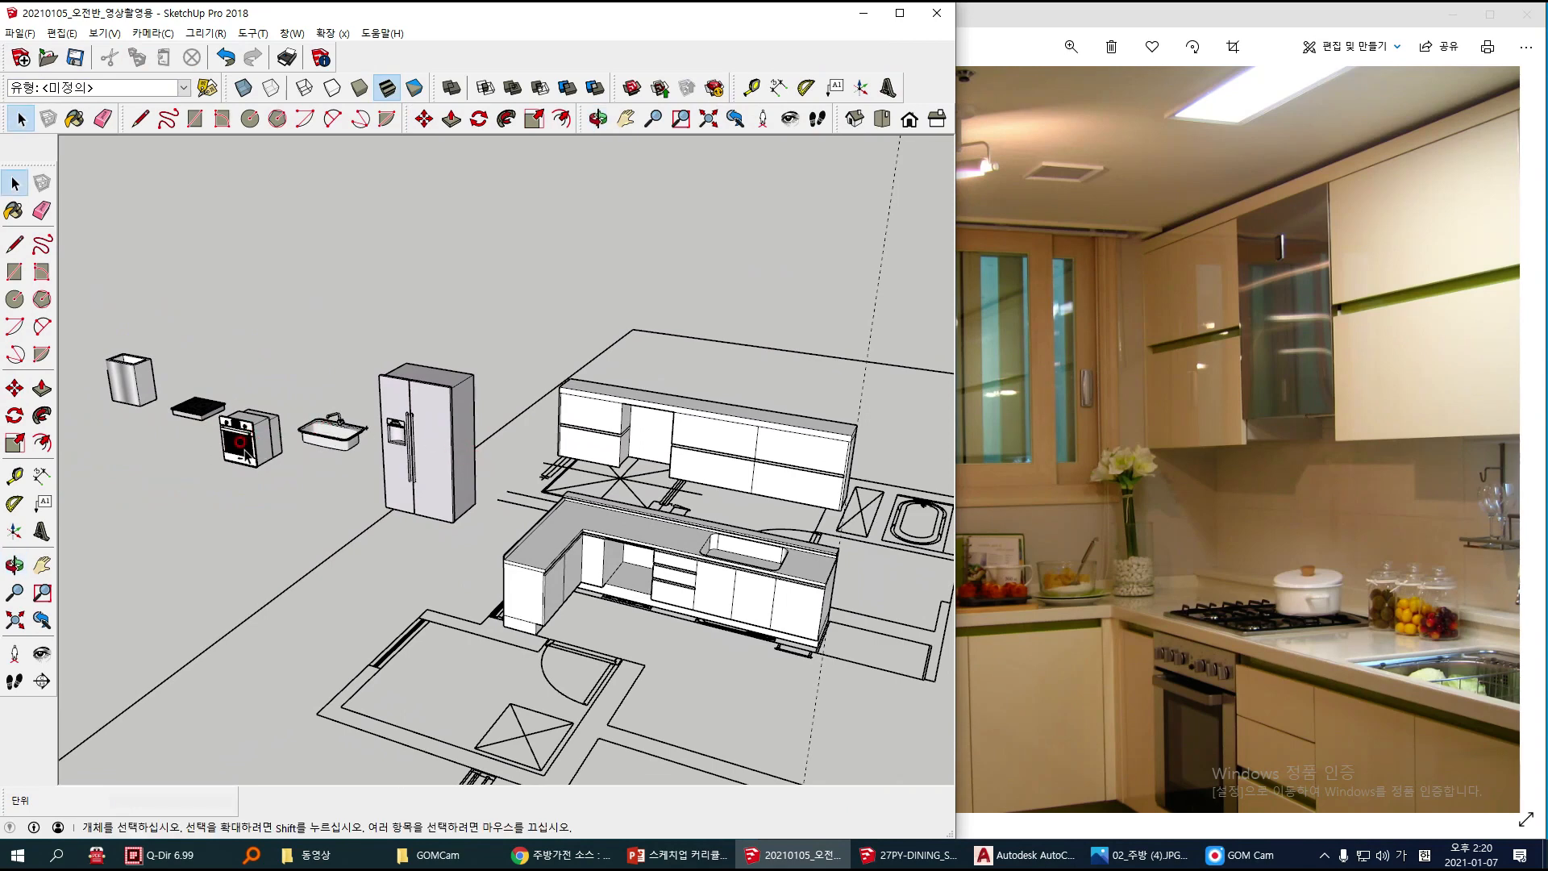
{"action": "left_click_drag", "start_coordinate": [250, 454], "coordinate": [242, 421]}
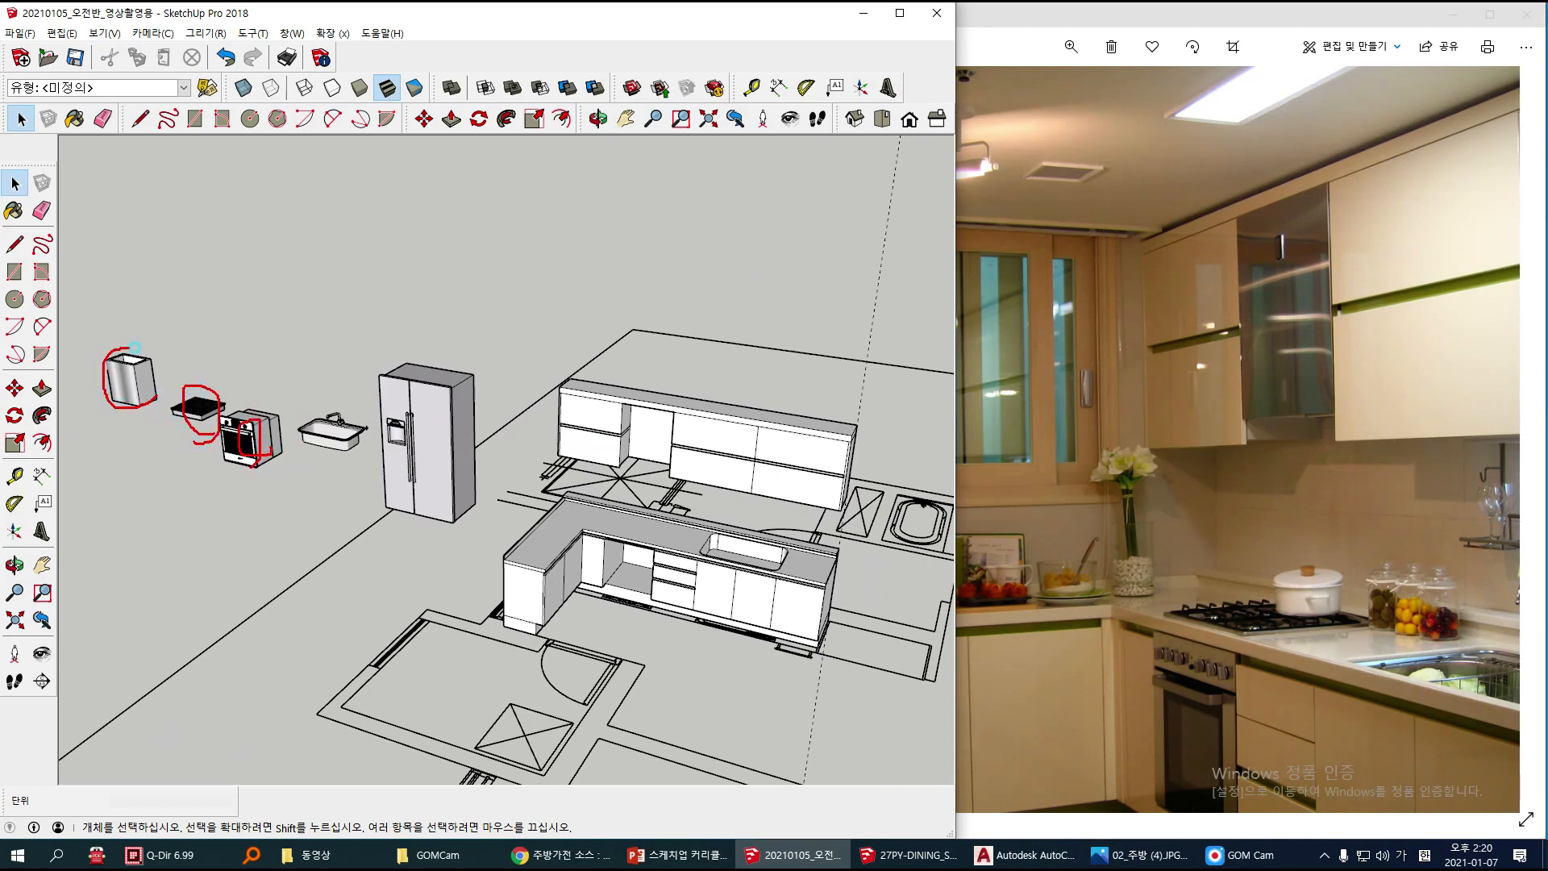
{"action": "key", "text": "Escape"}
Step: Explode the imported appliance set so each appliance can be selected separately
{"action": "left_click", "coordinate": [246, 442]}
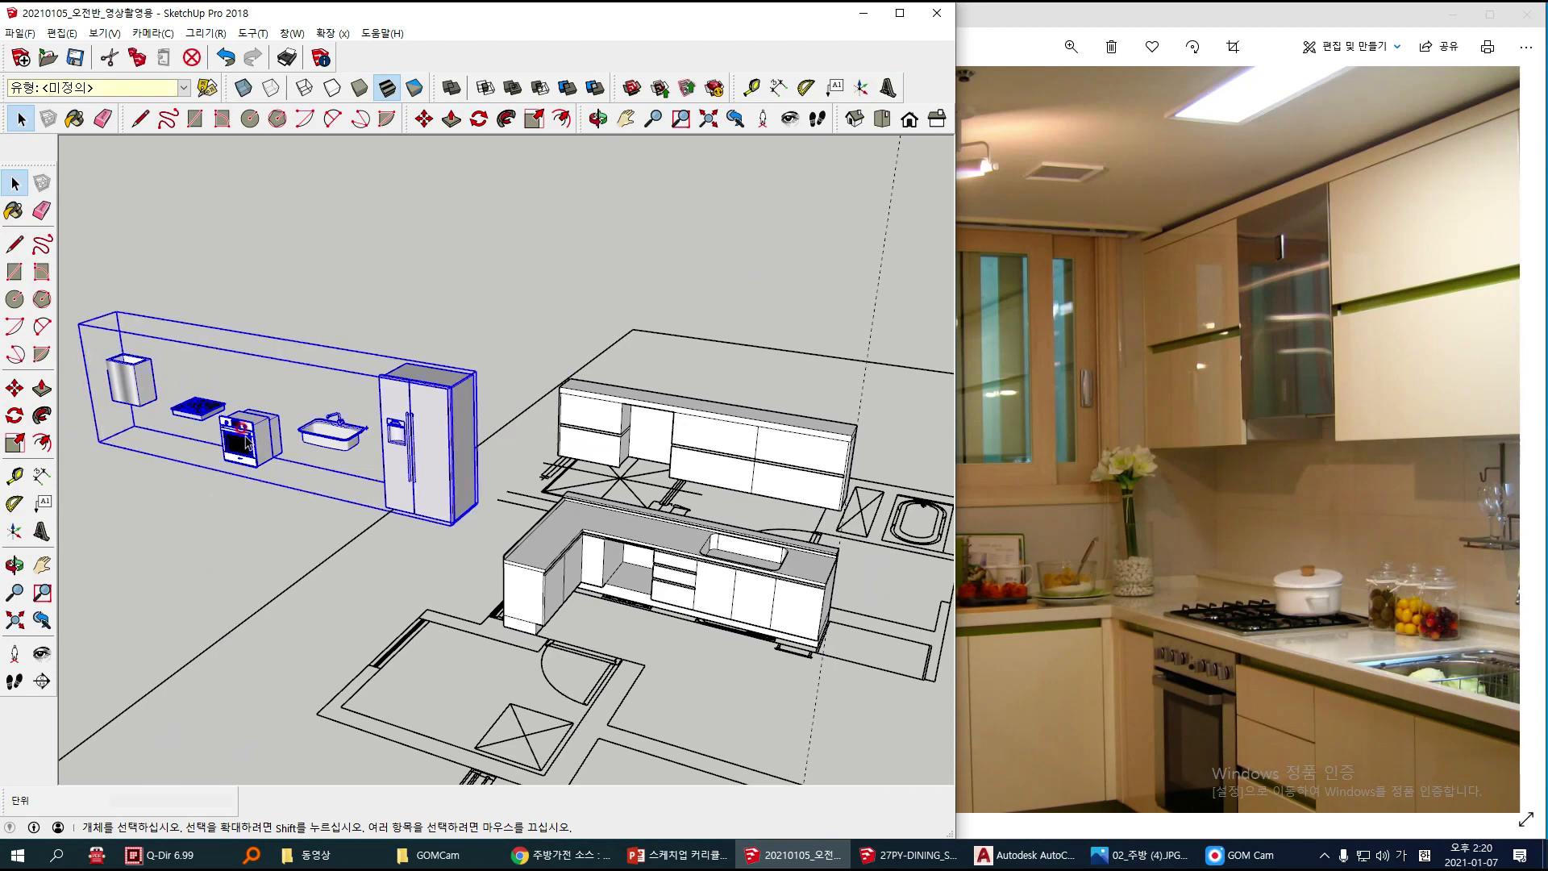
{"action": "right_click", "coordinate": [246, 442]}
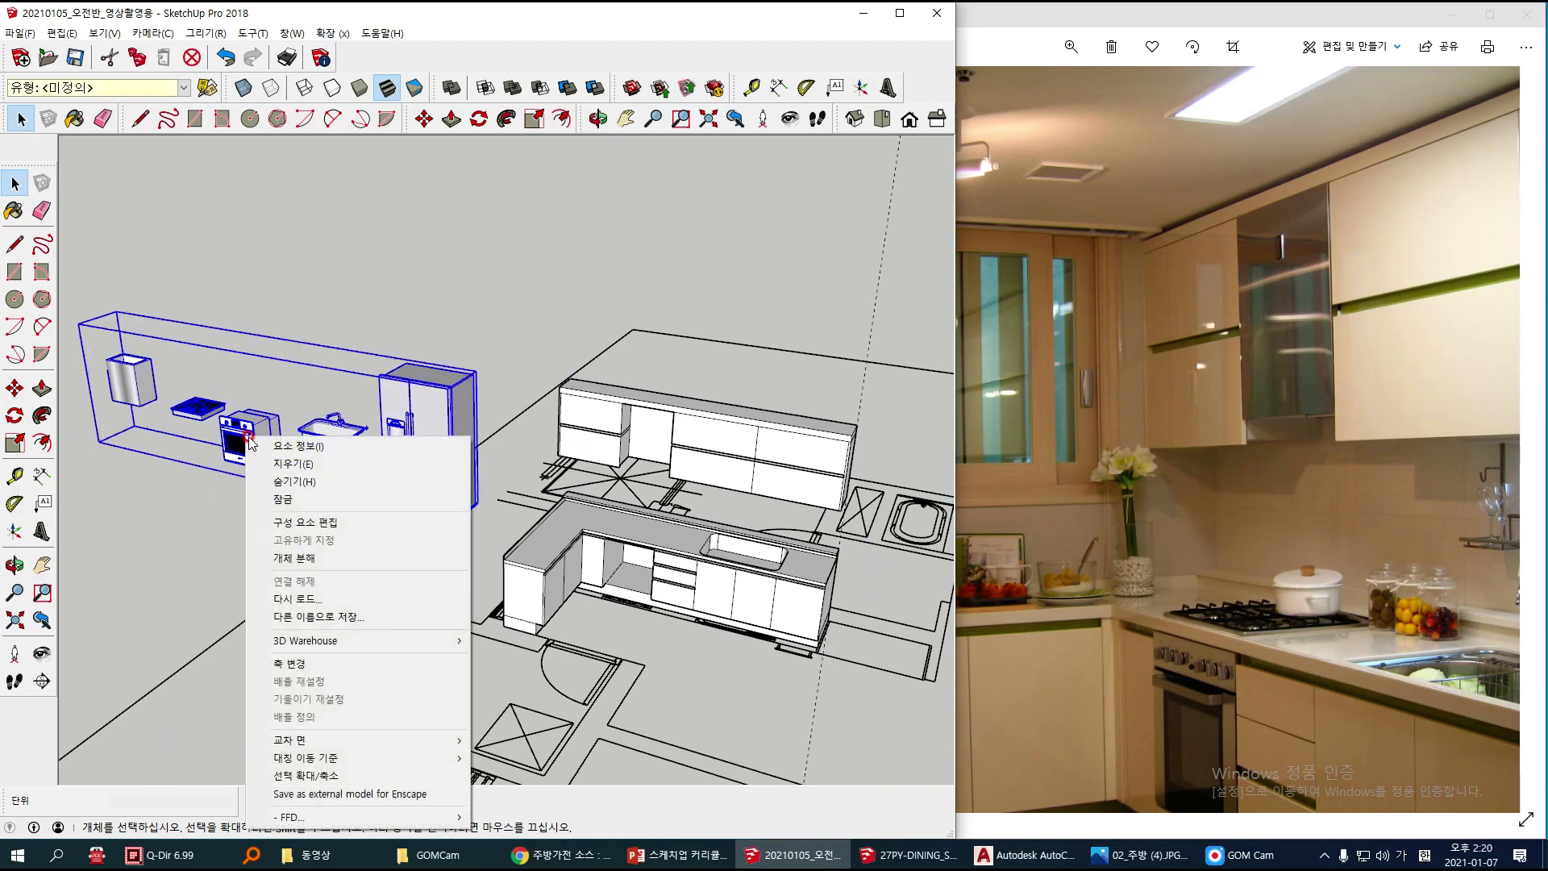
{"action": "left_click", "coordinate": [288, 558]}
{"action": "left_click", "coordinate": [221, 546]}
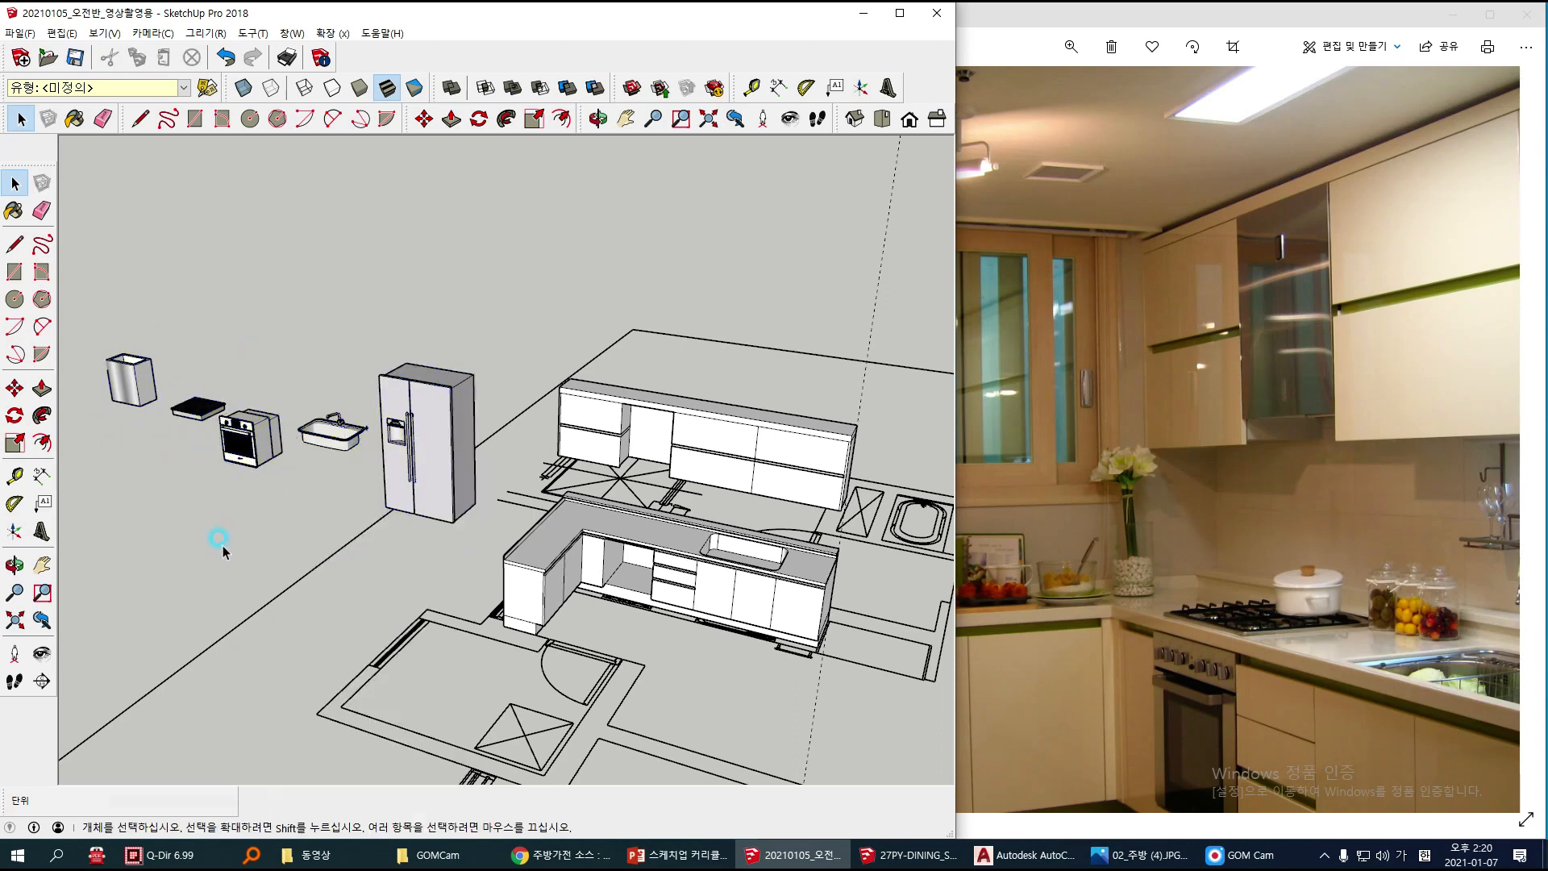
{"action": "left_click", "coordinate": [415, 435]}
{"action": "left_click", "coordinate": [237, 499]}
Step: Move the stainless range hood by its top front corner into the gap between the wall cabinets and check its fit
{"action": "left_click", "coordinate": [142, 390]}
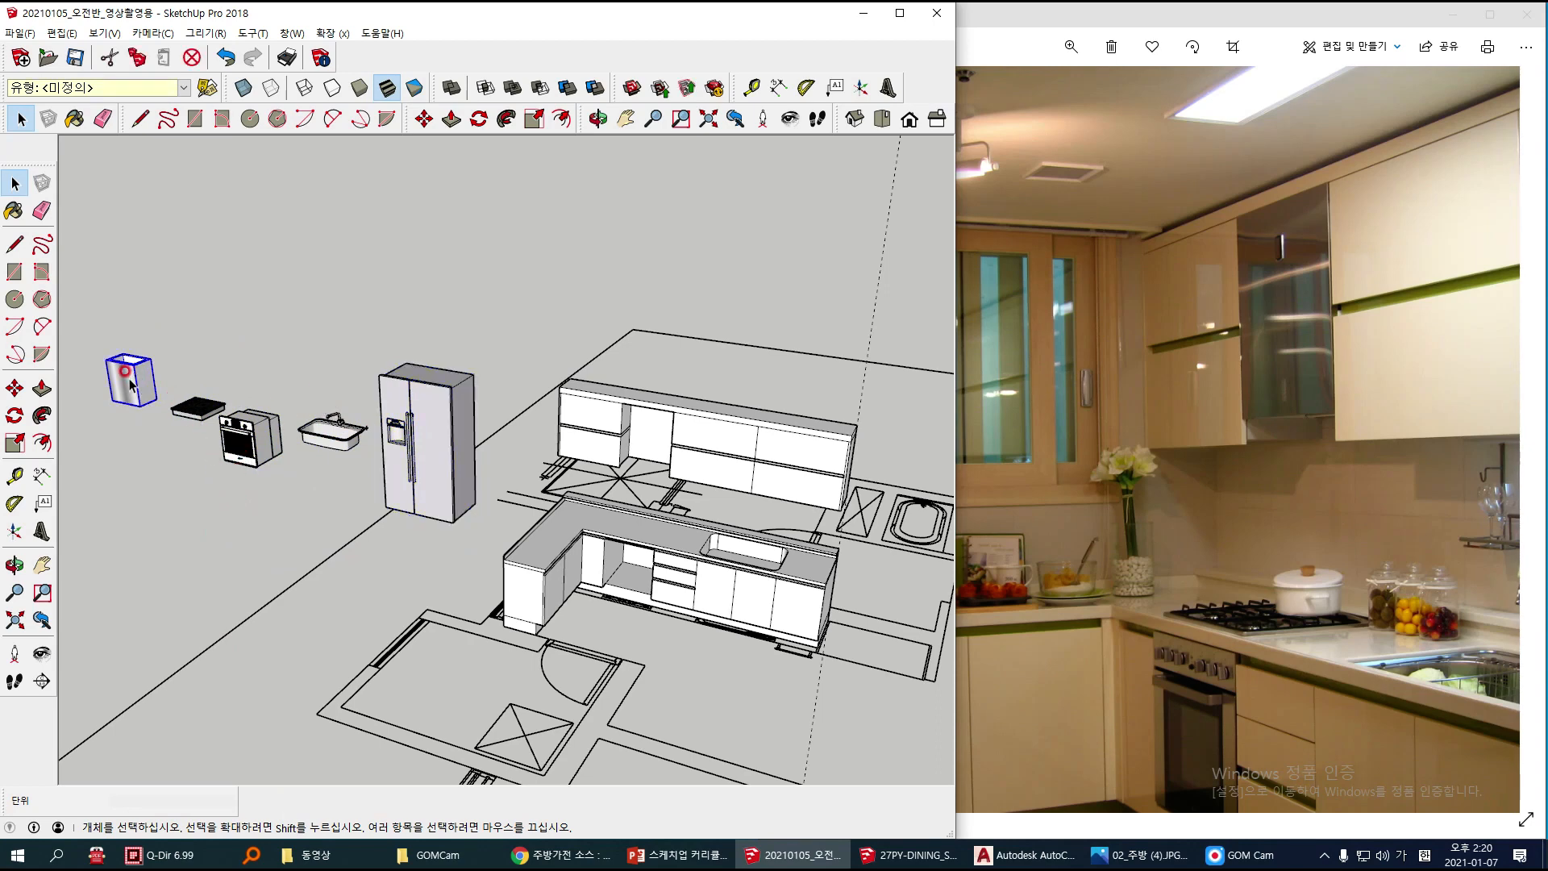
{"action": "key", "text": "m"}
{"action": "scroll", "coordinate": [133, 379], "scroll_direction": "up", "scroll_amount": 5}
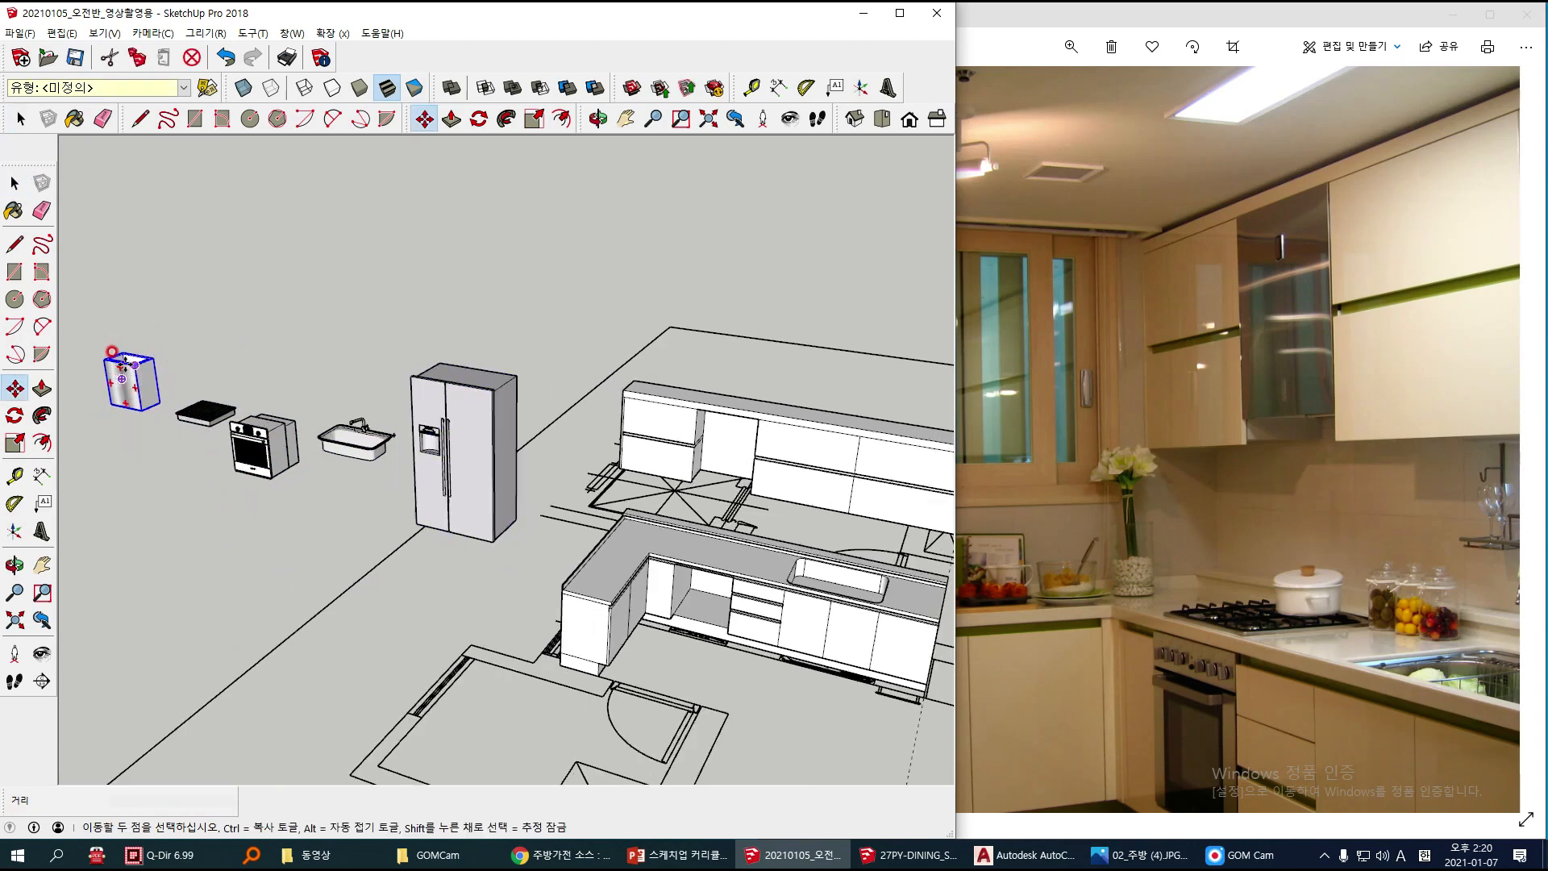
{"action": "left_click", "coordinate": [155, 363]}
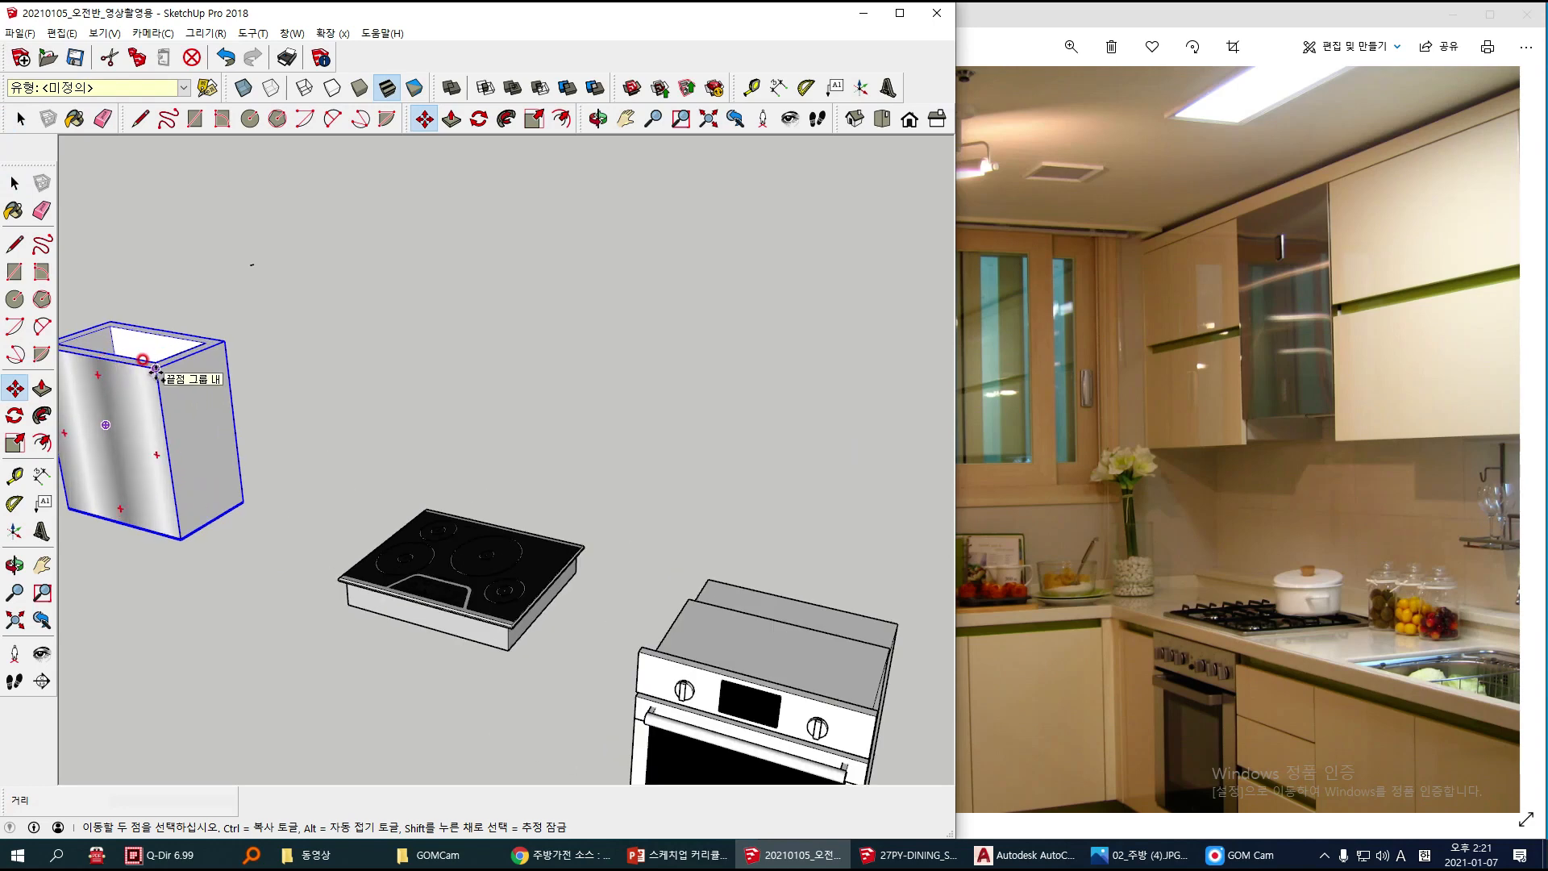
{"action": "key", "text": "ctrl"}
{"action": "scroll", "coordinate": [368, 414], "scroll_direction": "down", "scroll_amount": 6}
{"action": "middle_click_drag", "start_coordinate": [369, 414], "coordinate": [426, 427]}
{"action": "middle_click_drag", "start_coordinate": [653, 405], "coordinate": [282, 378], "text": "shift"}
{"action": "scroll", "coordinate": [544, 494], "scroll_direction": "up", "scroll_amount": 5}
{"action": "left_click", "coordinate": [554, 463]}
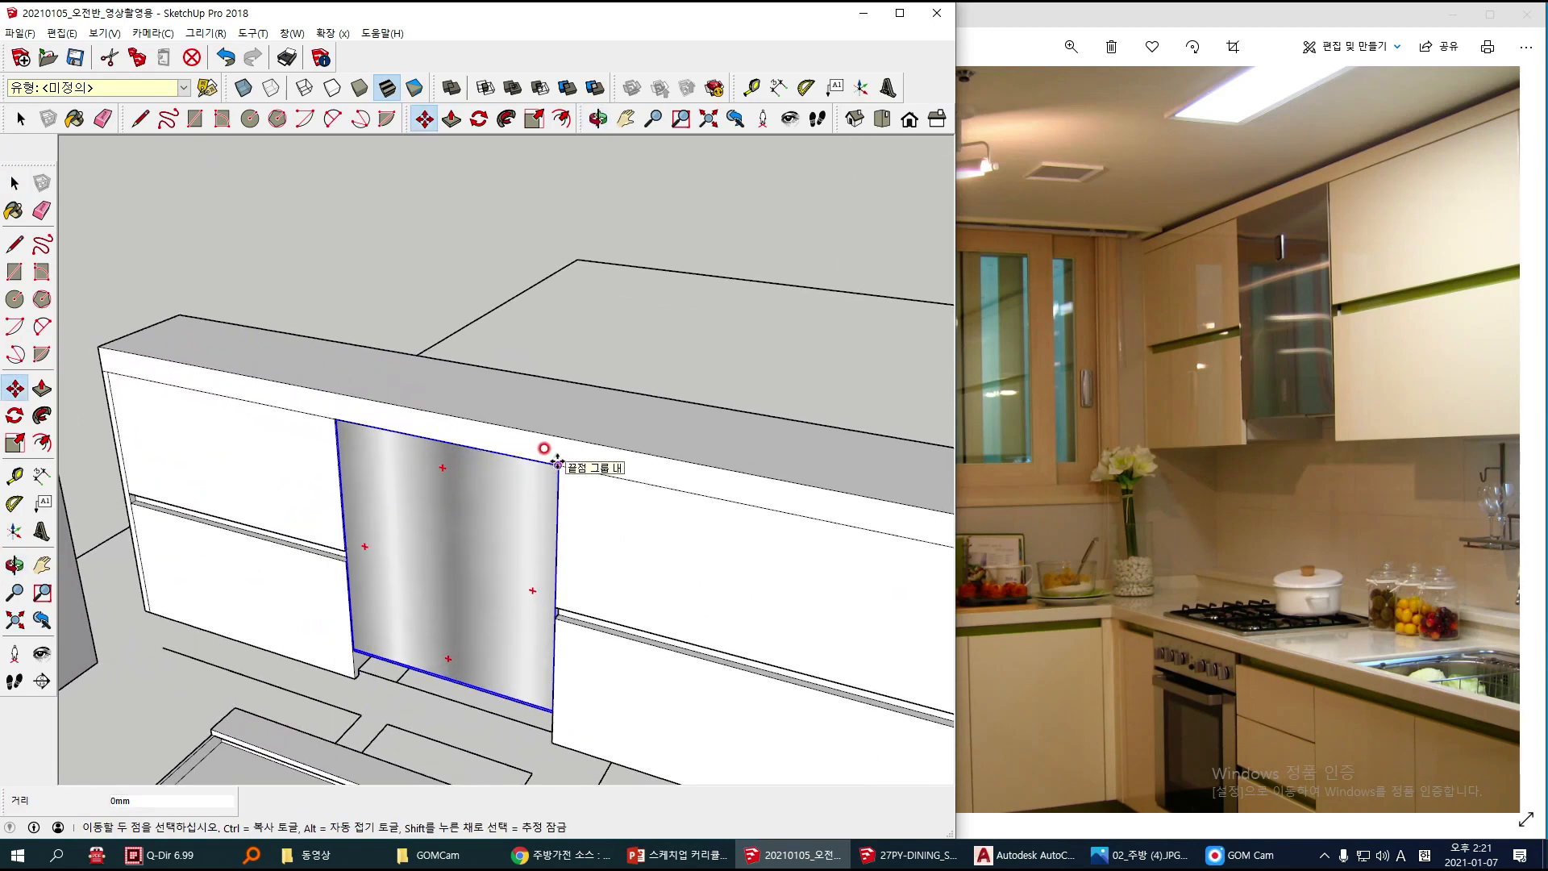
{"action": "scroll", "coordinate": [420, 484], "scroll_direction": "up", "scroll_amount": 6}
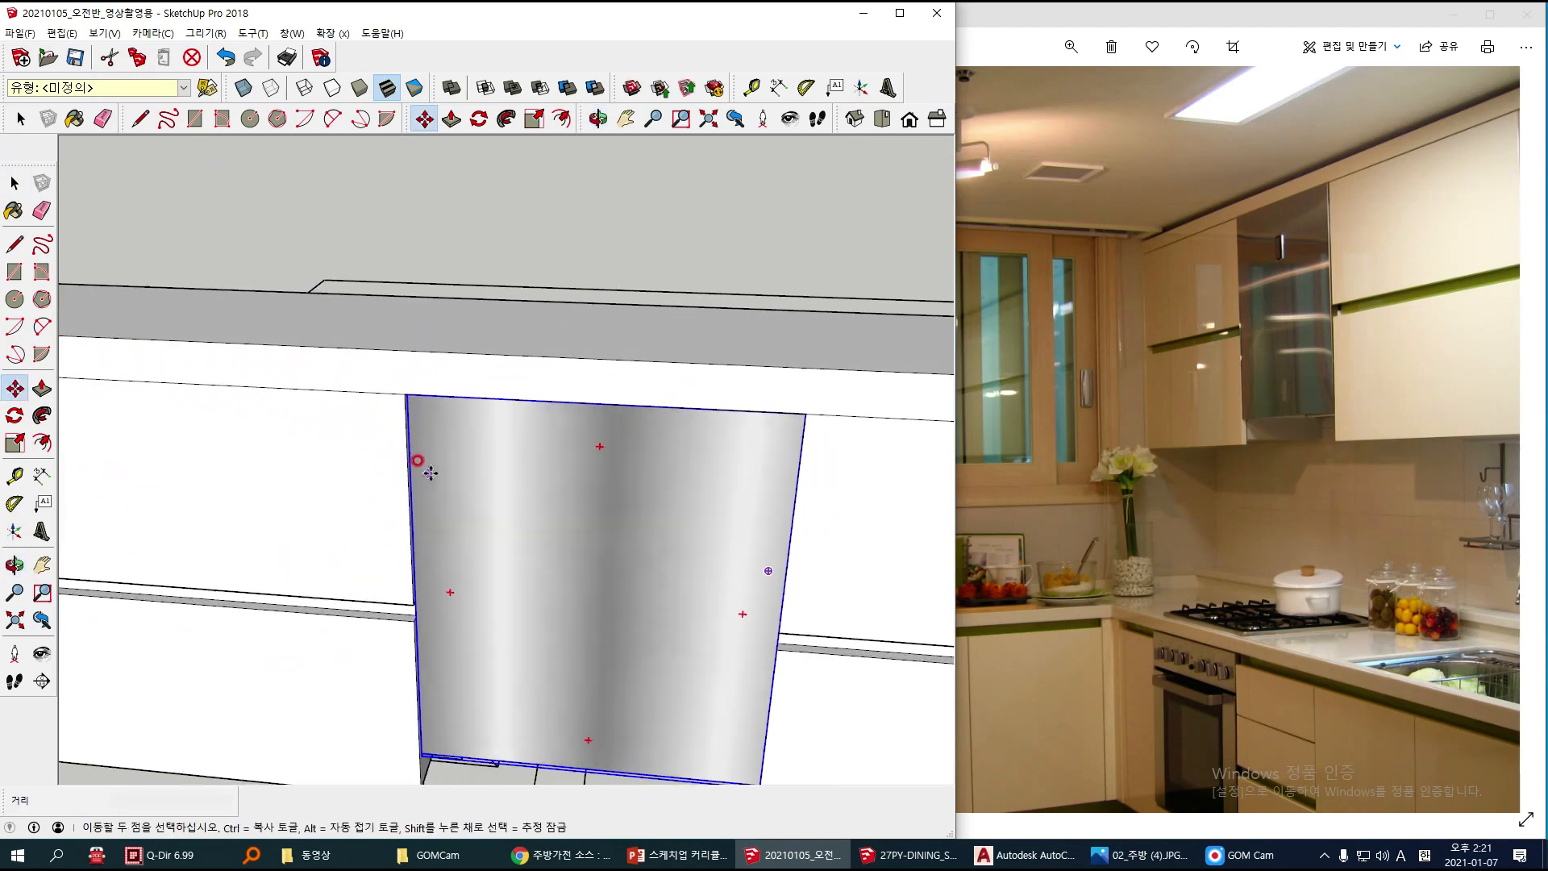
{"action": "mouse_move", "coordinate": [391, 426]}
{"action": "middle_mouse_down"}
{"action": "mouse_move", "coordinate": [421, 367]}
{"action": "mouse_move", "coordinate": [448, 483]}
{"action": "mouse_move", "coordinate": [504, 416]}
{"action": "mouse_move", "coordinate": [446, 401]}
{"action": "mouse_move", "coordinate": [370, 408]}
{"action": "mouse_move", "coordinate": [379, 423]}
{"action": "middle_mouse_up"}
{"action": "scroll", "coordinate": [375, 418], "scroll_direction": "down", "scroll_amount": 5}
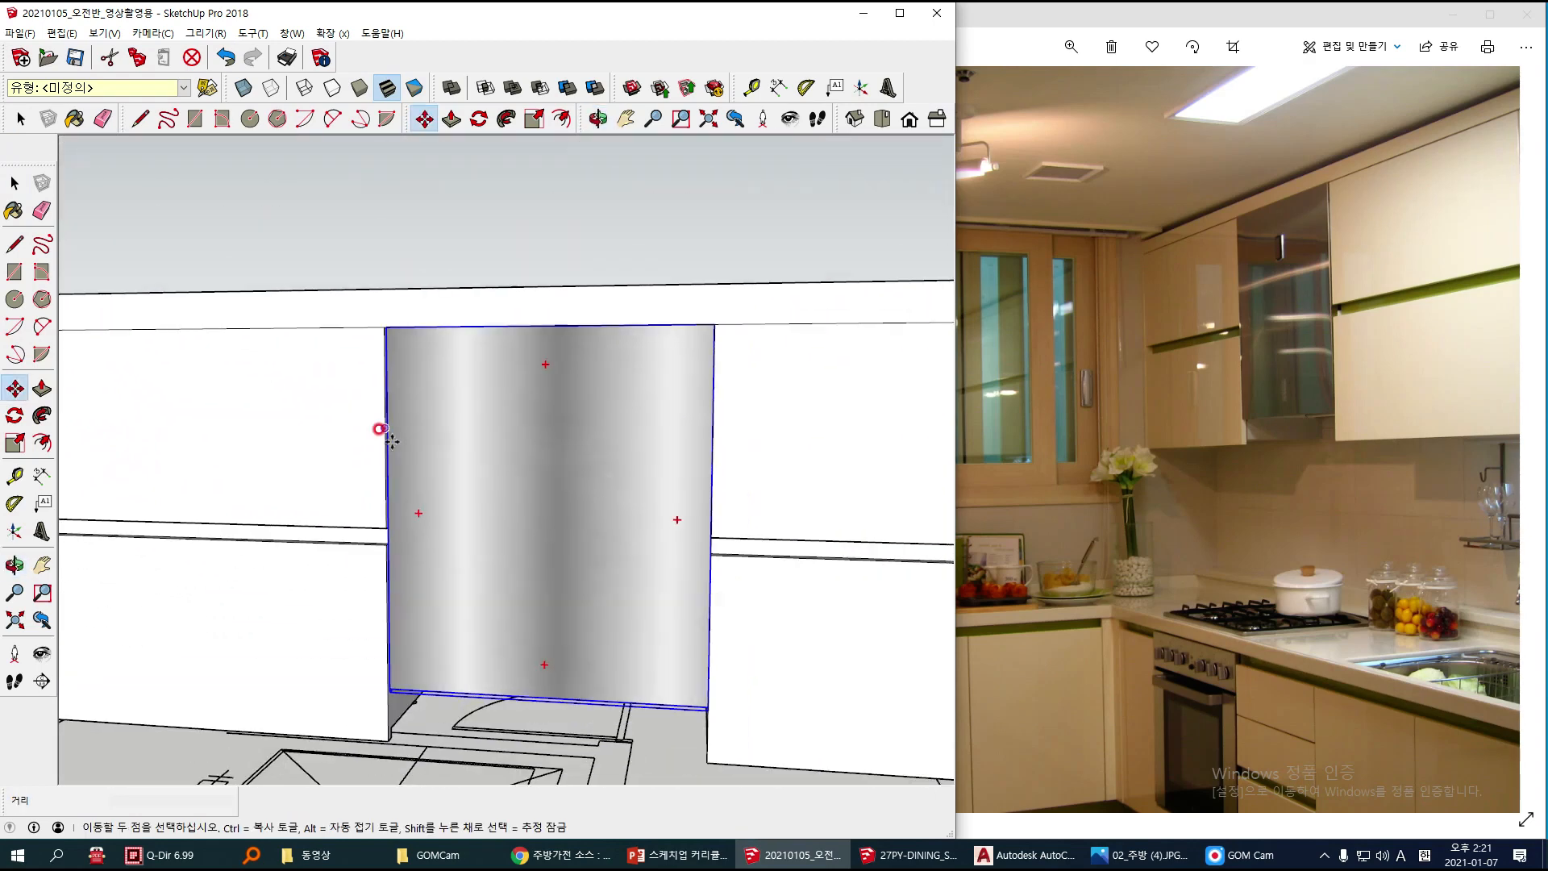
{"action": "scroll", "coordinate": [416, 617], "scroll_direction": "up", "scroll_amount": 4}
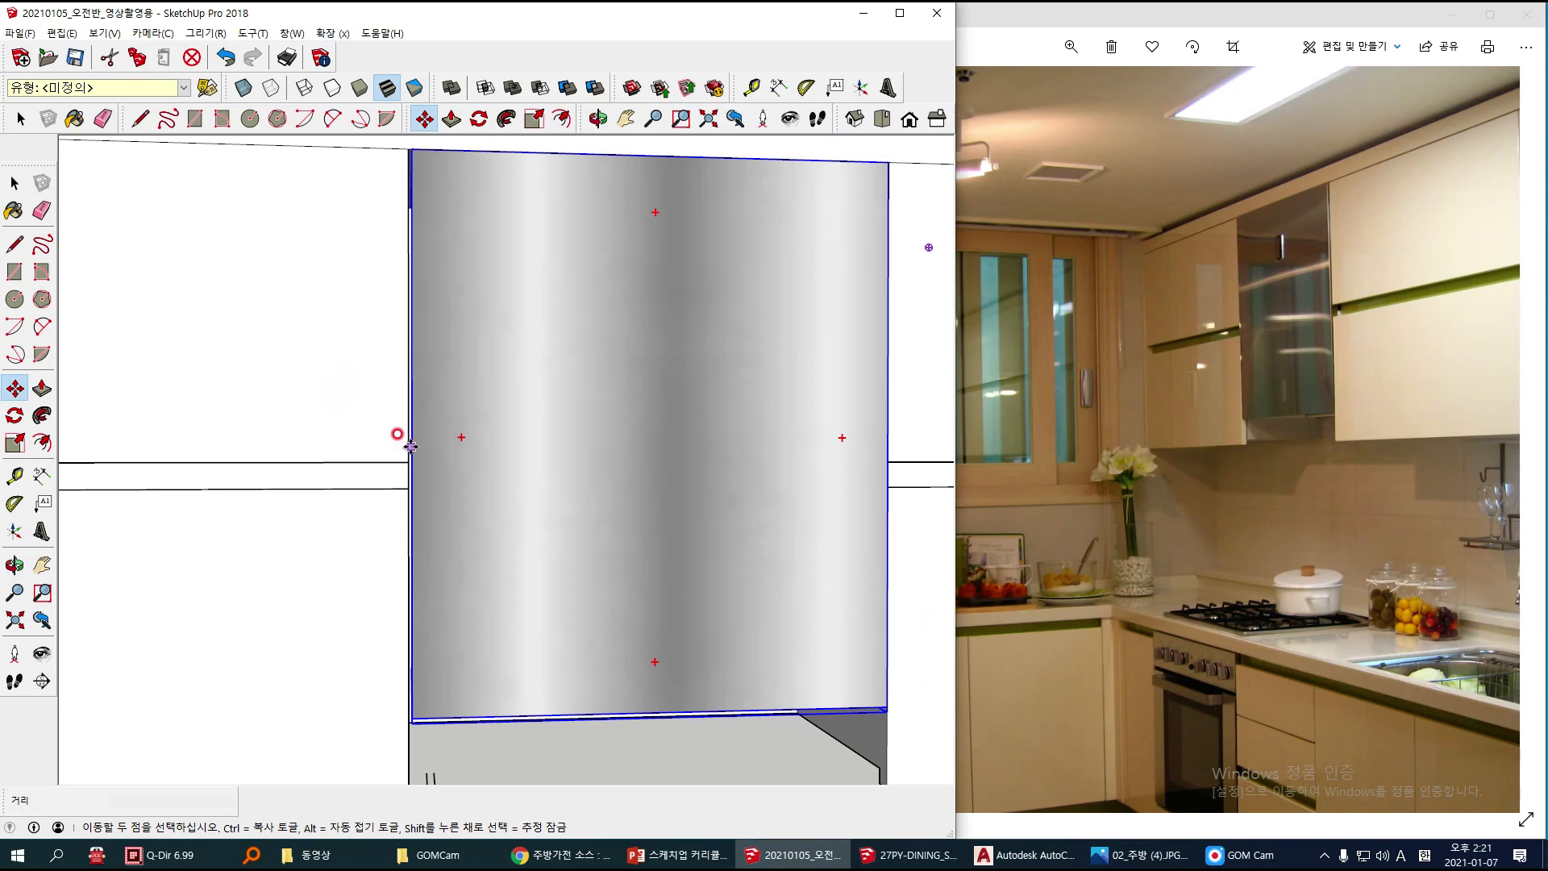
{"action": "scroll", "coordinate": [411, 446], "scroll_direction": "down", "scroll_amount": 6}
{"action": "key", "text": "space"}
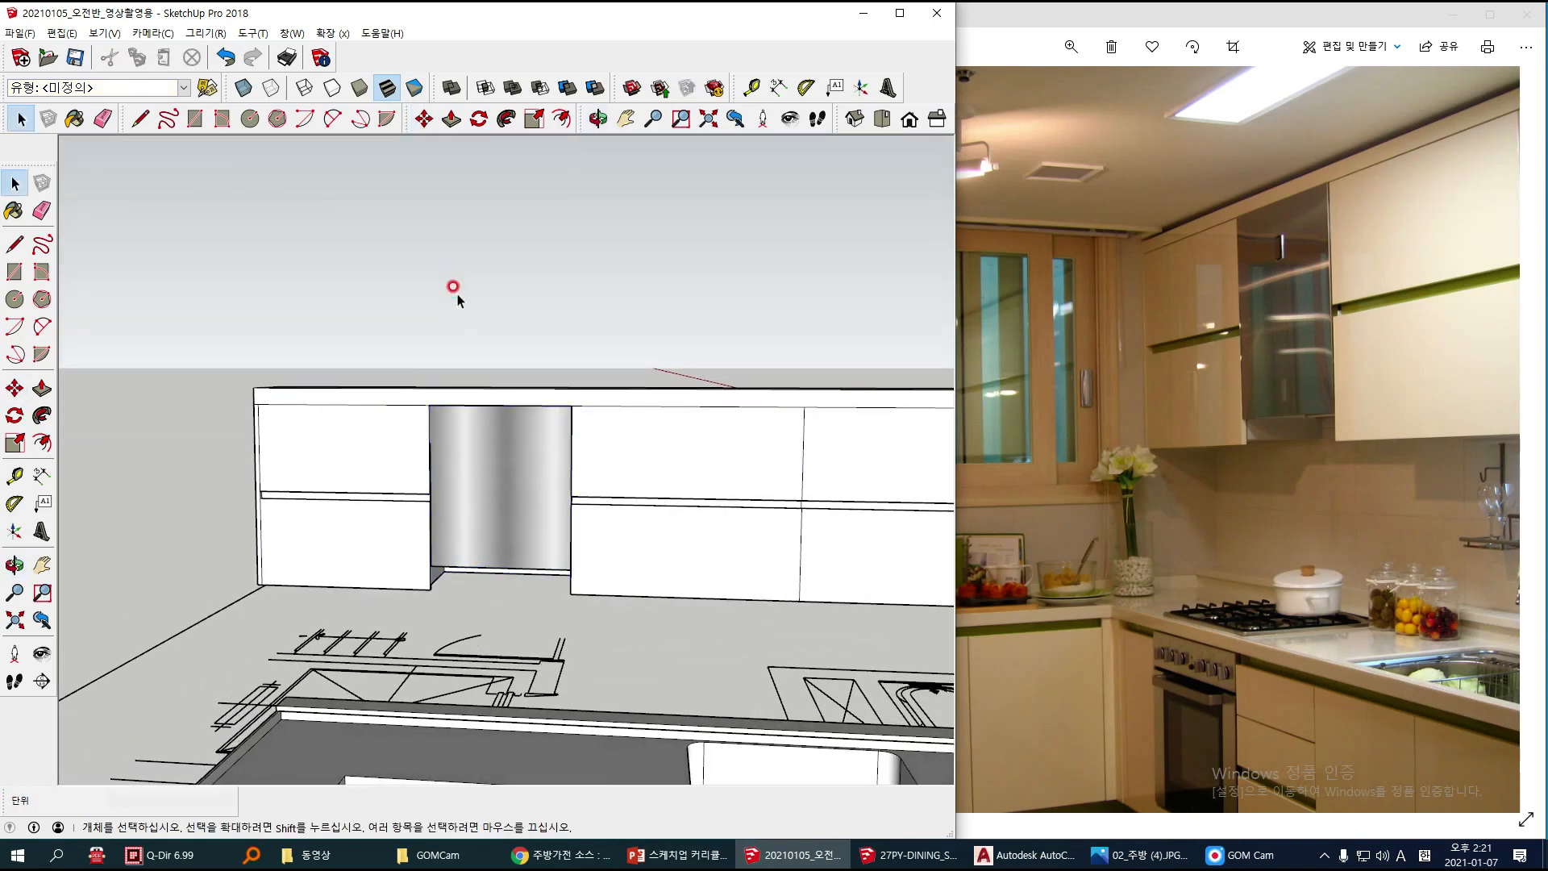
{"action": "scroll", "coordinate": [451, 347], "scroll_direction": "down", "scroll_amount": 6}
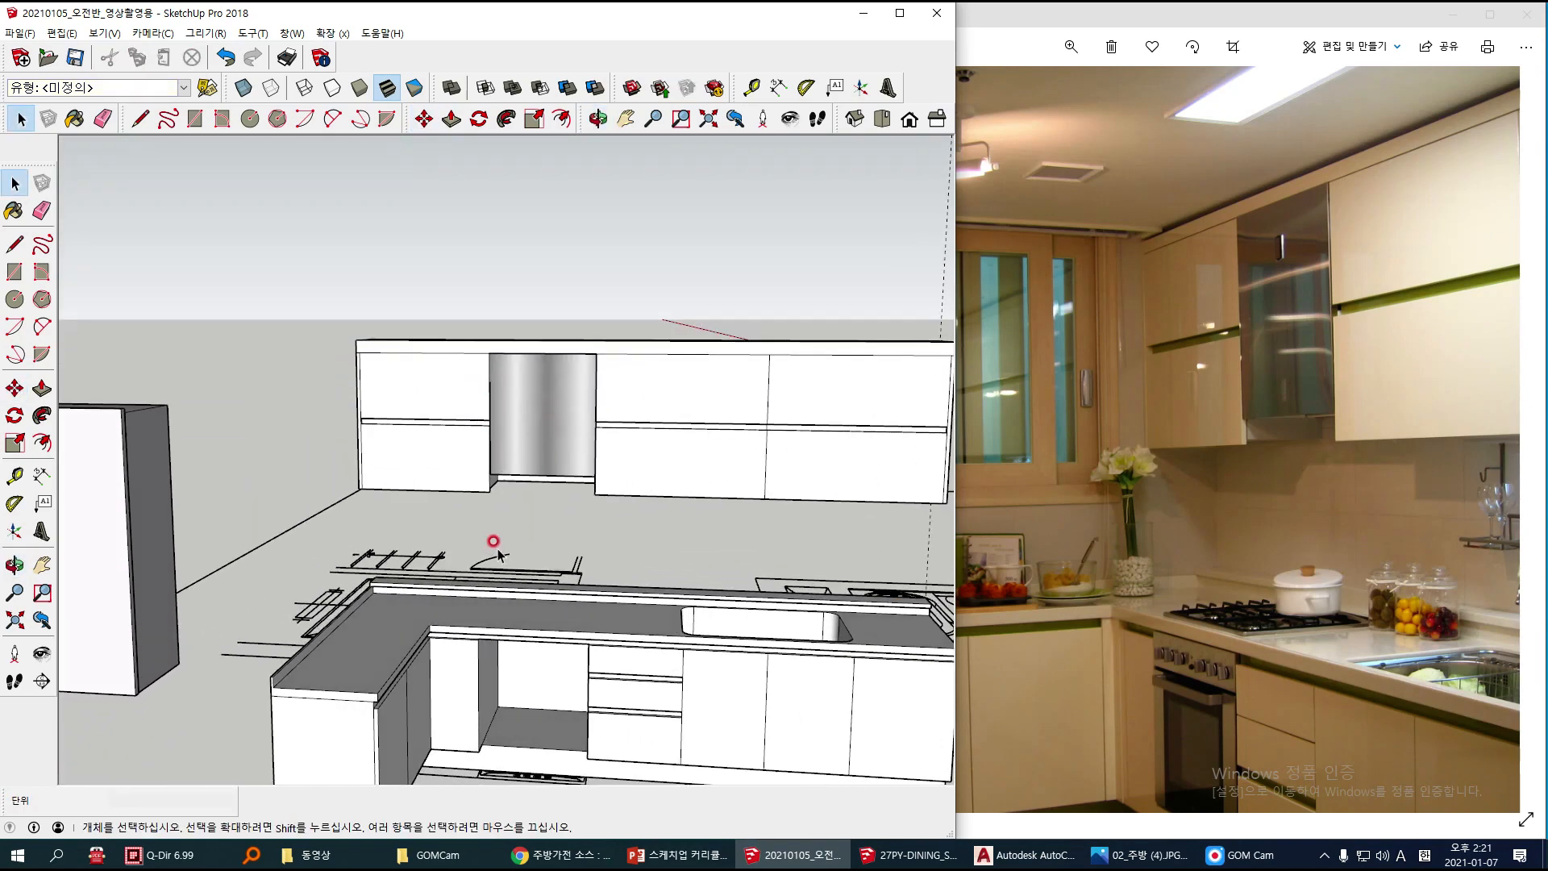
Step: Move the Bosch wall oven by its upper front corner about 6500 mm to the open bay of the base cabinets
{"action": "scroll", "coordinate": [449, 479], "scroll_direction": "down", "scroll_amount": 7}
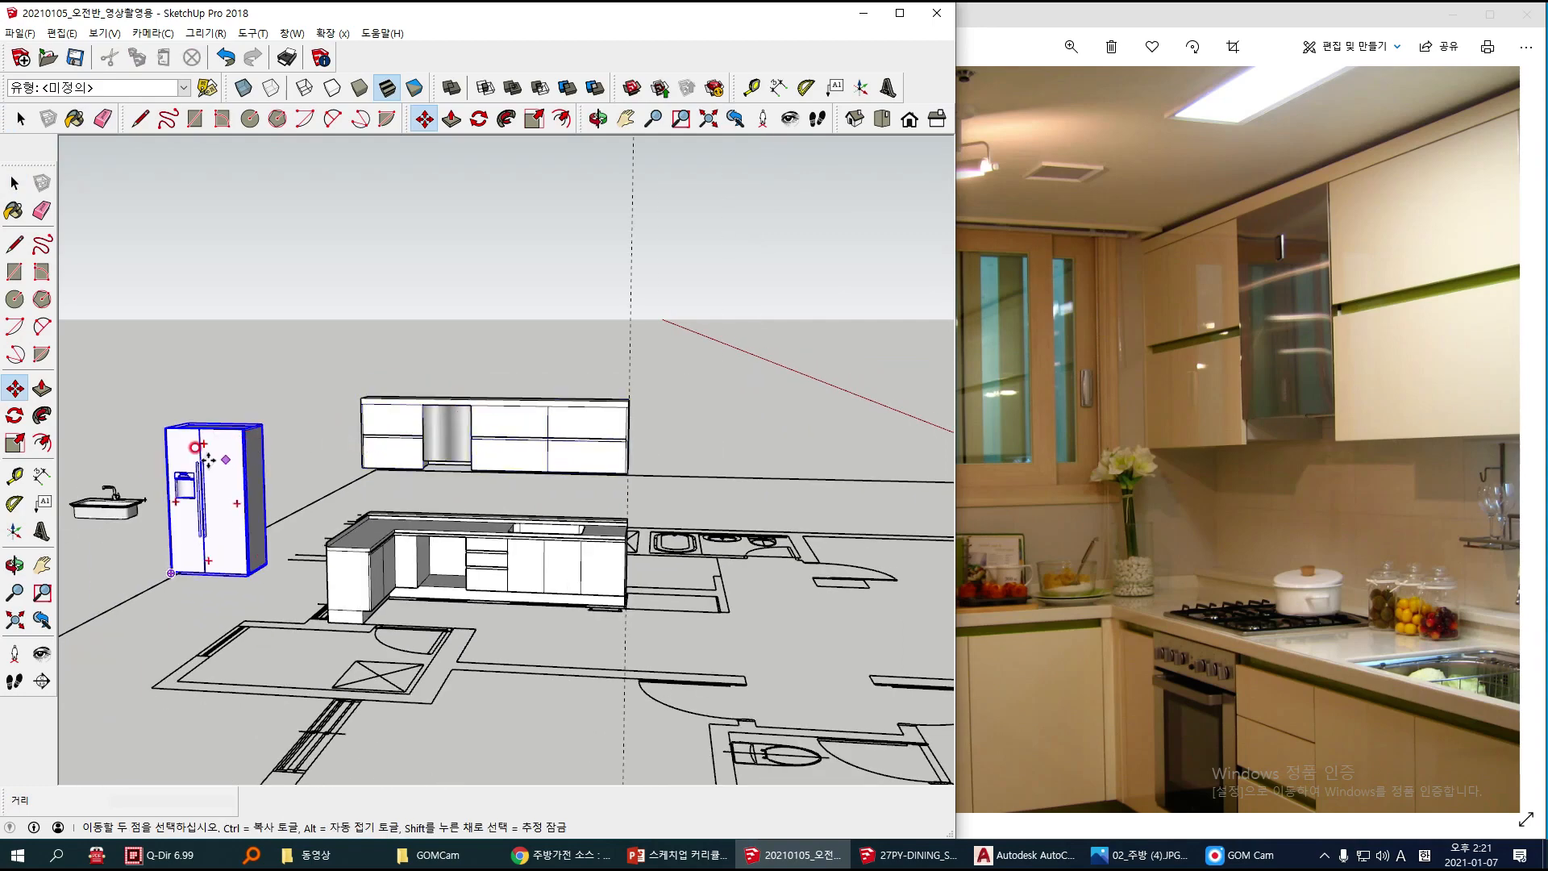
{"action": "mouse_move", "coordinate": [195, 462]}
{"action": "middle_mouse_down", "text": "shift"}
{"action": "mouse_move", "coordinate": [339, 447]}
{"action": "mouse_move", "coordinate": [320, 482]}
{"action": "mouse_move", "coordinate": [236, 490]}
{"action": "middle_mouse_up", "text": "shift"}
{"action": "key", "text": "m"}
{"action": "scroll", "coordinate": [216, 527], "scroll_direction": "up", "scroll_amount": 5}
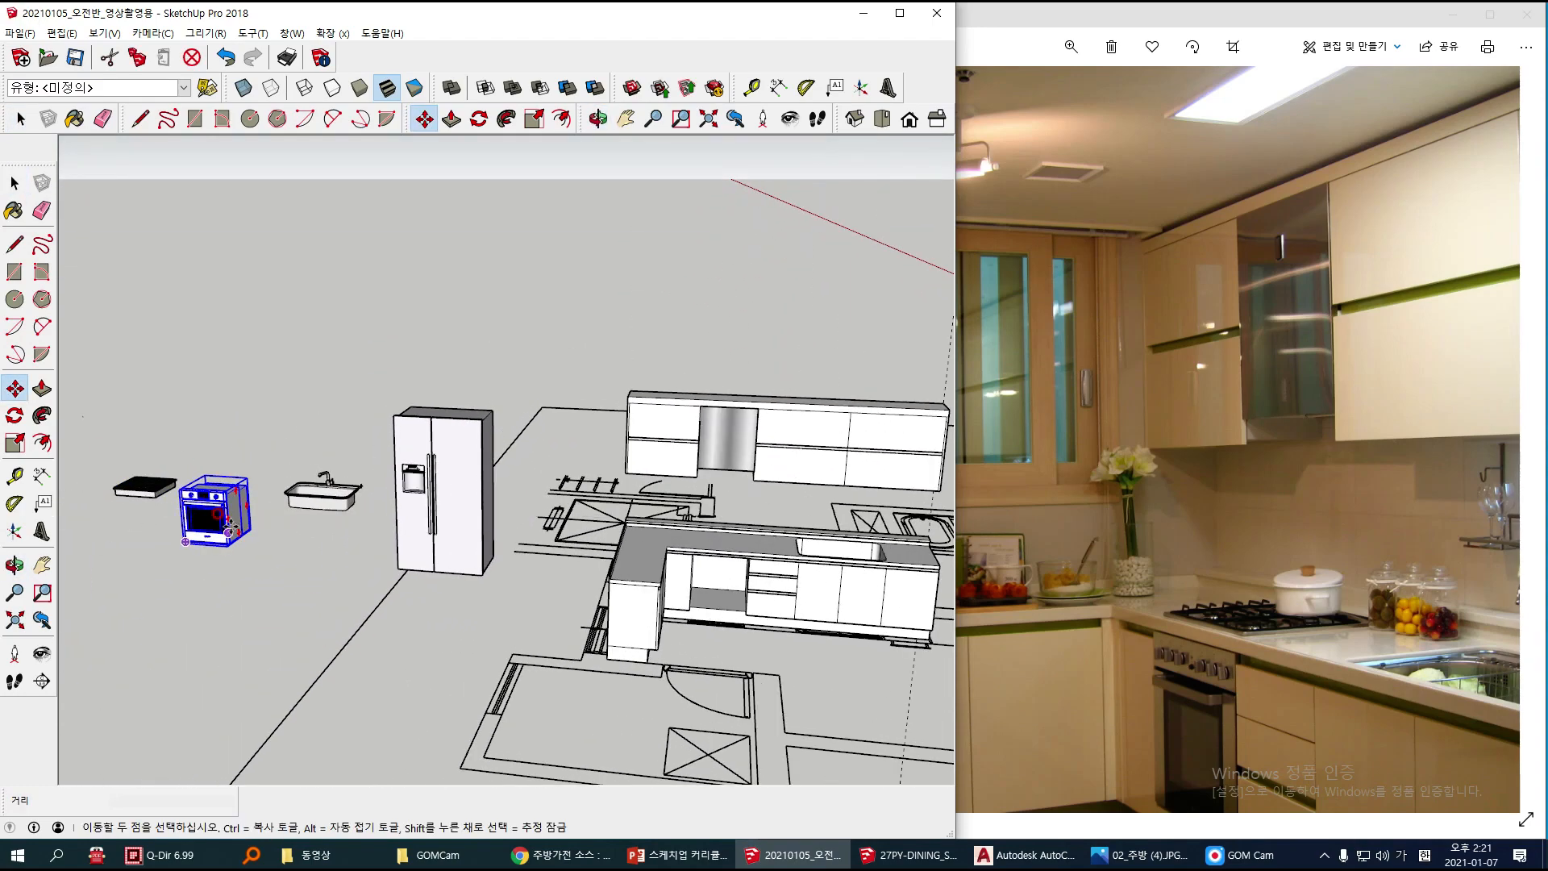
{"action": "scroll", "coordinate": [228, 556], "scroll_direction": "up", "scroll_amount": 3}
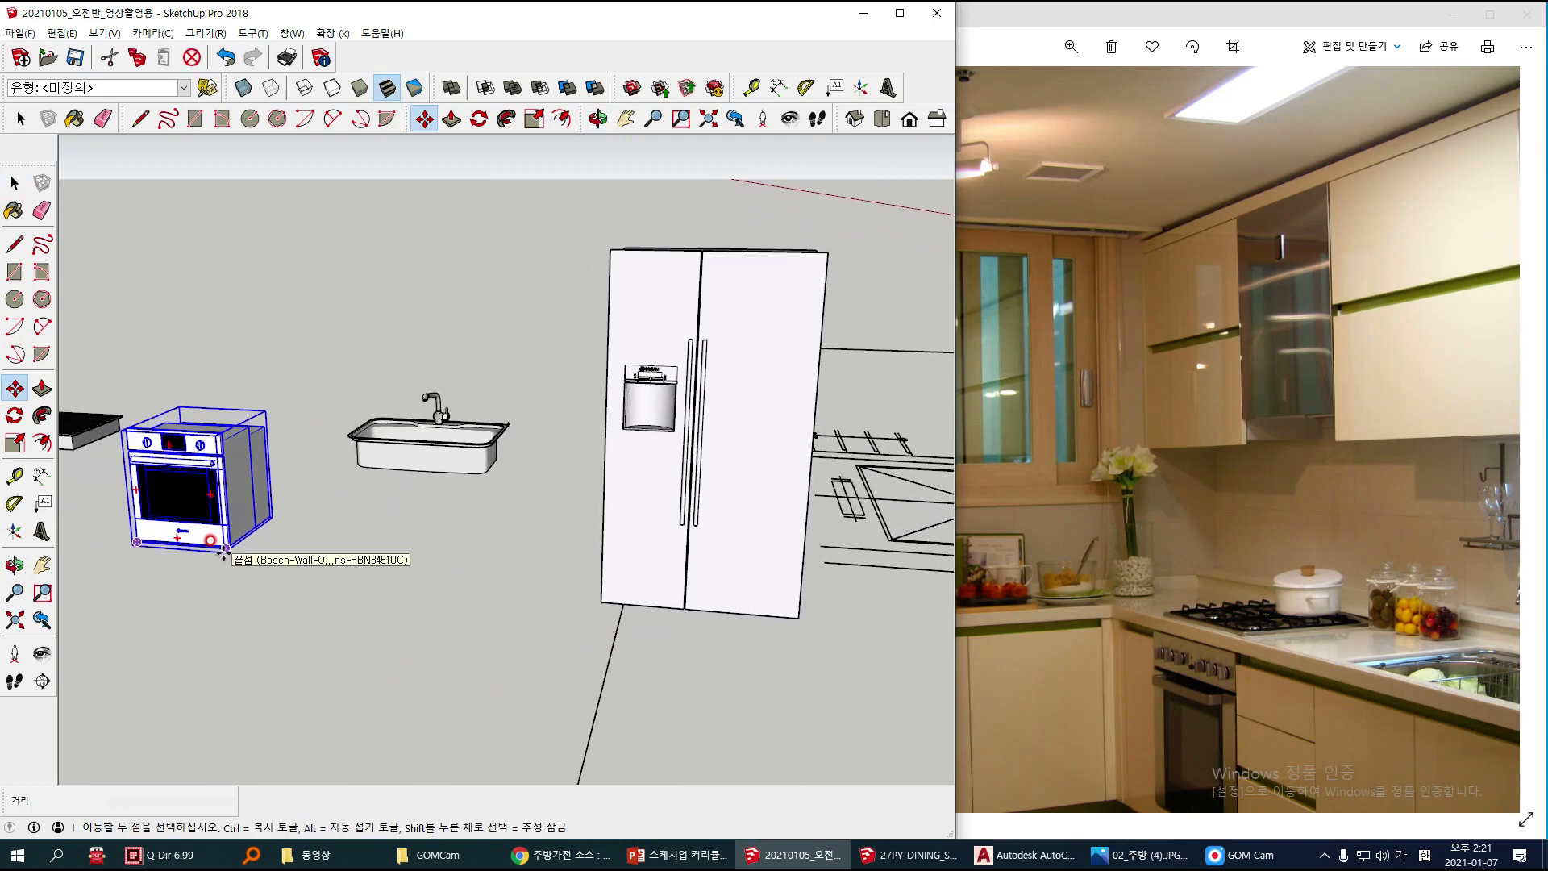
{"action": "scroll", "coordinate": [232, 554], "scroll_direction": "up", "scroll_amount": 2}
{"action": "scroll", "coordinate": [232, 553], "scroll_direction": "up", "scroll_amount": 8}
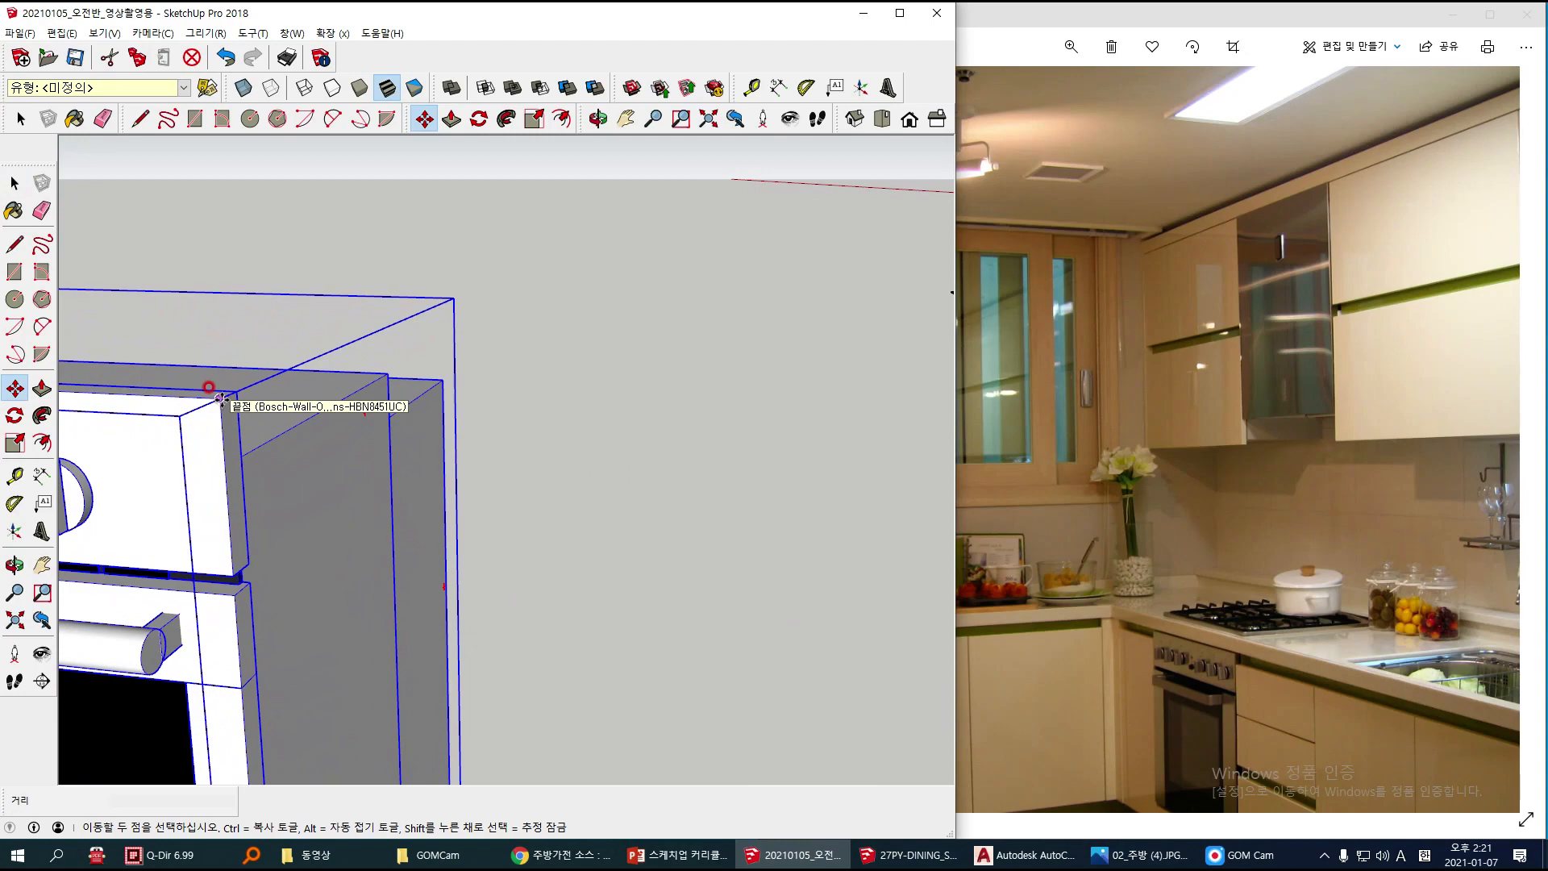
{"action": "left_click", "coordinate": [218, 399]}
{"action": "scroll", "coordinate": [217, 398], "scroll_direction": "down", "scroll_amount": 15}
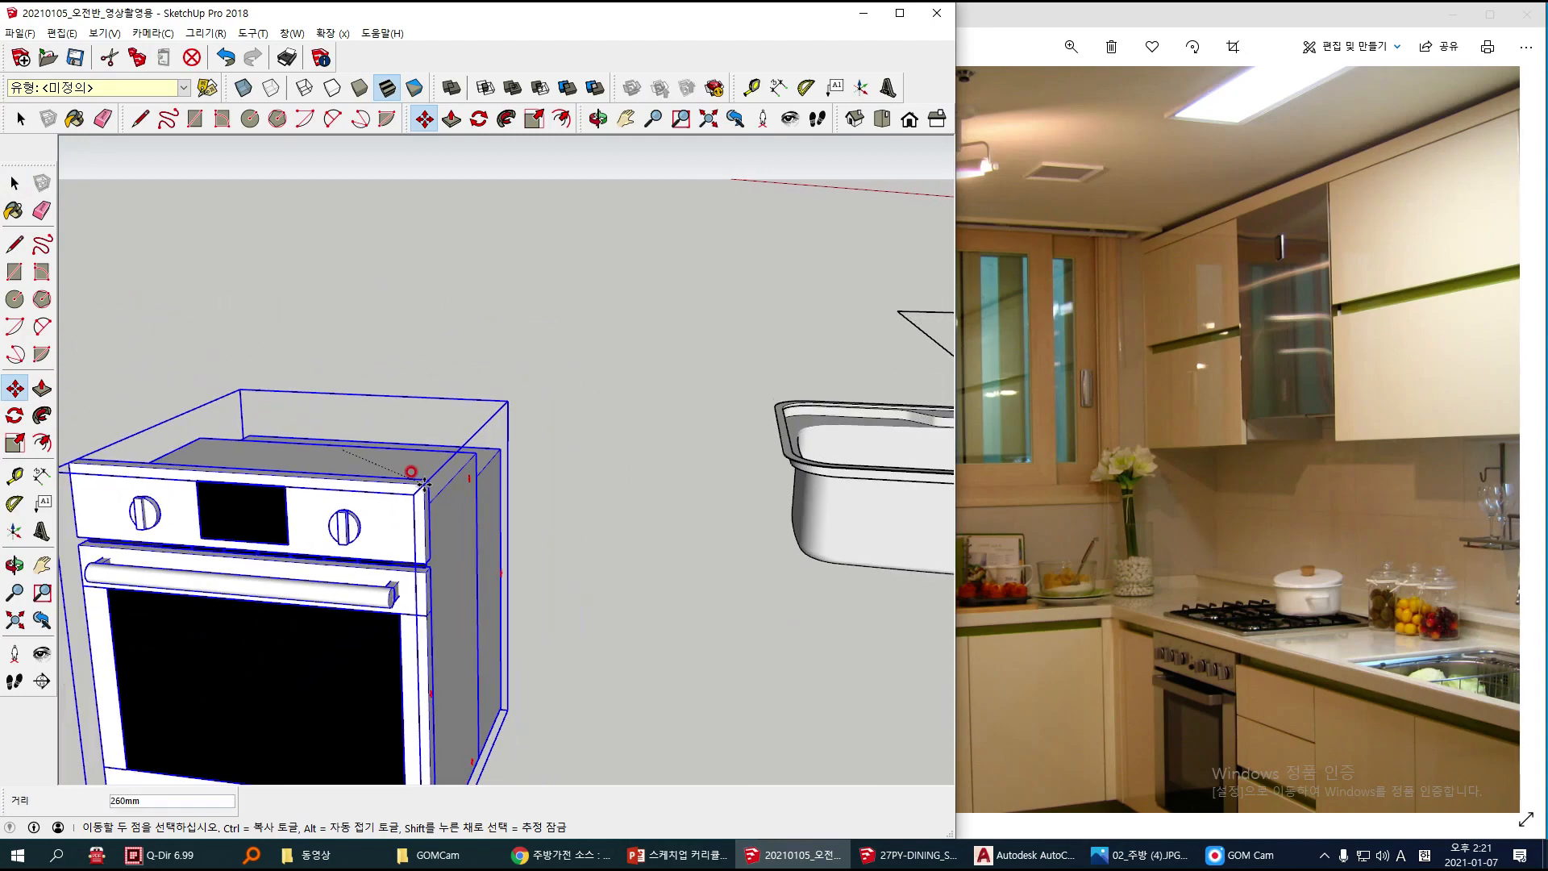
{"action": "scroll", "coordinate": [506, 493], "scroll_direction": "down", "scroll_amount": 3}
{"action": "middle_click_drag", "start_coordinate": [743, 515], "coordinate": [256, 409], "text": "shift"}
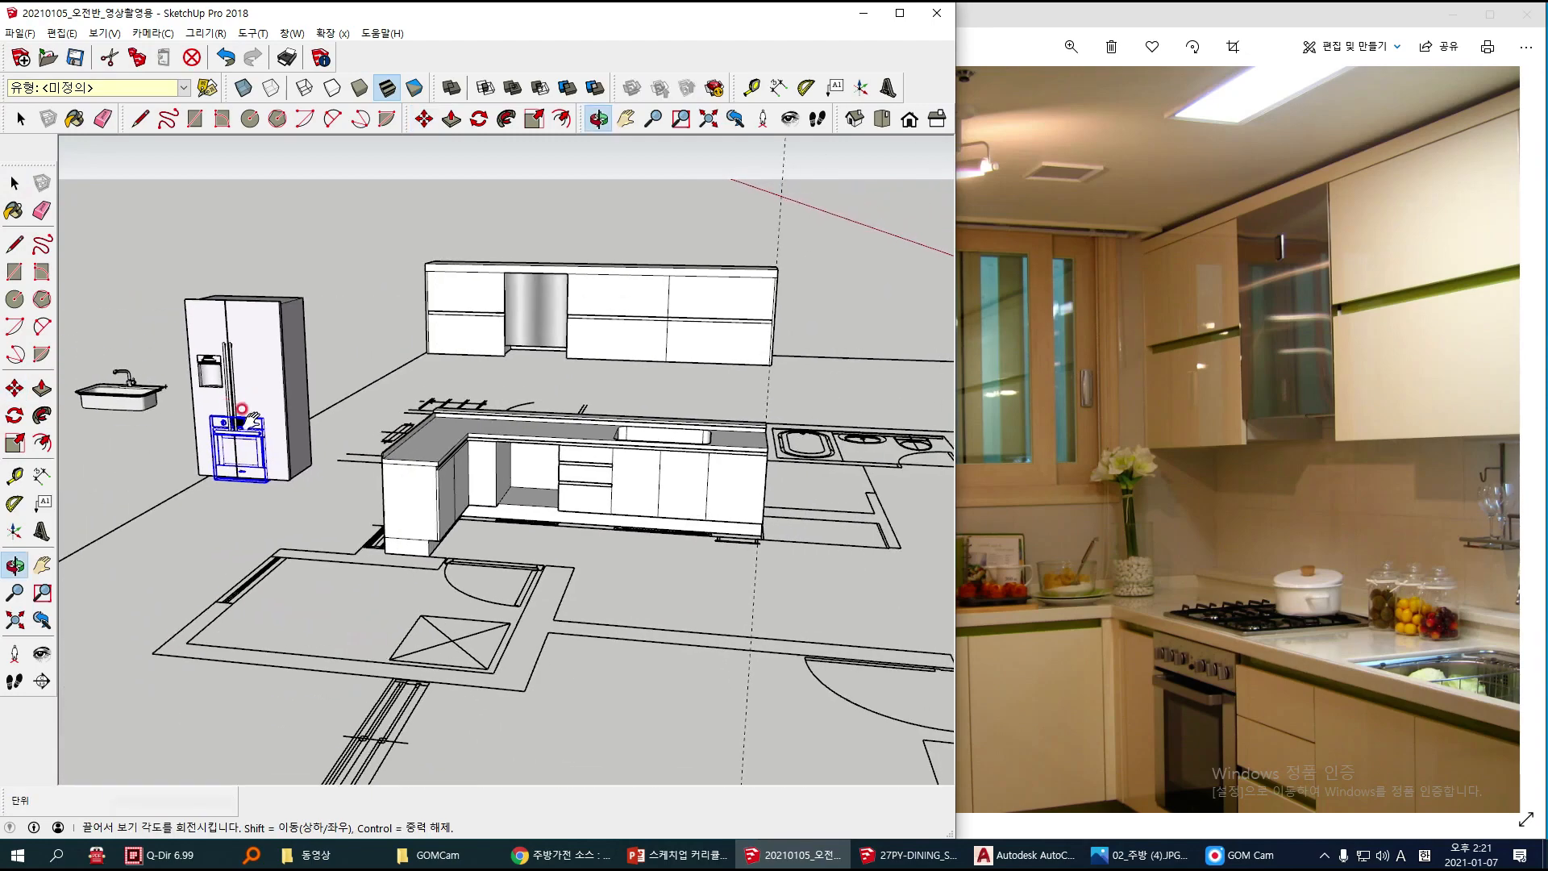
{"action": "scroll", "coordinate": [516, 457], "scroll_direction": "up", "scroll_amount": 6}
{"action": "scroll", "coordinate": [551, 437], "scroll_direction": "up", "scroll_amount": 6}
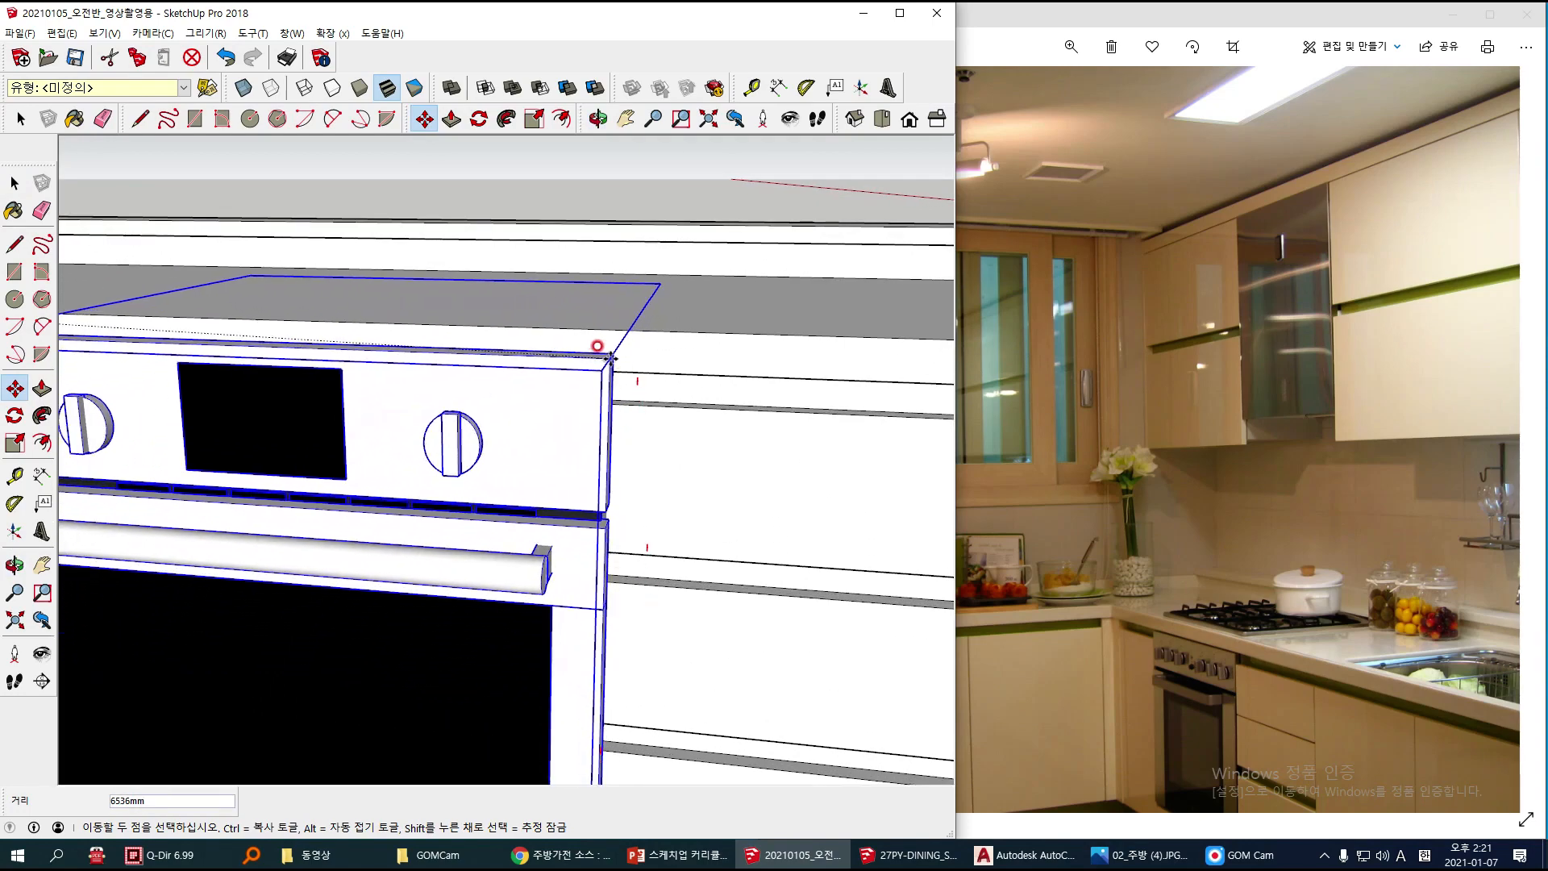
{"action": "left_click", "coordinate": [532, 428]}
Step: Snap the oven's upper front corner to the top corner of the cabinet bay beside the drawers and check the fit
{"action": "middle_click_drag", "start_coordinate": [619, 440], "coordinate": [404, 423]}
{"action": "scroll", "coordinate": [404, 423], "scroll_direction": "up", "scroll_amount": 2}
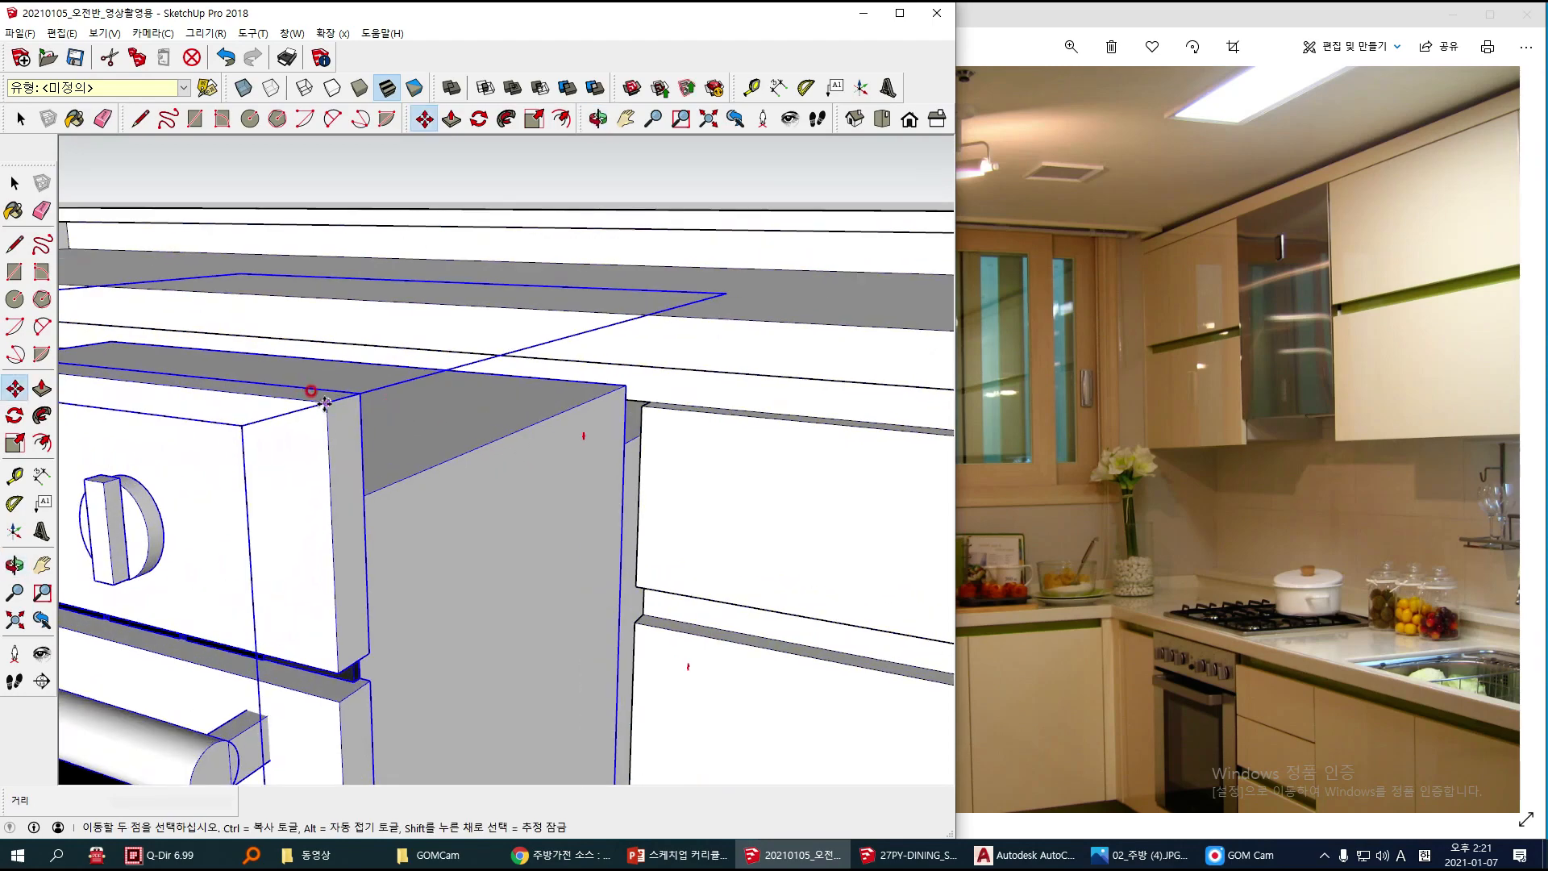
{"action": "left_click", "coordinate": [325, 402]}
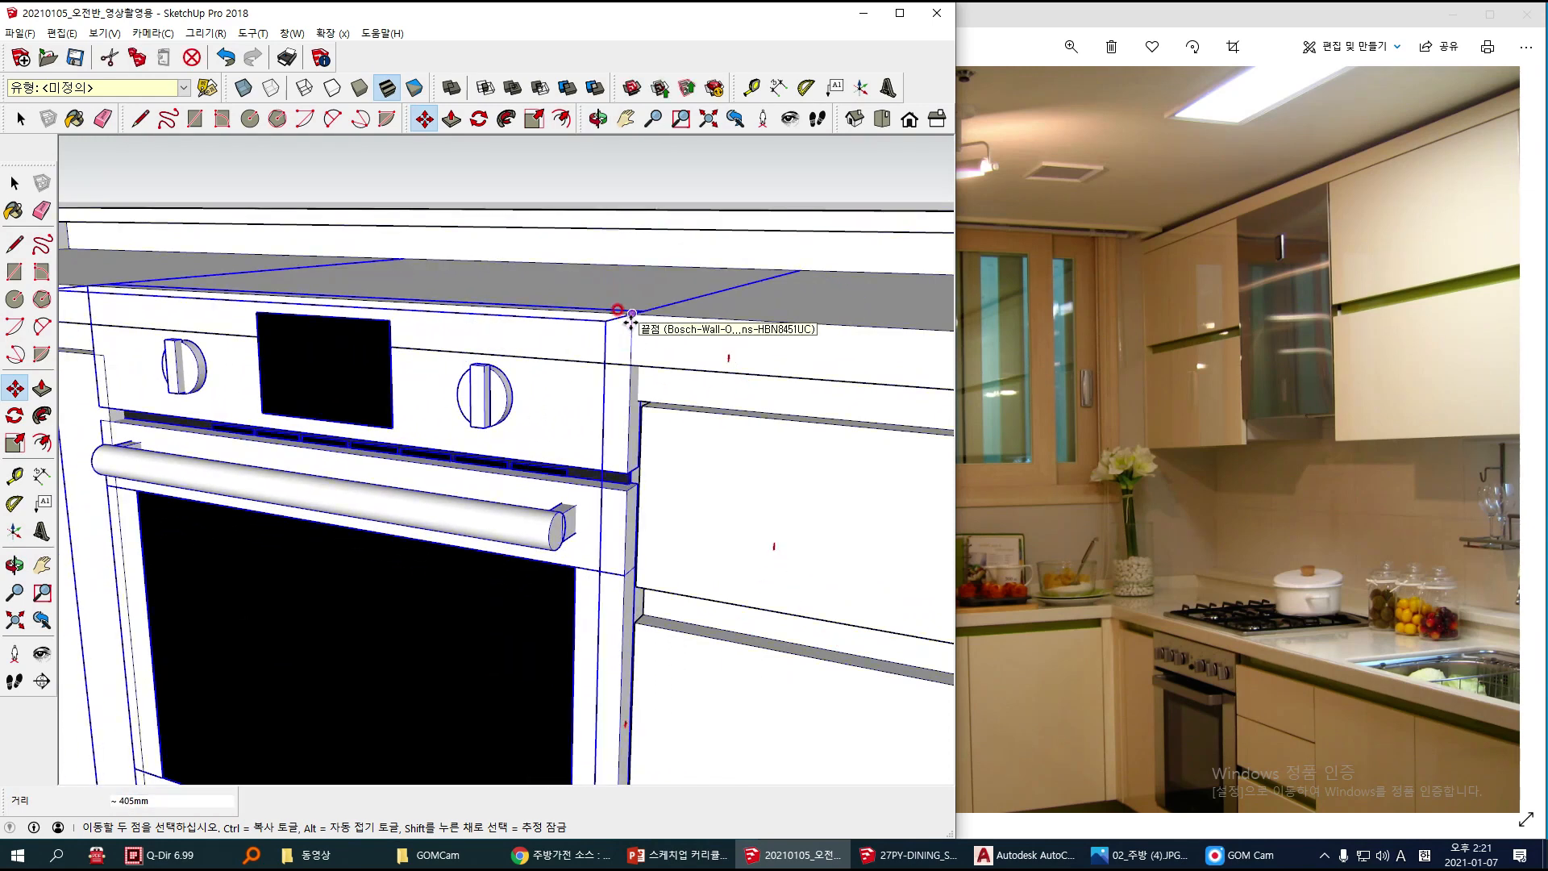
{"action": "left_click", "coordinate": [641, 406]}
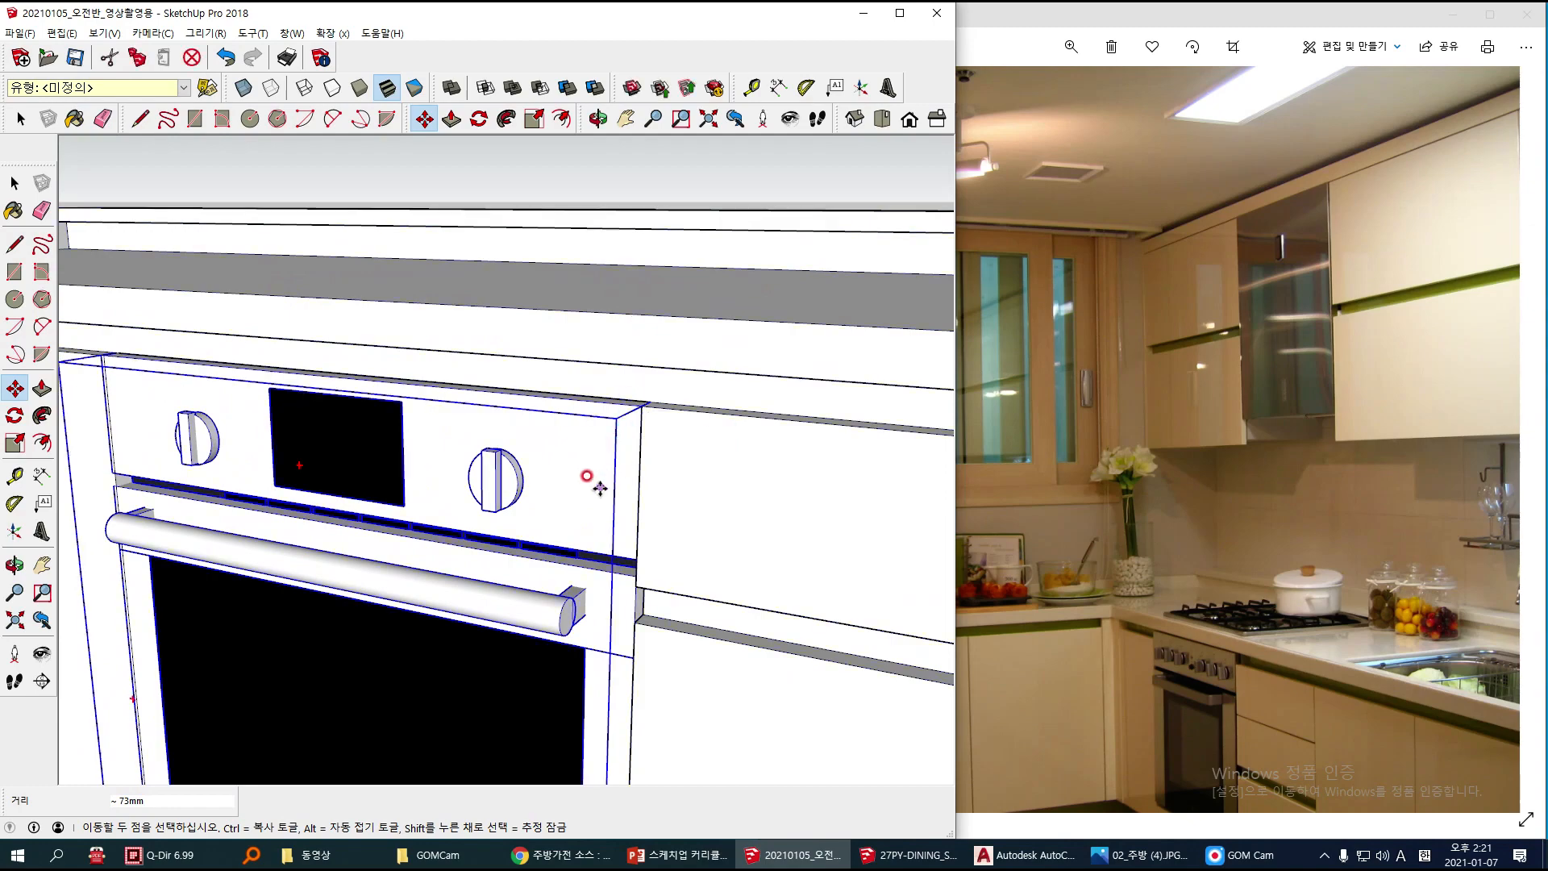
{"action": "scroll", "coordinate": [597, 488], "scroll_direction": "down", "scroll_amount": 2}
{"action": "middle_click_drag", "start_coordinate": [597, 491], "coordinate": [586, 534]}
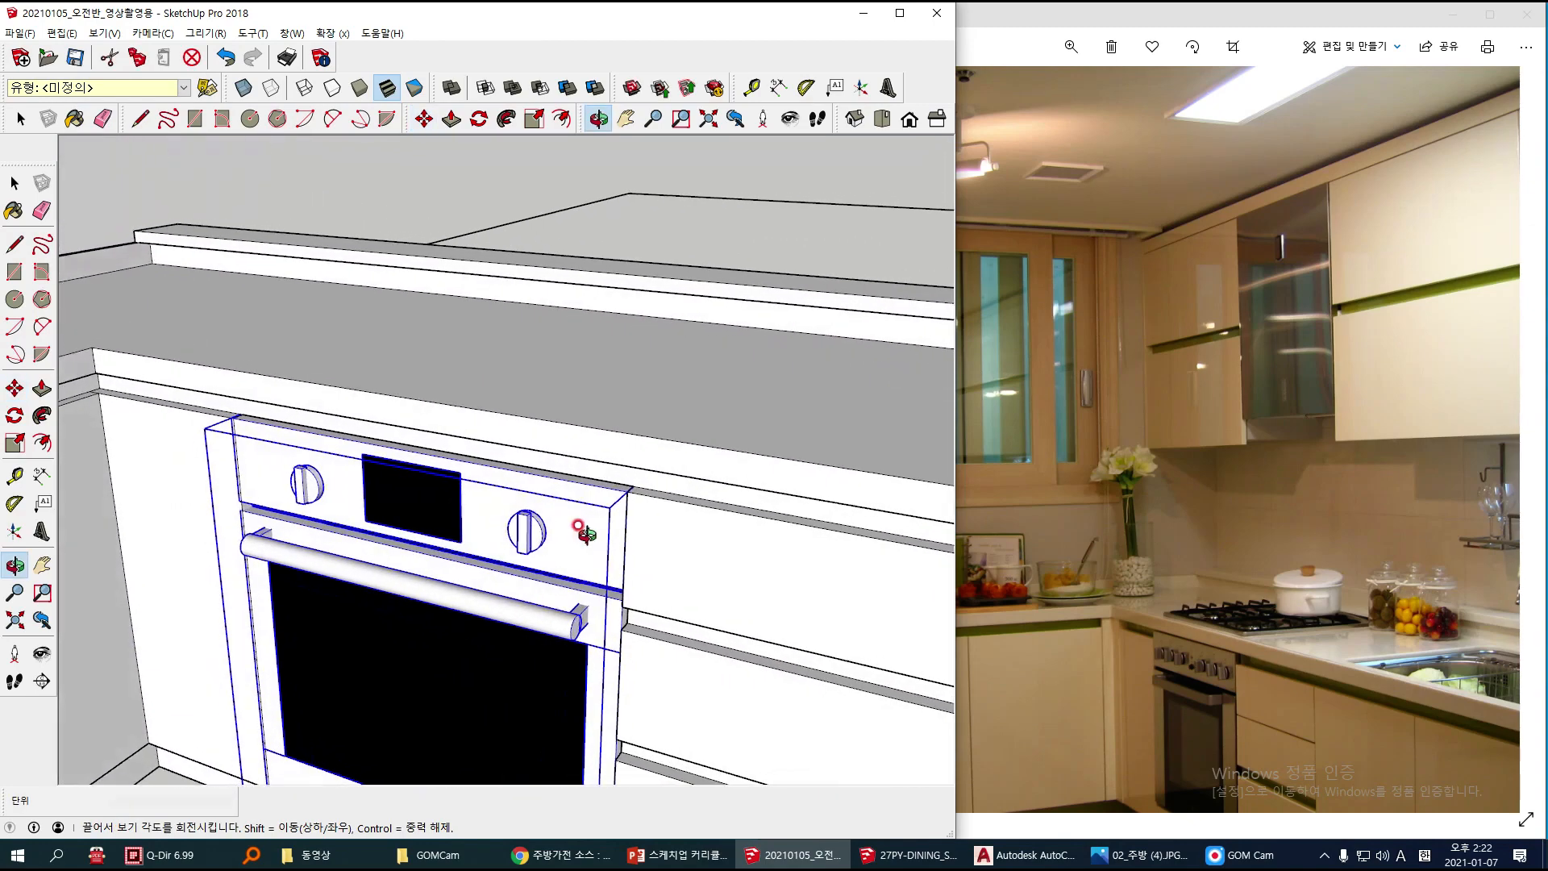
{"action": "scroll", "coordinate": [313, 544], "scroll_direction": "down", "scroll_amount": 1}
{"action": "middle_click_drag", "start_coordinate": [313, 544], "coordinate": [488, 510]}
{"action": "scroll", "coordinate": [465, 523], "scroll_direction": "down", "scroll_amount": 2}
{"action": "middle_click_drag", "start_coordinate": [430, 646], "coordinate": [424, 704]}
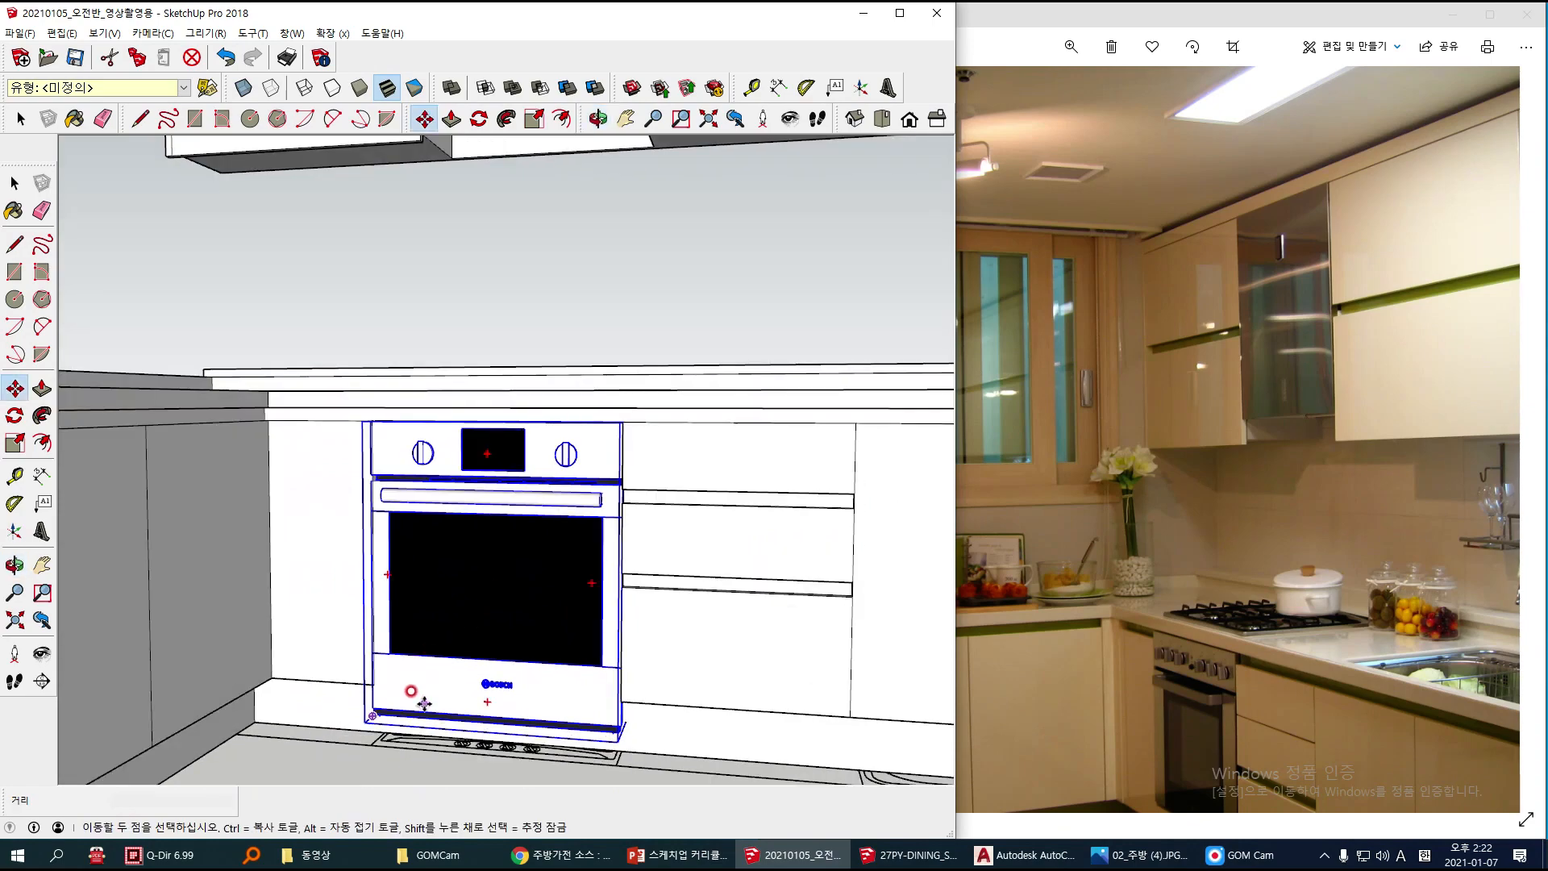
{"action": "scroll", "coordinate": [432, 637], "scroll_direction": "down", "scroll_amount": 1}
{"action": "key", "text": "space"}
{"action": "scroll", "coordinate": [520, 549], "scroll_direction": "down", "scroll_amount": 3}
{"action": "middle_click_drag", "start_coordinate": [517, 491], "coordinate": [500, 510]}
{"action": "scroll", "coordinate": [533, 510], "scroll_direction": "down", "scroll_amount": 3}
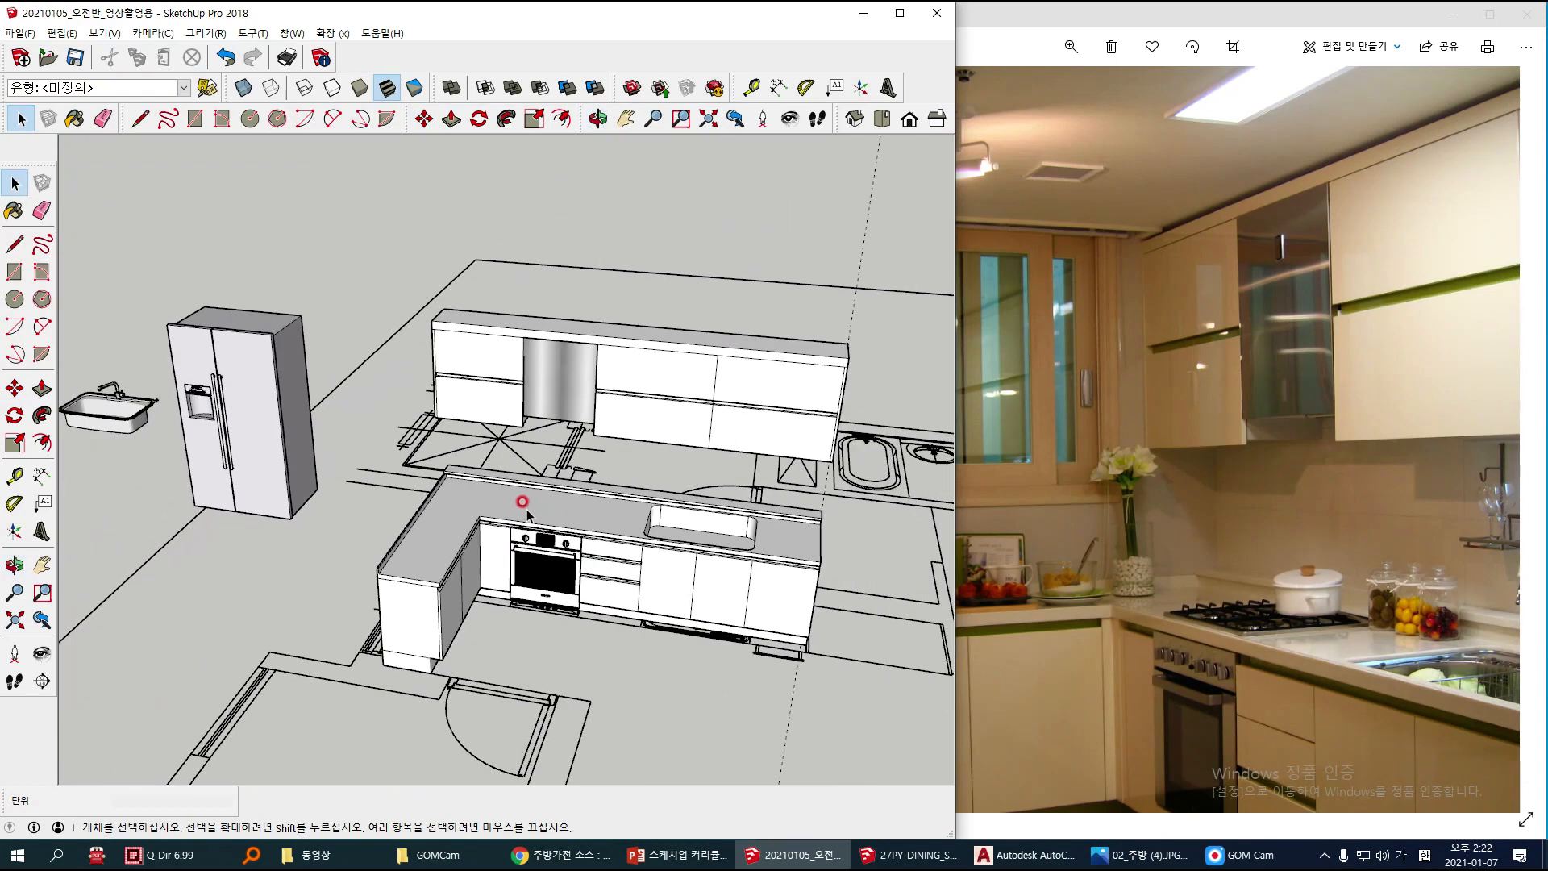
Step: Move the black cooktop about 7500 mm onto the countertop above the oven
{"action": "middle_click_drag", "start_coordinate": [166, 437], "coordinate": [170, 439]}
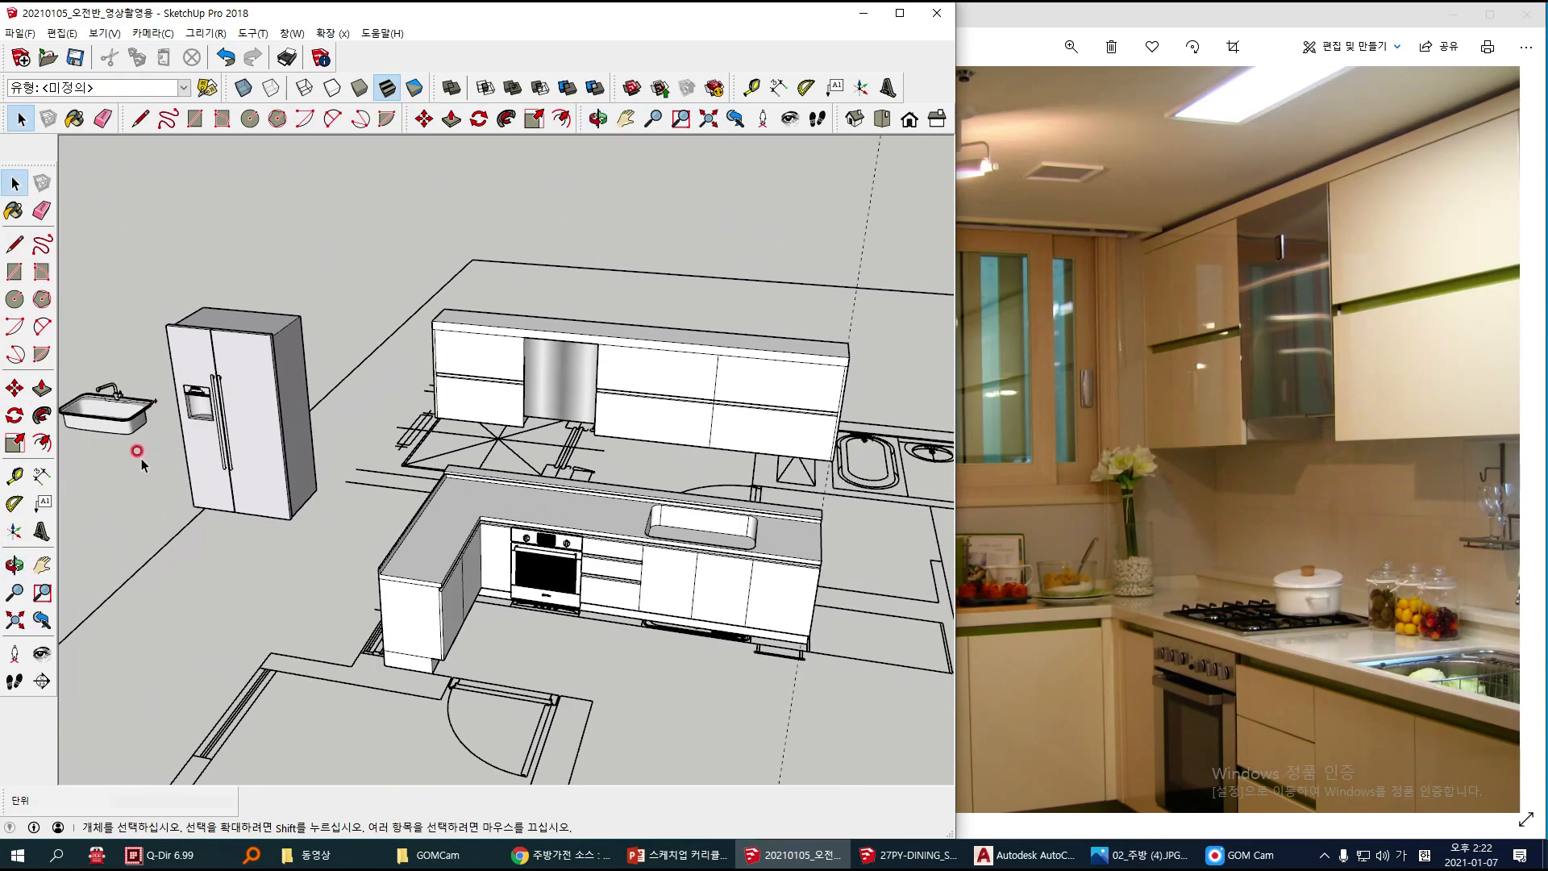
{"action": "key", "text": "m"}
{"action": "scroll", "coordinate": [121, 420], "scroll_direction": "down", "scroll_amount": 3}
{"action": "scroll", "coordinate": [348, 456], "scroll_direction": "up", "scroll_amount": 6}
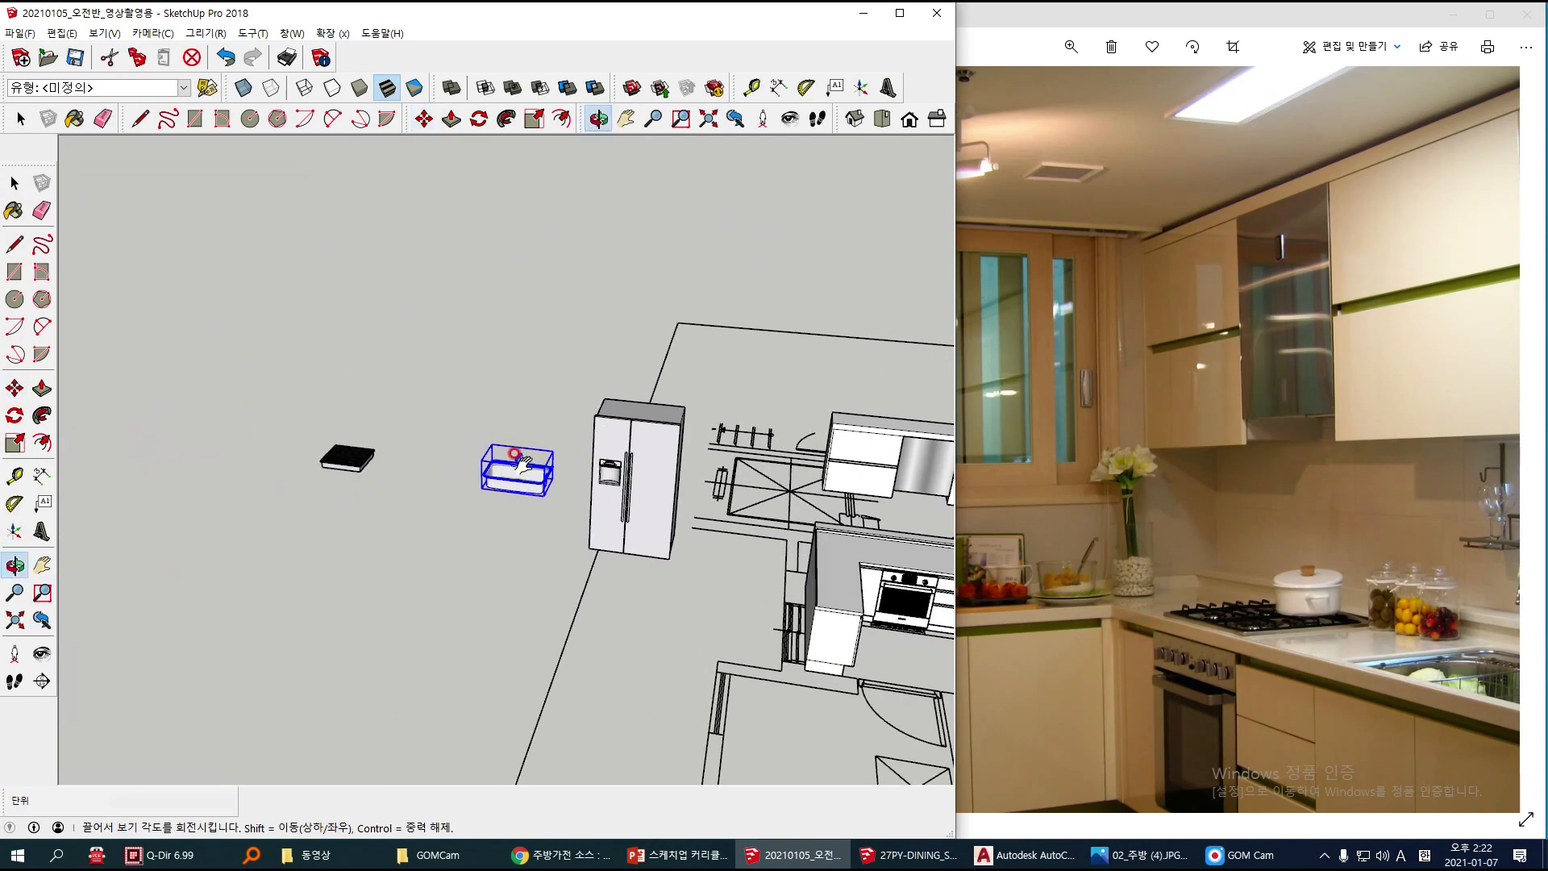
{"action": "scroll", "coordinate": [355, 457], "scroll_direction": "up", "scroll_amount": 5}
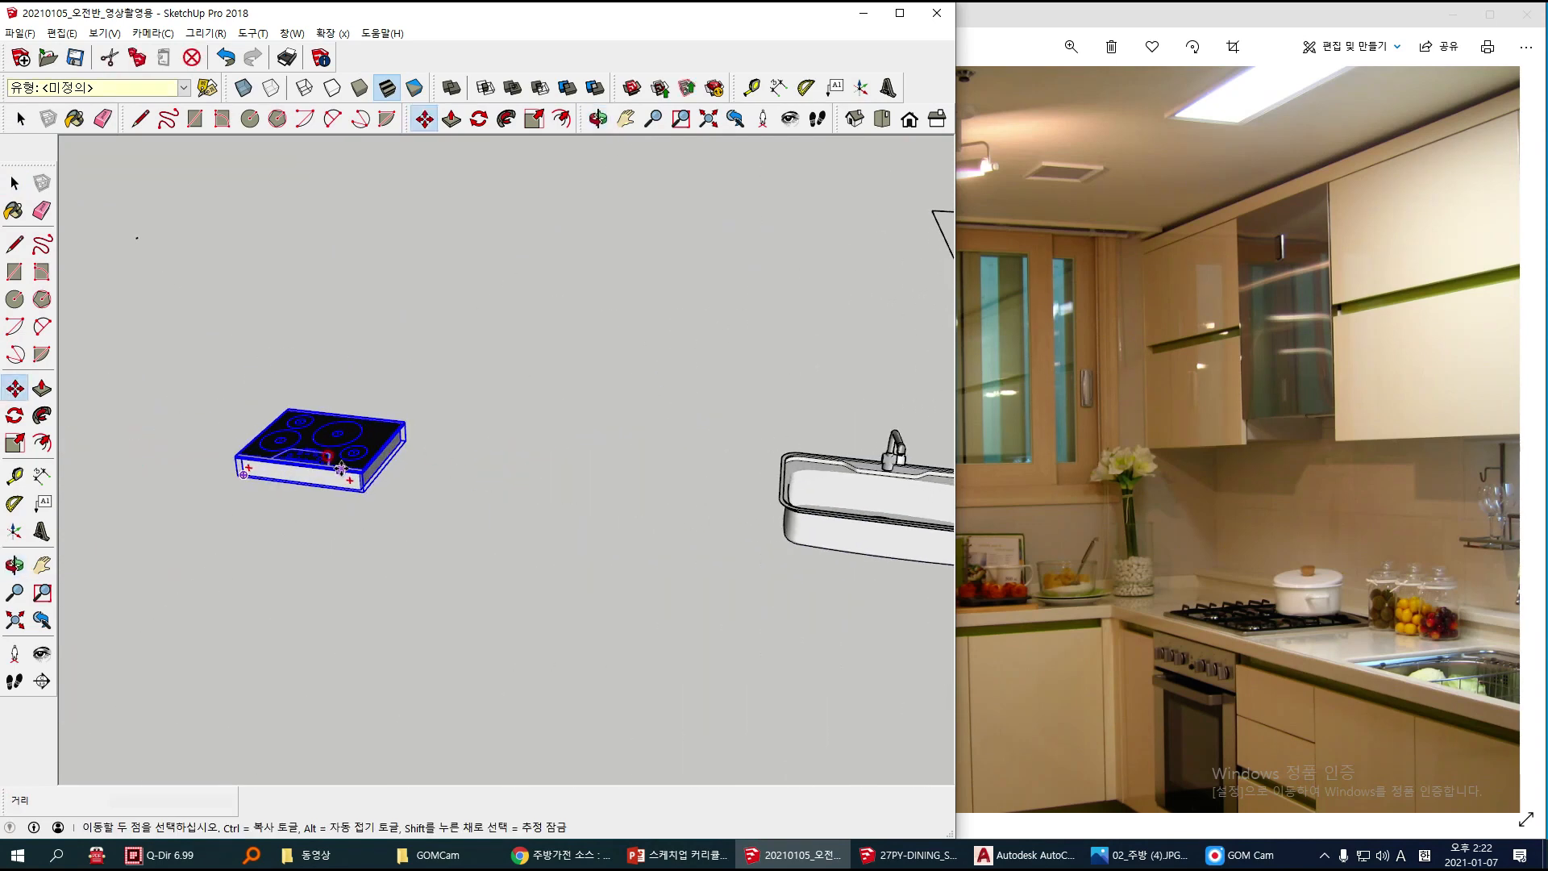
{"action": "left_click", "coordinate": [370, 476]}
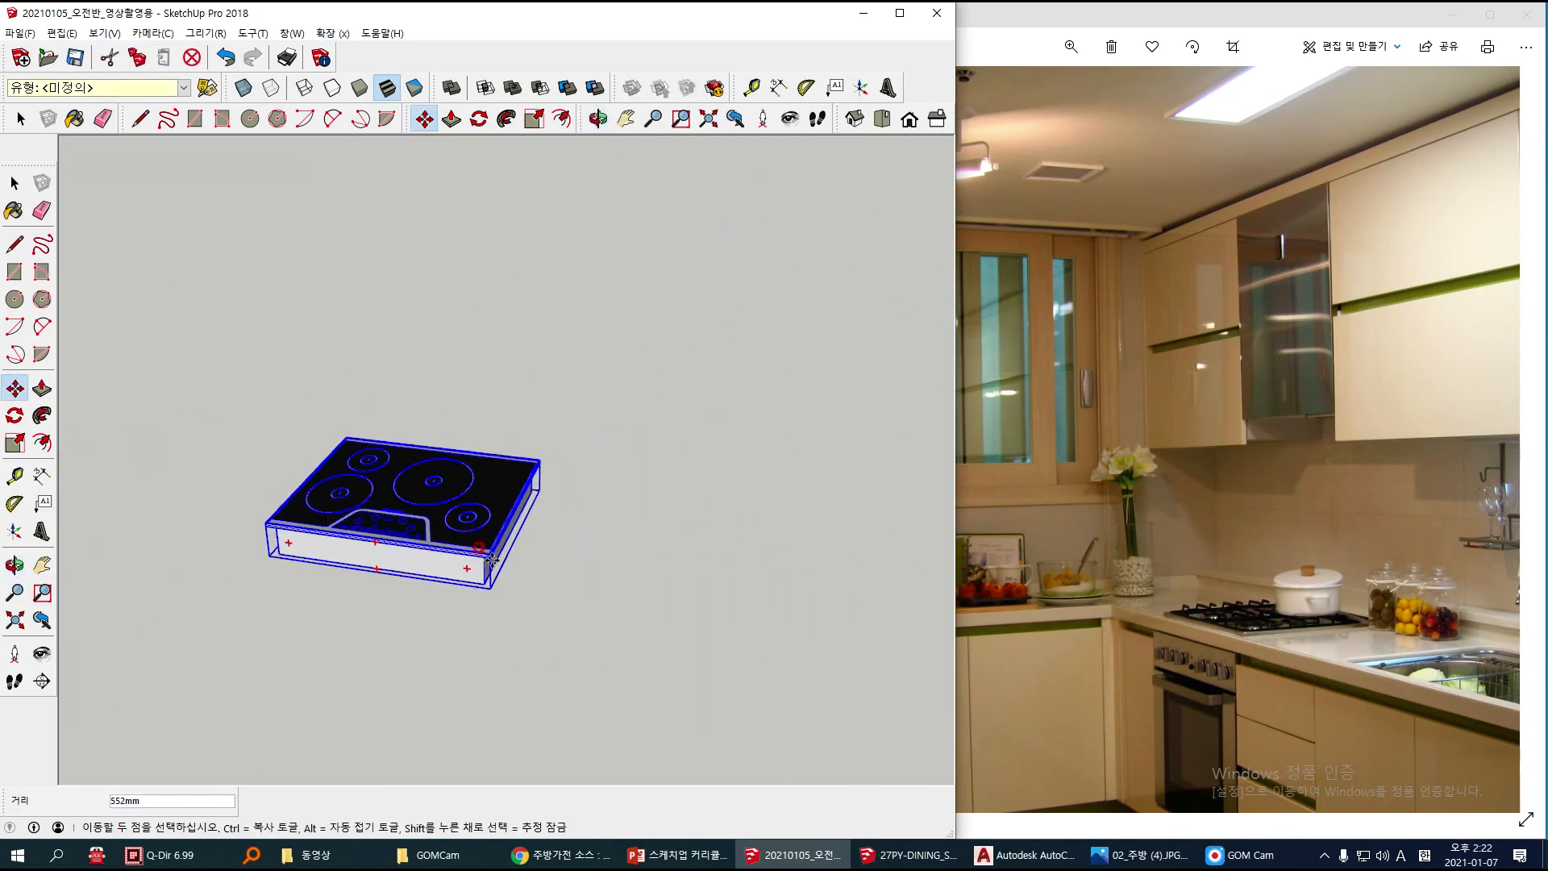
{"action": "scroll", "coordinate": [516, 556], "scroll_direction": "down", "scroll_amount": 6}
{"action": "middle_click_drag", "start_coordinate": [712, 584], "coordinate": [269, 532], "text": "shift"}
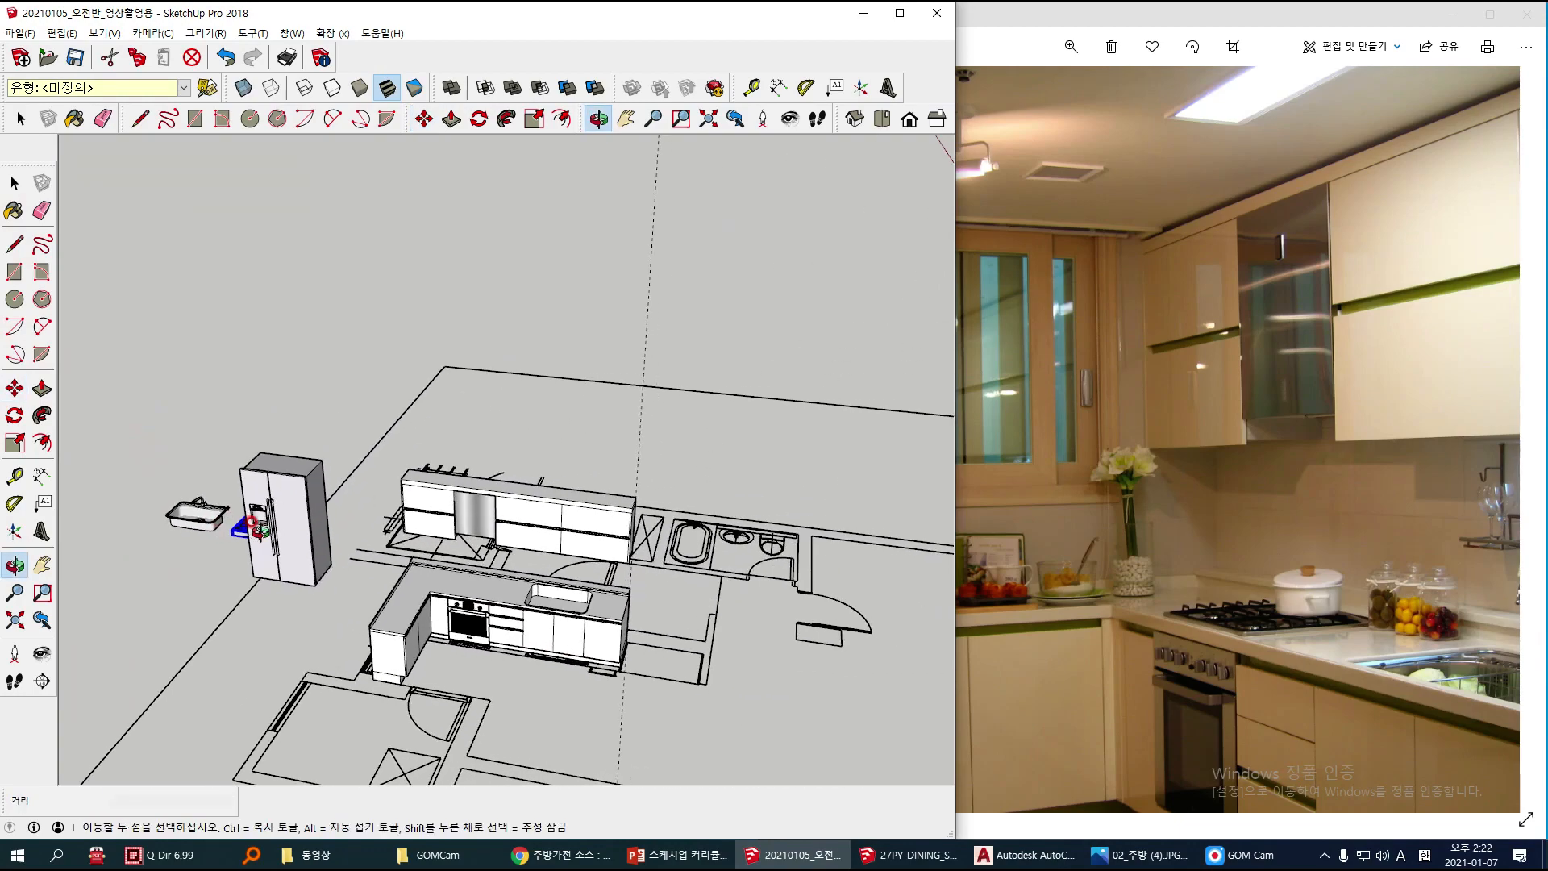
{"action": "scroll", "coordinate": [476, 593], "scroll_direction": "up", "scroll_amount": 8}
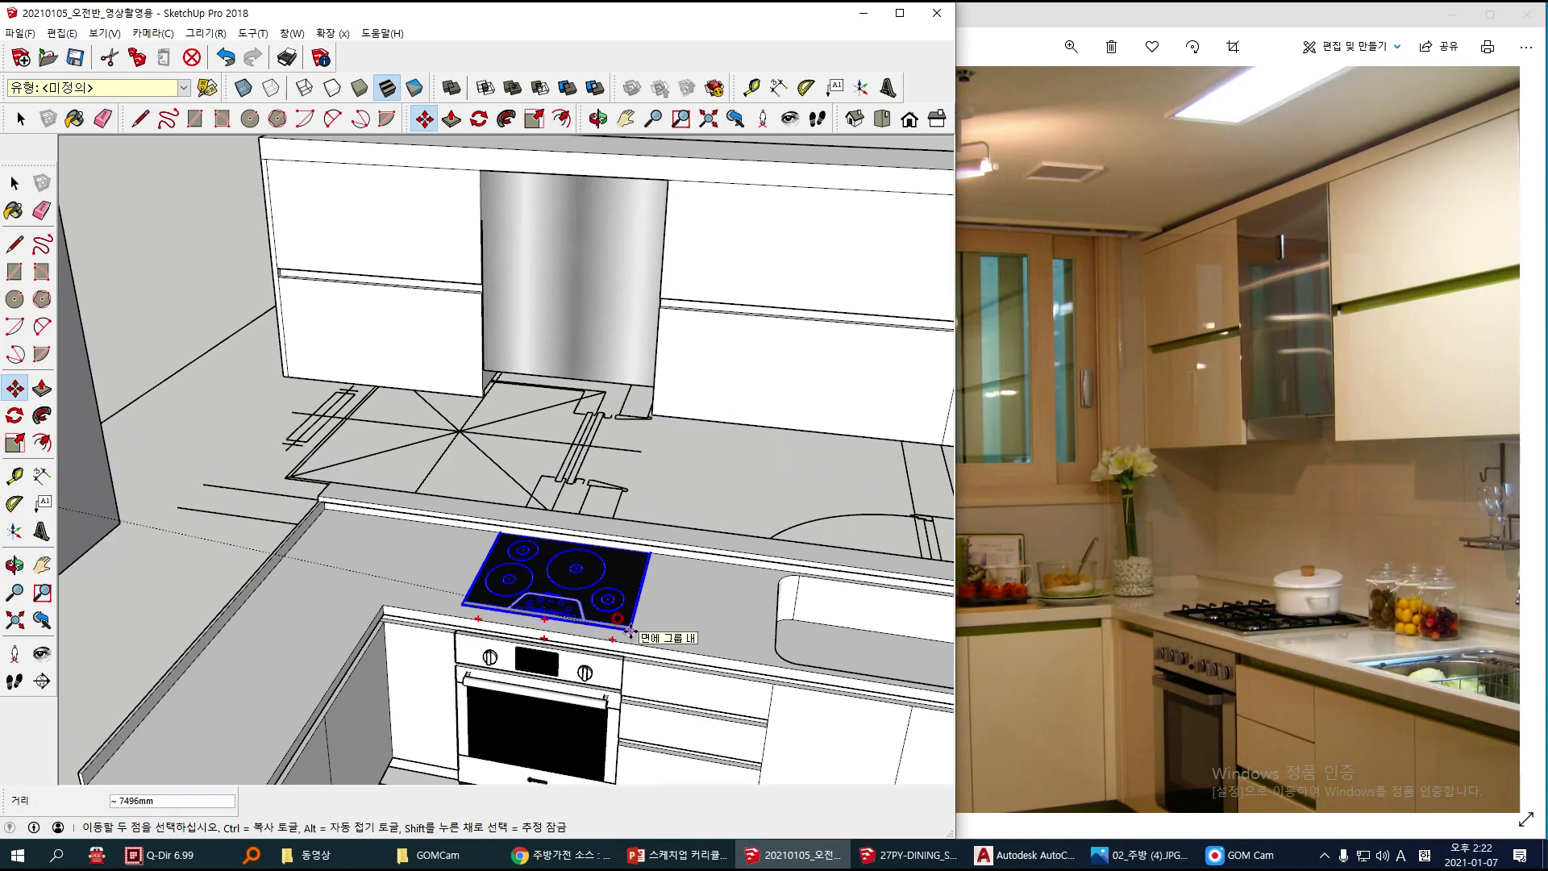
{"action": "left_click", "coordinate": [628, 634]}
{"action": "key", "text": "space"}
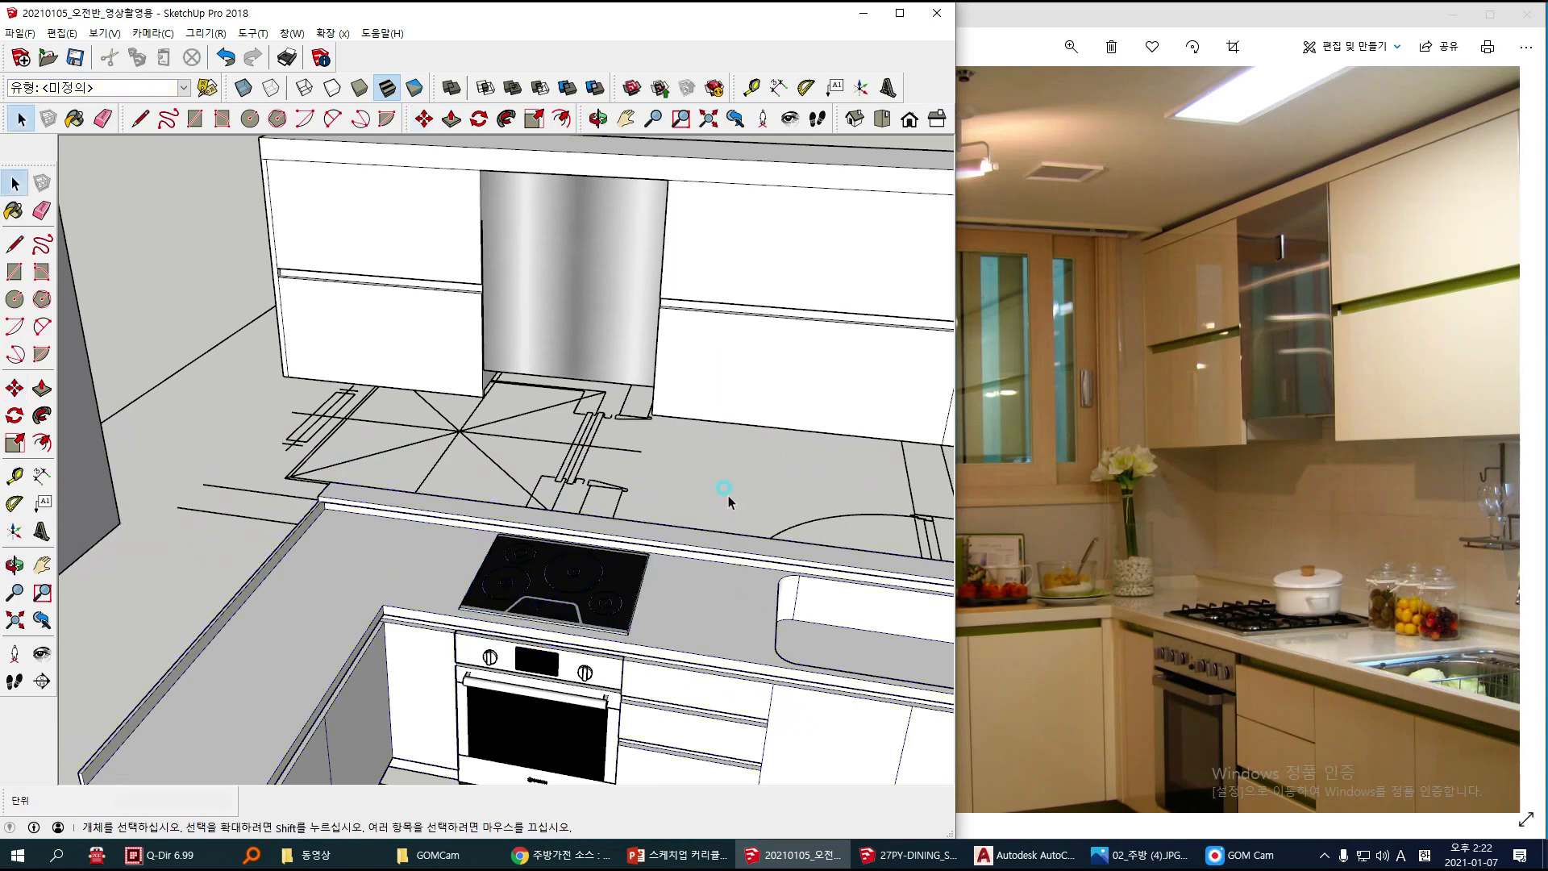
Step: Select the stainless range hood for scaling and turn on the display of back edges
{"action": "scroll", "coordinate": [439, 442], "scroll_direction": "up", "scroll_amount": 8}
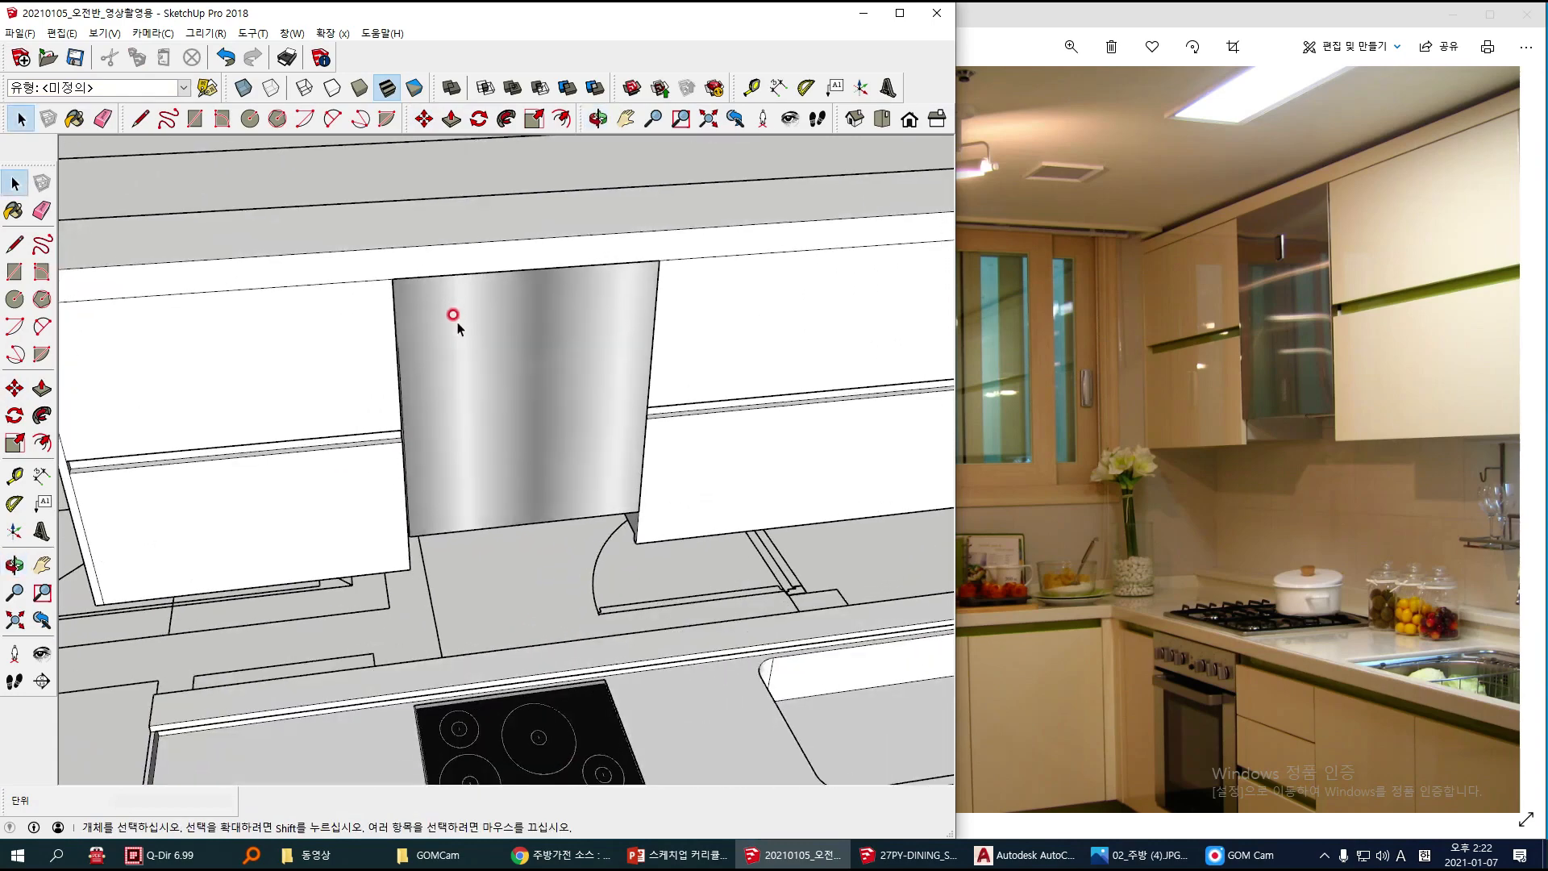
{"action": "scroll", "coordinate": [452, 322], "scroll_direction": "up", "scroll_amount": 2}
{"action": "left_click", "coordinate": [373, 463]}
{"action": "scroll", "coordinate": [373, 346], "scroll_direction": "up", "scroll_amount": 3}
{"action": "scroll", "coordinate": [352, 468], "scroll_direction": "up", "scroll_amount": 2}
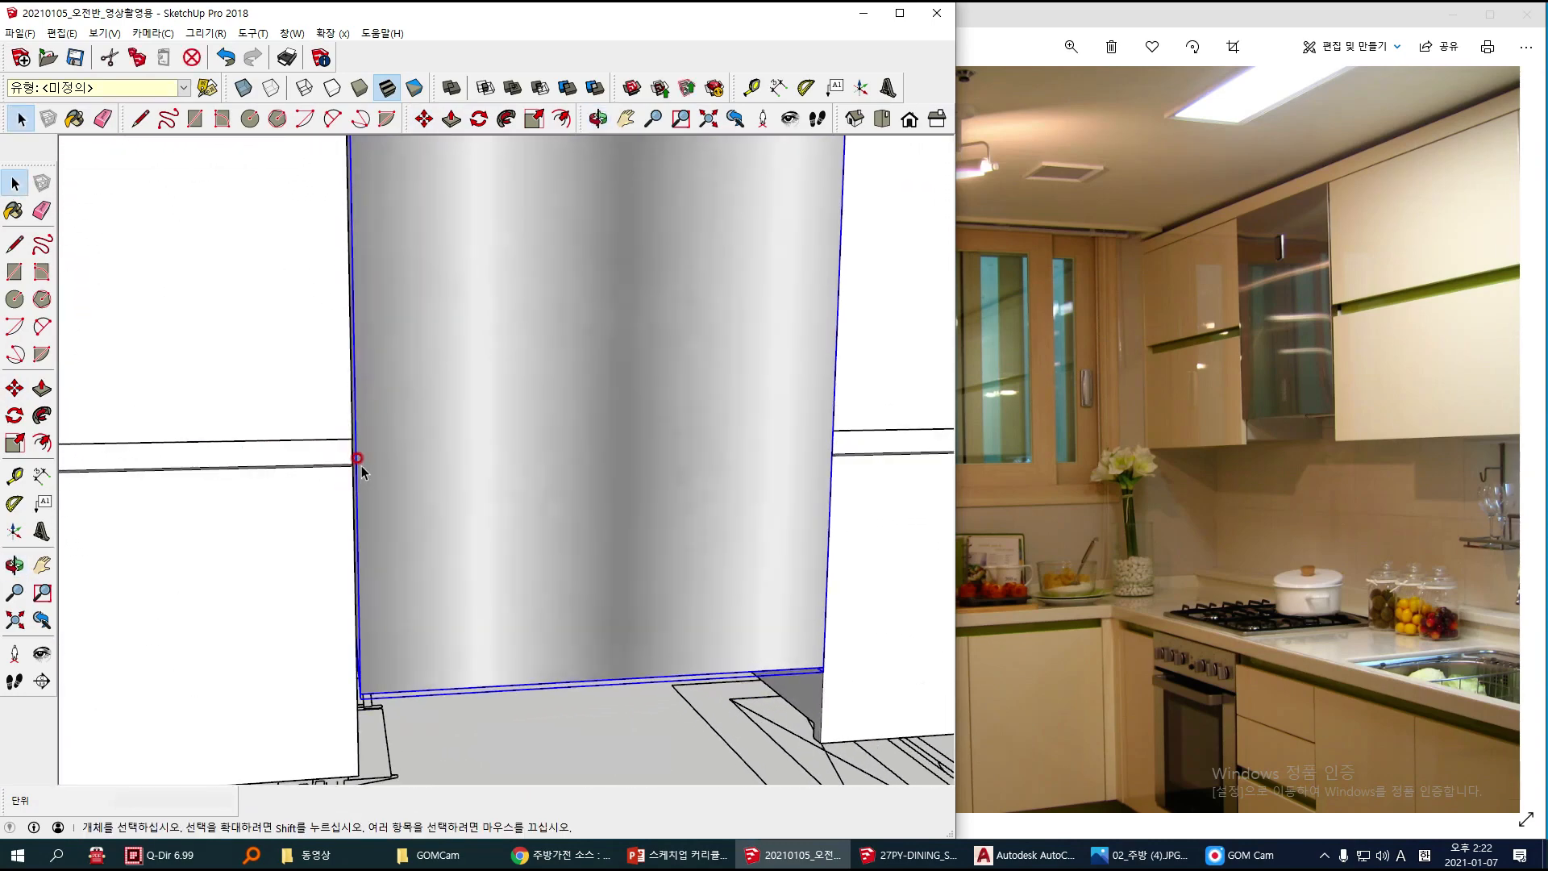
{"action": "left_click", "coordinate": [16, 444]}
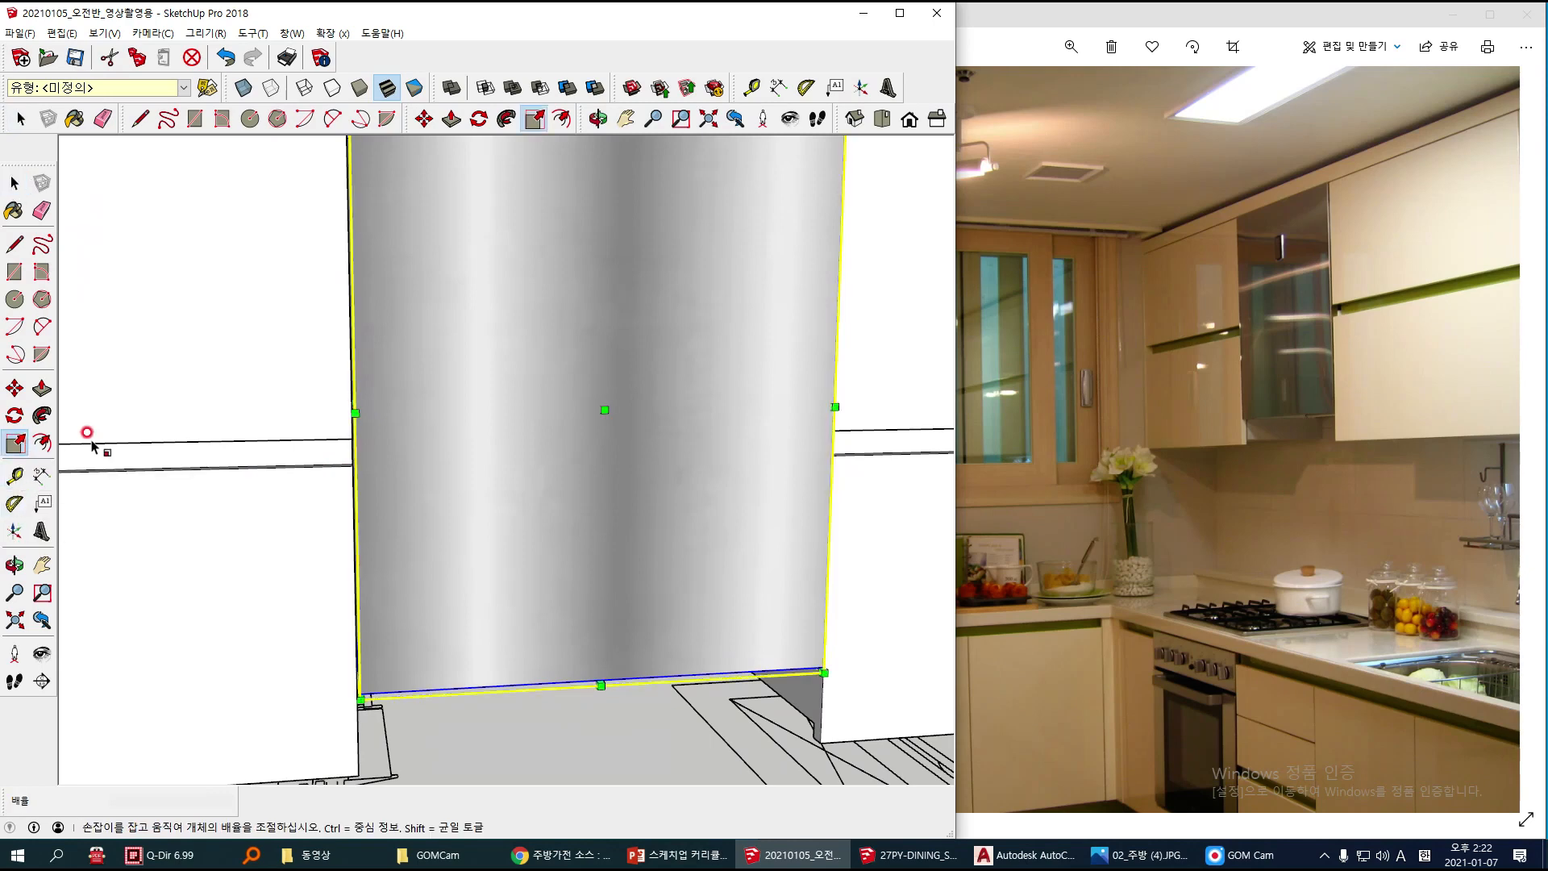
{"action": "scroll", "coordinate": [166, 421], "scroll_direction": "down", "scroll_amount": 4}
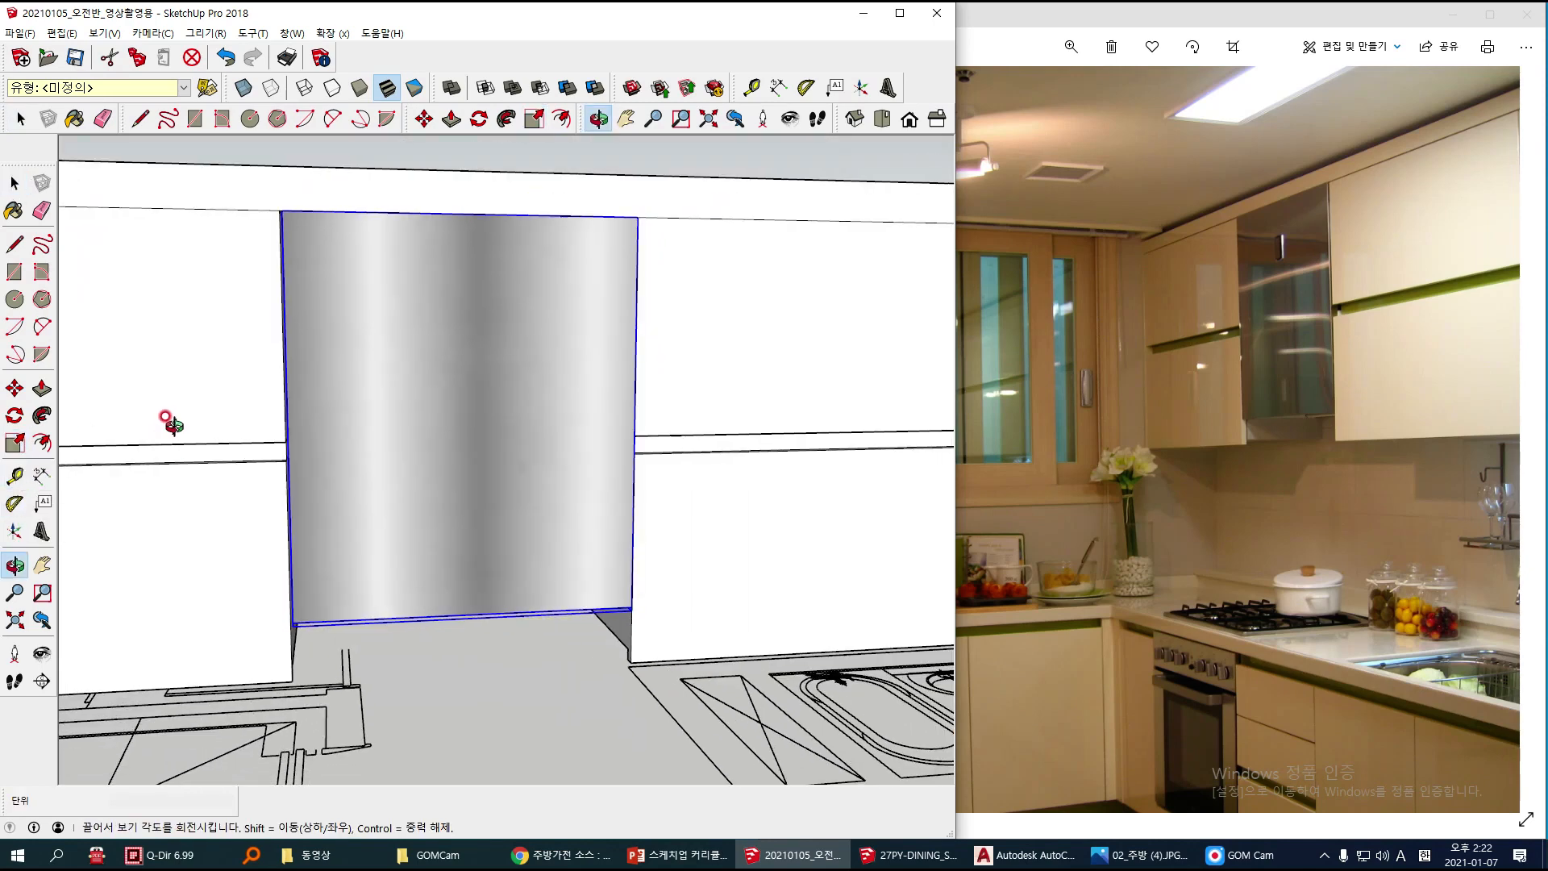
{"action": "left_click", "coordinate": [270, 96]}
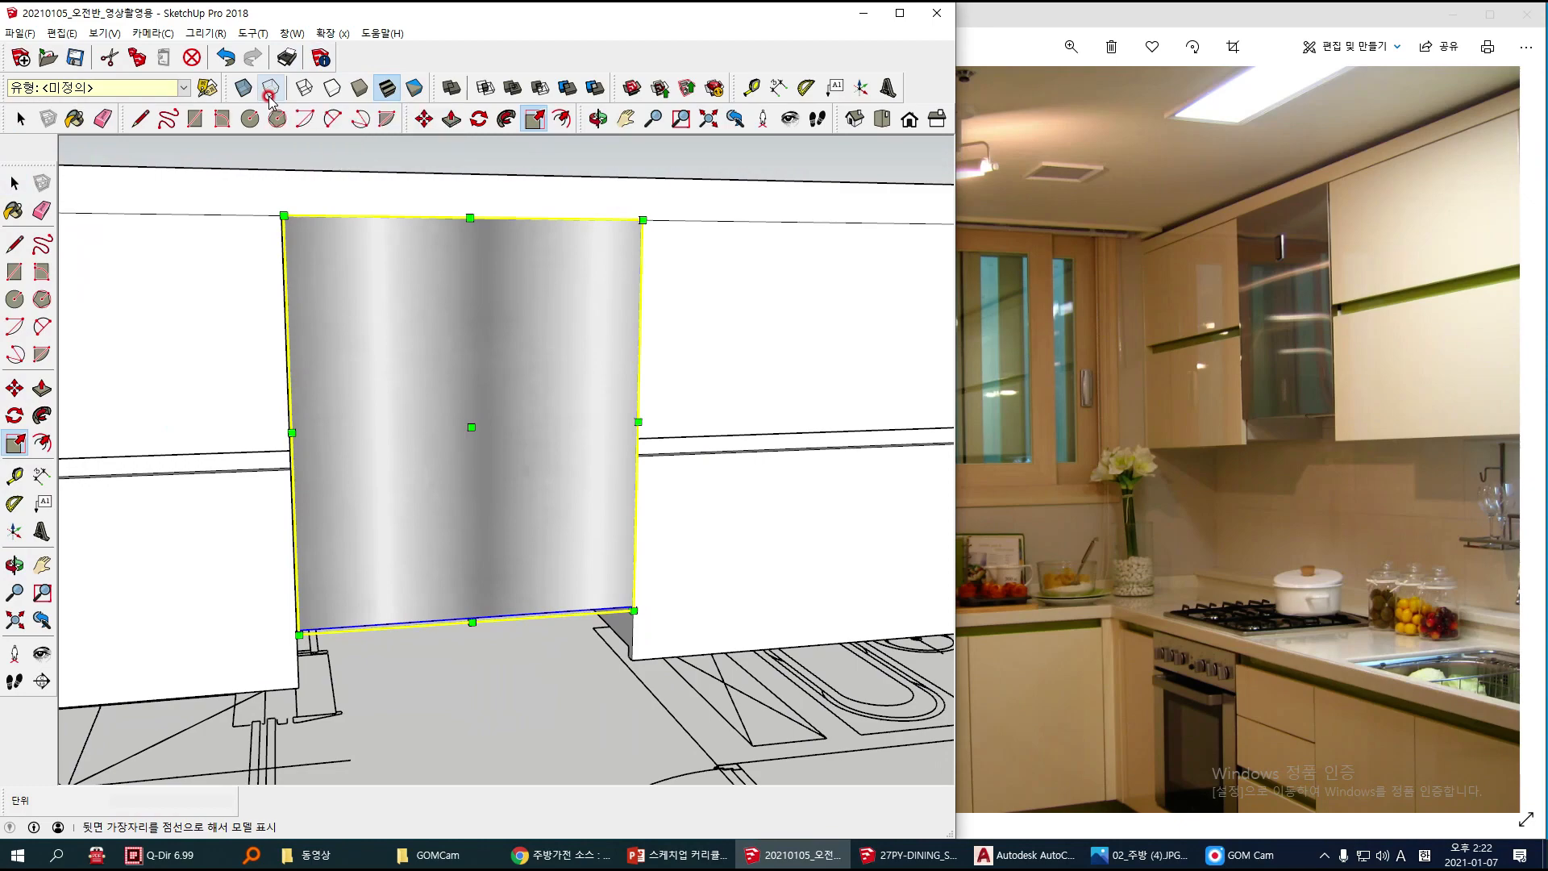
{"action": "middle_click_drag", "start_coordinate": [321, 460], "coordinate": [407, 500]}
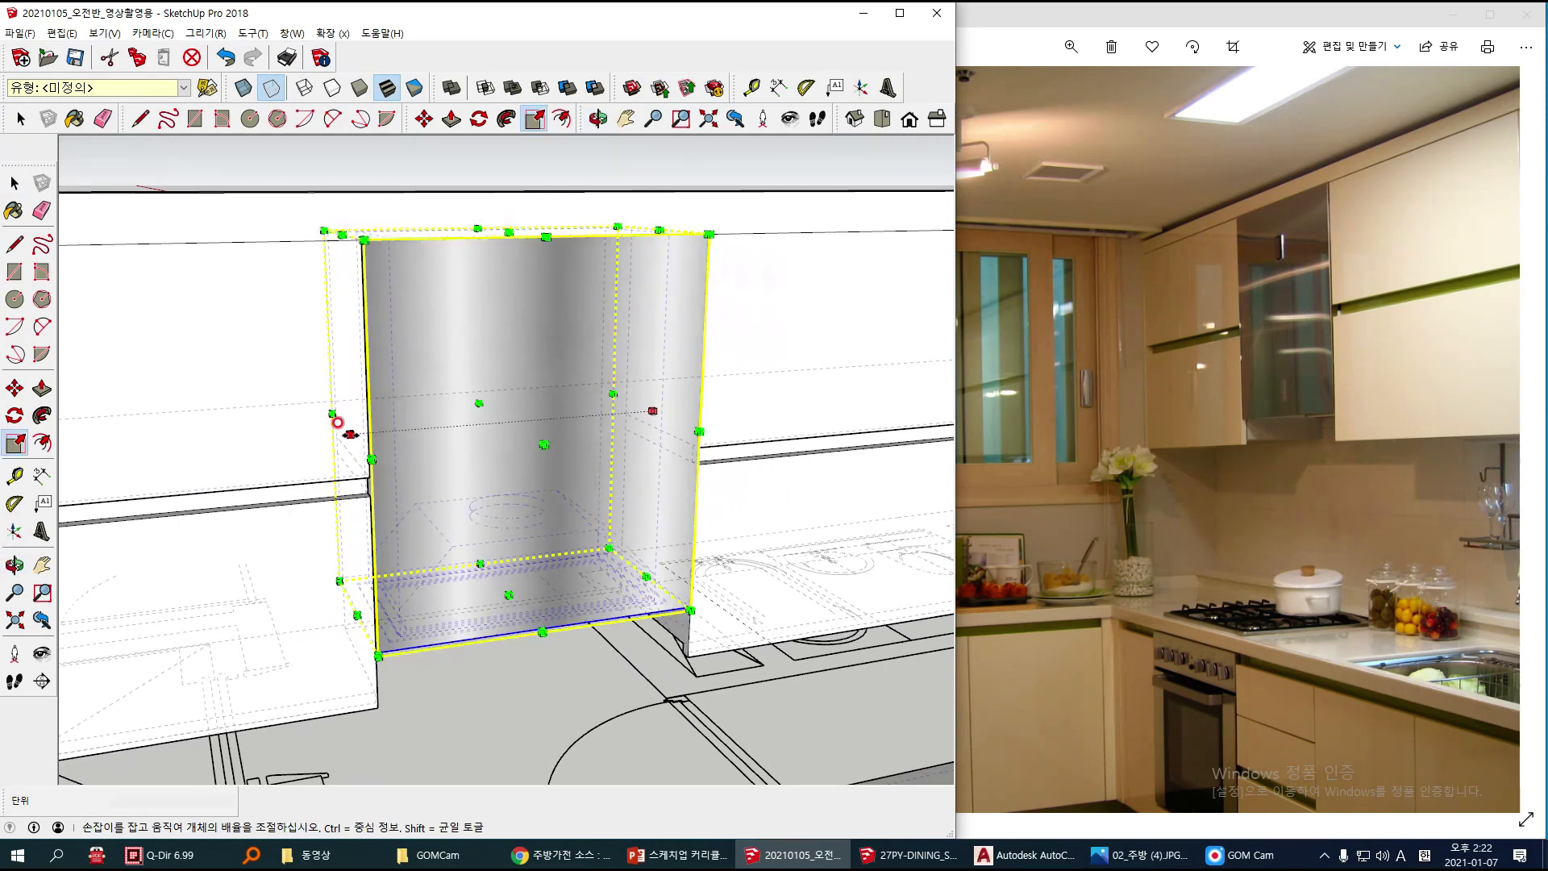
{"action": "mouse_move", "coordinate": [349, 434]}
{"action": "left_mouse_down"}
{"action": "mouse_move", "coordinate": [231, 435]}
{"action": "mouse_move", "coordinate": [349, 435]}
{"action": "left_mouse_up"}
{"action": "left_click_drag", "start_coordinate": [506, 593], "coordinate": [499, 543]}
{"action": "key", "text": "Escape"}
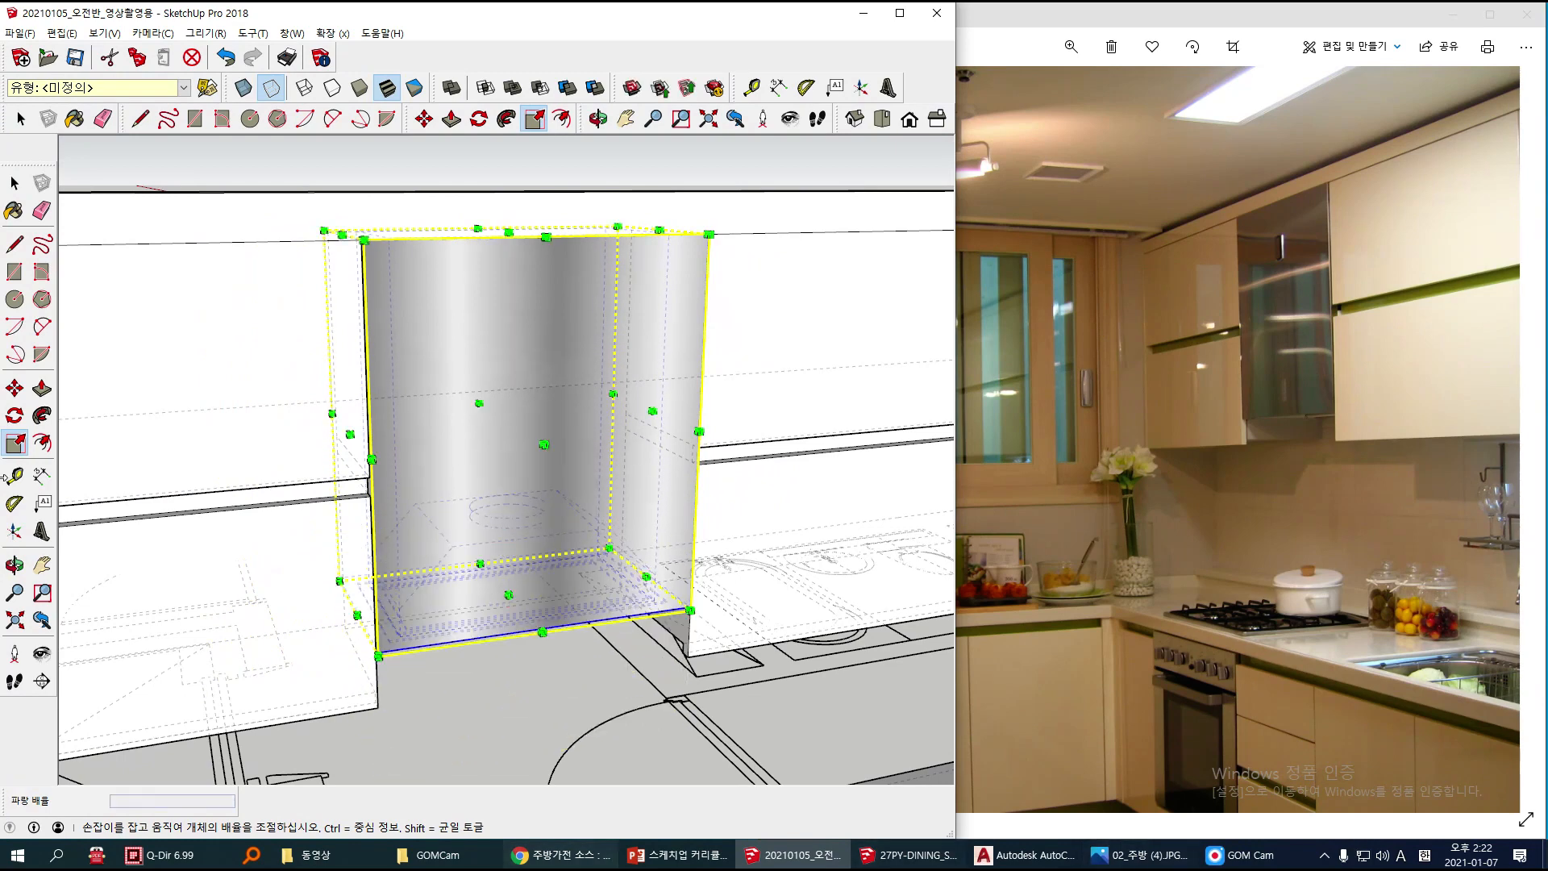
{"action": "left_click_drag", "start_coordinate": [689, 605], "coordinate": [727, 636]}
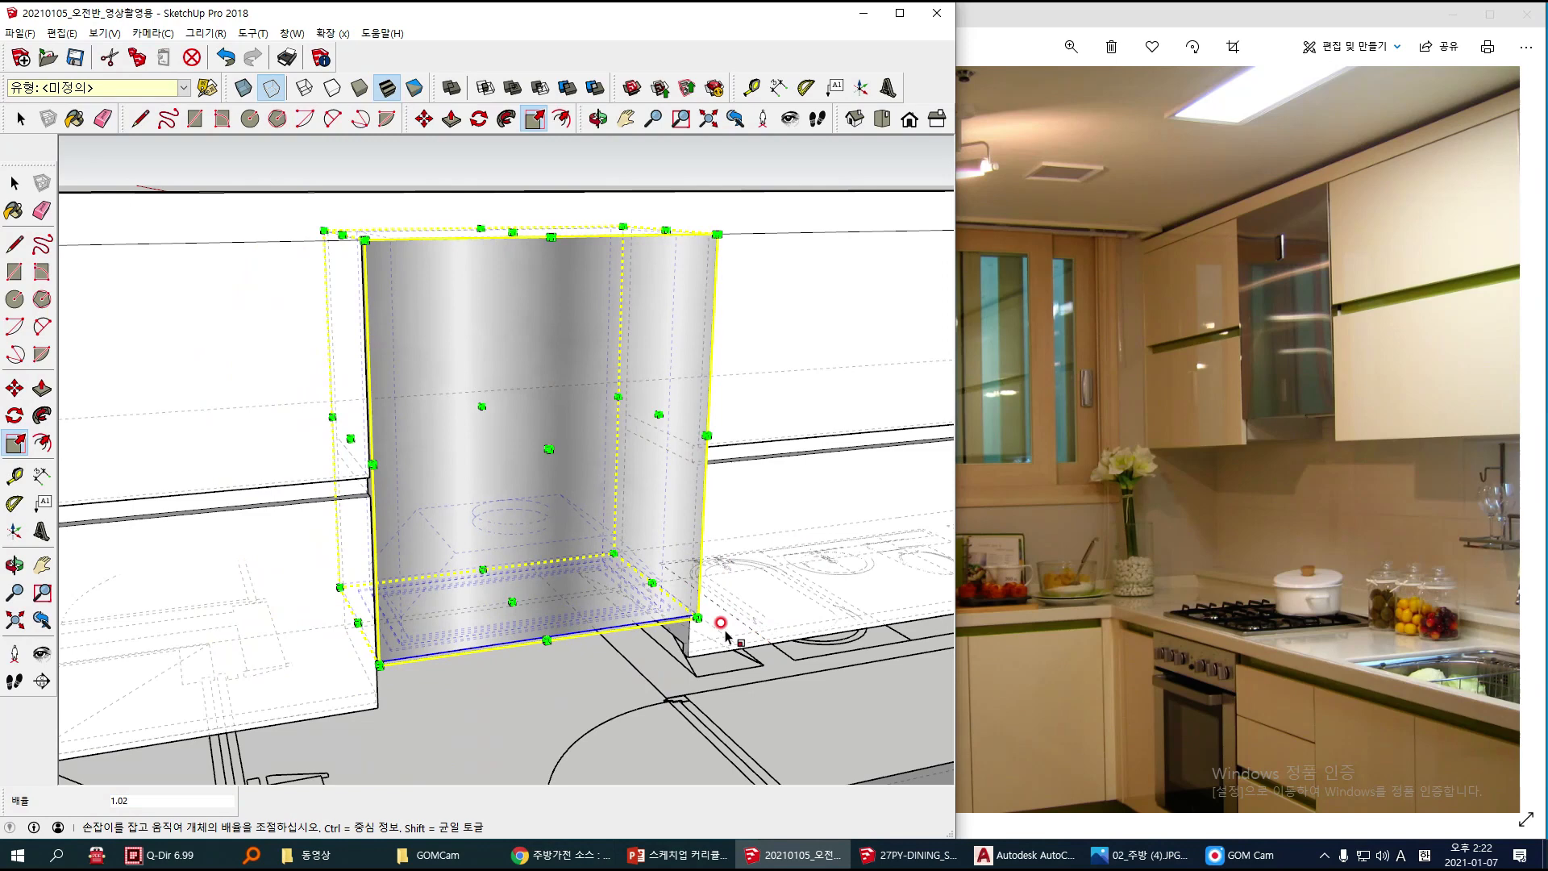
{"action": "key", "text": "ctrl+z"}
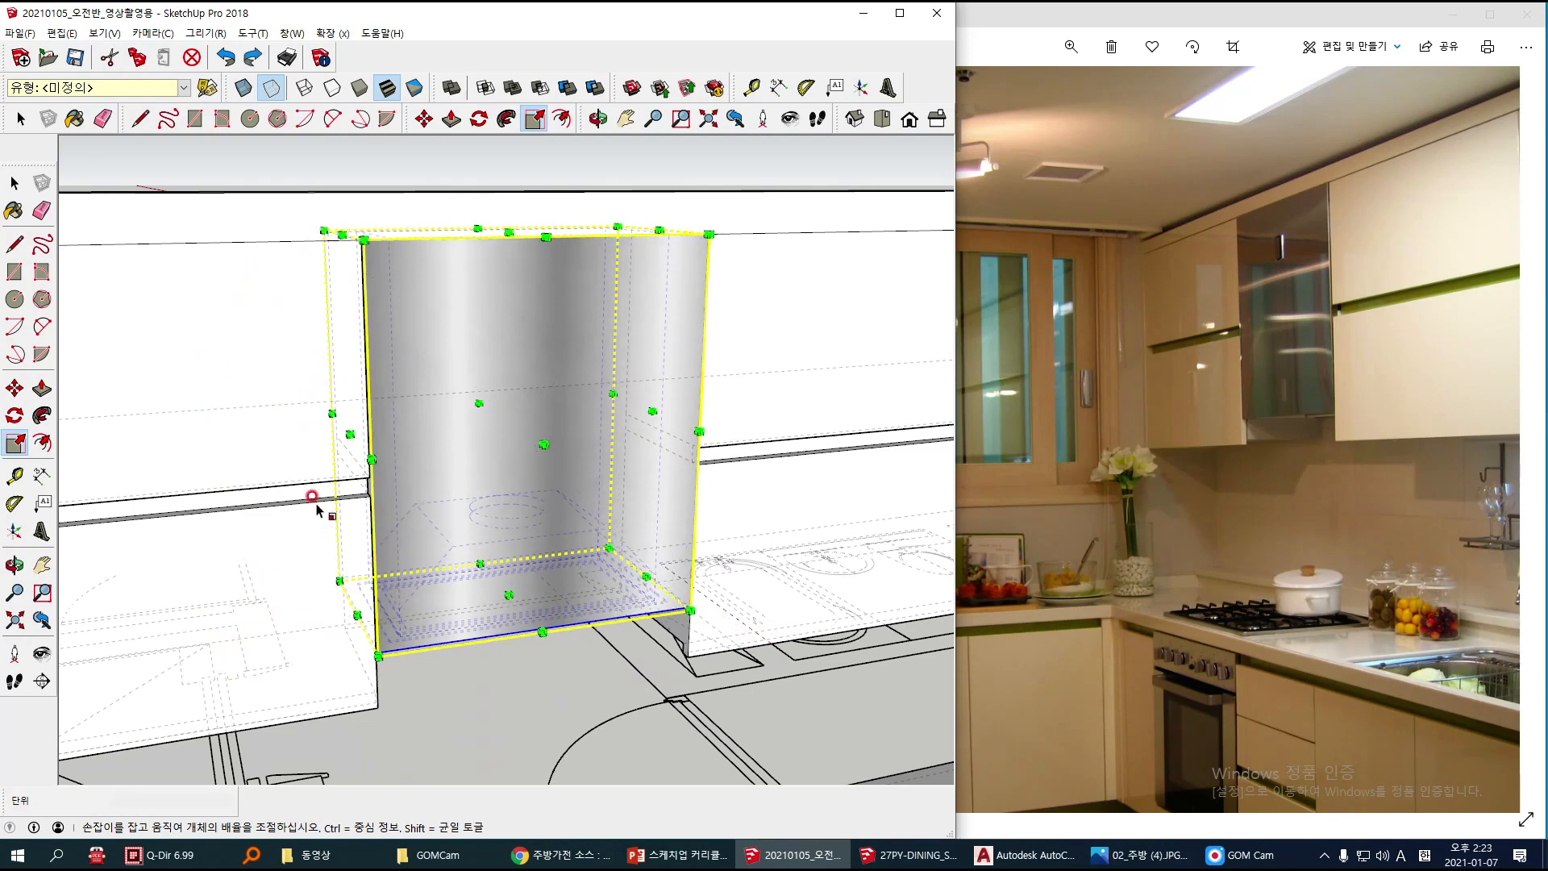
Step: Scale the range hood to about 1.01 along the green axis so its side meets the adjacent wall cabinet's edge
{"action": "scroll", "coordinate": [343, 447], "scroll_direction": "up", "scroll_amount": 1}
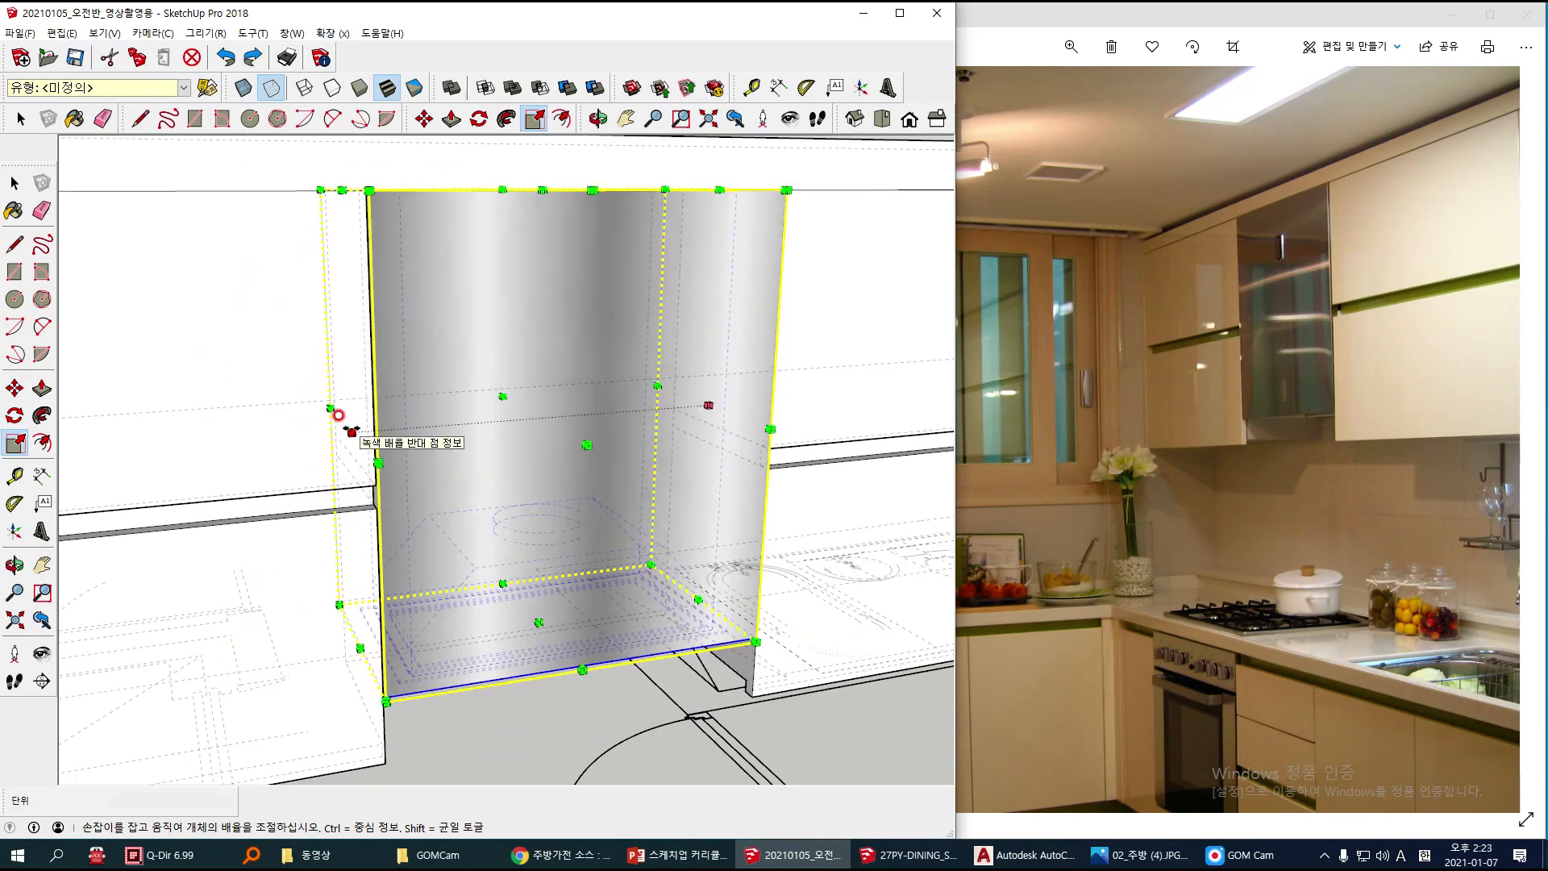
{"action": "left_click_drag", "start_coordinate": [338, 415], "coordinate": [385, 722]}
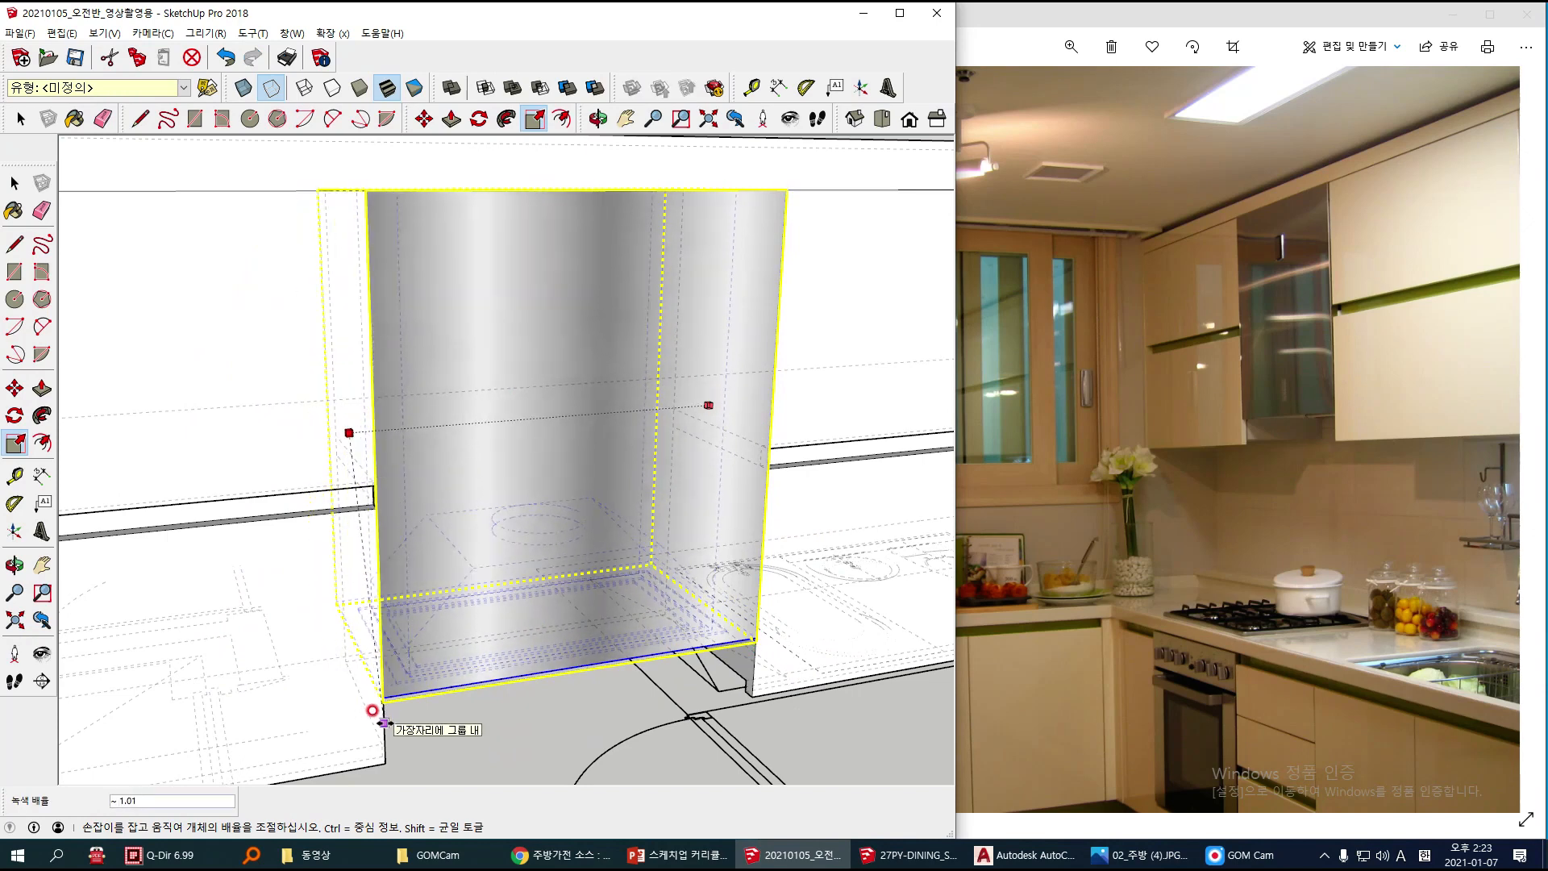
{"action": "left_click_drag", "start_coordinate": [384, 723], "coordinate": [385, 724]}
{"action": "middle_click_drag", "start_coordinate": [476, 330], "coordinate": [287, 408]}
{"action": "key", "text": "space"}
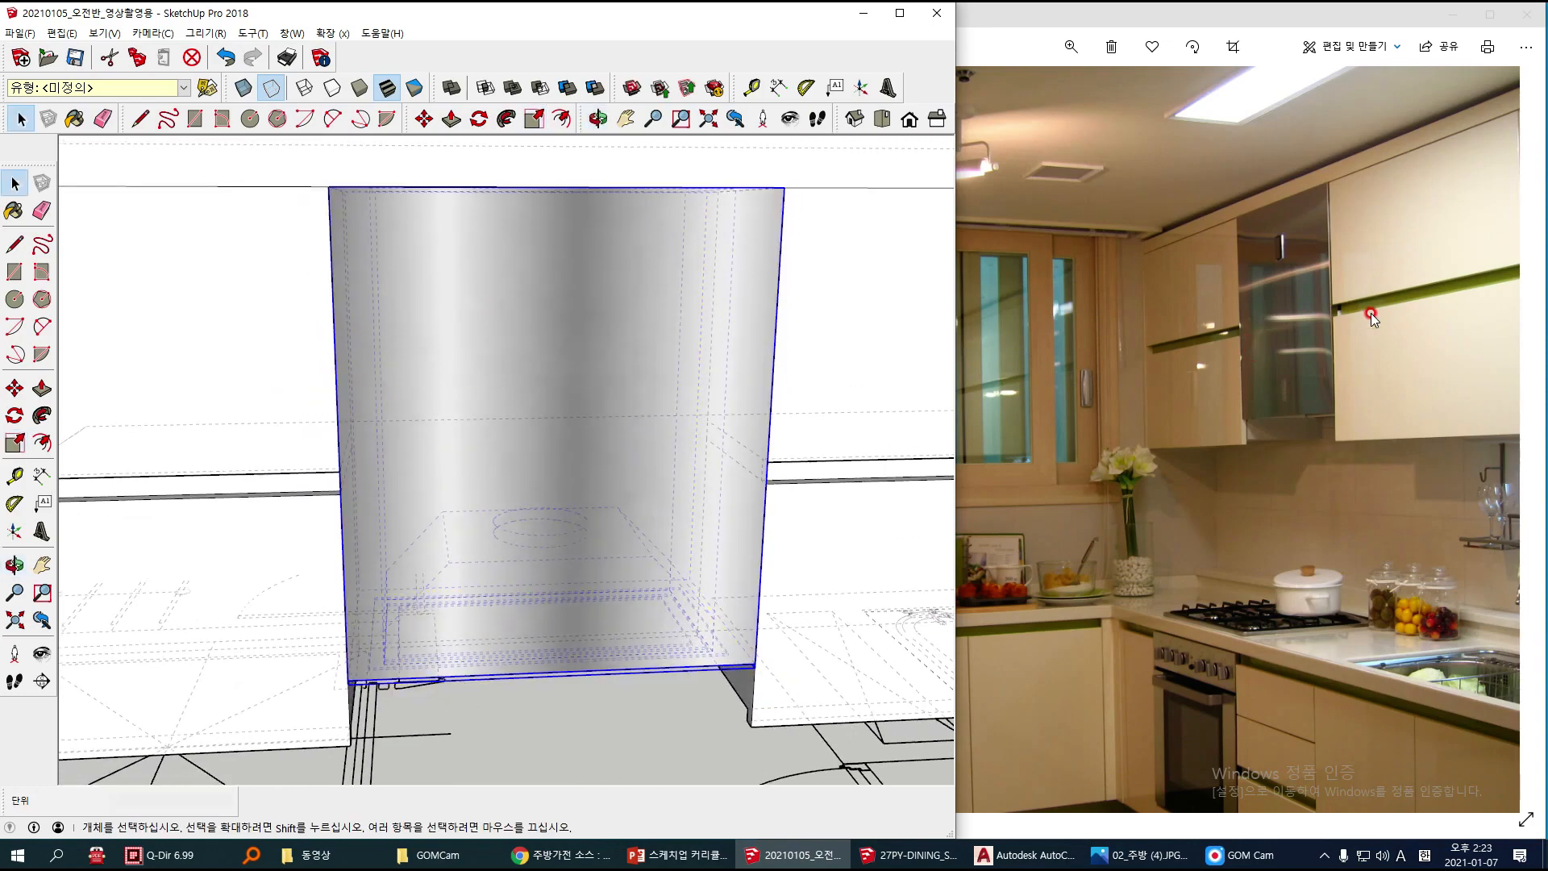
Step: Scale the Bosch oven's width to about 0.99 along the red axis to meet the side edge of its cabinet bay
{"action": "scroll", "coordinate": [577, 513], "scroll_direction": "down", "scroll_amount": 5}
{"action": "mouse_move", "coordinate": [576, 511]}
{"action": "middle_mouse_down"}
{"action": "mouse_move", "coordinate": [511, 470]}
{"action": "mouse_move", "coordinate": [598, 278]}
{"action": "middle_mouse_up"}
{"action": "scroll", "coordinate": [566, 338], "scroll_direction": "down", "scroll_amount": 3}
{"action": "scroll", "coordinate": [570, 472], "scroll_direction": "down", "scroll_amount": 3}
{"action": "middle_click_drag", "start_coordinate": [570, 471], "coordinate": [518, 417], "text": "shift"}
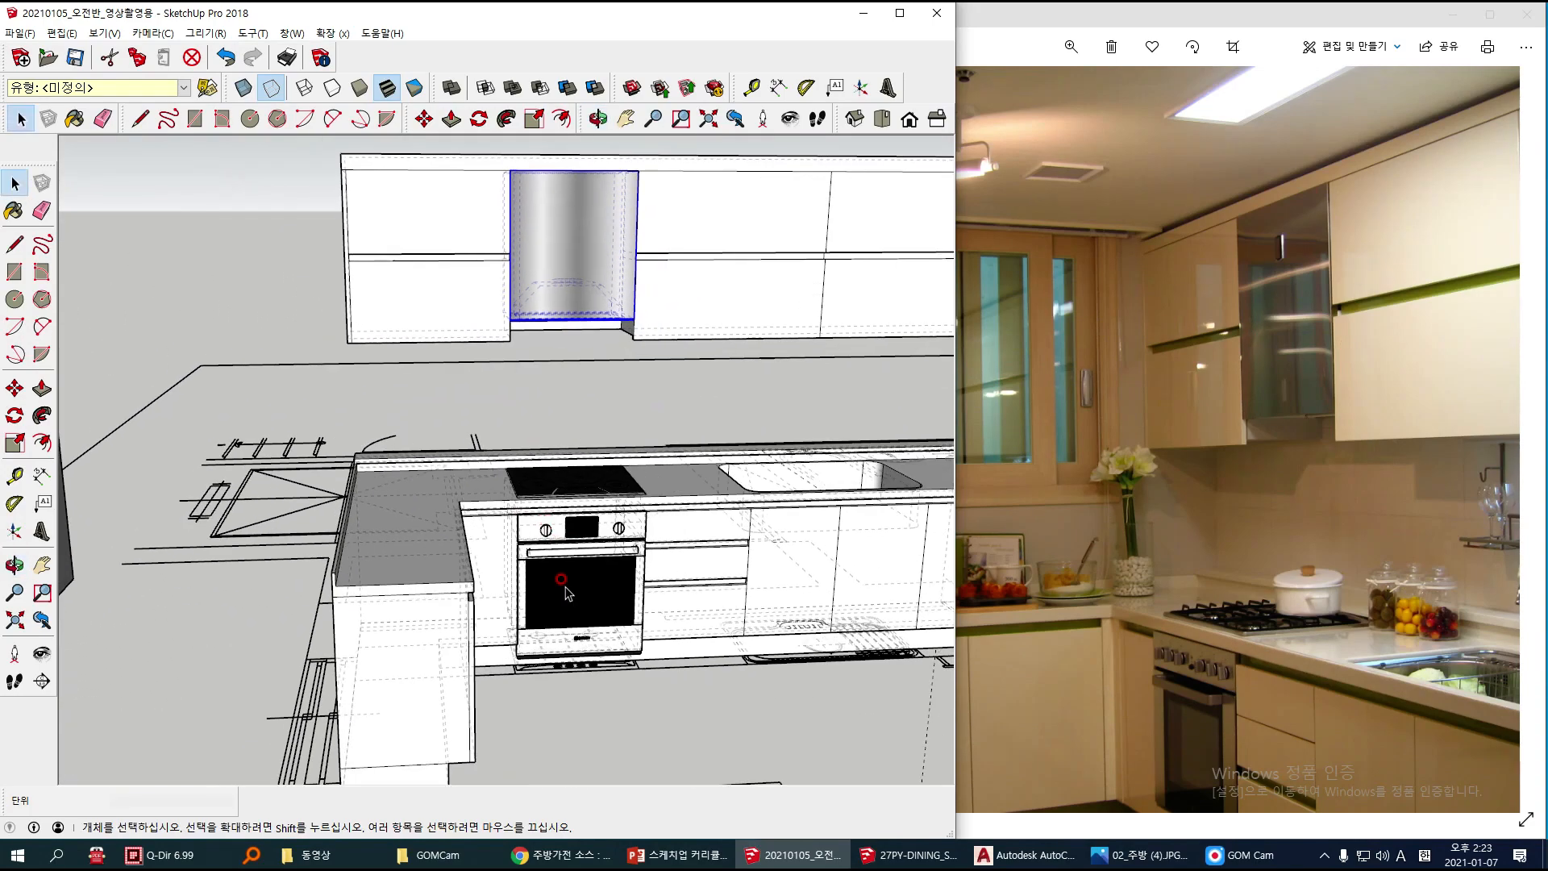
{"action": "scroll", "coordinate": [568, 597], "scroll_direction": "up", "scroll_amount": 6}
{"action": "middle_click_drag", "start_coordinate": [572, 610], "coordinate": [516, 474]}
{"action": "middle_click_drag", "start_coordinate": [374, 567], "coordinate": [406, 564]}
{"action": "scroll", "coordinate": [429, 641], "scroll_direction": "up", "scroll_amount": 2}
{"action": "scroll", "coordinate": [458, 618], "scroll_direction": "down", "scroll_amount": 2}
{"action": "left_click", "coordinate": [549, 518]}
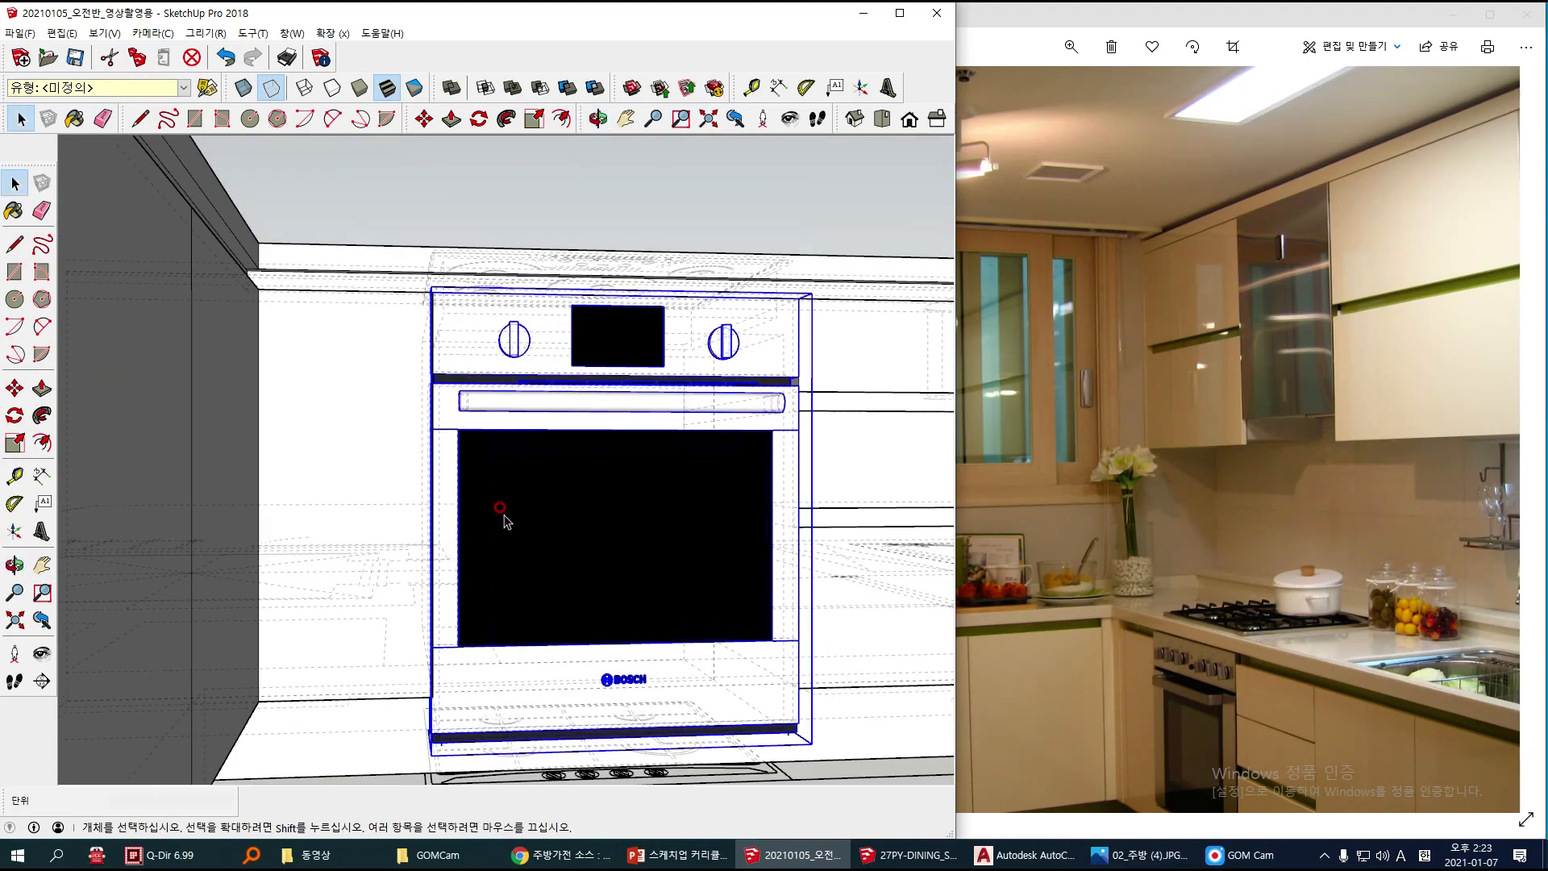
{"action": "left_click", "coordinate": [15, 443]}
{"action": "scroll", "coordinate": [411, 553], "scroll_direction": "up", "scroll_amount": 2}
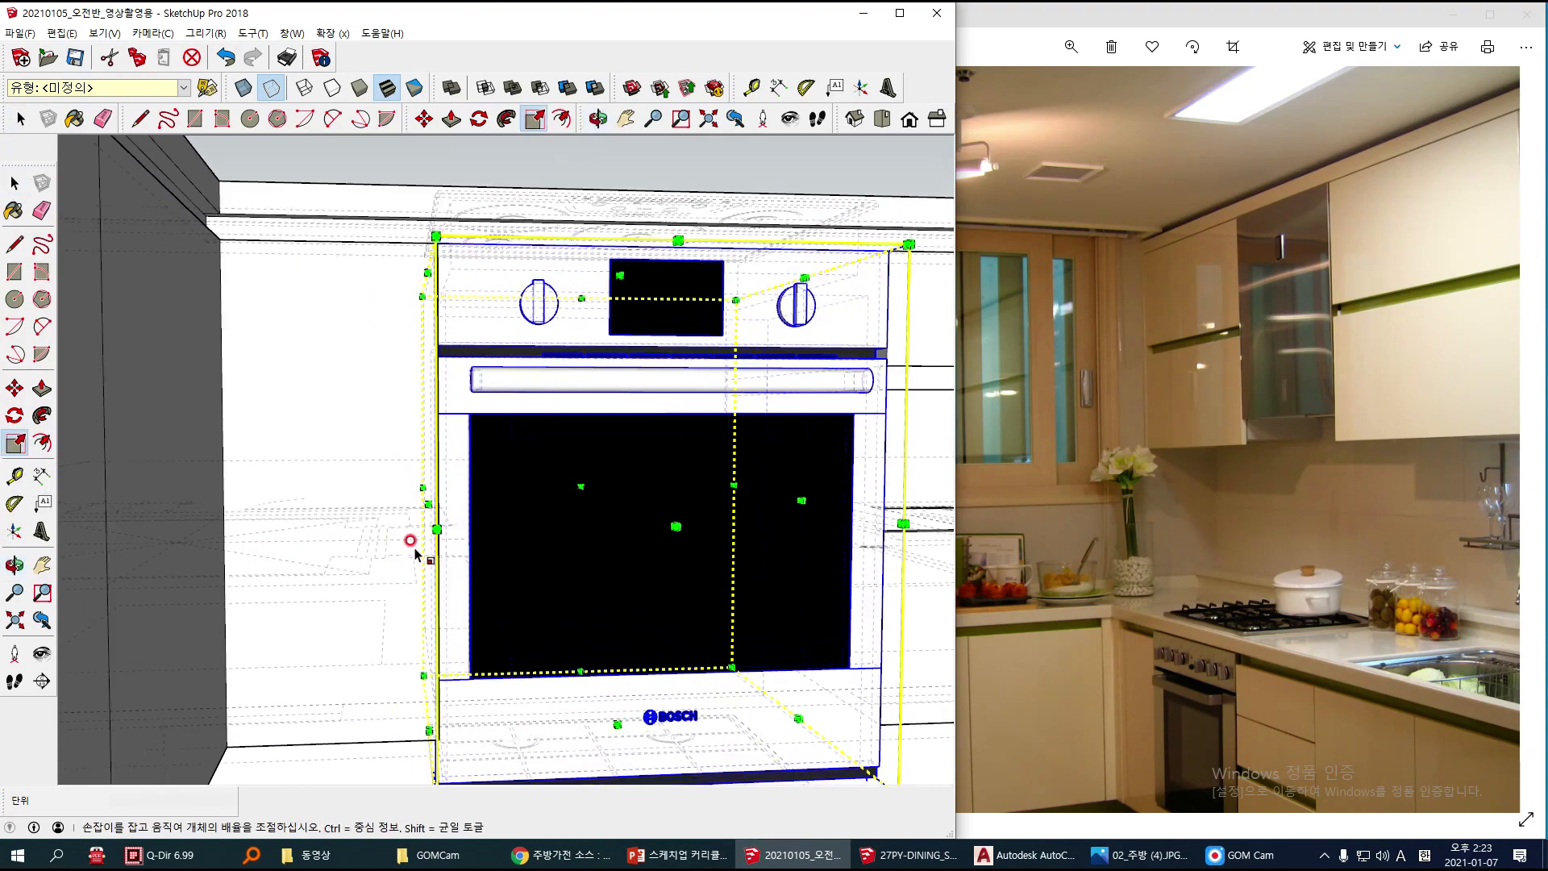
{"action": "middle_click_drag", "start_coordinate": [409, 485], "coordinate": [442, 540]}
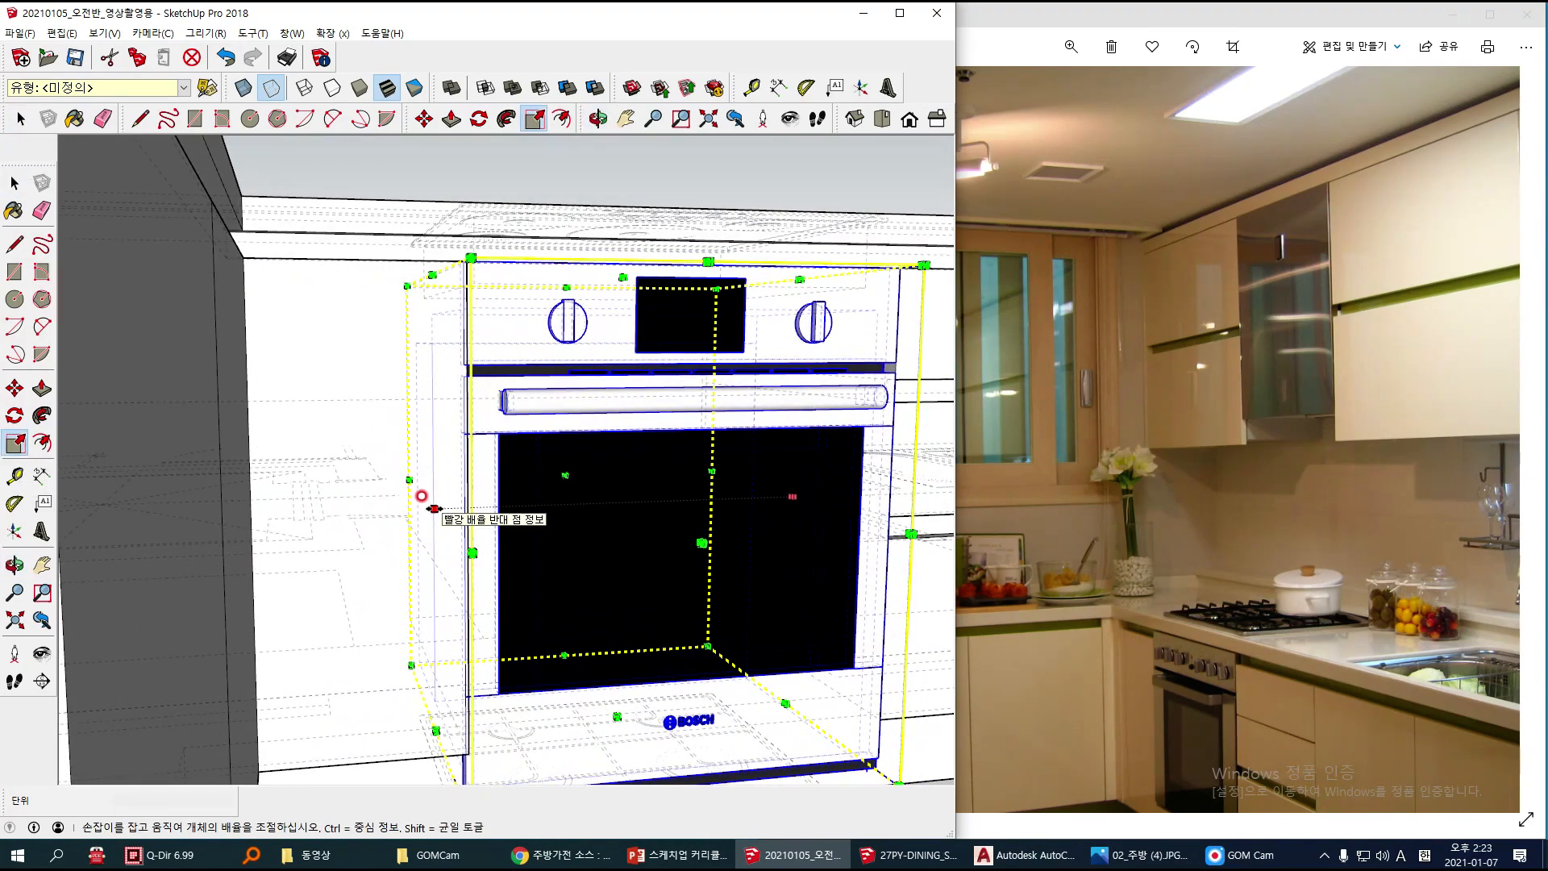
{"action": "left_click_drag", "start_coordinate": [421, 495], "coordinate": [450, 507]}
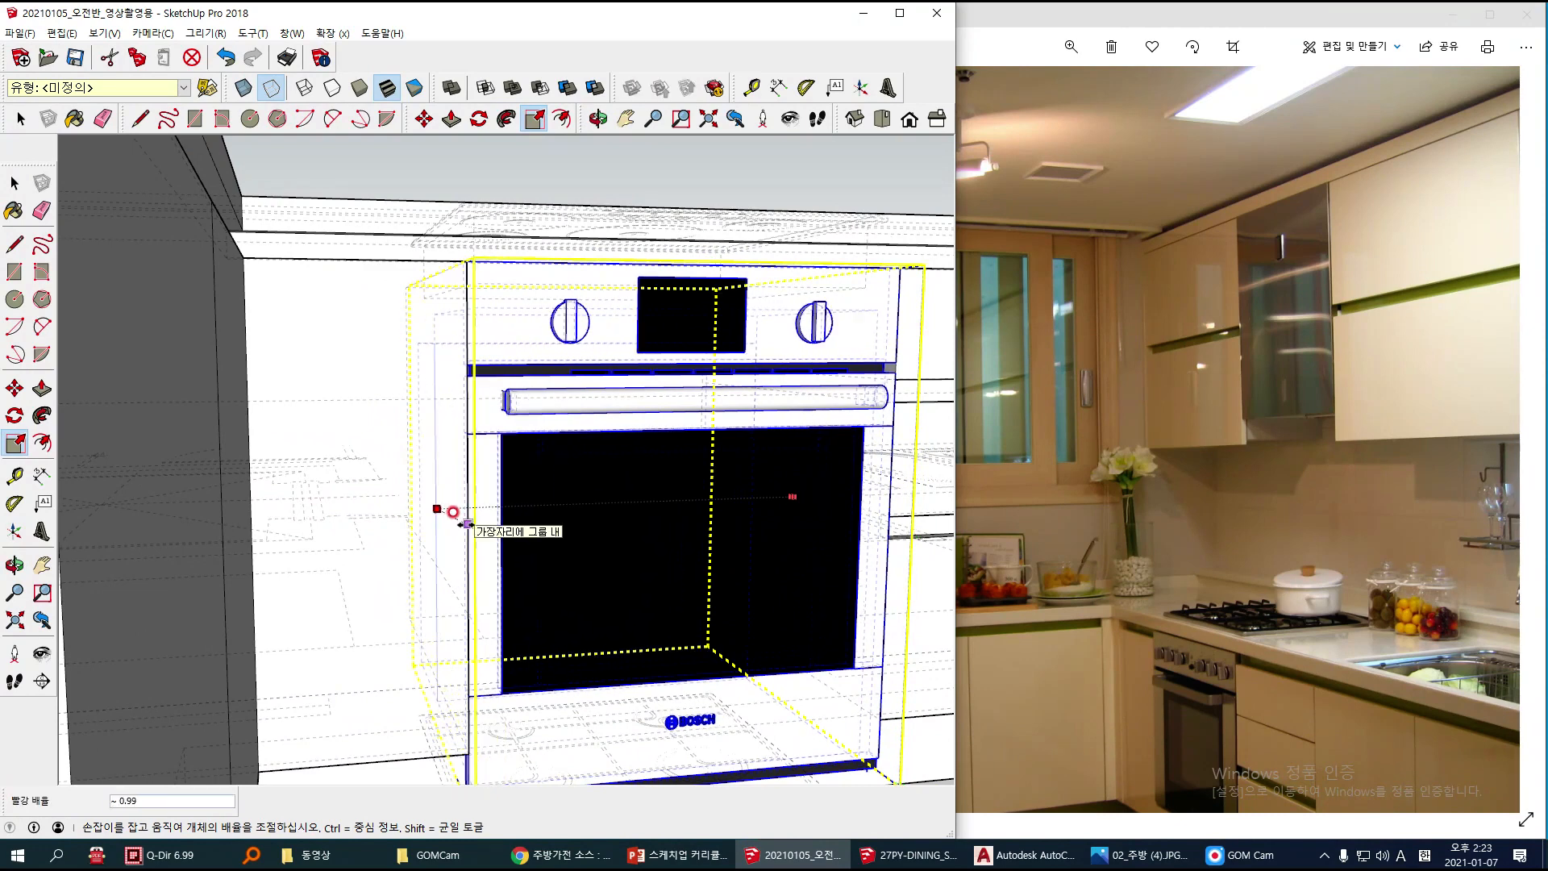
{"action": "left_click_drag", "start_coordinate": [458, 522], "coordinate": [459, 524]}
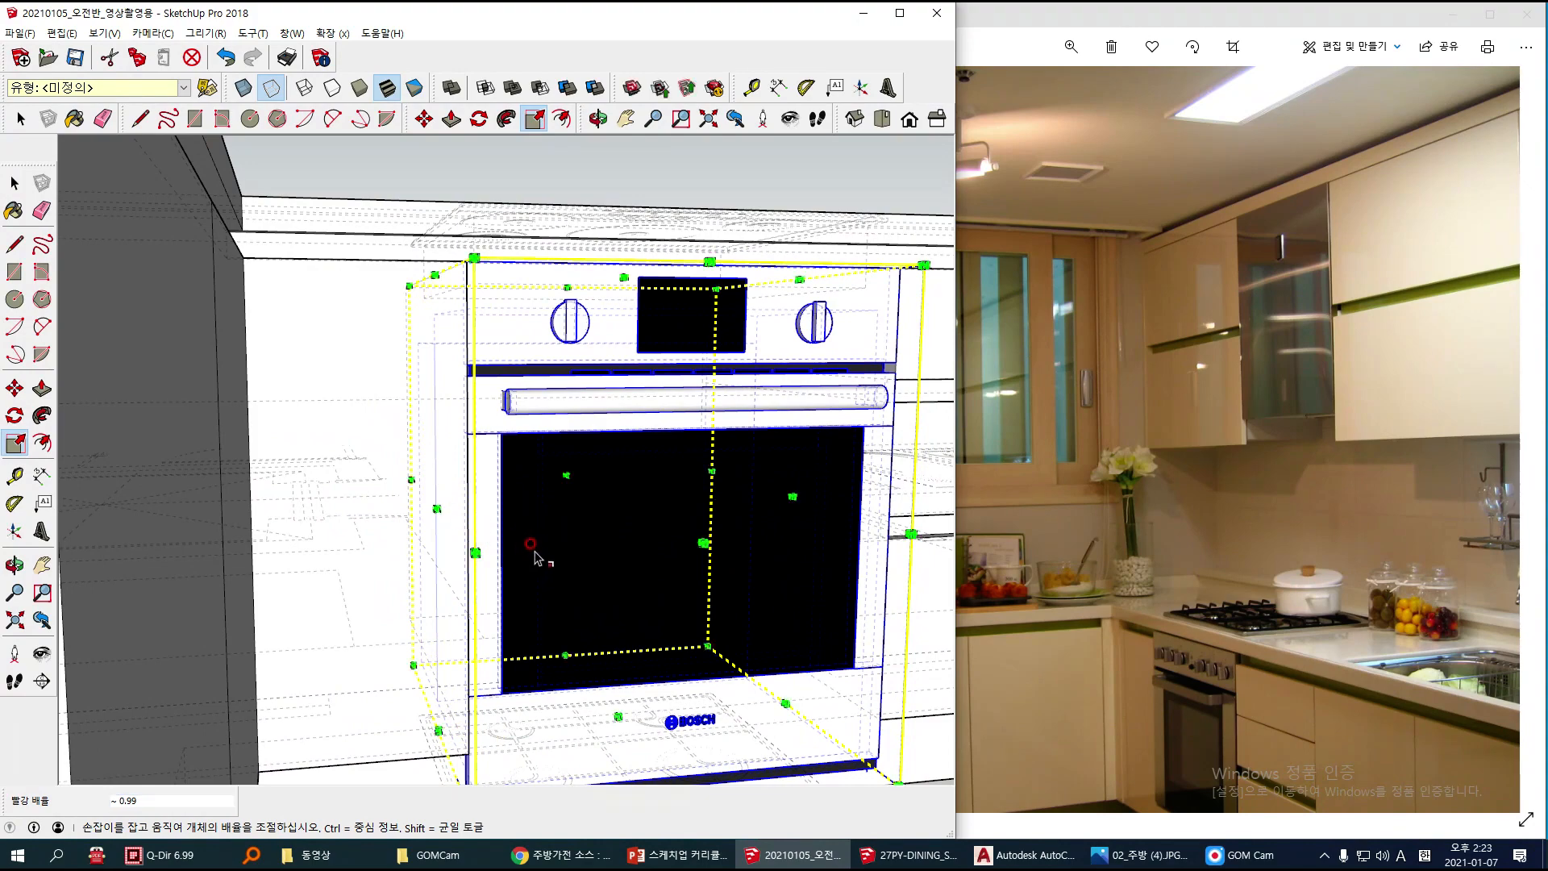
Step: Scale the oven's height from below to about 0.89 along the blue axis, aligning it with the base cabinets' lower edge
{"action": "scroll", "coordinate": [551, 544], "scroll_direction": "down", "scroll_amount": 2}
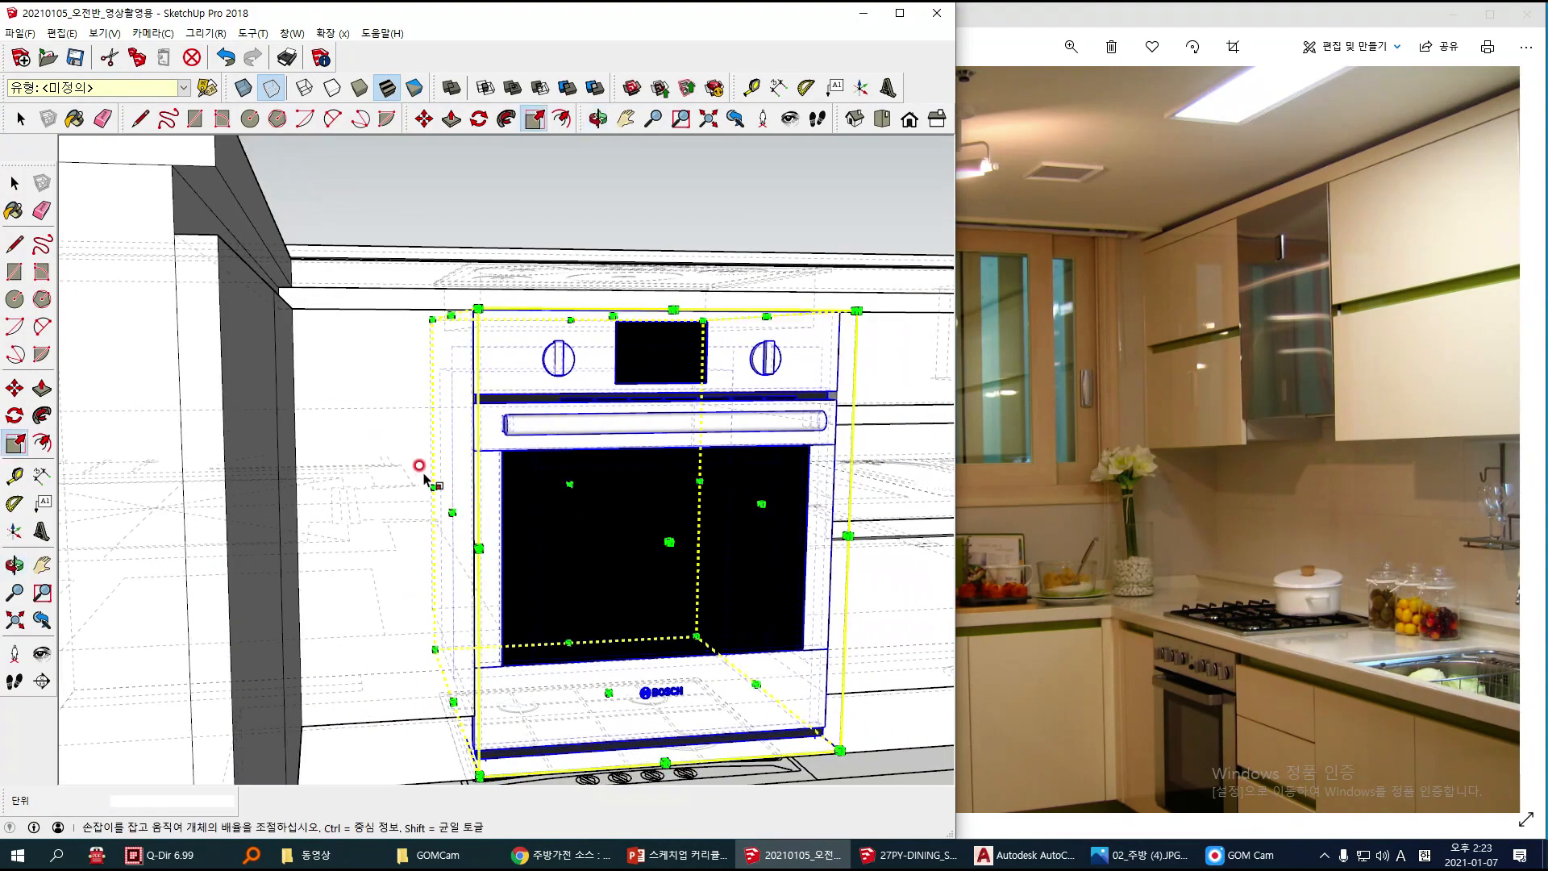
{"action": "scroll", "coordinate": [611, 758], "scroll_direction": "up", "scroll_amount": 1}
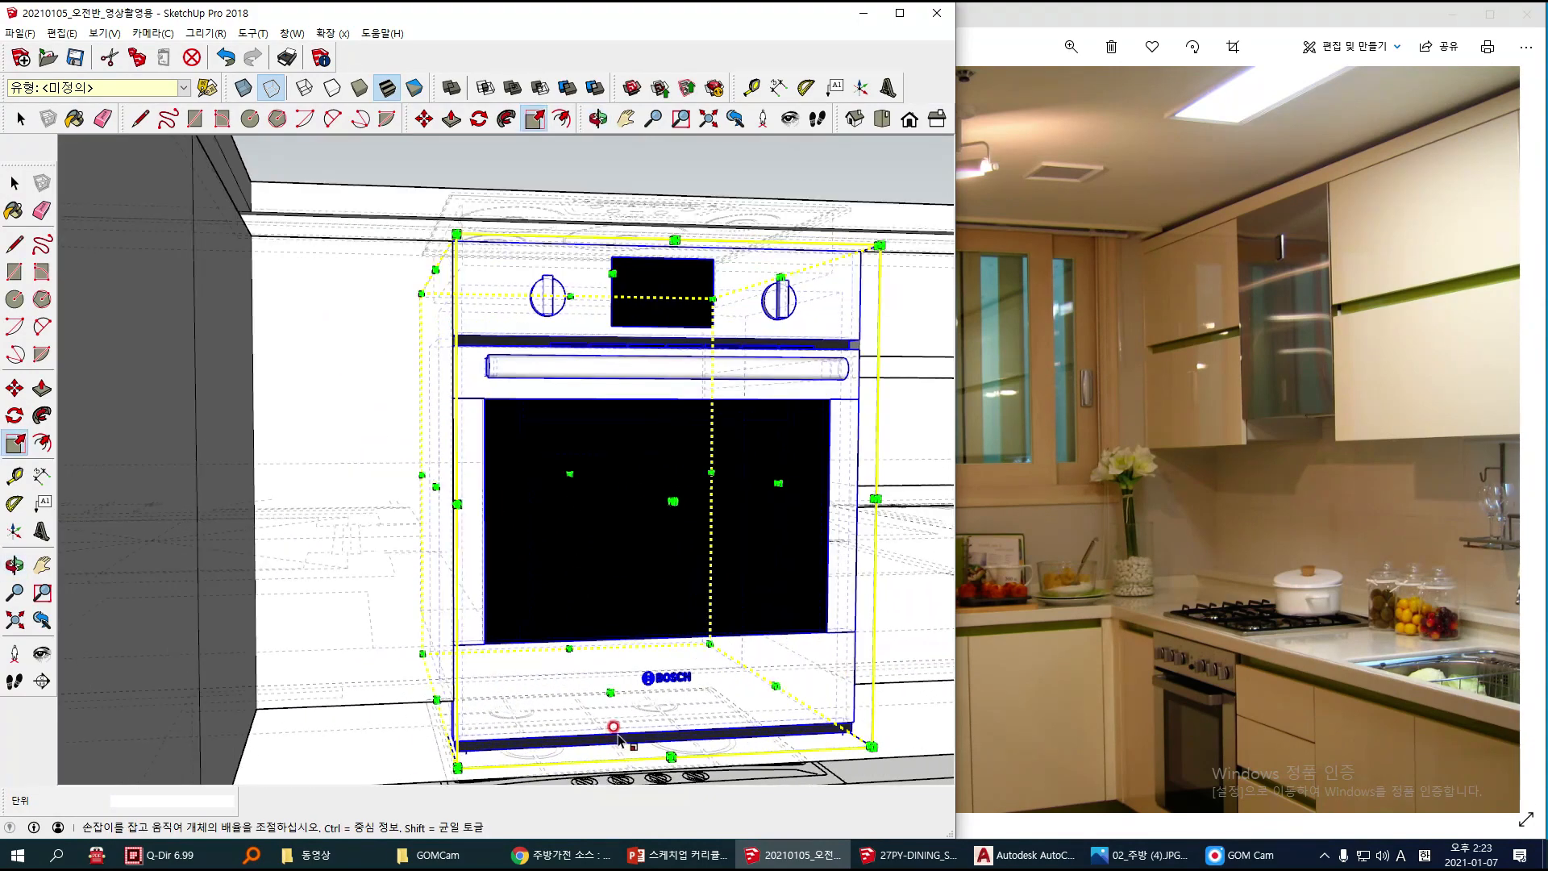
{"action": "scroll", "coordinate": [618, 738], "scroll_direction": "down", "scroll_amount": 1}
{"action": "scroll", "coordinate": [614, 764], "scroll_direction": "up", "scroll_amount": 1}
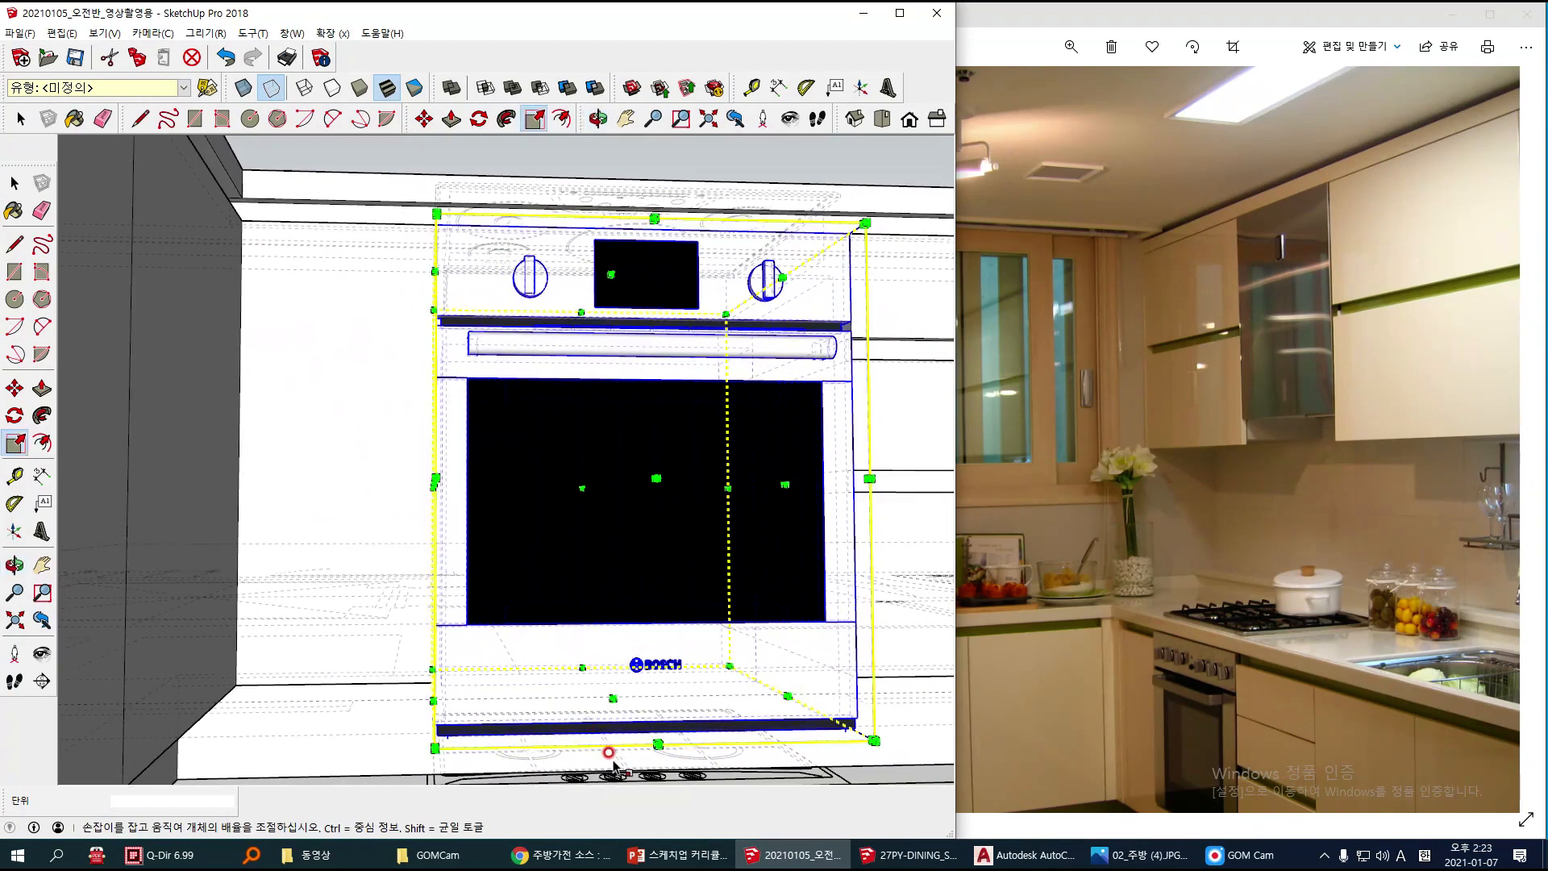
{"action": "left_click", "coordinate": [613, 695]}
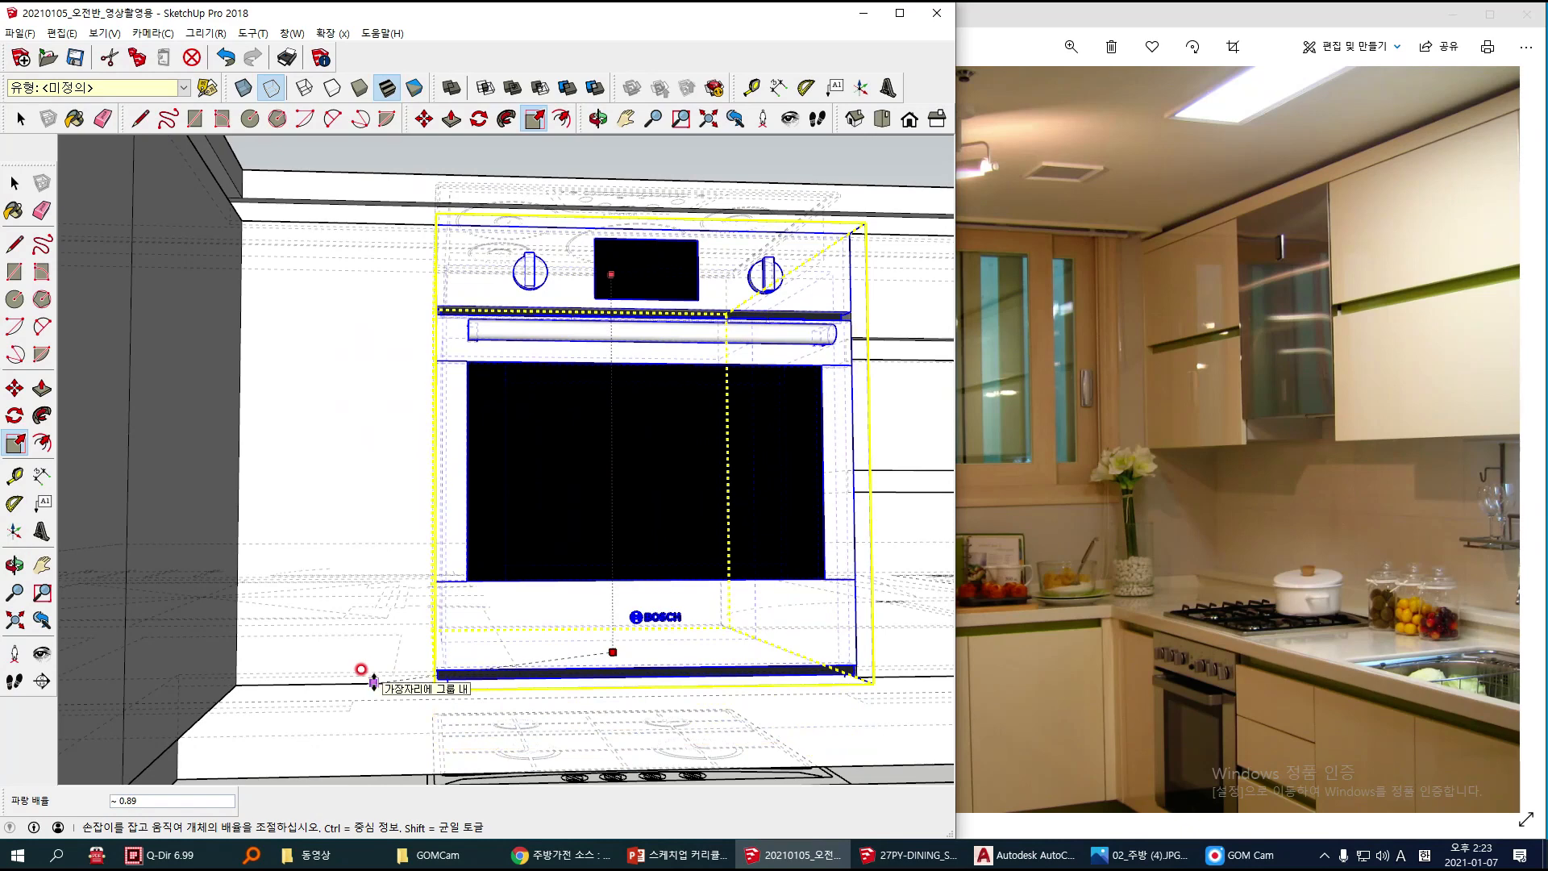
{"action": "left_click", "coordinate": [373, 681]}
{"action": "key", "text": "space"}
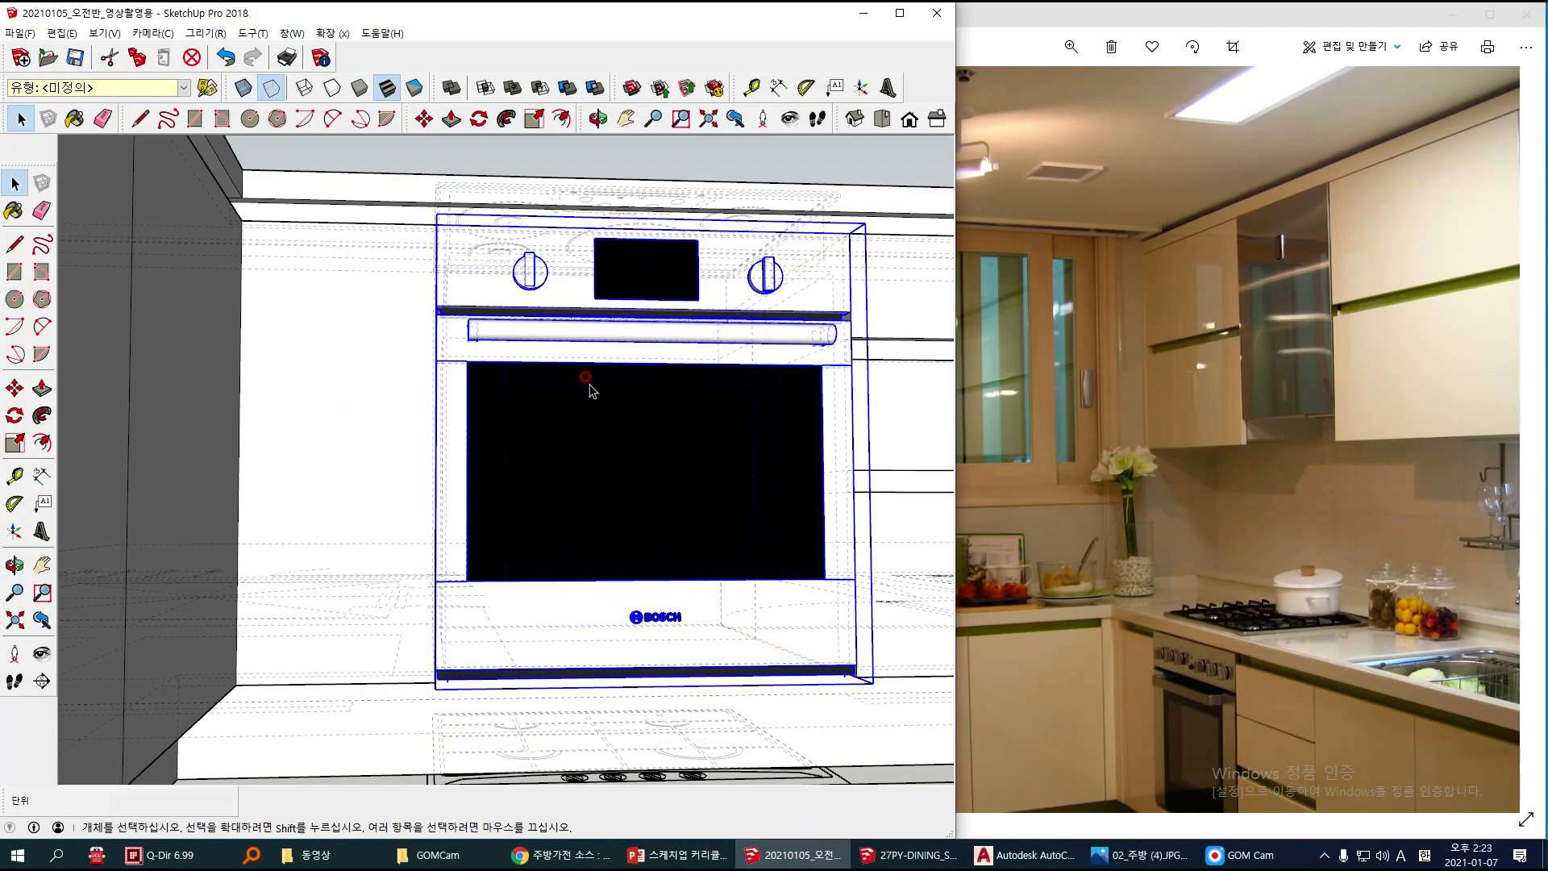
Step: Select the black cooktop for moving at its front corner and turn off the display of back edges
{"action": "scroll", "coordinate": [591, 390], "scroll_direction": "down", "scroll_amount": 5}
{"action": "mouse_move", "coordinate": [636, 293]}
{"action": "middle_mouse_down"}
{"action": "mouse_move", "coordinate": [534, 345]}
{"action": "mouse_move", "coordinate": [321, 369]}
{"action": "mouse_move", "coordinate": [501, 380]}
{"action": "mouse_move", "coordinate": [518, 453]}
{"action": "mouse_move", "coordinate": [584, 352]}
{"action": "mouse_move", "coordinate": [639, 387]}
{"action": "mouse_move", "coordinate": [645, 466]}
{"action": "mouse_move", "coordinate": [511, 345]}
{"action": "middle_mouse_up"}
{"action": "scroll", "coordinate": [584, 351], "scroll_direction": "up", "scroll_amount": 3}
{"action": "left_click", "coordinate": [637, 359]}
{"action": "scroll", "coordinate": [750, 507], "scroll_direction": "up", "scroll_amount": 6}
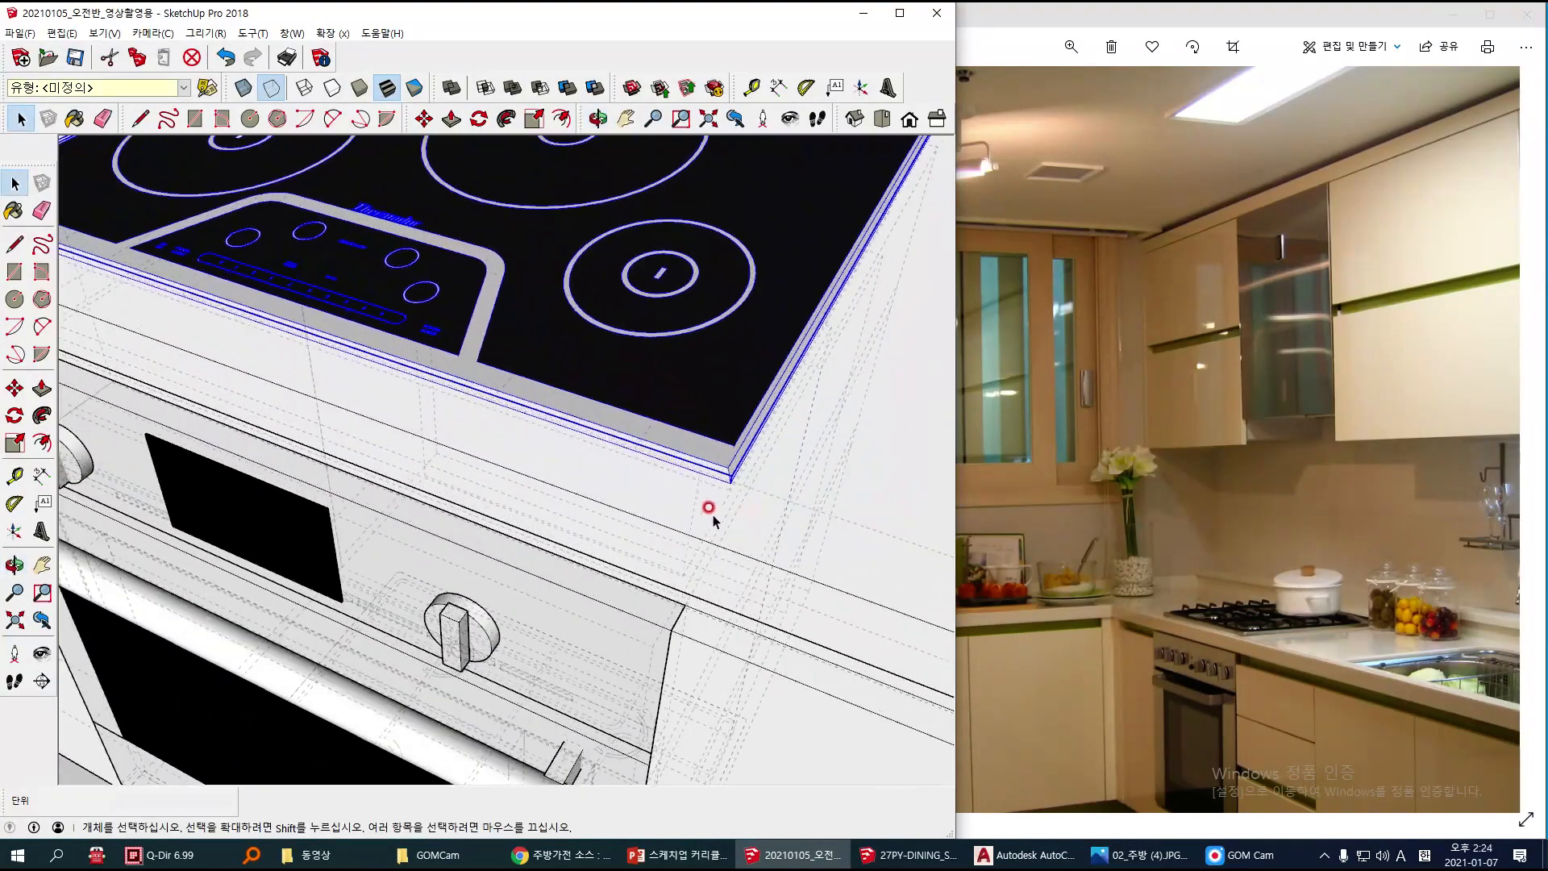
{"action": "key", "text": "m"}
{"action": "middle_click_drag", "start_coordinate": [712, 460], "coordinate": [684, 359]}
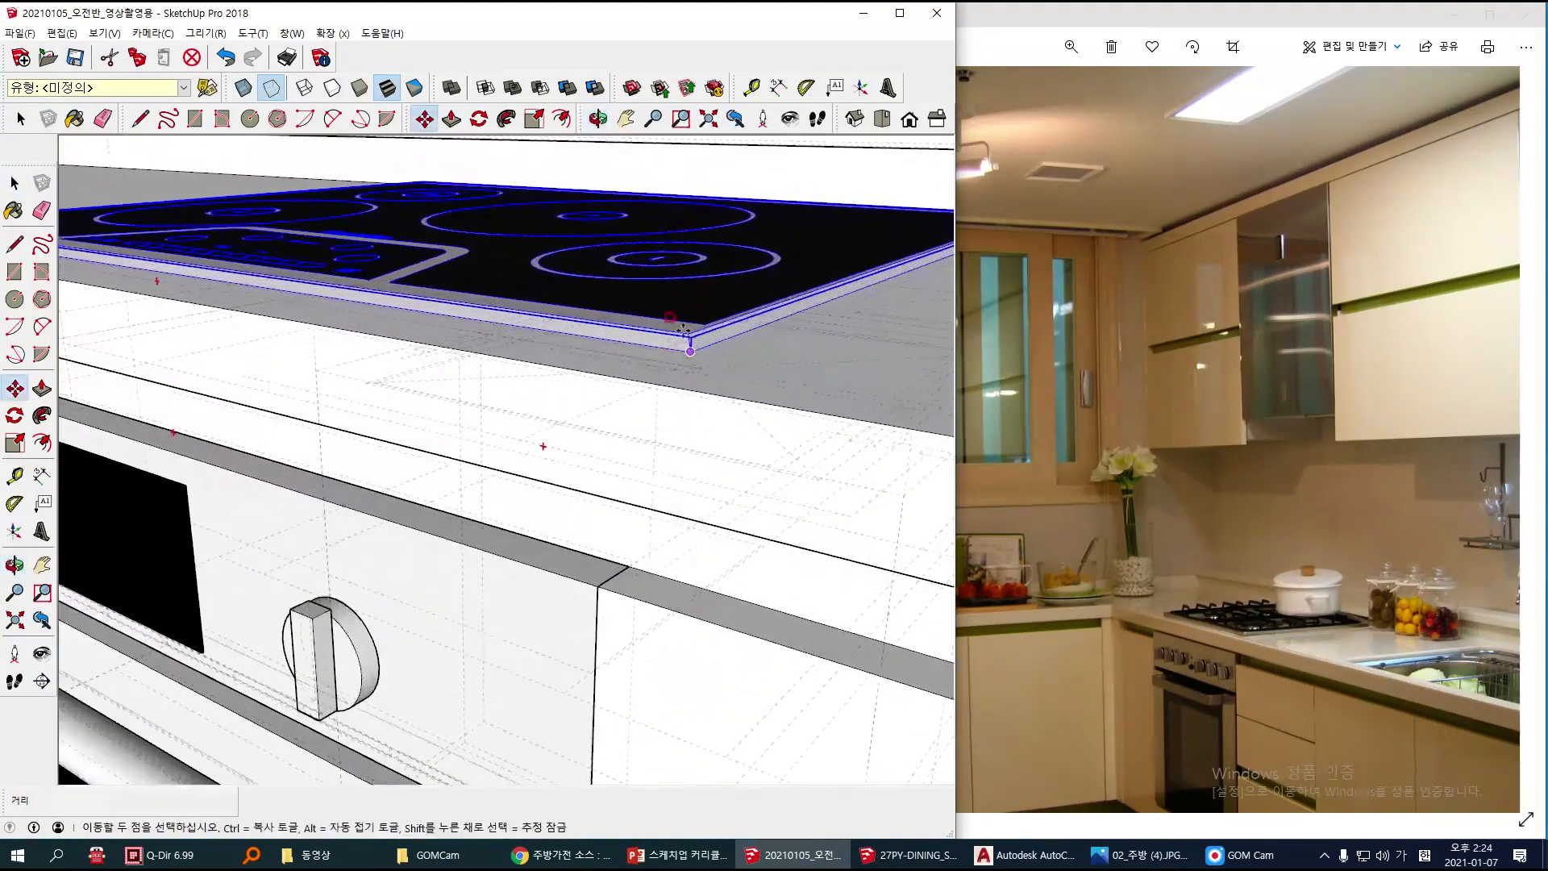
{"action": "left_click", "coordinate": [272, 91]}
Step: Move the cooktop about 12 mm toward the countertop's front edge, clear the selection and check its position above the oven
{"action": "scroll", "coordinate": [692, 371], "scroll_direction": "up", "scroll_amount": 2}
{"action": "left_click", "coordinate": [690, 344]}
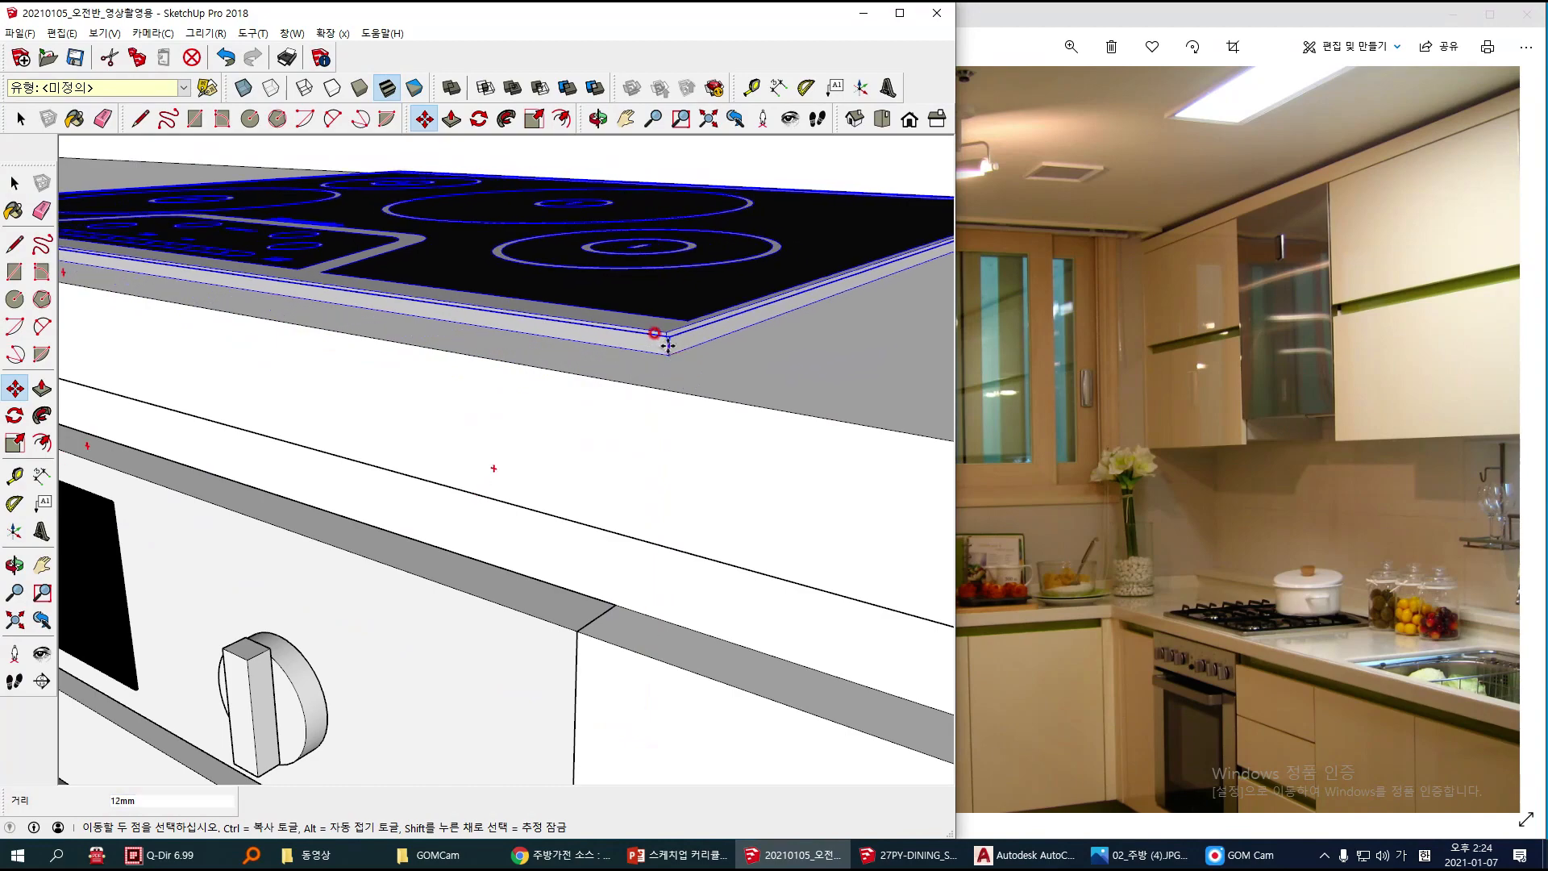
{"action": "scroll", "coordinate": [674, 348], "scroll_direction": "down", "scroll_amount": 2}
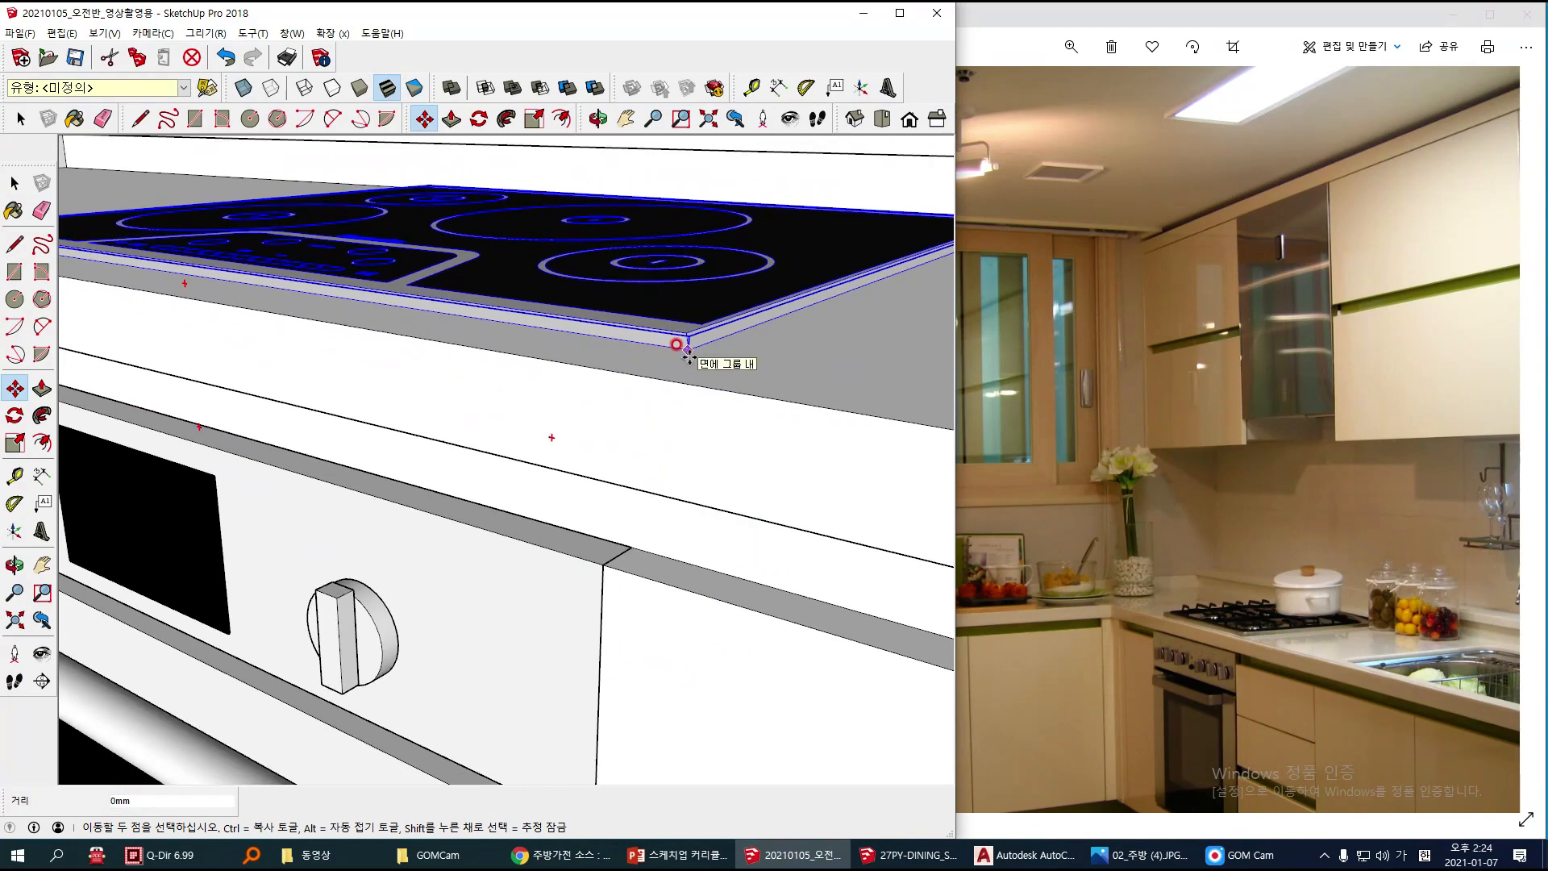
{"action": "scroll", "coordinate": [677, 347], "scroll_direction": "down", "scroll_amount": 1}
{"action": "scroll", "coordinate": [690, 355], "scroll_direction": "down", "scroll_amount": 1}
{"action": "middle_click_drag", "start_coordinate": [529, 363], "coordinate": [615, 595]}
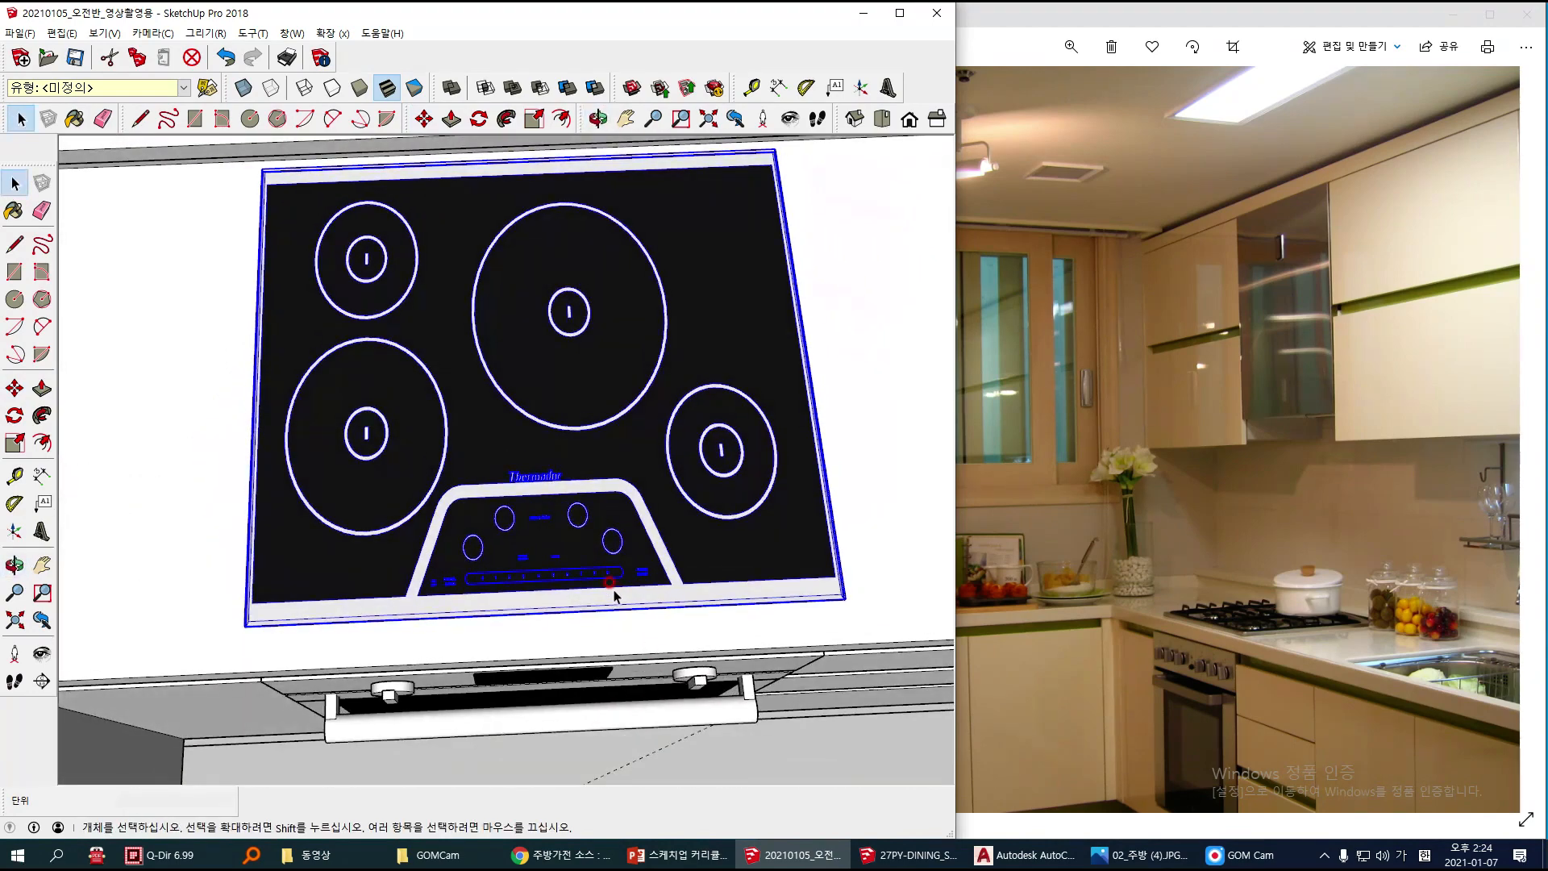
{"action": "key", "text": "m"}
{"action": "left_click", "coordinate": [608, 373]}
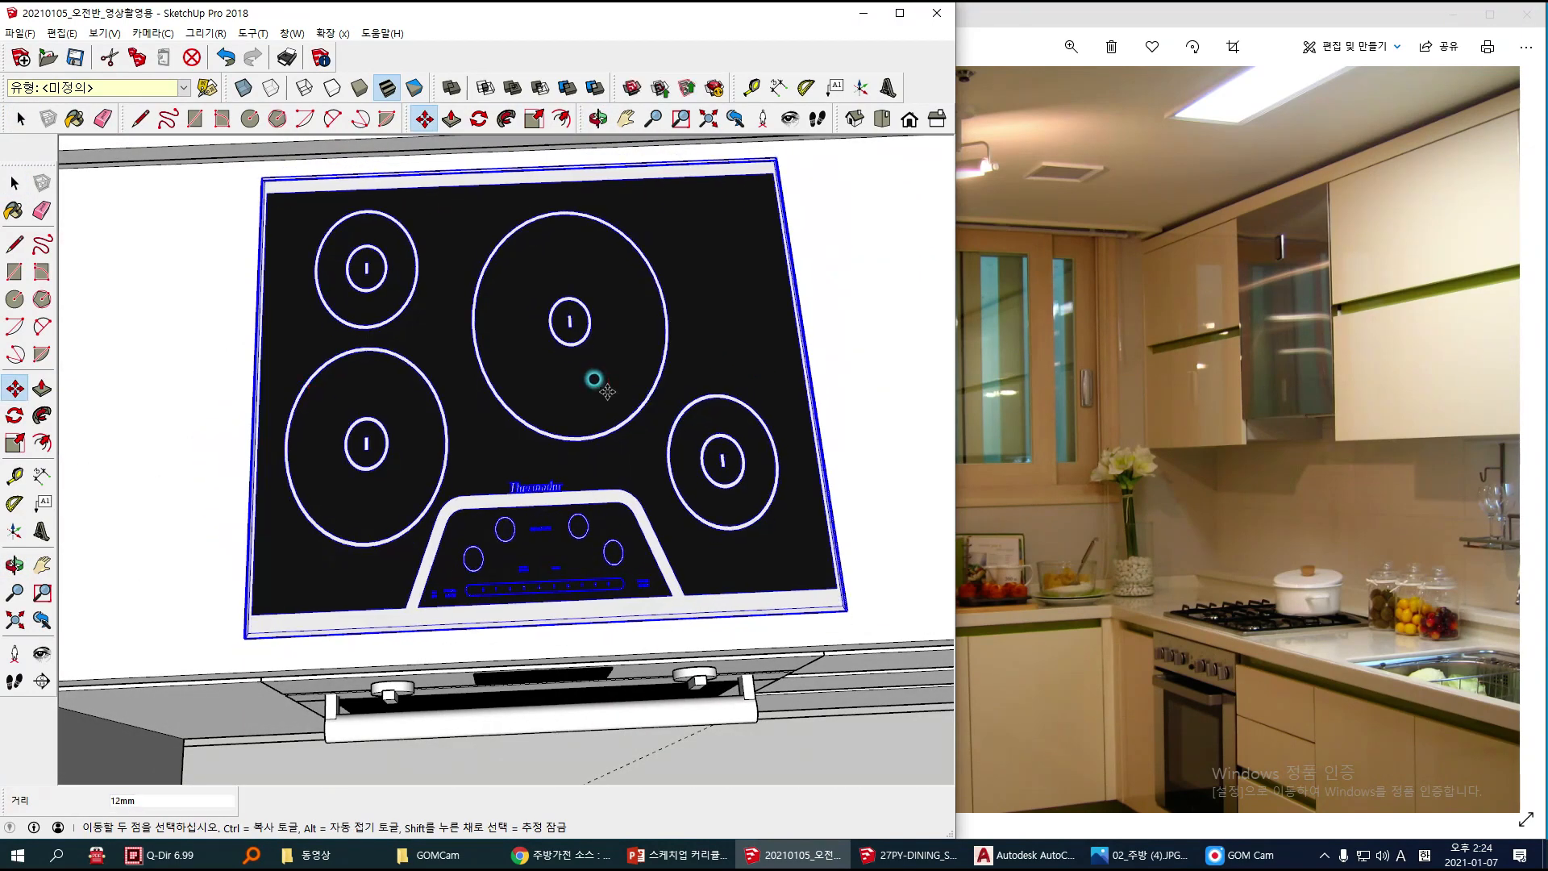
{"action": "key", "text": "space"}
{"action": "scroll", "coordinate": [609, 542], "scroll_direction": "down", "scroll_amount": 3}
{"action": "scroll", "coordinate": [685, 561], "scroll_direction": "down", "scroll_amount": 2}
{"action": "middle_click_drag", "start_coordinate": [732, 603], "coordinate": [631, 427]}
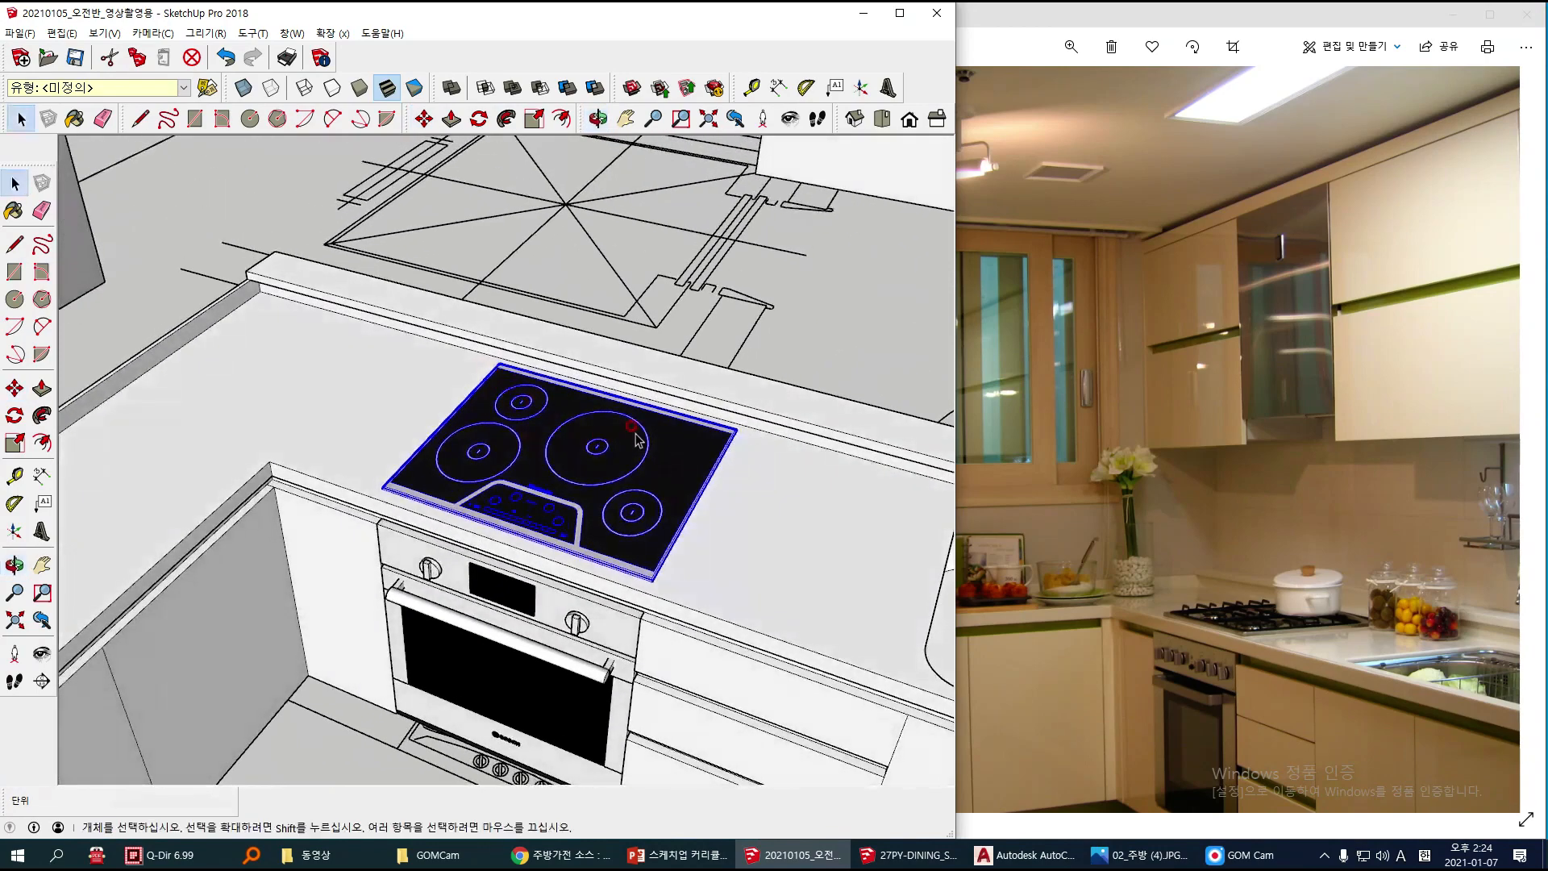
{"action": "left_click", "coordinate": [839, 332]}
{"action": "middle_click_drag", "start_coordinate": [694, 568], "coordinate": [676, 503], "text": "shift"}
{"action": "scroll", "coordinate": [595, 549], "scroll_direction": "up", "scroll_amount": 1}
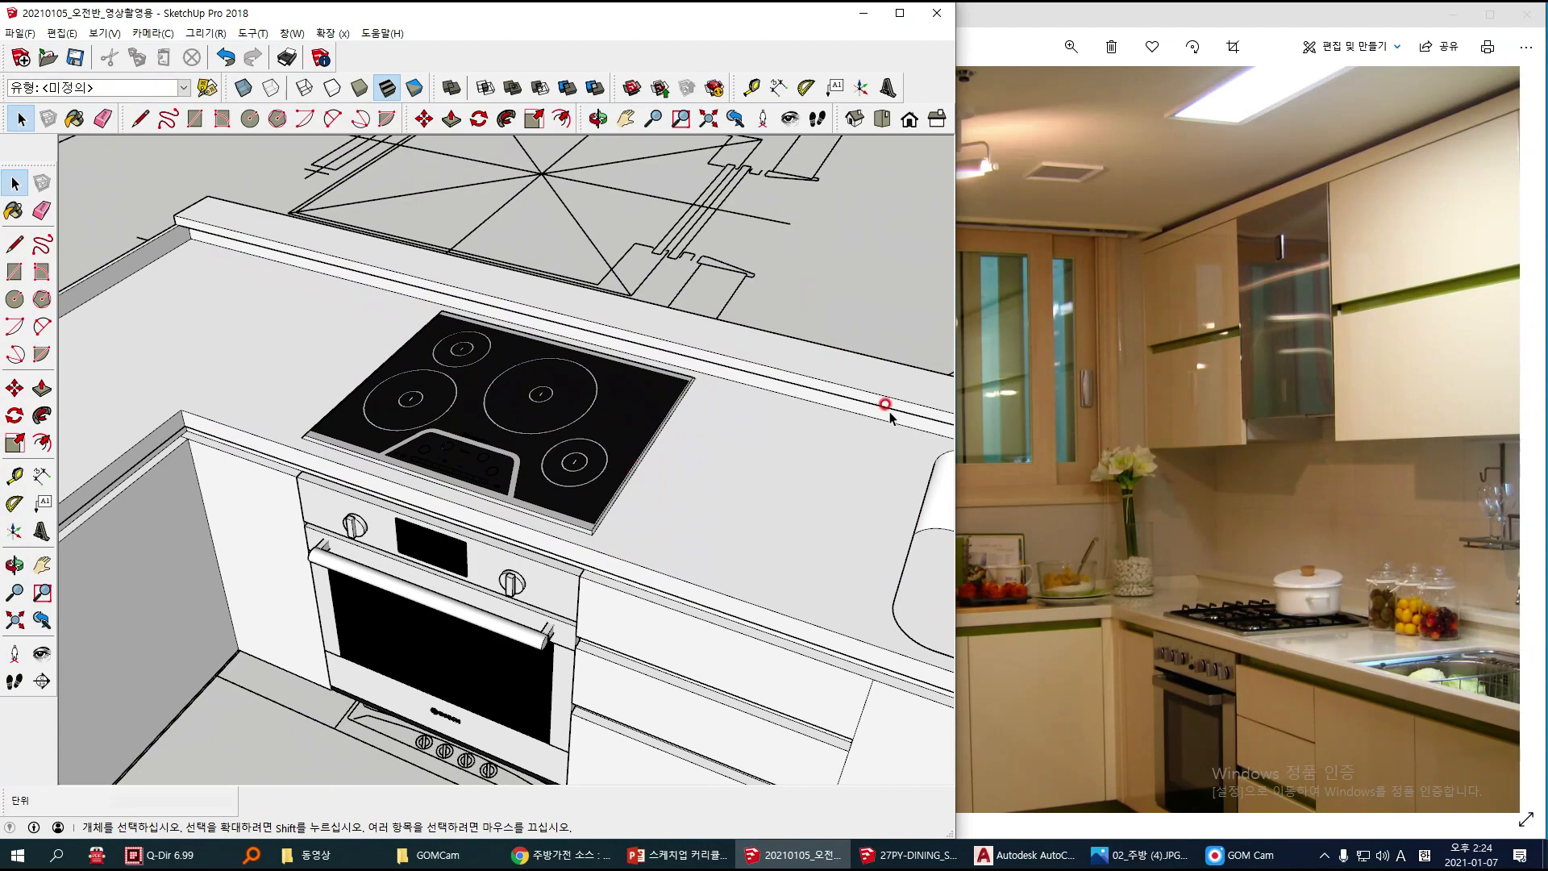
Step: Move the sink from beside the refrigerator about 6268 mm into the cutout in the countertop
{"action": "scroll", "coordinate": [577, 443], "scroll_direction": "down", "scroll_amount": 10}
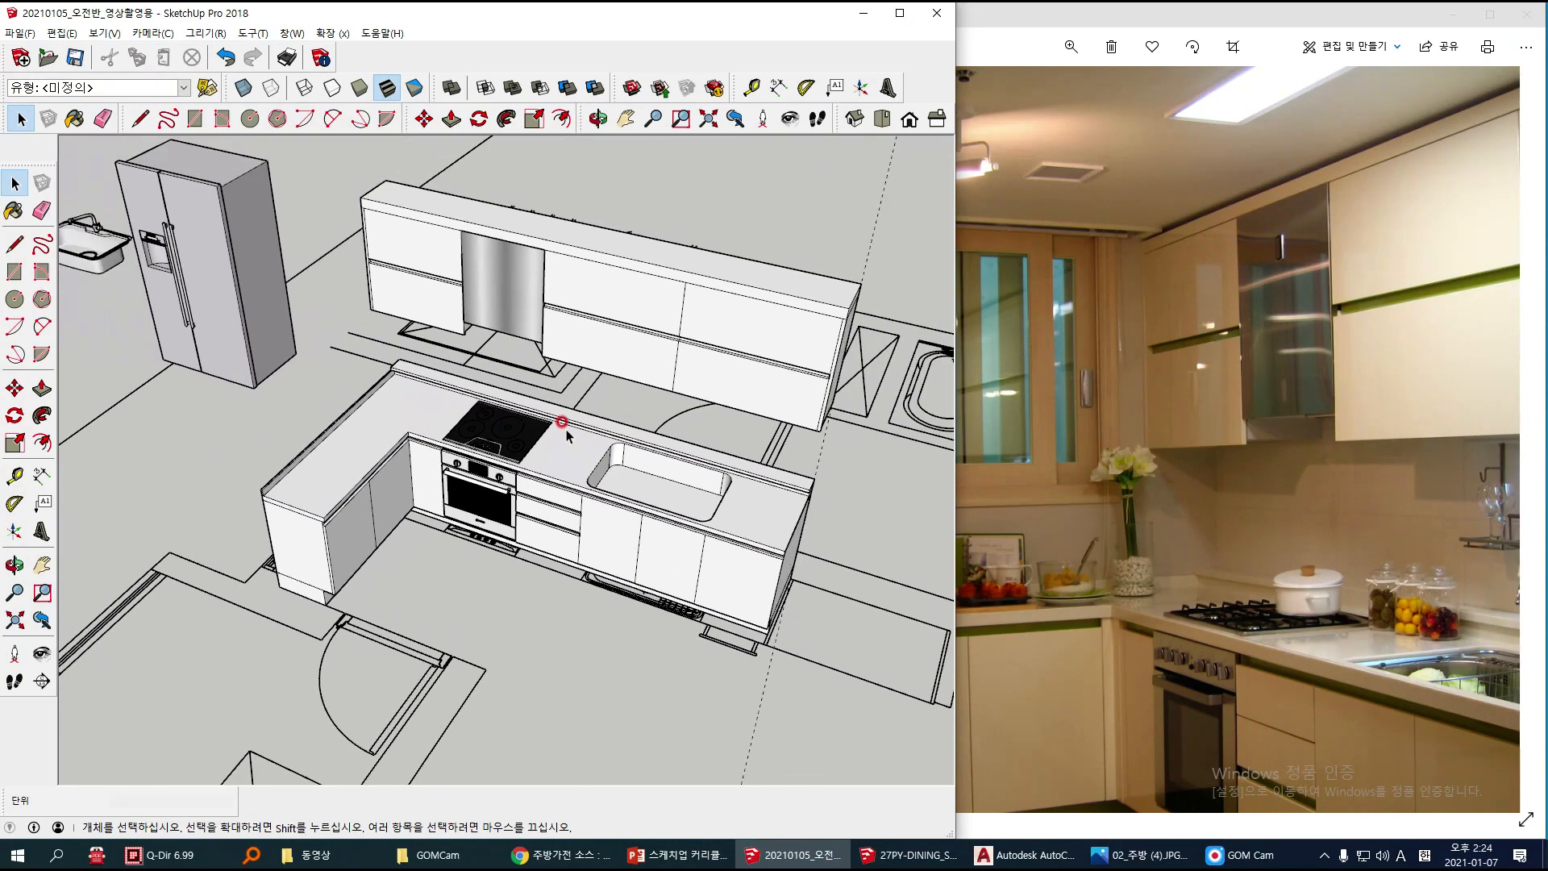
{"action": "scroll", "coordinate": [567, 435], "scroll_direction": "down", "scroll_amount": 5}
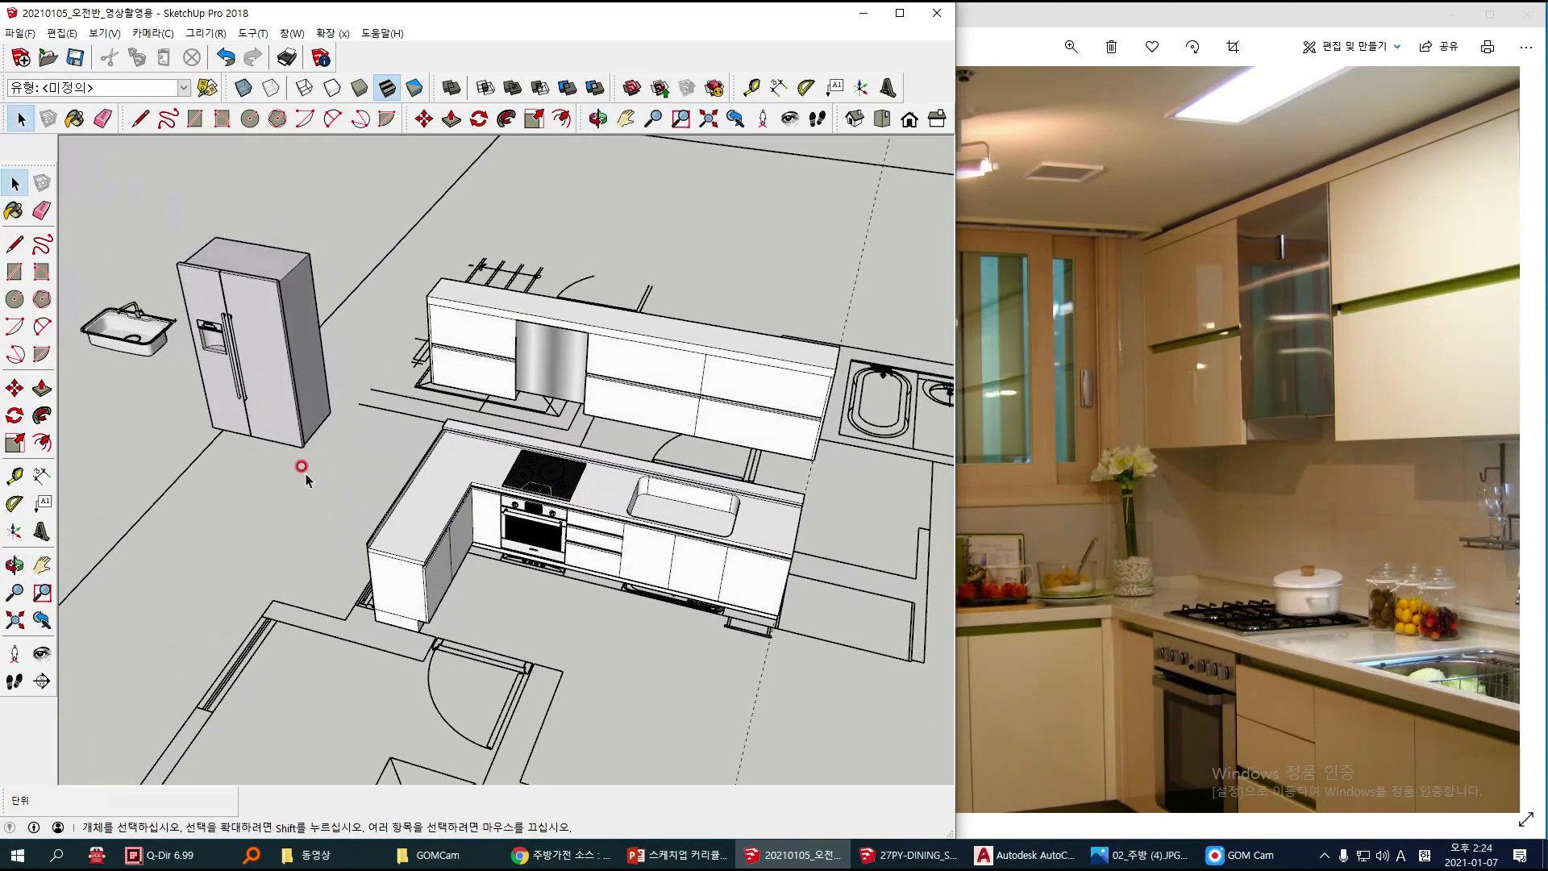
{"action": "key", "text": "m"}
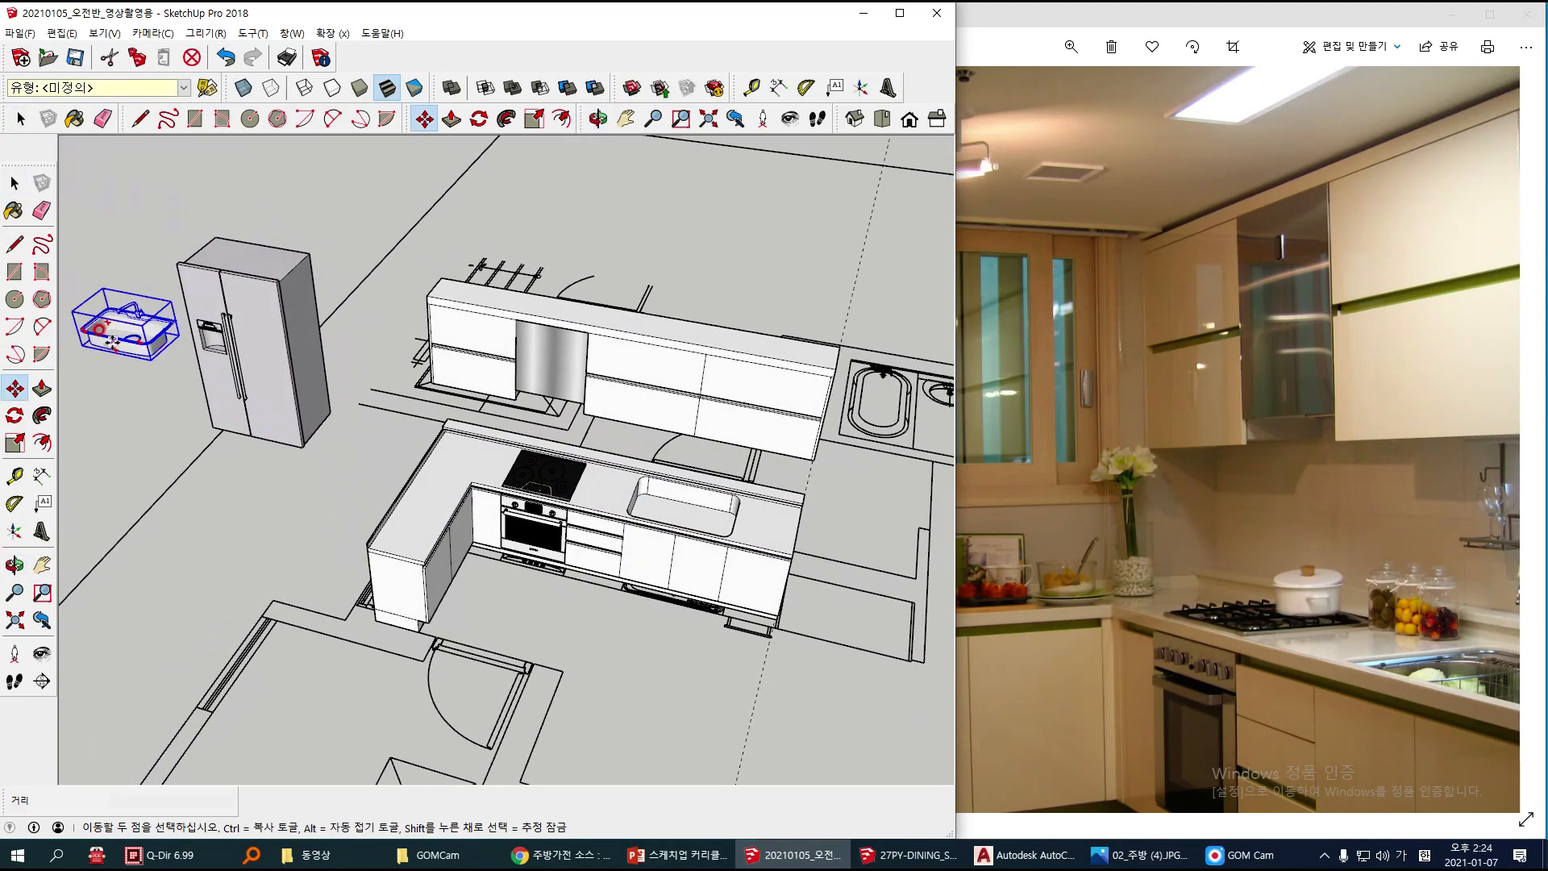
{"action": "scroll", "coordinate": [108, 338], "scroll_direction": "up", "scroll_amount": 8}
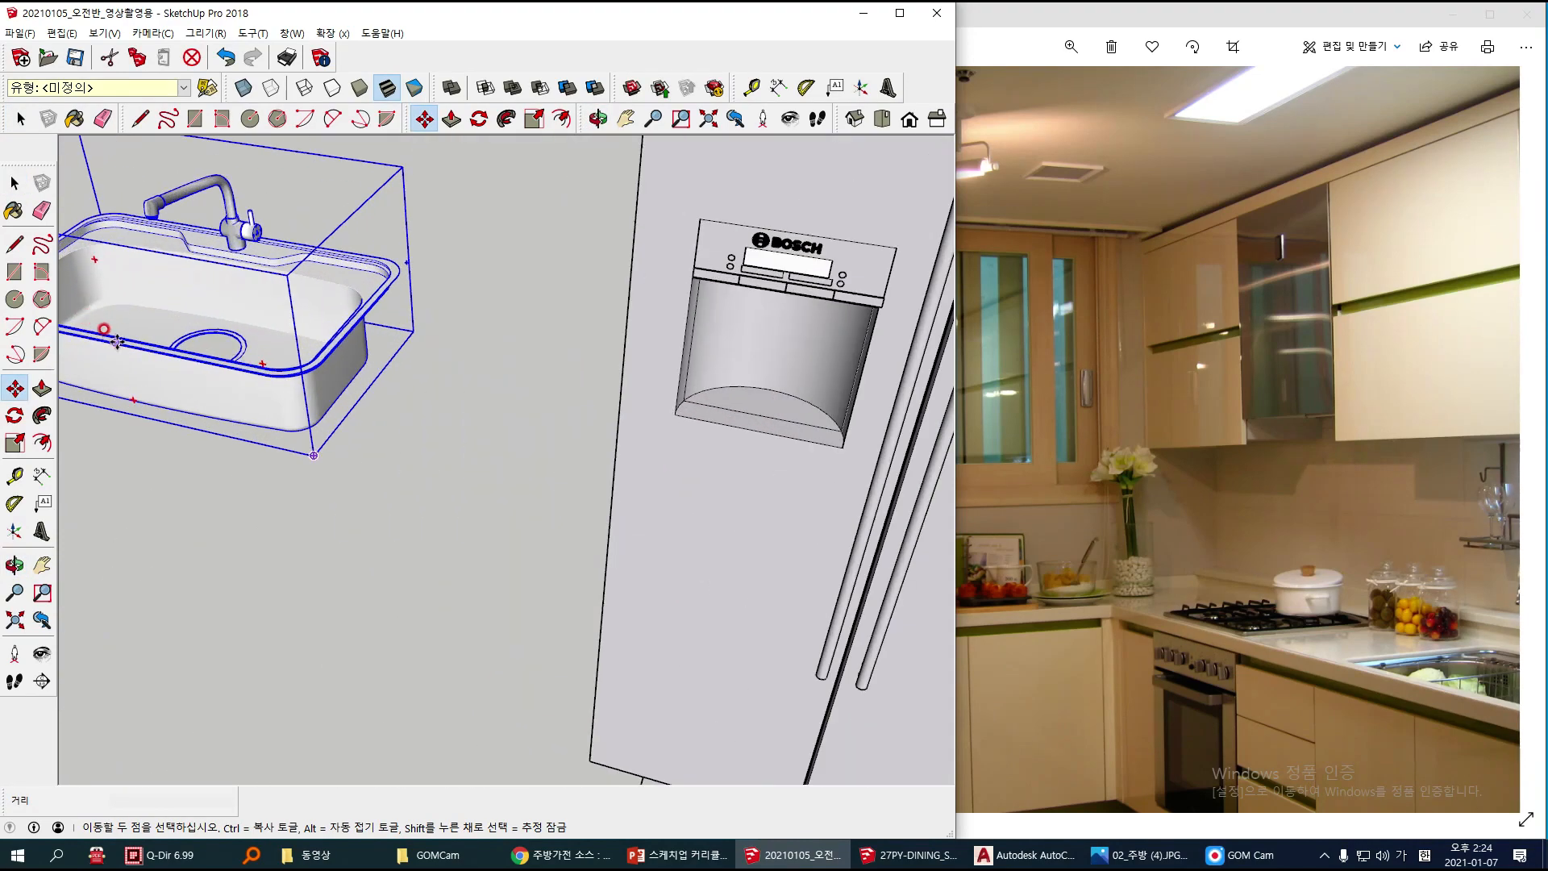
{"action": "scroll", "coordinate": [110, 339], "scroll_direction": "down", "scroll_amount": 10}
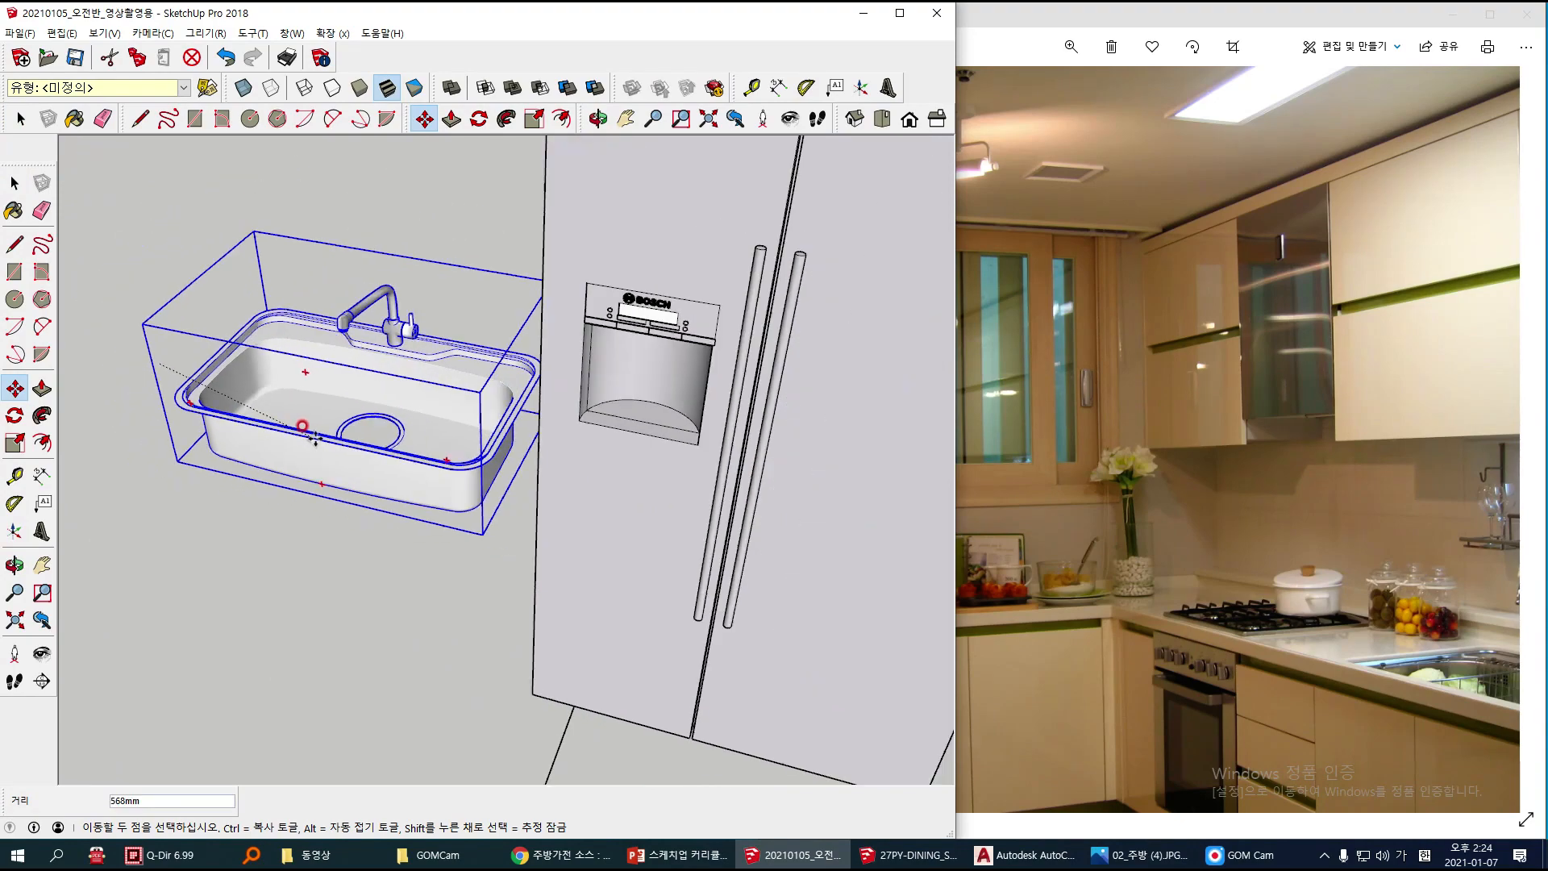
{"action": "middle_click_drag", "start_coordinate": [516, 463], "coordinate": [561, 490]}
{"action": "scroll", "coordinate": [639, 516], "scroll_direction": "up", "scroll_amount": 10}
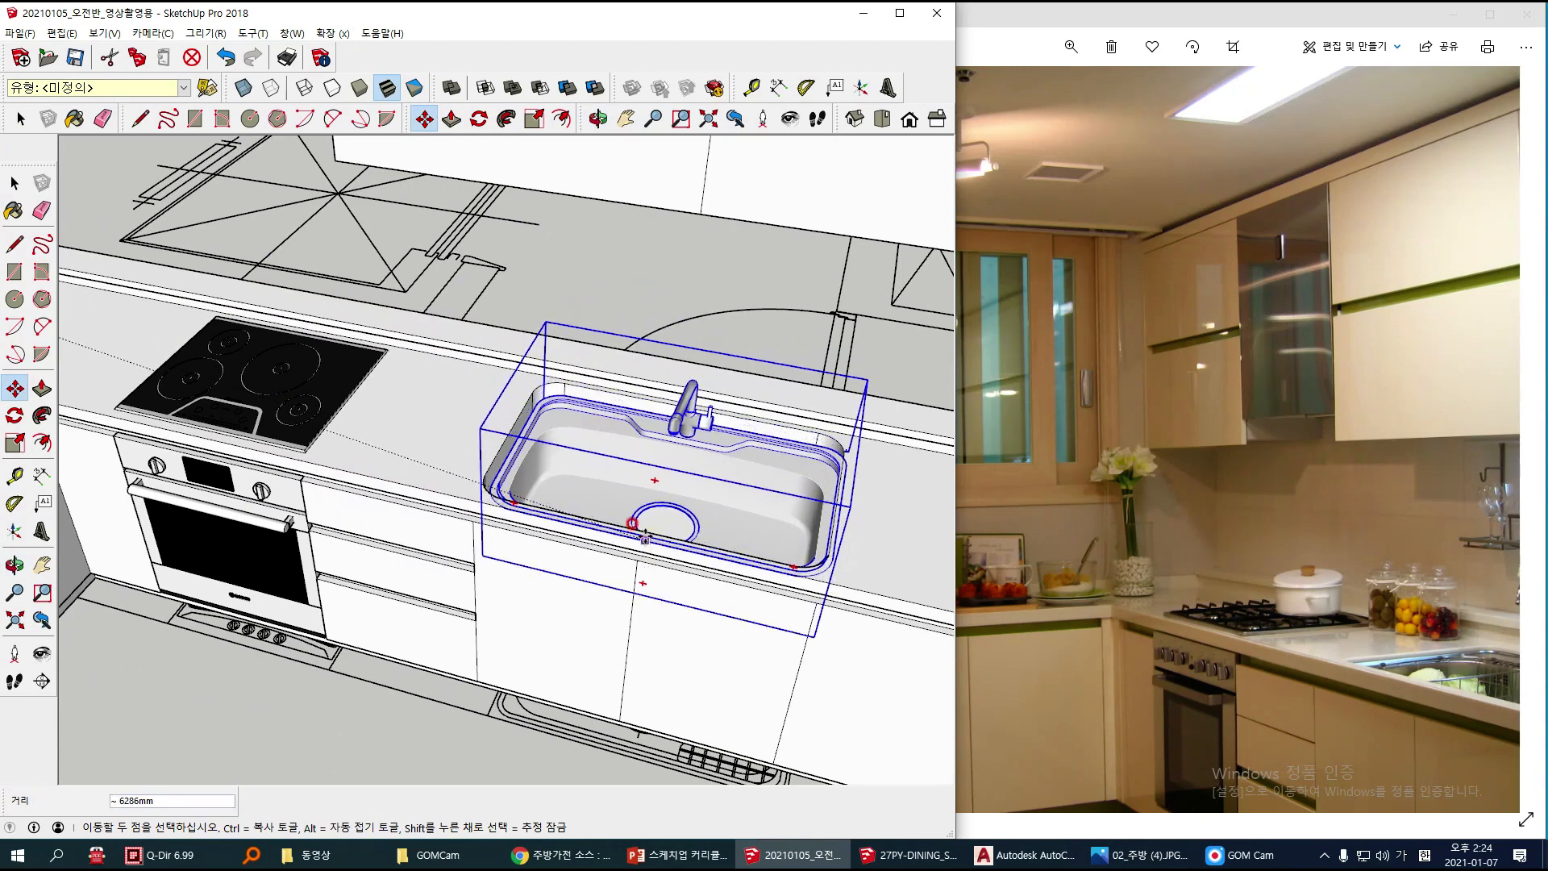
{"action": "scroll", "coordinate": [642, 529], "scroll_direction": "up", "scroll_amount": 3}
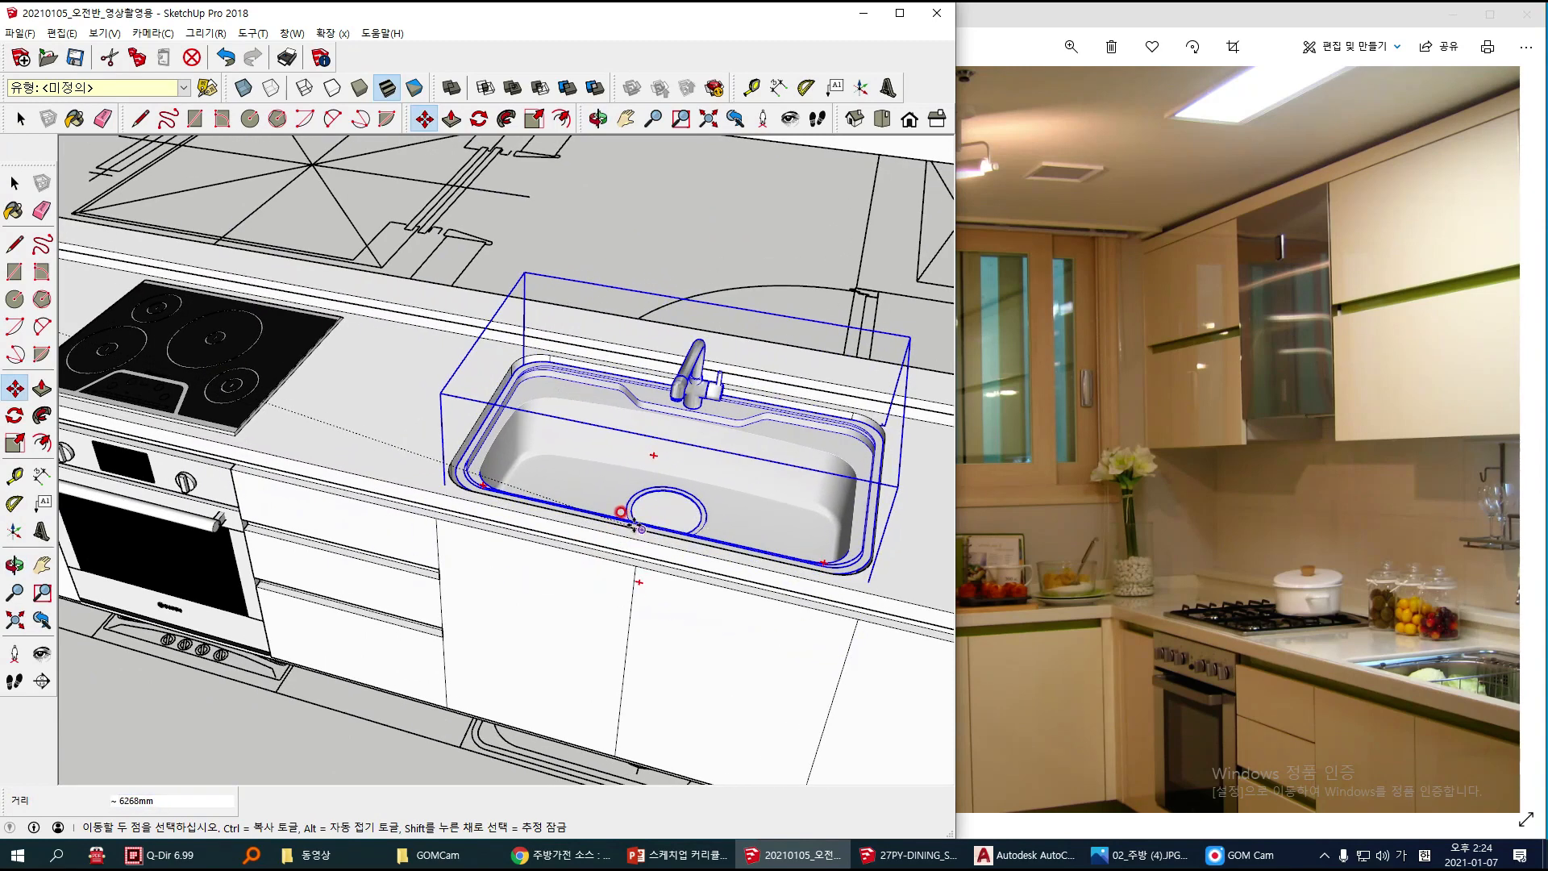
{"action": "scroll", "coordinate": [611, 564], "scroll_direction": "up", "scroll_amount": 5}
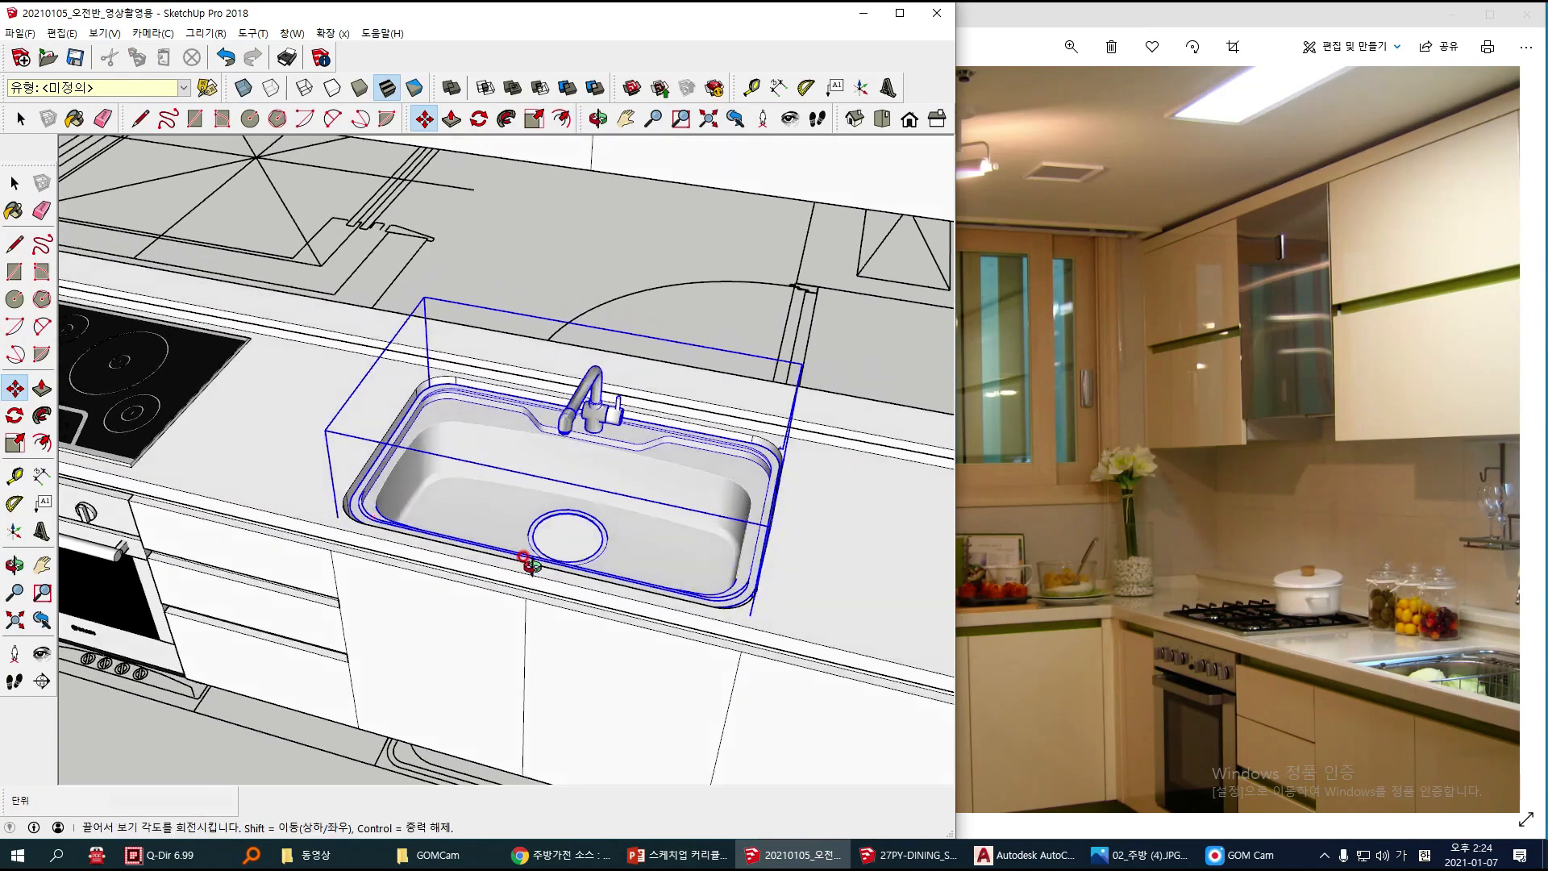
Step: Scale the sink's width to about 1.02 along the green axis to meet the cutout's side edge nearest the cooktop
{"action": "middle_click_drag", "start_coordinate": [611, 572], "coordinate": [513, 467]}
{"action": "scroll", "coordinate": [521, 528], "scroll_direction": "up", "scroll_amount": 3}
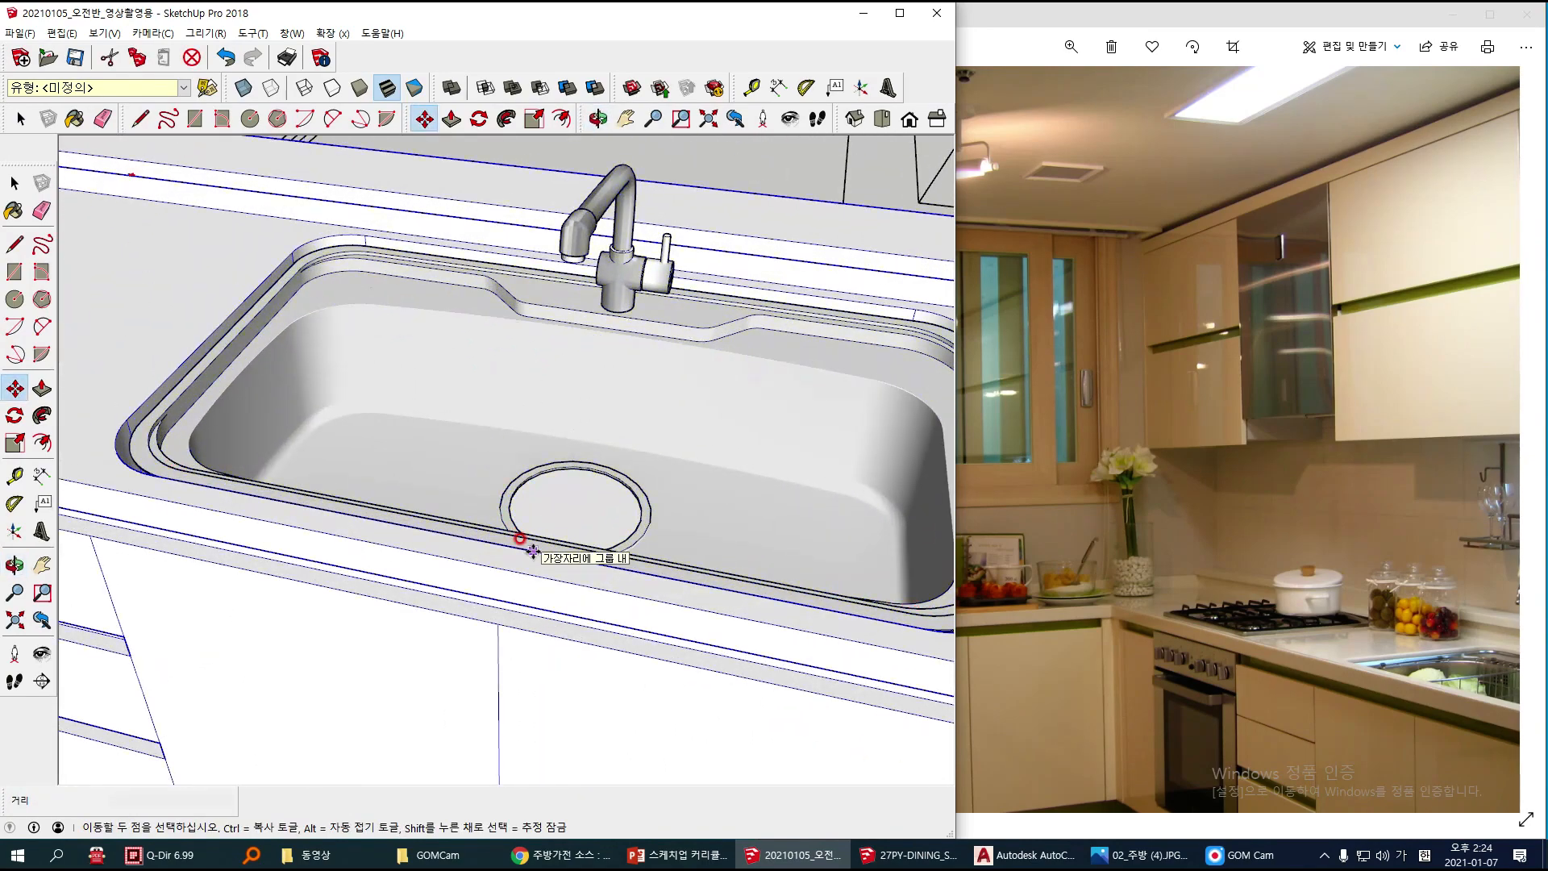
{"action": "middle_click_drag", "start_coordinate": [511, 549], "coordinate": [508, 411]}
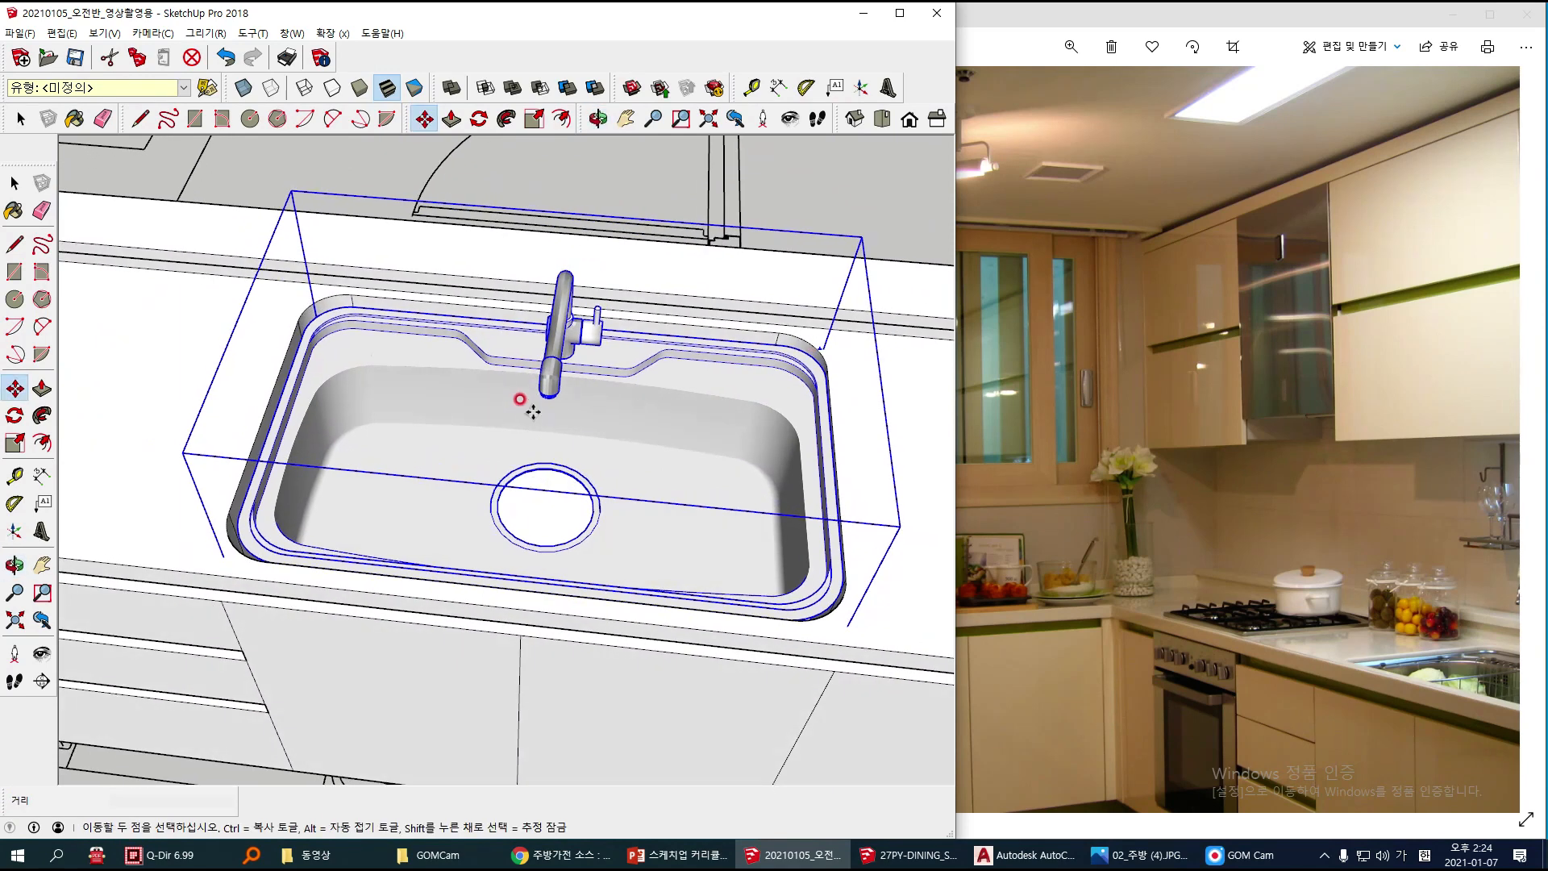
{"action": "key", "text": "s"}
{"action": "middle_click_drag", "start_coordinate": [328, 408], "coordinate": [363, 432]}
{"action": "left_click", "coordinate": [285, 427]}
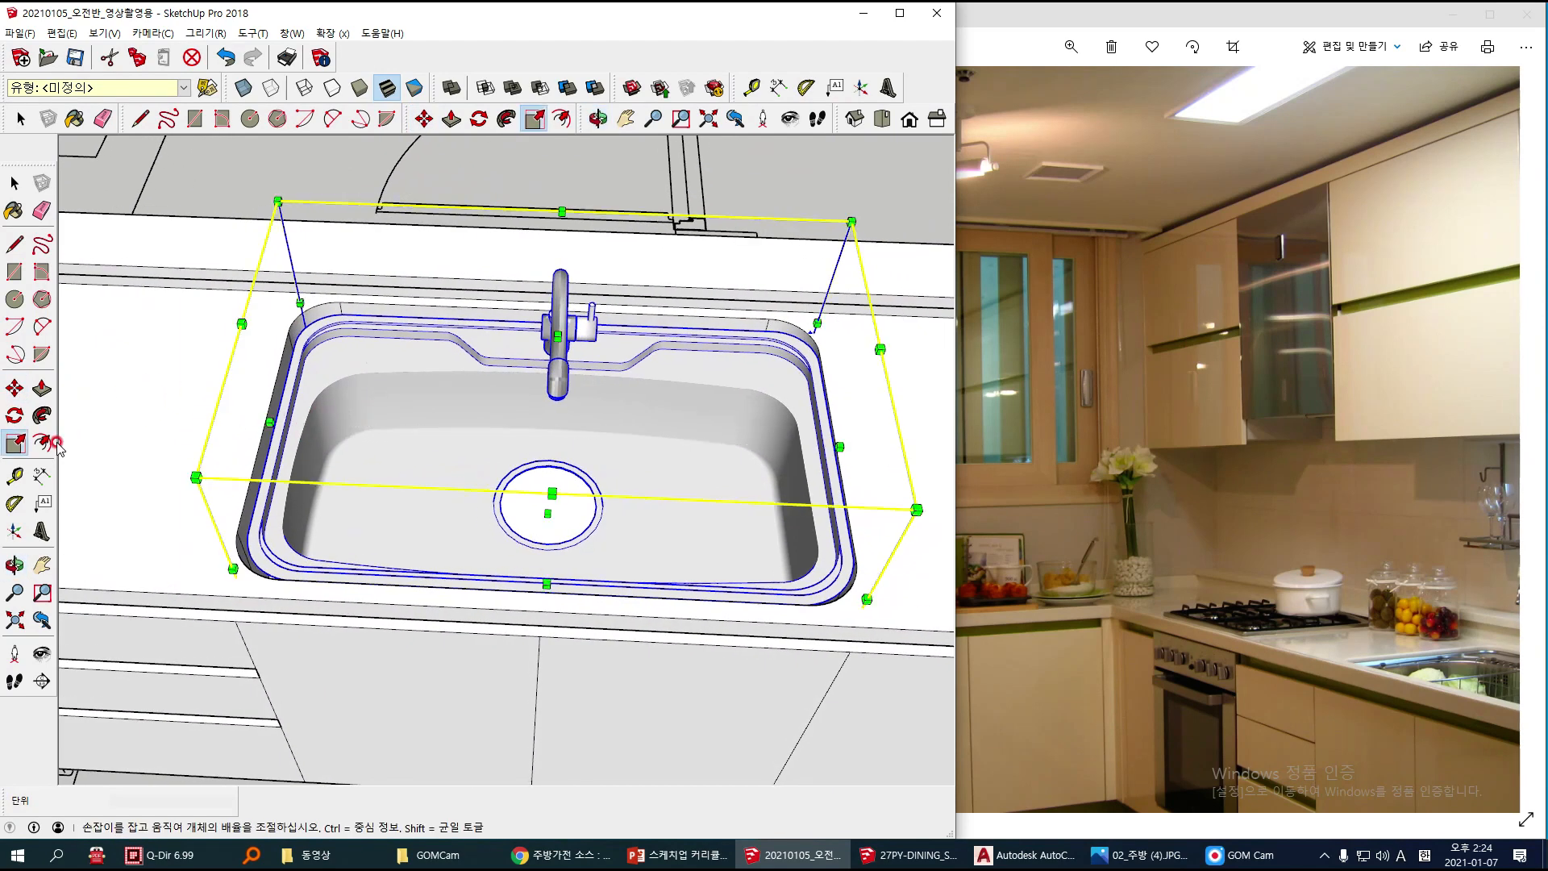
{"action": "left_click_drag", "start_coordinate": [269, 422], "coordinate": [260, 420]}
{"action": "left_click", "coordinate": [262, 418]}
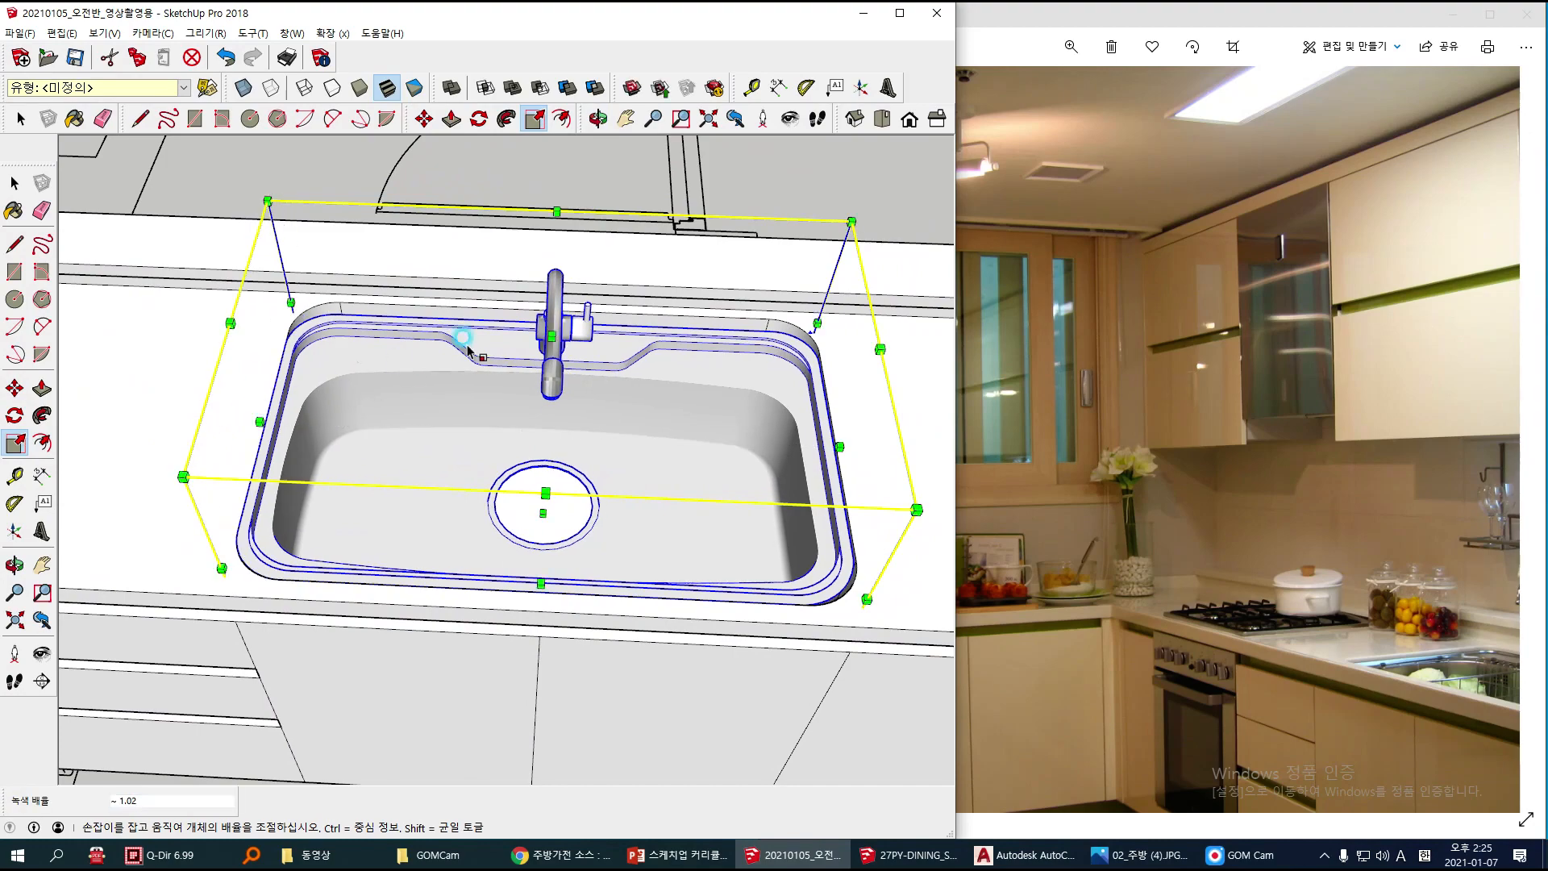
Step: Inspect the sink rim's fit along the far side of the cutout and select the base cabinet group
{"action": "middle_click_drag", "start_coordinate": [406, 366], "coordinate": [427, 428]}
{"action": "middle_click_drag", "start_coordinate": [606, 343], "coordinate": [505, 368]}
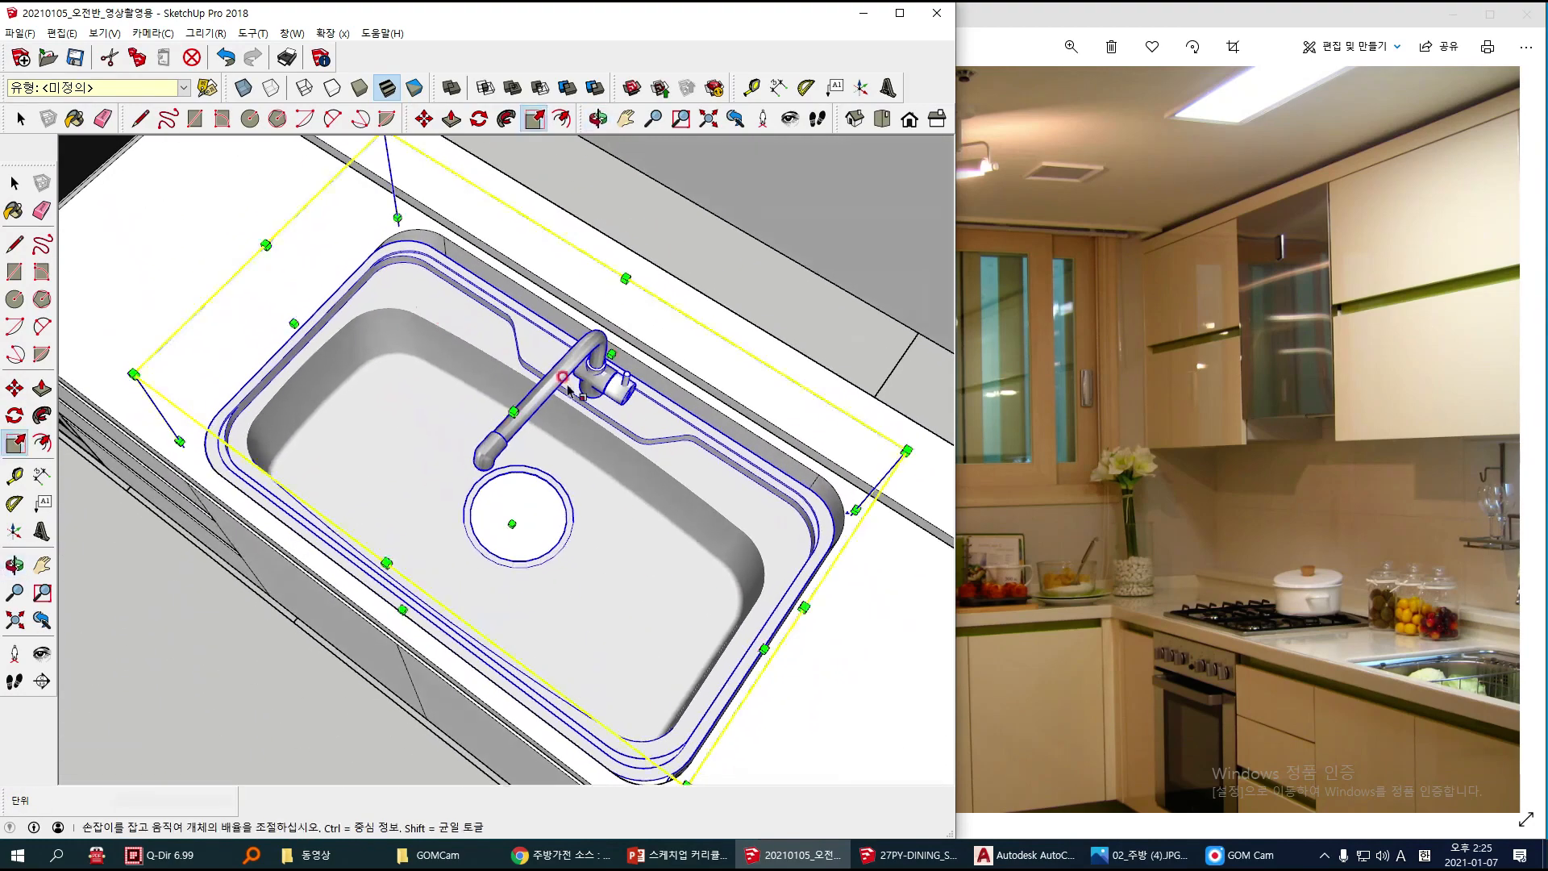
{"action": "left_click_drag", "start_coordinate": [596, 344], "coordinate": [666, 376]}
{"action": "middle_click_drag", "start_coordinate": [691, 621], "coordinate": [801, 563]}
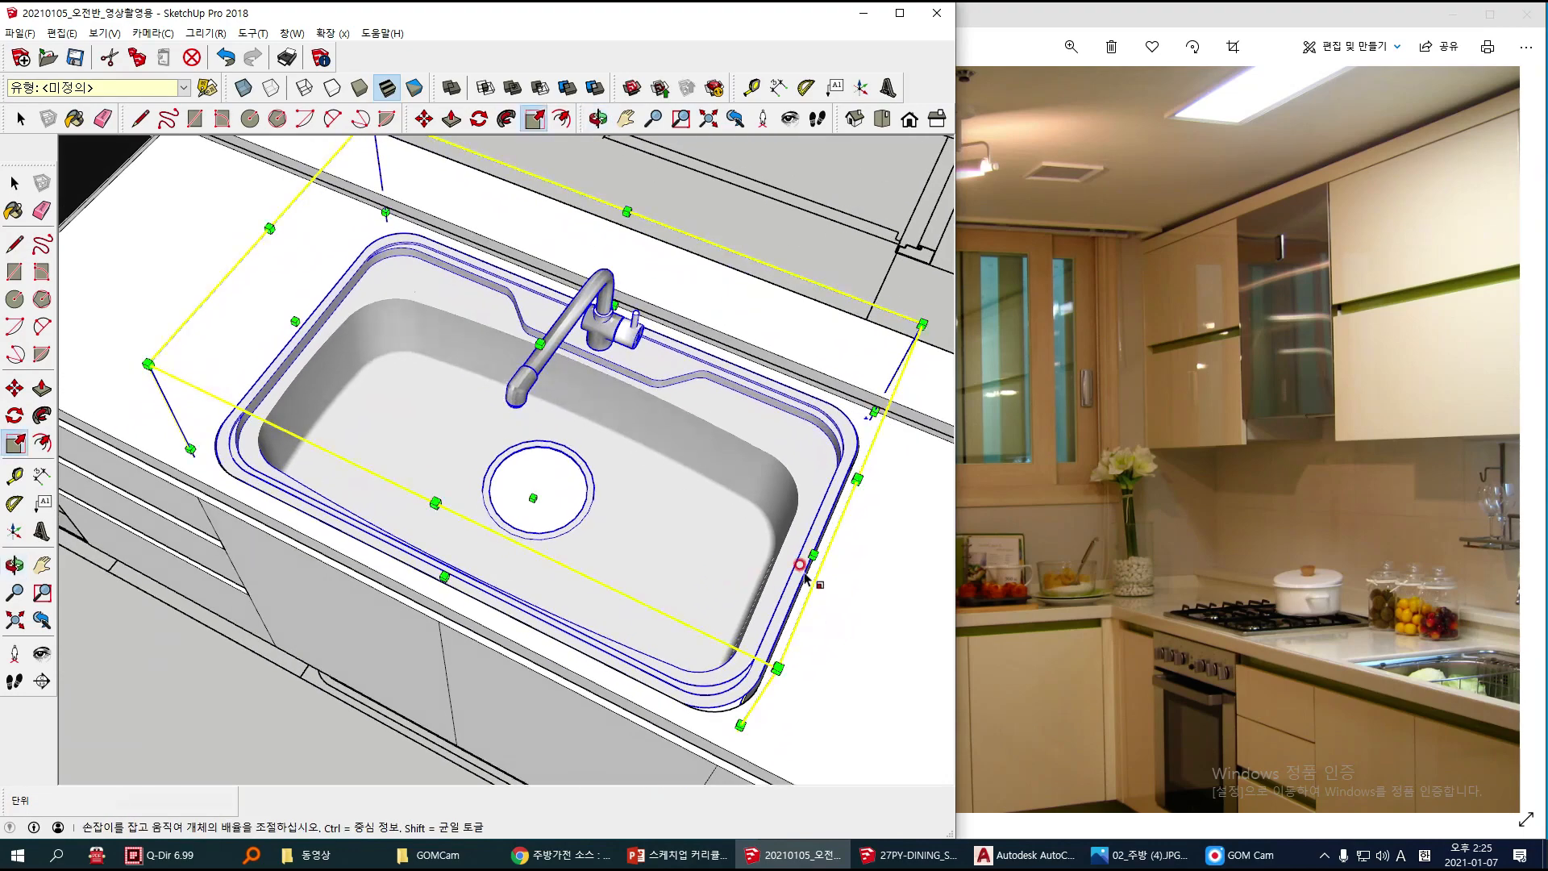
{"action": "scroll", "coordinate": [799, 546], "scroll_direction": "up", "scroll_amount": 3}
{"action": "left_click_drag", "start_coordinate": [804, 542], "coordinate": [820, 553]}
{"action": "middle_click_drag", "start_coordinate": [819, 553], "coordinate": [574, 571]}
{"action": "key", "text": "space"}
{"action": "left_click", "coordinate": [699, 688]}
{"action": "scroll", "coordinate": [699, 619], "scroll_direction": "down", "scroll_amount": 3}
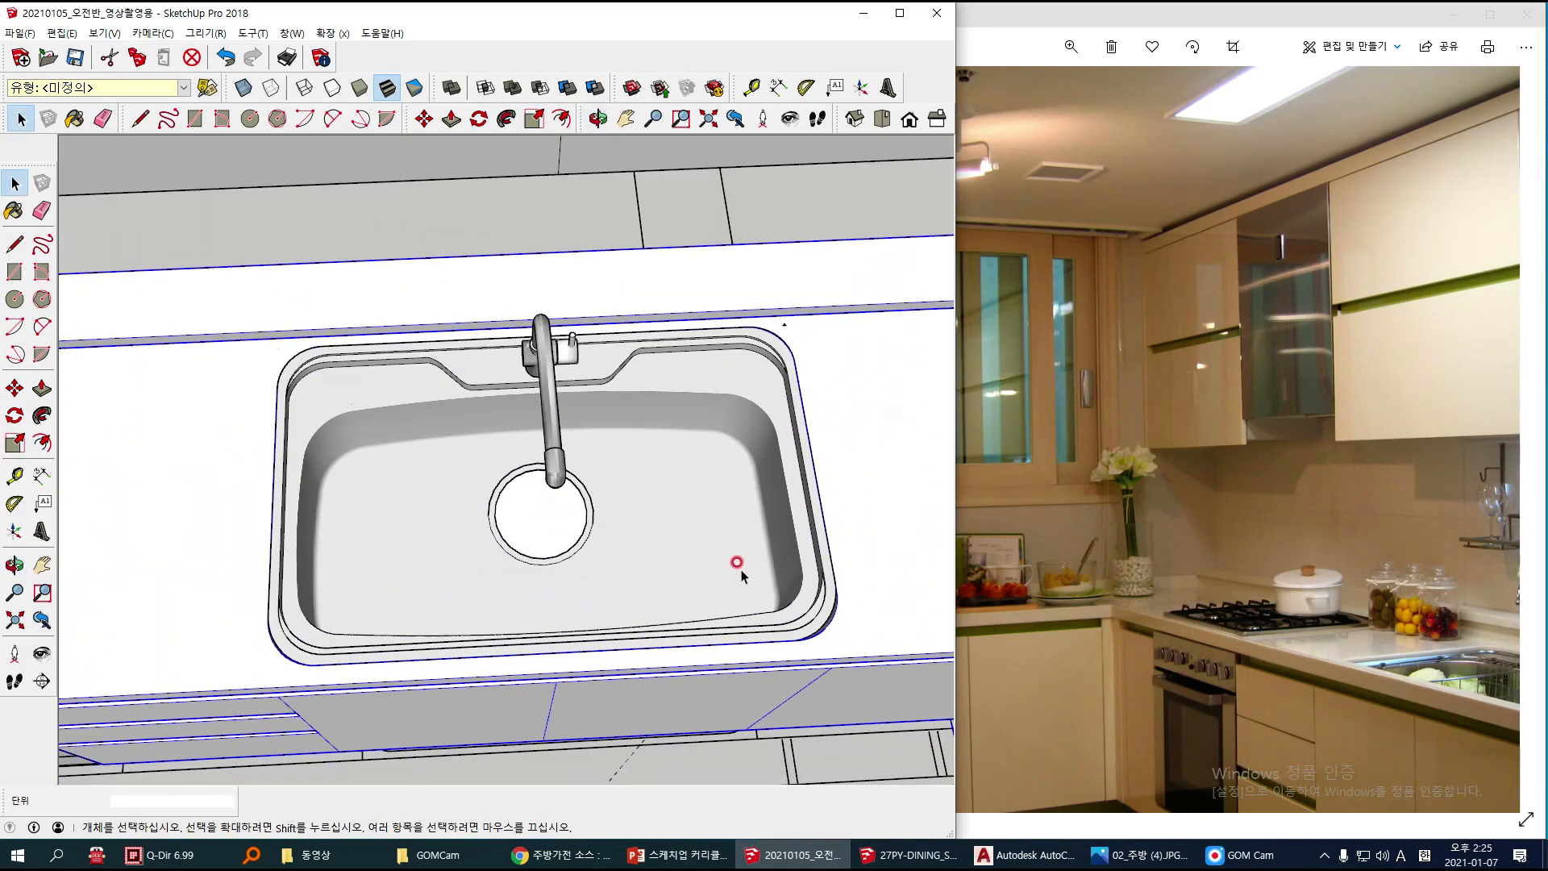
Step: Examine the gaps between the sink's rounded corners and the countertop cutout, and clear the selection
{"action": "middle_click_drag", "start_coordinate": [739, 569], "coordinate": [709, 523]}
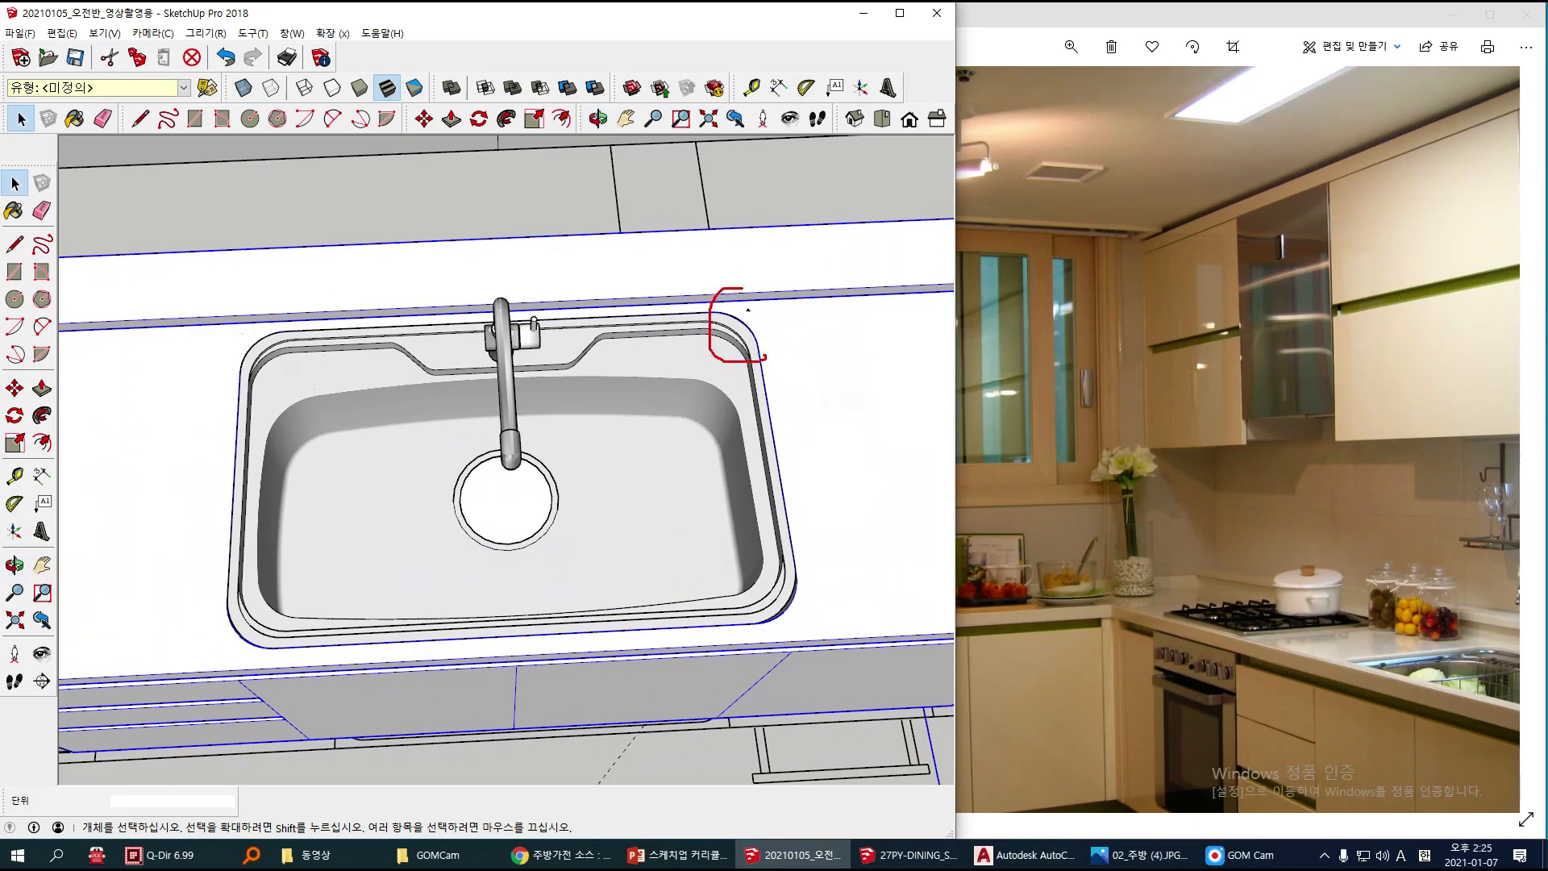
{"action": "mouse_move", "coordinate": [310, 339]}
{"action": "left_mouse_down"}
{"action": "mouse_move", "coordinate": [258, 379]}
{"action": "mouse_move", "coordinate": [270, 410]}
{"action": "left_mouse_up"}
{"action": "left_click_drag", "start_coordinate": [804, 635], "coordinate": [802, 633]}
{"action": "left_click_drag", "start_coordinate": [309, 643], "coordinate": [310, 639]}
{"action": "key", "text": "Escape"}
{"action": "mouse_move", "coordinate": [607, 546]}
{"action": "middle_mouse_down"}
{"action": "mouse_move", "coordinate": [543, 591]}
{"action": "mouse_move", "coordinate": [680, 561]}
{"action": "middle_mouse_up"}
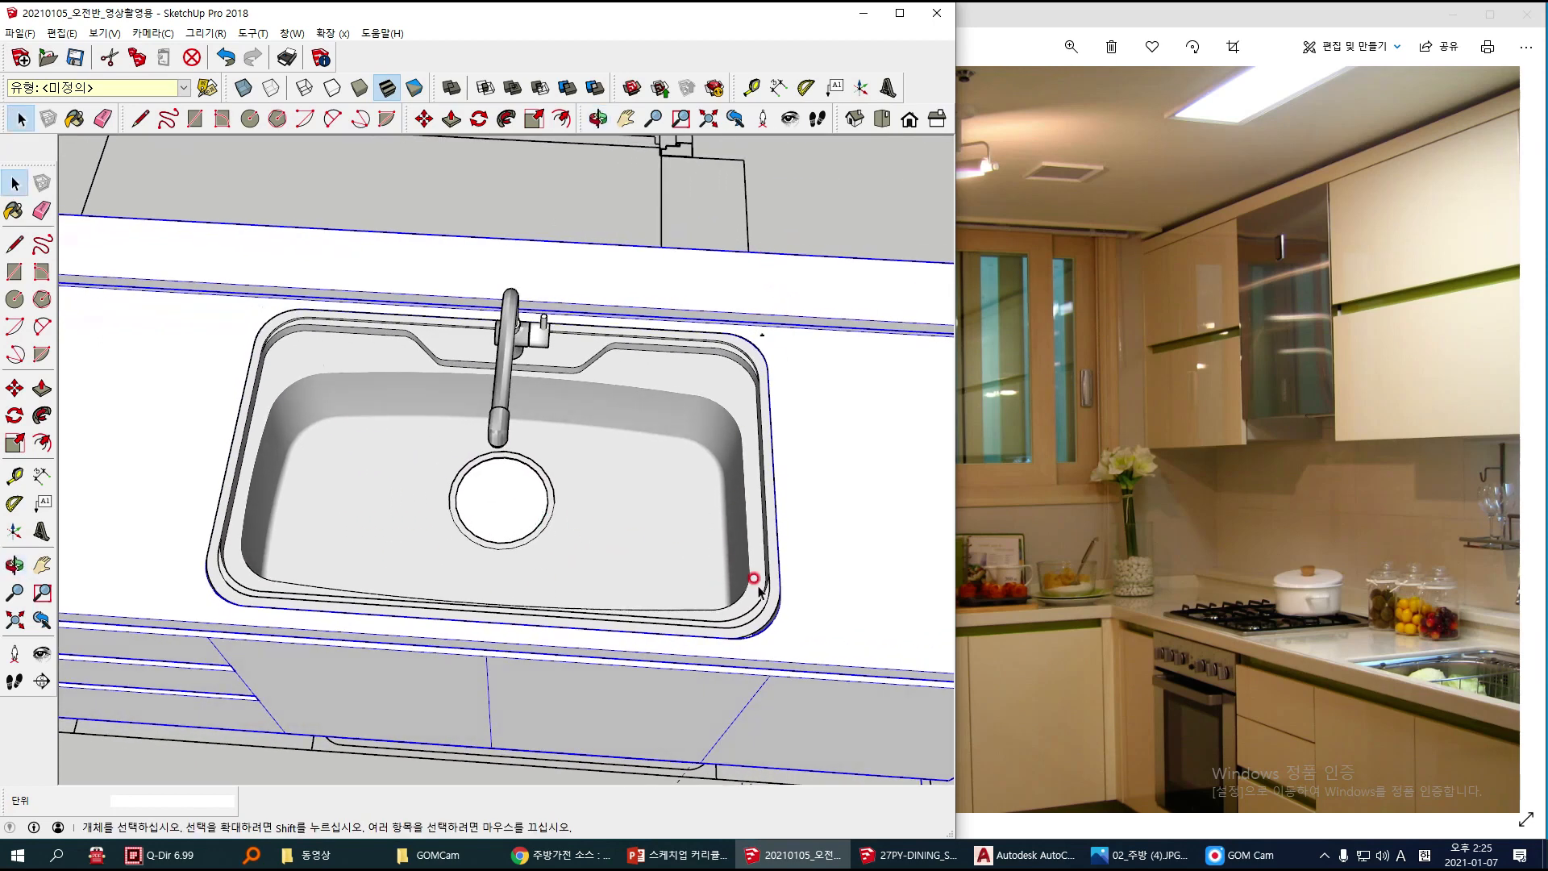
{"action": "scroll", "coordinate": [742, 577], "scroll_direction": "up", "scroll_amount": 6}
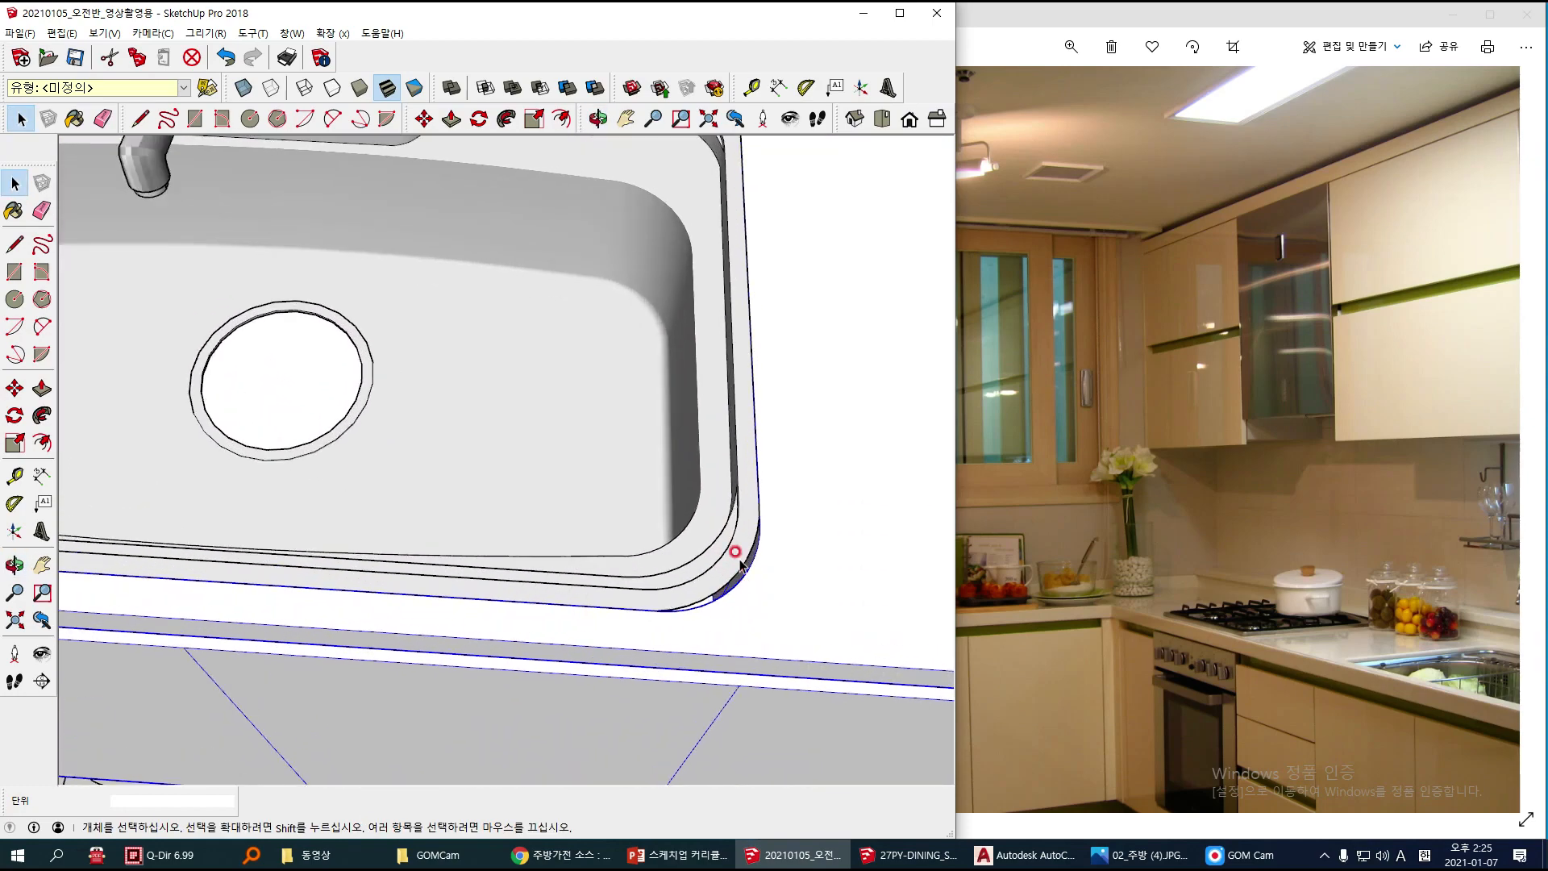
{"action": "mouse_move", "coordinate": [729, 617]}
{"action": "middle_mouse_down"}
{"action": "mouse_move", "coordinate": [860, 621]}
{"action": "mouse_move", "coordinate": [774, 542]}
{"action": "middle_mouse_up"}
{"action": "scroll", "coordinate": [776, 547], "scroll_direction": "up", "scroll_amount": 1}
{"action": "left_click", "coordinate": [731, 507]}
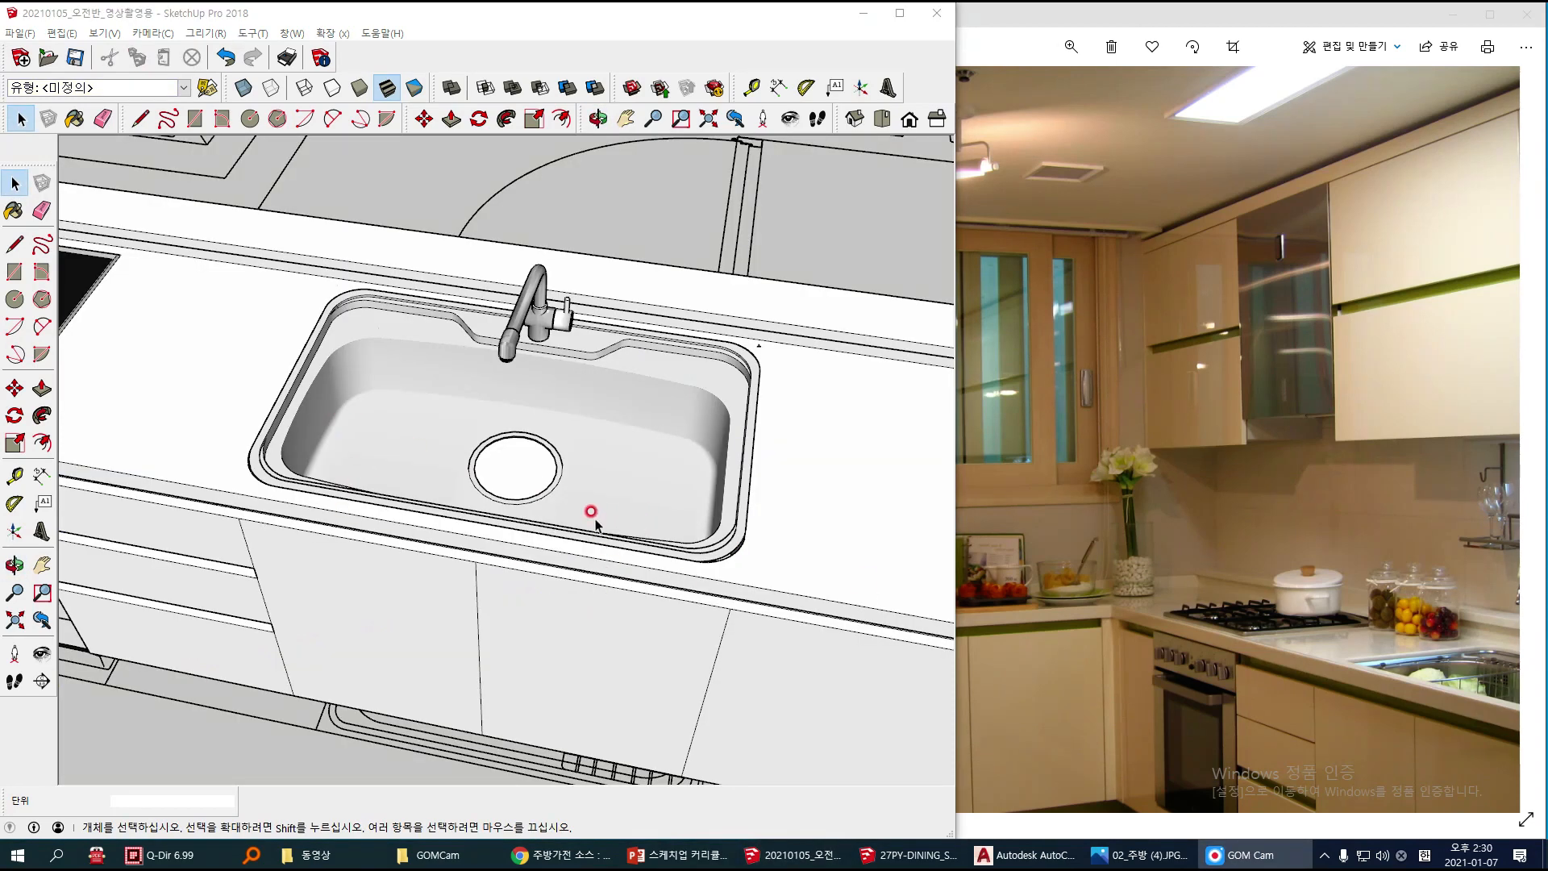
Step: Open the base cabinet group that contains the countertop for editing
{"action": "scroll", "coordinate": [613, 501], "scroll_direction": "up", "scroll_amount": 4}
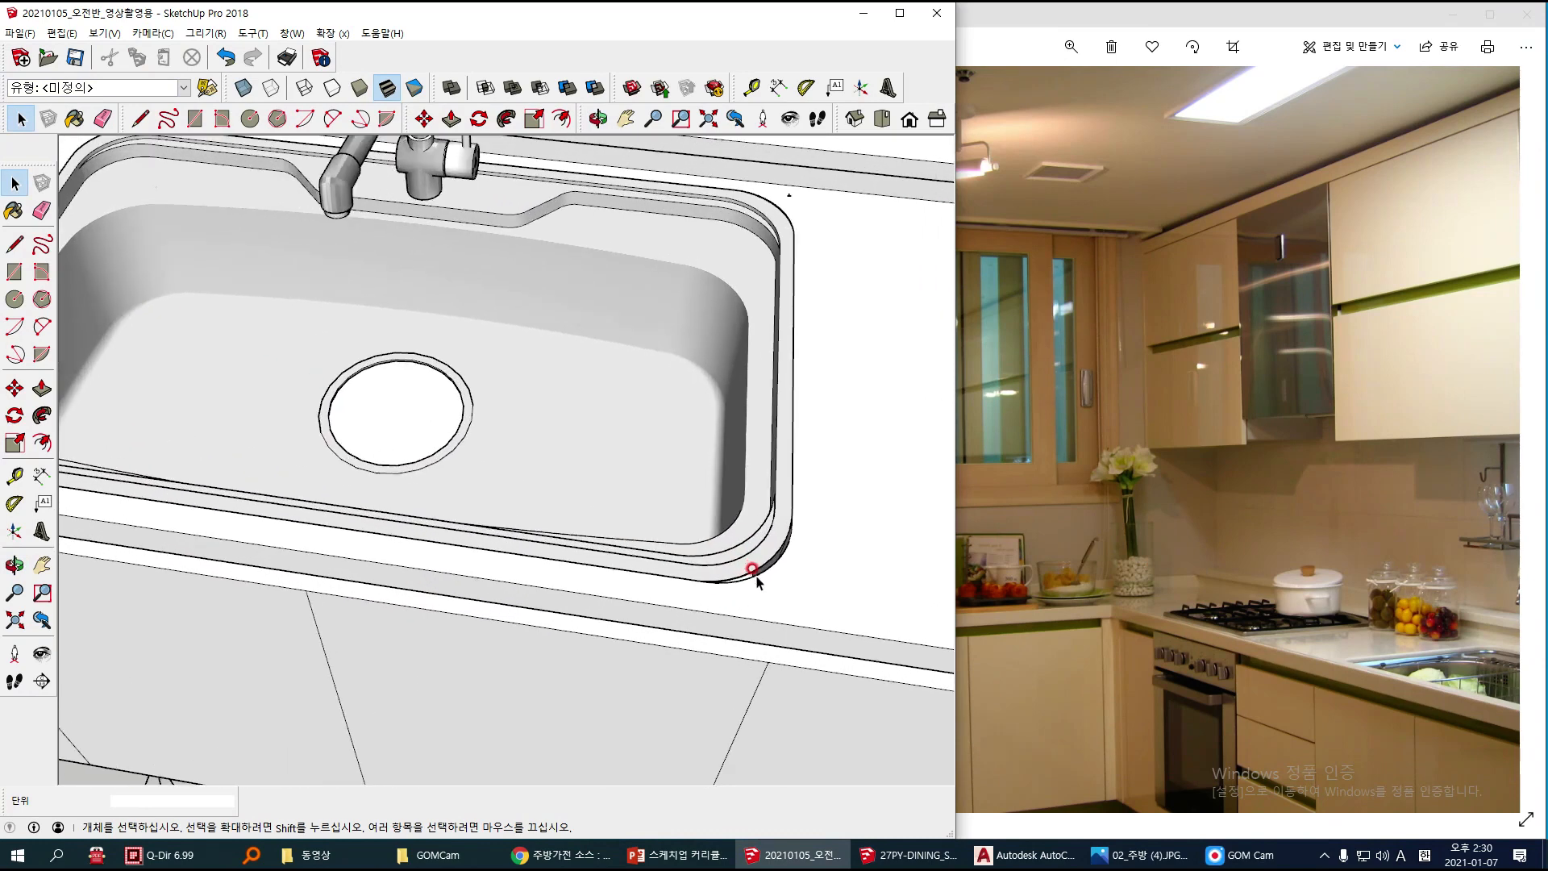
{"action": "scroll", "coordinate": [732, 564], "scroll_direction": "up", "scroll_amount": 1}
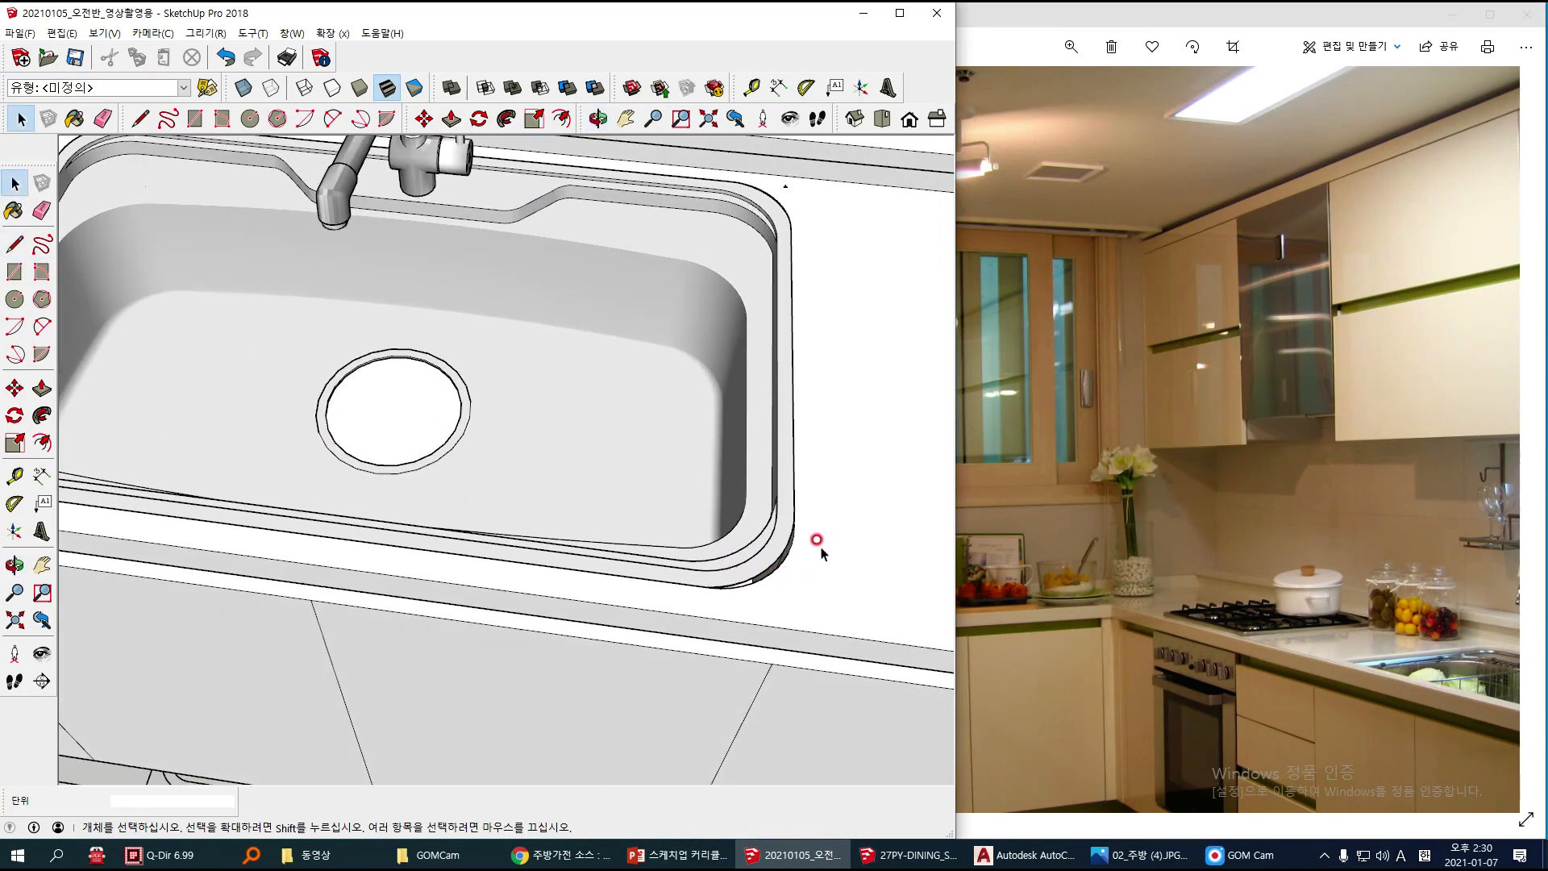
{"action": "left_click", "coordinate": [778, 529]}
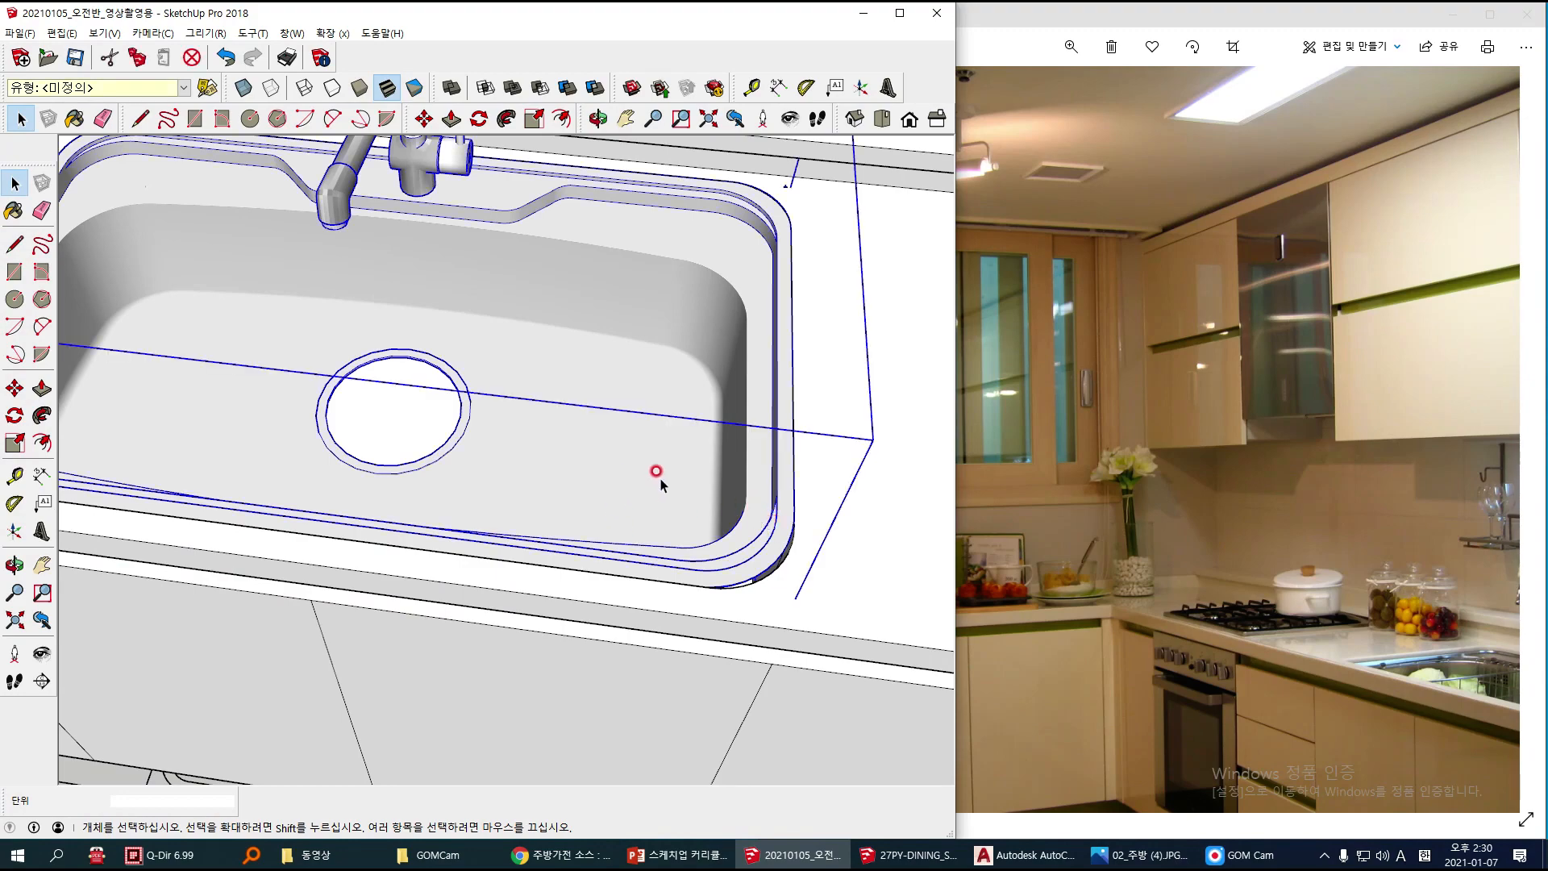
{"action": "scroll", "coordinate": [840, 573], "scroll_direction": "down", "scroll_amount": 3}
{"action": "mouse_move", "coordinate": [839, 573]}
{"action": "middle_mouse_down"}
{"action": "mouse_move", "coordinate": [840, 408]}
{"action": "mouse_move", "coordinate": [730, 348]}
{"action": "mouse_move", "coordinate": [687, 401]}
{"action": "middle_mouse_up"}
{"action": "scroll", "coordinate": [645, 468], "scroll_direction": "up", "scroll_amount": 3}
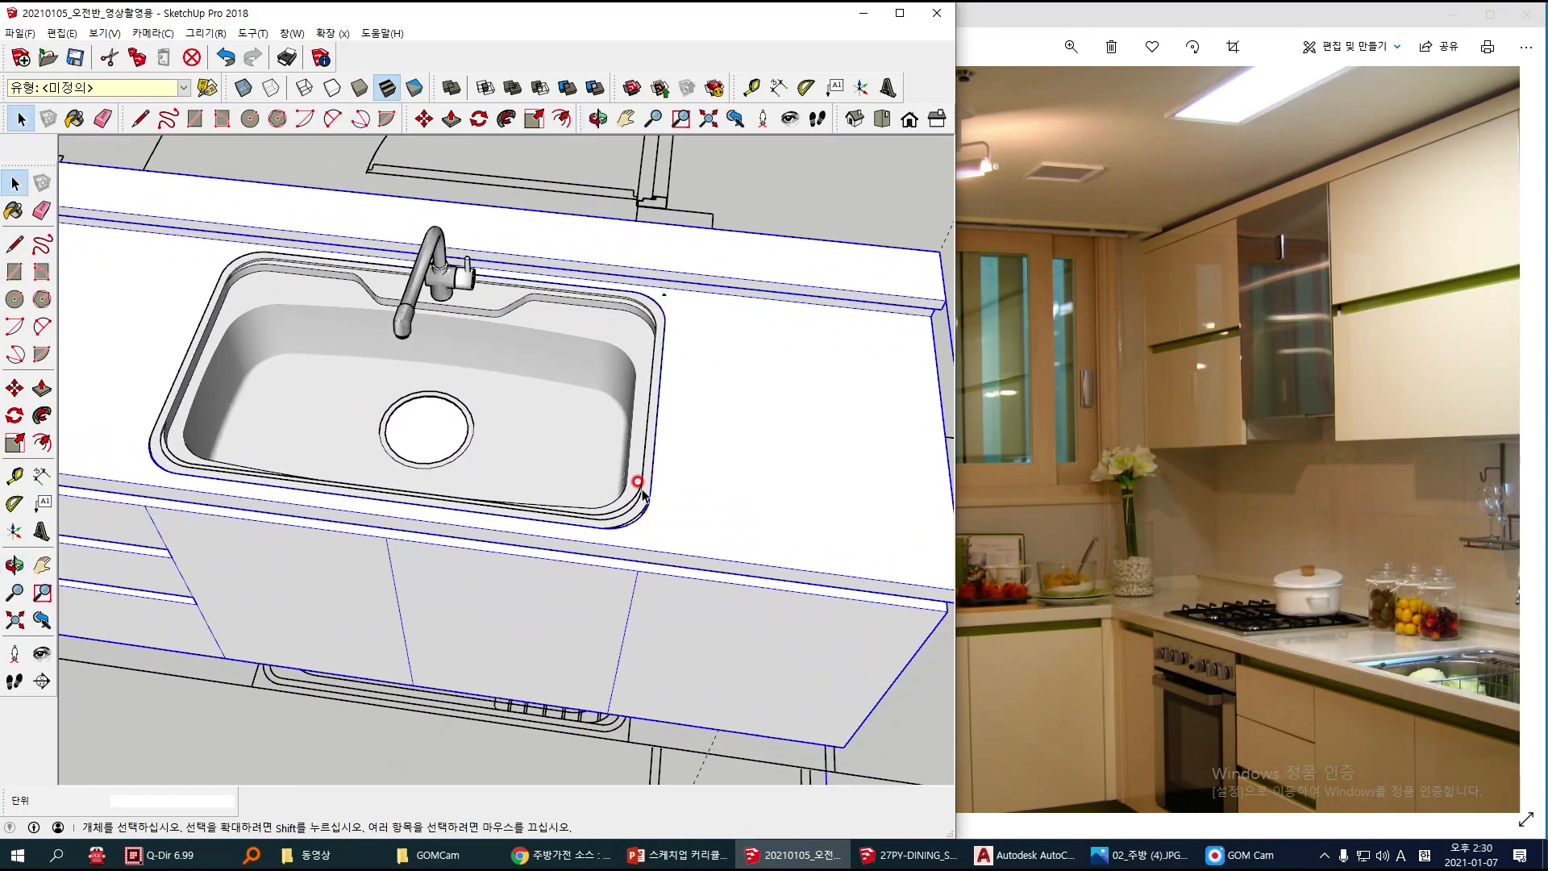
{"action": "right_click", "coordinate": [680, 494]}
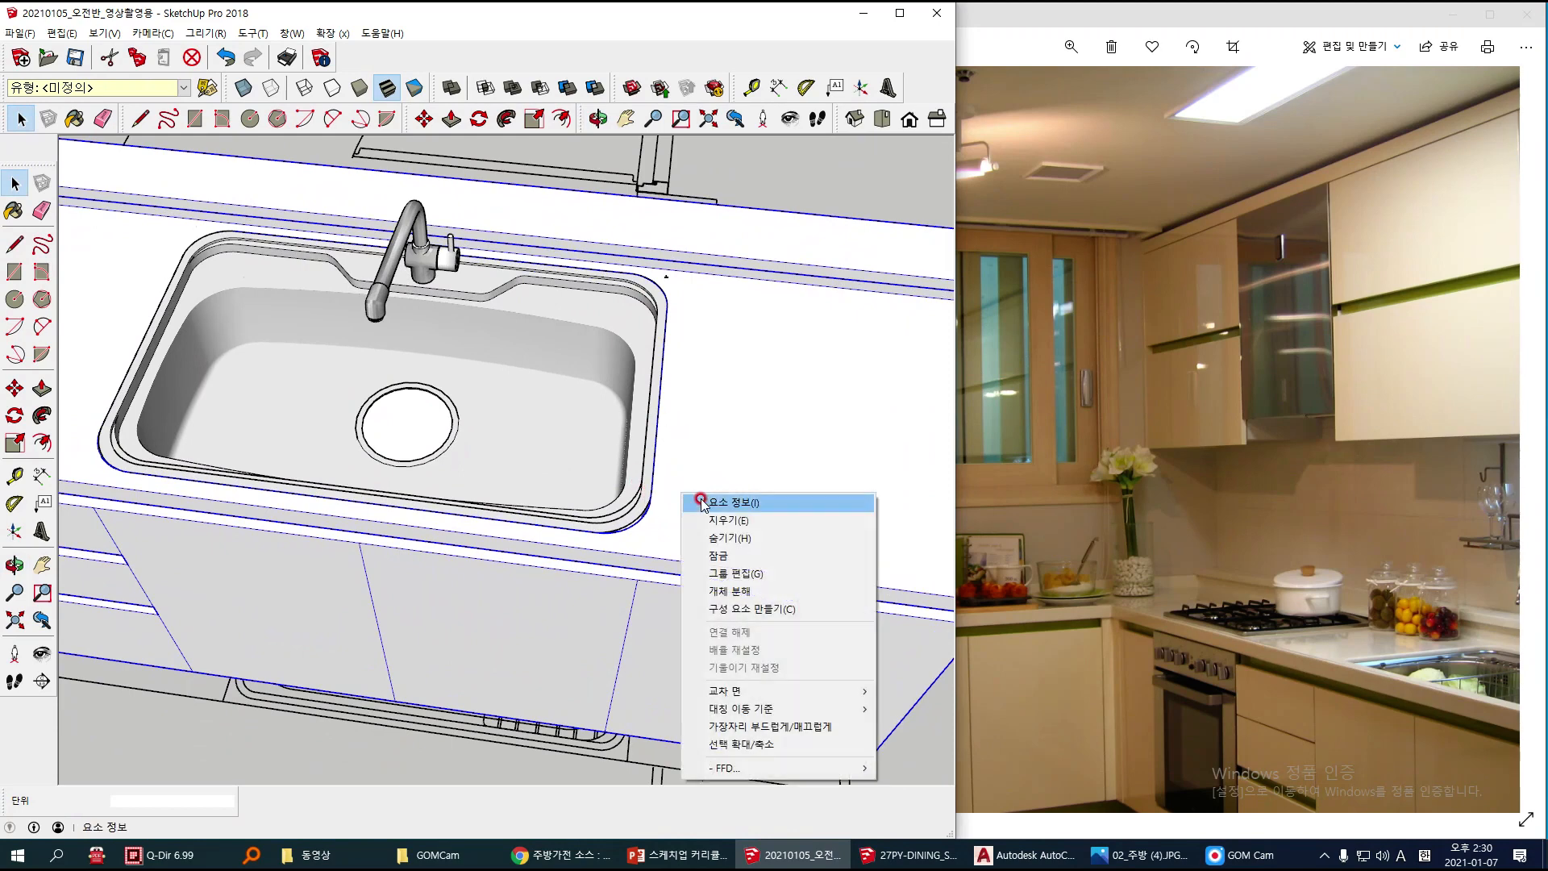
{"action": "left_click", "coordinate": [746, 574]}
Step: Draw a two-point arc with a bulge of about 29 mm across the cutout's front corner farthest from the cooktop, following the sink rim
{"action": "scroll", "coordinate": [632, 528], "scroll_direction": "up", "scroll_amount": 5}
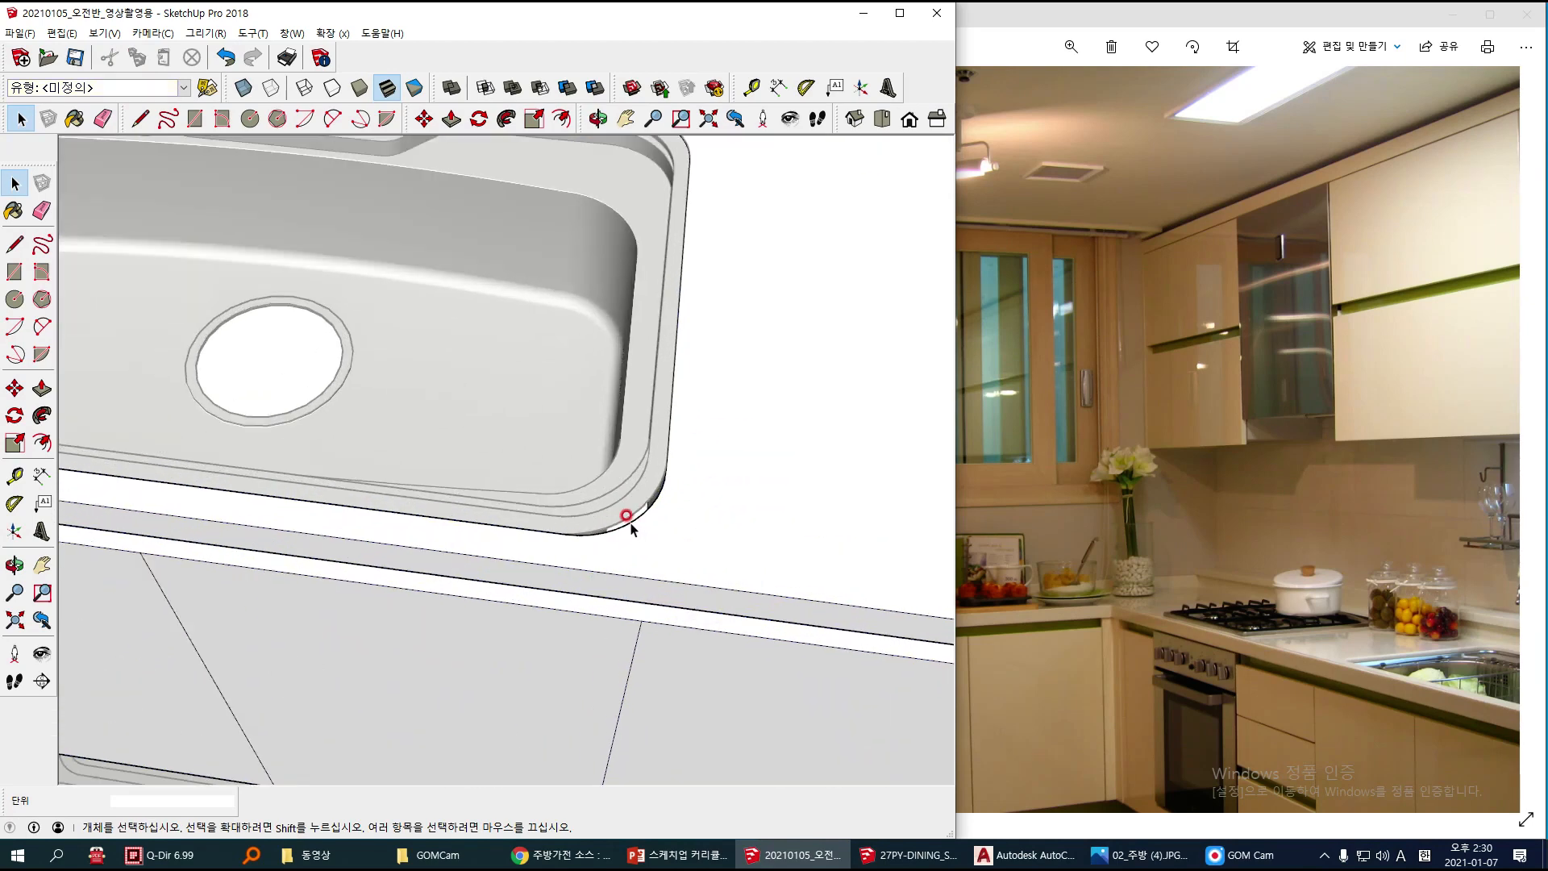
{"action": "left_click", "coordinate": [42, 326]}
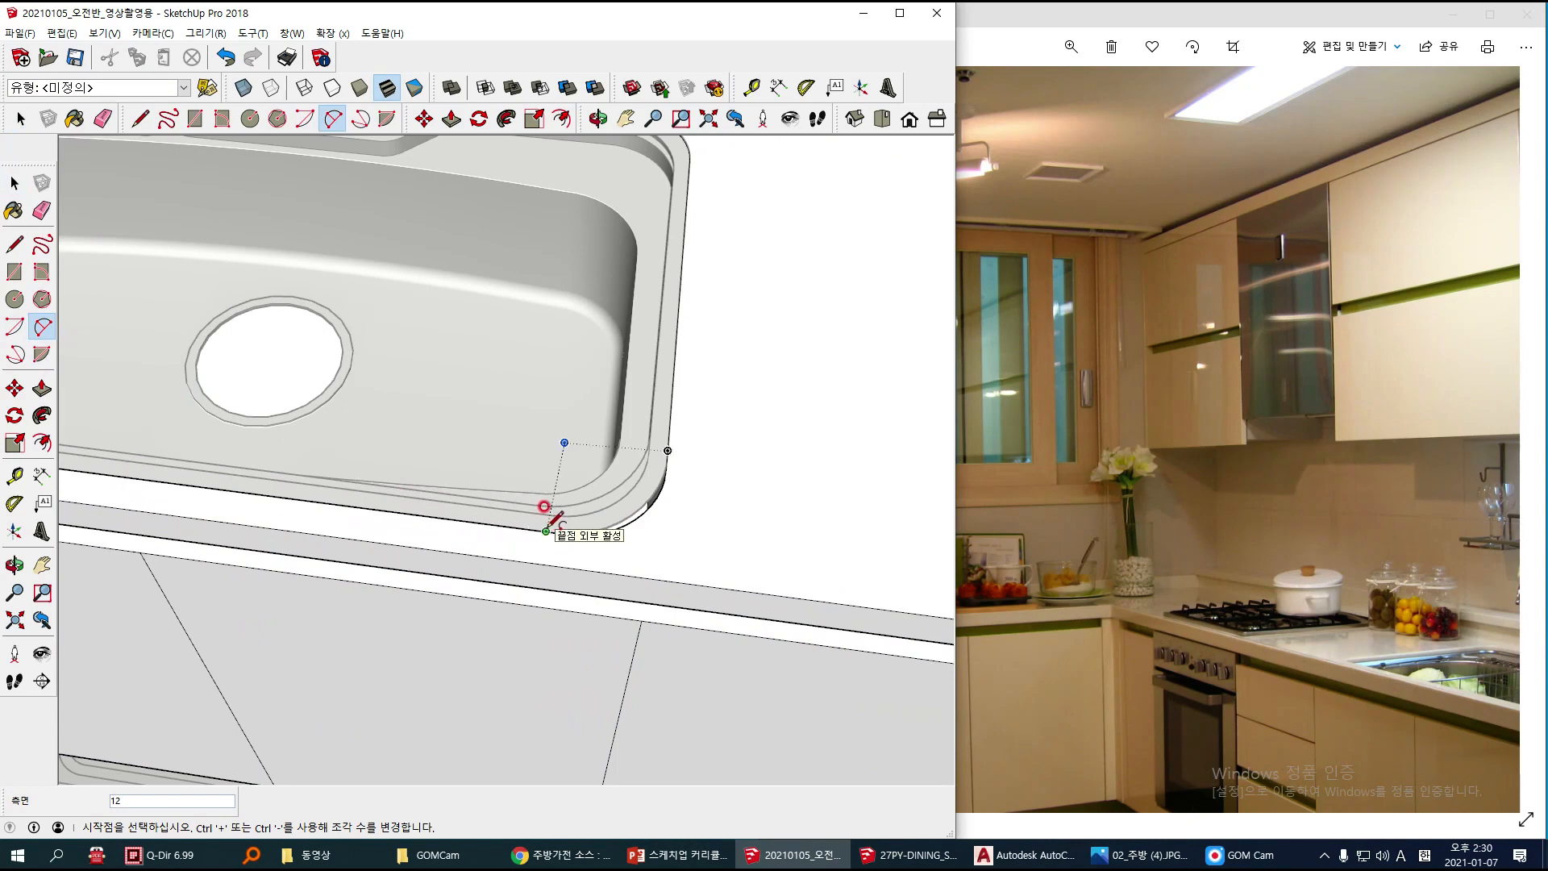
{"action": "scroll", "coordinate": [545, 506], "scroll_direction": "up", "scroll_amount": 3}
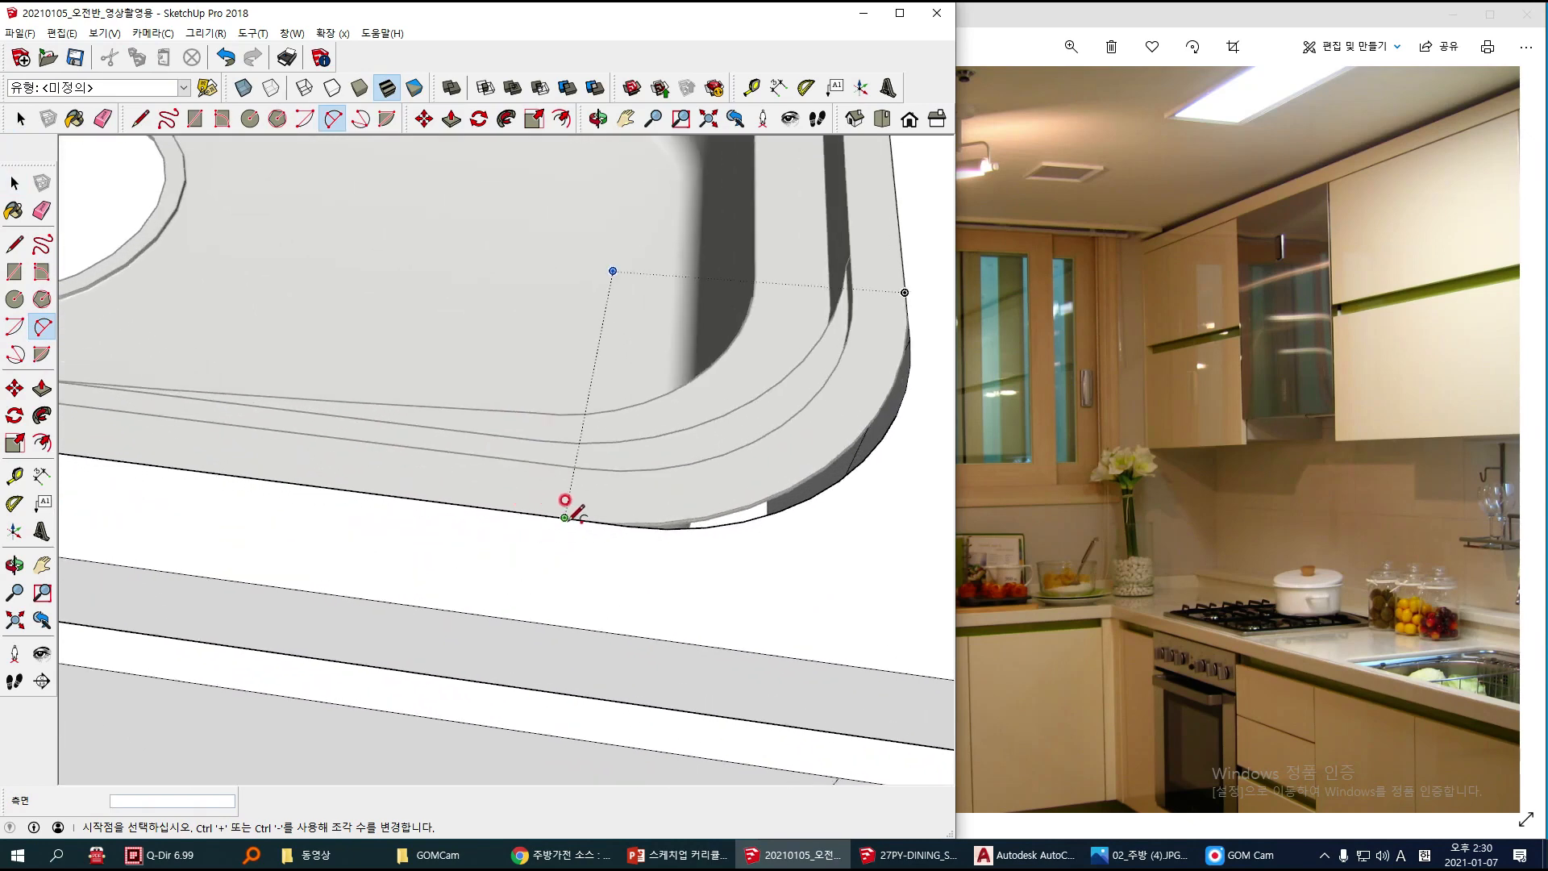
{"action": "left_click", "coordinate": [564, 517]}
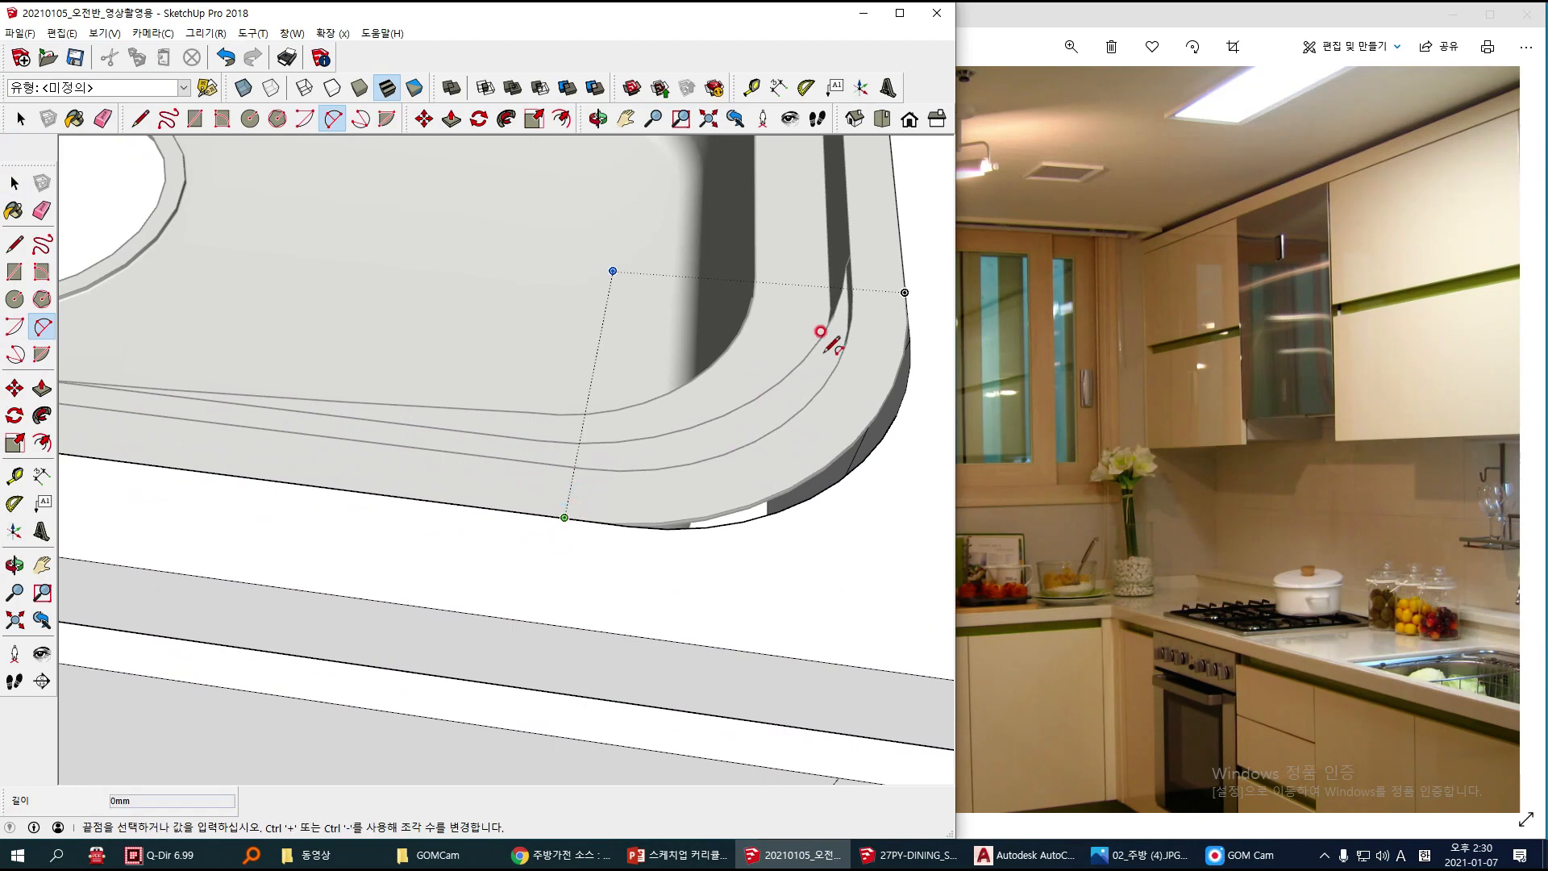
{"action": "left_click", "coordinate": [905, 292]}
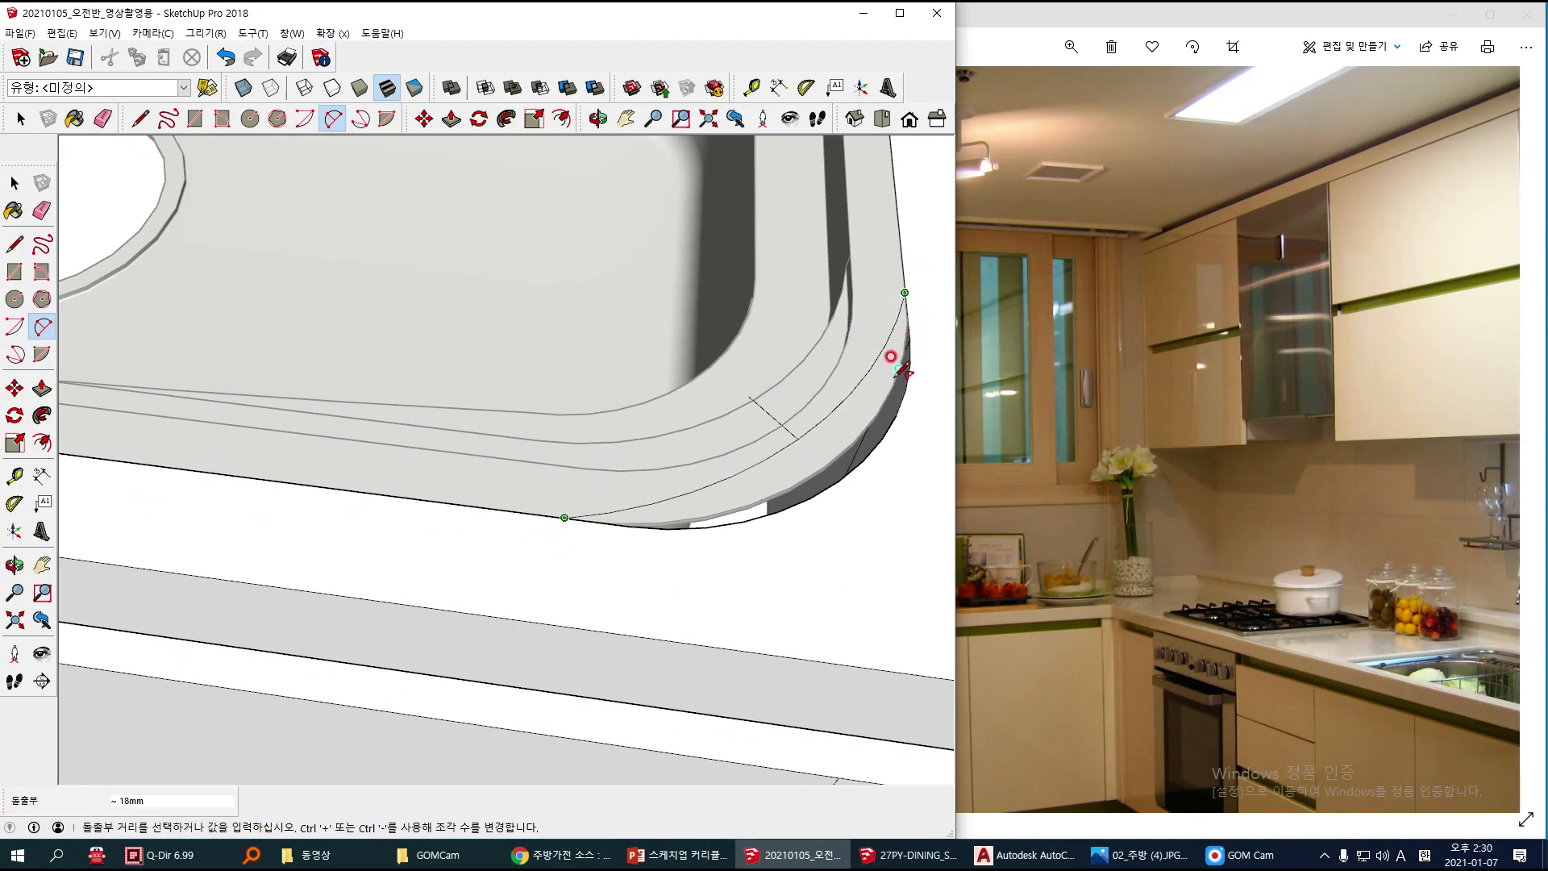
{"action": "left_click", "coordinate": [823, 440]}
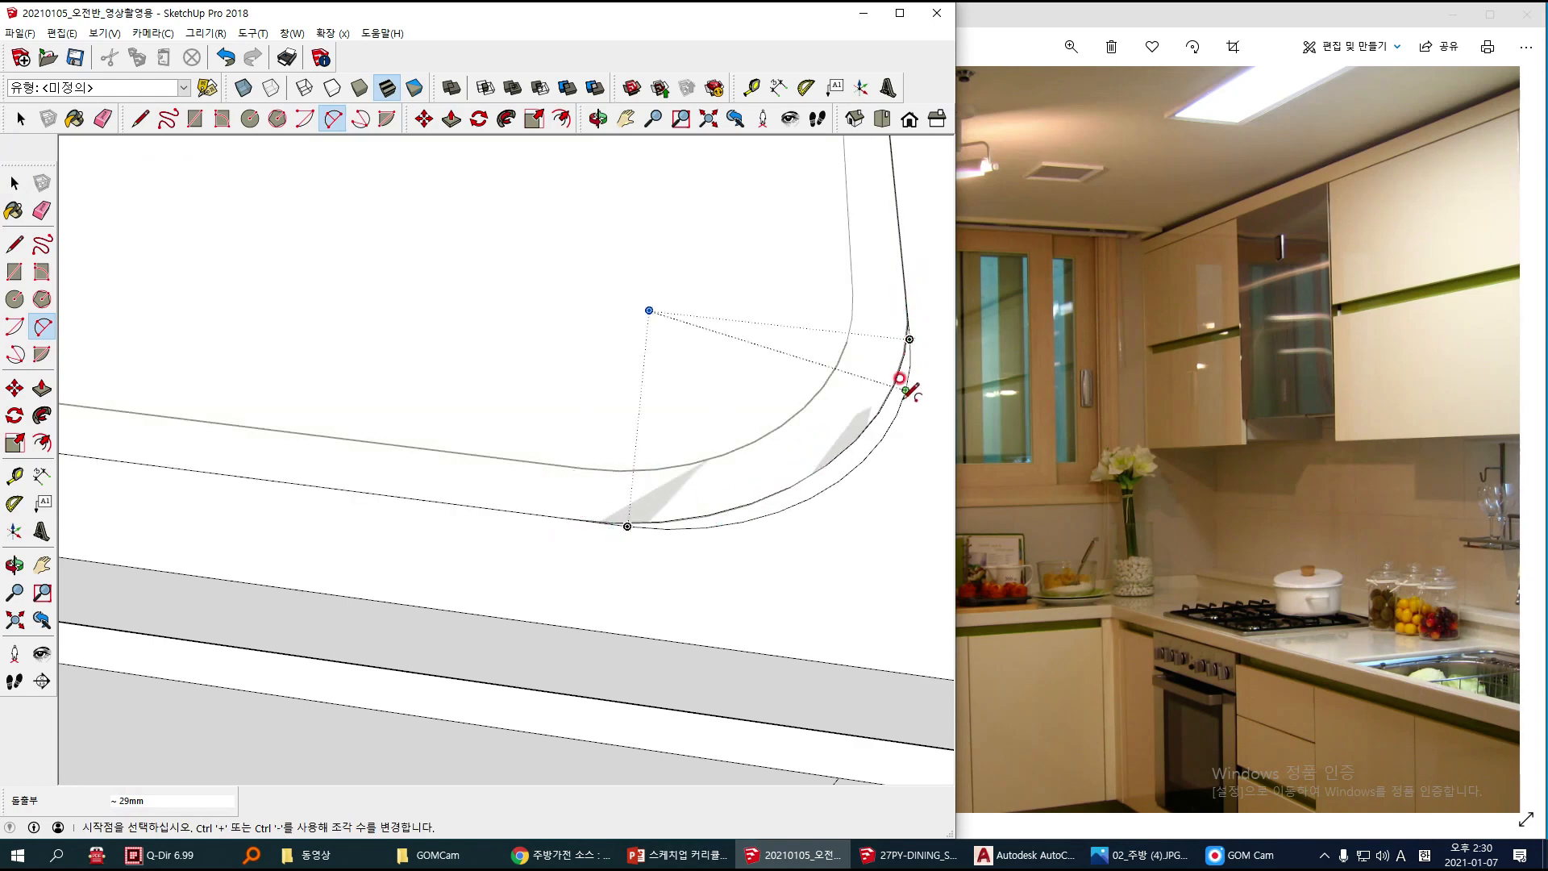
Step: Draw a two-point arc with a bulge of about 23 mm across the cutout's front corner nearest the cooktop
{"action": "scroll", "coordinate": [830, 454], "scroll_direction": "down", "scroll_amount": 2}
{"action": "scroll", "coordinate": [819, 477], "scroll_direction": "down", "scroll_amount": 5}
{"action": "middle_click_drag", "start_coordinate": [709, 288], "coordinate": [655, 637], "text": "shift"}
{"action": "middle_click_drag", "start_coordinate": [657, 435], "coordinate": [661, 500], "text": "shift"}
{"action": "scroll", "coordinate": [728, 472], "scroll_direction": "up", "scroll_amount": 3}
{"action": "scroll", "coordinate": [729, 469], "scroll_direction": "down", "scroll_amount": 5}
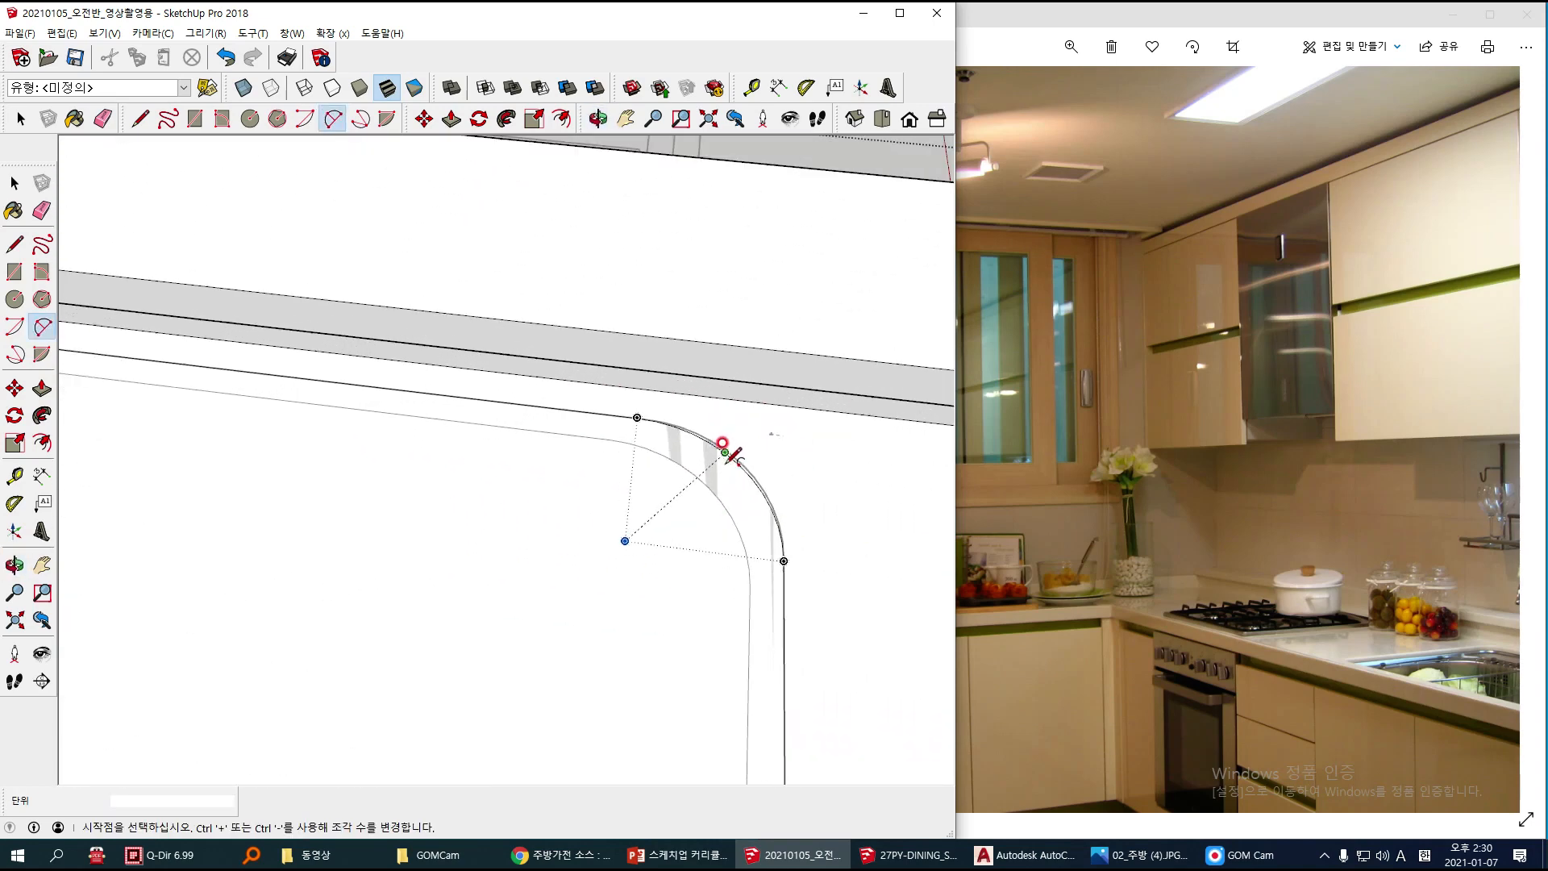
{"action": "middle_click_drag", "start_coordinate": [197, 681], "coordinate": [385, 595], "text": "shift"}
{"action": "scroll", "coordinate": [382, 585], "scroll_direction": "up", "scroll_amount": 6}
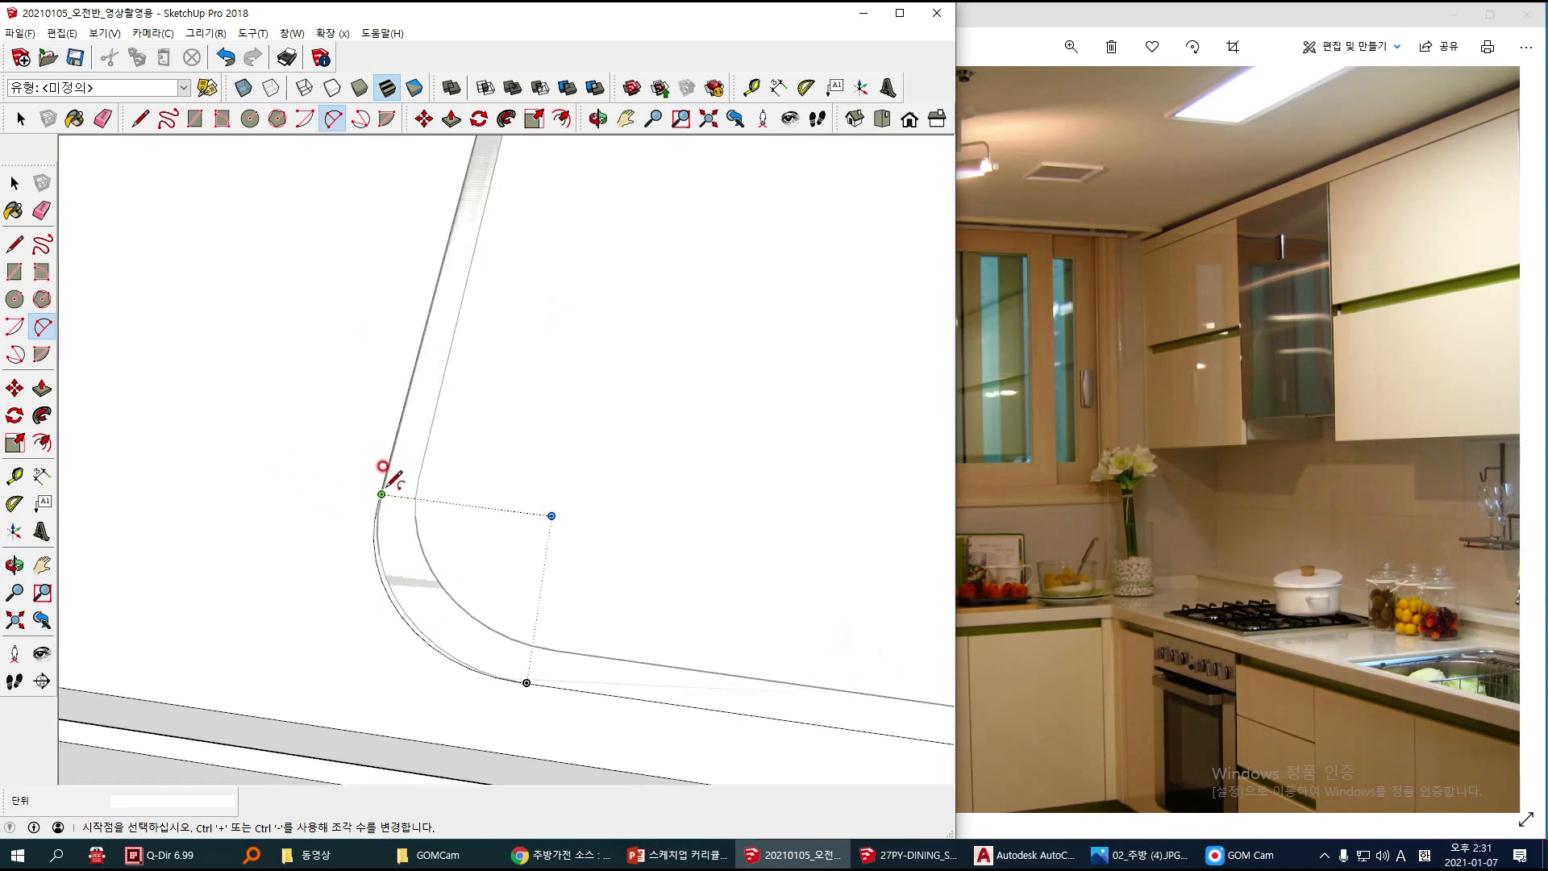
{"action": "left_click", "coordinate": [381, 494]}
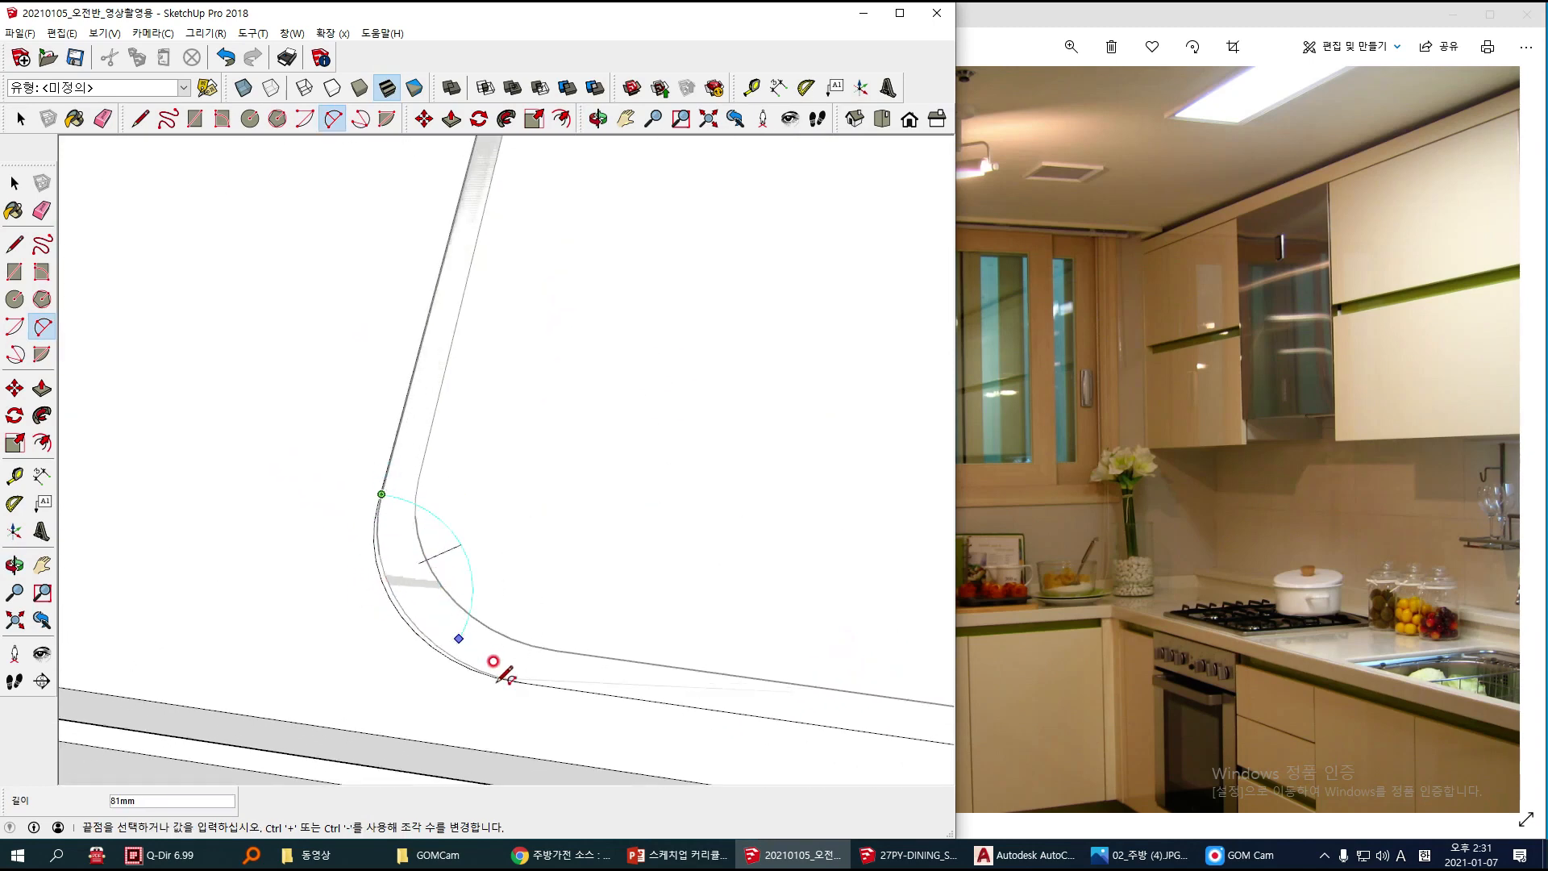
{"action": "key", "text": "Escape"}
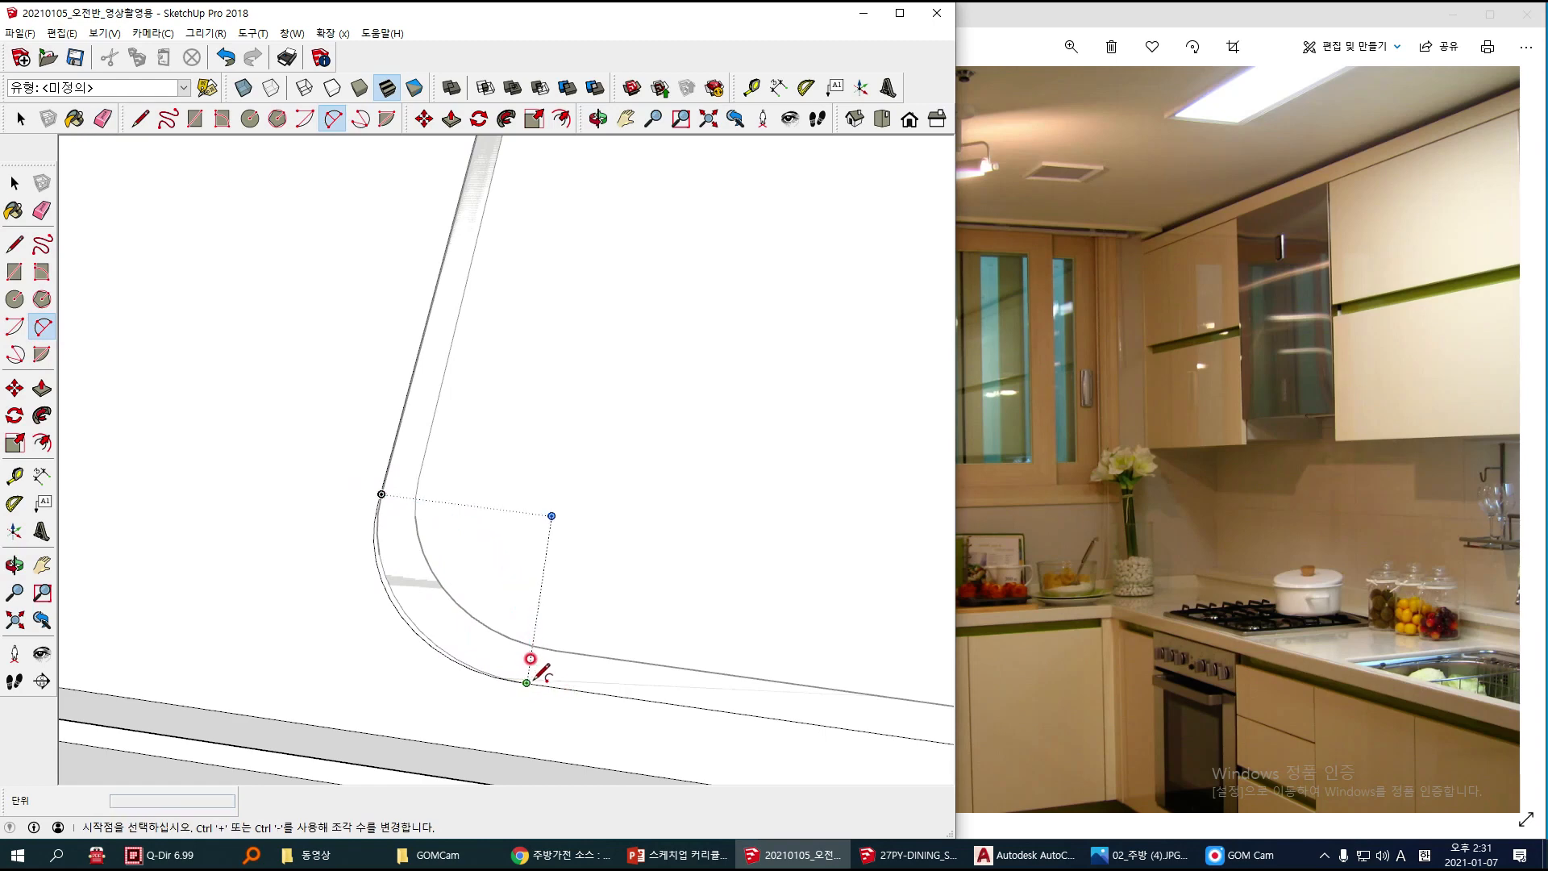
{"action": "left_click", "coordinate": [527, 683]}
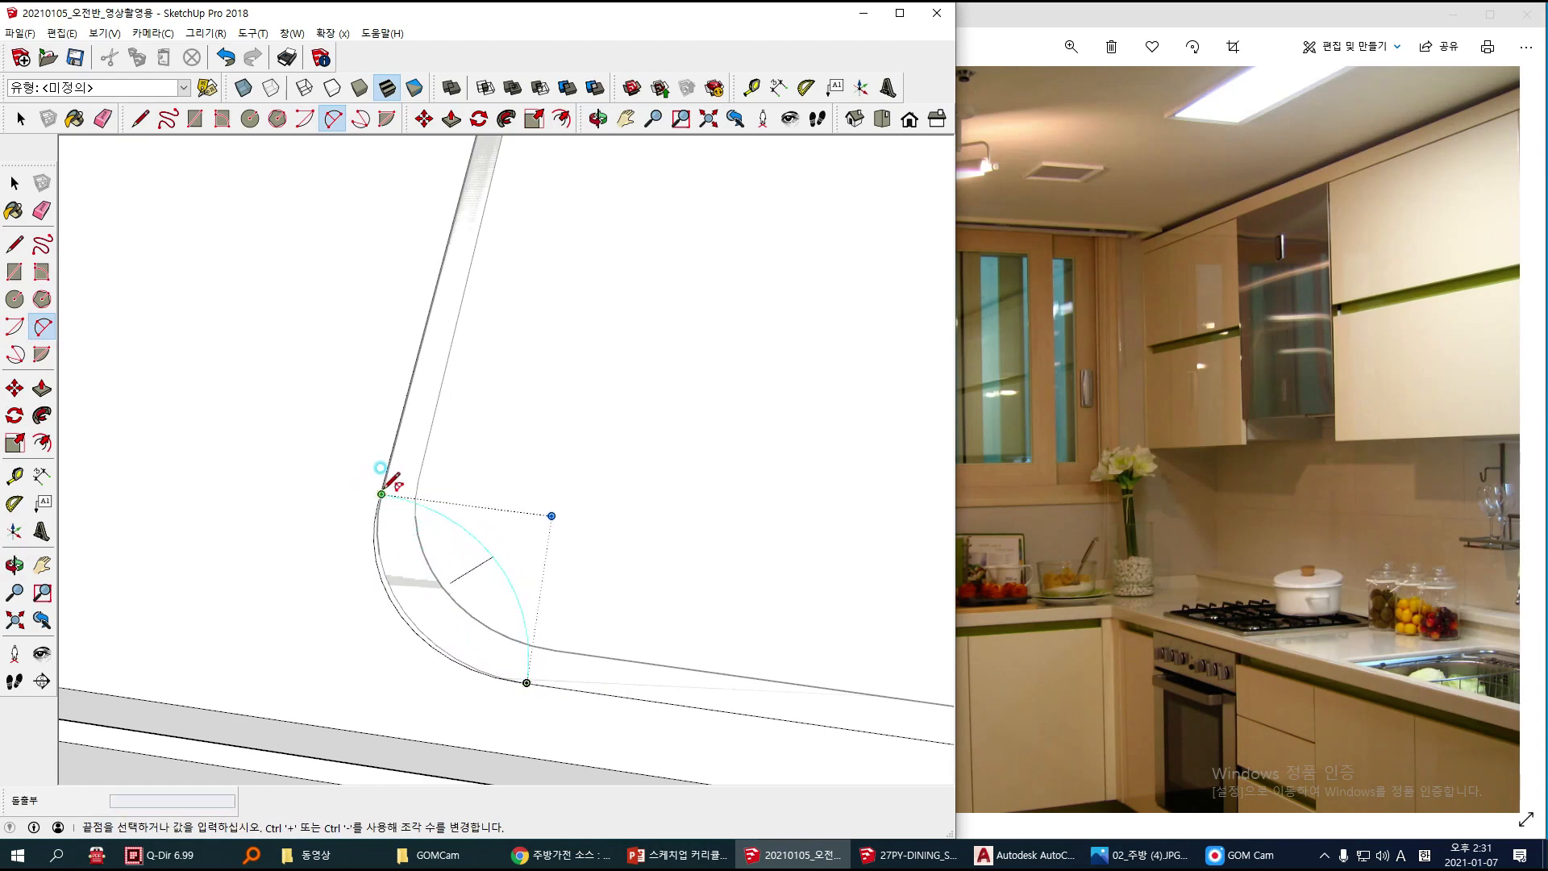
{"action": "left_click", "coordinate": [381, 494]}
{"action": "scroll", "coordinate": [397, 569], "scroll_direction": "up", "scroll_amount": 2}
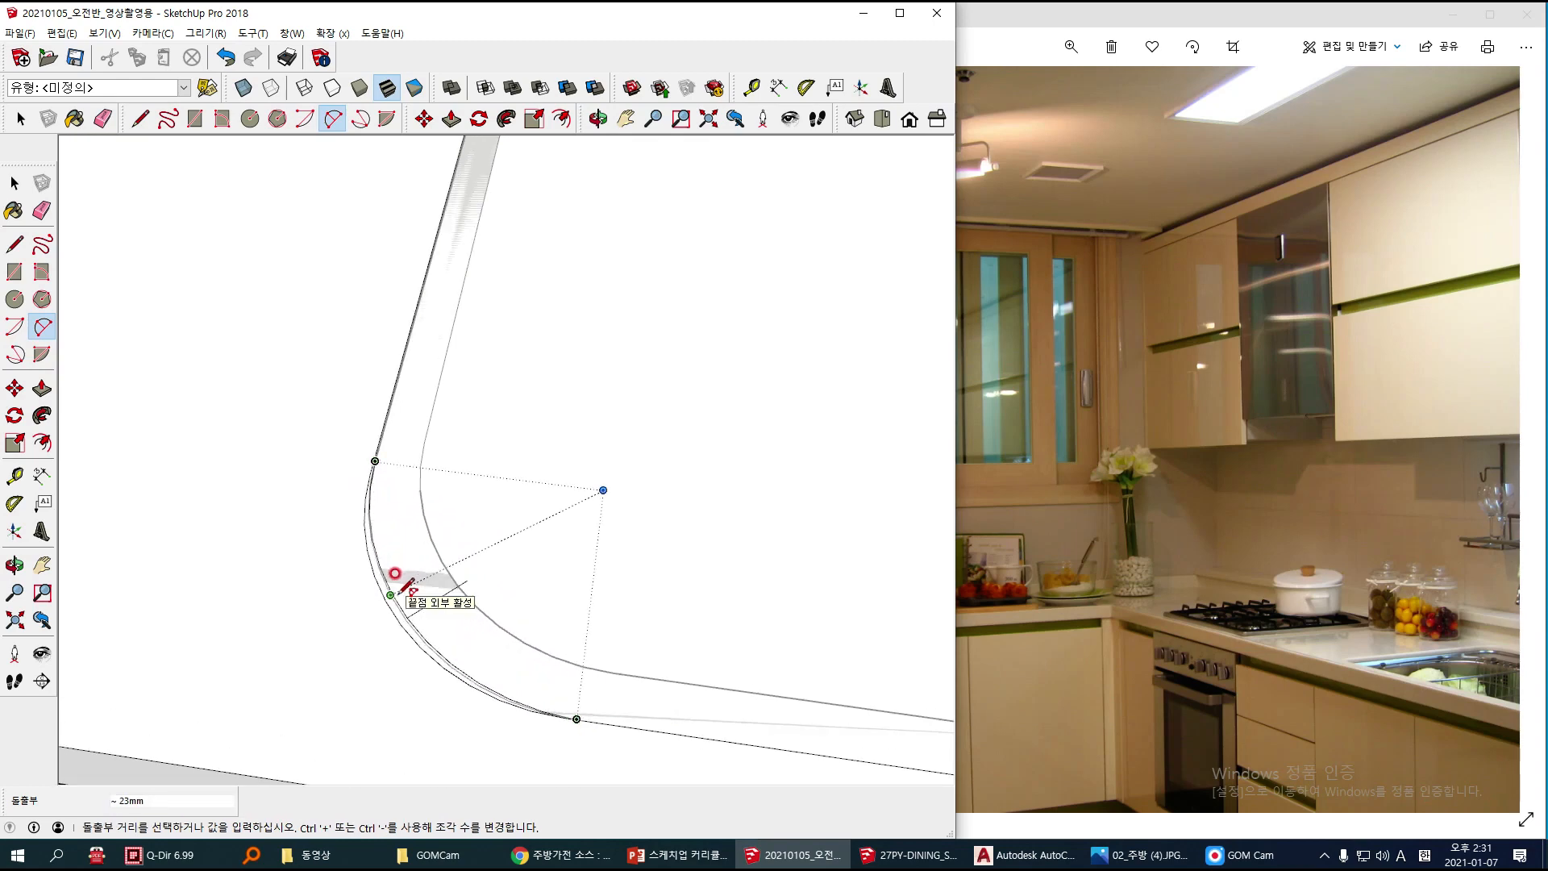
{"action": "left_click", "coordinate": [399, 591]}
{"action": "key", "text": "space"}
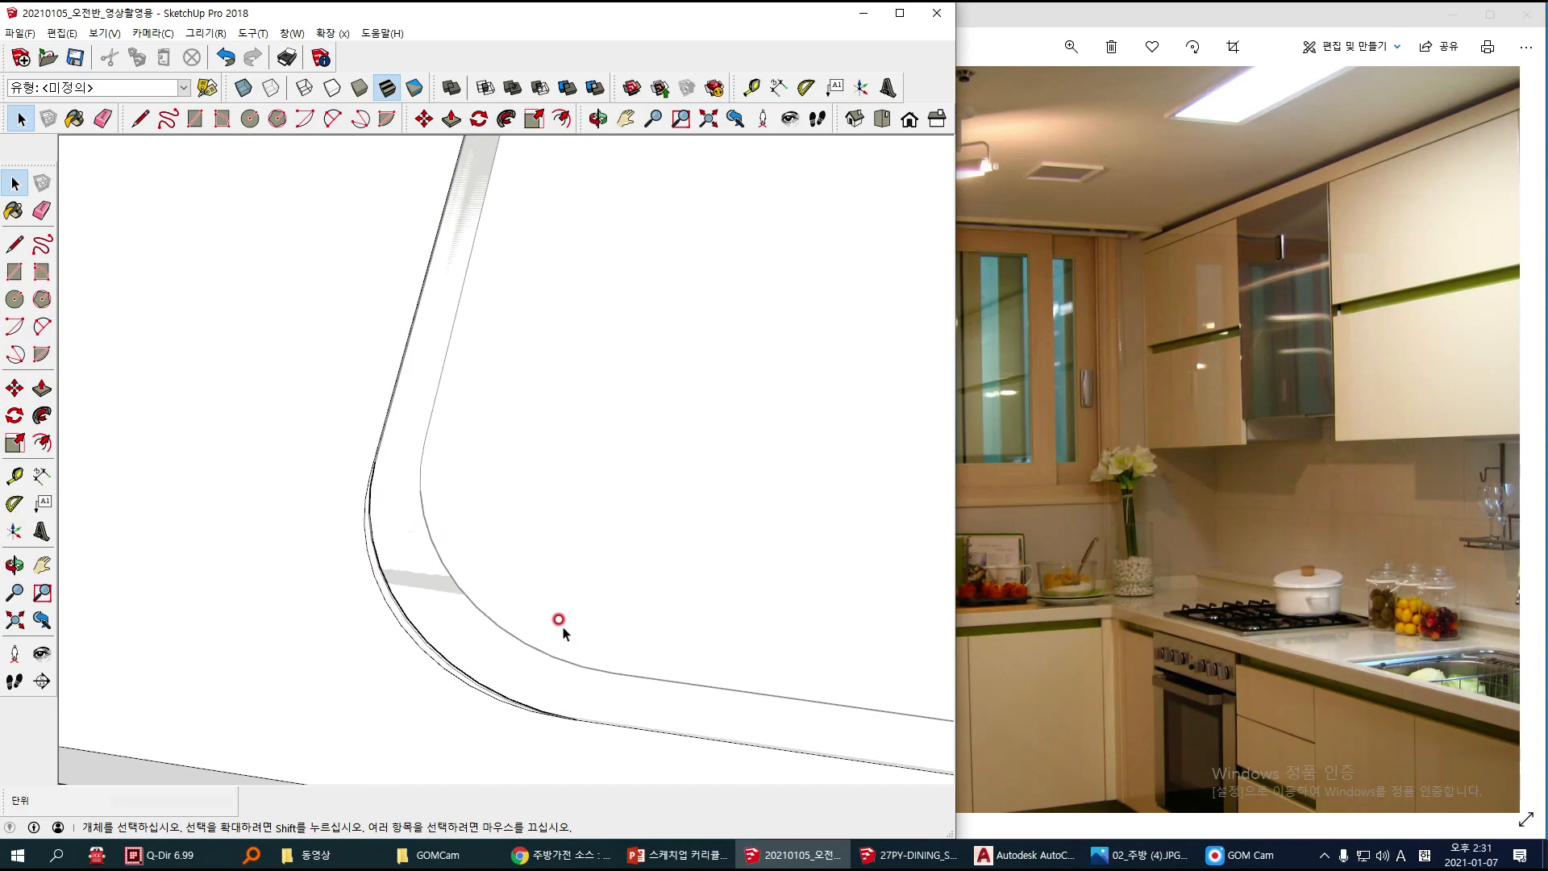
Step: Delete the countertop face that covers the sink inside the cutout outline
{"action": "scroll", "coordinate": [546, 598], "scroll_direction": "down", "scroll_amount": 6}
{"action": "left_click", "coordinate": [617, 510]}
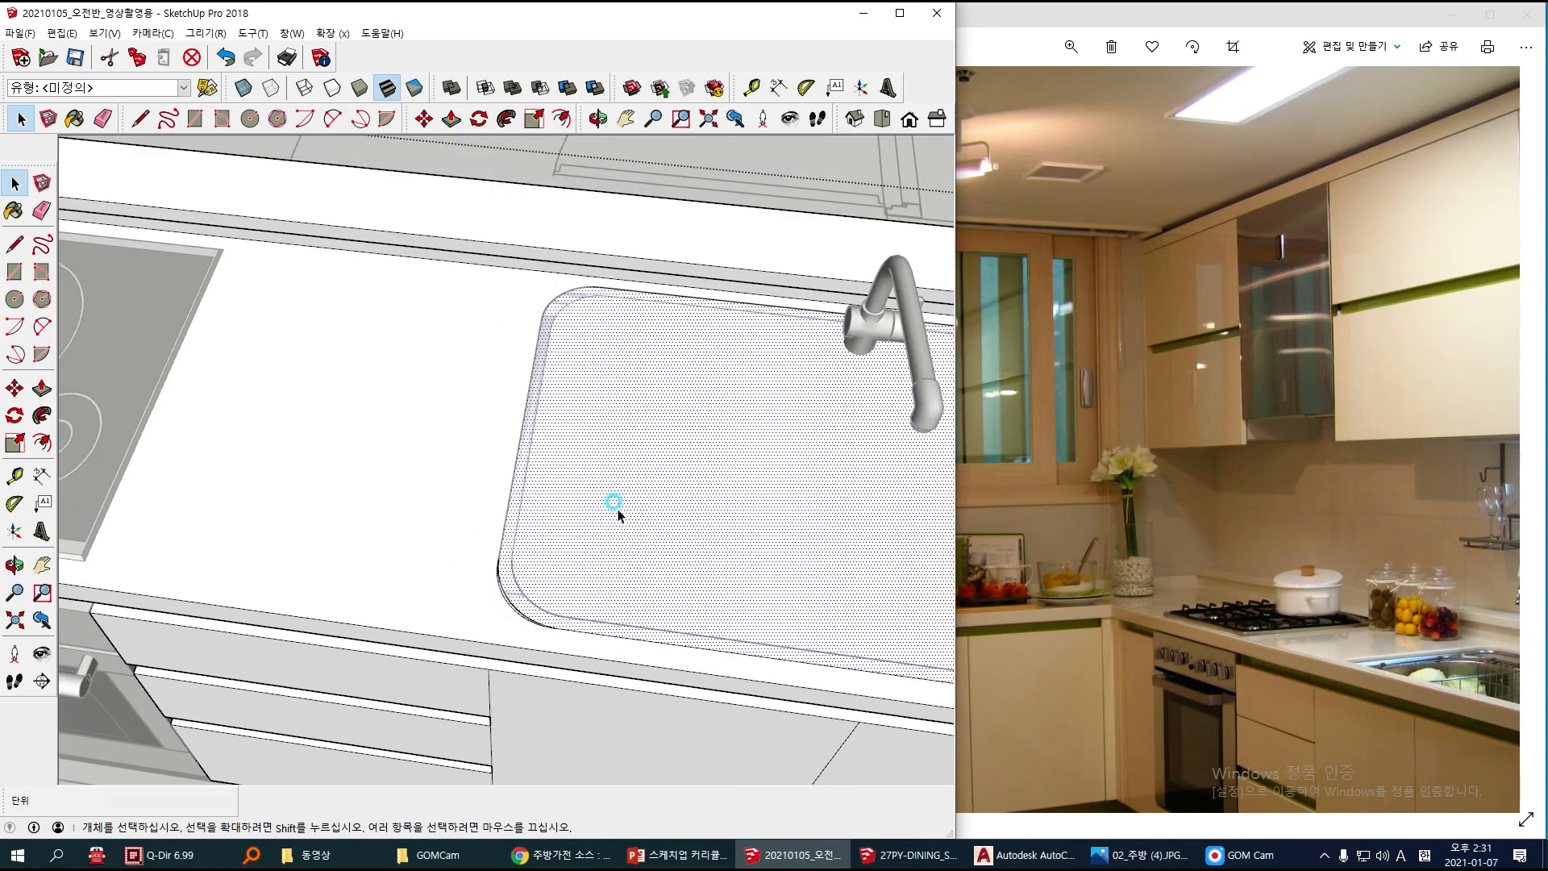
{"action": "mouse_move", "coordinate": [658, 464]}
{"action": "middle_mouse_down"}
{"action": "mouse_move", "coordinate": [404, 376]}
{"action": "mouse_move", "coordinate": [259, 373]}
{"action": "mouse_move", "coordinate": [370, 374]}
{"action": "mouse_move", "coordinate": [473, 497]}
{"action": "middle_mouse_up"}
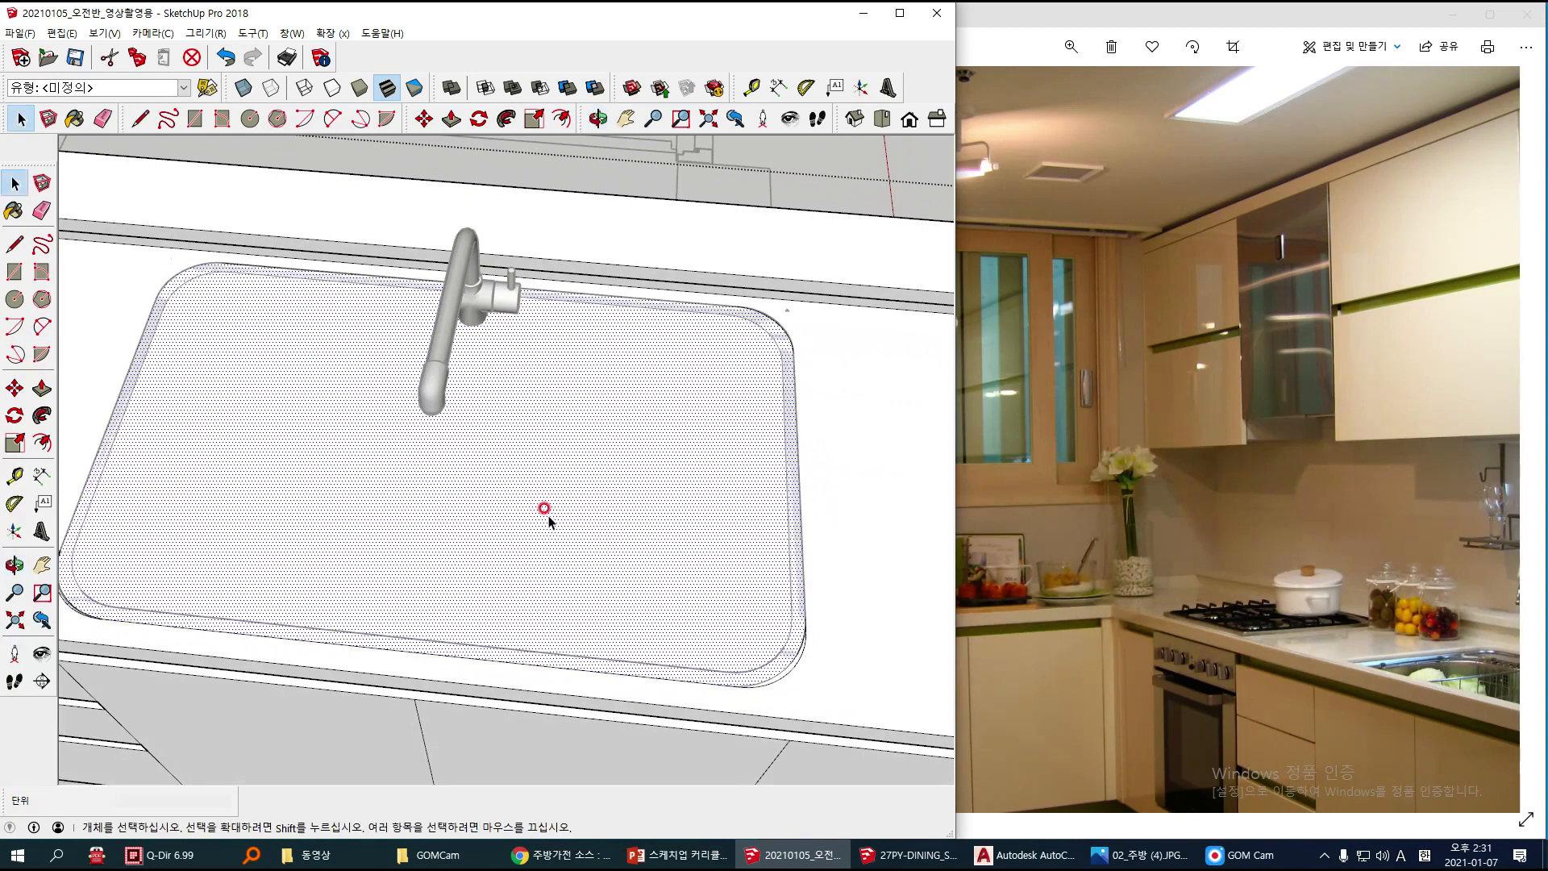
{"action": "key", "text": "Delete"}
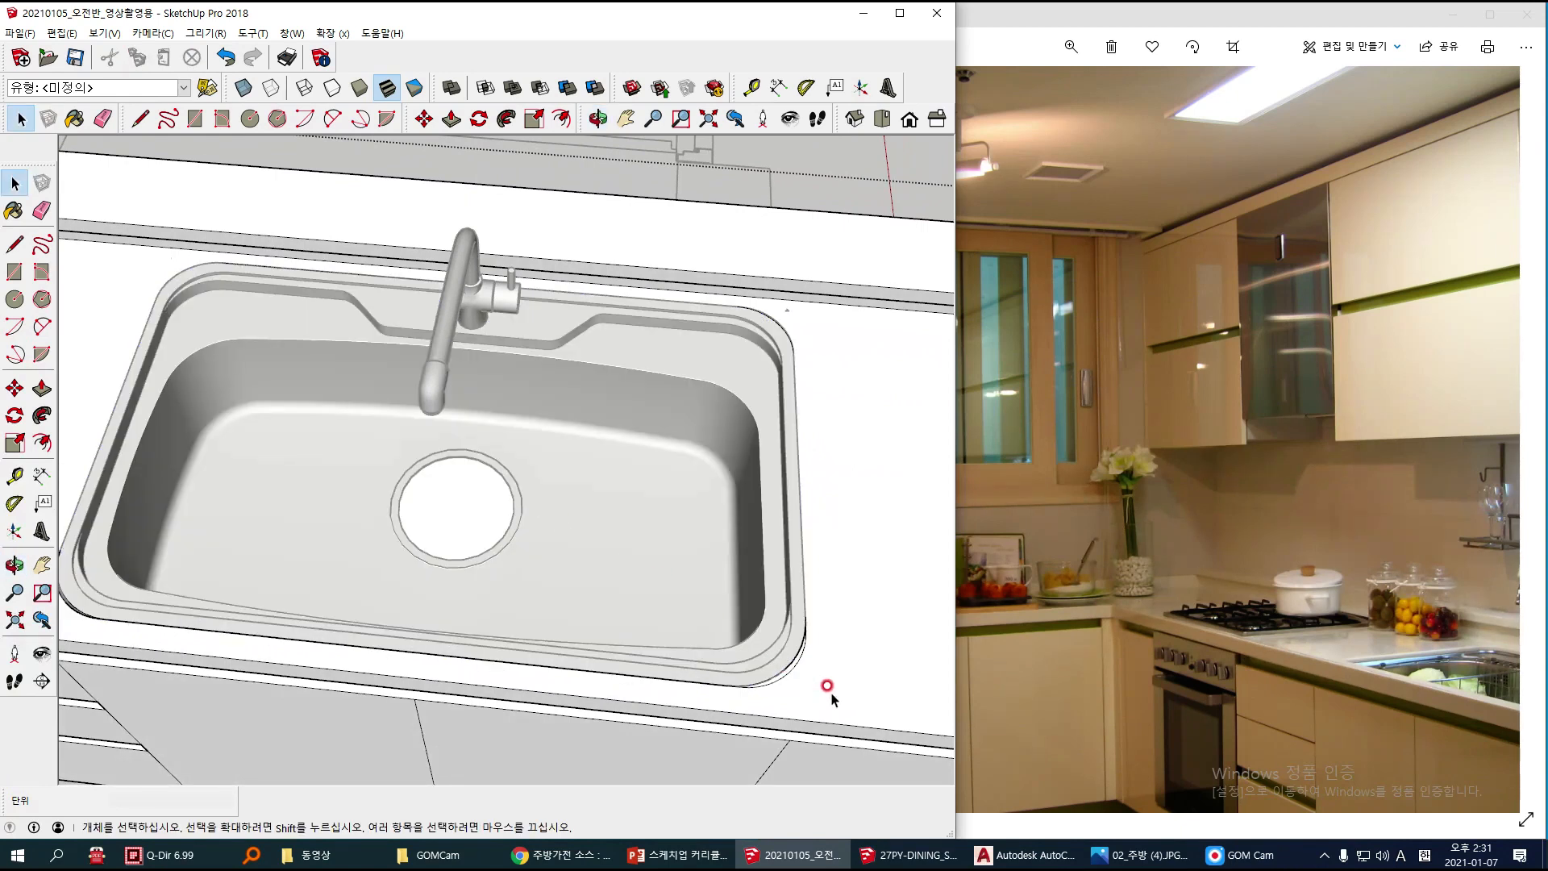
Step: Delete the original corner arc outside the sink rim at the cutout's front corner farthest from the cooktop
{"action": "scroll", "coordinate": [831, 699], "scroll_direction": "up", "scroll_amount": 3}
{"action": "left_click", "coordinate": [783, 671]}
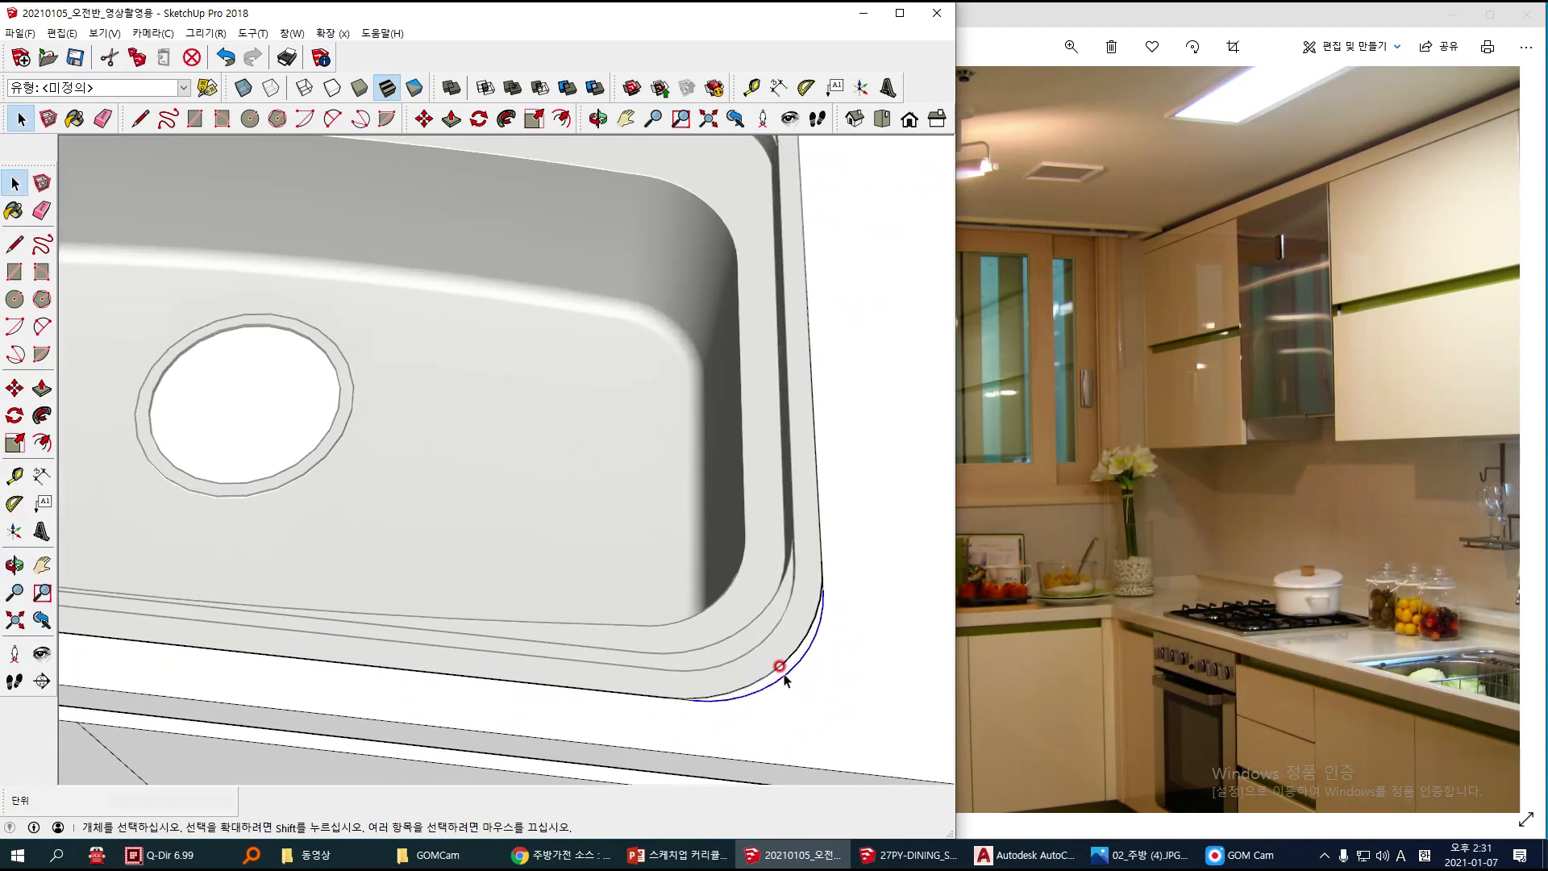
{"action": "key", "text": "Delete"}
Step: Delete the two leftover edge stubs at the ends of the new arc on the cutout's front corner farthest from the cooktop
{"action": "scroll", "coordinate": [783, 657], "scroll_direction": "up", "scroll_amount": 4}
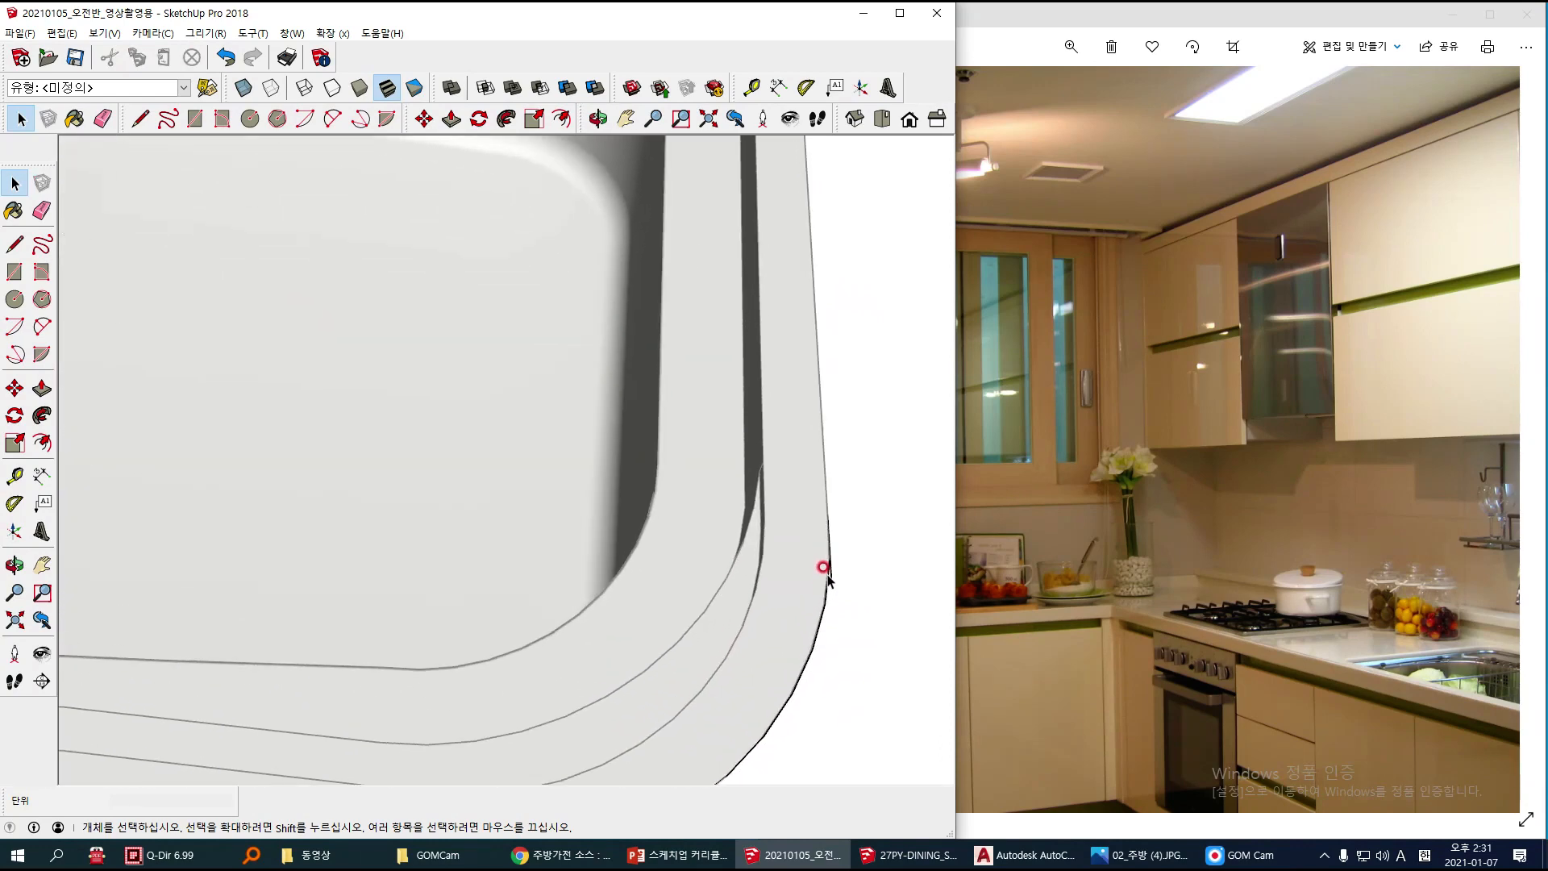
{"action": "left_click", "coordinate": [829, 572]}
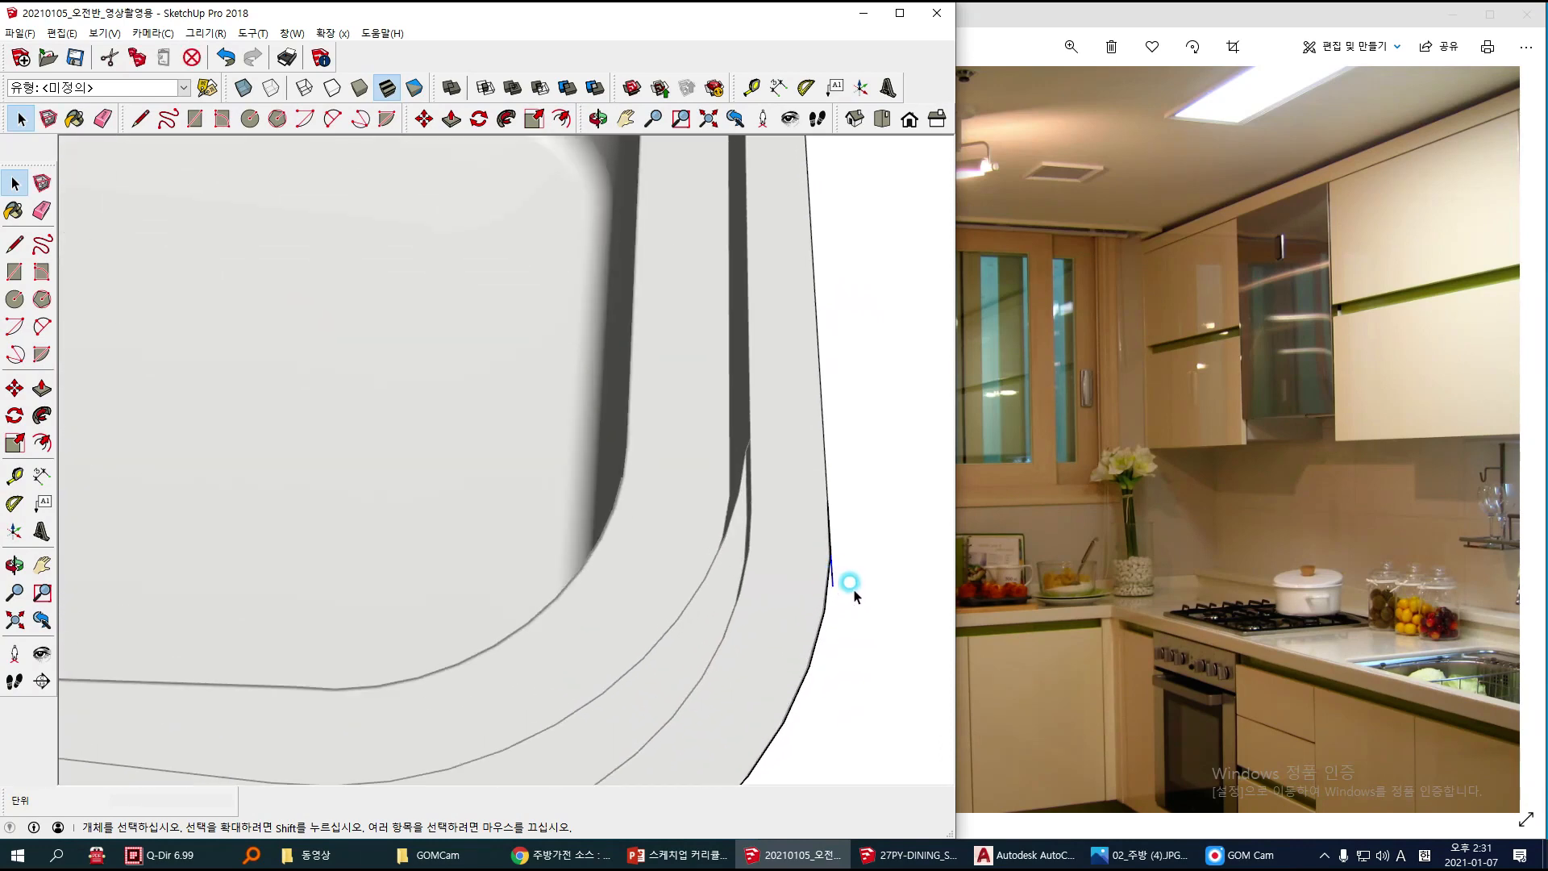
{"action": "key", "text": "Delete"}
{"action": "scroll", "coordinate": [806, 605], "scroll_direction": "down", "scroll_amount": 5}
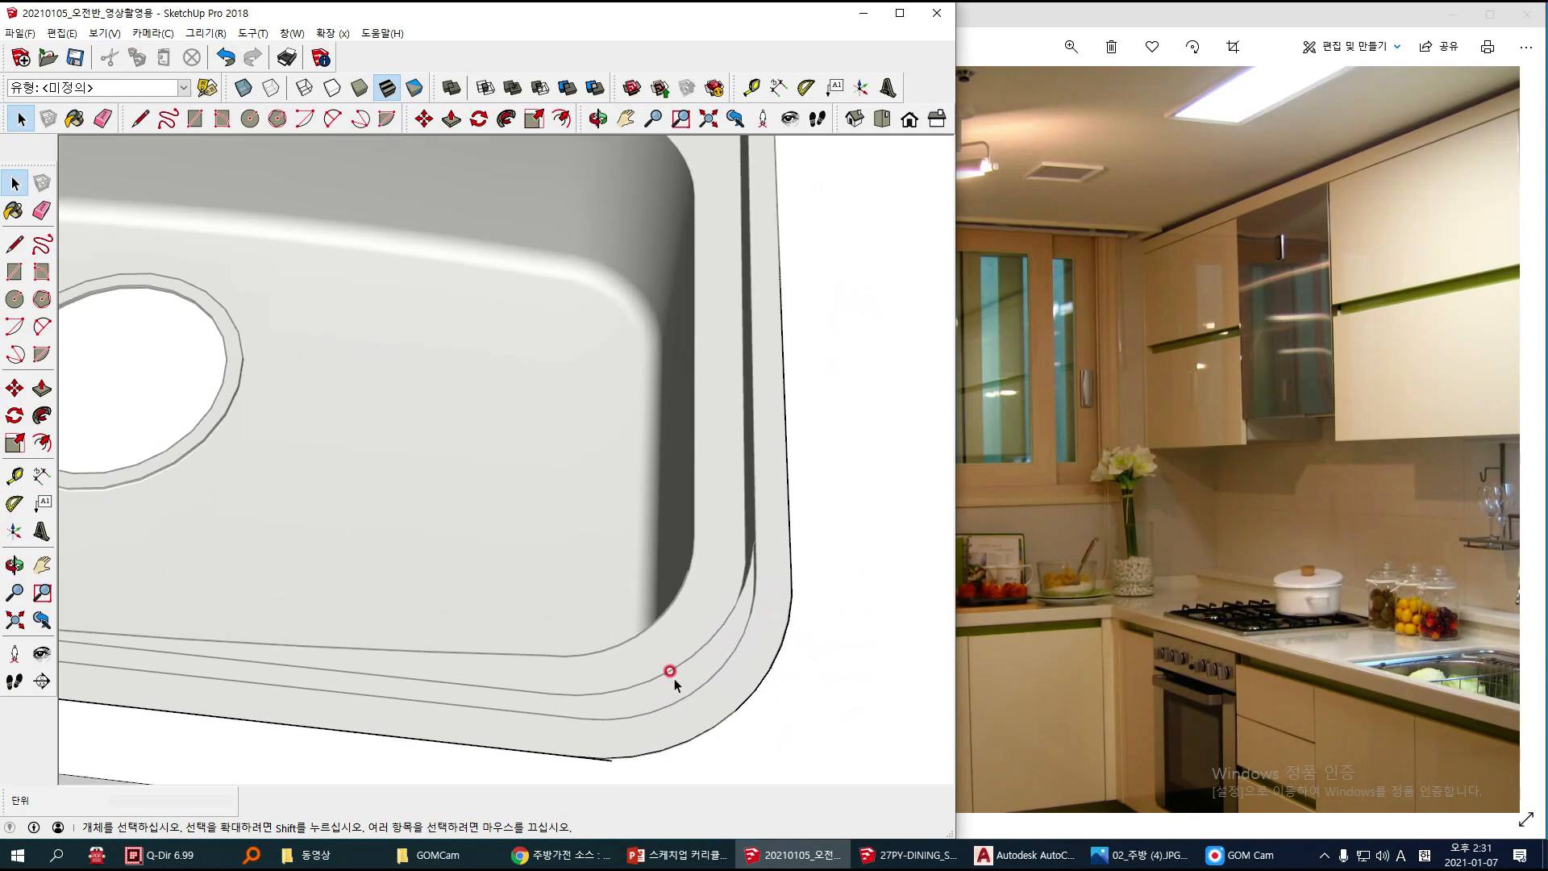
{"action": "scroll", "coordinate": [638, 665], "scroll_direction": "up", "scroll_amount": 2}
{"action": "left_click", "coordinate": [642, 652]}
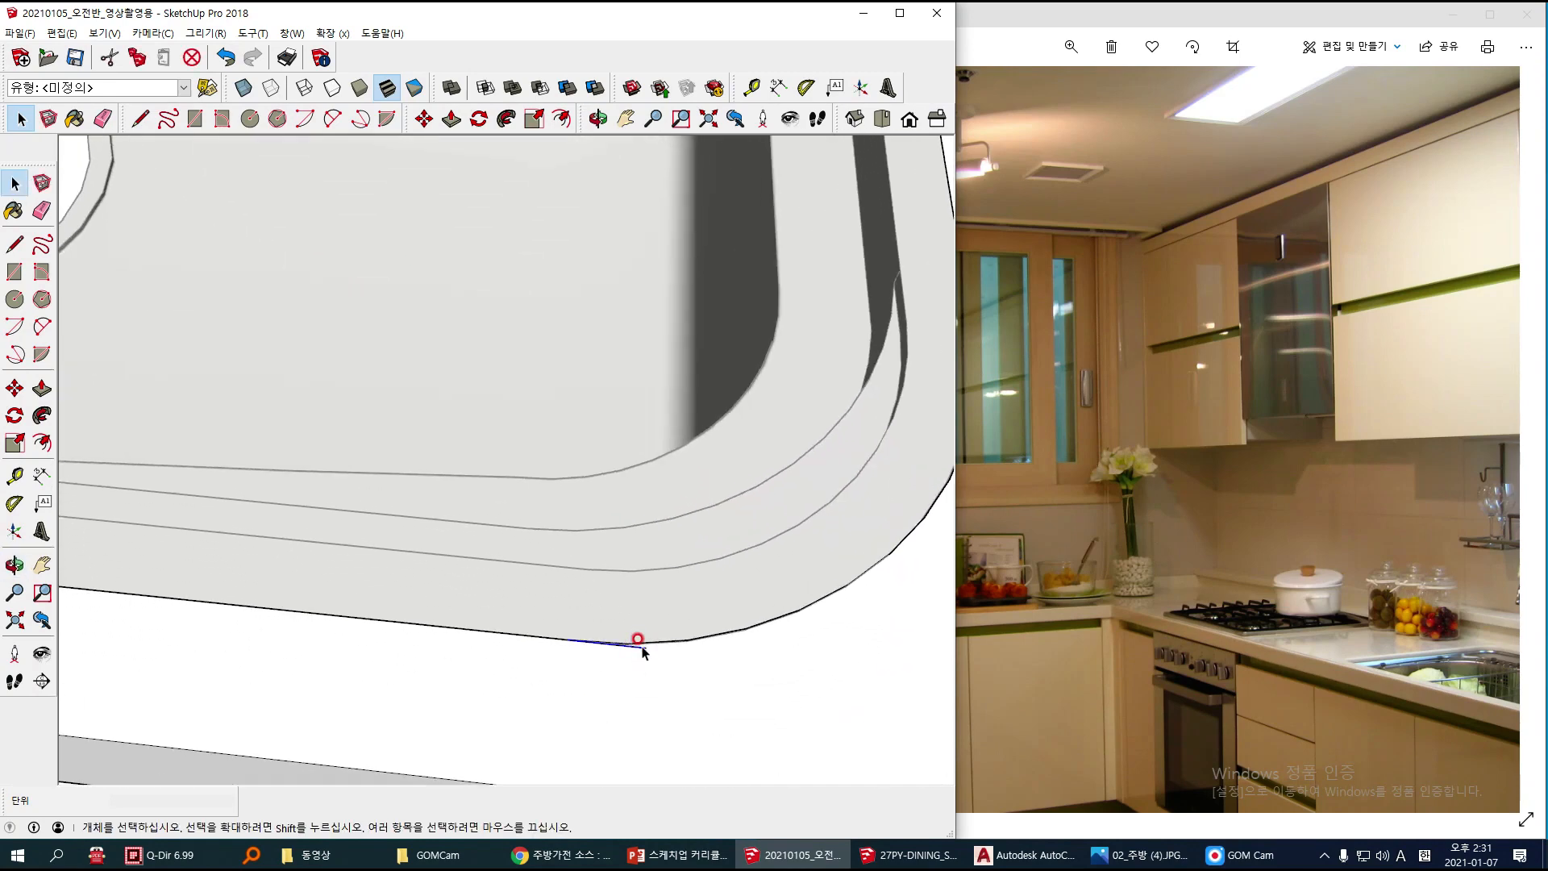
{"action": "key", "text": "Delete"}
Step: Examine the gap between the sink rim and the countertop cutout around the front corner nearest the cooktop
{"action": "scroll", "coordinate": [625, 651], "scroll_direction": "down", "scroll_amount": 4}
{"action": "middle_click_drag", "start_coordinate": [375, 494], "coordinate": [775, 501], "text": "shift"}
{"action": "scroll", "coordinate": [332, 535], "scroll_direction": "up", "scroll_amount": 5}
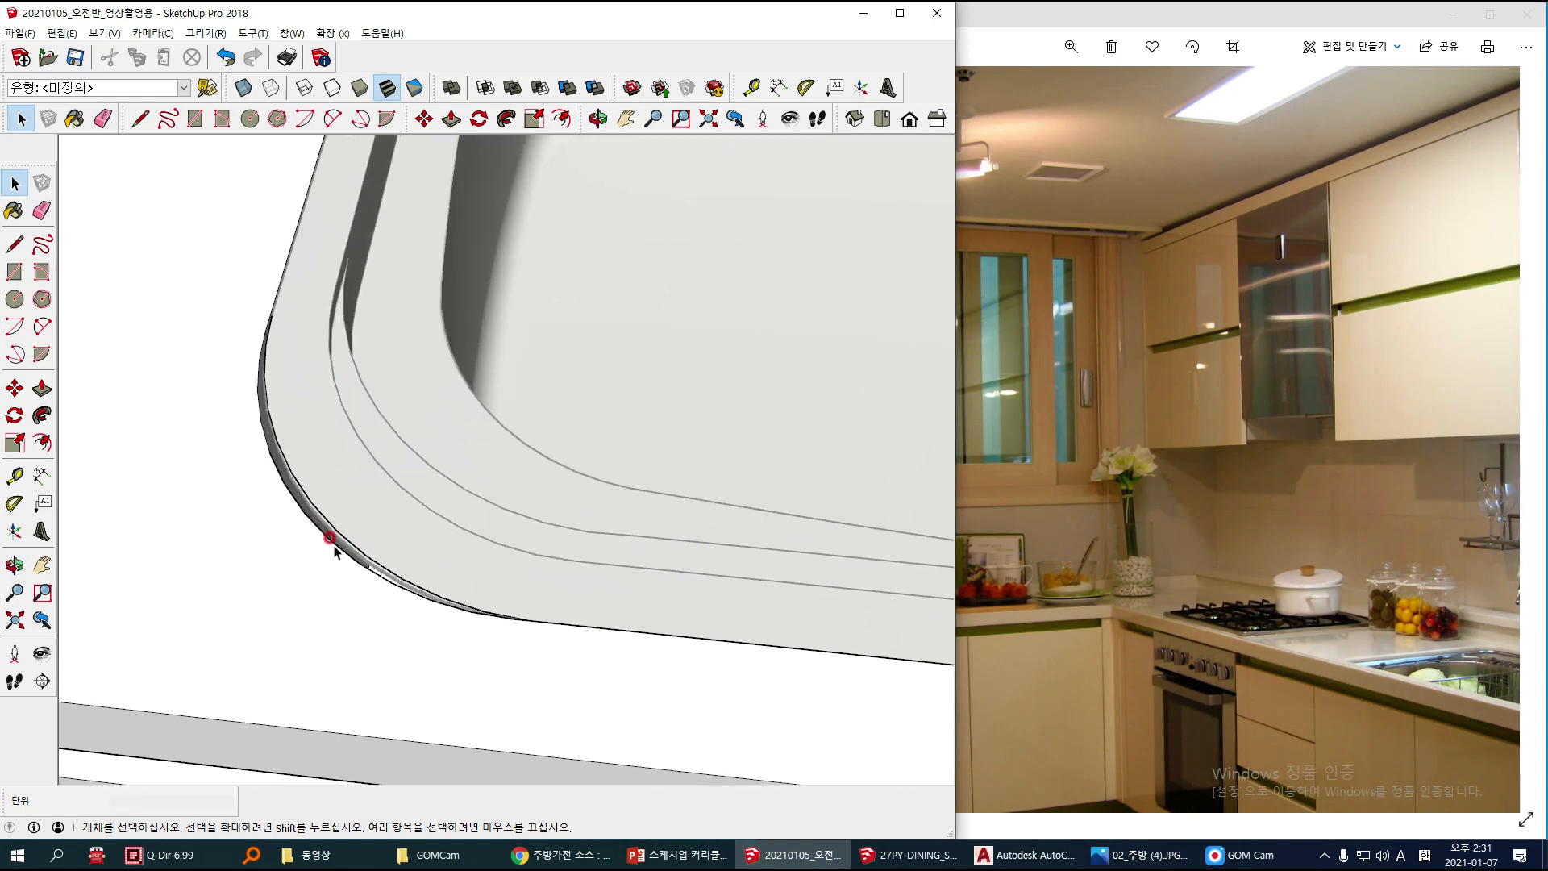
{"action": "middle_click_drag", "start_coordinate": [331, 535], "coordinate": [282, 629]}
{"action": "scroll", "coordinate": [334, 530], "scroll_direction": "up", "scroll_amount": 2}
{"action": "left_click", "coordinate": [333, 534]}
{"action": "middle_click_drag", "start_coordinate": [334, 536], "coordinate": [218, 282]}
{"action": "middle_click_drag", "start_coordinate": [331, 344], "coordinate": [337, 411]}
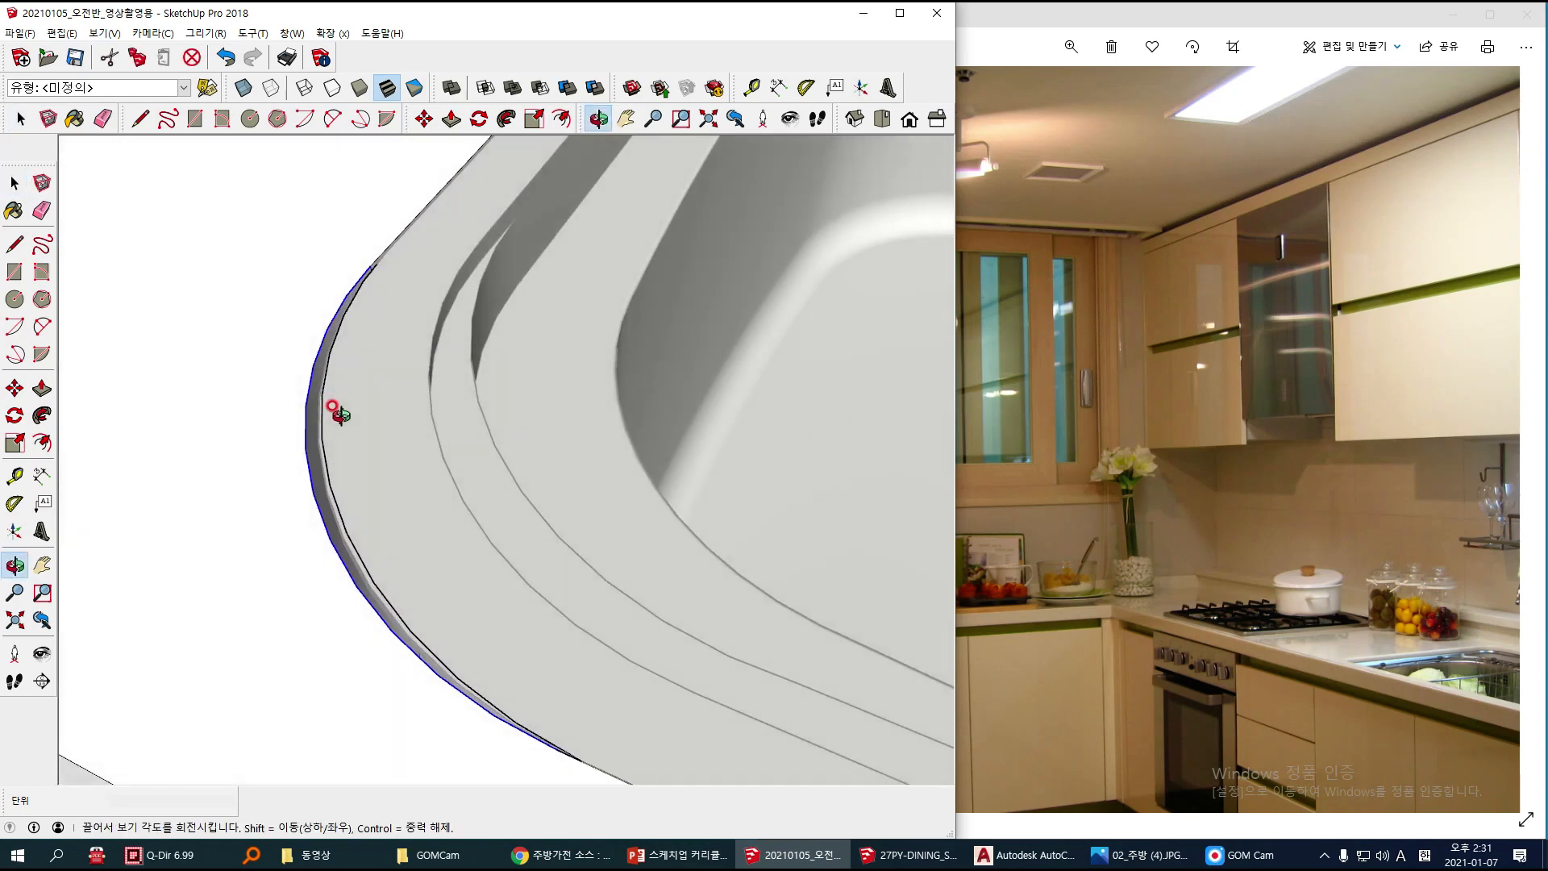
{"action": "scroll", "coordinate": [383, 233], "scroll_direction": "up", "scroll_amount": 2}
{"action": "scroll", "coordinate": [412, 266], "scroll_direction": "up", "scroll_amount": 4}
{"action": "scroll", "coordinate": [402, 279], "scroll_direction": "down", "scroll_amount": 5}
{"action": "middle_click_drag", "start_coordinate": [437, 242], "coordinate": [421, 430], "text": "shift"}
{"action": "scroll", "coordinate": [419, 430], "scroll_direction": "up", "scroll_amount": 5}
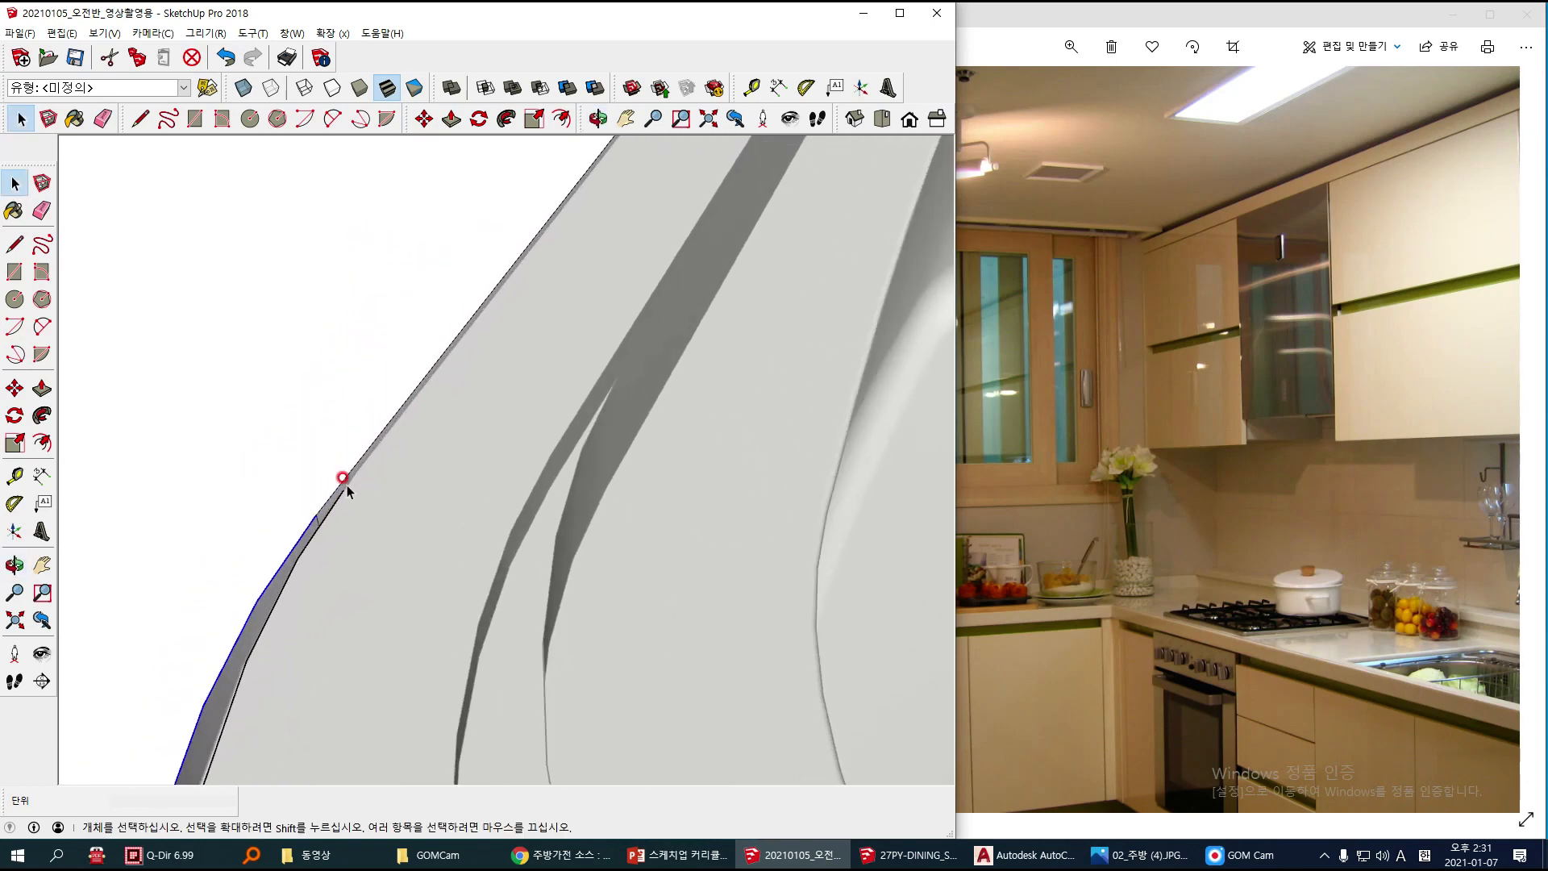
{"action": "scroll", "coordinate": [339, 508], "scroll_direction": "down", "scroll_amount": 4}
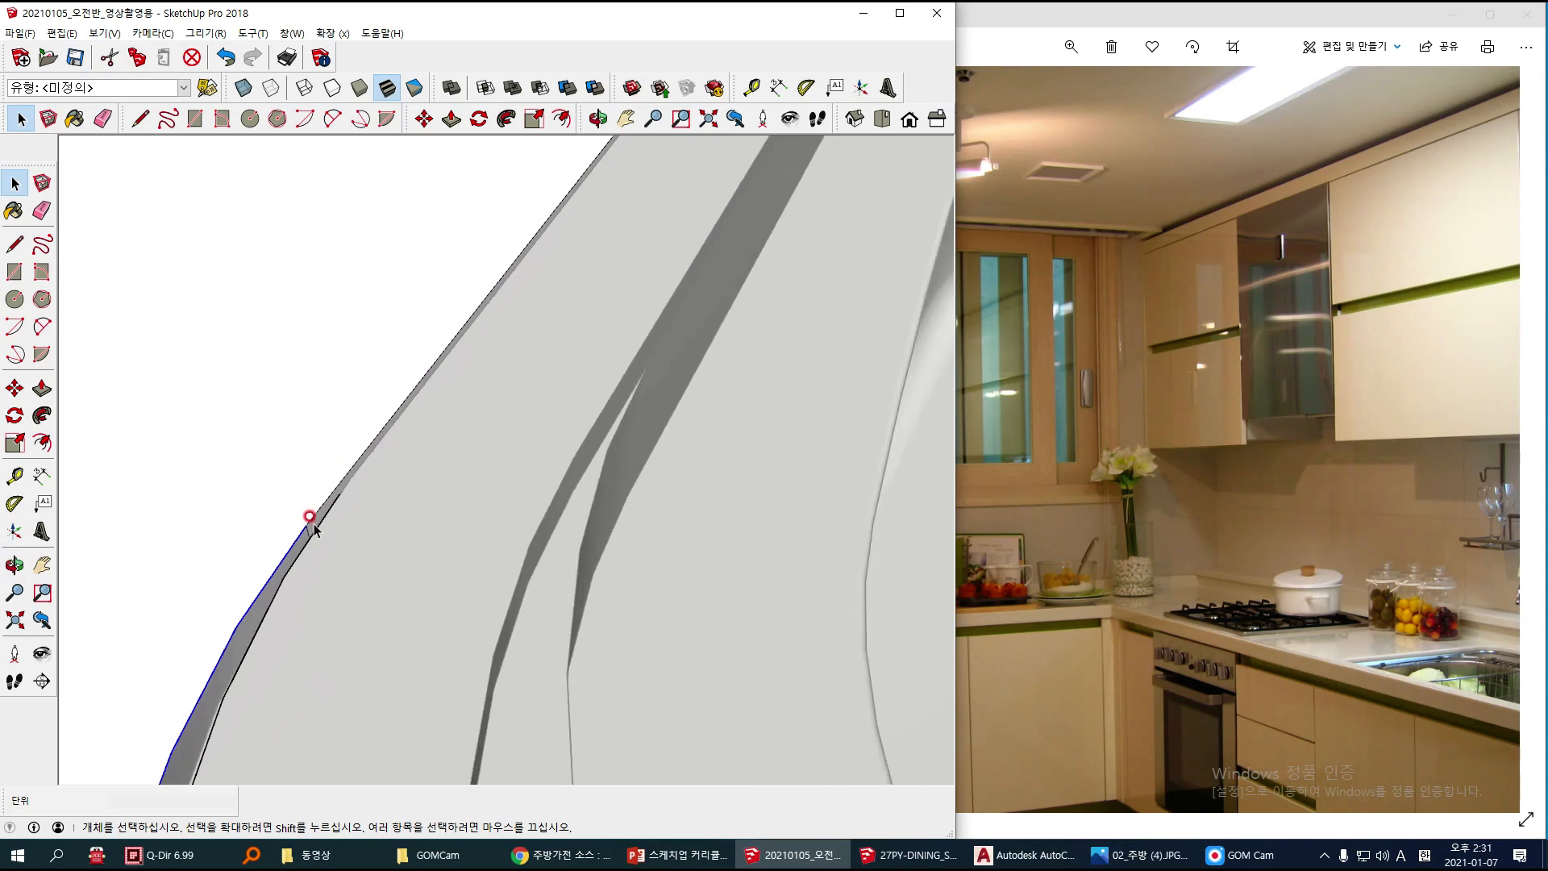
{"action": "scroll", "coordinate": [347, 484], "scroll_direction": "down", "scroll_amount": 5}
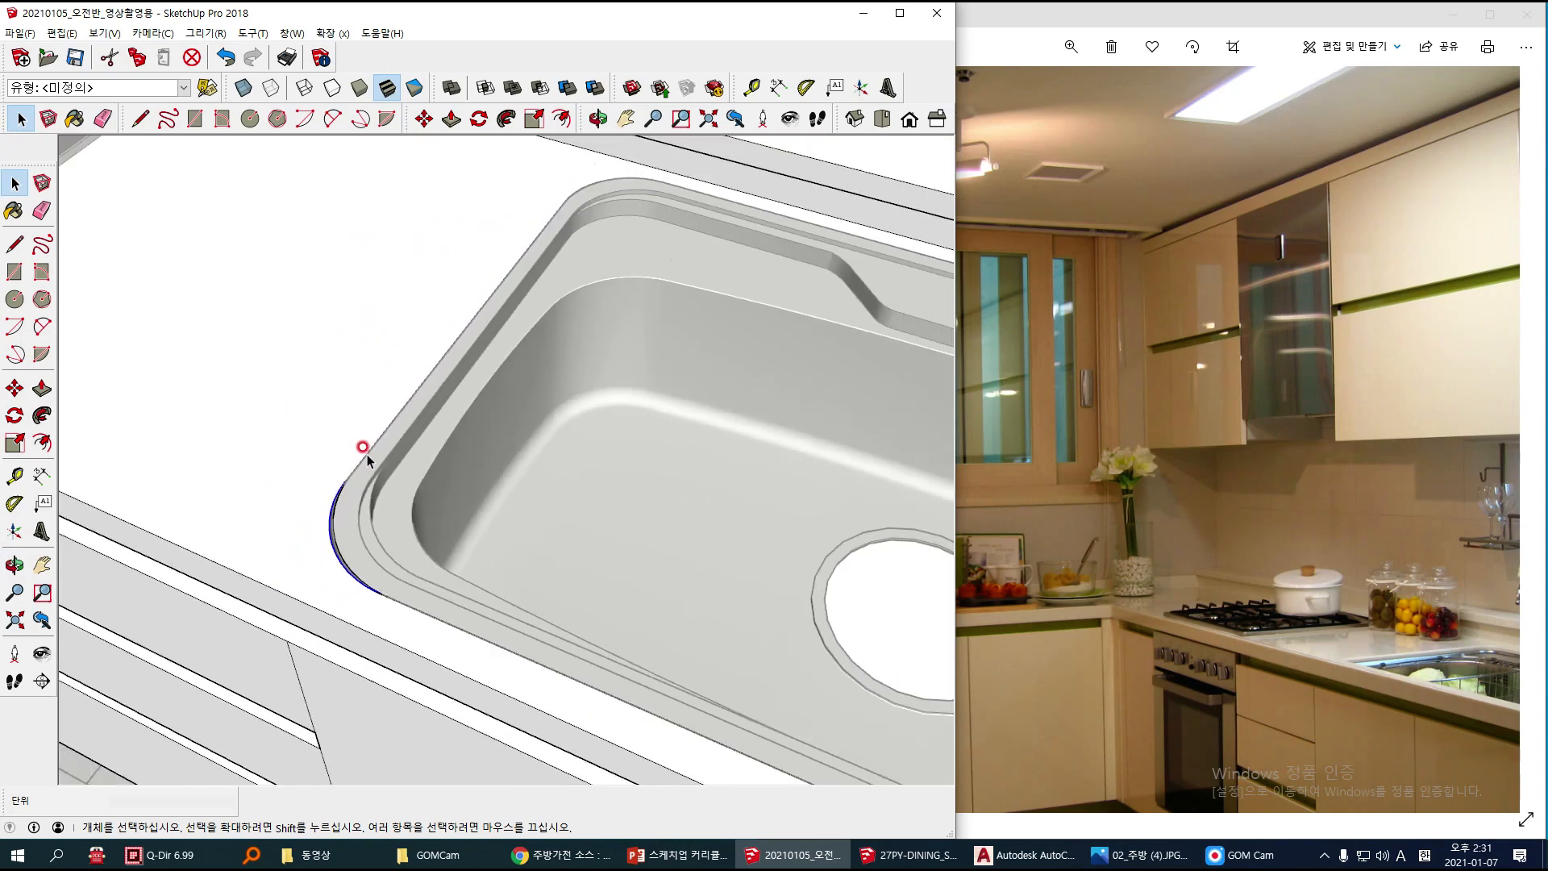
{"action": "scroll", "coordinate": [363, 490], "scroll_direction": "down", "scroll_amount": 2}
{"action": "left_click", "coordinate": [269, 398]}
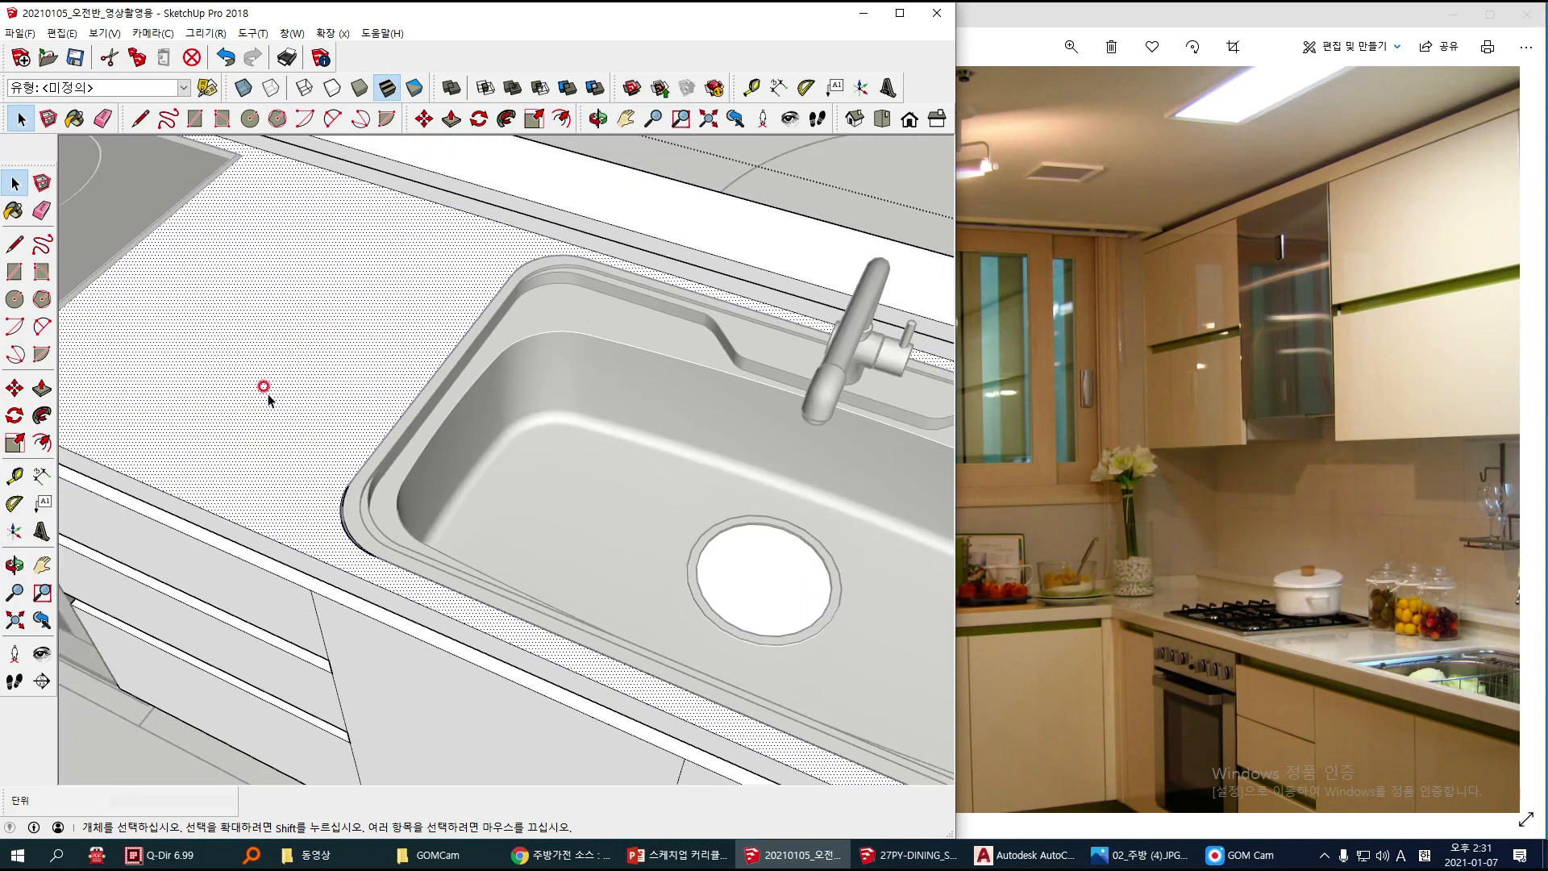
{"action": "scroll", "coordinate": [294, 404], "scroll_direction": "down", "scroll_amount": 2}
{"action": "middle_click_drag", "start_coordinate": [357, 472], "coordinate": [406, 550]}
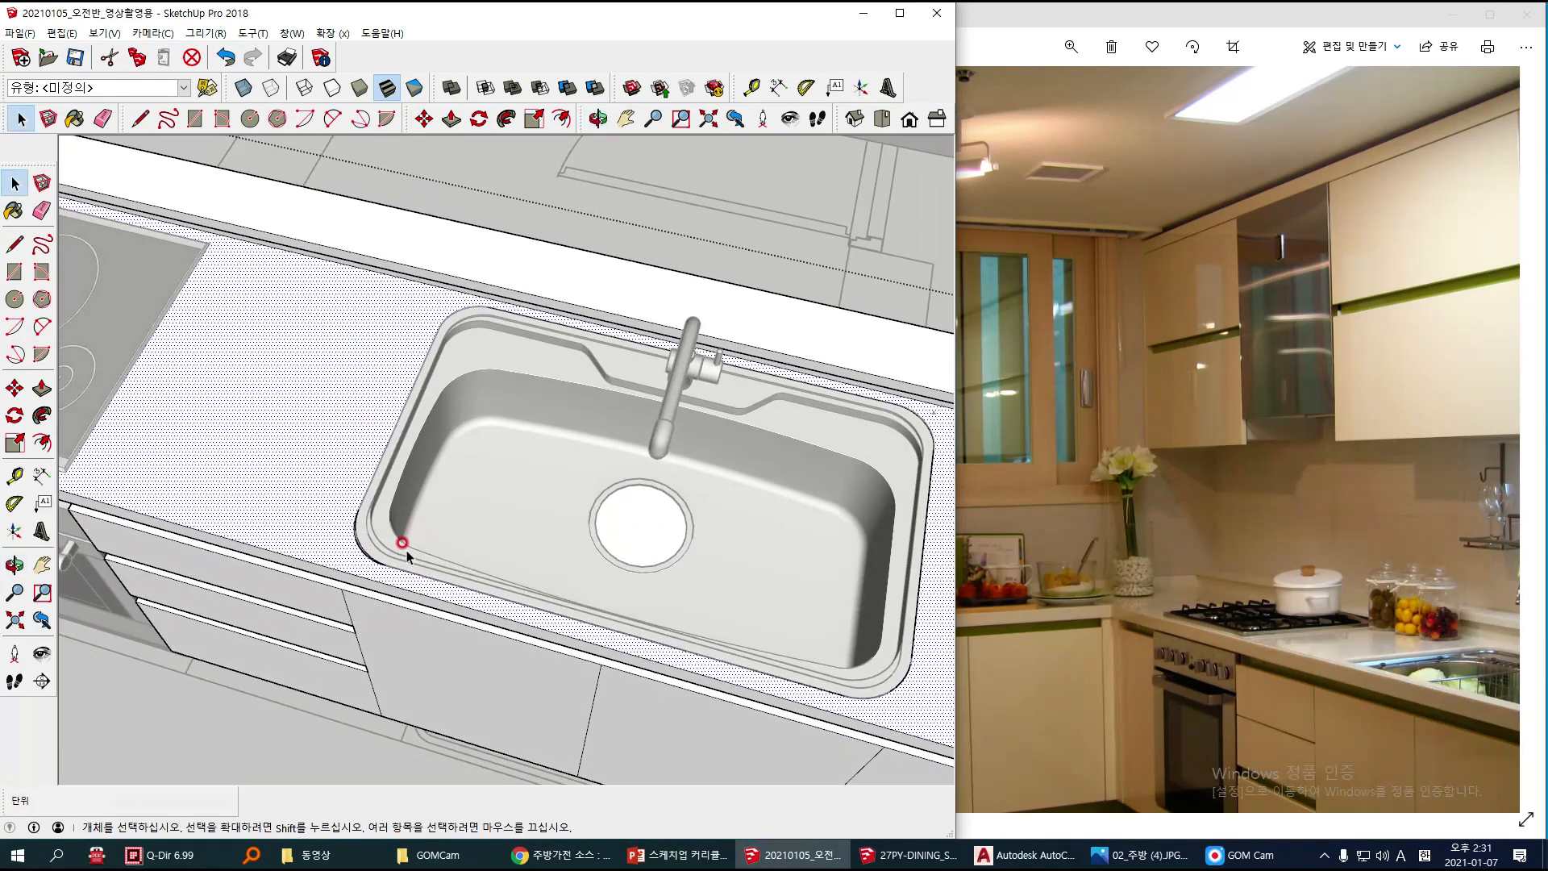
Step: Delete the inner redrawn arc at the cutout's front corner nearest the cooktop
{"action": "scroll", "coordinate": [368, 545], "scroll_direction": "up", "scroll_amount": 2}
{"action": "scroll", "coordinate": [364, 544], "scroll_direction": "up", "scroll_amount": 4}
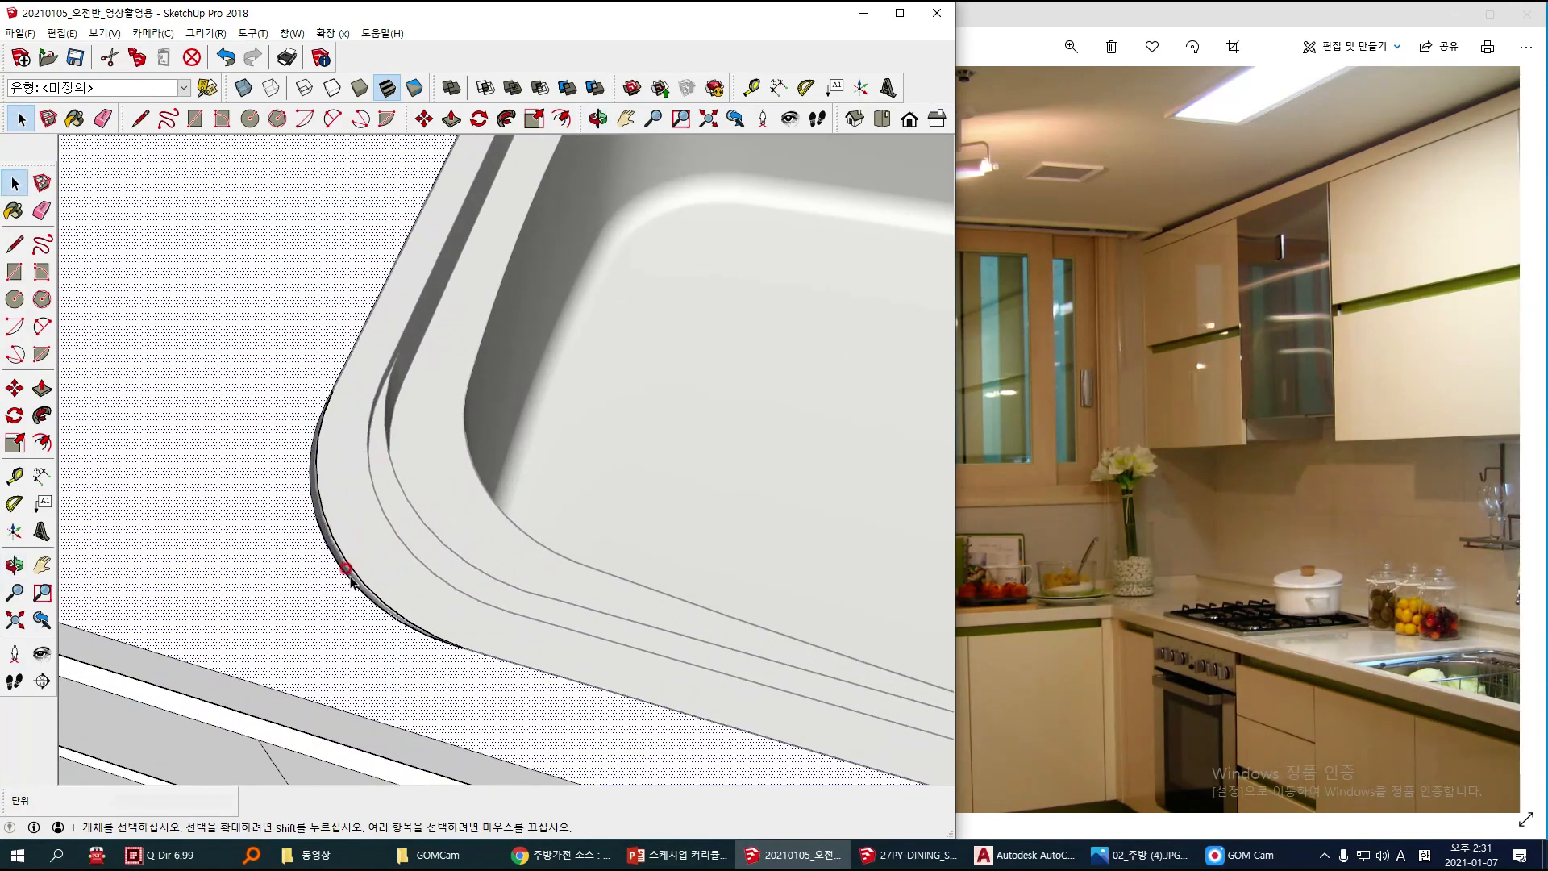
{"action": "left_click", "coordinate": [350, 571]}
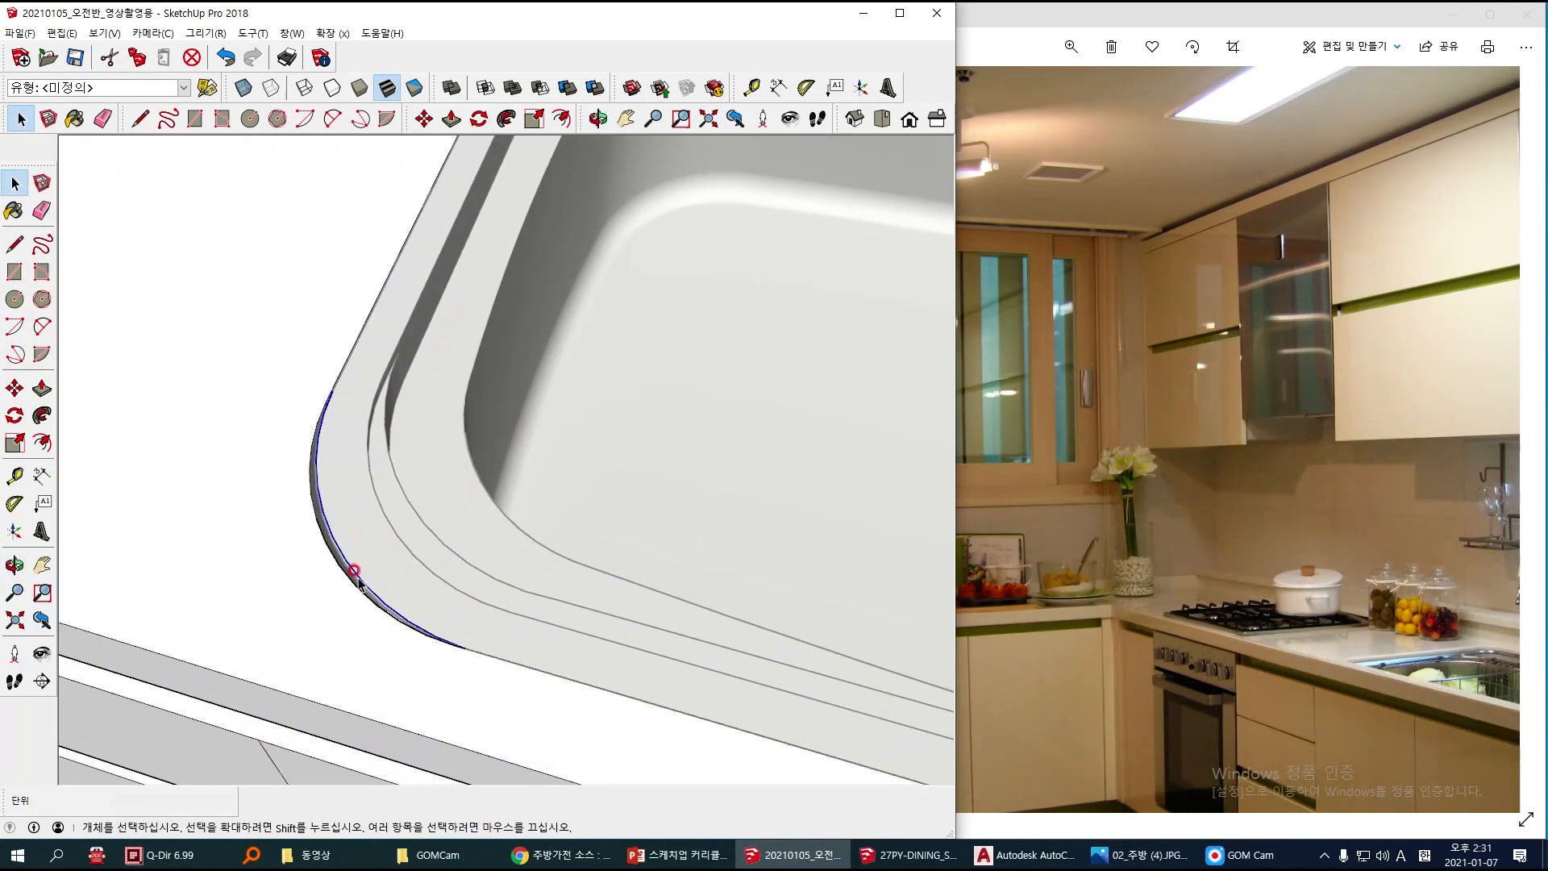
{"action": "key", "text": "h"}
{"action": "scroll", "coordinate": [379, 530], "scroll_direction": "down", "scroll_amount": 3}
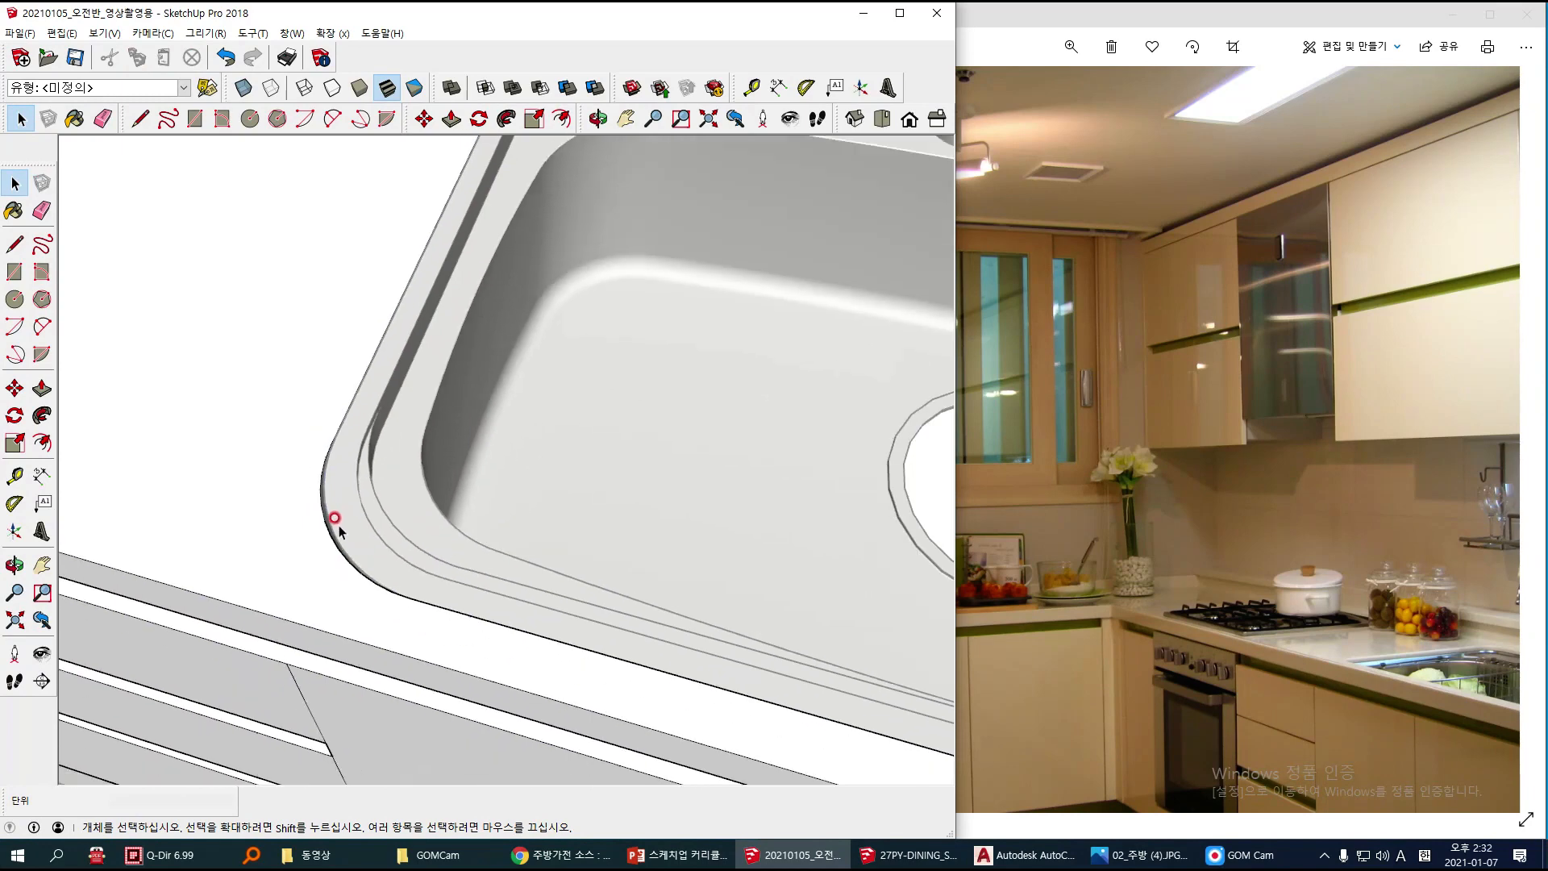
Step: Draw a two-point arc with a bulge of about 27 mm along the sink rim at the cutout's front corner nearest the cooktop
{"action": "left_click", "coordinate": [282, 454]}
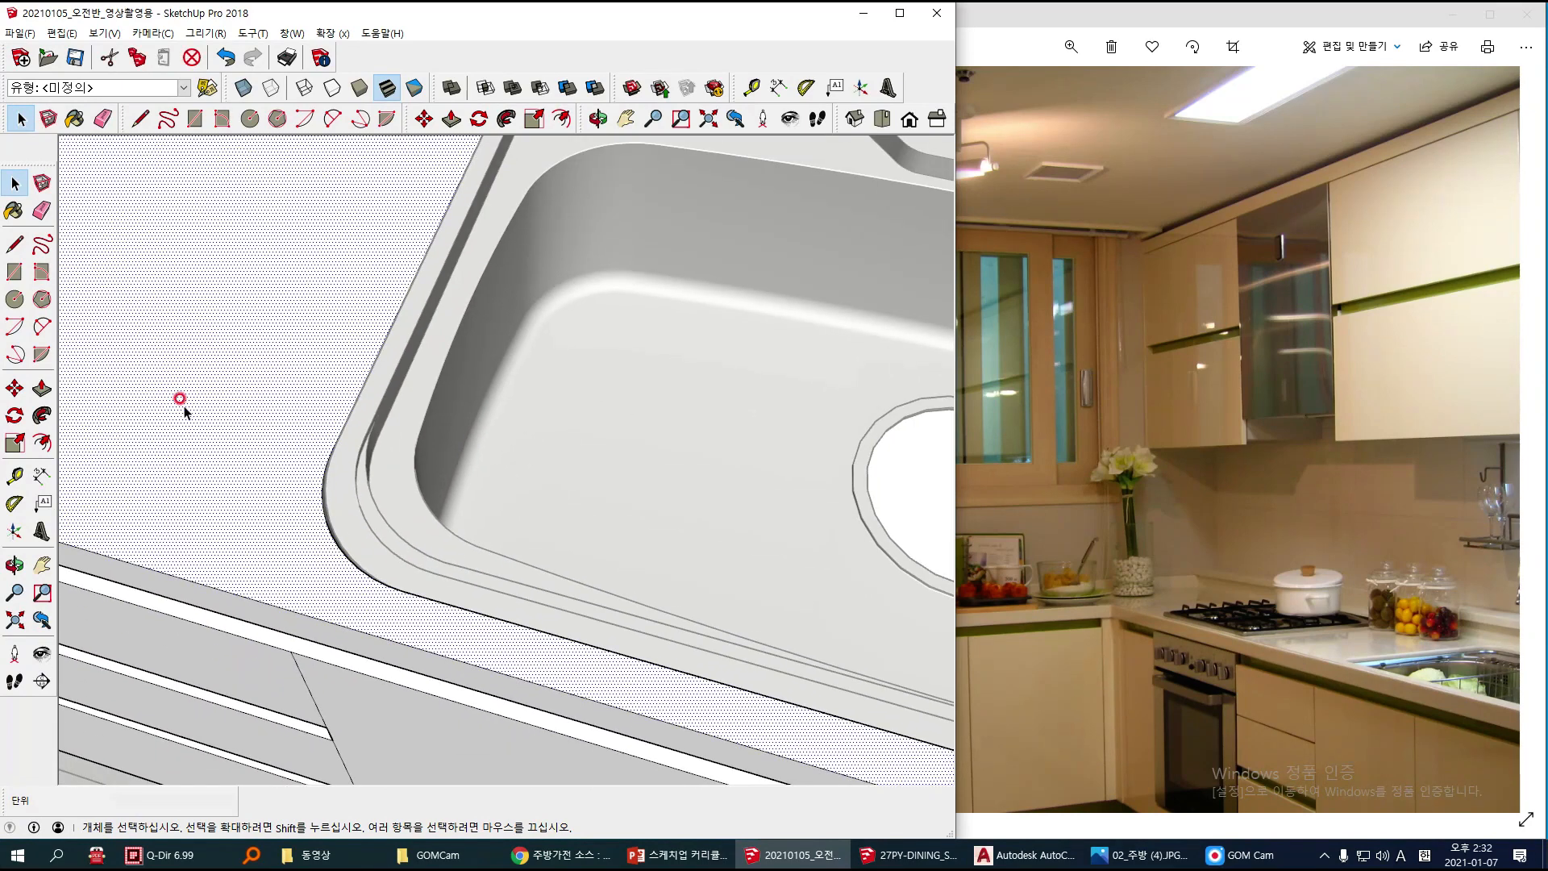
{"action": "key", "text": "a"}
{"action": "scroll", "coordinate": [348, 420], "scroll_direction": "up", "scroll_amount": 2}
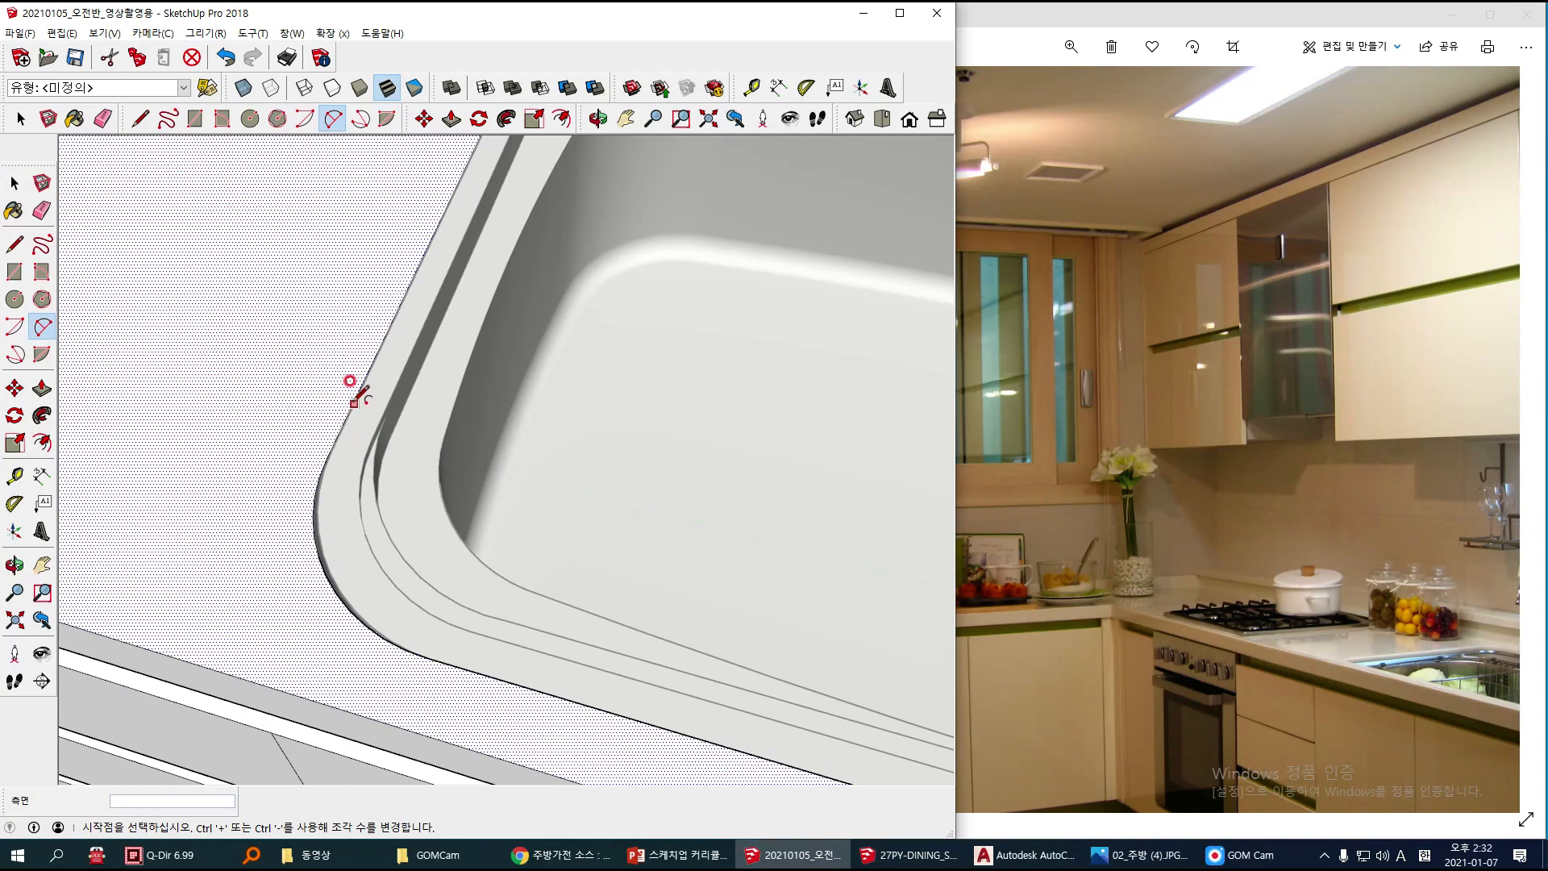
{"action": "left_click", "coordinate": [342, 426]}
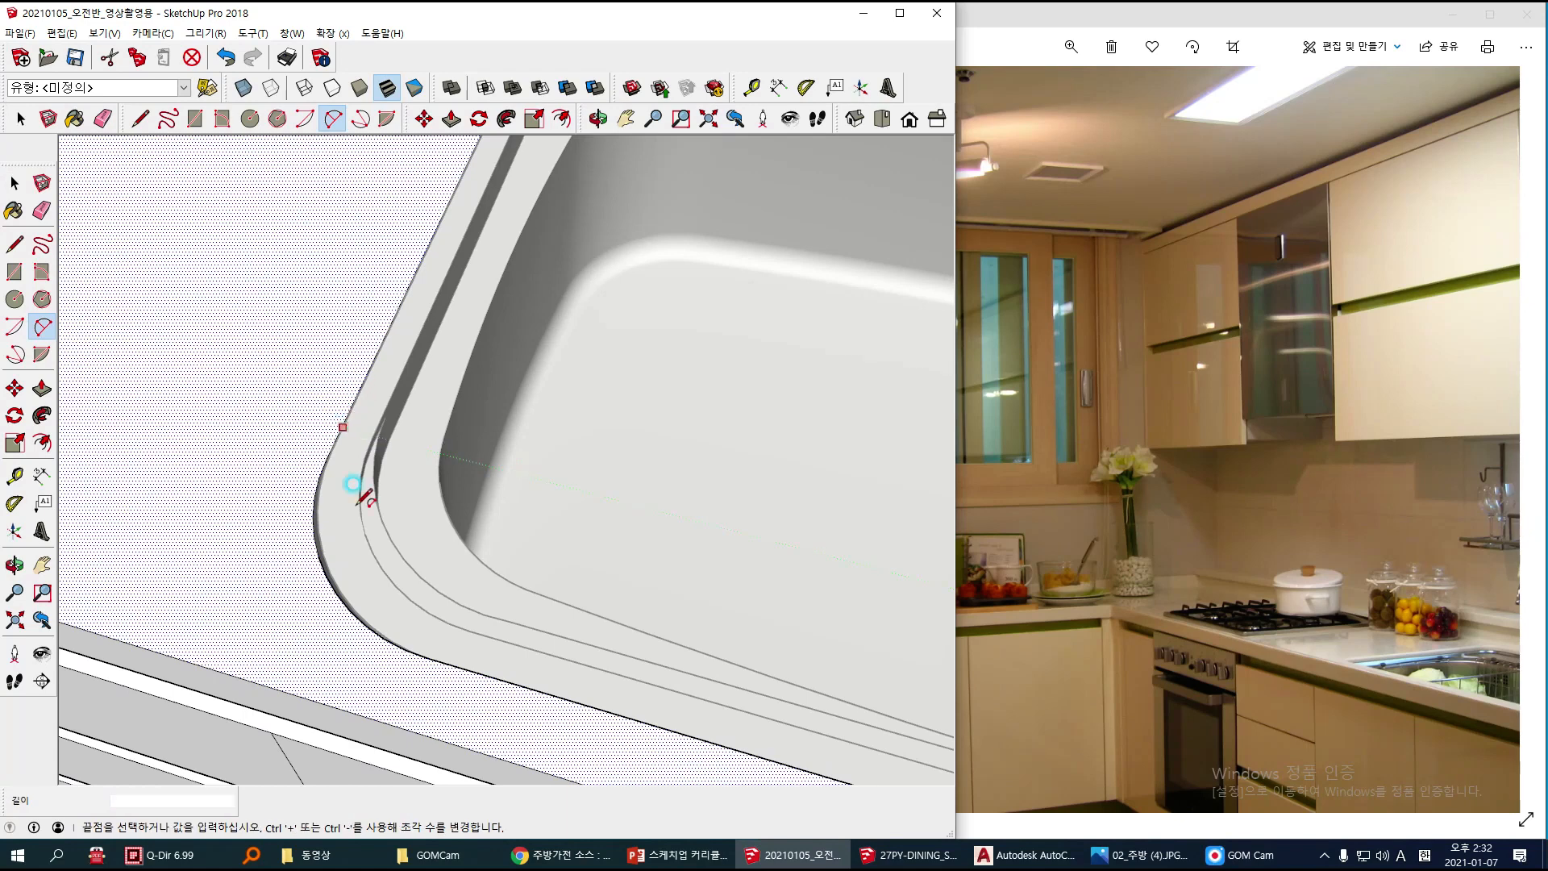
{"action": "left_click", "coordinate": [435, 659]}
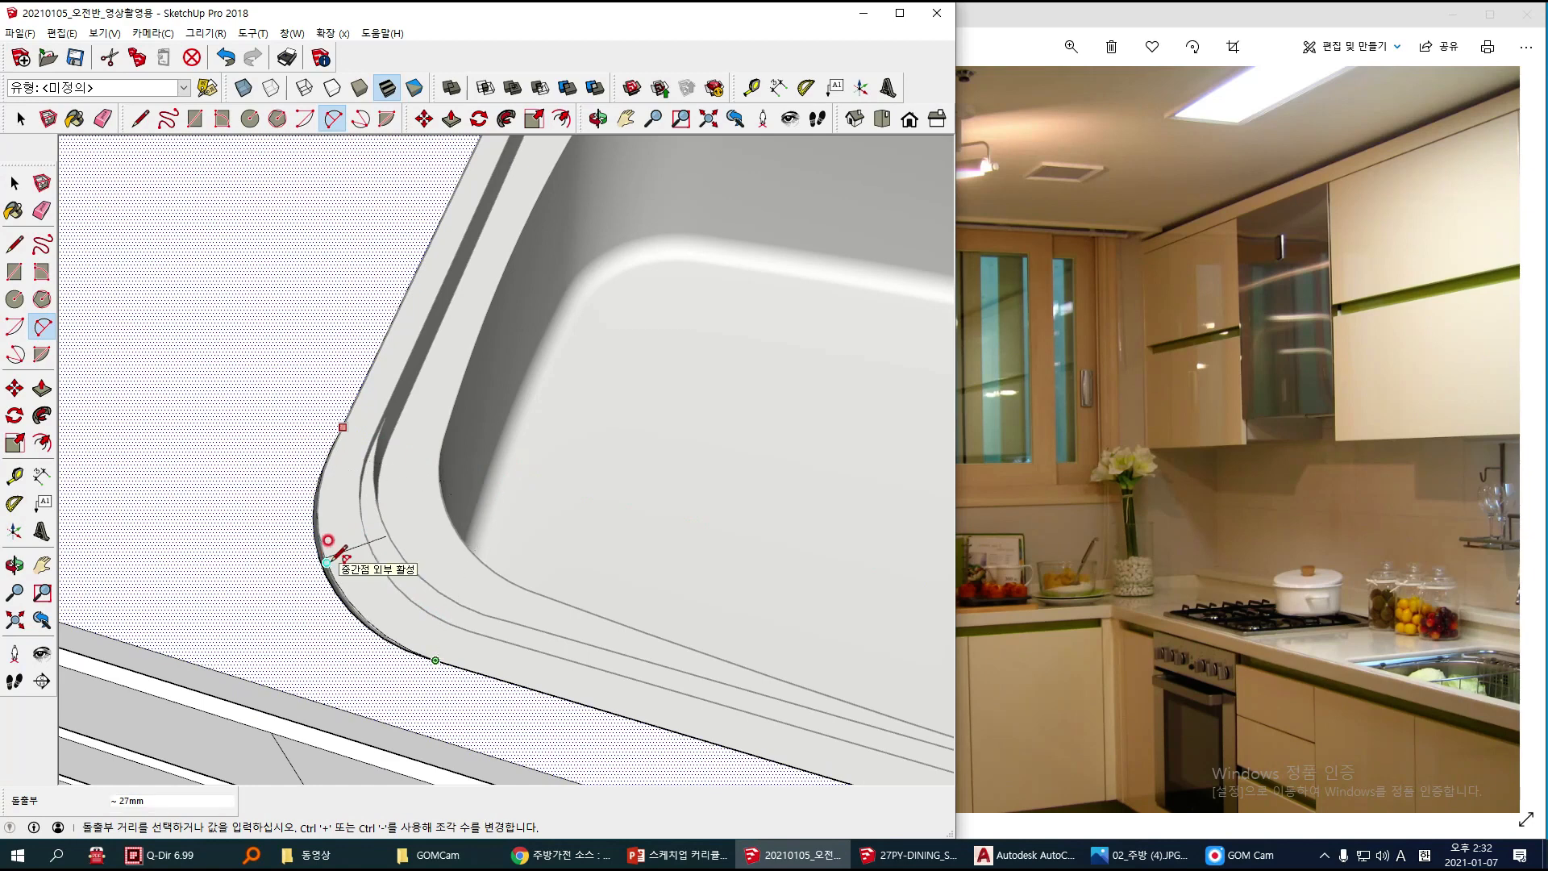
{"action": "left_click", "coordinate": [326, 546]}
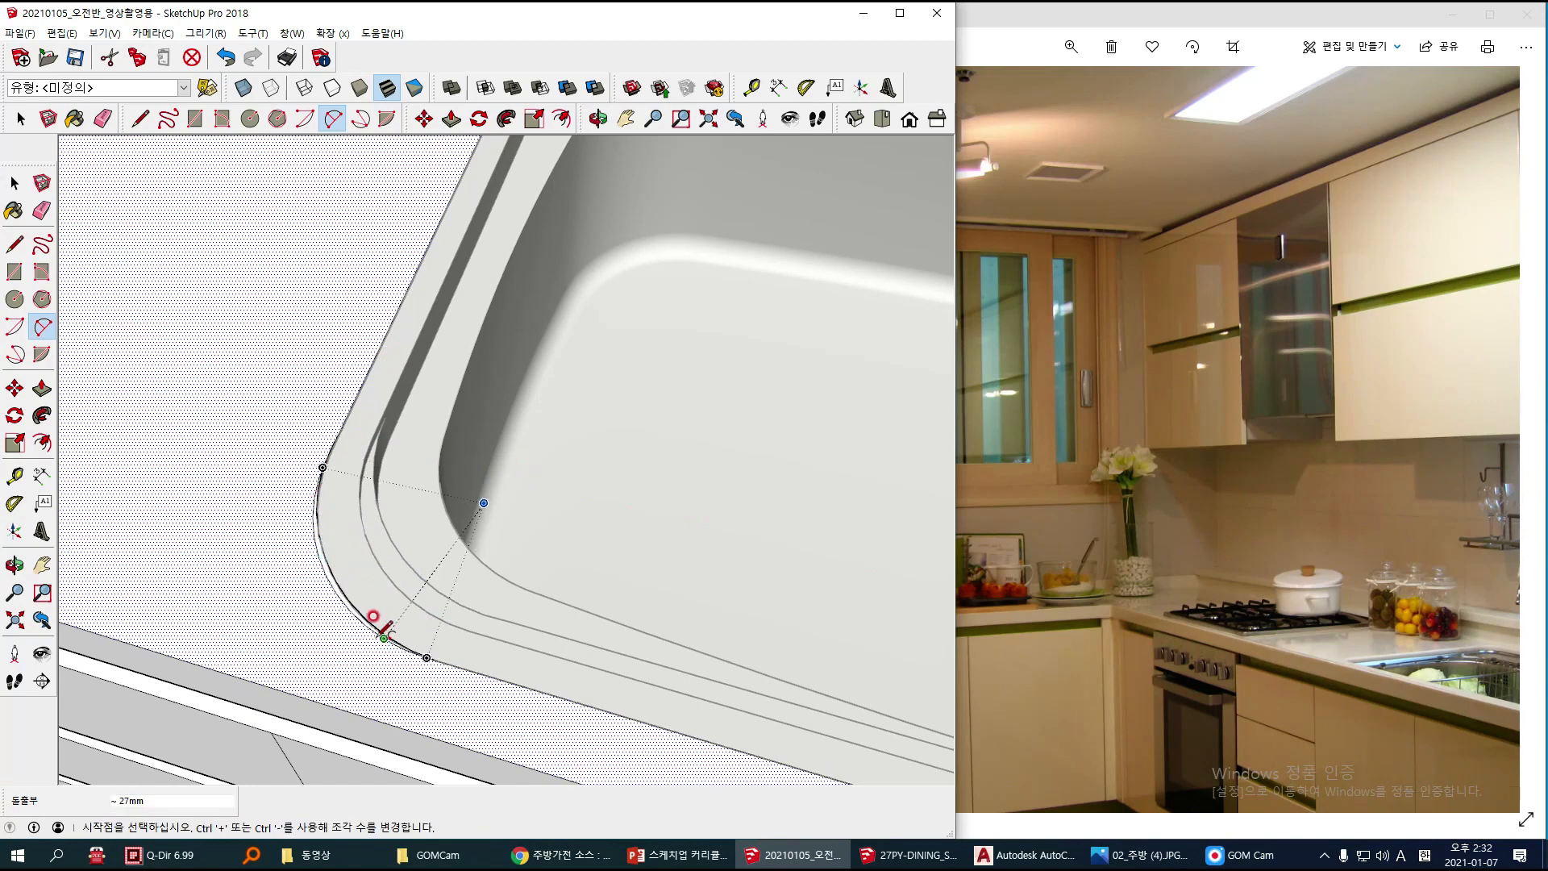
Step: Delete the original outer arc at the cutout's front corner nearest the cooktop
{"action": "scroll", "coordinate": [373, 625], "scroll_direction": "up", "scroll_amount": 3}
{"action": "key", "text": "space"}
{"action": "left_click", "coordinate": [351, 614]}
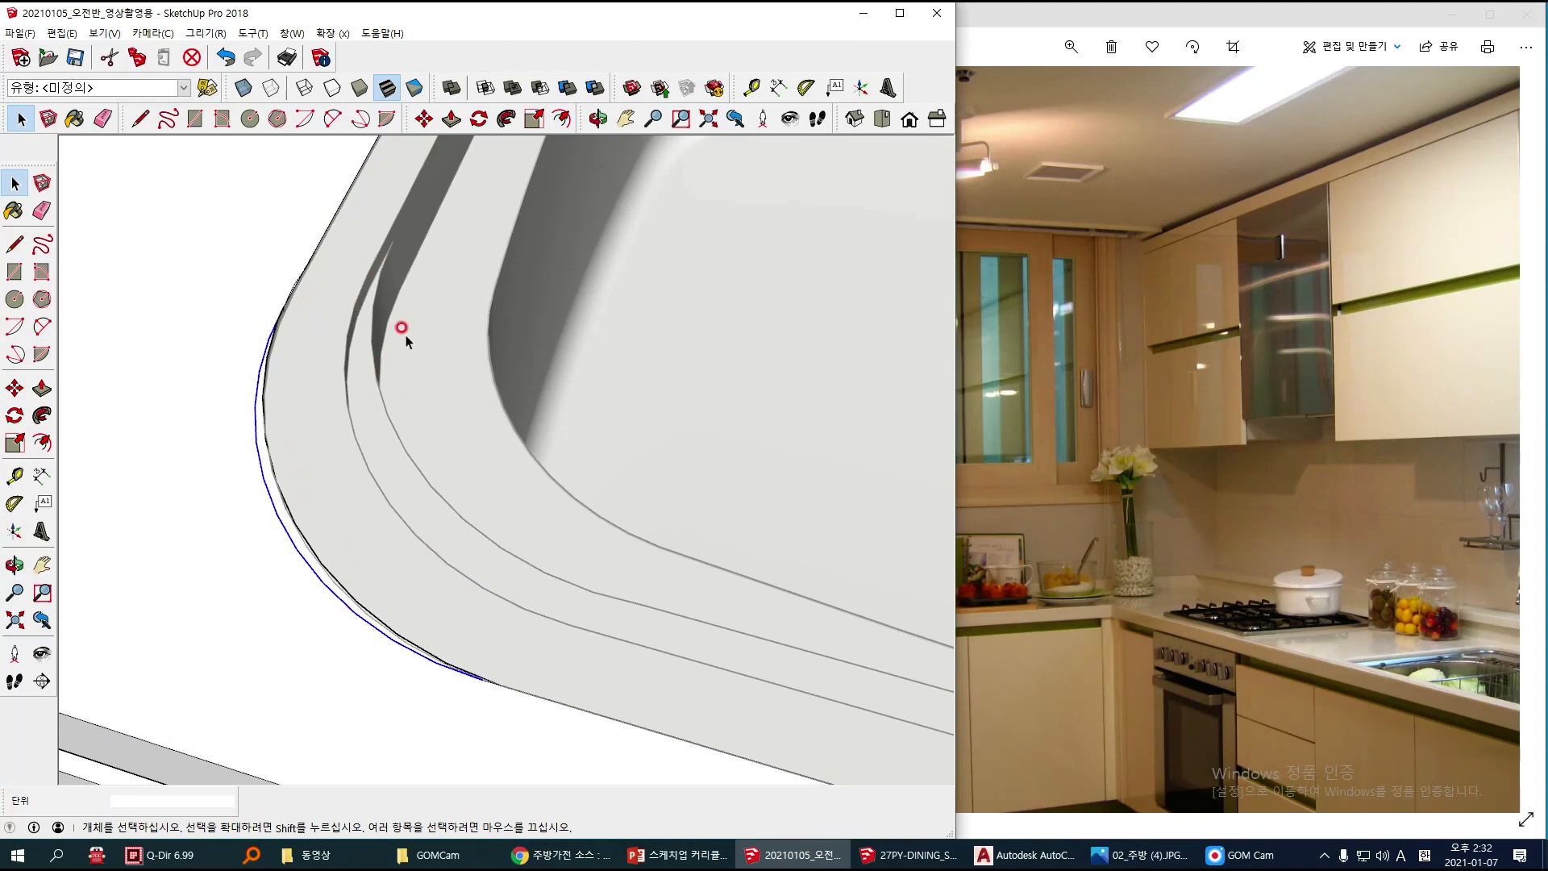
{"action": "key", "text": "Delete"}
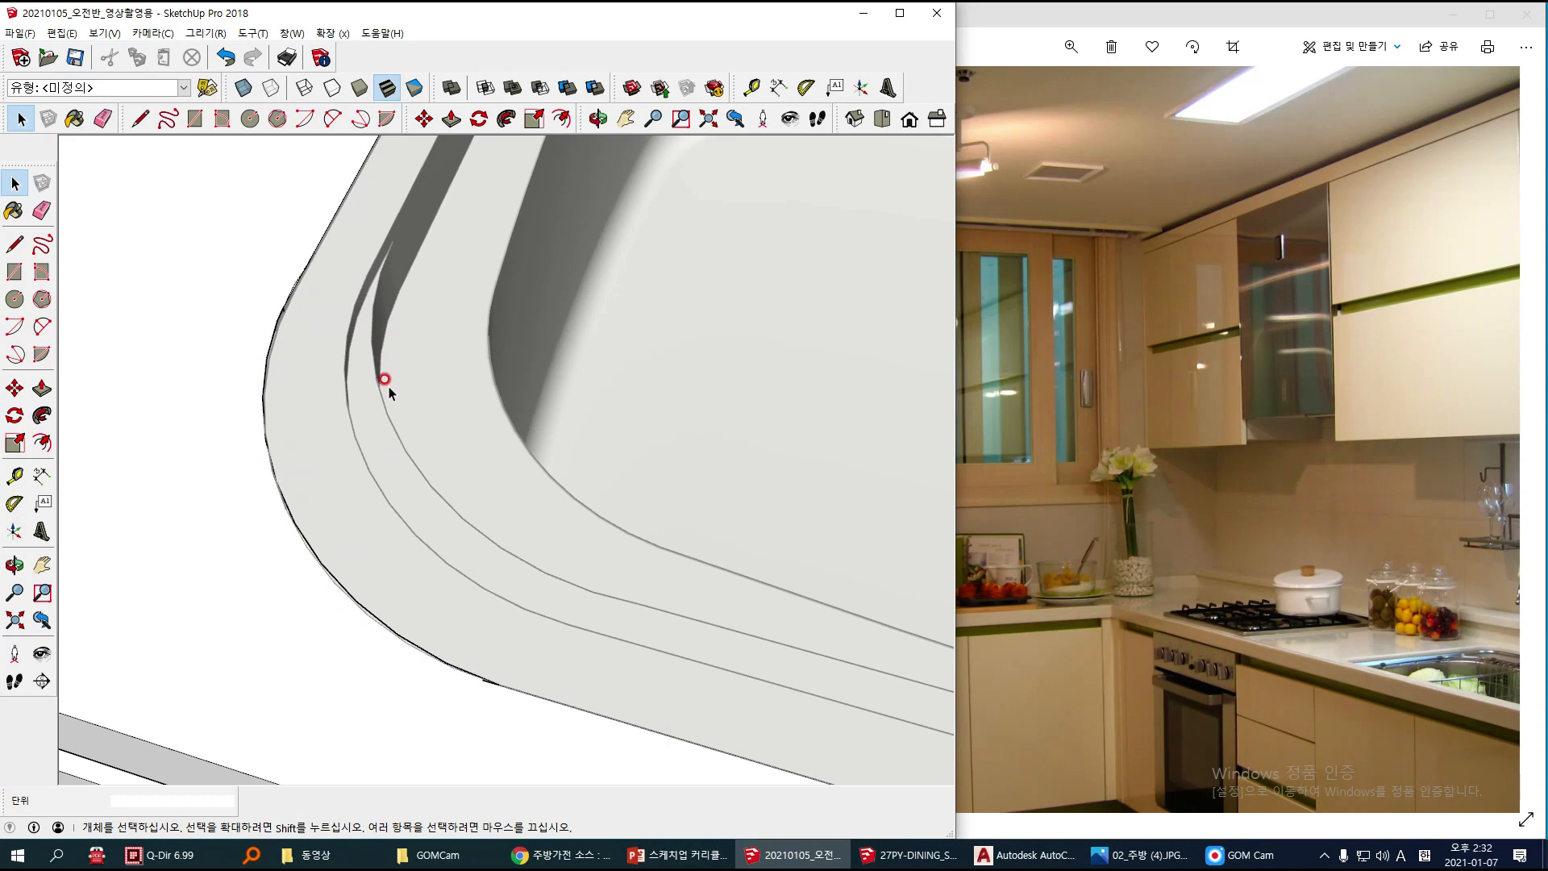
Step: Erase the leftover edge stub at the front-edge end of the new arc on the corner nearest the cooktop
{"action": "scroll", "coordinate": [424, 458], "scroll_direction": "down", "scroll_amount": 2}
{"action": "scroll", "coordinate": [461, 628], "scroll_direction": "up", "scroll_amount": 2}
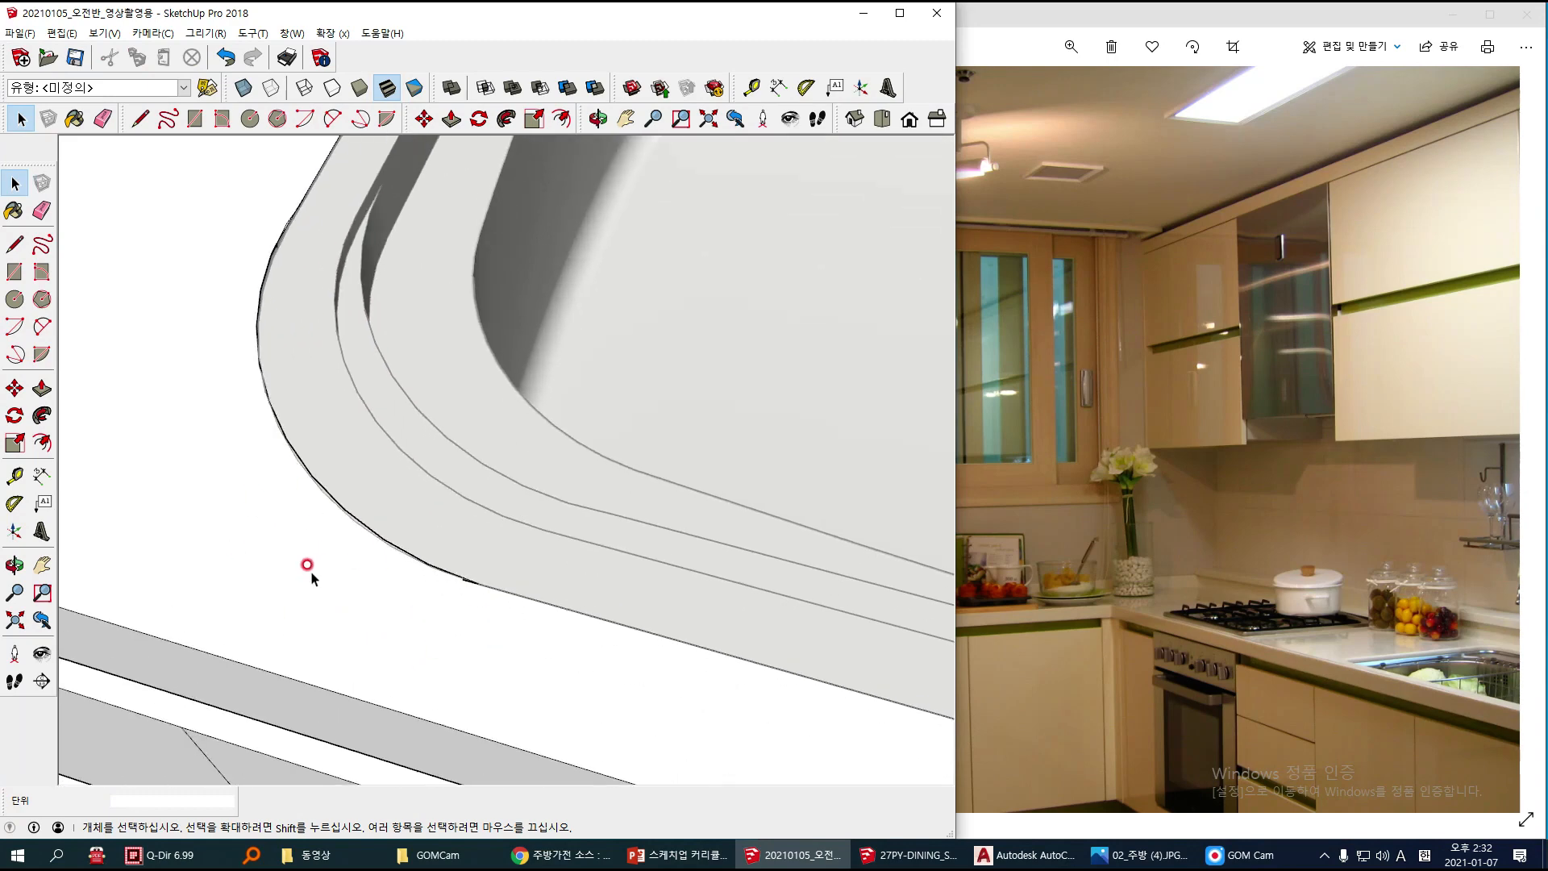
{"action": "key", "text": "e"}
{"action": "scroll", "coordinate": [435, 564], "scroll_direction": "up", "scroll_amount": 3}
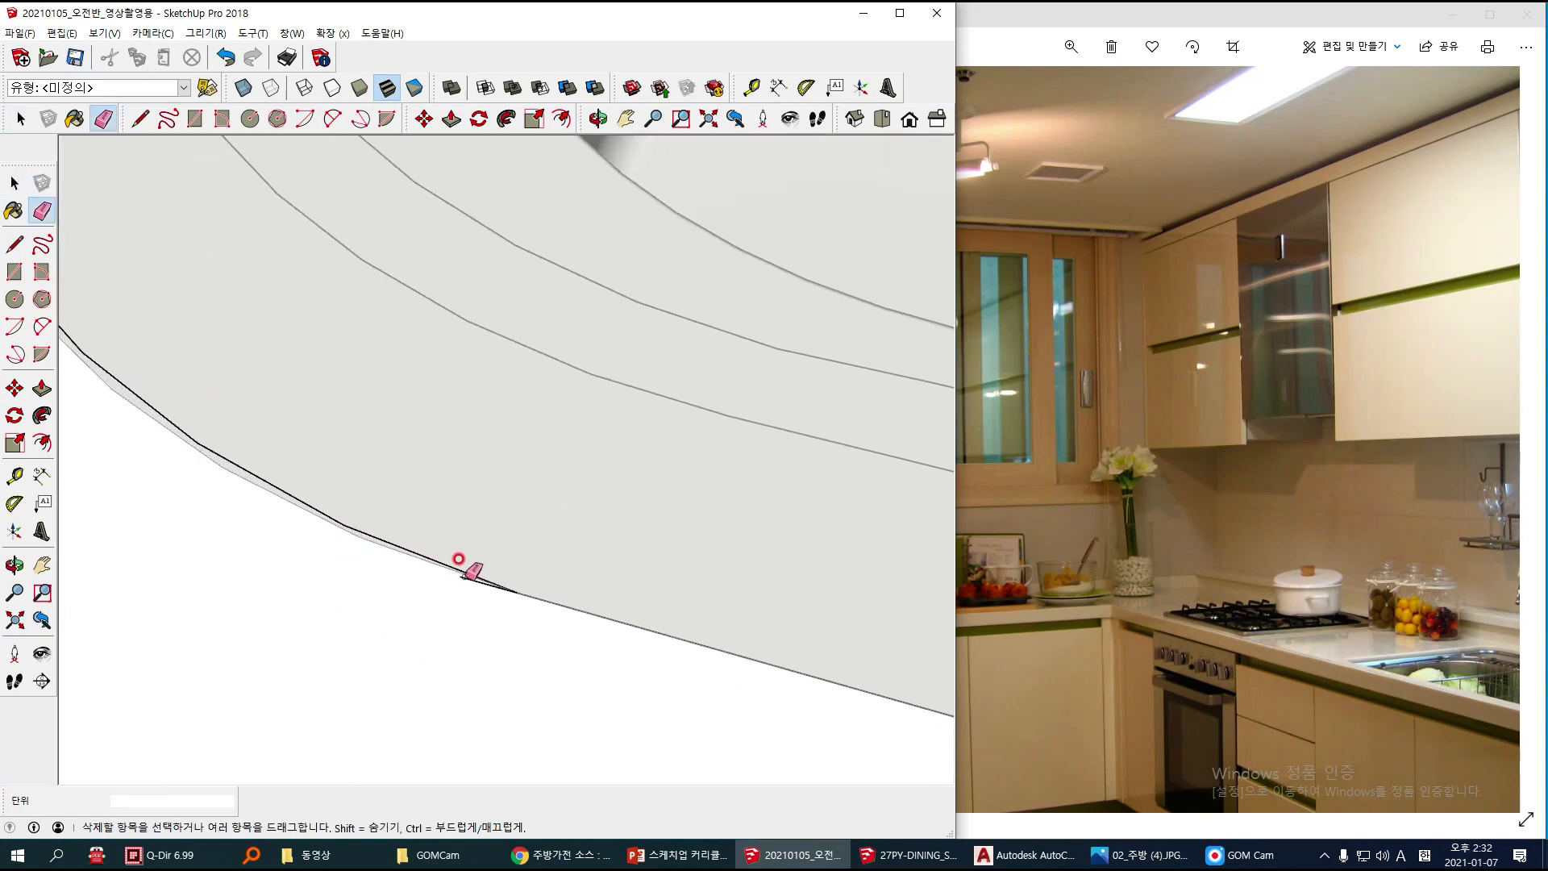
{"action": "scroll", "coordinate": [470, 575], "scroll_direction": "down", "scroll_amount": 6}
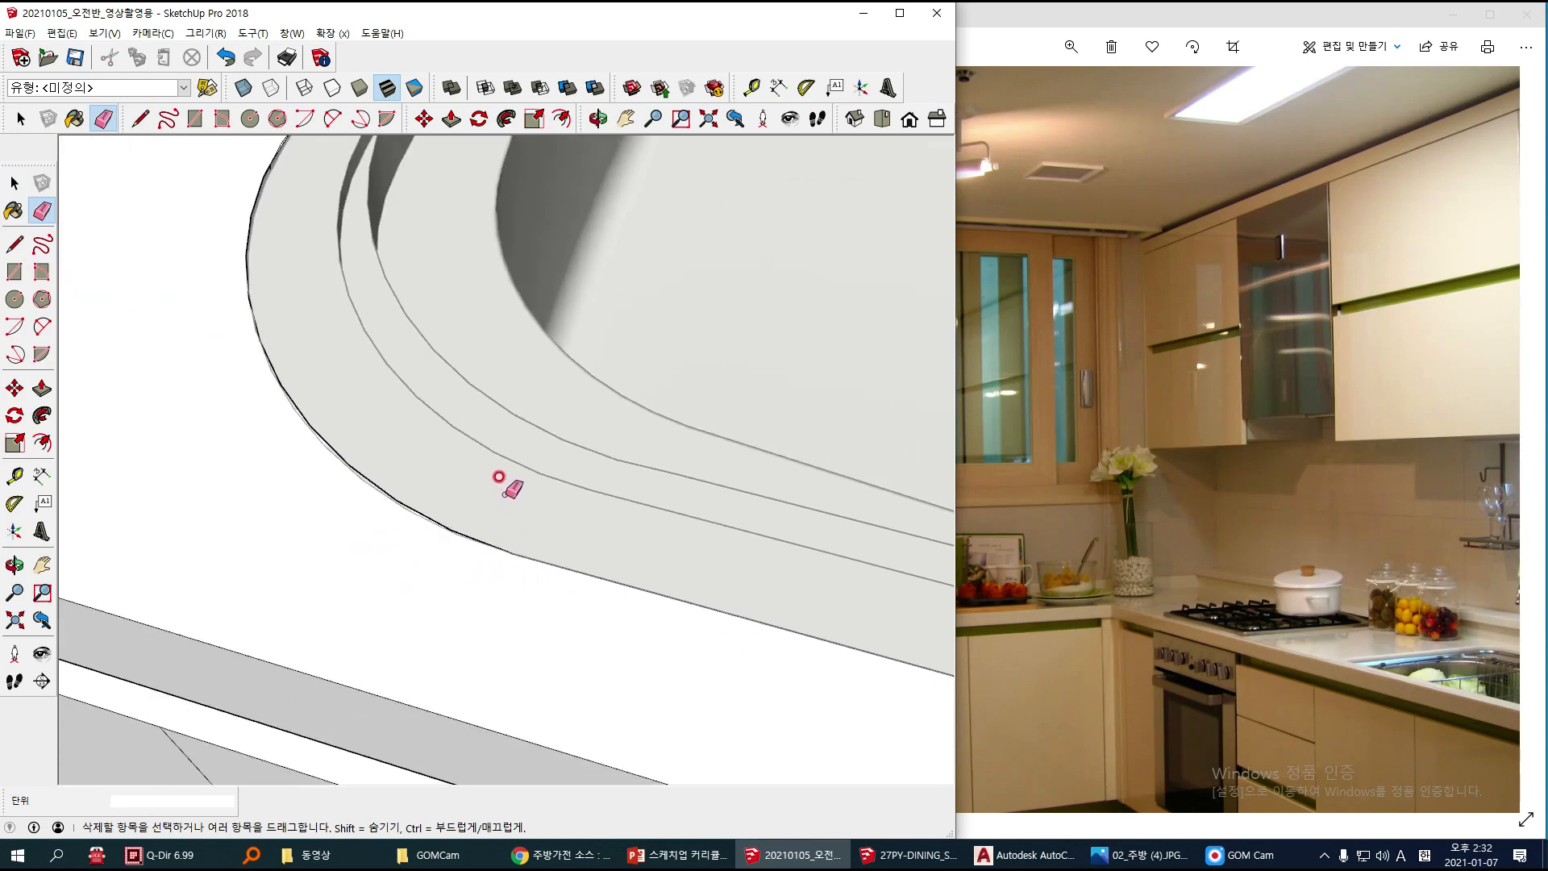
Step: Examine the redrawn countertop cutout corners around the sink rim, close up and from above
{"action": "scroll", "coordinate": [367, 391], "scroll_direction": "up", "scroll_amount": 4}
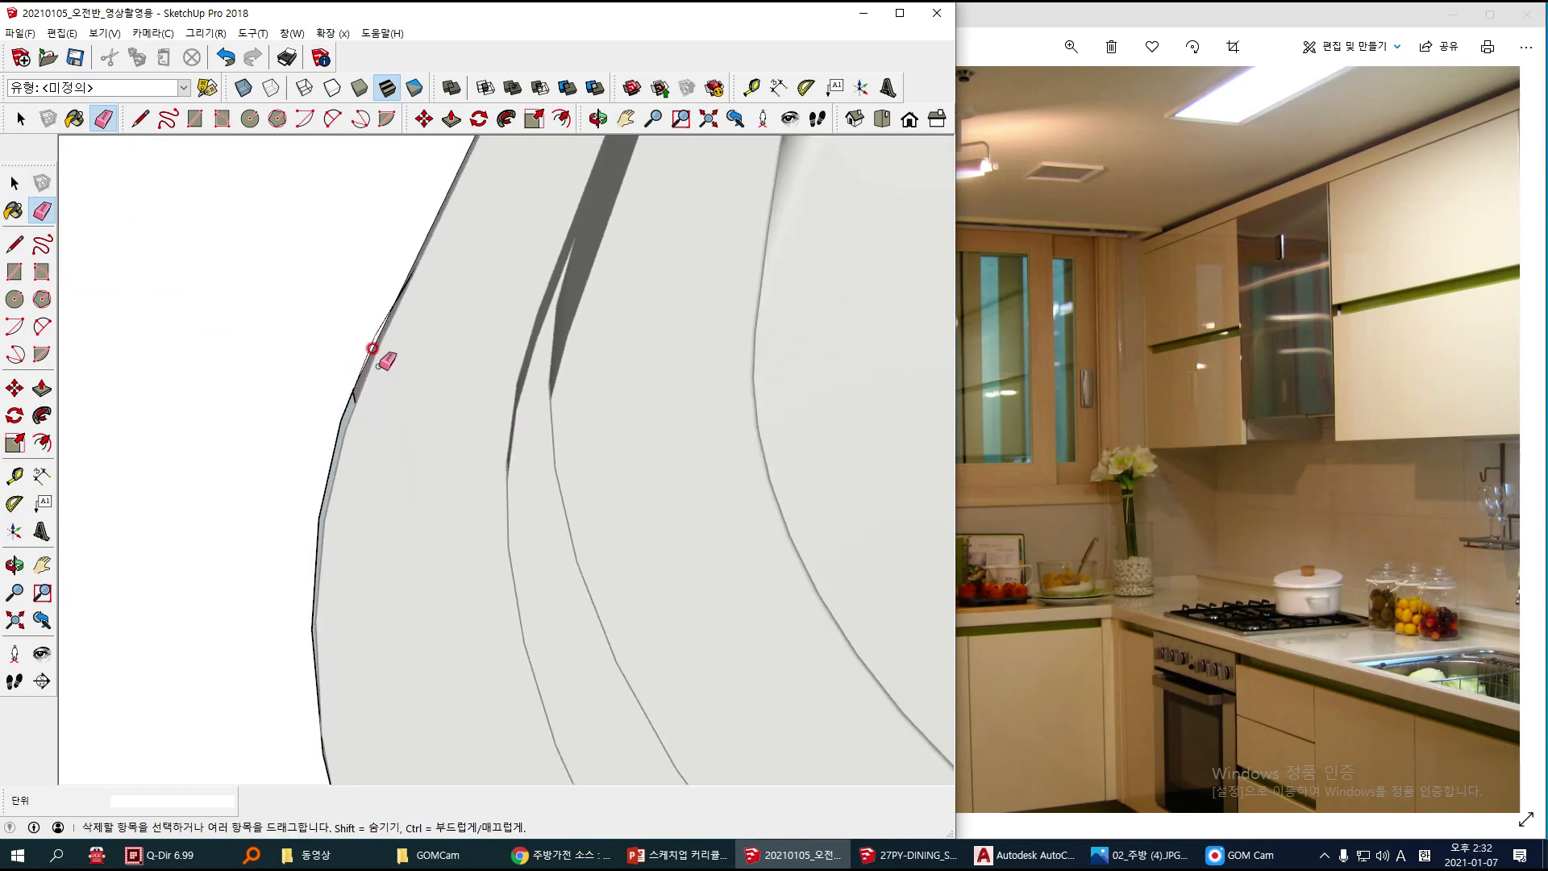
{"action": "scroll", "coordinate": [341, 392], "scroll_direction": "down", "scroll_amount": 6}
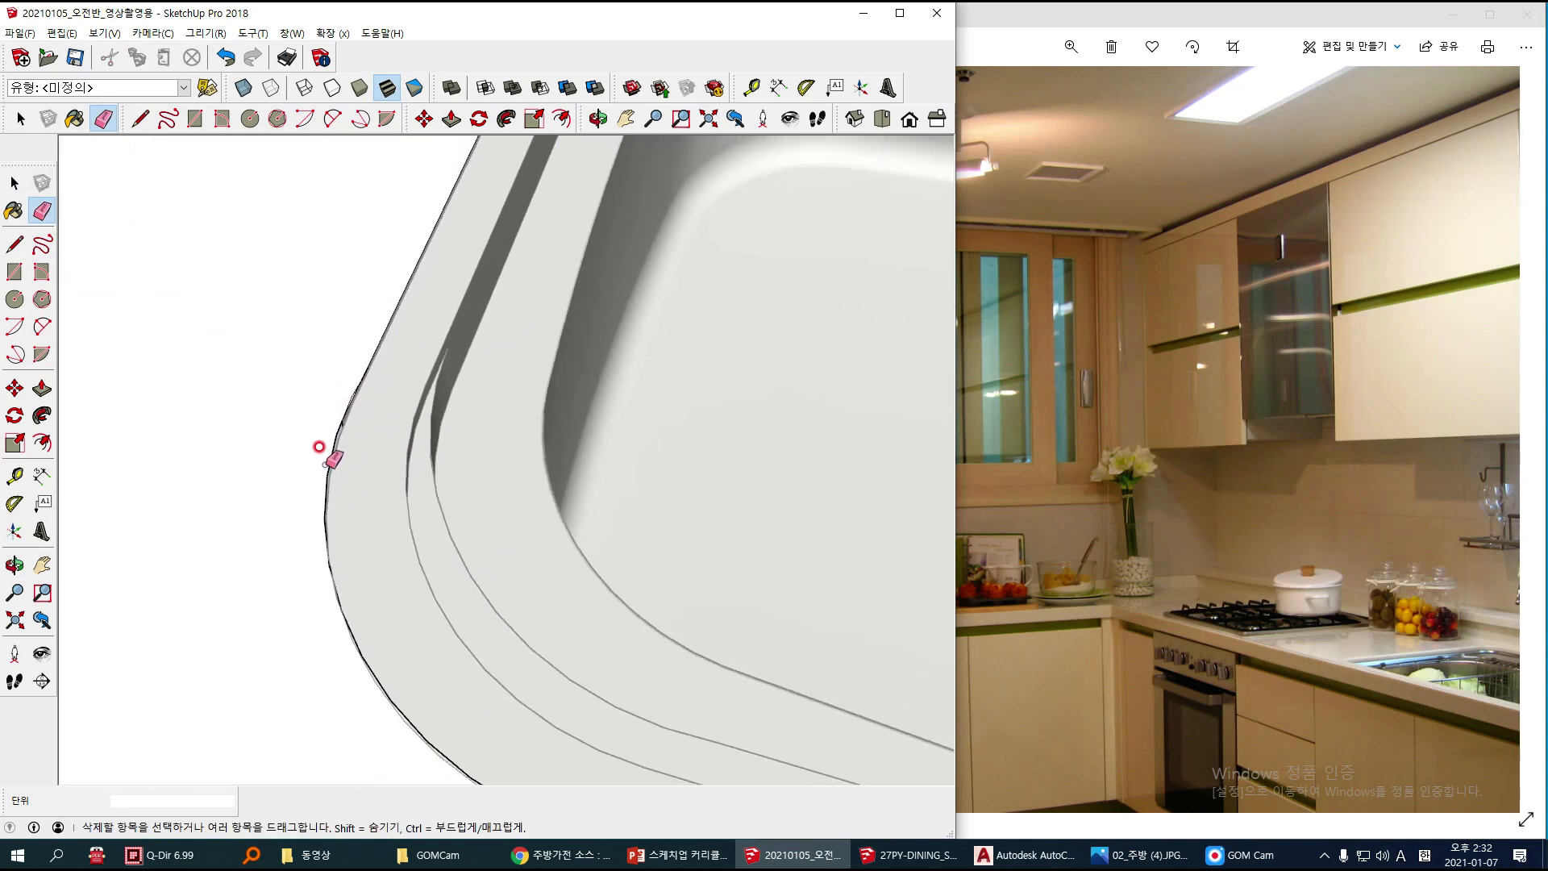
{"action": "scroll", "coordinate": [383, 445], "scroll_direction": "down", "scroll_amount": 5}
{"action": "key", "text": "space"}
{"action": "scroll", "coordinate": [460, 460], "scroll_direction": "up", "scroll_amount": 4}
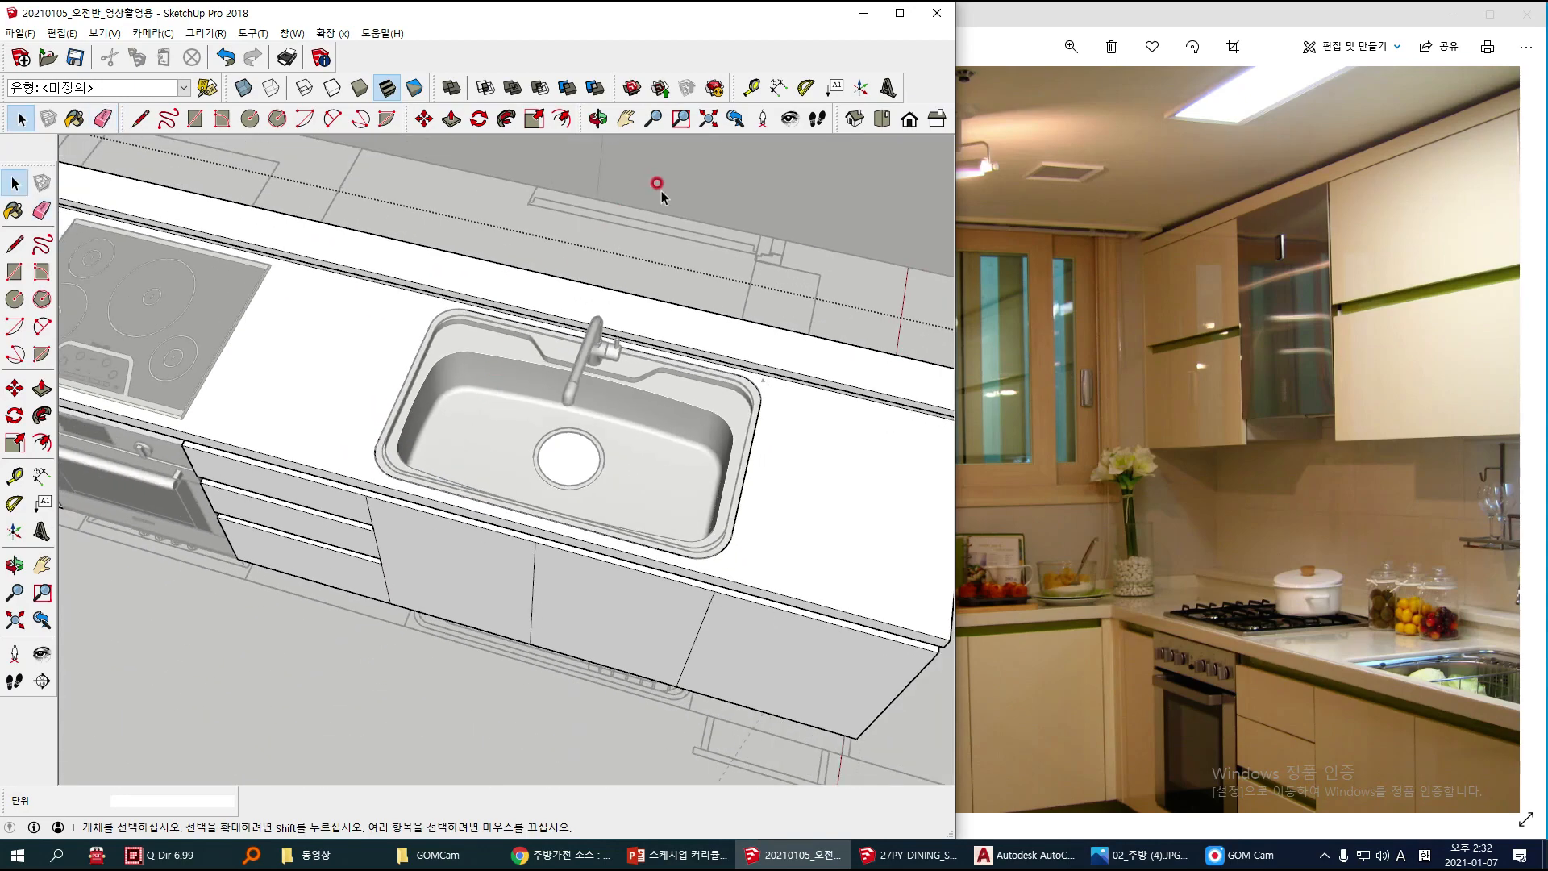
{"action": "double_click", "coordinate": [656, 190]}
{"action": "double_click", "coordinate": [709, 177]}
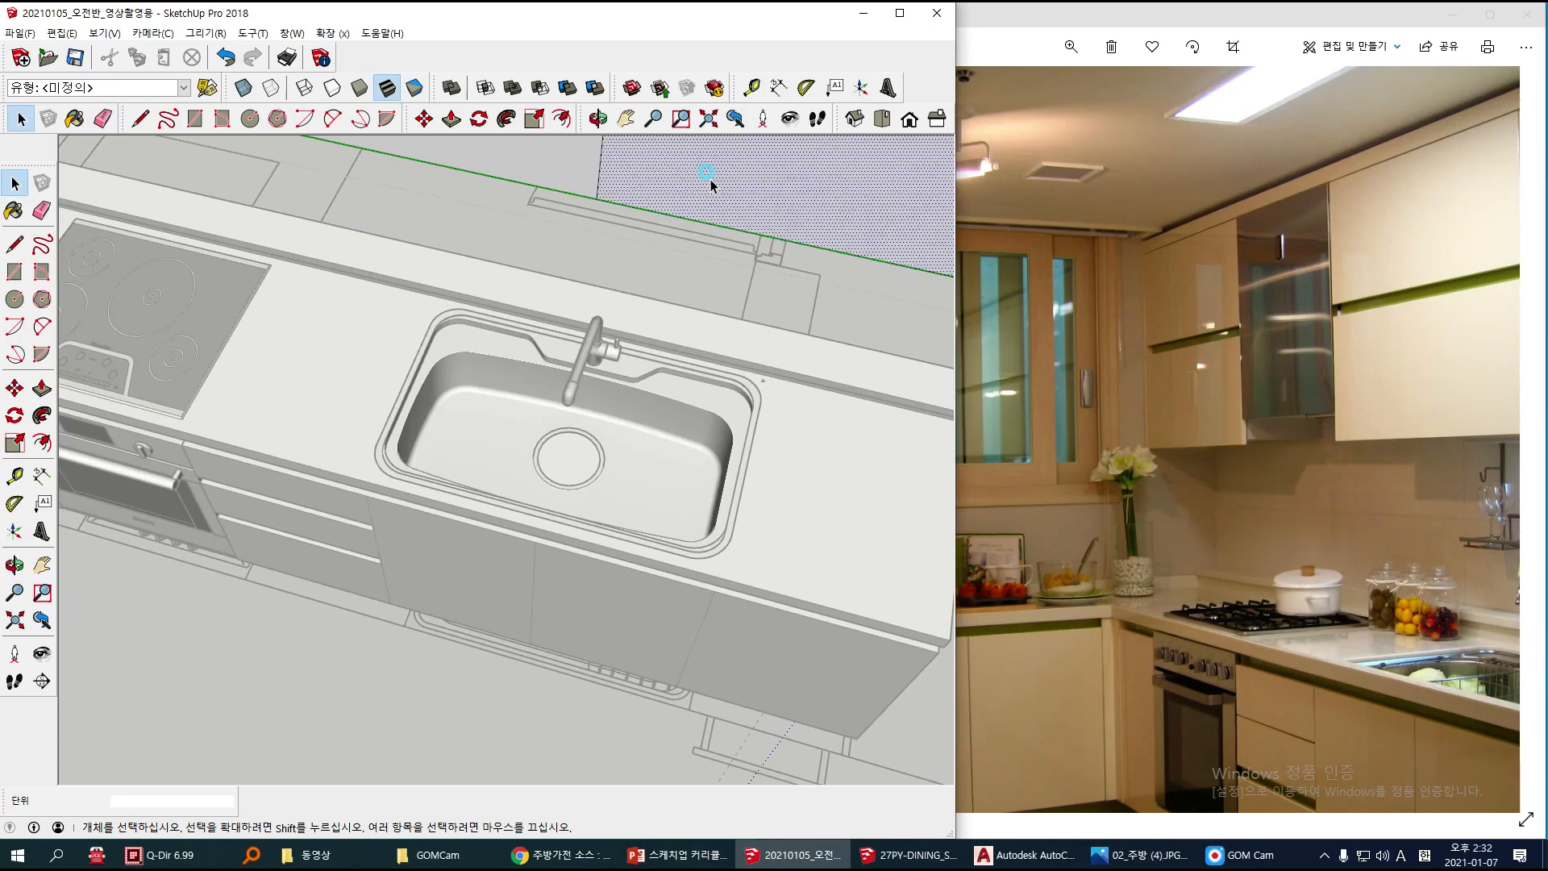
{"action": "key", "text": "Escape"}
{"action": "middle_click_drag", "start_coordinate": [438, 494], "coordinate": [568, 524]}
{"action": "scroll", "coordinate": [627, 428], "scroll_direction": "up", "scroll_amount": 4}
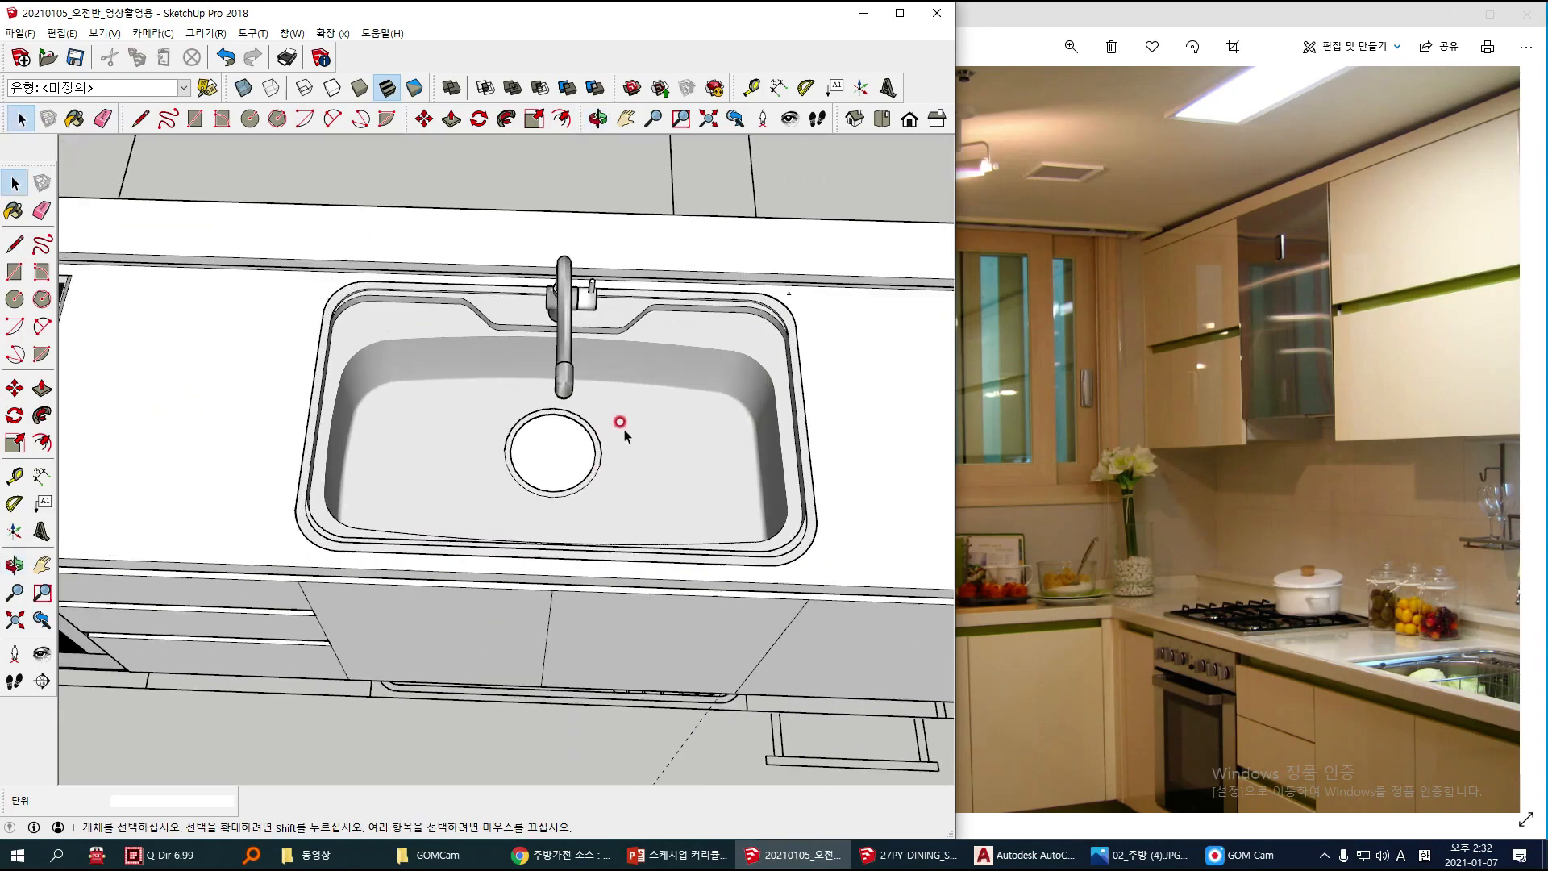
{"action": "scroll", "coordinate": [816, 298], "scroll_direction": "up", "scroll_amount": 1}
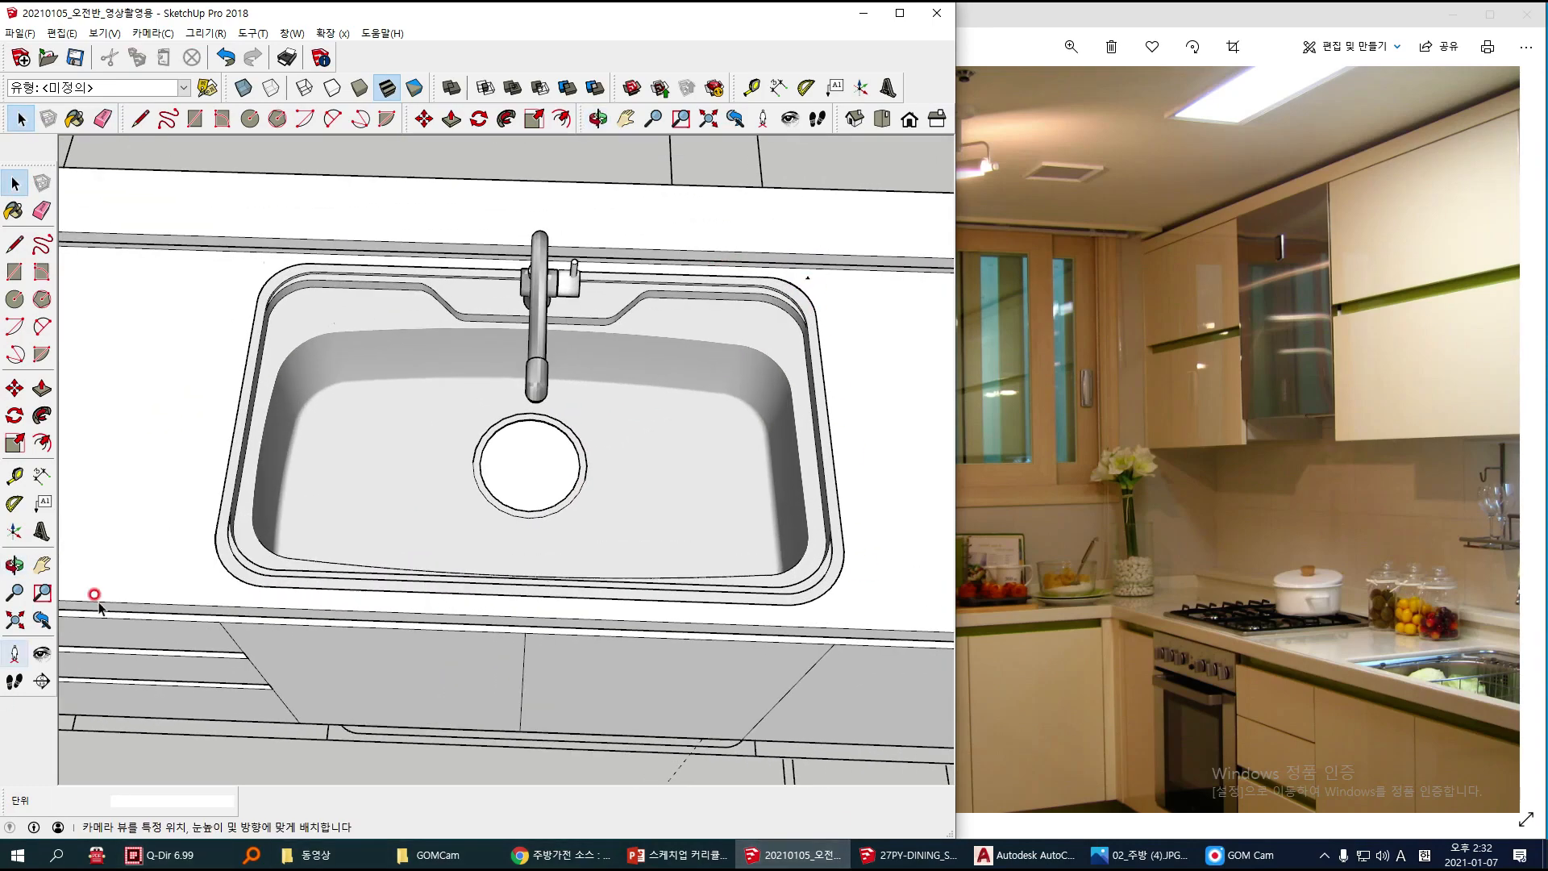
Step: Open the sink component and delete the tiny stray edge outside its rear corner farthest from the cooktop
{"action": "left_click", "coordinate": [806, 277]}
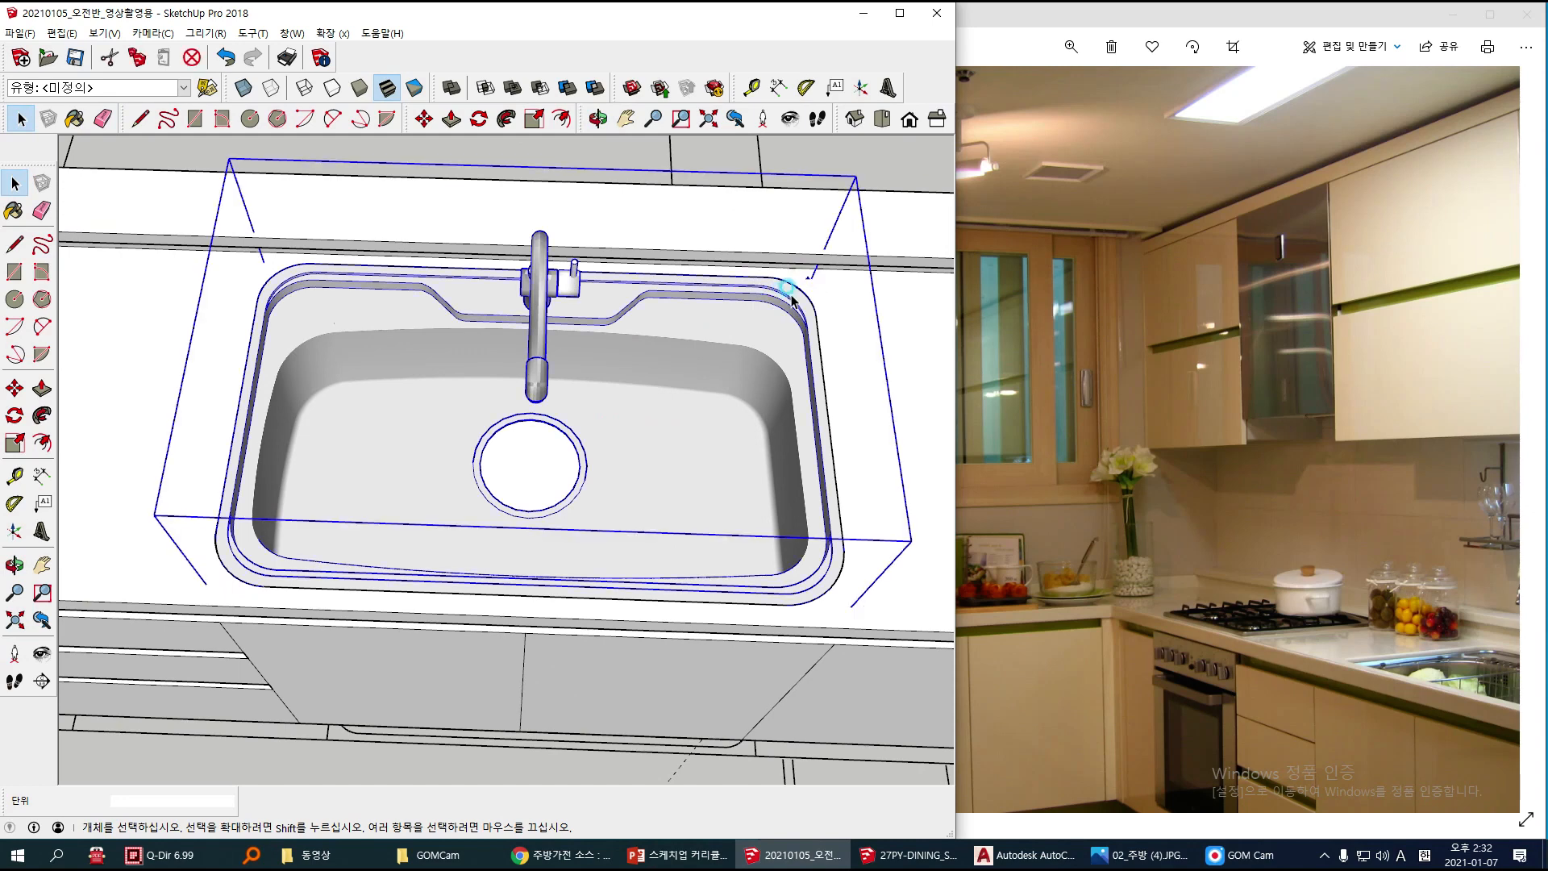
{"action": "scroll", "coordinate": [795, 278], "scroll_direction": "up", "scroll_amount": 4}
{"action": "double_click", "coordinate": [784, 325]}
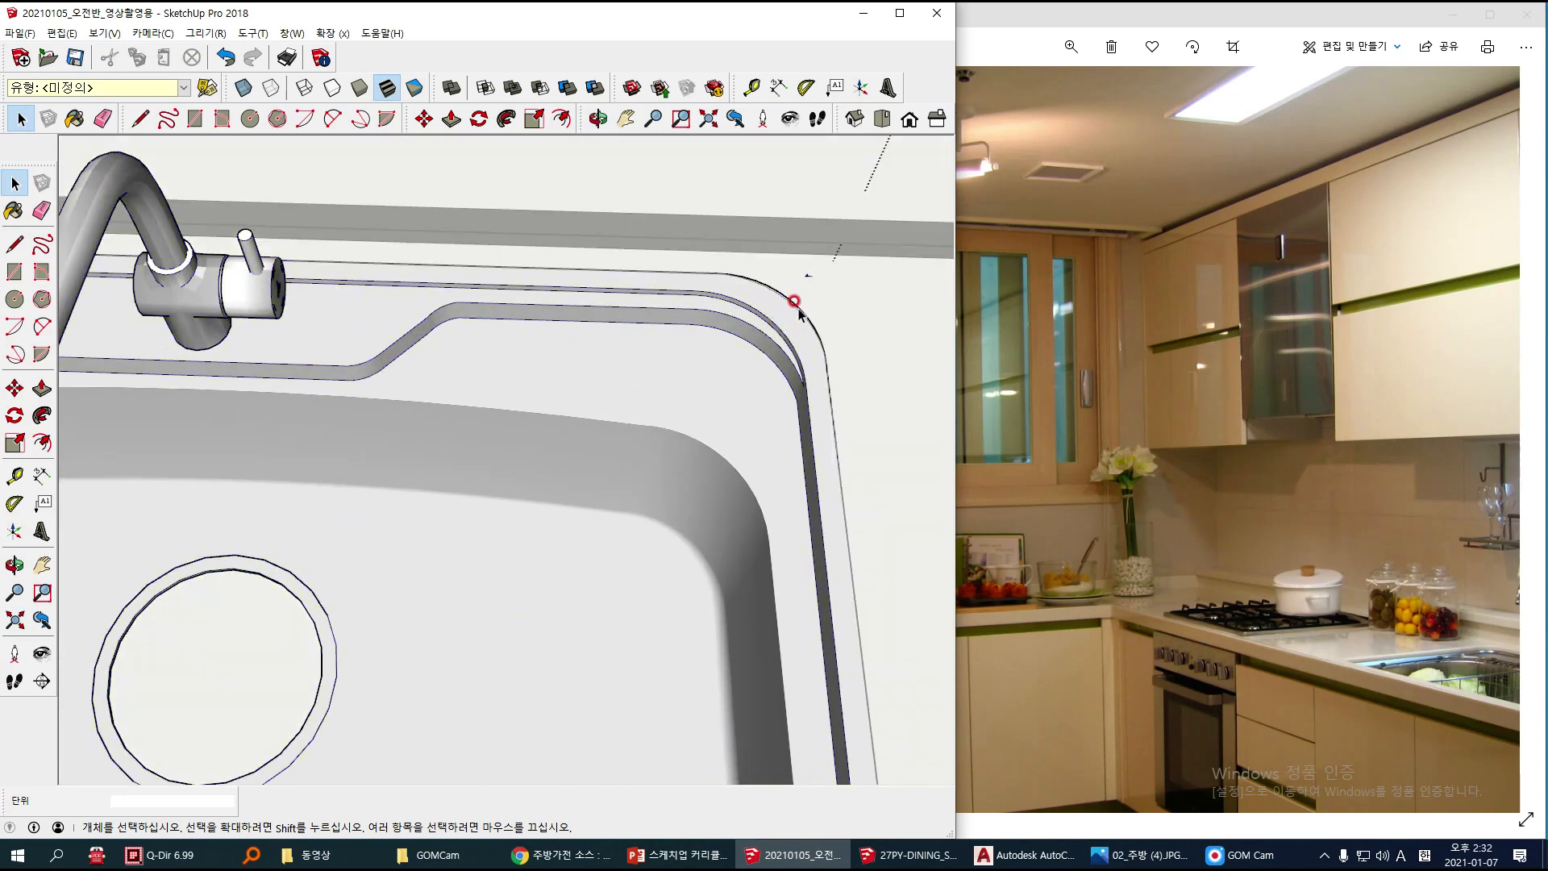
{"action": "left_click", "coordinate": [793, 260]}
{"action": "left_click", "coordinate": [806, 275]}
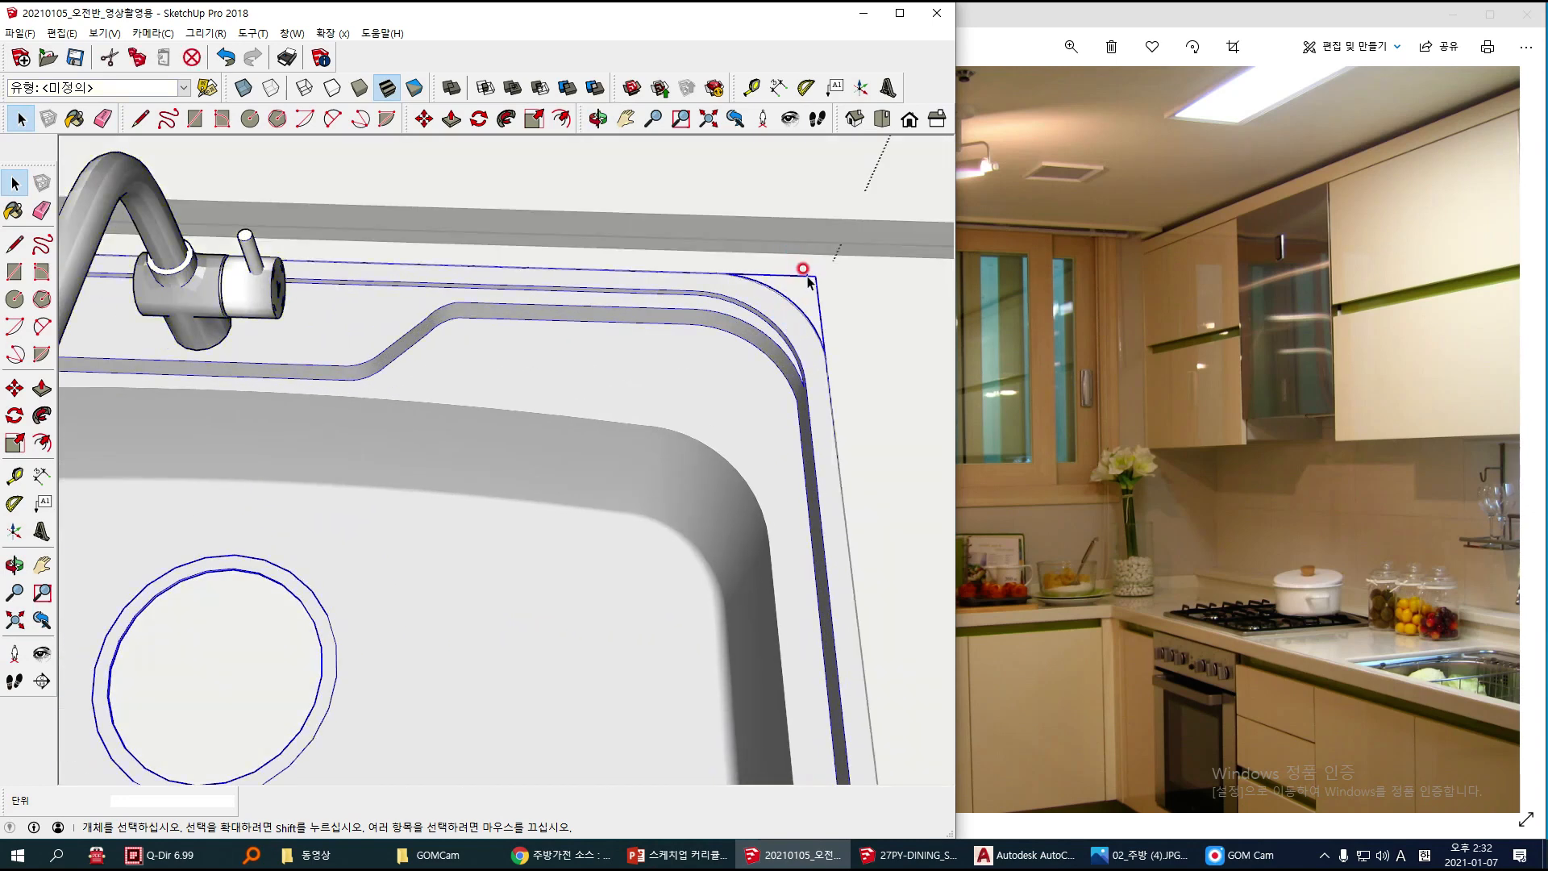
{"action": "double_click", "coordinate": [807, 275]}
{"action": "left_click_drag", "start_coordinate": [791, 259], "coordinate": [822, 286]}
{"action": "double_click", "coordinate": [778, 320]}
{"action": "double_click", "coordinate": [784, 313]}
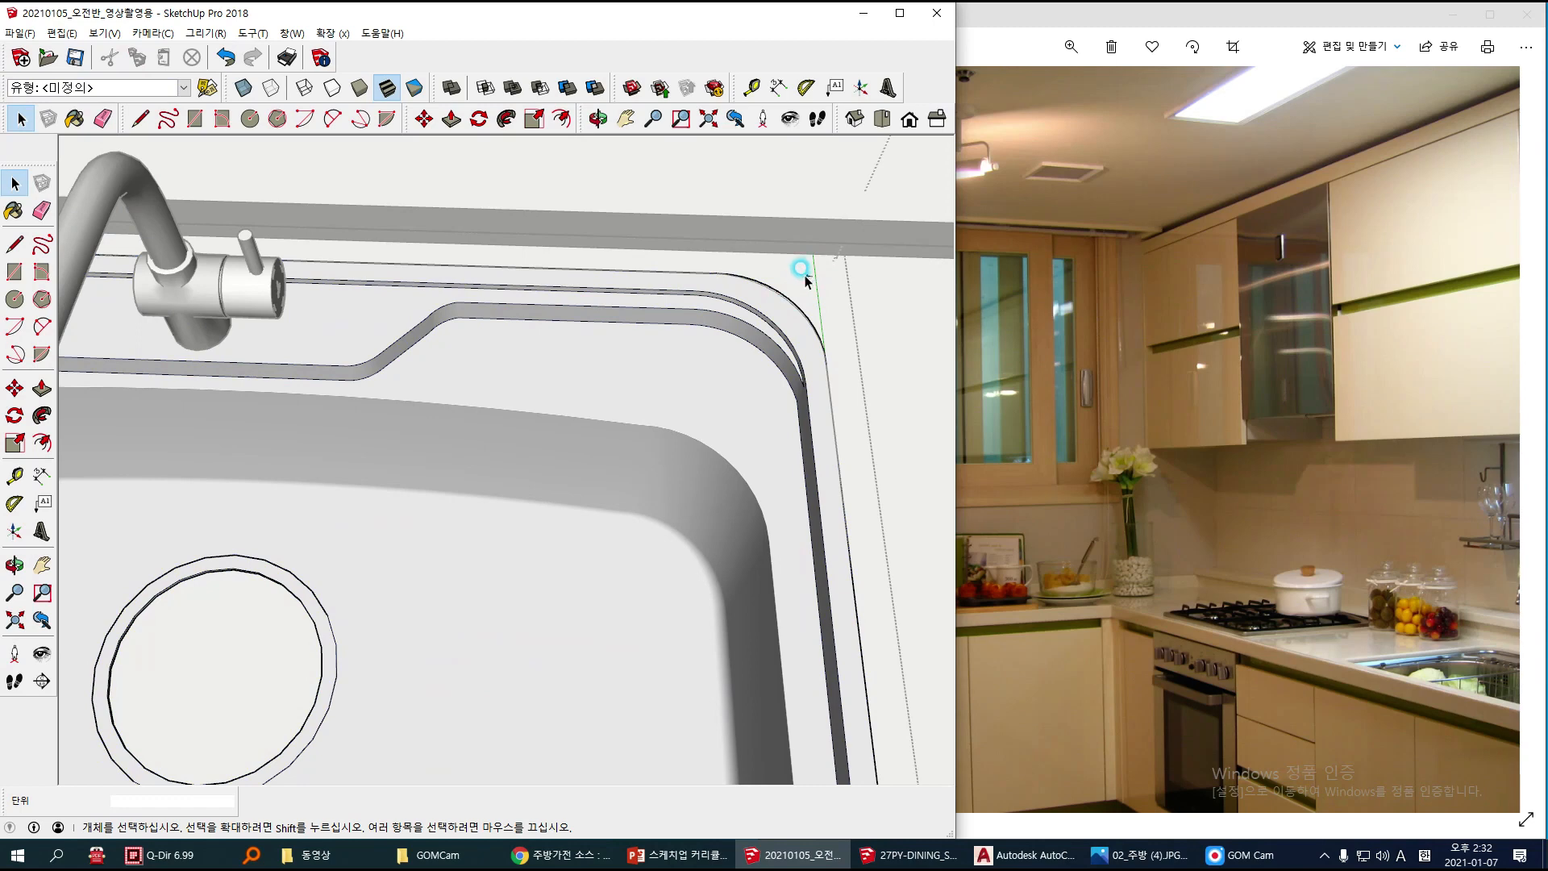
{"action": "left_click", "coordinate": [786, 318]}
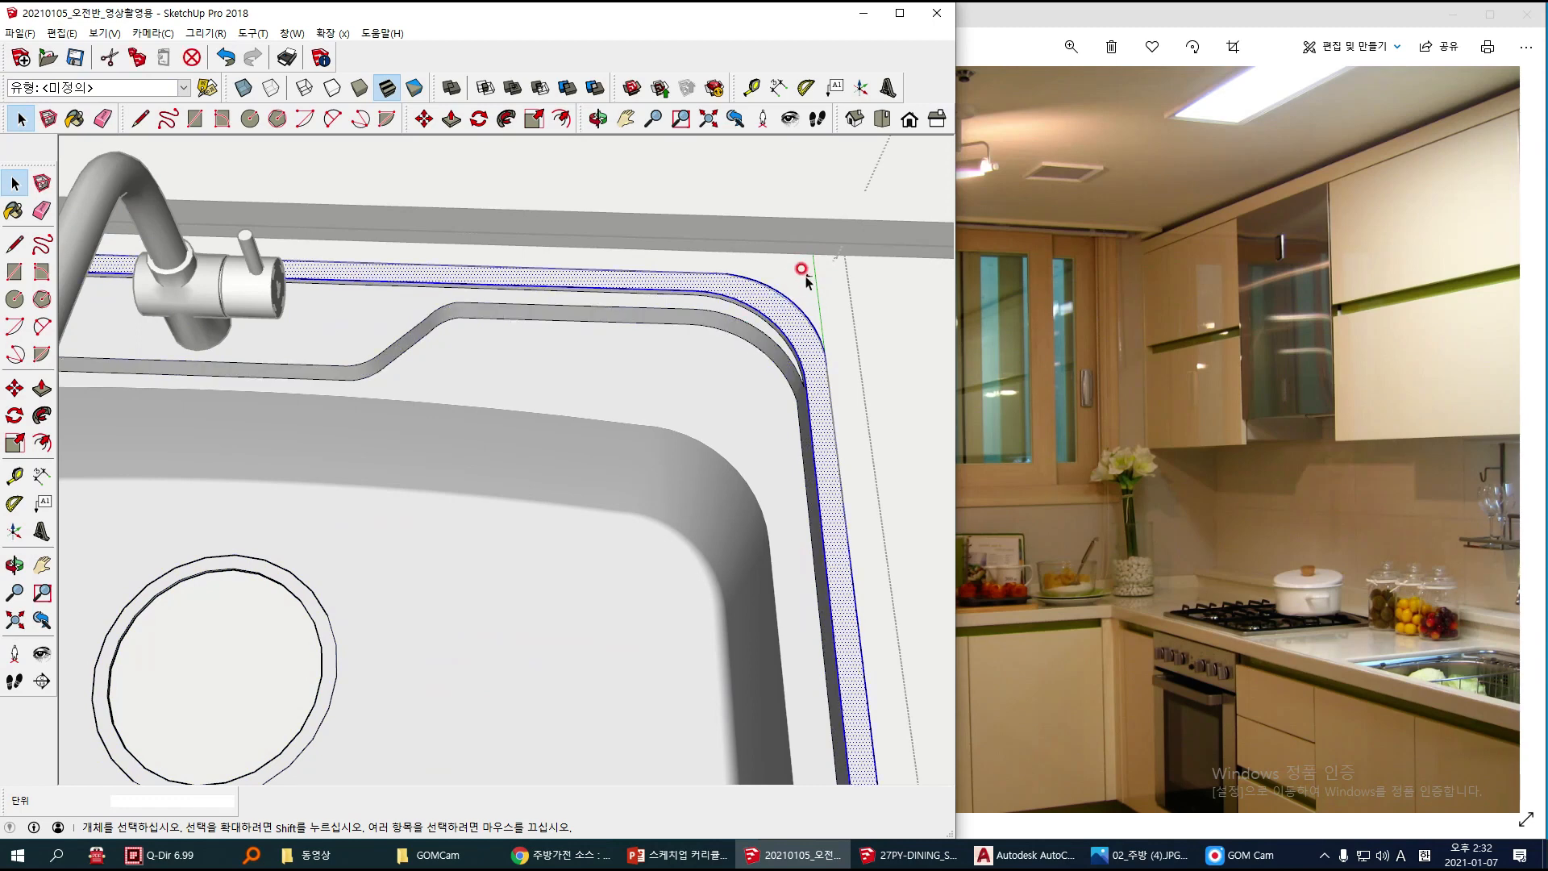
{"action": "key", "text": "Delete"}
{"action": "scroll", "coordinate": [830, 295], "scroll_direction": "up", "scroll_amount": 5}
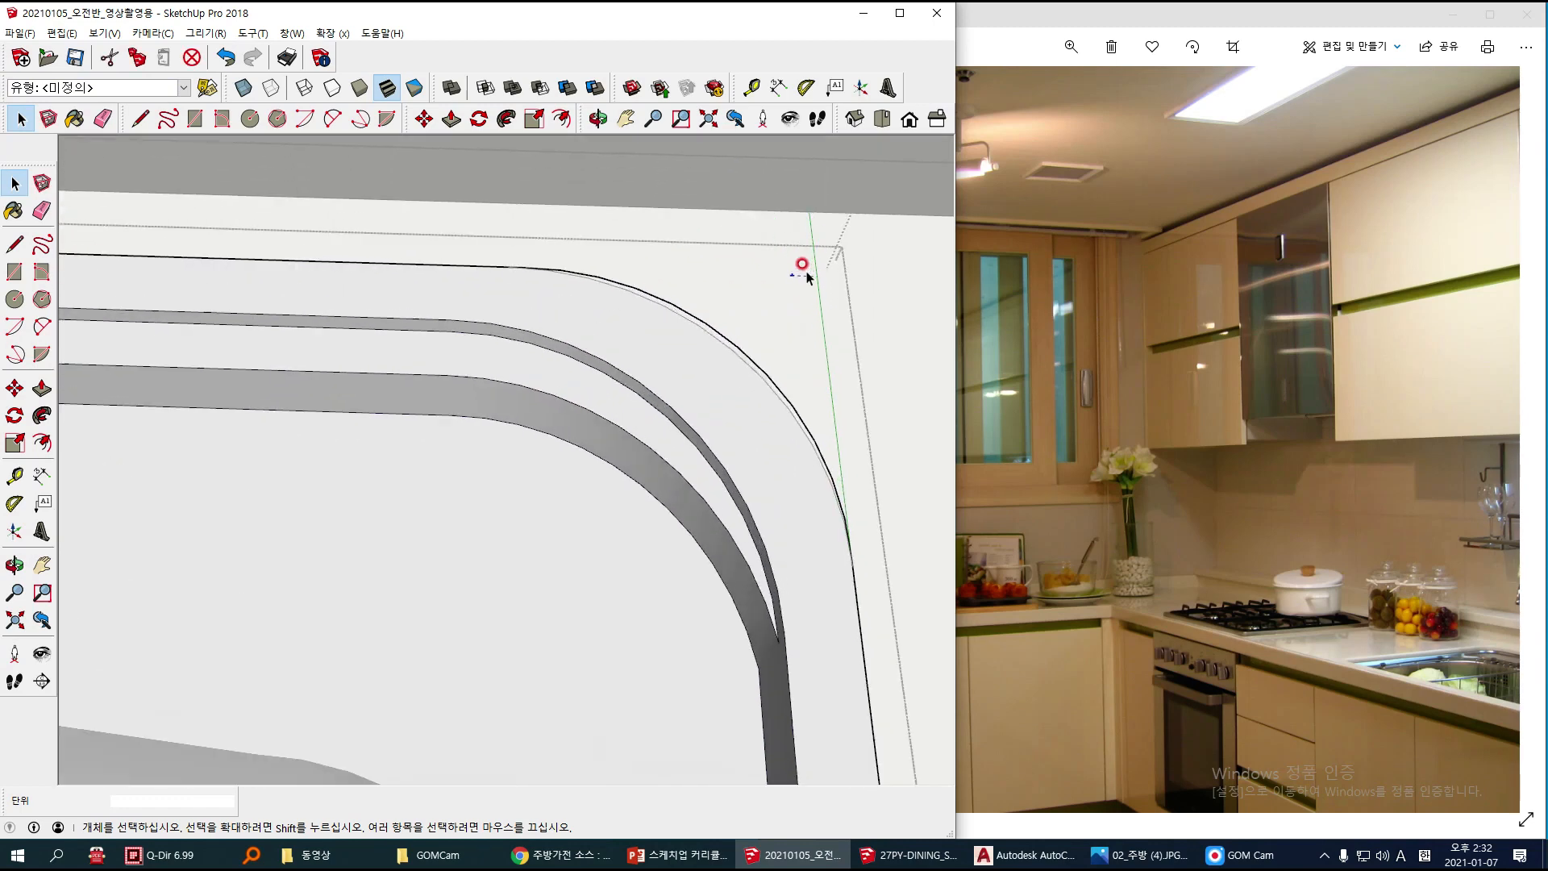
{"action": "scroll", "coordinate": [795, 304], "scroll_direction": "down", "scroll_amount": 4}
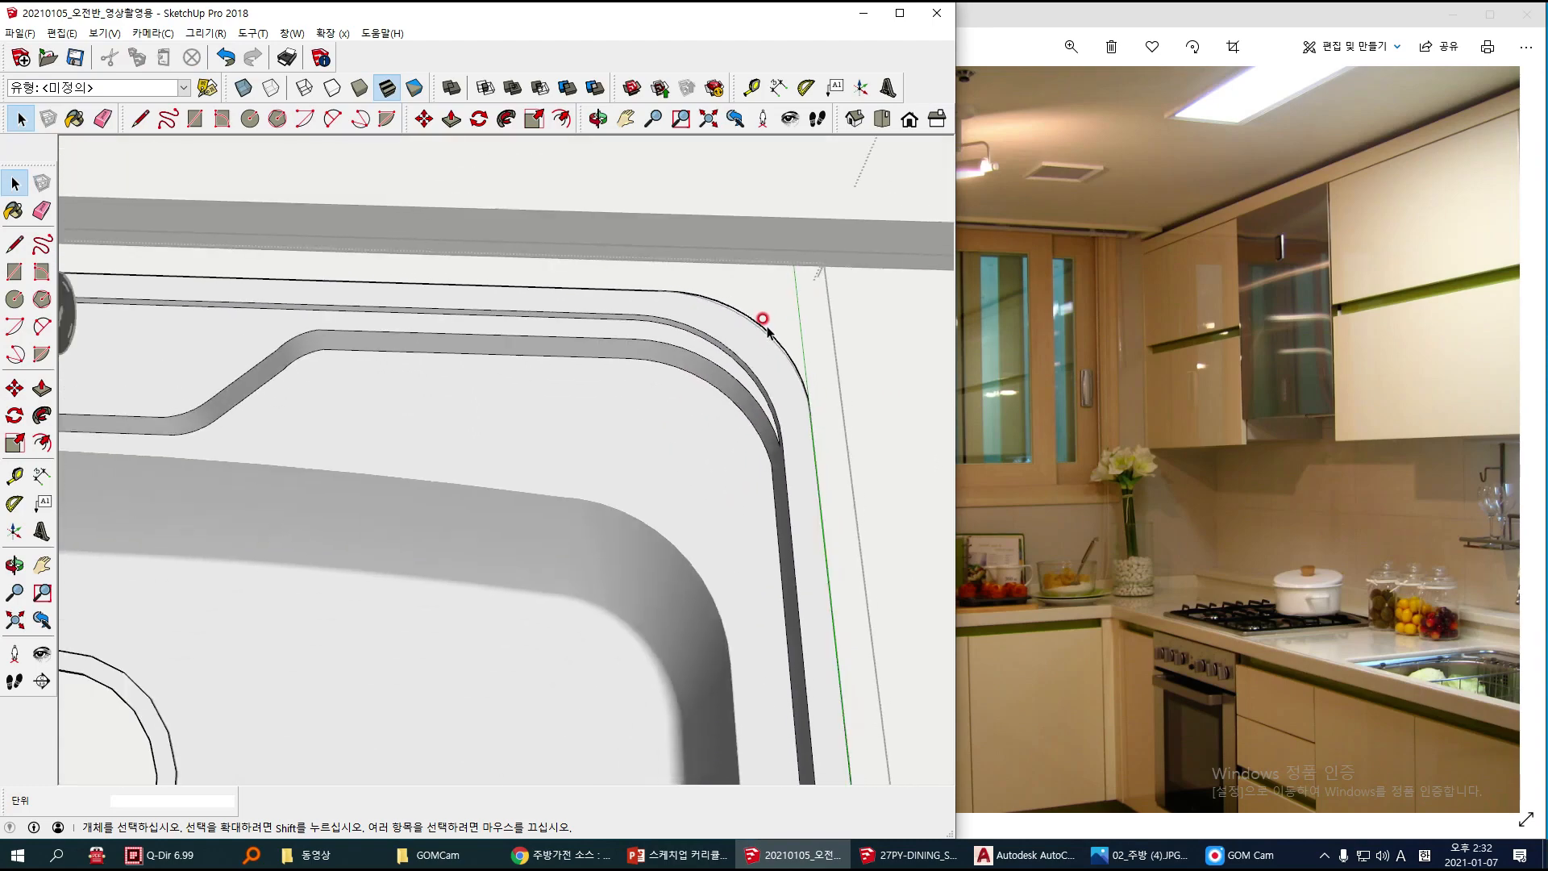
{"action": "scroll", "coordinate": [798, 366], "scroll_direction": "down", "scroll_amount": 6}
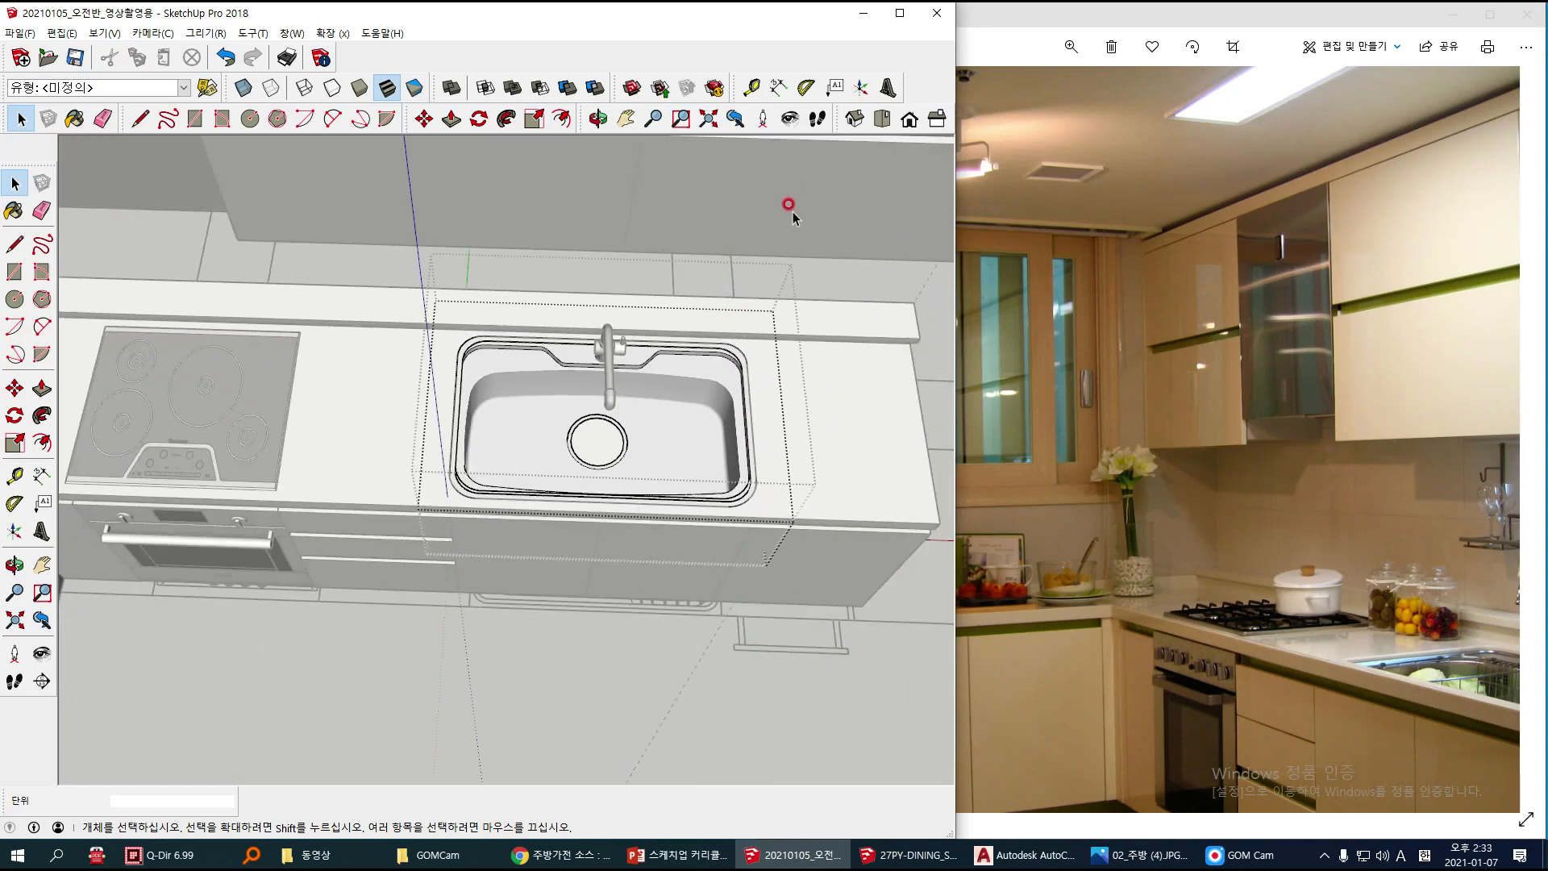
{"action": "left_click", "coordinate": [793, 211]}
{"action": "left_click", "coordinate": [793, 212]}
Step: Review the fitted sink, oven, cooktop and range hood in the overall kitchen model
{"action": "mouse_move", "coordinate": [750, 306]}
{"action": "middle_mouse_down"}
{"action": "mouse_move", "coordinate": [536, 249]}
{"action": "mouse_move", "coordinate": [728, 484]}
{"action": "middle_mouse_up"}
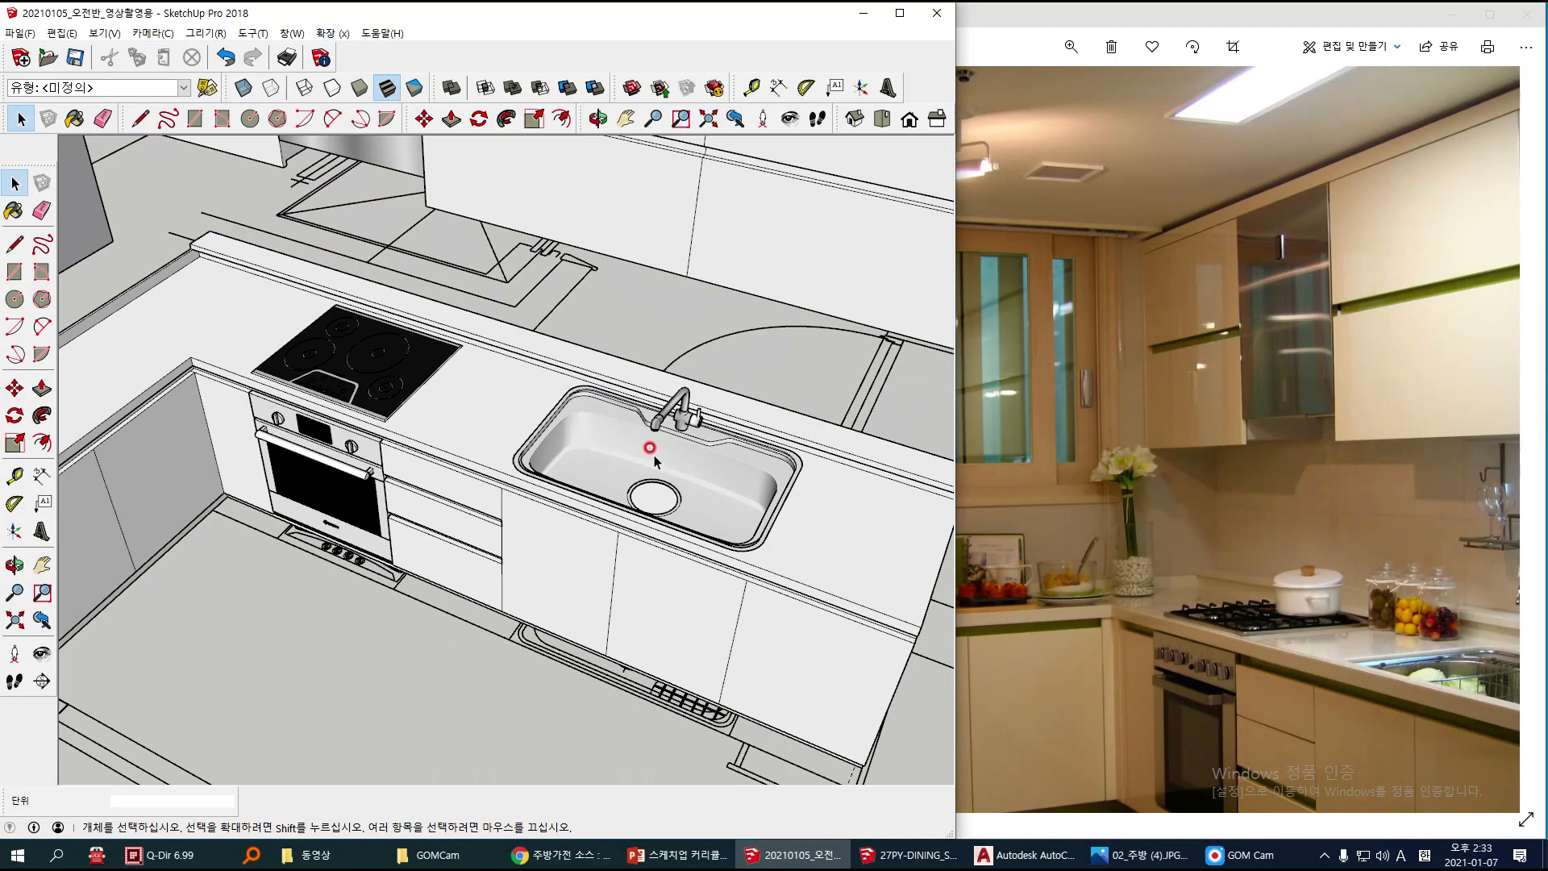
{"action": "scroll", "coordinate": [655, 460], "scroll_direction": "down", "scroll_amount": 2}
{"action": "scroll", "coordinate": [612, 500], "scroll_direction": "down", "scroll_amount": 3}
{"action": "left_click", "coordinate": [612, 502]}
{"action": "left_click", "coordinate": [376, 526]}
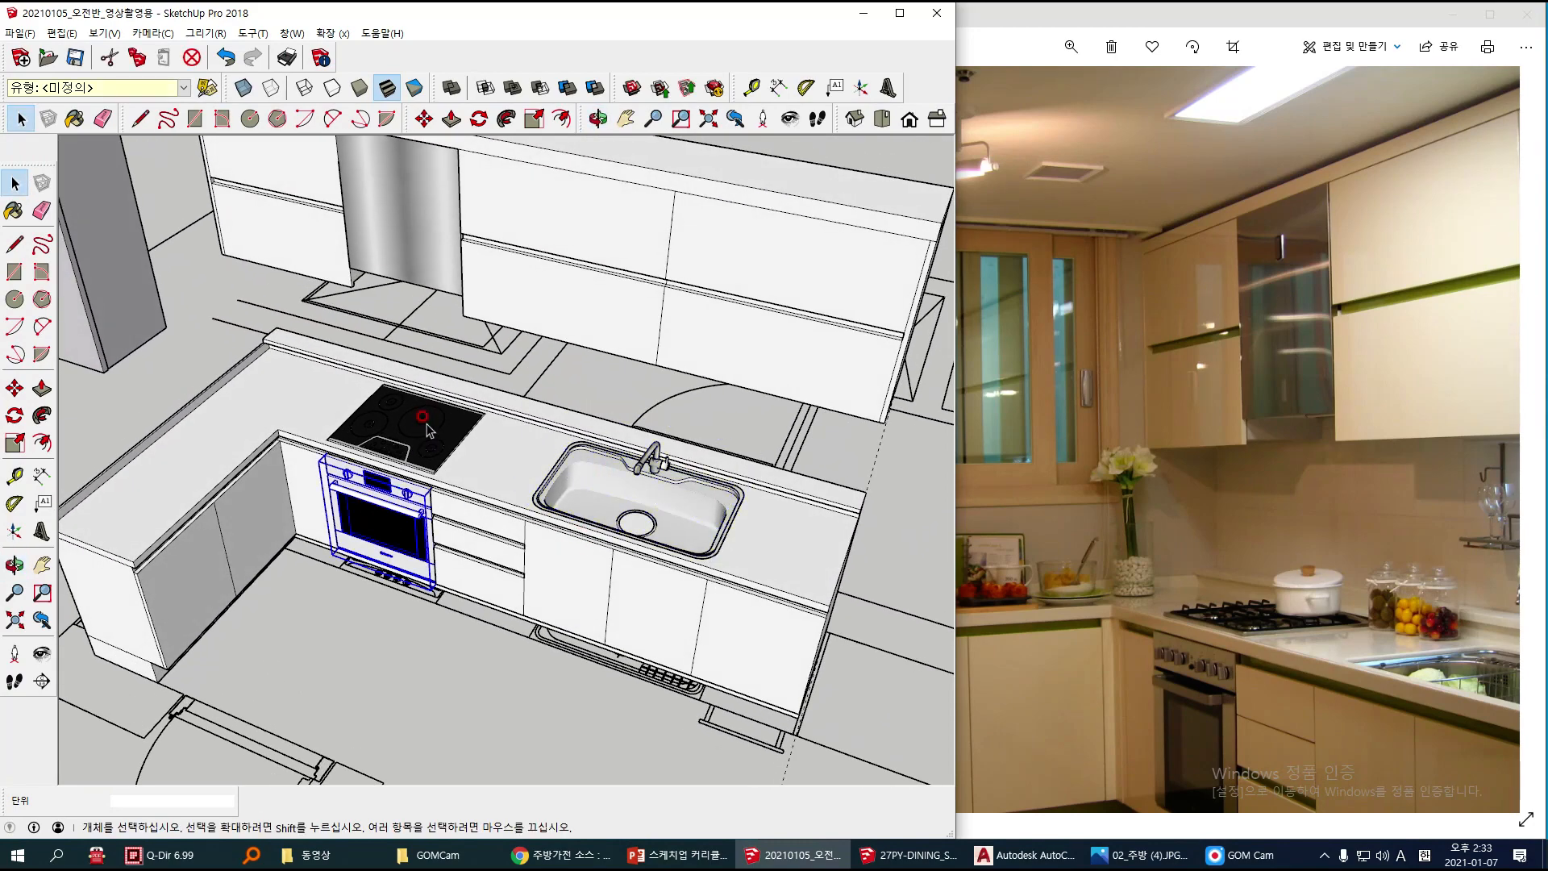
{"action": "left_click", "coordinate": [428, 448]}
{"action": "left_click", "coordinate": [403, 260]}
{"action": "middle_click_drag", "start_coordinate": [363, 343], "coordinate": [349, 367]}
{"action": "middle_click_drag", "start_coordinate": [486, 631], "coordinate": [500, 620]}
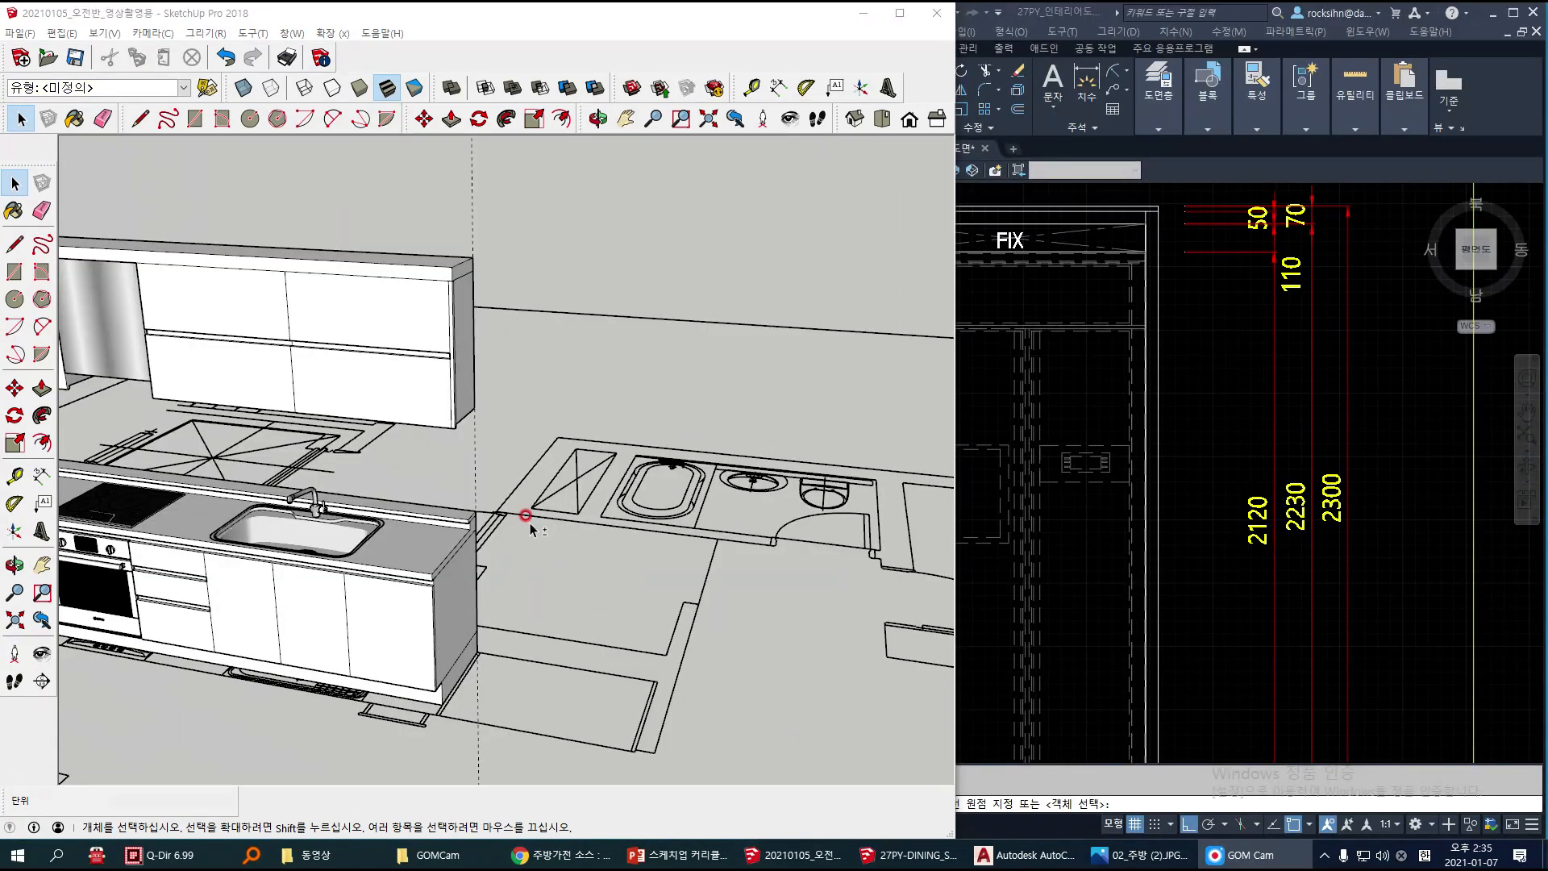
Step: Examine the refrigerator space beside the sink cabinets in the model, the dining-side reference photo and the AutoCAD elevation
{"action": "middle_click_drag", "start_coordinate": [525, 514], "coordinate": [612, 487]}
{"action": "left_click_drag", "start_coordinate": [529, 606], "coordinate": [761, 775]}
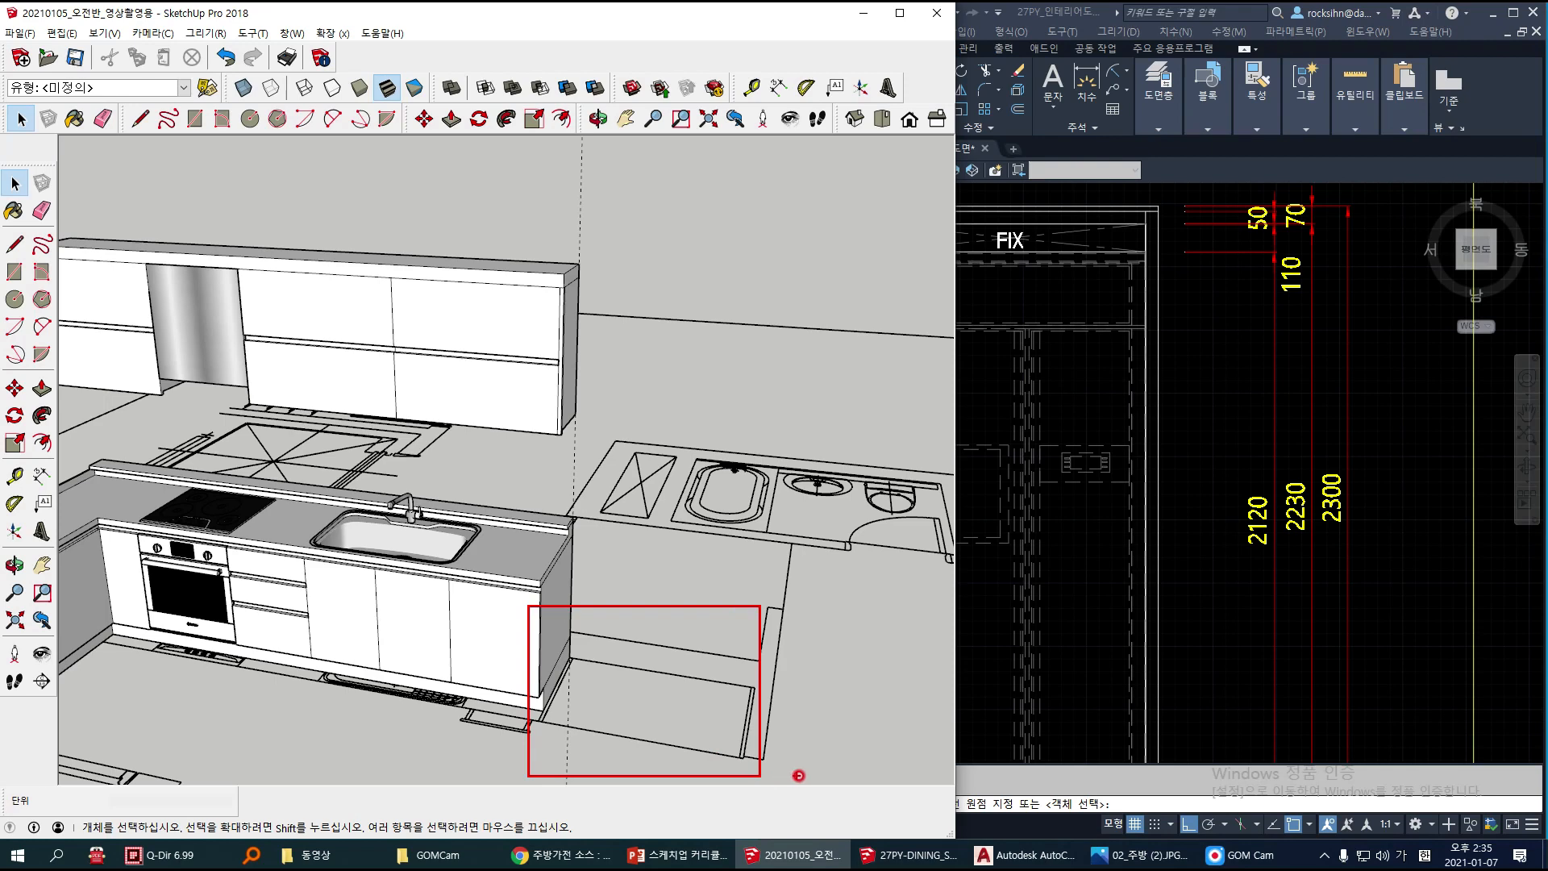
{"action": "left_click", "coordinate": [1140, 855]}
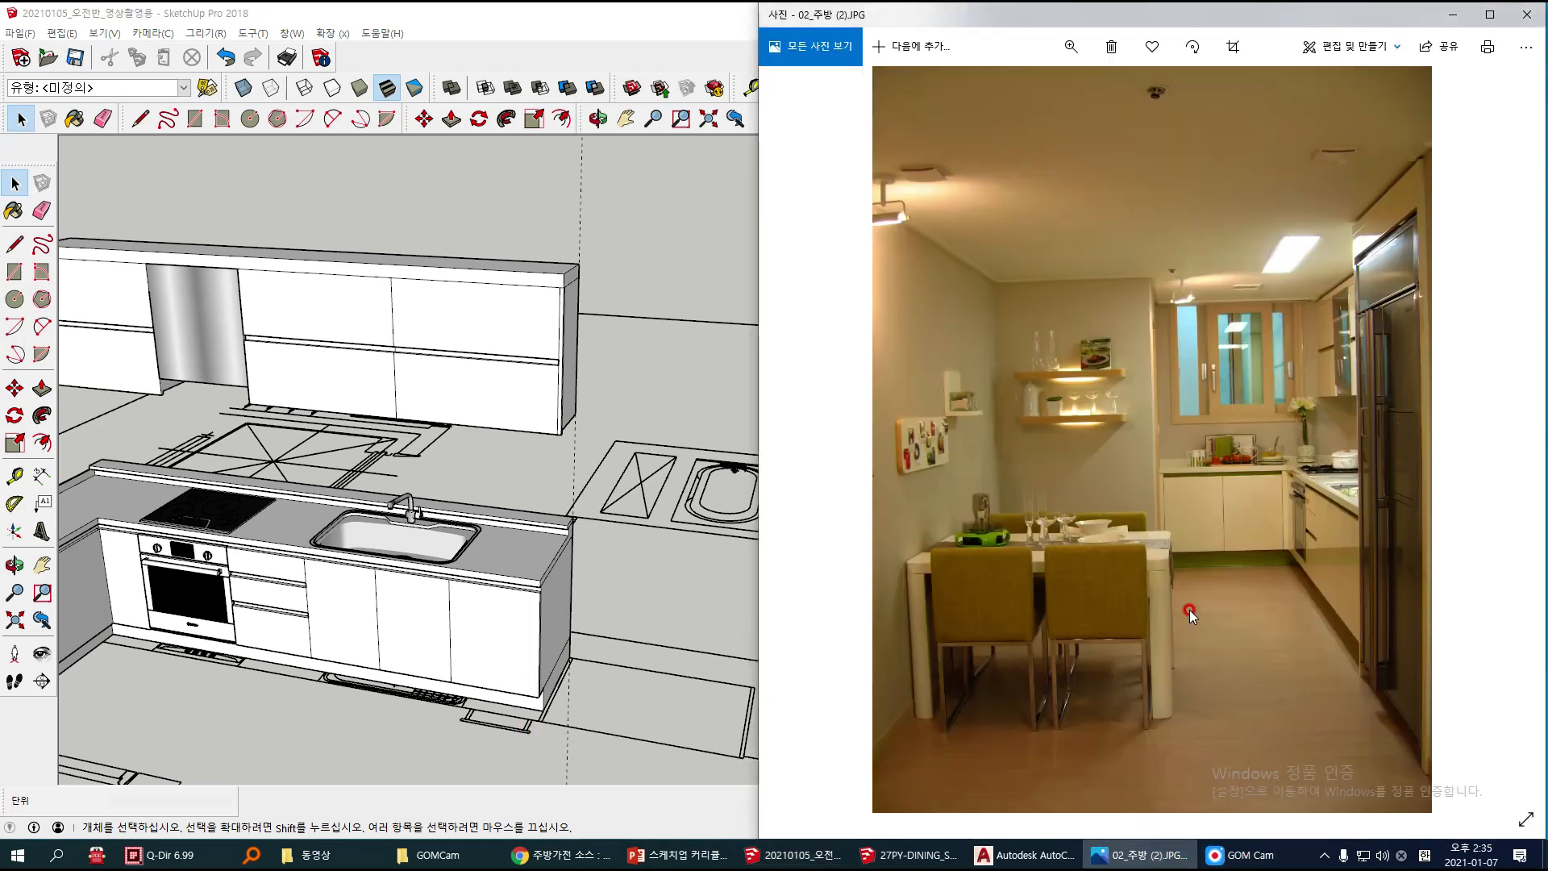
{"action": "mouse_move", "coordinate": [1321, 213]}
{"action": "left_mouse_down"}
{"action": "mouse_move", "coordinate": [1524, 615]}
{"action": "mouse_move", "coordinate": [1496, 776]}
{"action": "left_mouse_up"}
{"action": "left_click_drag", "start_coordinate": [1377, 433], "coordinate": [1398, 389]}
{"action": "mouse_move", "coordinate": [1371, 222]}
{"action": "left_mouse_down"}
{"action": "mouse_move", "coordinate": [1375, 241]}
{"action": "mouse_move", "coordinate": [1385, 208]}
{"action": "left_mouse_up"}
{"action": "left_click", "coordinate": [1023, 859]}
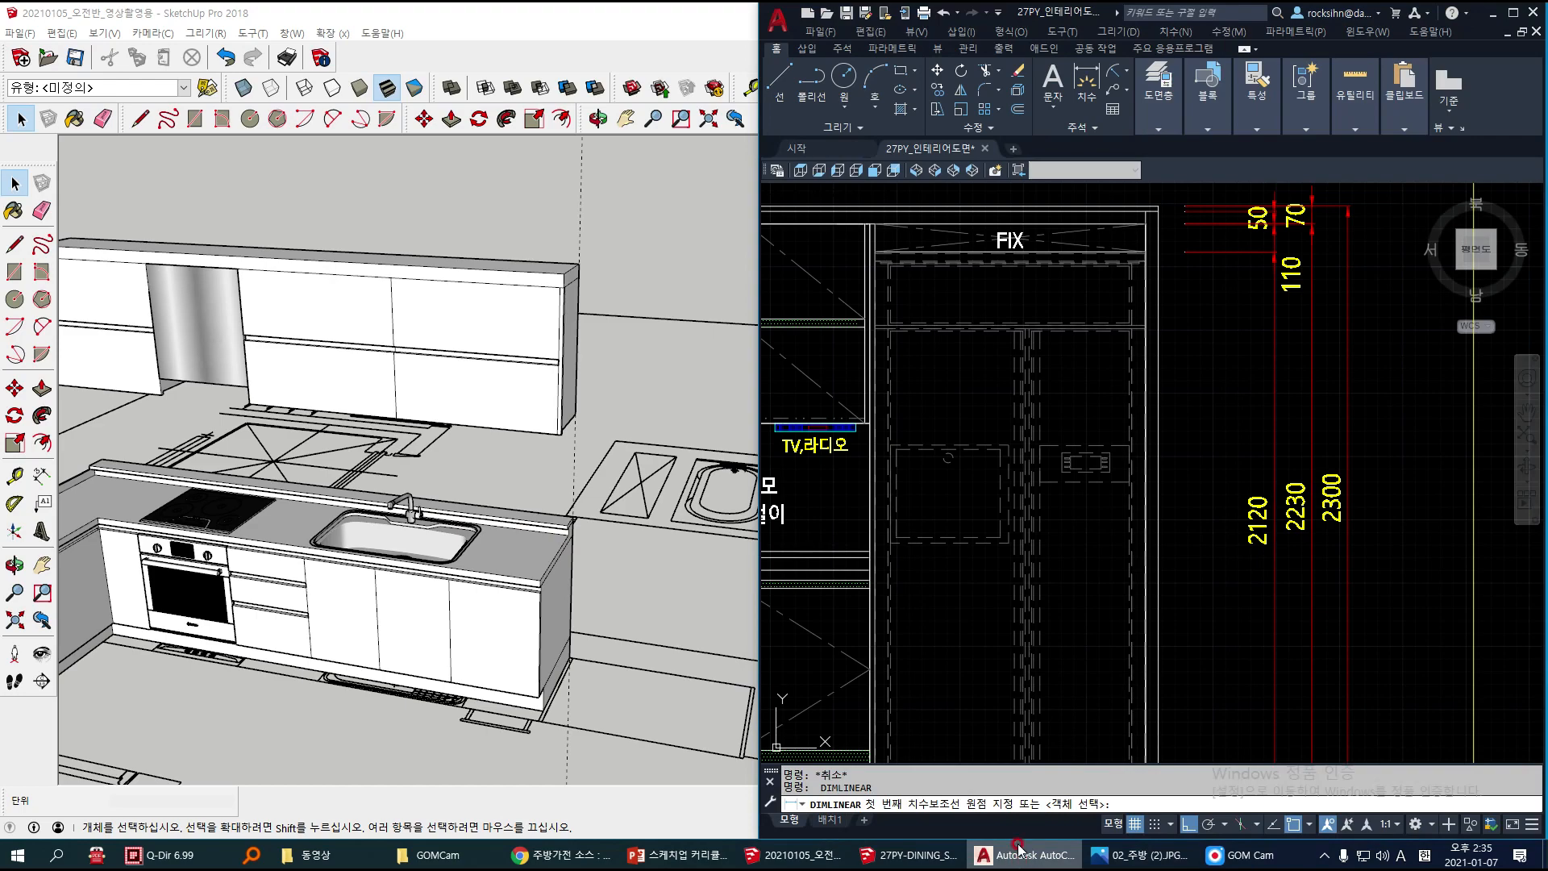
{"action": "scroll", "coordinate": [1058, 387], "scroll_direction": "up", "scroll_amount": 2}
Step: Back in SketchUp, draw a 1110 by 700 mm rectangle over the refrigerator space on the floor plan beside the sink cabinets
{"action": "left_click", "coordinate": [616, 395]}
{"action": "mouse_move", "coordinate": [617, 401]}
{"action": "middle_mouse_down"}
{"action": "mouse_move", "coordinate": [660, 505]}
{"action": "mouse_move", "coordinate": [646, 425]}
{"action": "mouse_move", "coordinate": [664, 442]}
{"action": "mouse_move", "coordinate": [658, 482]}
{"action": "middle_mouse_up"}
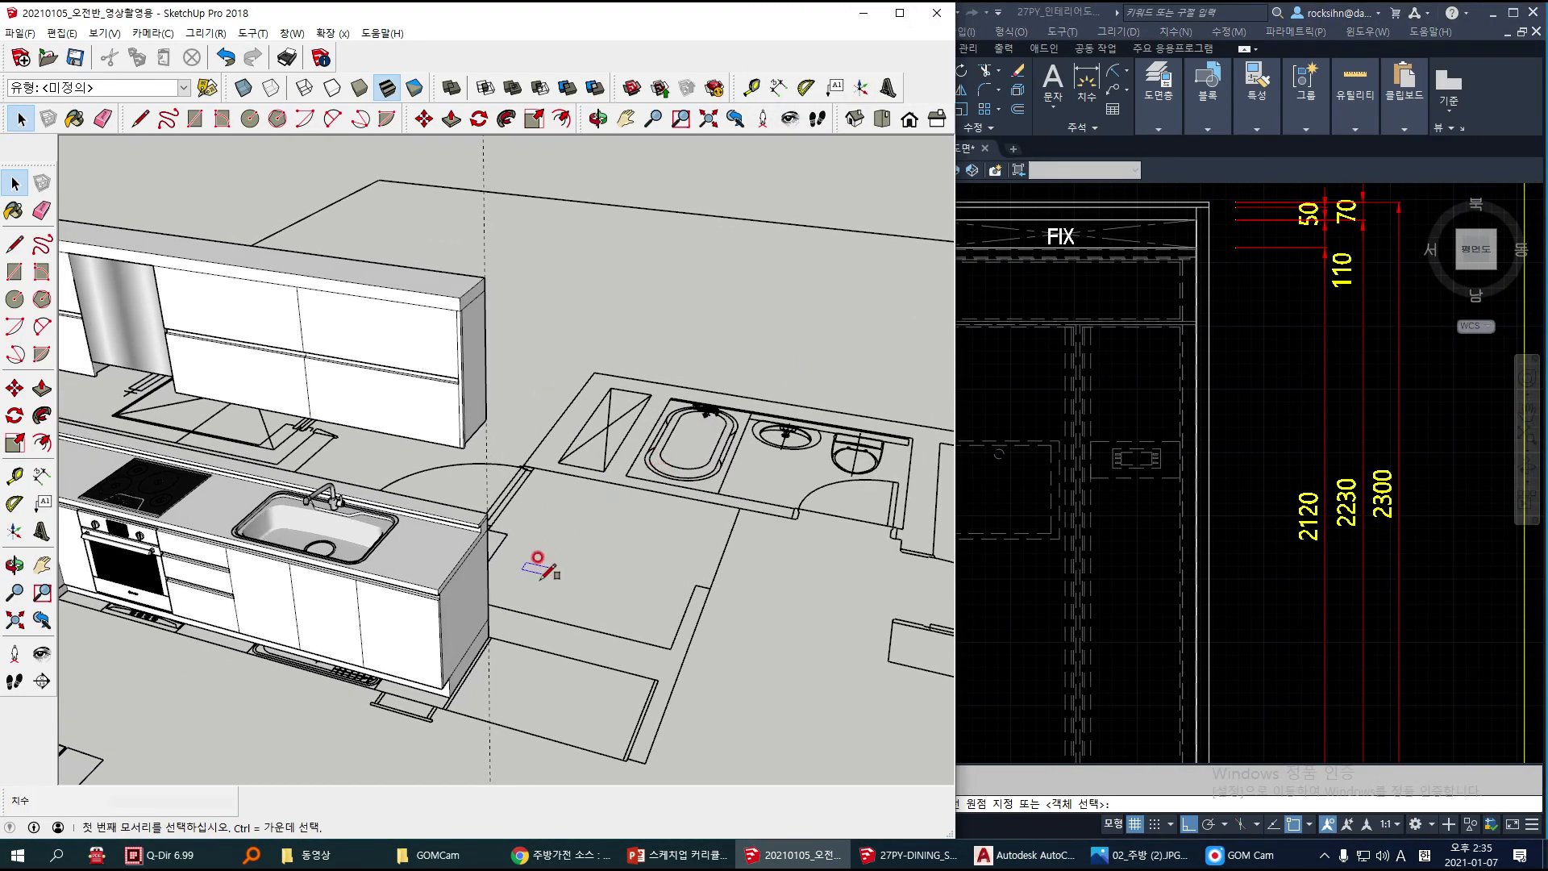
{"action": "key", "text": "r"}
{"action": "scroll", "coordinate": [501, 615], "scroll_direction": "up", "scroll_amount": 1}
{"action": "mouse_move", "coordinate": [542, 646]}
{"action": "middle_mouse_down"}
{"action": "mouse_move", "coordinate": [568, 564]}
{"action": "mouse_move", "coordinate": [501, 553]}
{"action": "mouse_move", "coordinate": [482, 506]}
{"action": "middle_mouse_up"}
{"action": "left_click", "coordinate": [481, 534]}
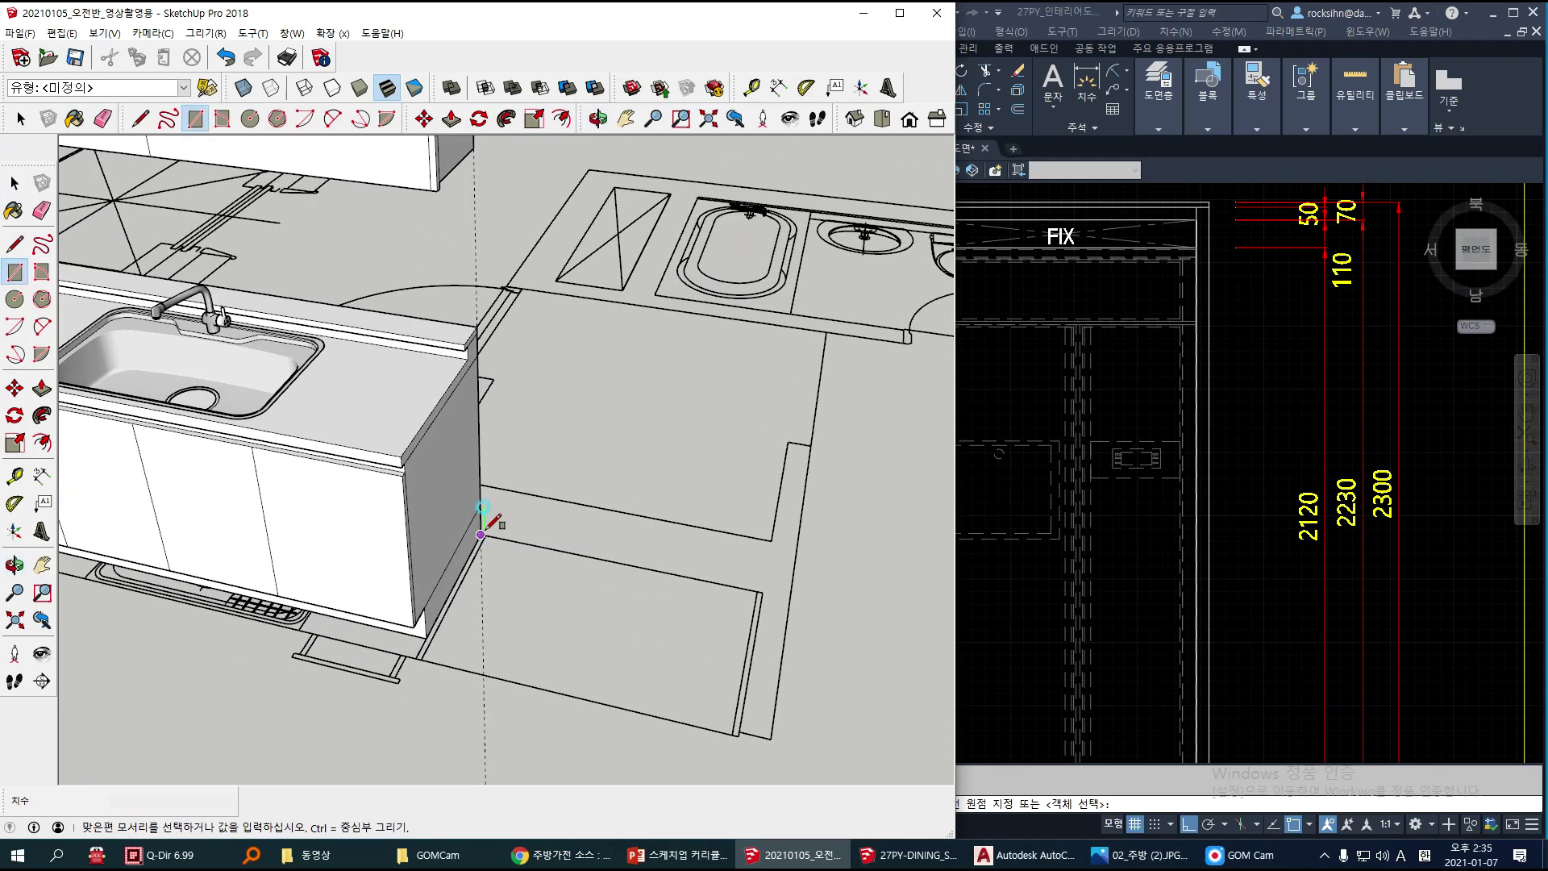
{"action": "left_click", "coordinate": [739, 734]}
Step: Push/Pull the refrigerator rectangle up 2400 mm, level with the top of the wall cabinets
{"action": "key", "text": "p"}
{"action": "left_click", "coordinate": [527, 623]}
{"action": "scroll", "coordinate": [502, 403], "scroll_direction": "down", "scroll_amount": 2}
{"action": "middle_click_drag", "start_coordinate": [487, 357], "coordinate": [508, 422], "text": "shift"}
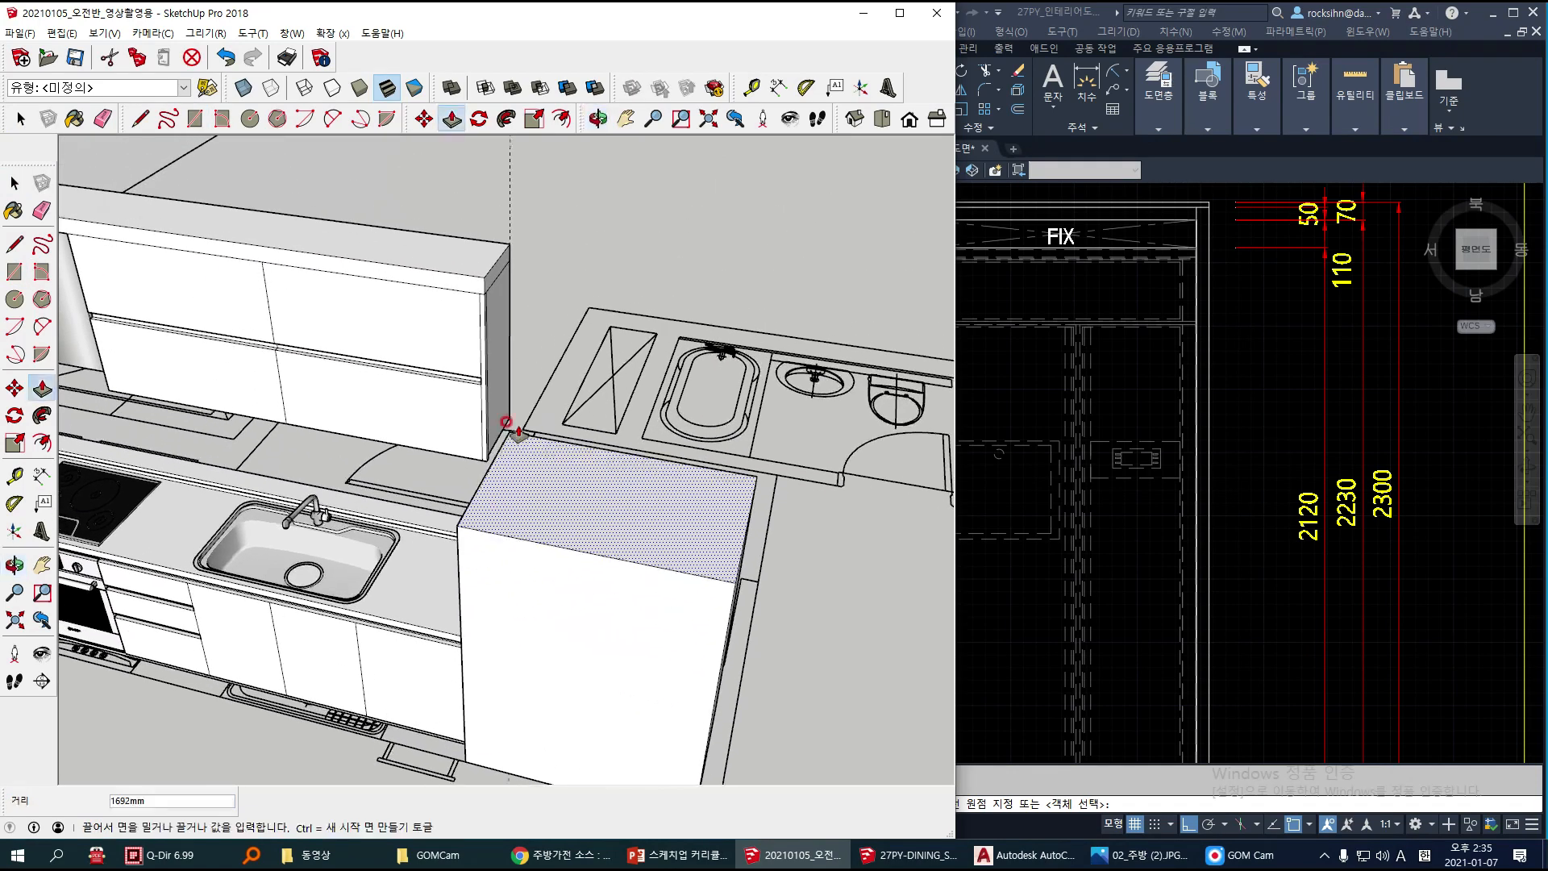
{"action": "left_click", "coordinate": [430, 268]}
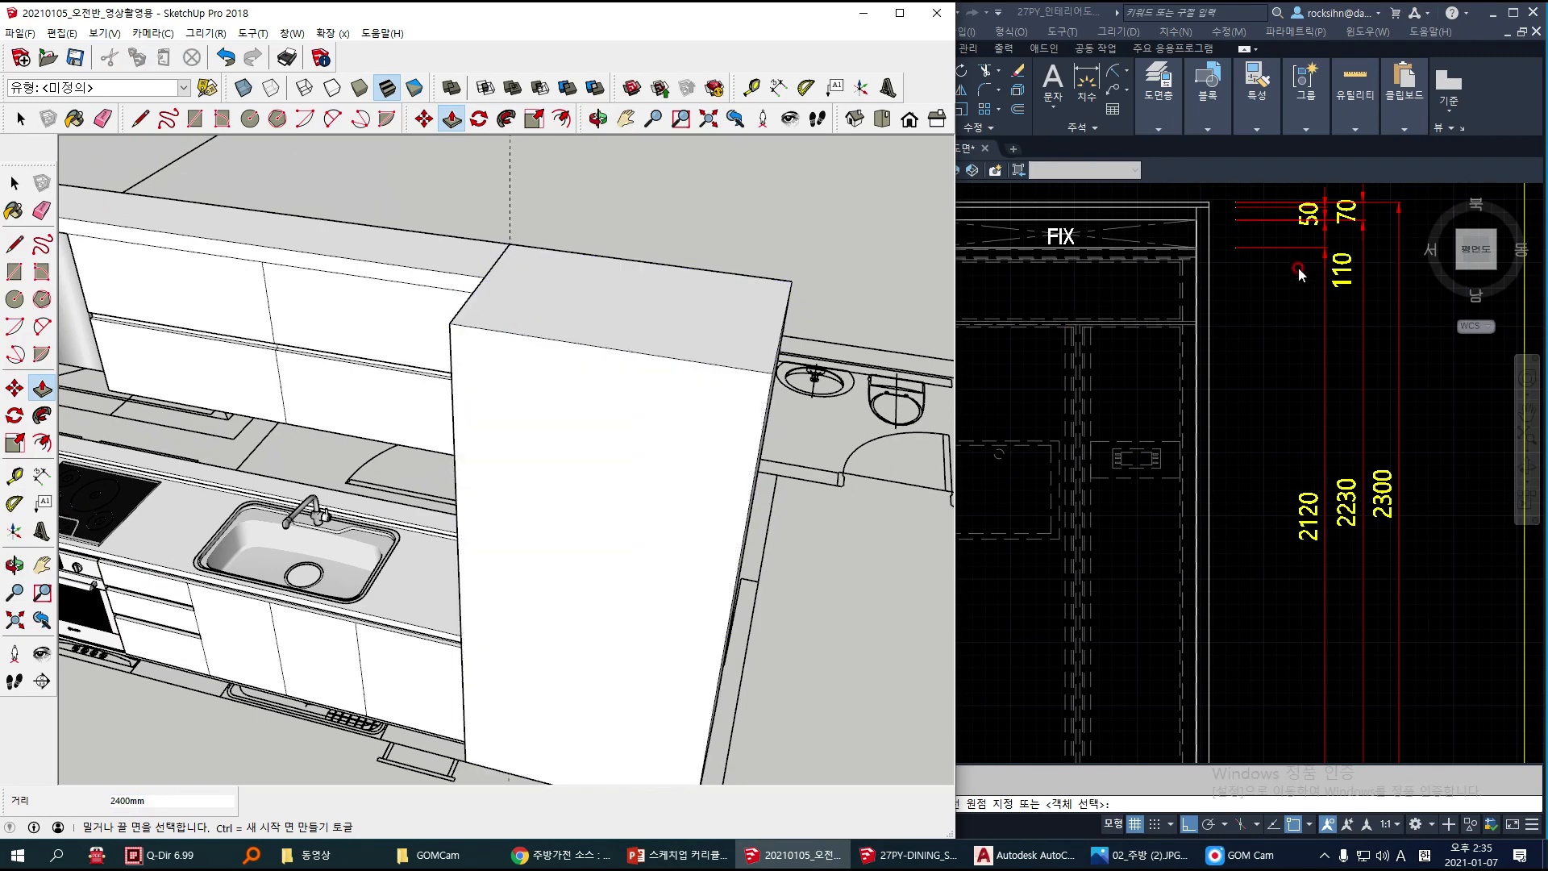
Step: Examine the refrigerator cabinet's top-panel heights and side-panel widths in the AutoCAD elevation
{"action": "mouse_move", "coordinate": [1327, 181]}
{"action": "left_mouse_down"}
{"action": "mouse_move", "coordinate": [1366, 237]}
{"action": "mouse_move", "coordinate": [1367, 300]}
{"action": "left_mouse_up"}
{"action": "key", "text": "space"}
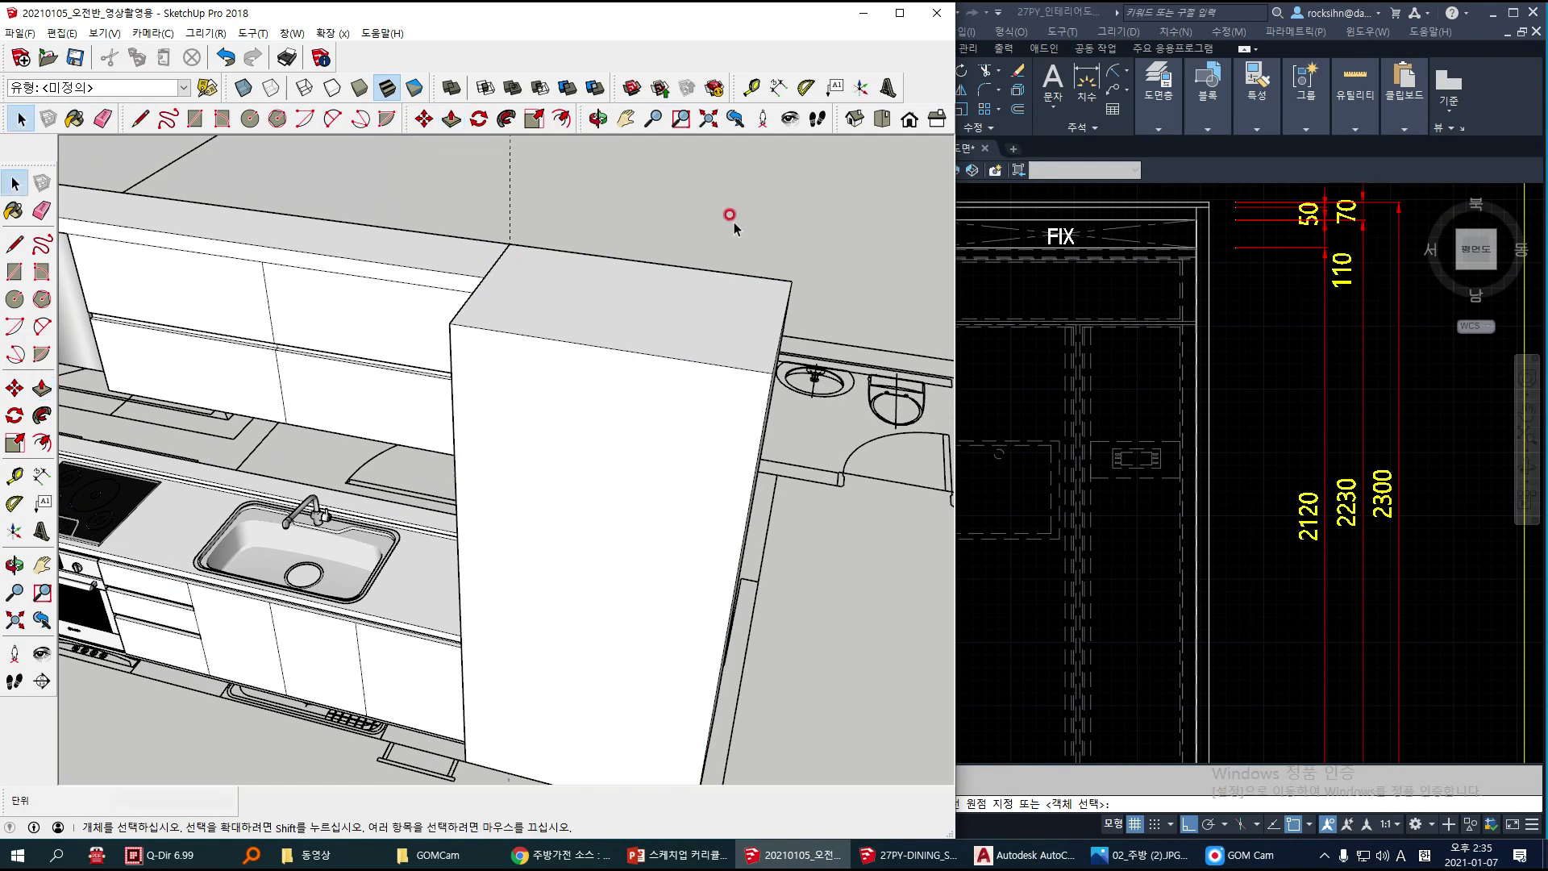
{"action": "left_click", "coordinate": [1123, 493]}
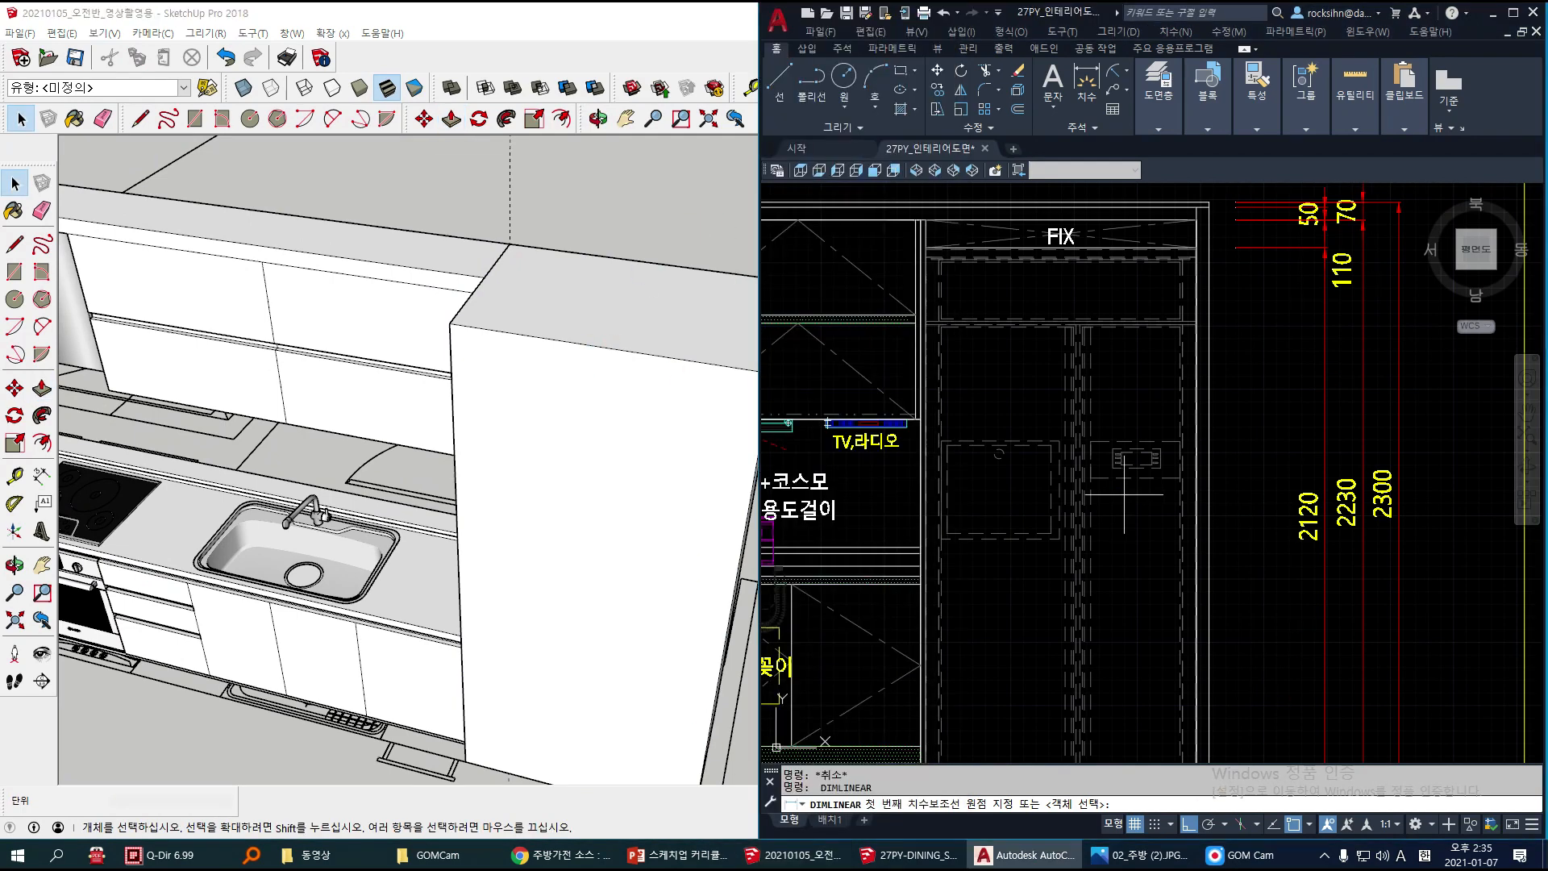
{"action": "scroll", "coordinate": [1123, 493], "scroll_direction": "down", "scroll_amount": 2}
{"action": "middle_click_drag", "start_coordinate": [1104, 485], "coordinate": [1116, 468]}
{"action": "scroll", "coordinate": [1112, 468], "scroll_direction": "up", "scroll_amount": 2}
{"action": "scroll", "coordinate": [1114, 468], "scroll_direction": "down", "scroll_amount": 2}
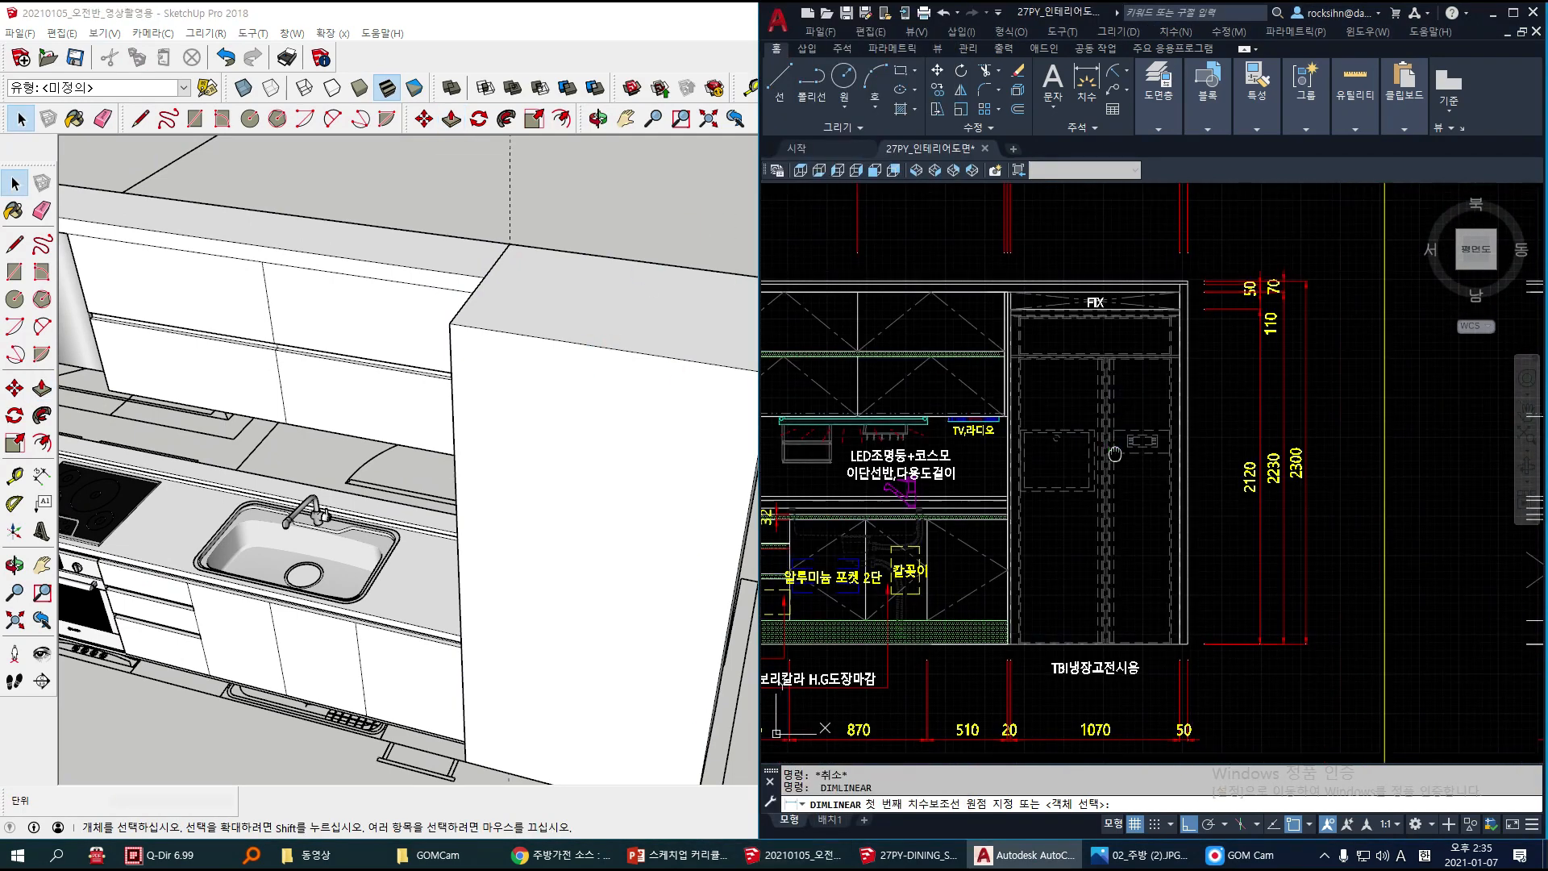
{"action": "left_click_drag", "start_coordinate": [1206, 745], "coordinate": [1171, 709]}
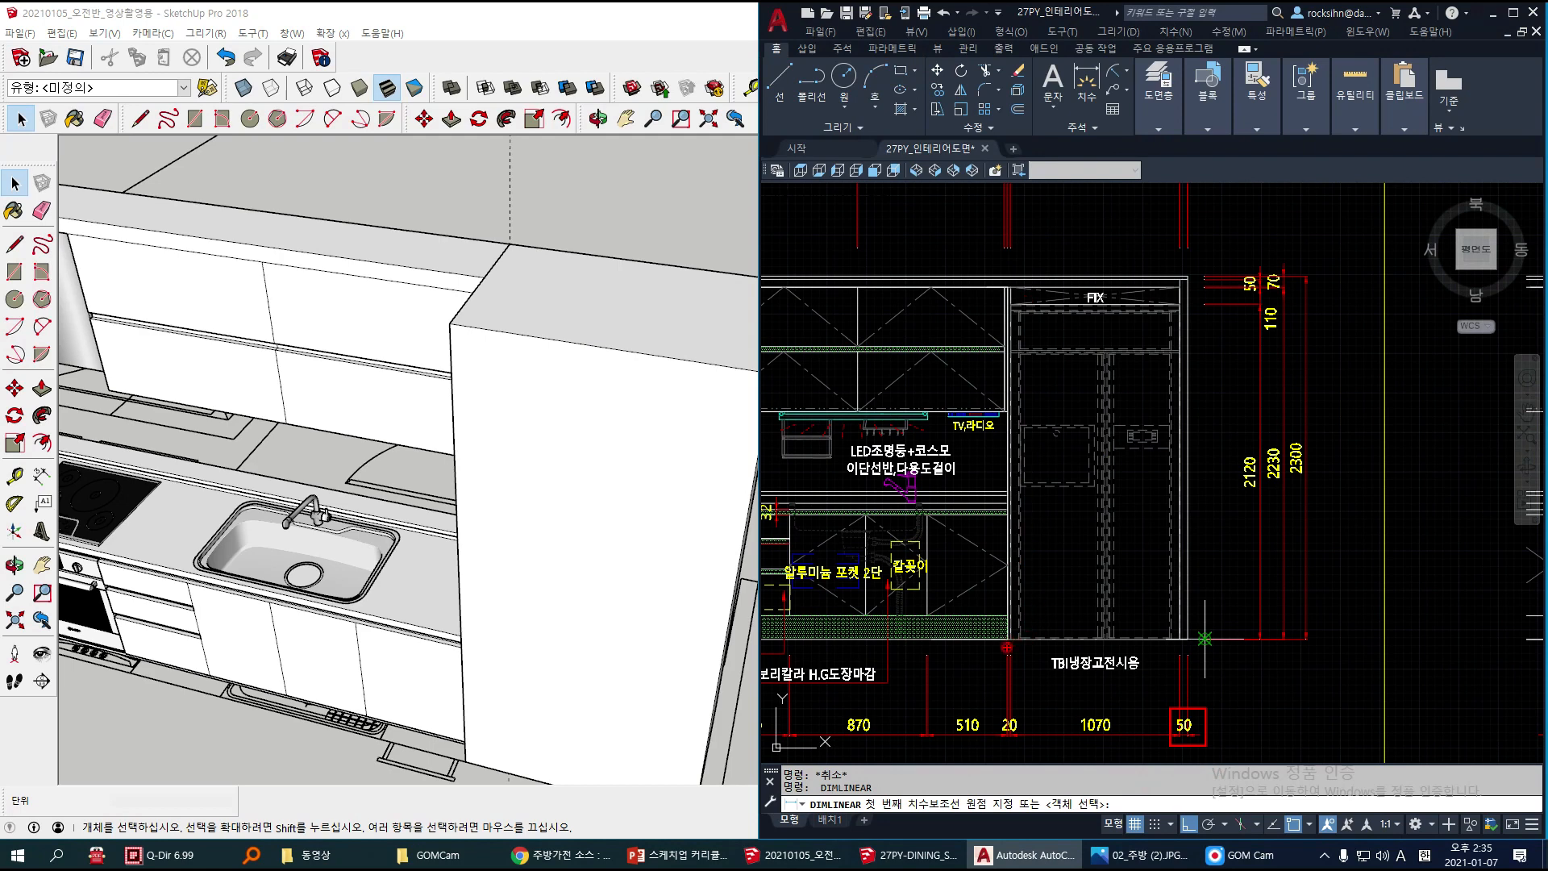
{"action": "left_click_drag", "start_coordinate": [1027, 749], "coordinate": [995, 710]}
{"action": "mouse_move", "coordinate": [1260, 264]}
{"action": "left_mouse_down"}
{"action": "mouse_move", "coordinate": [1296, 288]}
{"action": "mouse_move", "coordinate": [1287, 341]}
{"action": "left_mouse_up"}
{"action": "key", "text": "Escape"}
{"action": "key", "text": "space"}
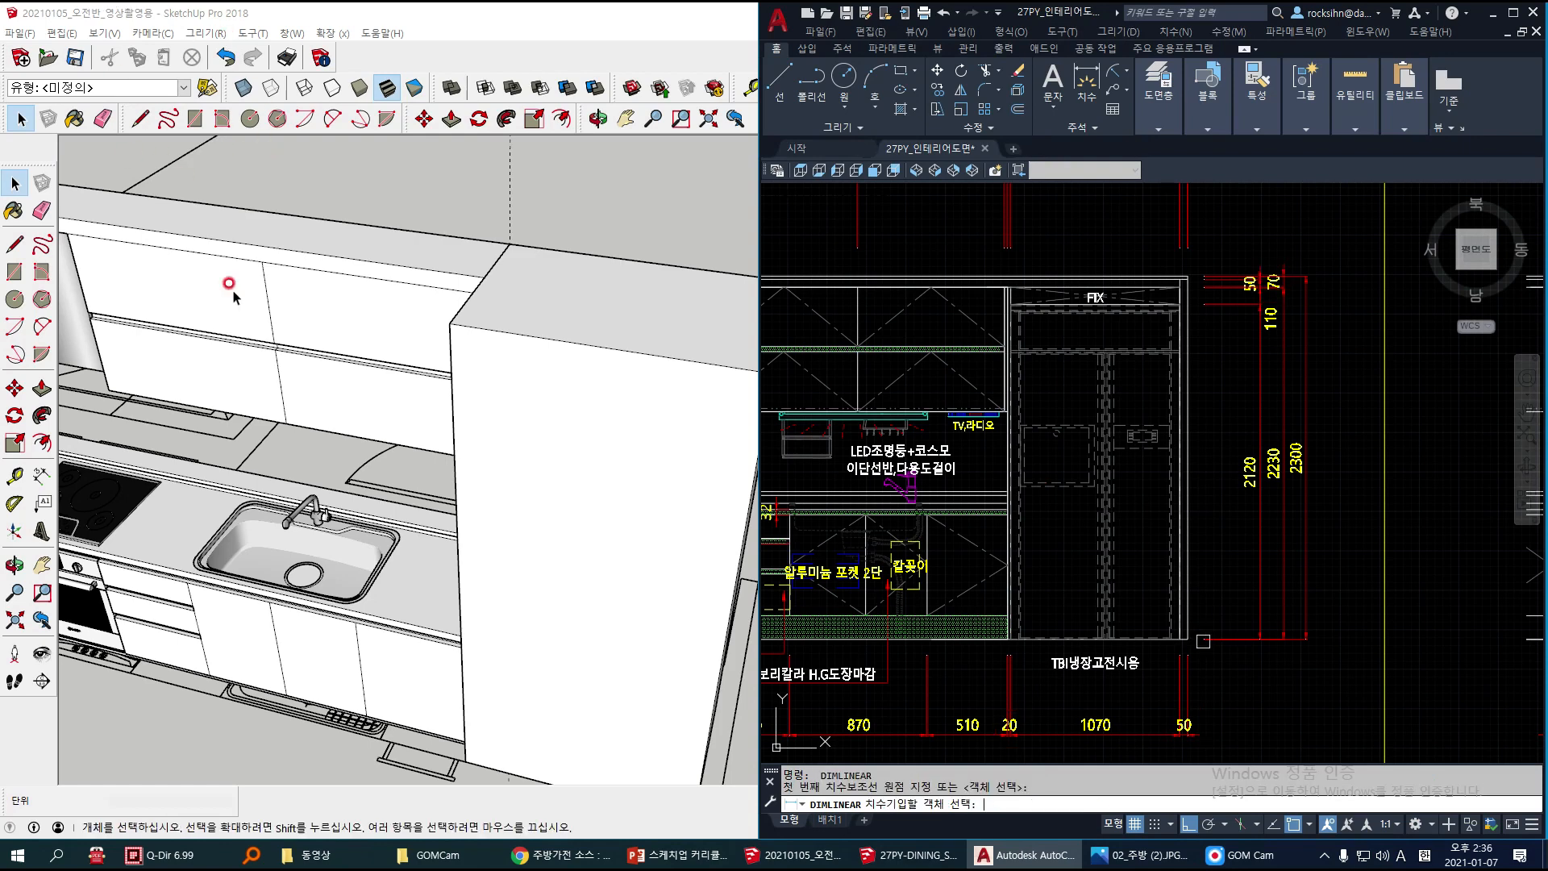
Step: In SketchUp, place horizontal guides on the refrigerator box's front 70 mm below its top edge and 110 mm below that guide
{"action": "left_click", "coordinate": [561, 230]}
{"action": "key", "text": "t"}
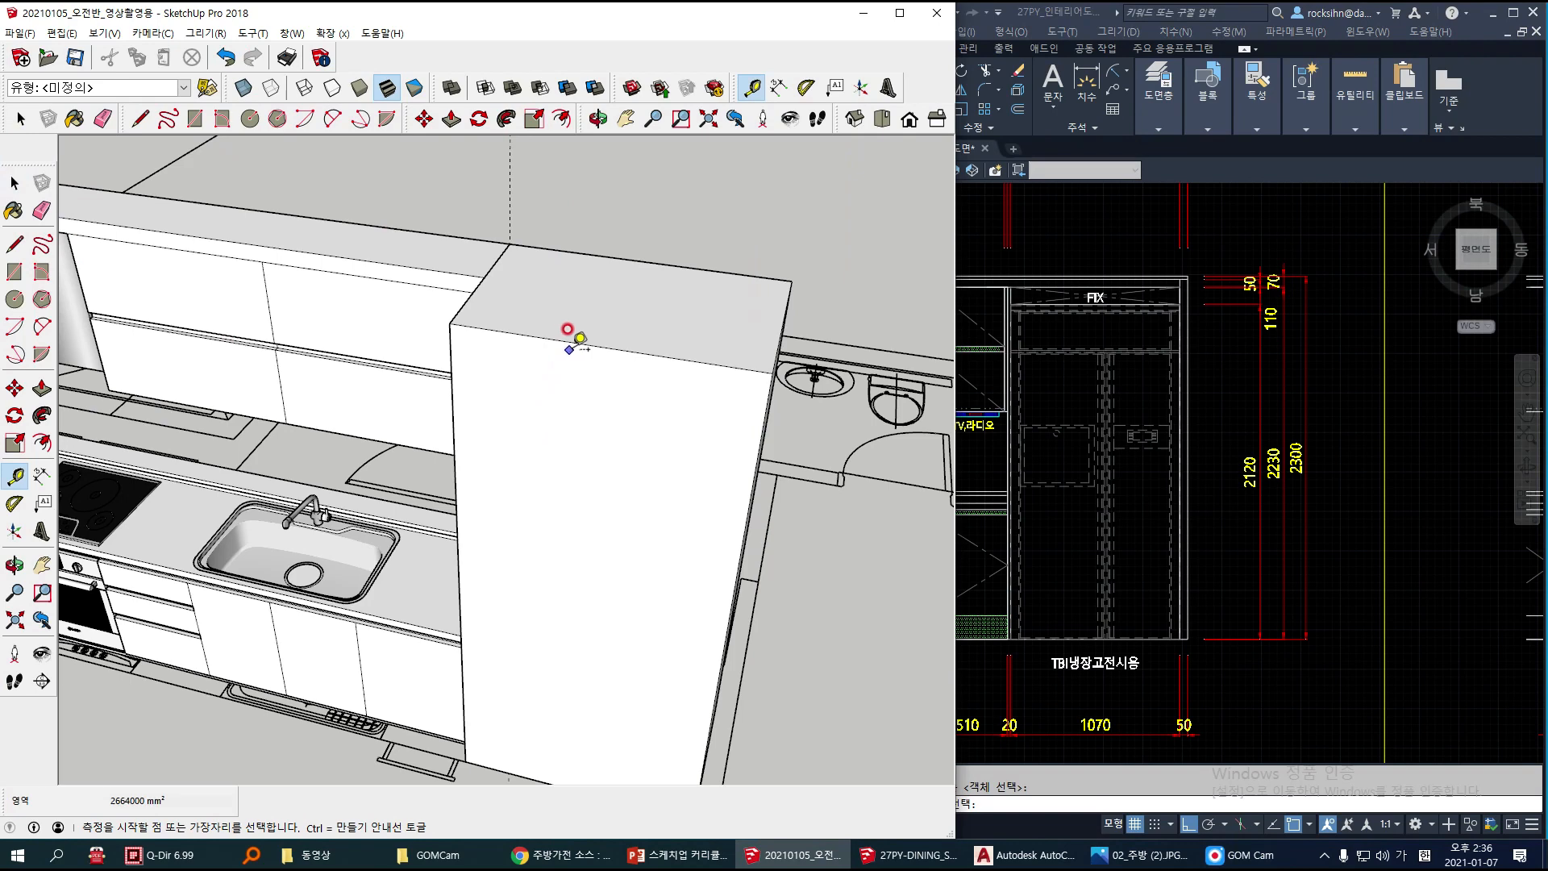
{"action": "left_click", "coordinate": [582, 329]}
{"action": "left_click", "coordinate": [579, 385]}
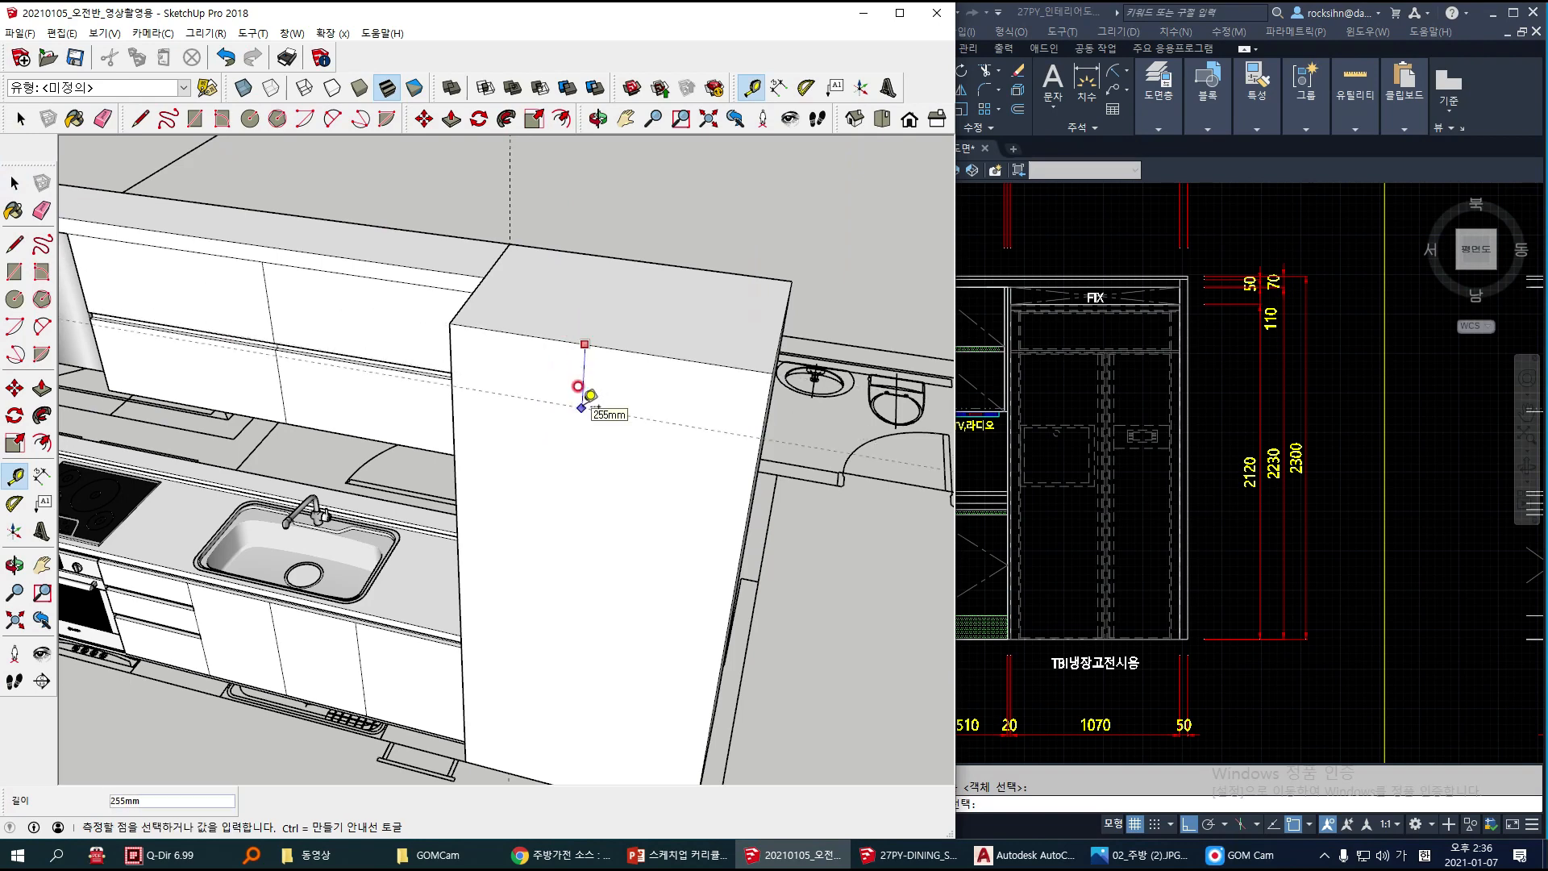
{"action": "key", "text": "Return"}
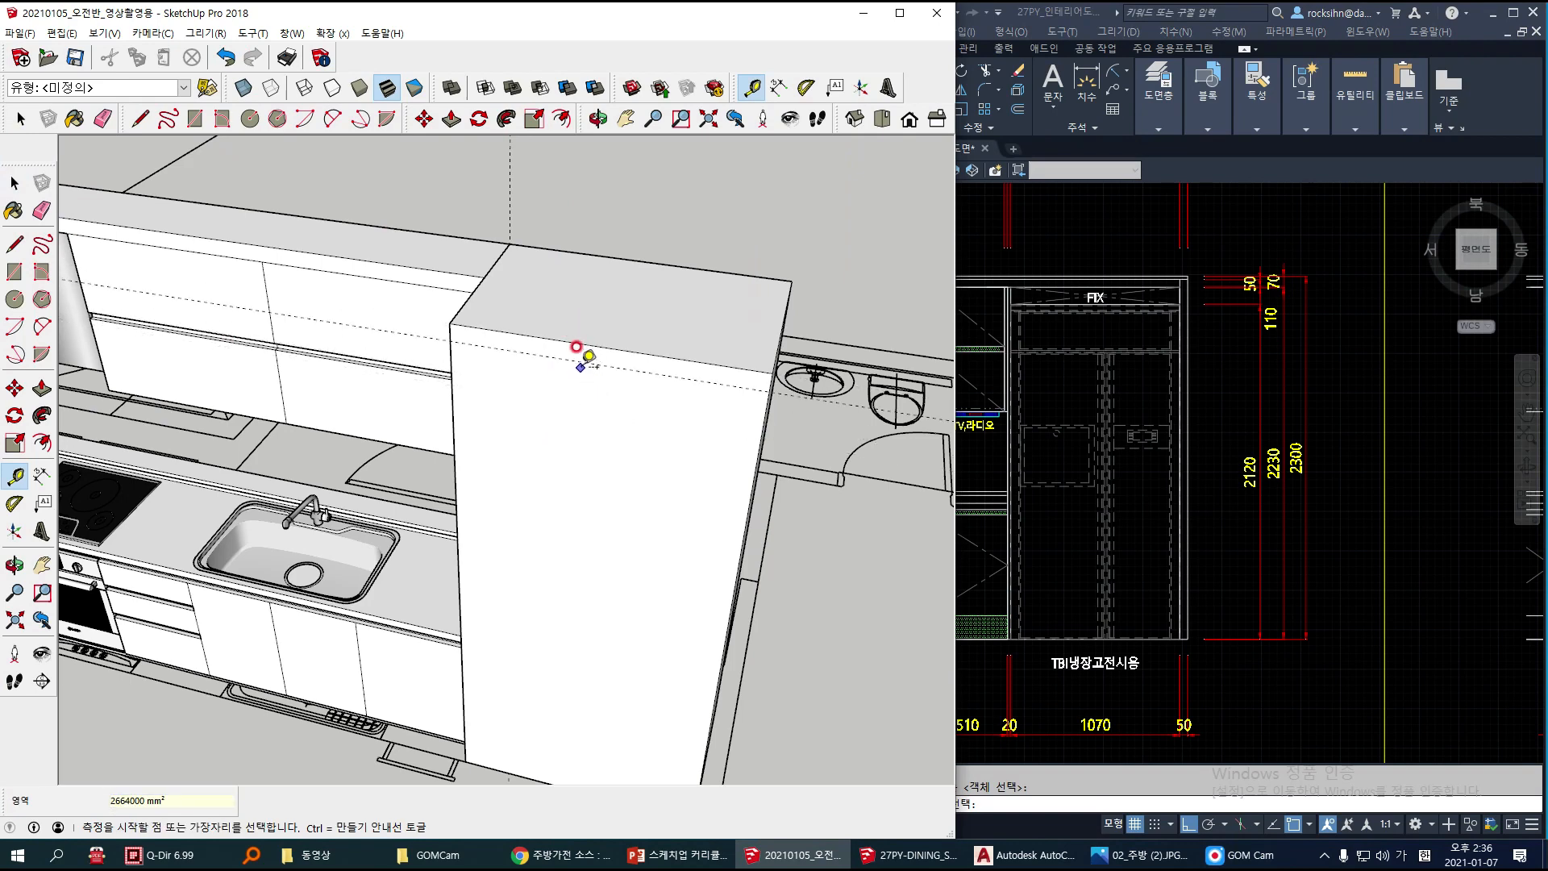
{"action": "left_click", "coordinate": [580, 362]}
{"action": "type", "text": "110"}
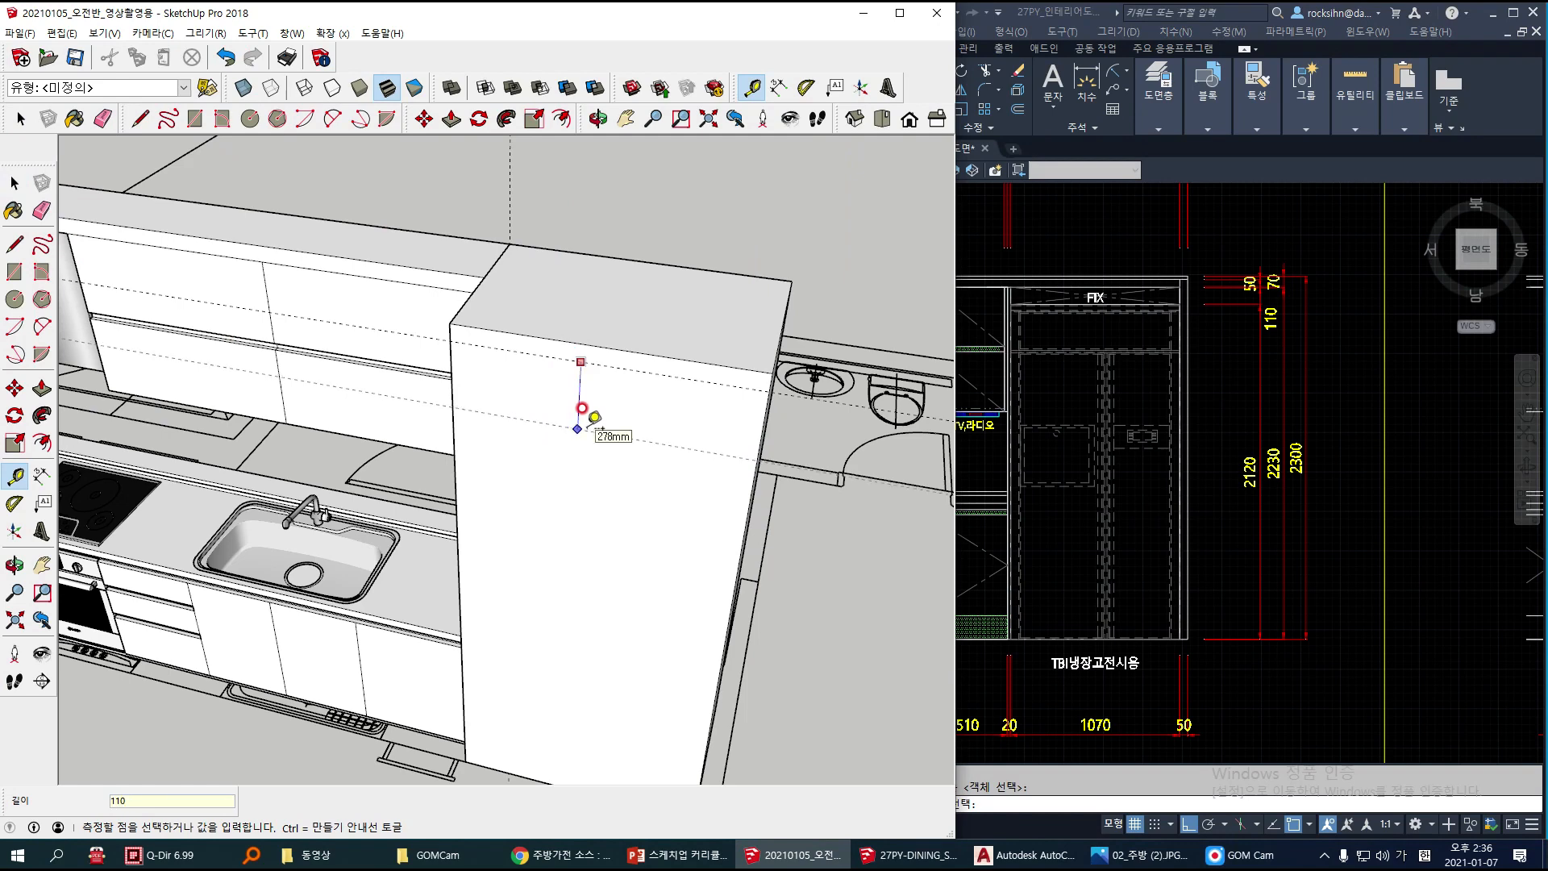
{"action": "key", "text": "Return"}
Step: Place vertical guides on the refrigerator box's front face, 20 mm inside the sink-side edge and 50 mm inside the opposite edge
{"action": "left_click", "coordinate": [451, 397]}
{"action": "key", "text": "Return"}
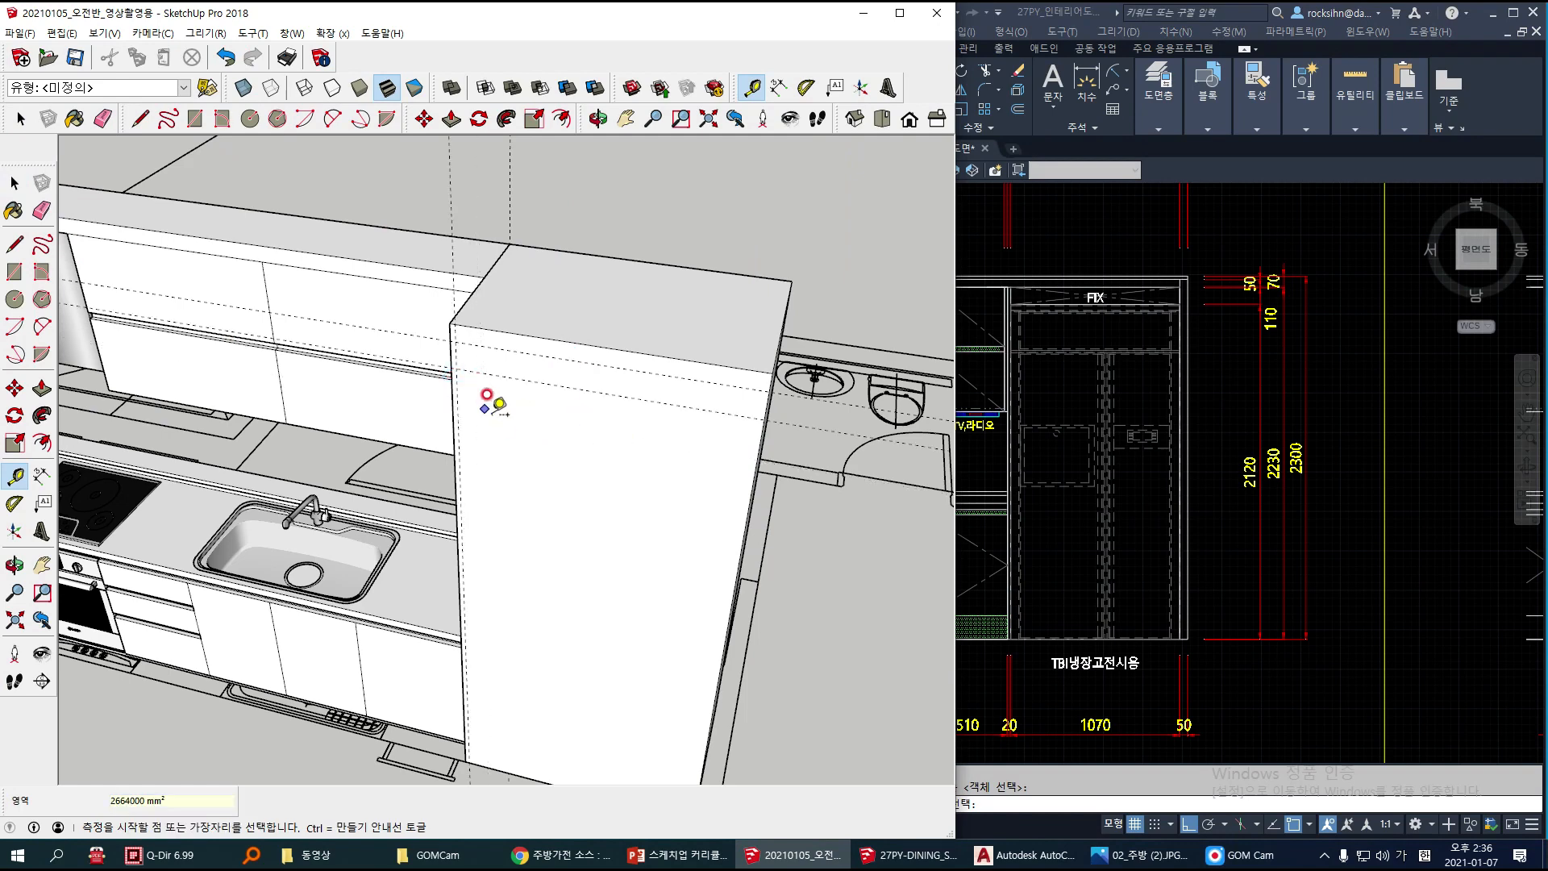
{"action": "left_click", "coordinate": [758, 450]}
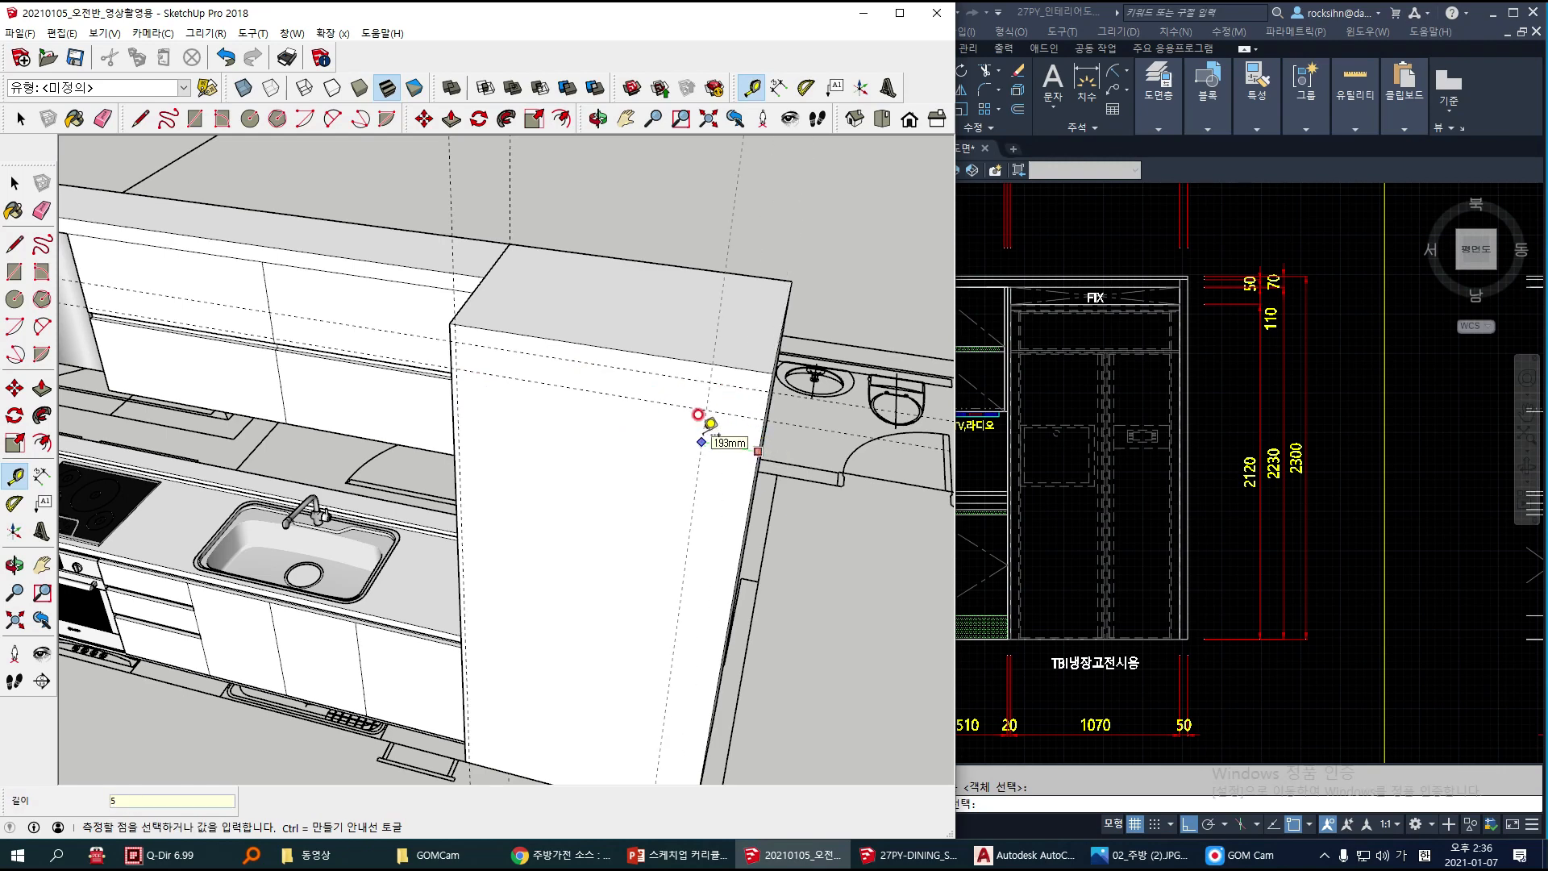
{"action": "key", "text": "Return"}
{"action": "key", "text": "space"}
Step: Draw a 2220 mm high rectangle on the box's front between the side guides, from the lower horizontal guide down to the bottom edge
{"action": "mouse_move", "coordinate": [786, 484]}
{"action": "middle_mouse_down", "text": "shift"}
{"action": "mouse_move", "coordinate": [791, 462]}
{"action": "mouse_move", "coordinate": [679, 461]}
{"action": "mouse_move", "coordinate": [681, 390]}
{"action": "mouse_move", "coordinate": [642, 443]}
{"action": "middle_mouse_up", "text": "shift"}
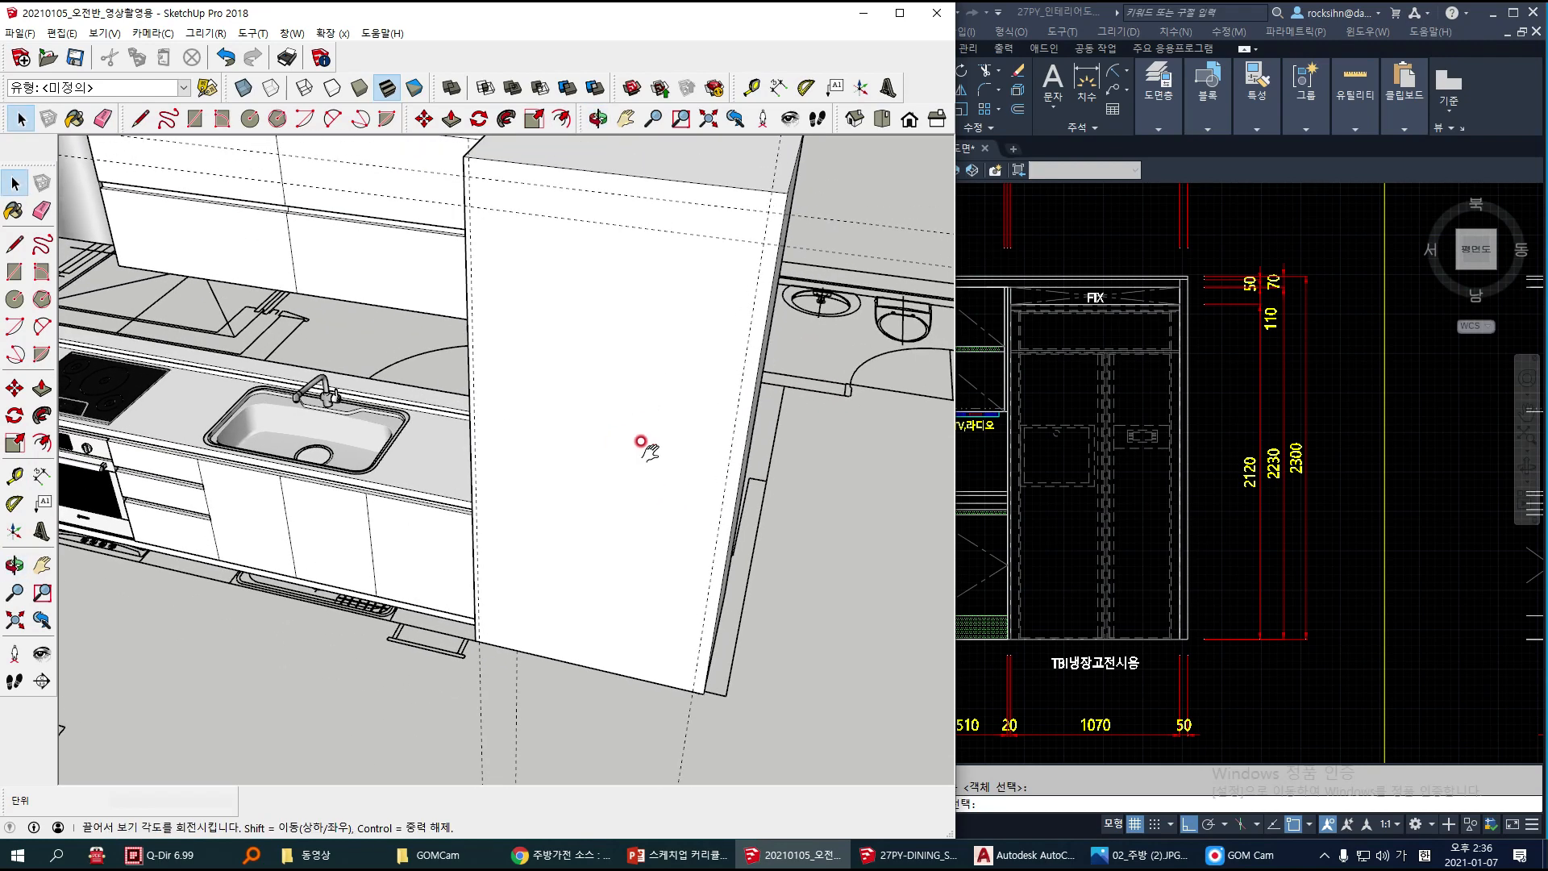
{"action": "key", "text": "r"}
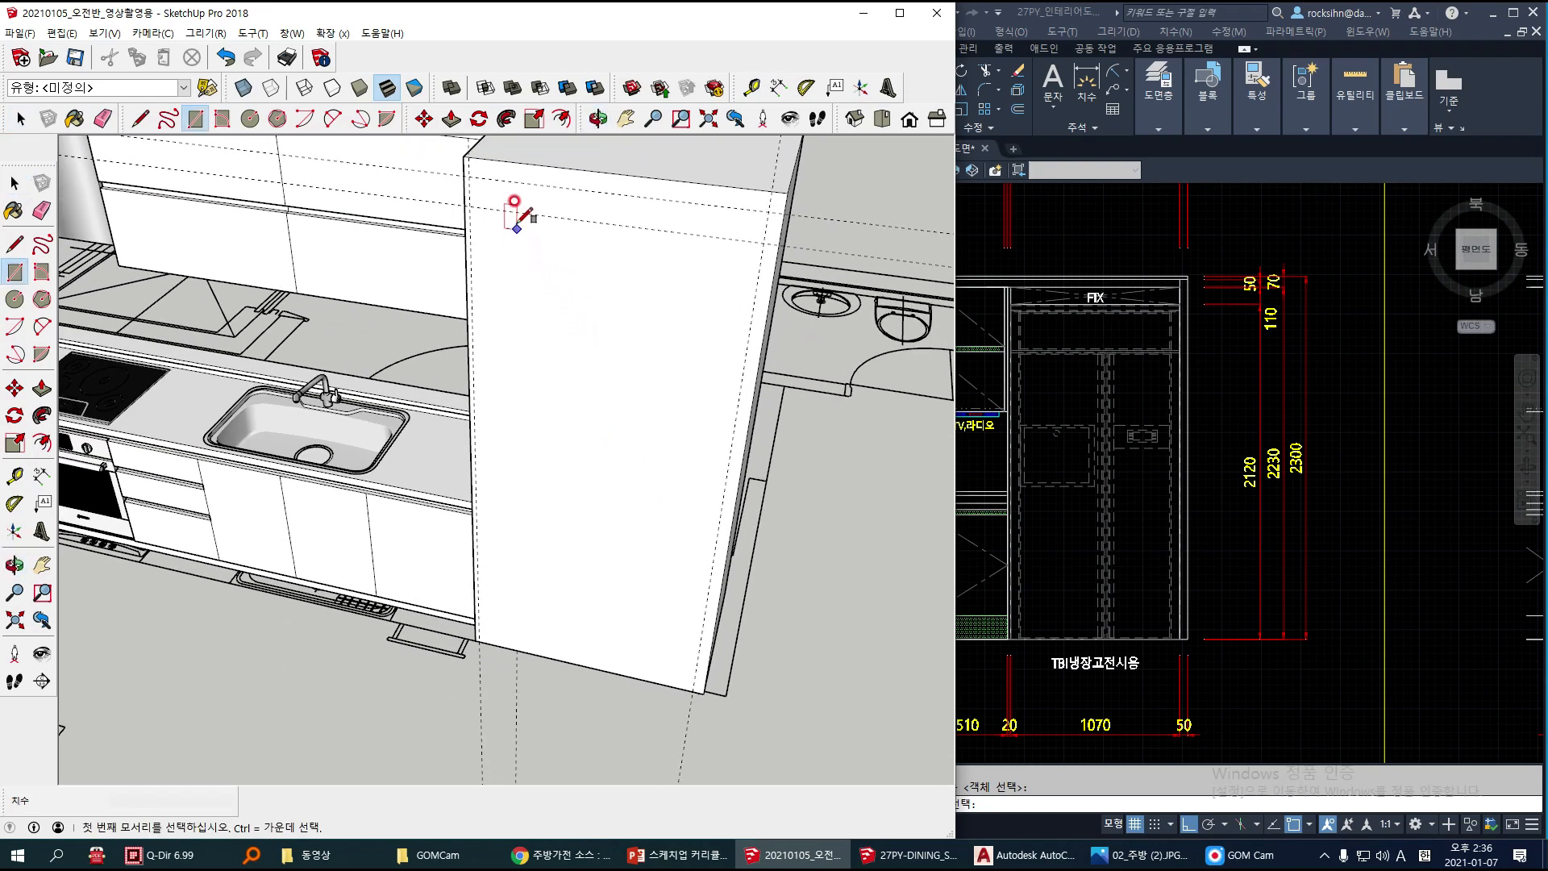
{"action": "left_click", "coordinate": [469, 206]}
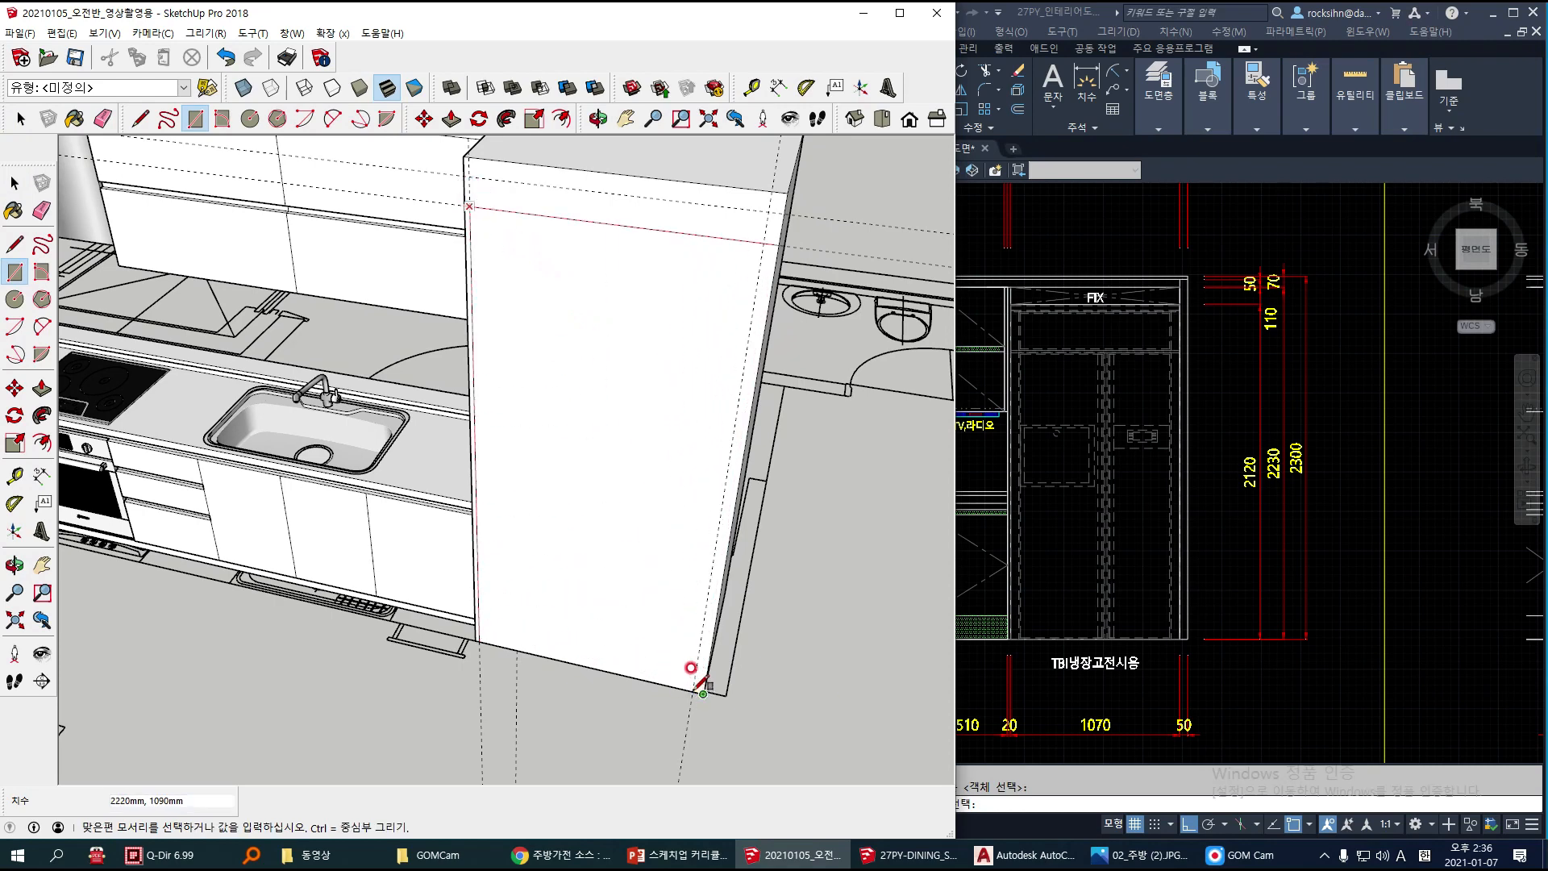
{"action": "scroll", "coordinate": [697, 686], "scroll_direction": "up", "scroll_amount": 2}
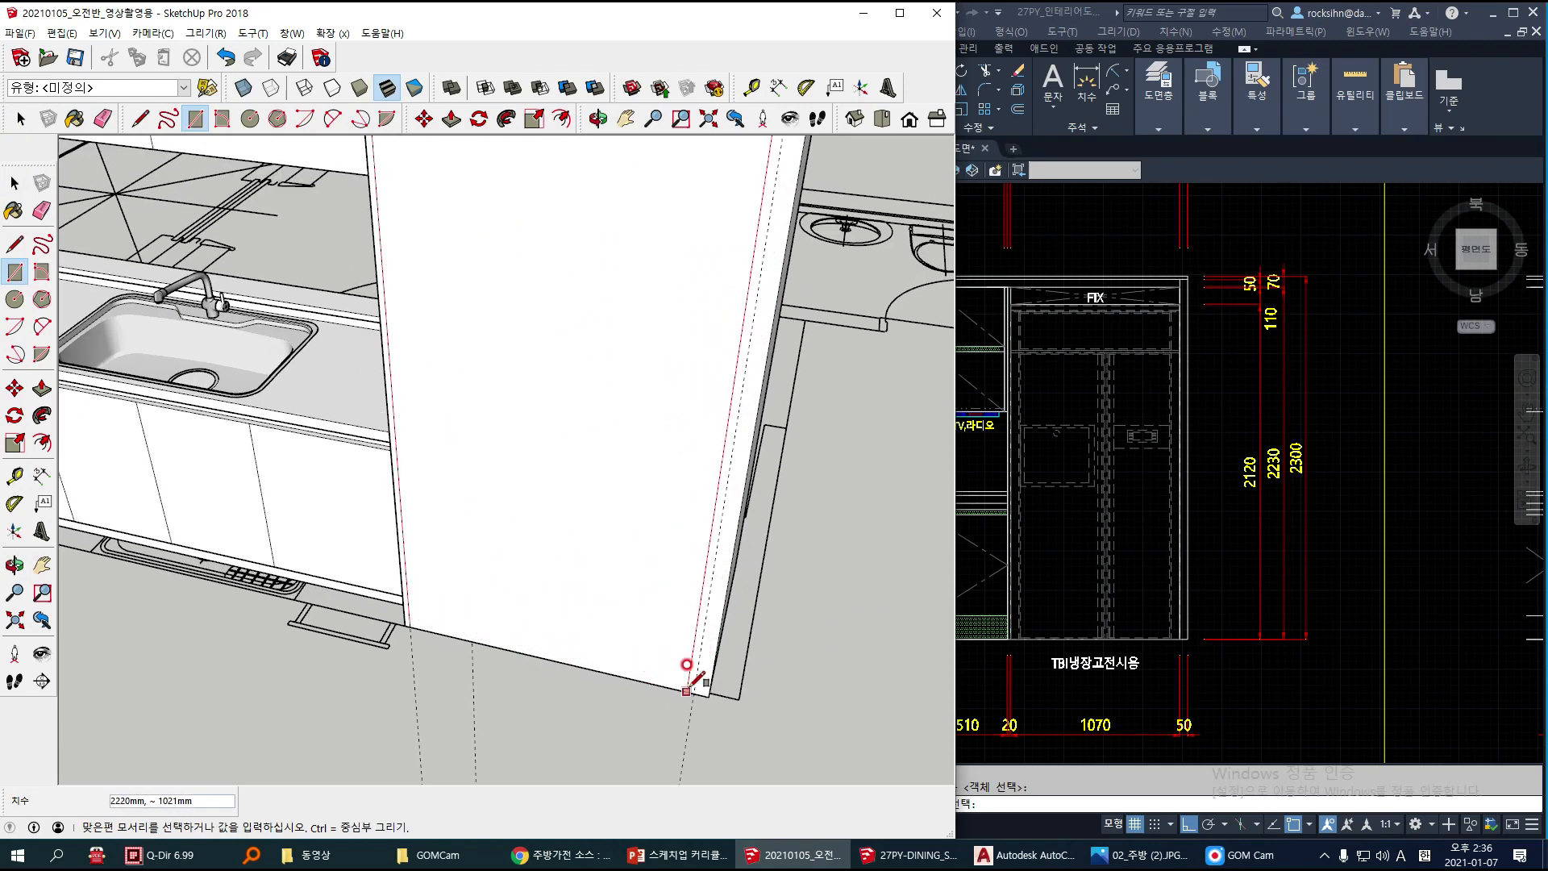
{"action": "left_click", "coordinate": [693, 693]}
{"action": "scroll", "coordinate": [657, 539], "scroll_direction": "down", "scroll_amount": 2}
Step: Push/Pull the front rectangle back into the refrigerator box to hollow out the appliance opening
{"action": "middle_click_drag", "start_coordinate": [630, 419], "coordinate": [626, 458], "text": "shift"}
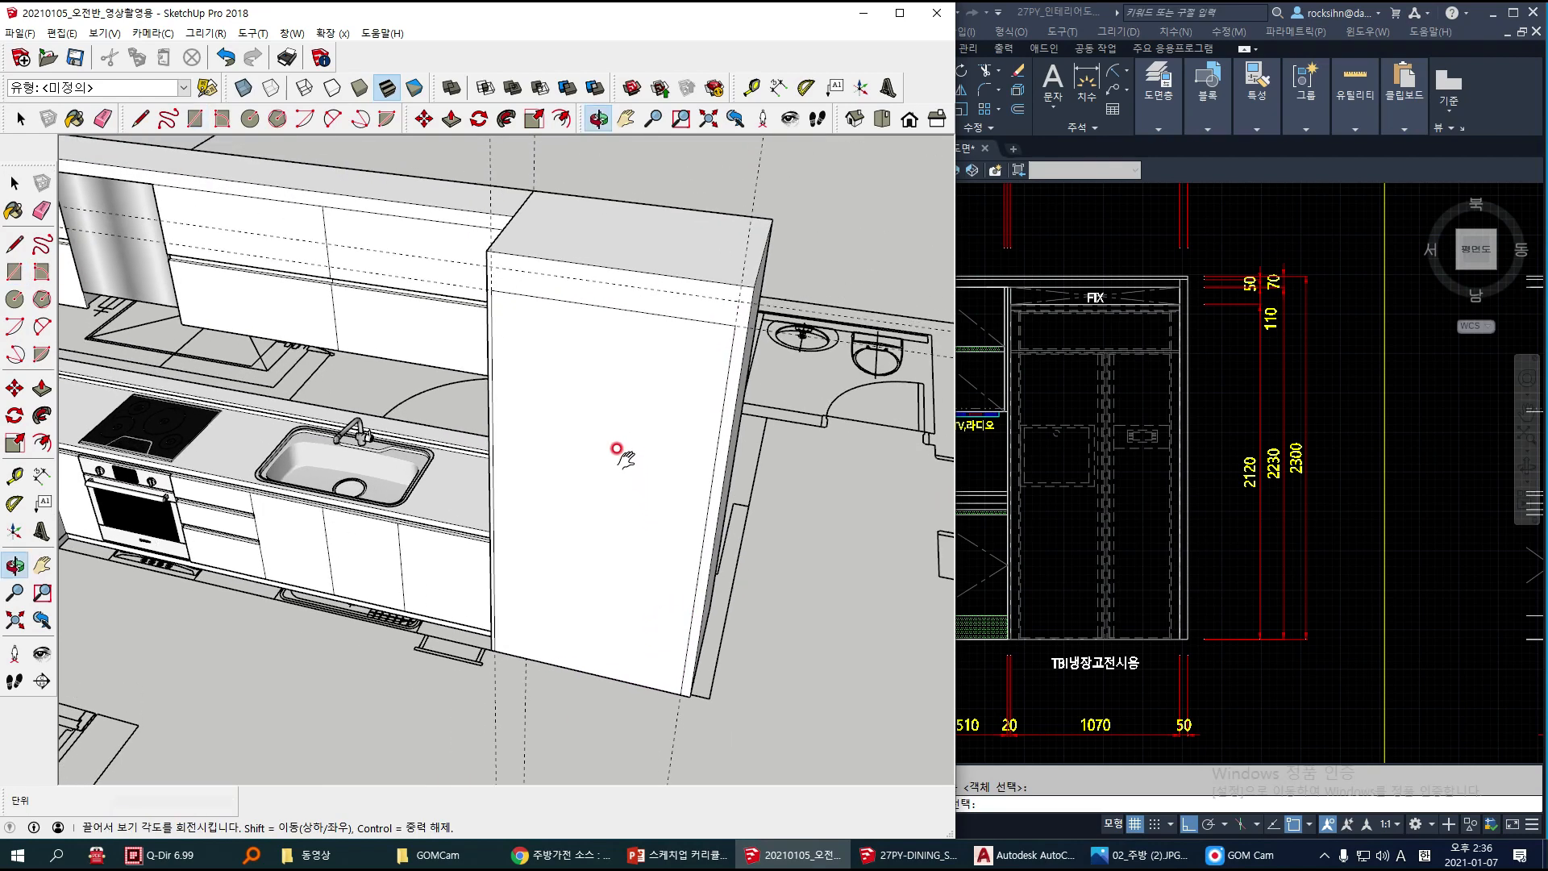
{"action": "key", "text": "p"}
{"action": "left_click", "coordinate": [543, 422]}
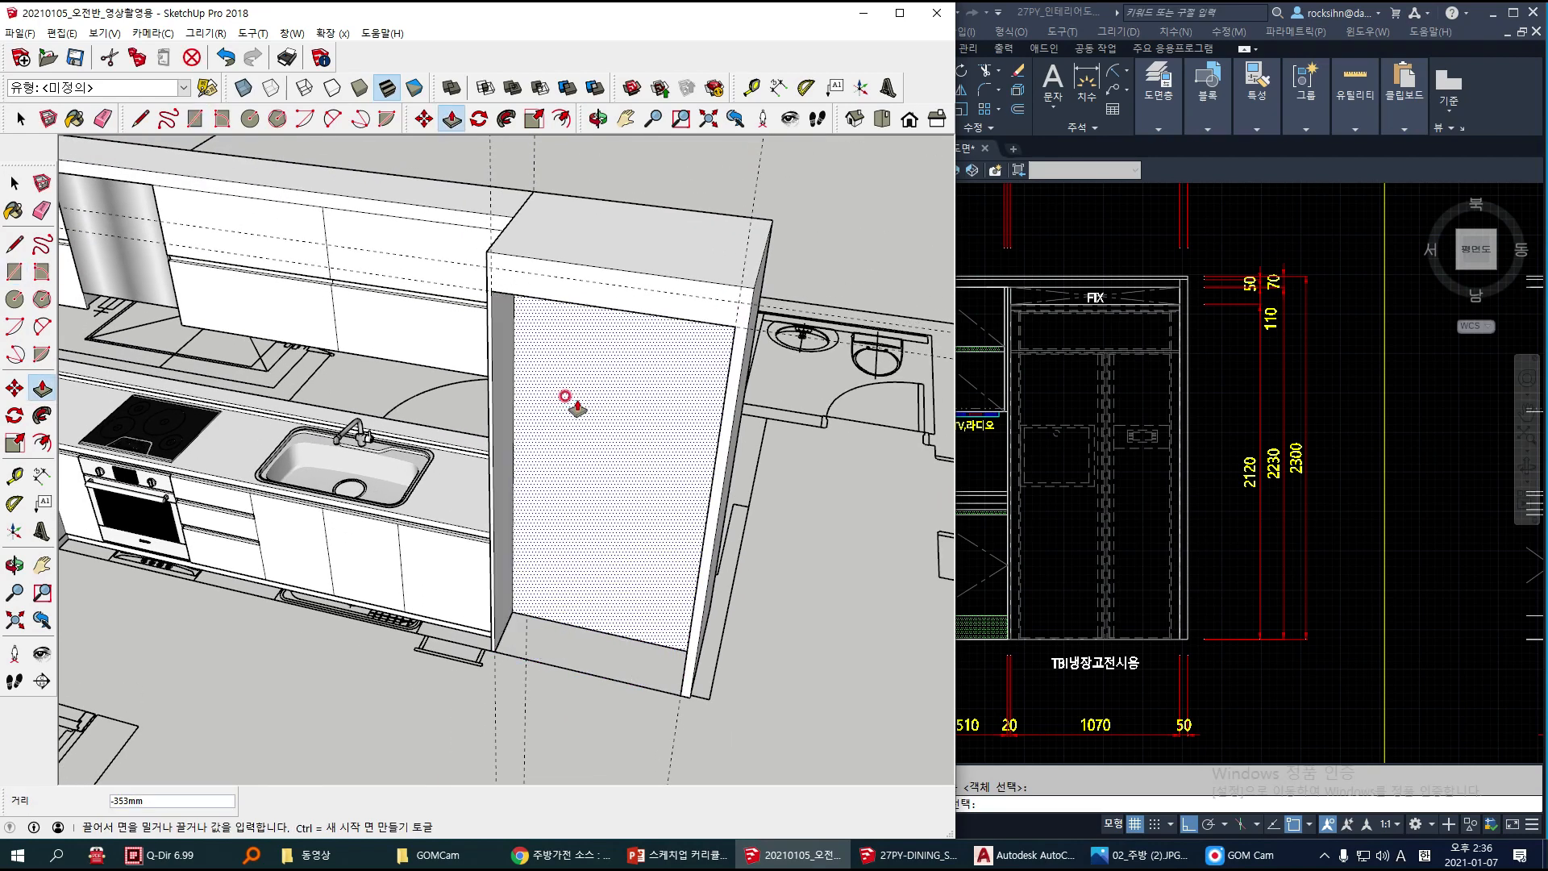
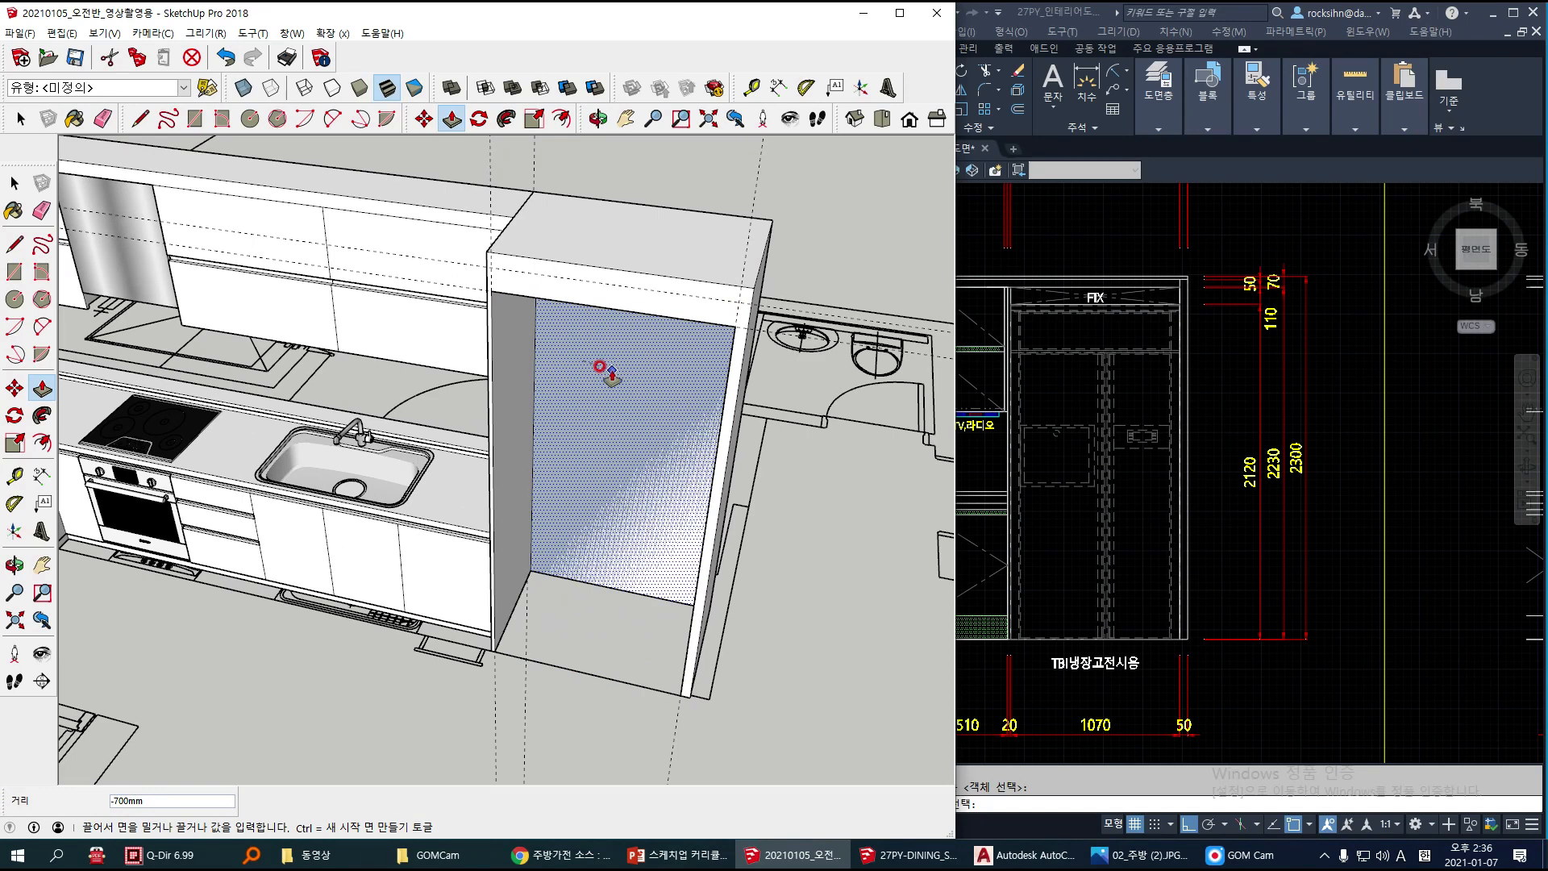
Step: Adjust the depth of the hollowed refrigerator opening by pushing its back face with Push/Pull
{"action": "left_click", "coordinate": [558, 387]}
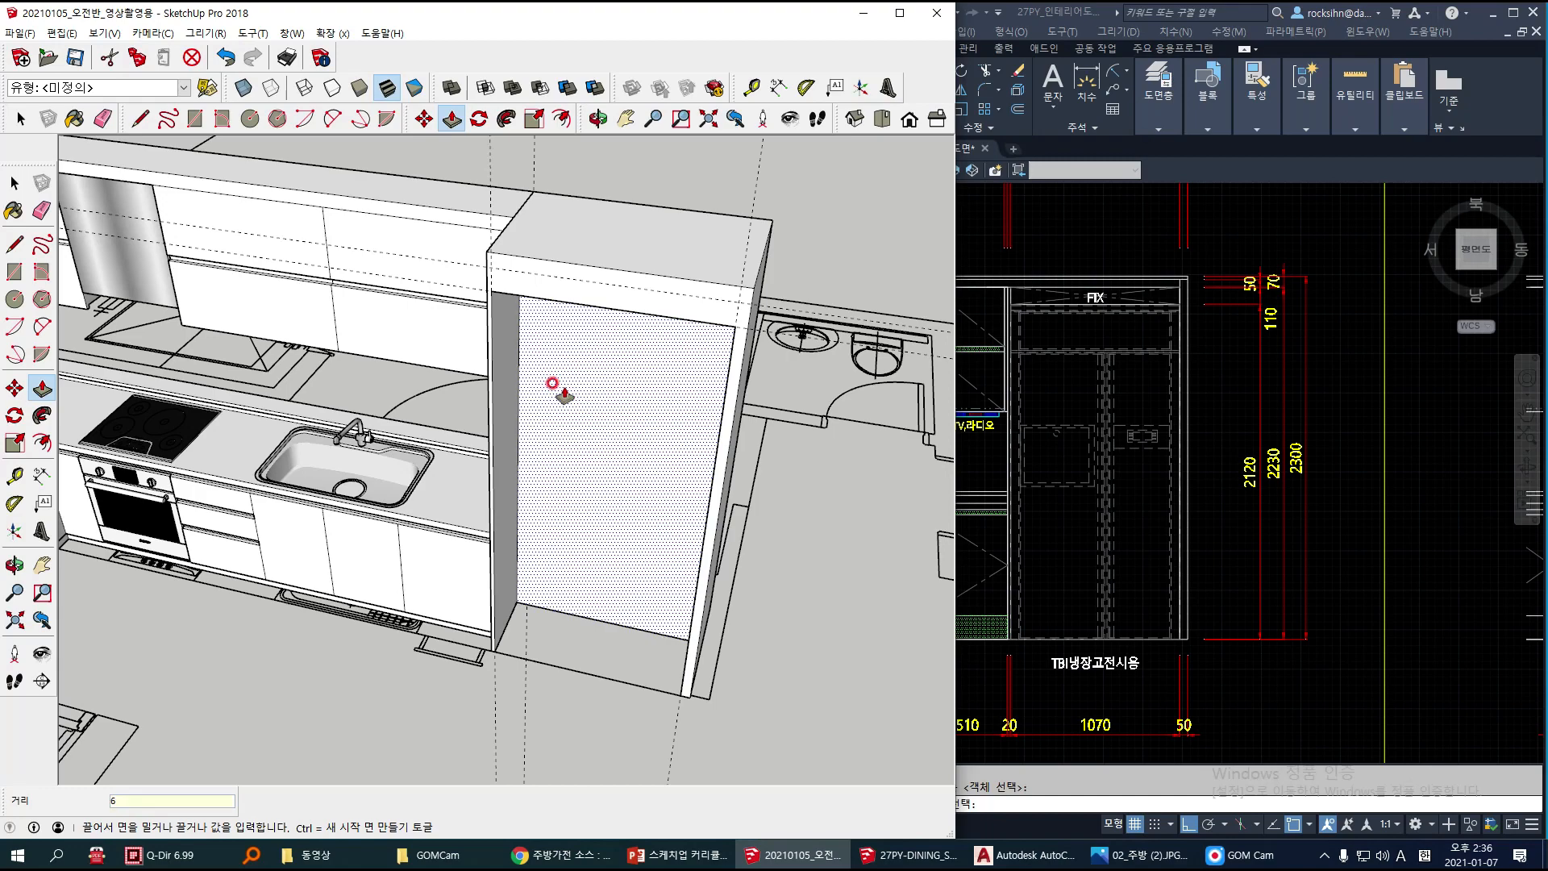
{"action": "key", "text": "Return"}
{"action": "key", "text": "space"}
{"action": "mouse_move", "coordinate": [519, 363]}
{"action": "middle_mouse_down"}
{"action": "mouse_move", "coordinate": [564, 277]}
{"action": "mouse_move", "coordinate": [479, 279]}
{"action": "mouse_move", "coordinate": [497, 328]}
{"action": "mouse_move", "coordinate": [511, 301]}
{"action": "mouse_move", "coordinate": [577, 421]}
{"action": "middle_mouse_up"}
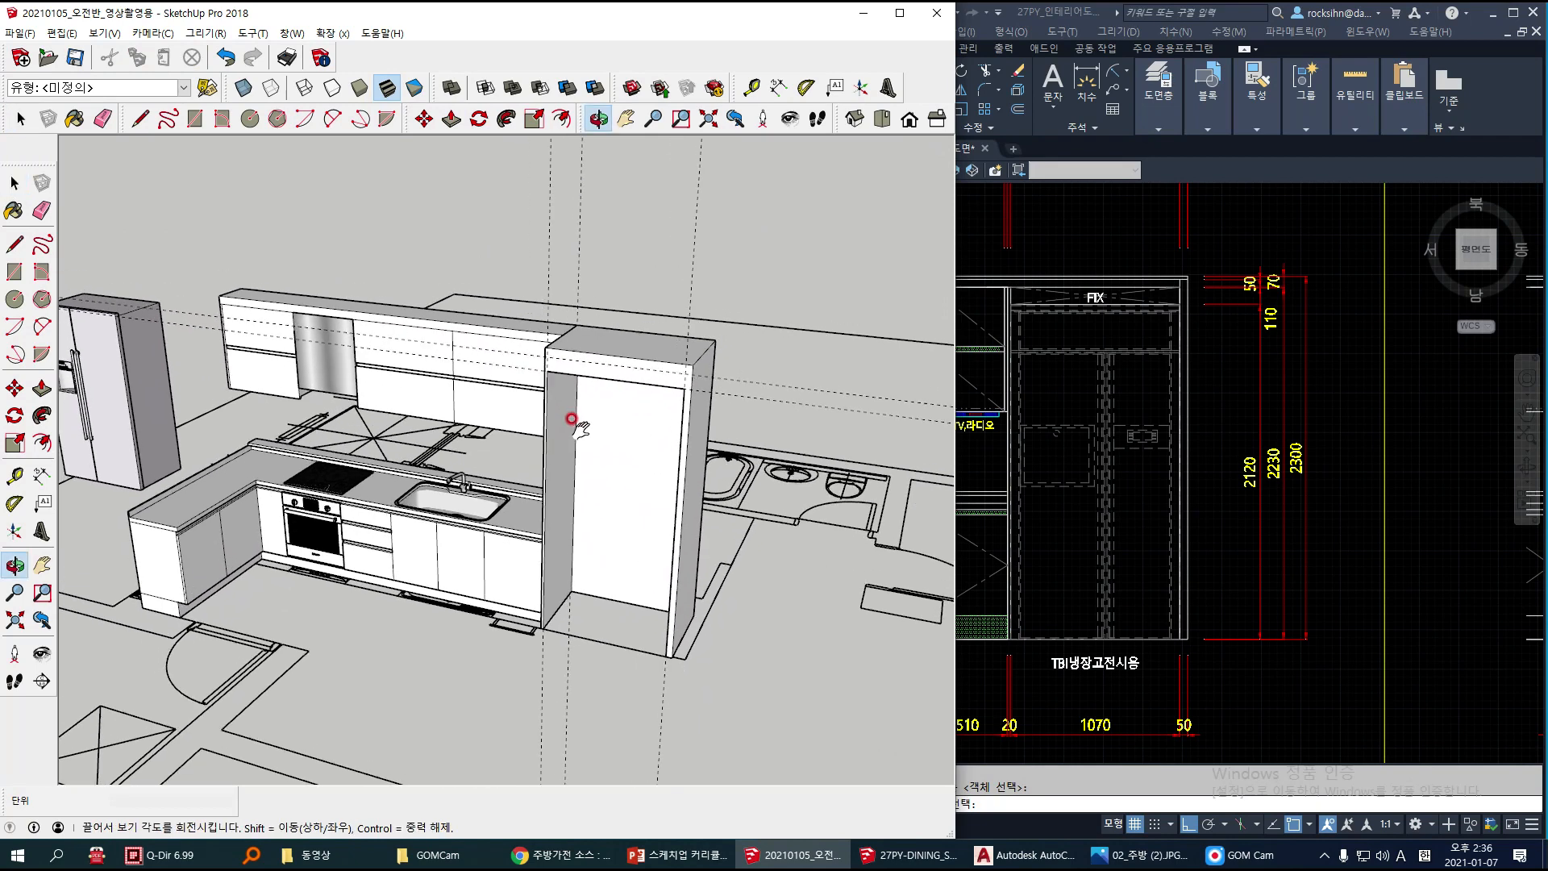
Step: Group all the connected faces and edges of the hollowed refrigerator cabinet
{"action": "left_click", "coordinate": [614, 421]}
{"action": "triple_click", "coordinate": [618, 428]}
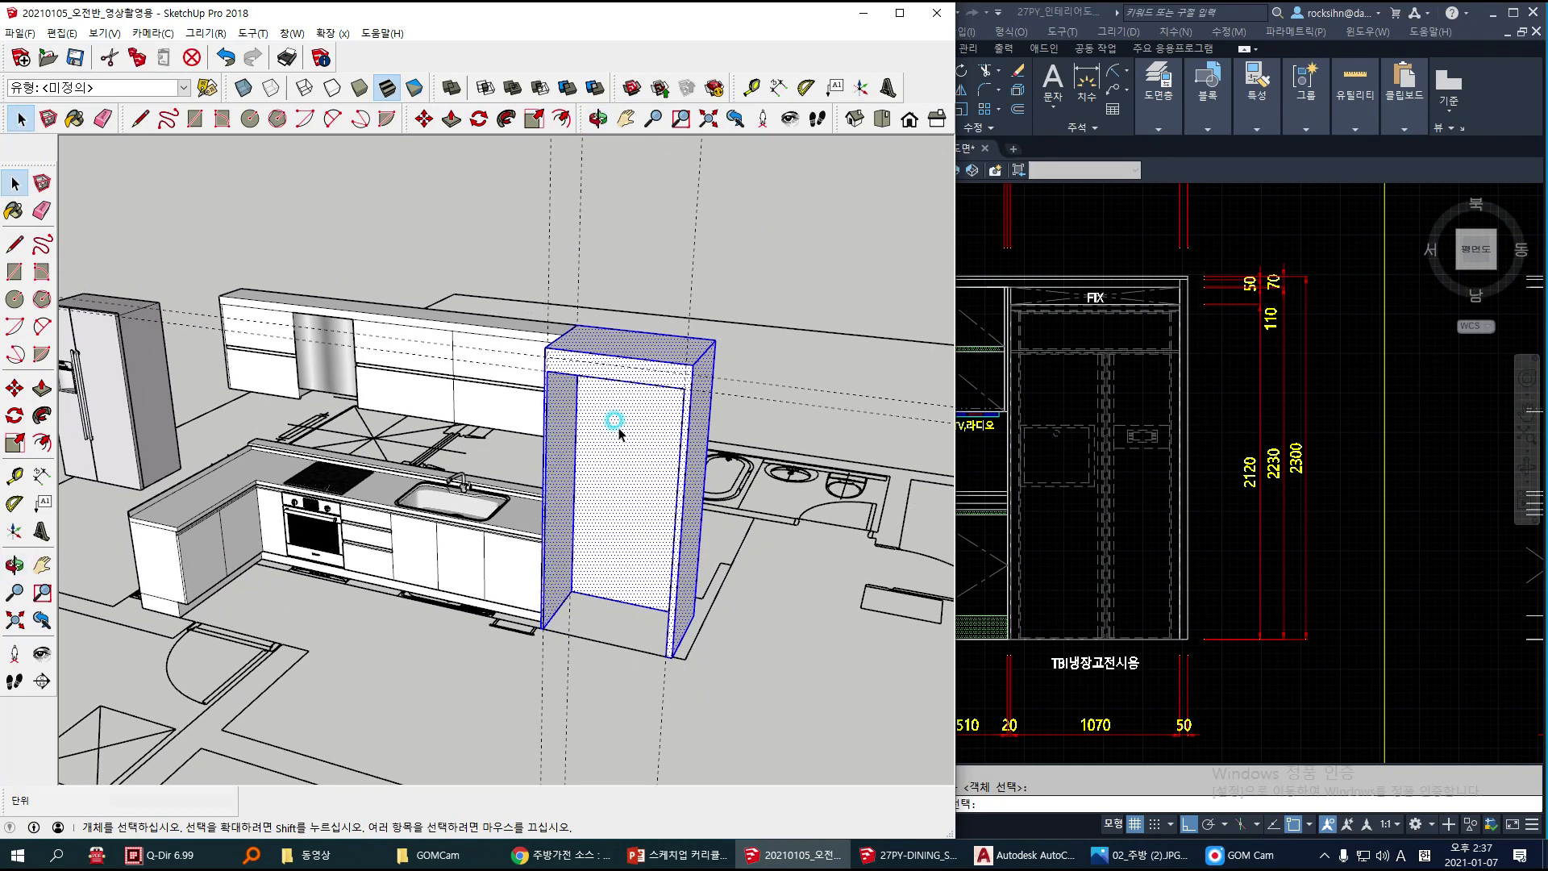
{"action": "right_click", "coordinate": [619, 429]}
{"action": "left_click", "coordinate": [670, 568]}
{"action": "left_click", "coordinate": [769, 239]}
Step: Erase the construction guides around the refrigerator cabinet
{"action": "key", "text": "e"}
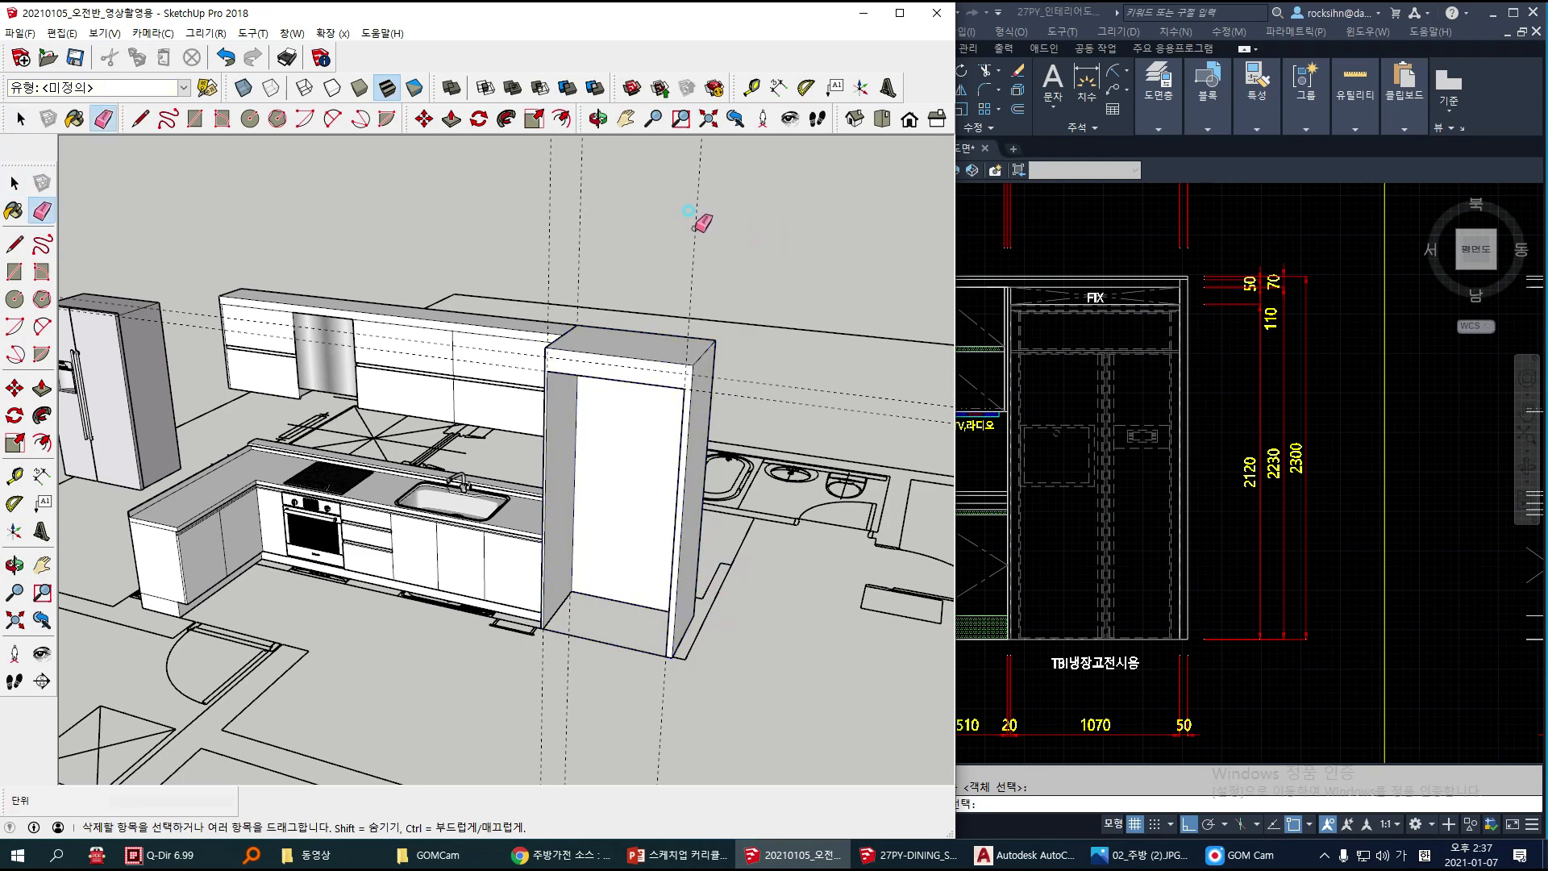
{"action": "left_click", "coordinate": [767, 386]}
{"action": "mouse_move", "coordinate": [767, 542]}
{"action": "middle_mouse_down"}
{"action": "mouse_move", "coordinate": [701, 484]}
{"action": "mouse_move", "coordinate": [642, 512]}
{"action": "mouse_move", "coordinate": [578, 504]}
{"action": "middle_mouse_up"}
{"action": "key", "text": "space"}
{"action": "left_click", "coordinate": [578, 500]}
{"action": "left_click", "coordinate": [499, 358]}
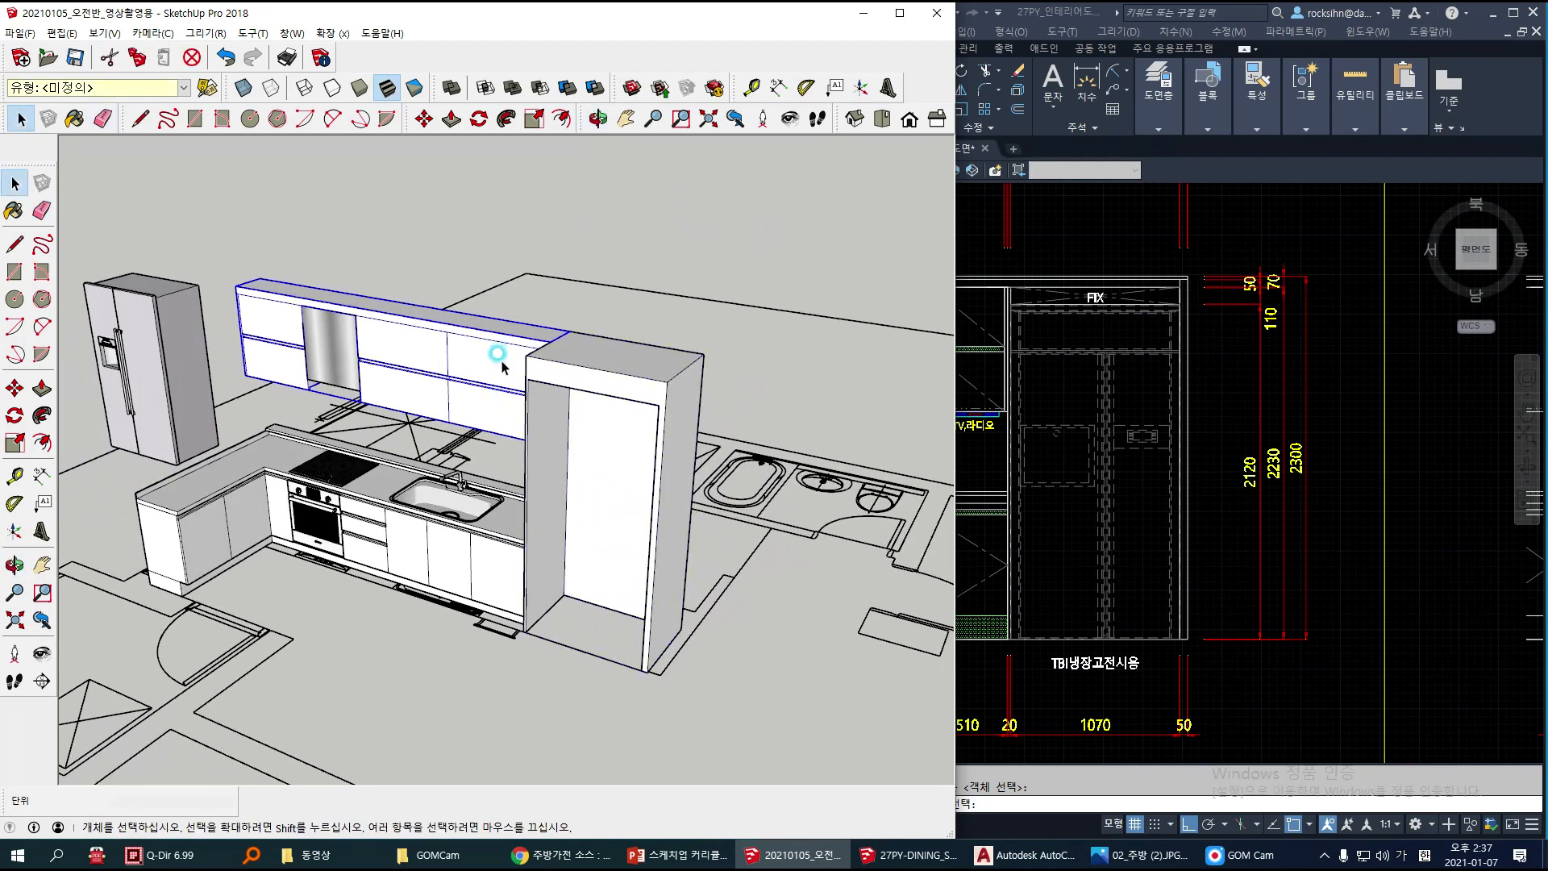
Step: Move the refrigerator by its top front corner to the upper corner of the cabinet opening on the side away from the sink
{"action": "left_click", "coordinate": [161, 417]}
{"action": "key", "text": "m"}
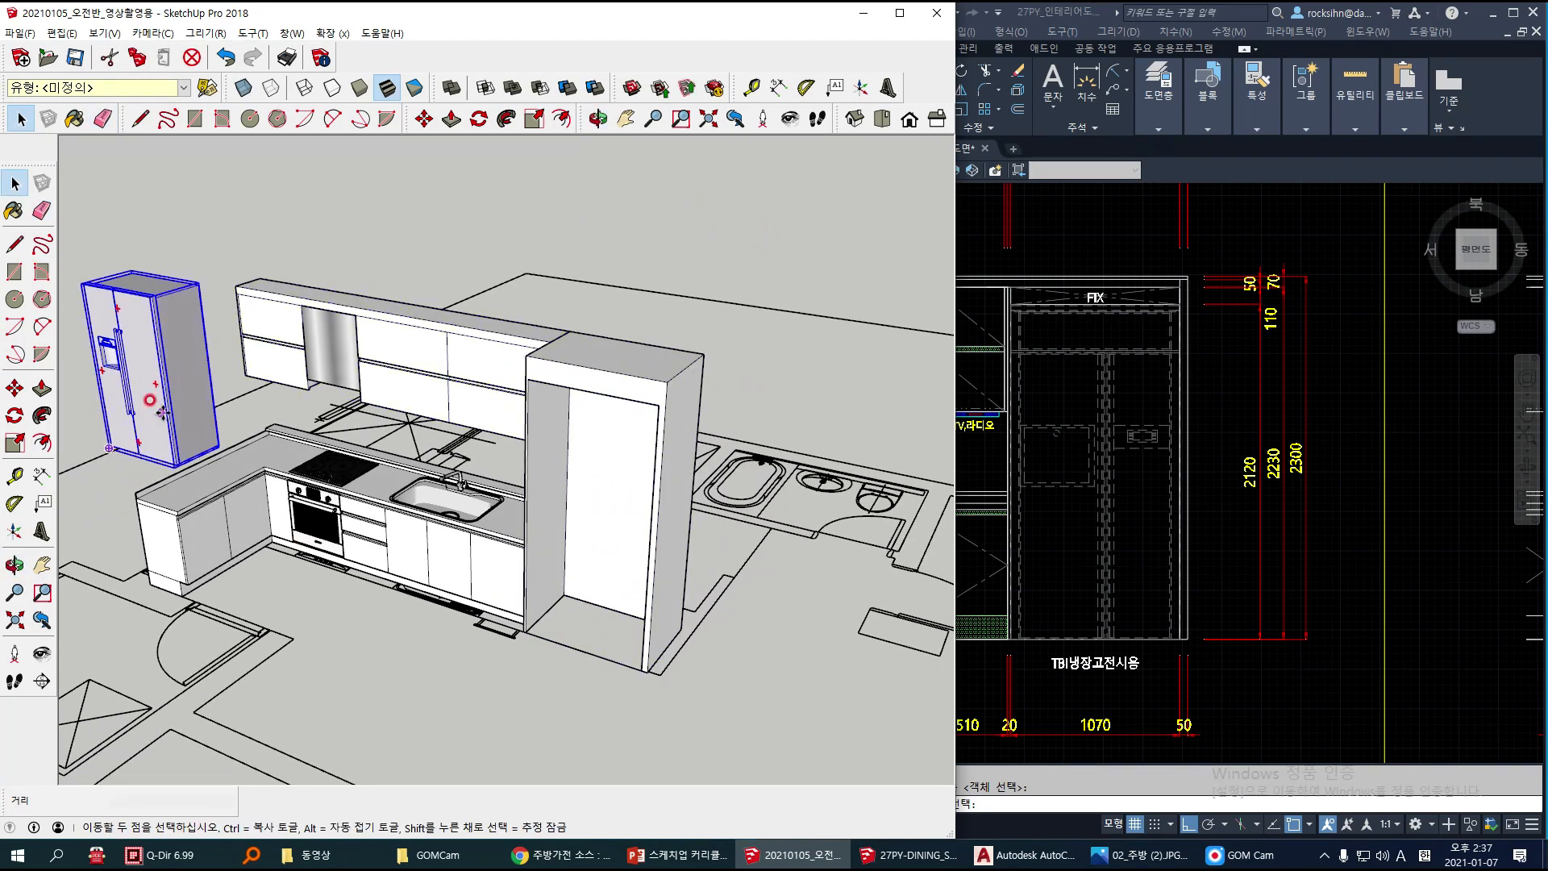
{"action": "scroll", "coordinate": [143, 304], "scroll_direction": "up", "scroll_amount": 3}
{"action": "scroll", "coordinate": [184, 287], "scroll_direction": "up", "scroll_amount": 6}
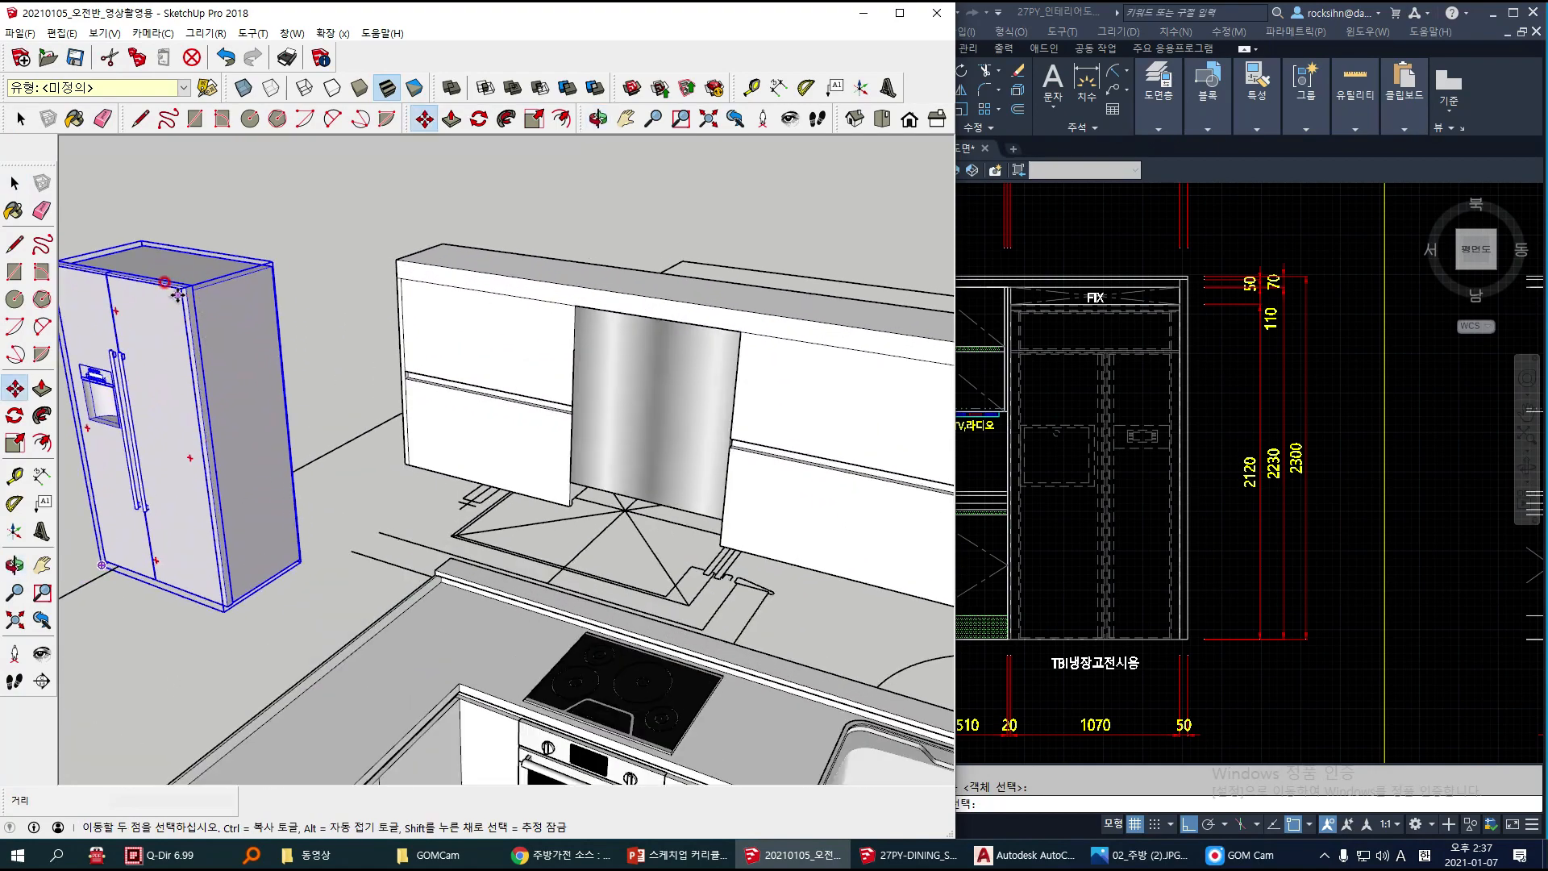
{"action": "scroll", "coordinate": [183, 289], "scroll_direction": "up", "scroll_amount": 1}
{"action": "middle_click_drag", "start_coordinate": [187, 283], "coordinate": [354, 308]}
{"action": "left_click", "coordinate": [278, 311]}
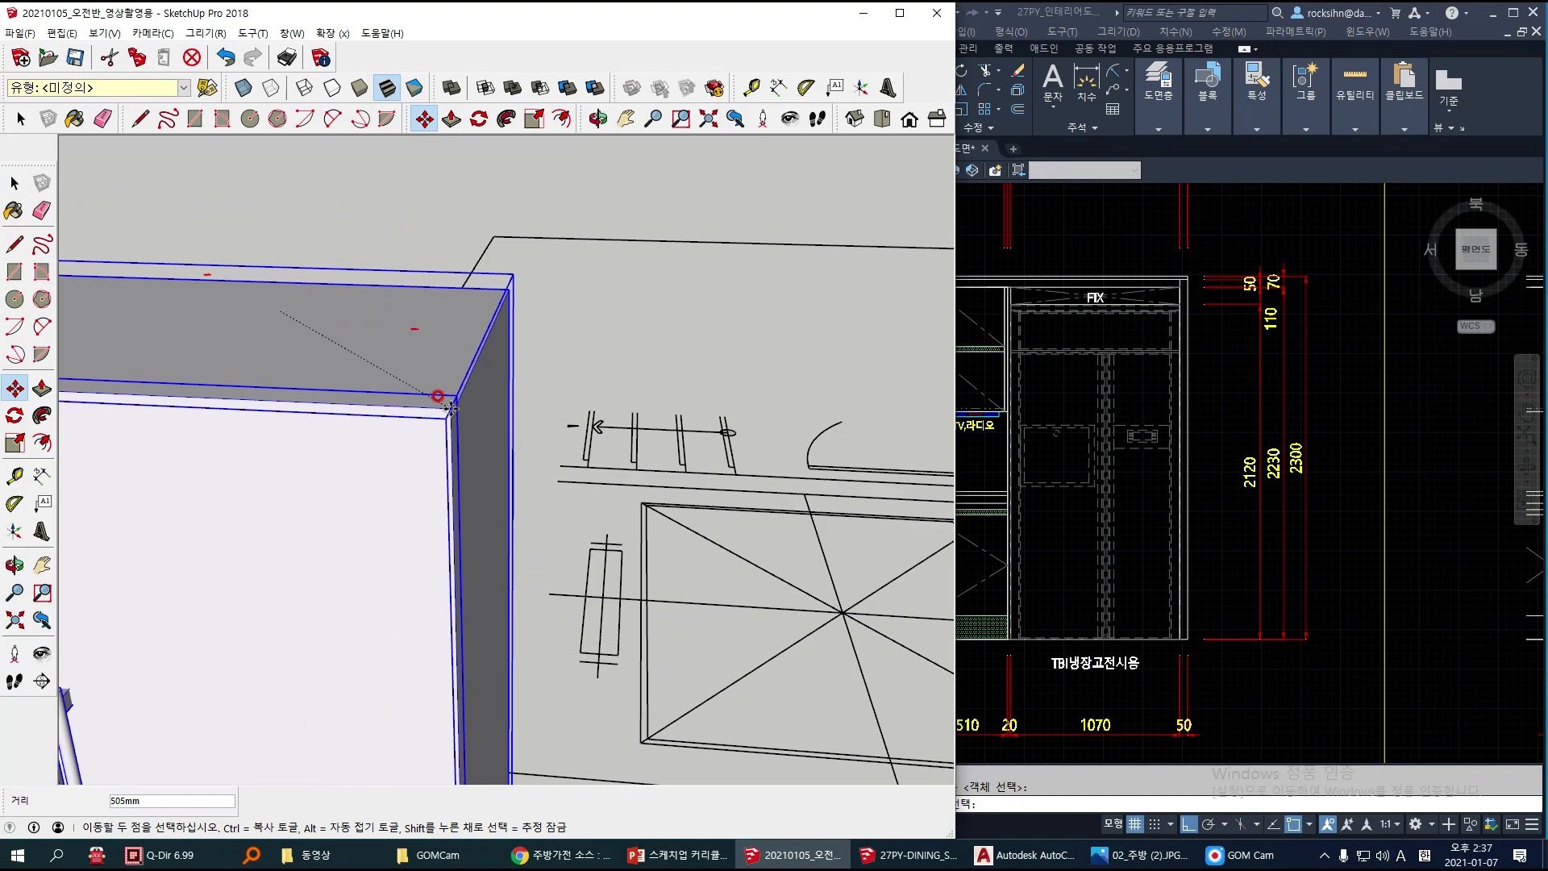
{"action": "scroll", "coordinate": [450, 398], "scroll_direction": "down", "scroll_amount": 4}
{"action": "mouse_move", "coordinate": [442, 374]}
{"action": "middle_mouse_down", "text": "shift"}
{"action": "mouse_move", "coordinate": [31, 367]}
{"action": "mouse_move", "coordinate": [133, 374]}
{"action": "middle_mouse_up", "text": "shift"}
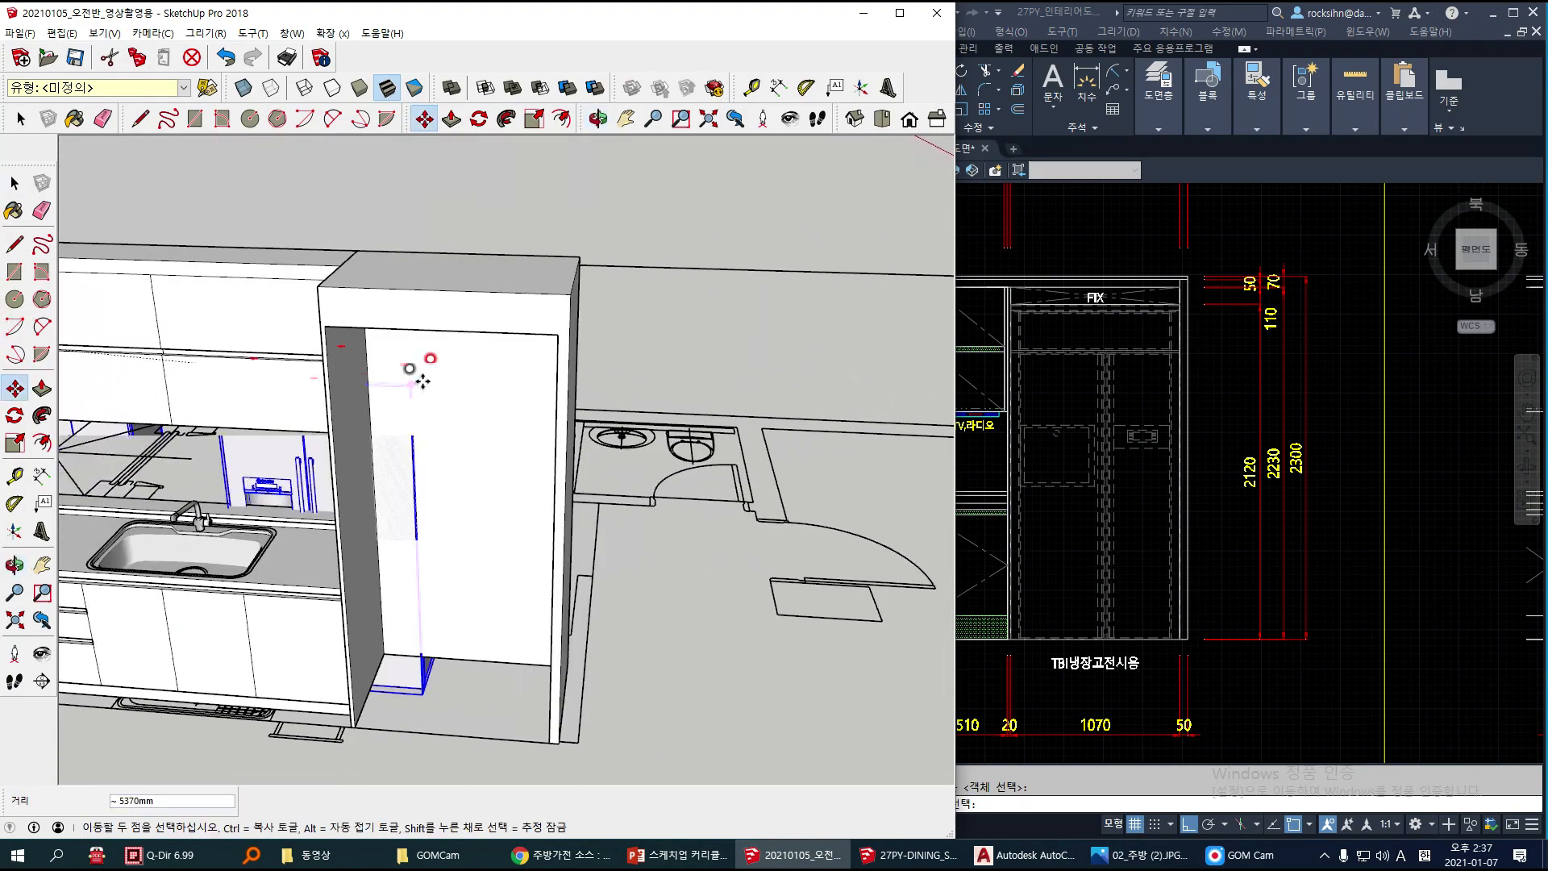
{"action": "left_click", "coordinate": [556, 334]}
Step: Move the refrigerator down so its bottom front corner meets the bottom corner of the cabinet opening at floor level
{"action": "scroll", "coordinate": [557, 690], "scroll_direction": "up", "scroll_amount": 5}
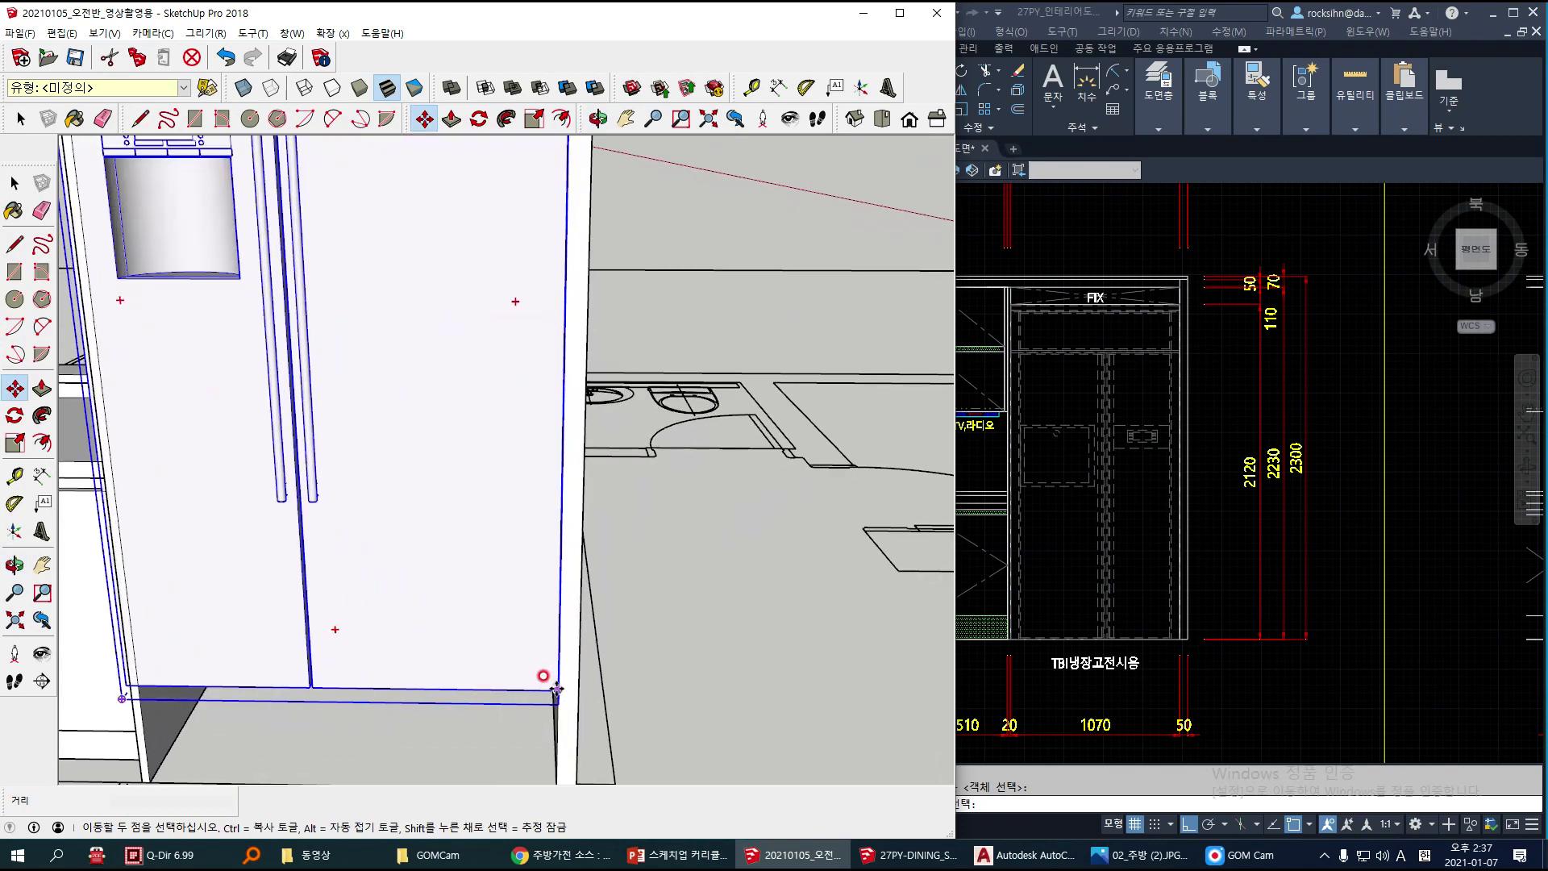
{"action": "left_click", "coordinate": [556, 689]}
{"action": "middle_click_drag", "start_coordinate": [557, 690], "coordinate": [538, 541], "text": "shift"}
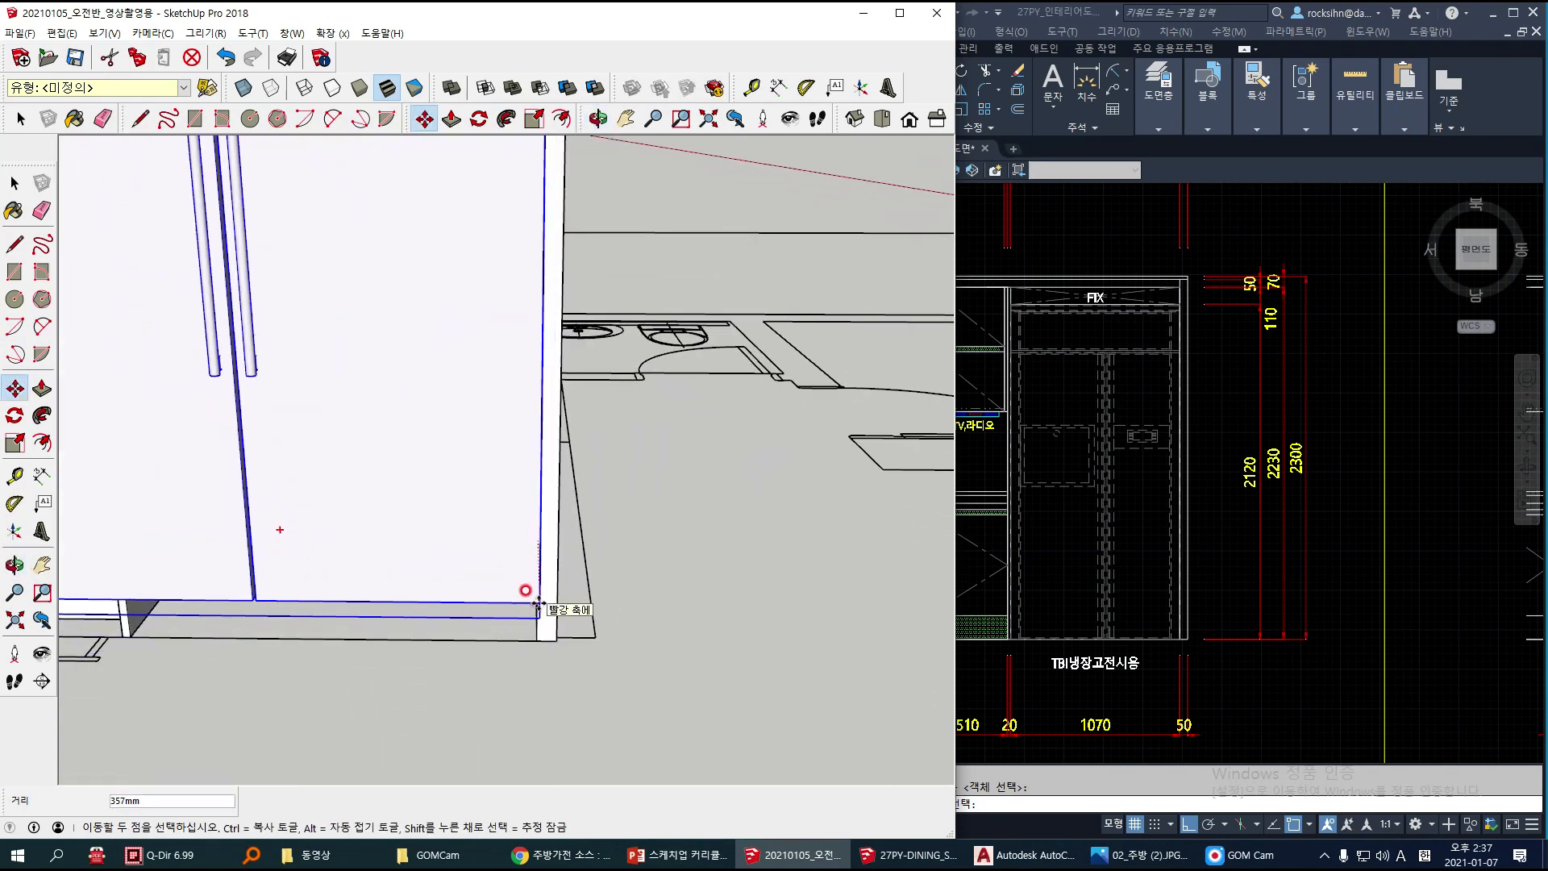
{"action": "mouse_move", "coordinate": [535, 589]}
{"action": "middle_mouse_down"}
{"action": "mouse_move", "coordinate": [519, 594]}
{"action": "mouse_move", "coordinate": [525, 460]}
{"action": "mouse_move", "coordinate": [463, 456]}
{"action": "middle_mouse_up"}
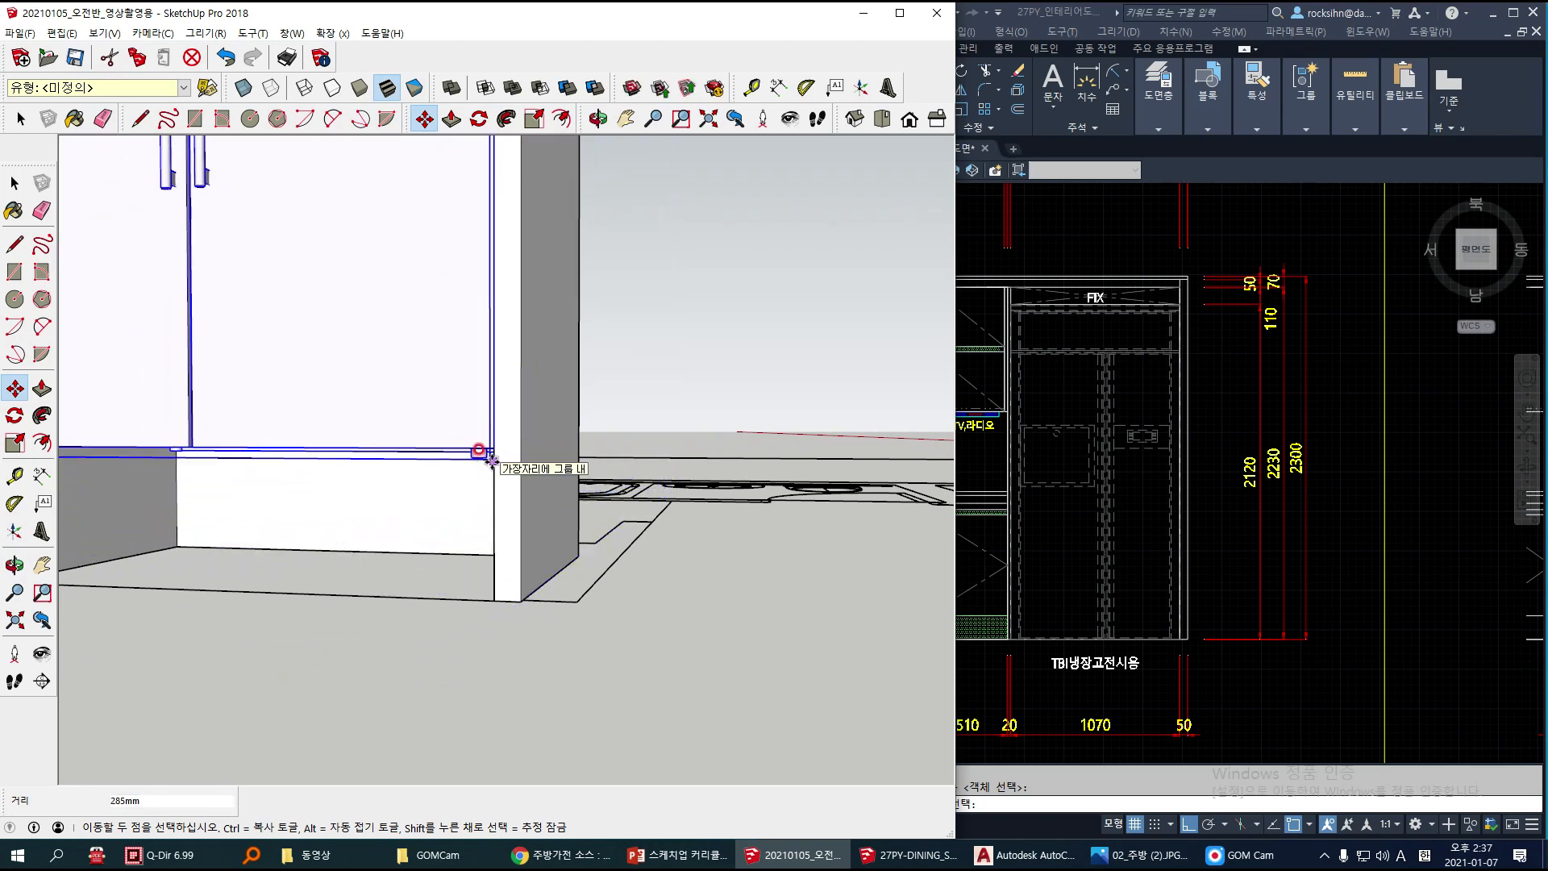
{"action": "left_click", "coordinate": [491, 600]}
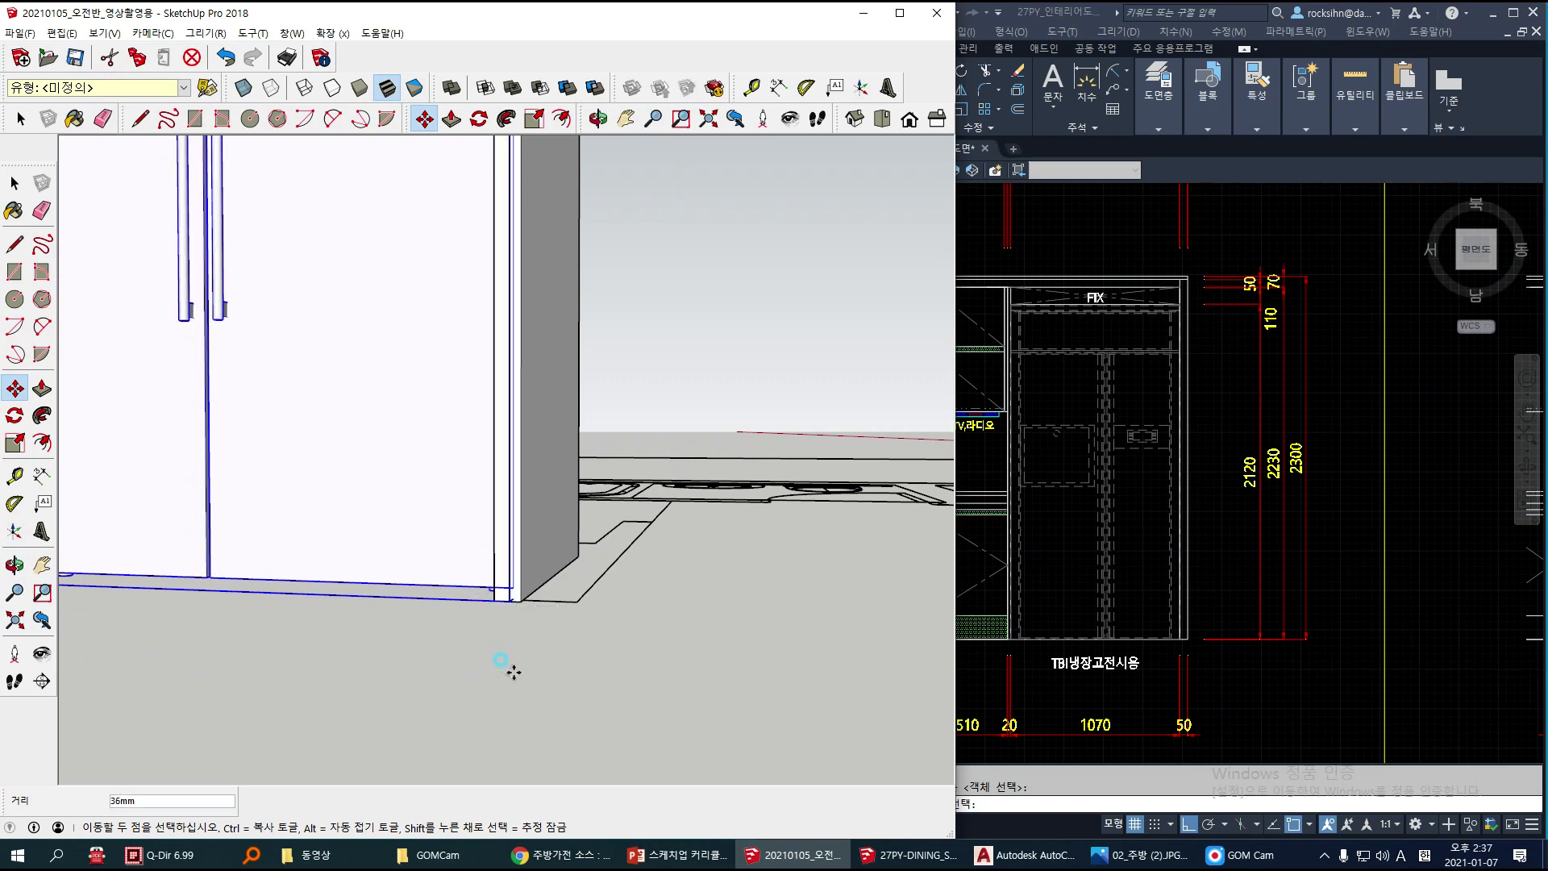
{"action": "scroll", "coordinate": [480, 647], "scroll_direction": "down", "scroll_amount": 1}
{"action": "scroll", "coordinate": [529, 626], "scroll_direction": "down", "scroll_amount": 1}
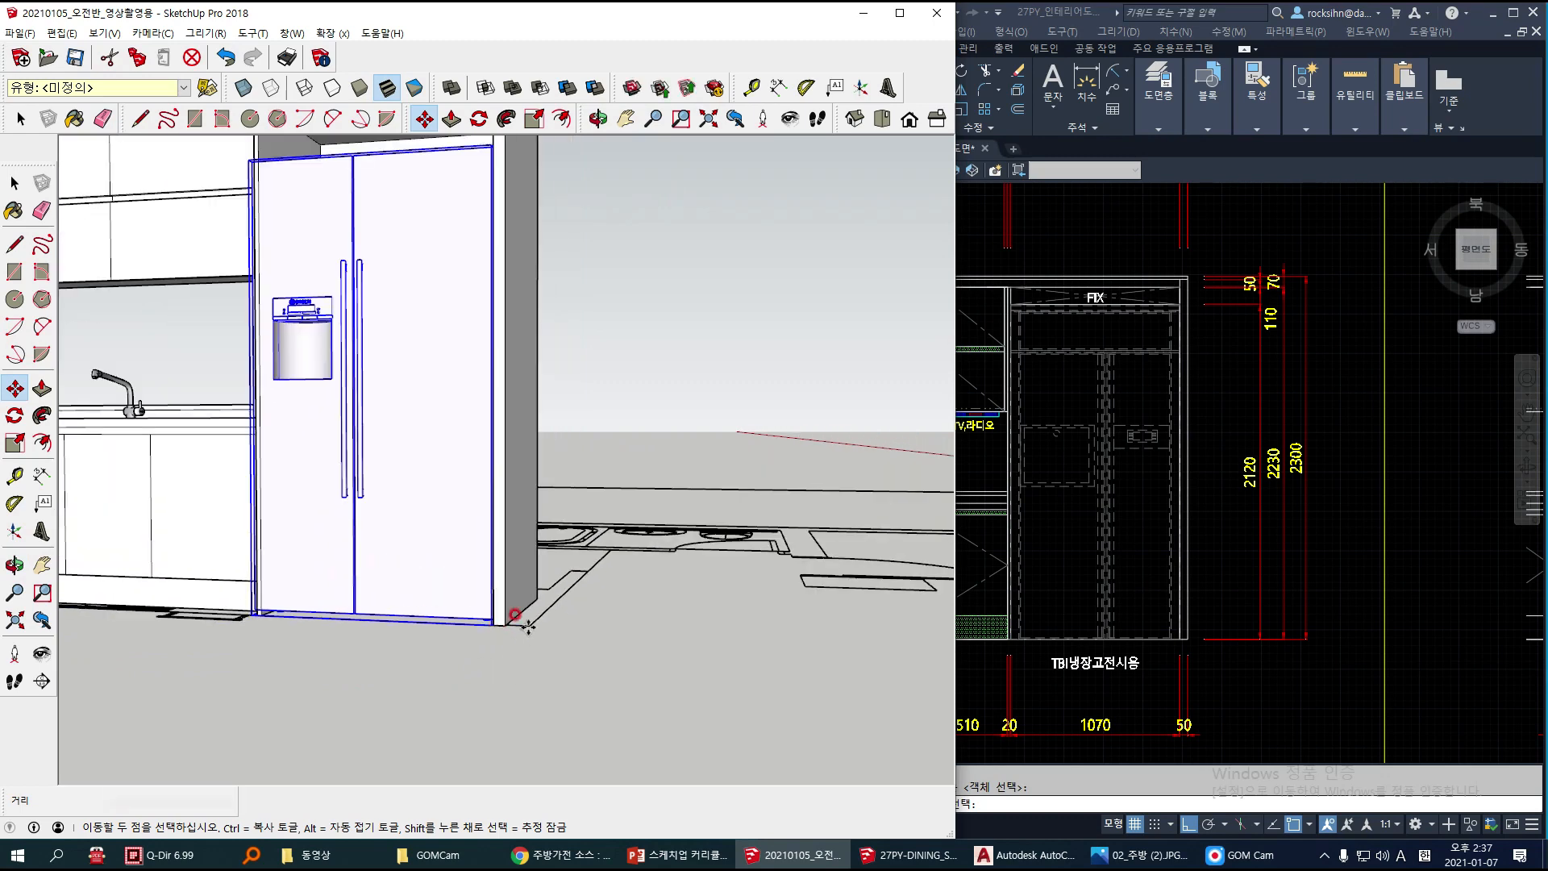
{"action": "middle_click_drag", "start_coordinate": [487, 640], "coordinate": [513, 676]}
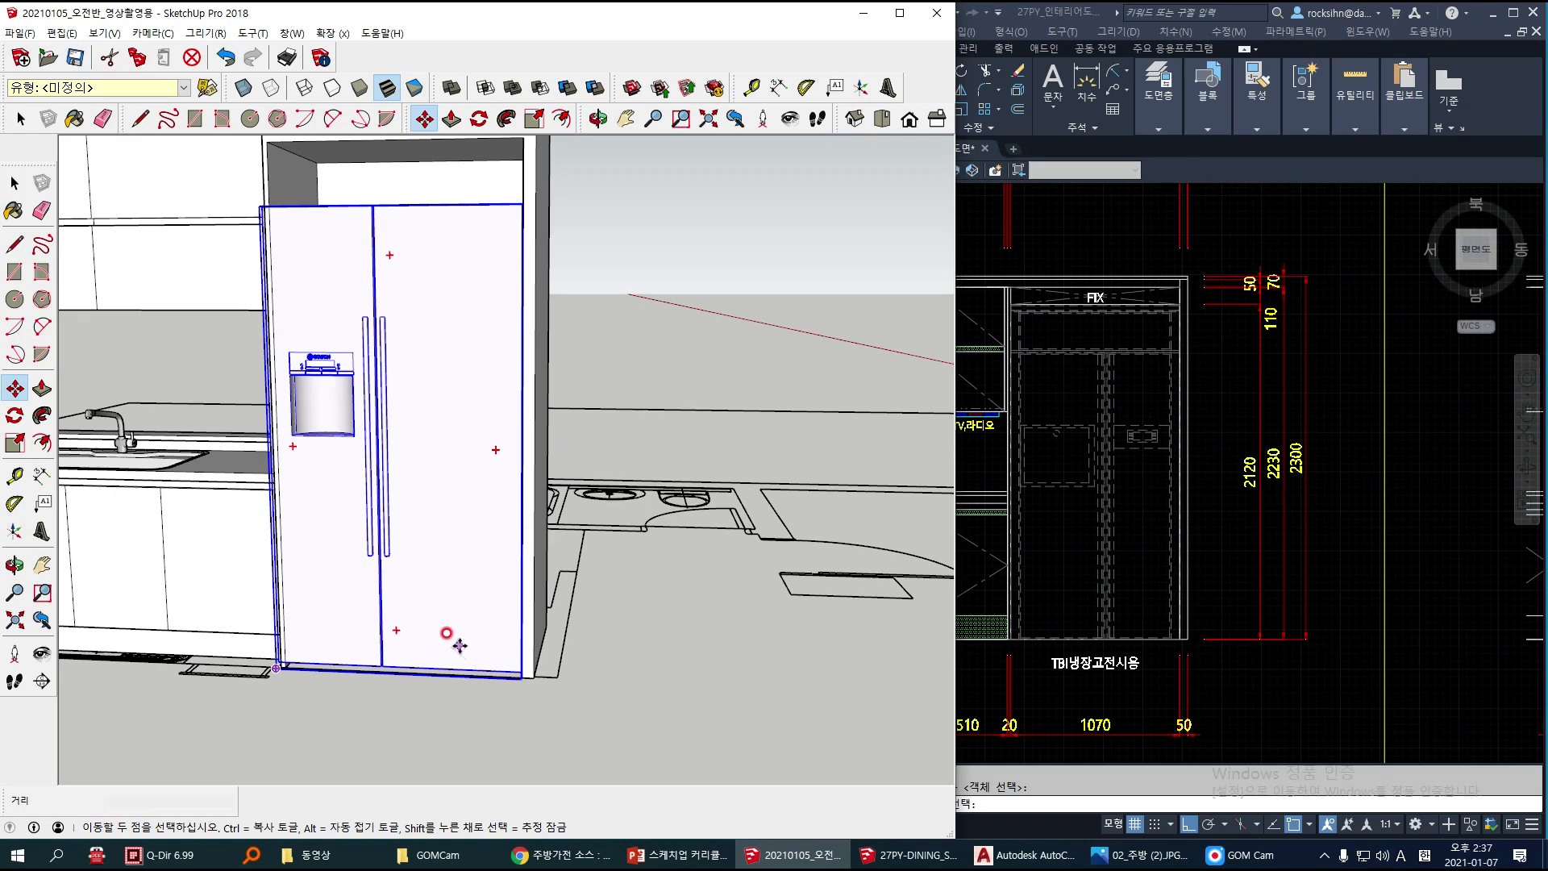
{"action": "mouse_move", "coordinate": [391, 456]}
{"action": "middle_mouse_down"}
{"action": "mouse_move", "coordinate": [425, 460]}
{"action": "mouse_move", "coordinate": [360, 349]}
{"action": "mouse_move", "coordinate": [326, 329]}
{"action": "middle_mouse_up"}
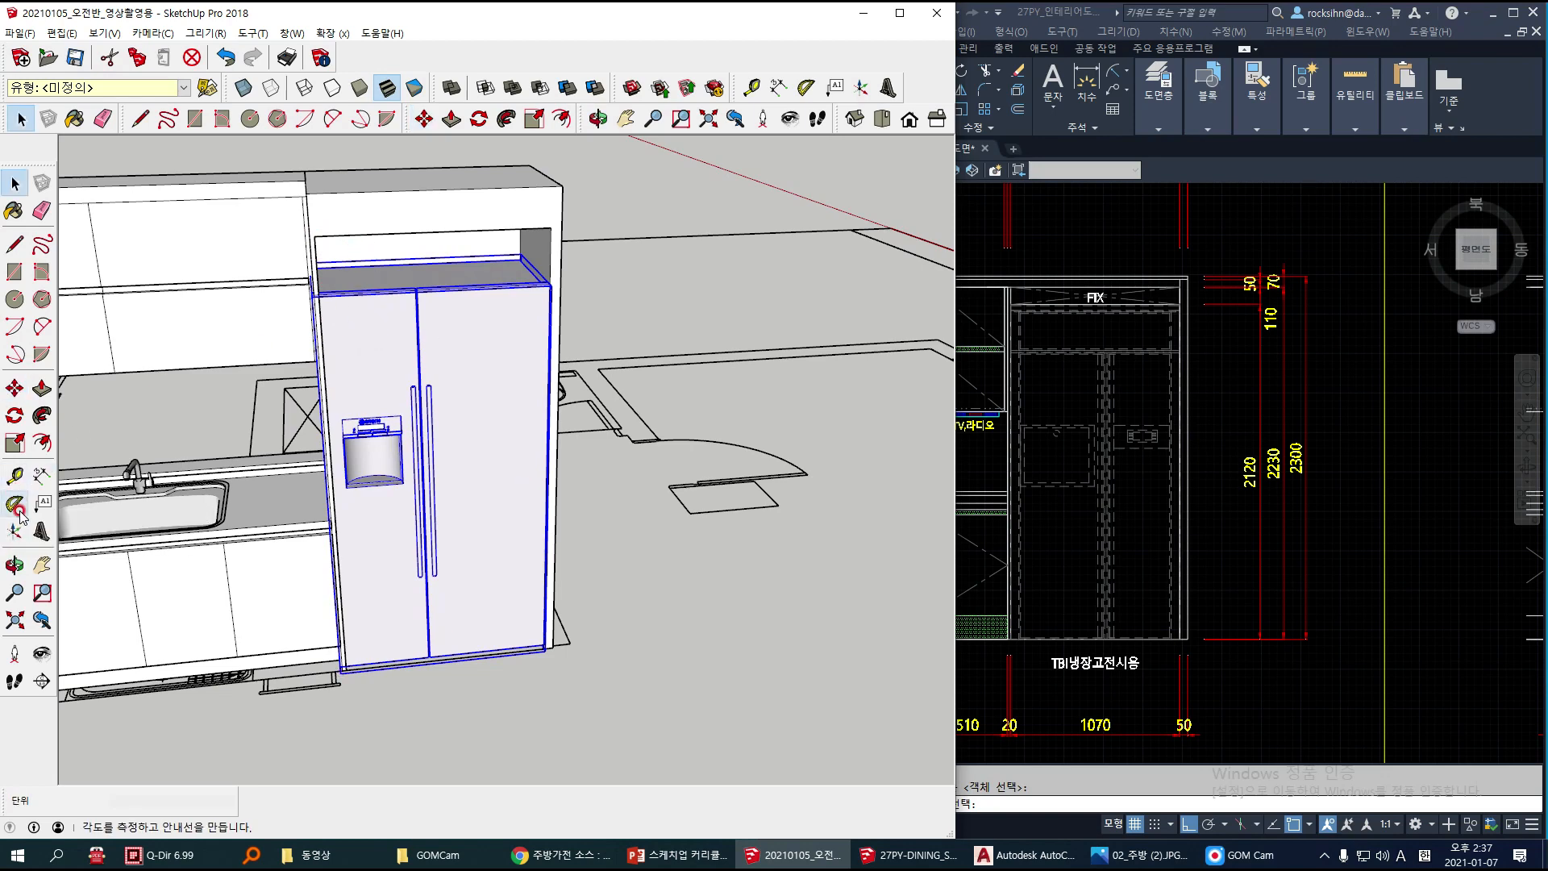
Step: Scale the refrigerator's width along the red axis to about 0.97 so its side meets the opening's sink-side edge
{"action": "left_click", "coordinate": [15, 443]}
{"action": "middle_click_drag", "start_coordinate": [249, 432], "coordinate": [313, 488]}
{"action": "left_click_drag", "start_coordinate": [313, 488], "coordinate": [347, 273]}
{"action": "middle_click_drag", "start_coordinate": [342, 266], "coordinate": [214, 249]}
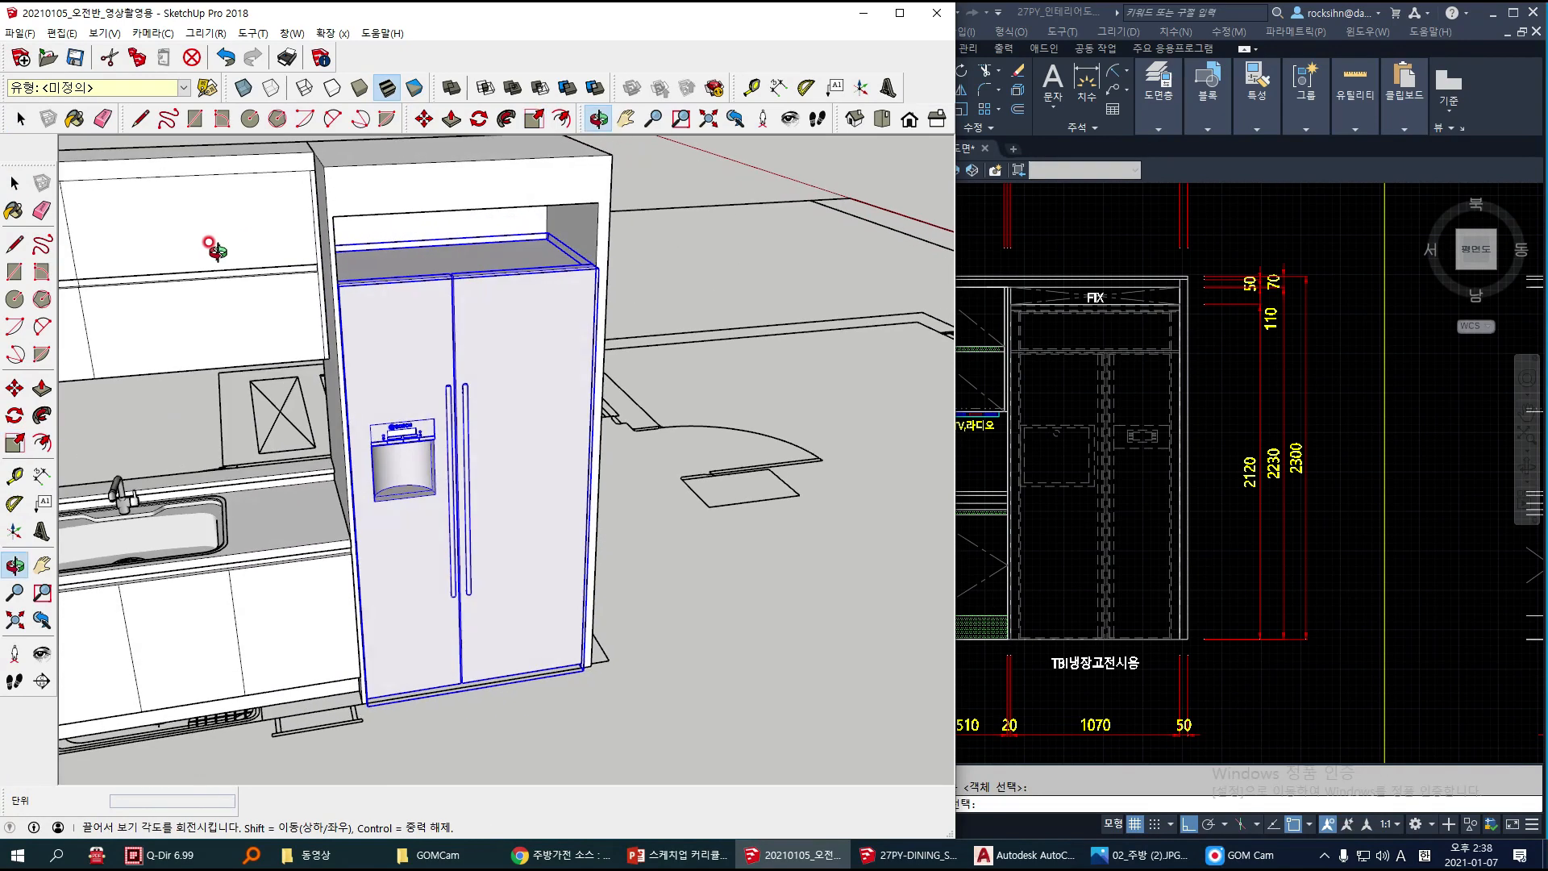
{"action": "scroll", "coordinate": [330, 217], "scroll_direction": "up", "scroll_amount": 4}
{"action": "key", "text": "Escape"}
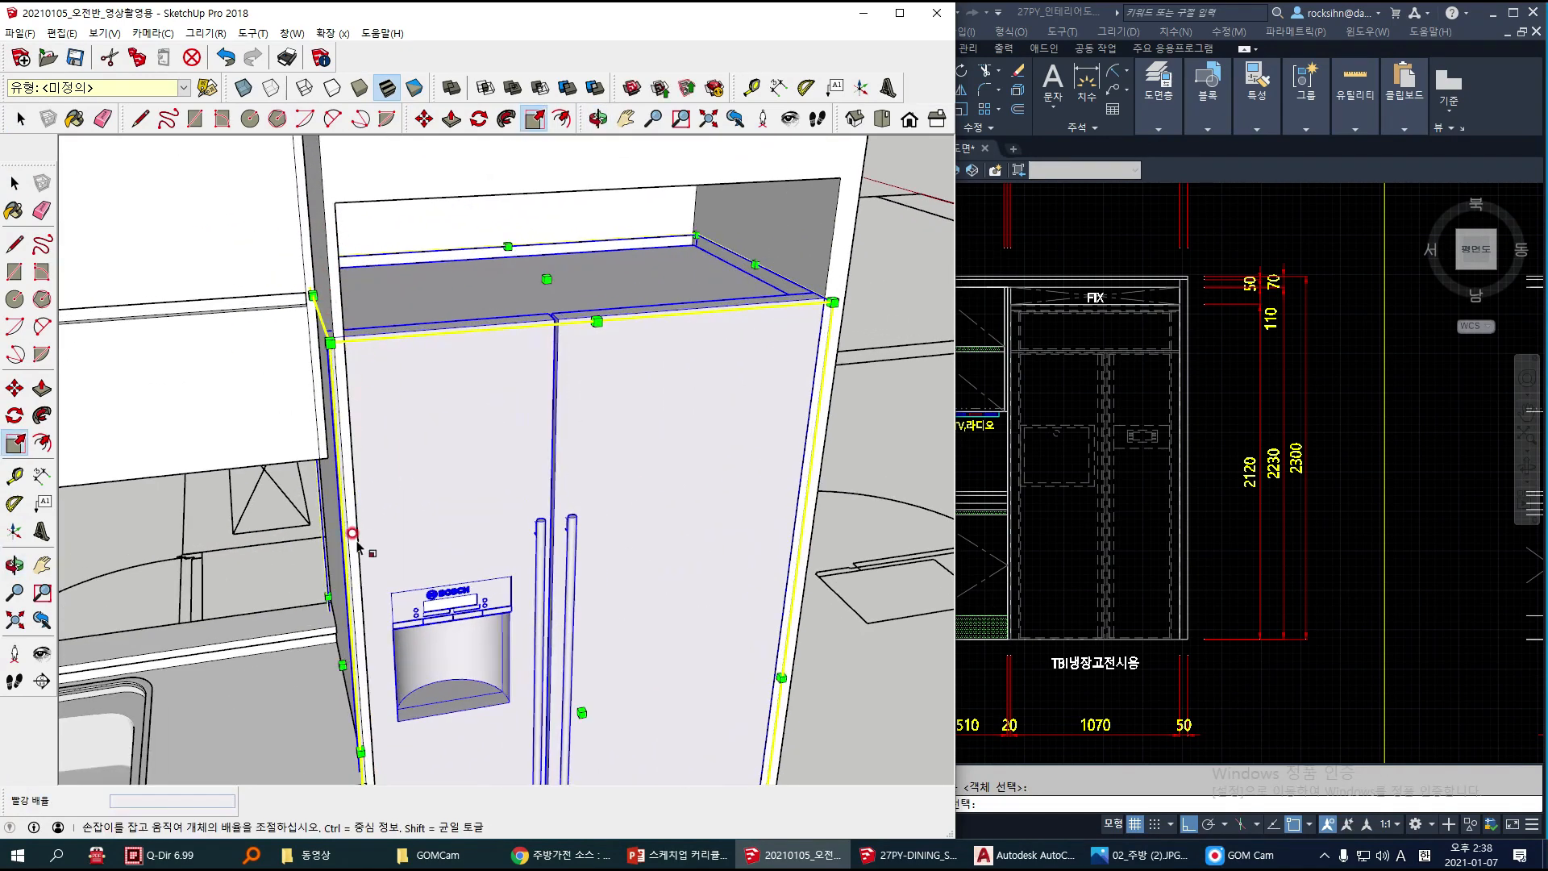
{"action": "middle_click_drag", "start_coordinate": [353, 529], "coordinate": [412, 564]}
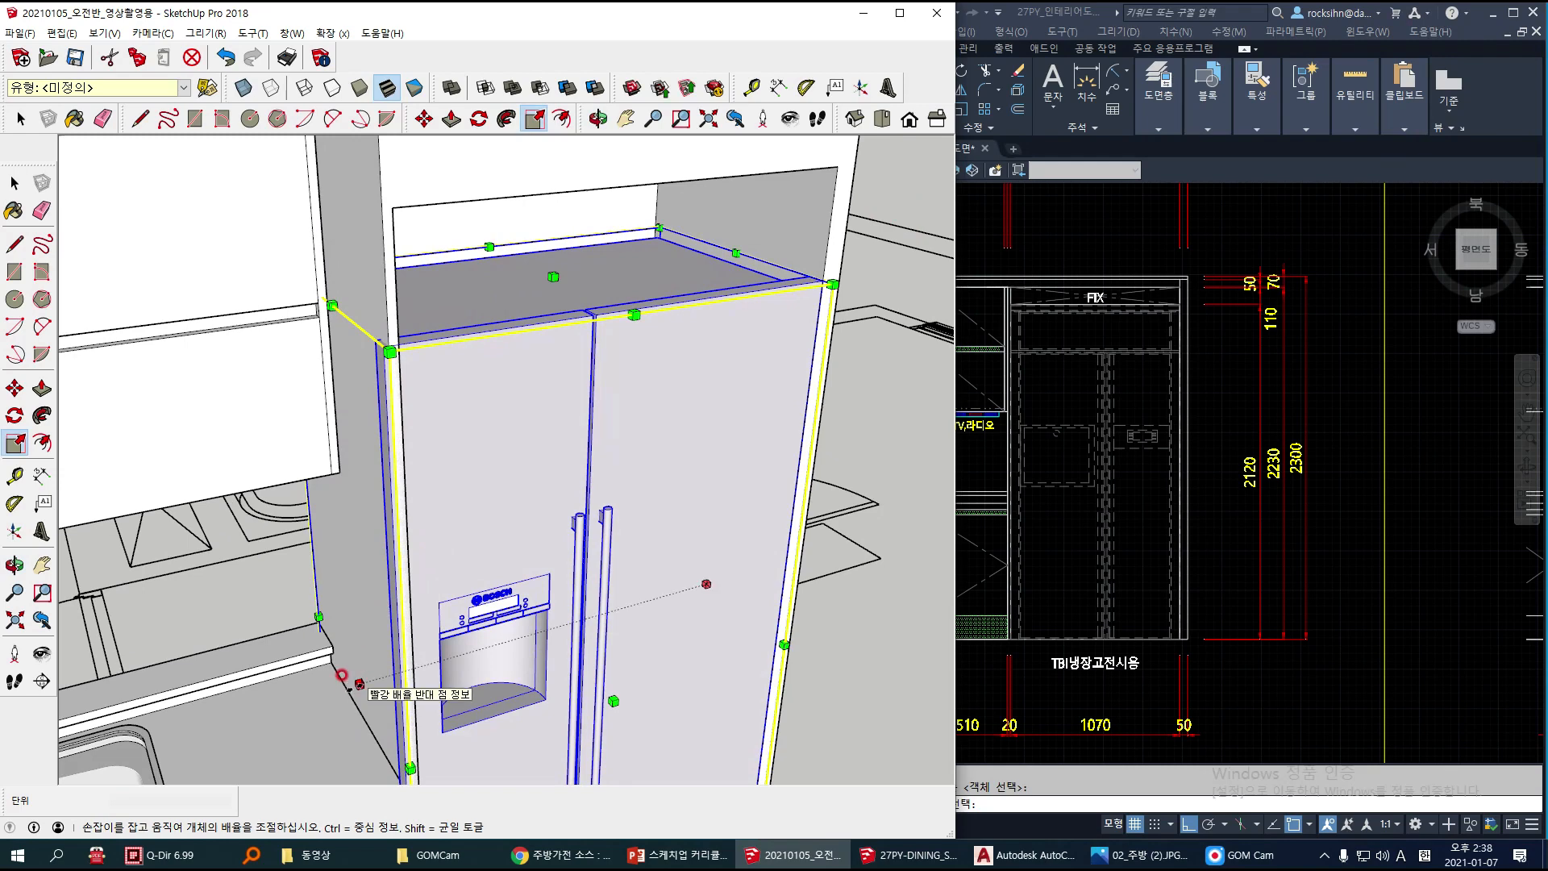
{"action": "left_click", "coordinate": [358, 683]}
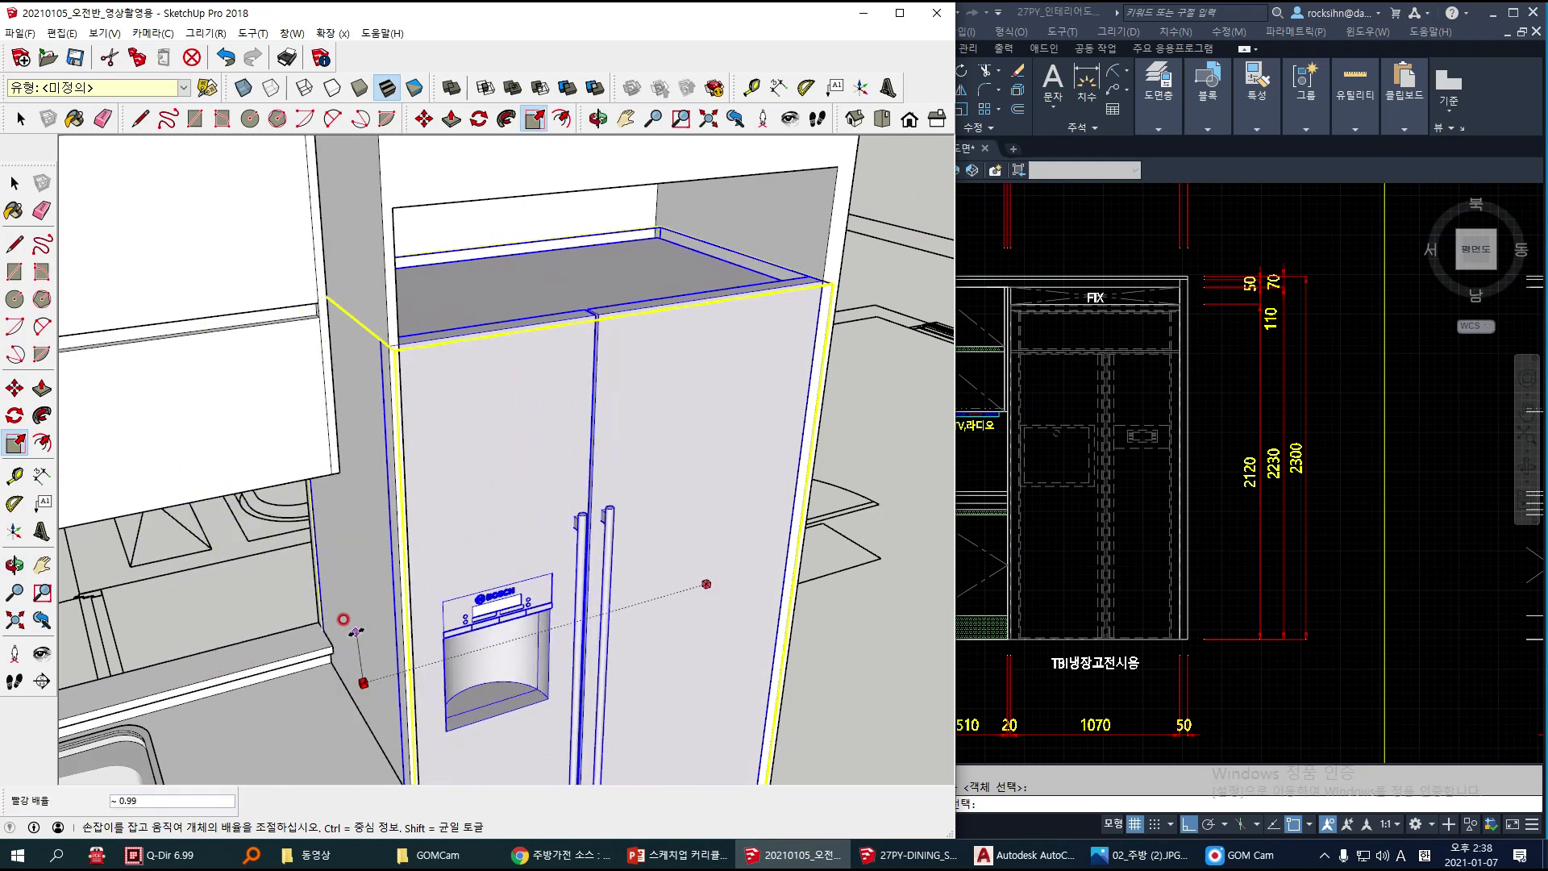
{"action": "scroll", "coordinate": [363, 616], "scroll_direction": "down", "scroll_amount": 2}
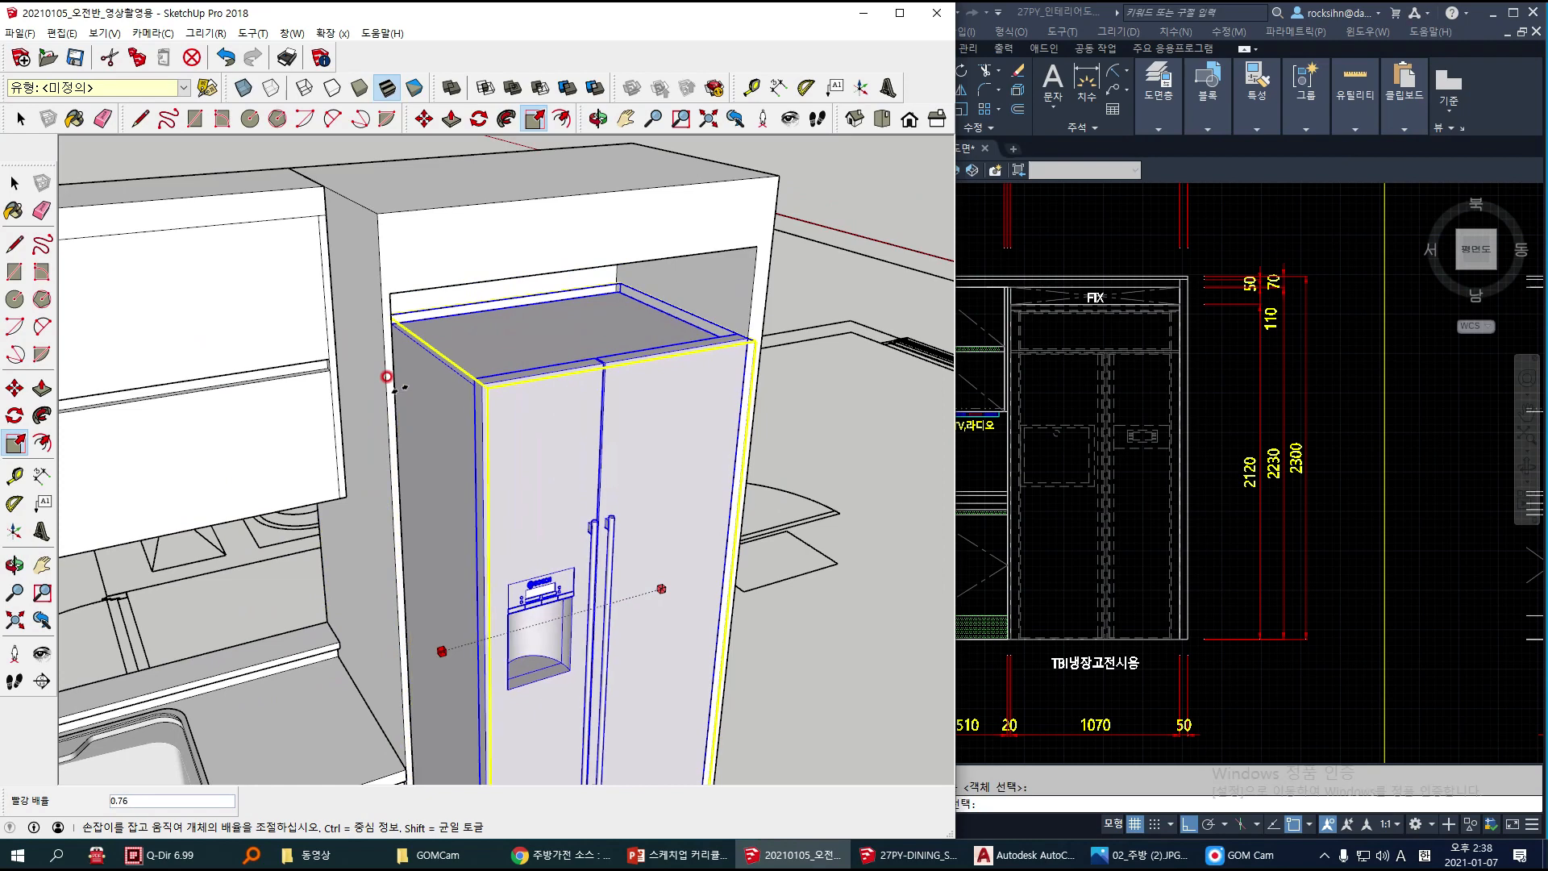
{"action": "scroll", "coordinate": [393, 380], "scroll_direction": "up", "scroll_amount": 2}
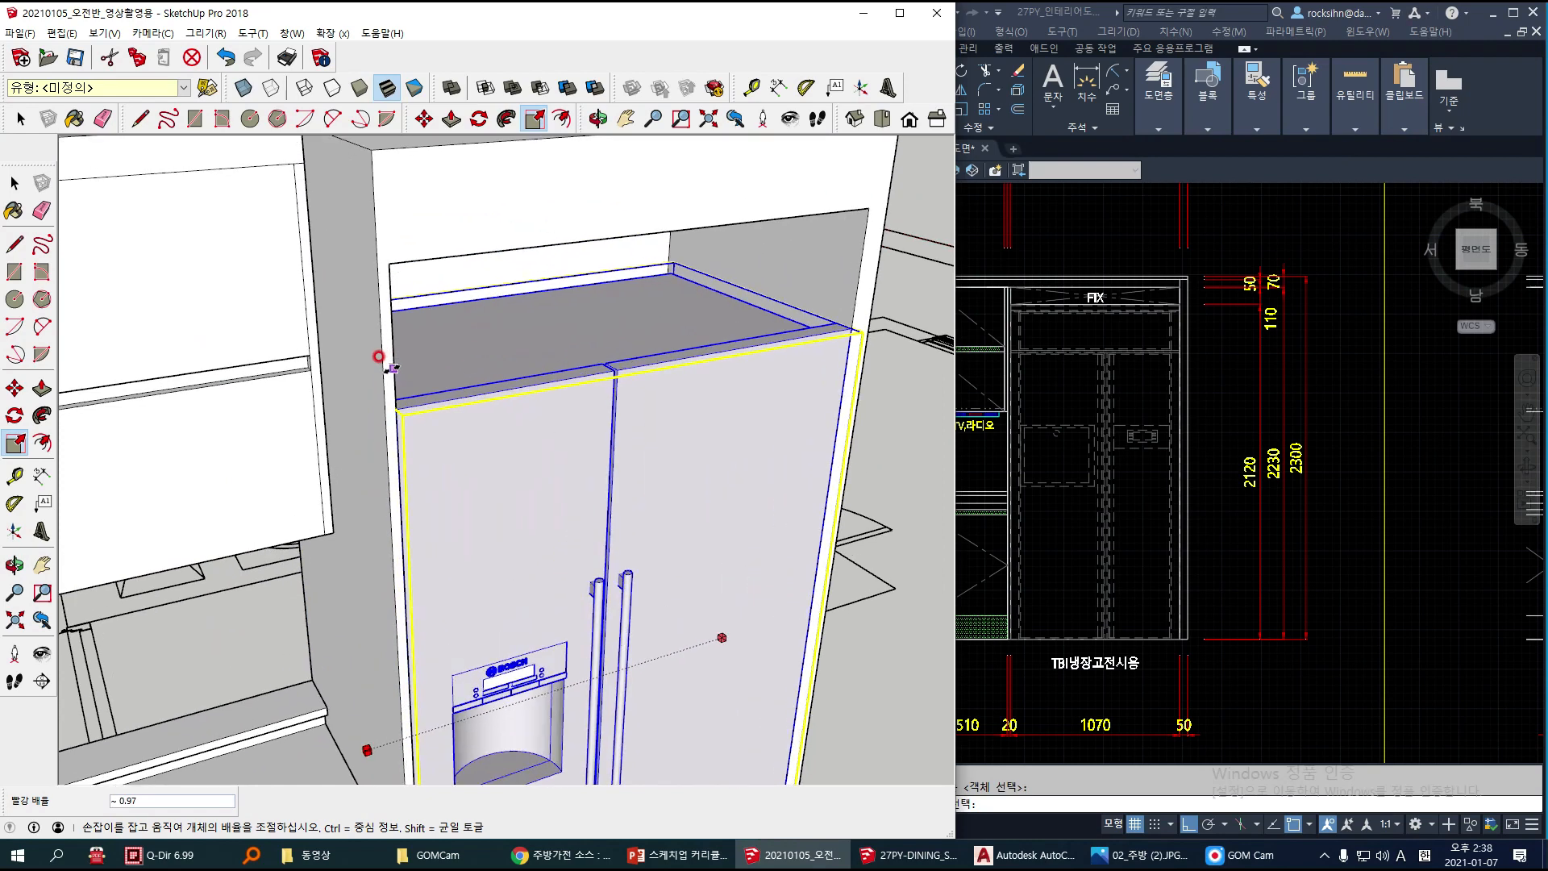
{"action": "left_click", "coordinate": [394, 366]}
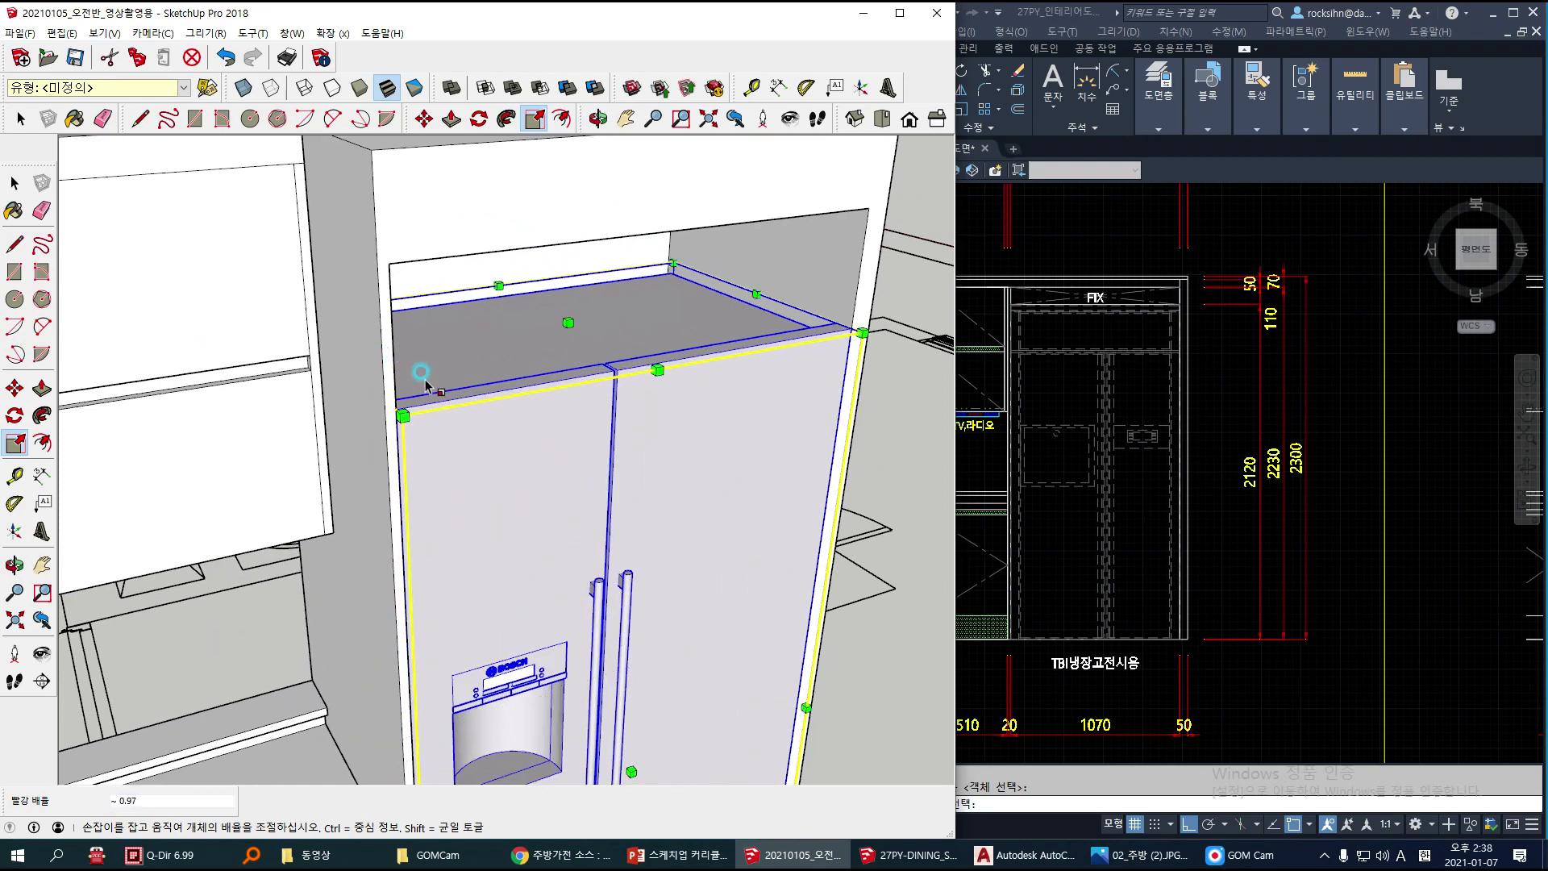
{"action": "scroll", "coordinate": [530, 524], "scroll_direction": "down", "scroll_amount": 1}
{"action": "middle_click_drag", "start_coordinate": [530, 524], "coordinate": [341, 436]}
{"action": "key", "text": "space"}
{"action": "scroll", "coordinate": [618, 428], "scroll_direction": "down", "scroll_amount": 4}
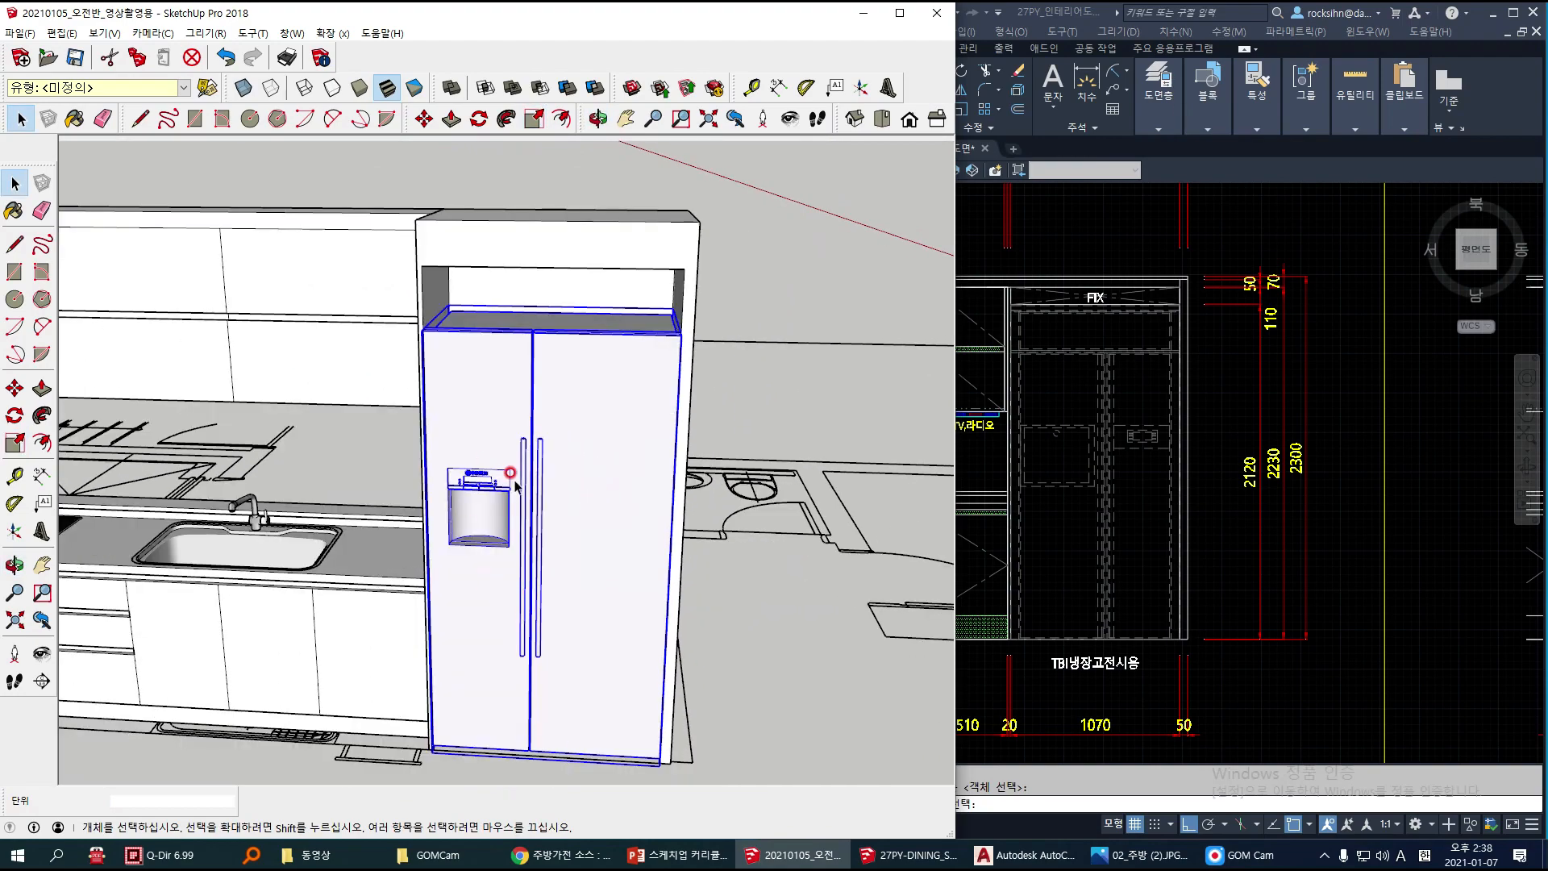
{"action": "mouse_move", "coordinate": [515, 482]}
{"action": "middle_mouse_down"}
{"action": "mouse_move", "coordinate": [519, 442]}
{"action": "mouse_move", "coordinate": [435, 459]}
{"action": "mouse_move", "coordinate": [466, 431]}
{"action": "middle_mouse_up"}
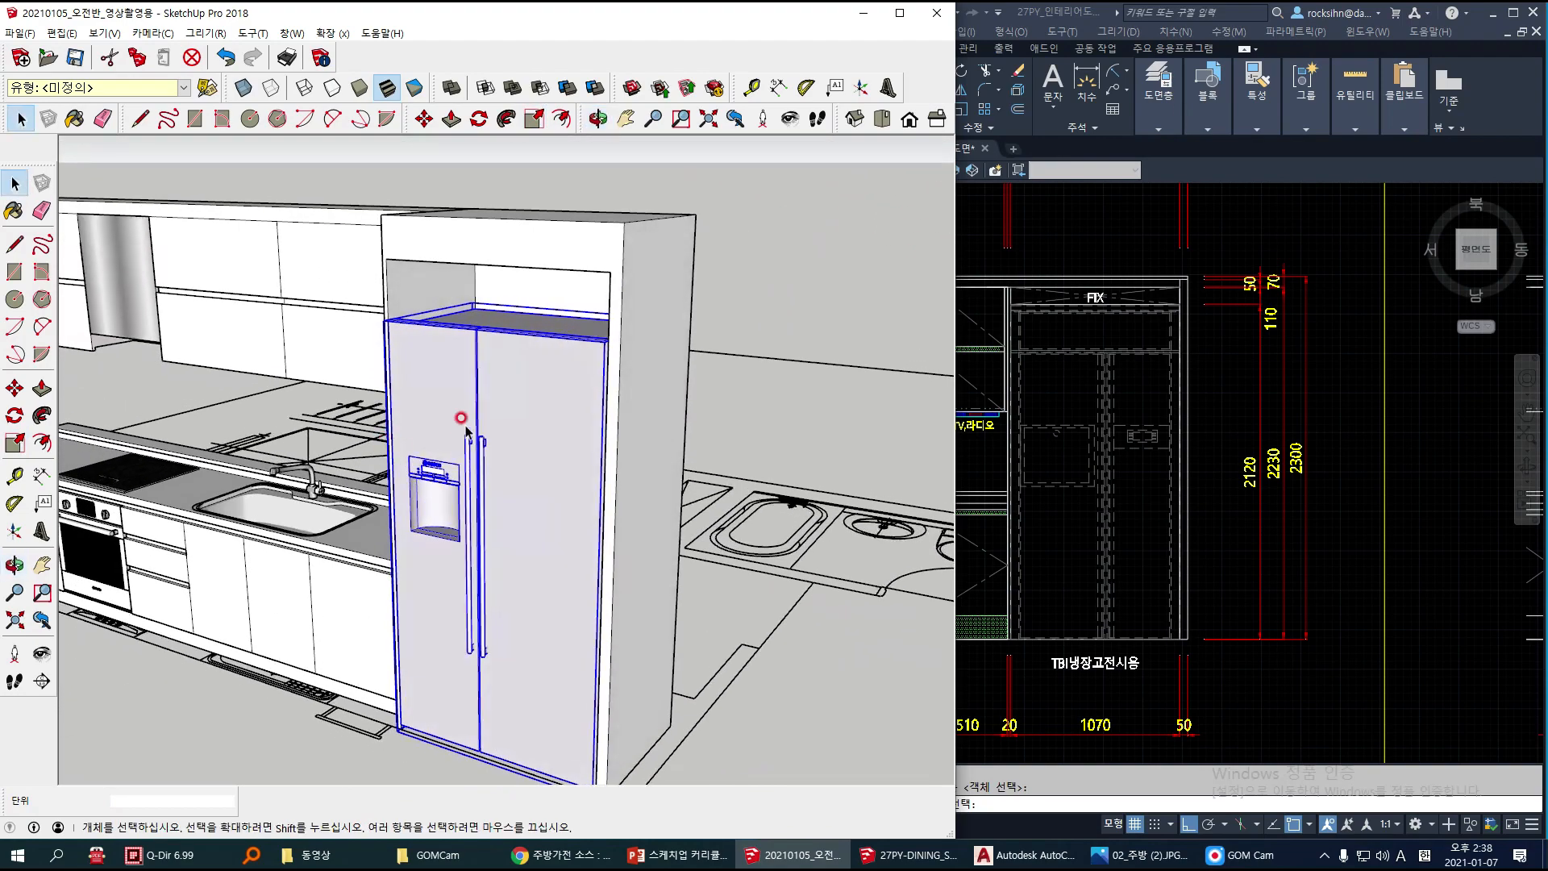
{"action": "middle_click_drag", "start_coordinate": [436, 570], "coordinate": [509, 328]}
{"action": "mouse_move", "coordinate": [487, 254]}
{"action": "middle_mouse_down"}
{"action": "mouse_move", "coordinate": [601, 276]}
{"action": "mouse_move", "coordinate": [601, 259]}
{"action": "mouse_move", "coordinate": [587, 366]}
{"action": "mouse_move", "coordinate": [532, 378]}
{"action": "mouse_move", "coordinate": [500, 300]}
{"action": "mouse_move", "coordinate": [473, 292]}
{"action": "middle_mouse_up"}
Step: Measure the vertical gap between the refrigerator's top corner and the upper edge of the cabinet opening
{"action": "key", "text": "p"}
{"action": "scroll", "coordinate": [473, 293], "scroll_direction": "up", "scroll_amount": 4}
{"action": "key", "text": "space"}
{"action": "left_click", "coordinate": [458, 316]}
{"action": "mouse_move", "coordinate": [476, 326]}
{"action": "middle_mouse_down"}
{"action": "mouse_move", "coordinate": [474, 374]}
{"action": "mouse_move", "coordinate": [414, 443]}
{"action": "mouse_move", "coordinate": [315, 484]}
{"action": "mouse_move", "coordinate": [266, 475]}
{"action": "middle_mouse_up"}
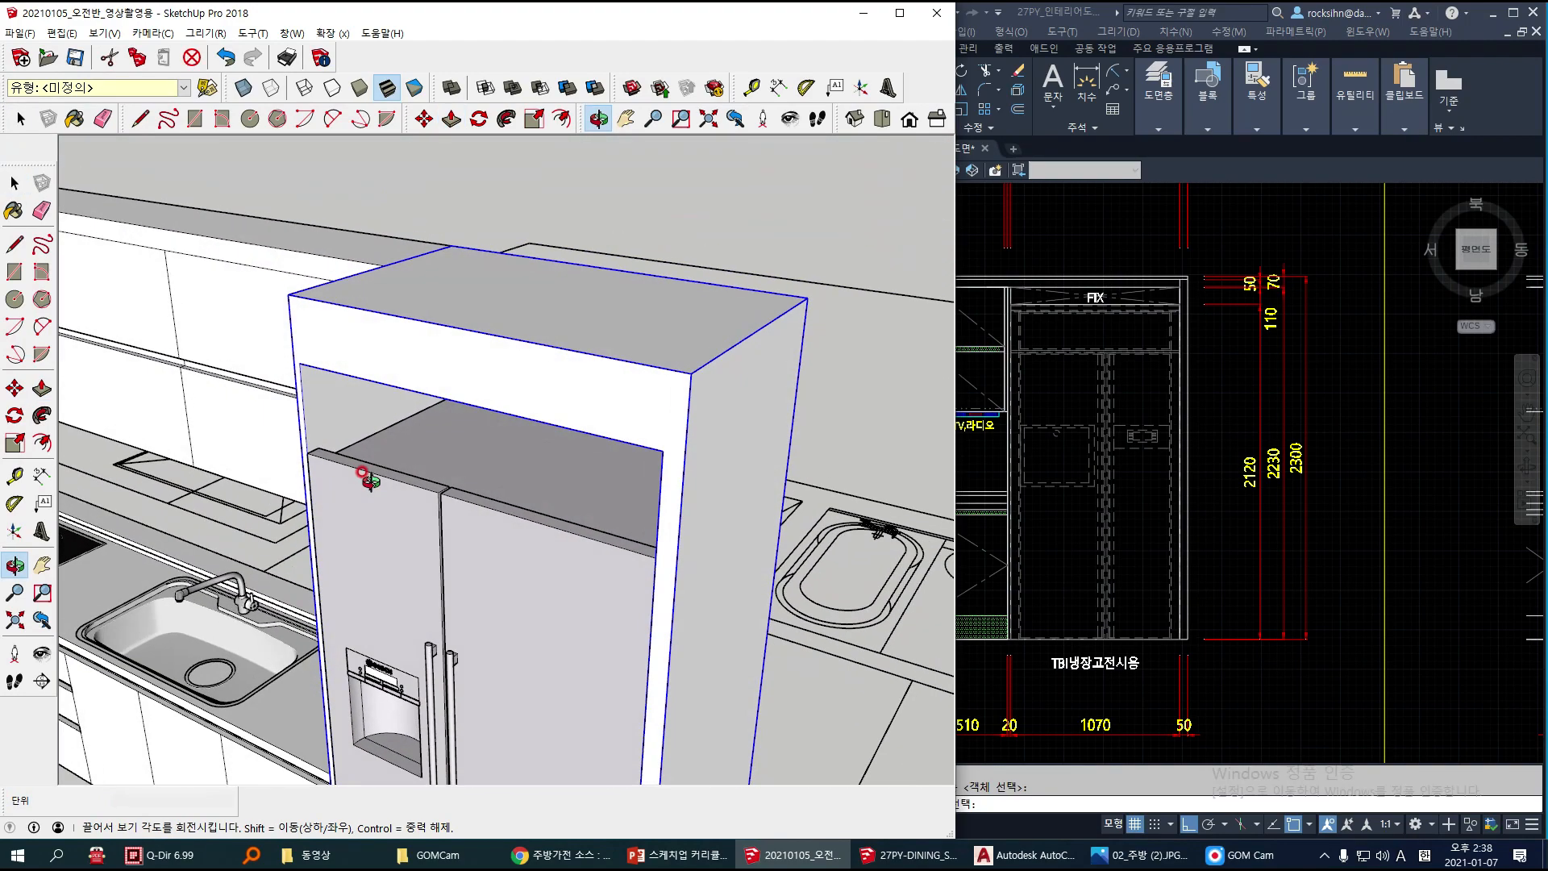
{"action": "left_click", "coordinate": [42, 476]}
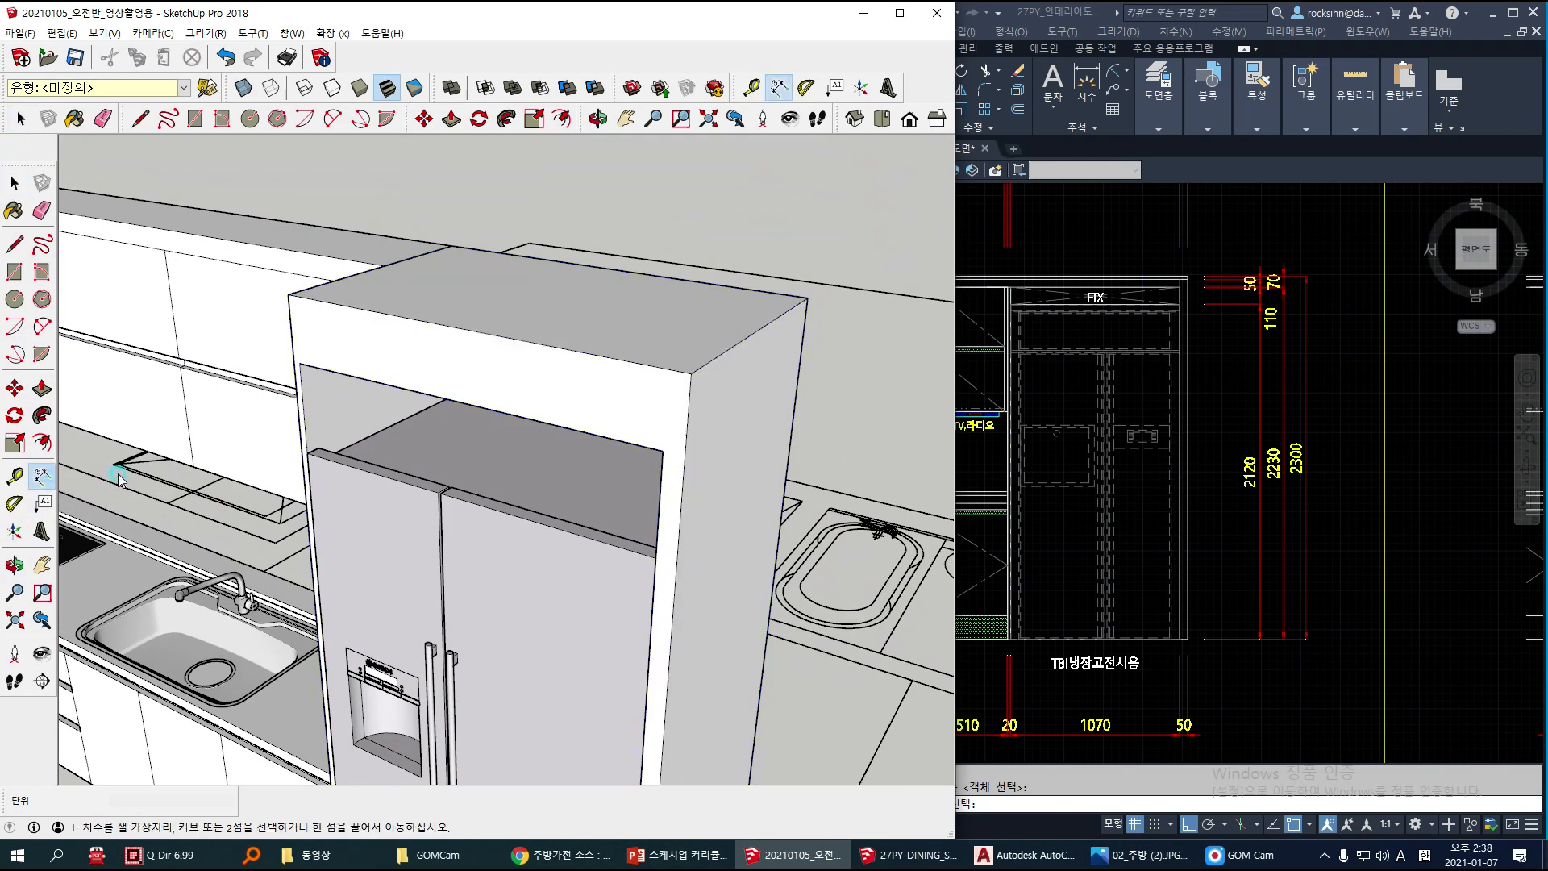
{"action": "left_click", "coordinate": [309, 455]}
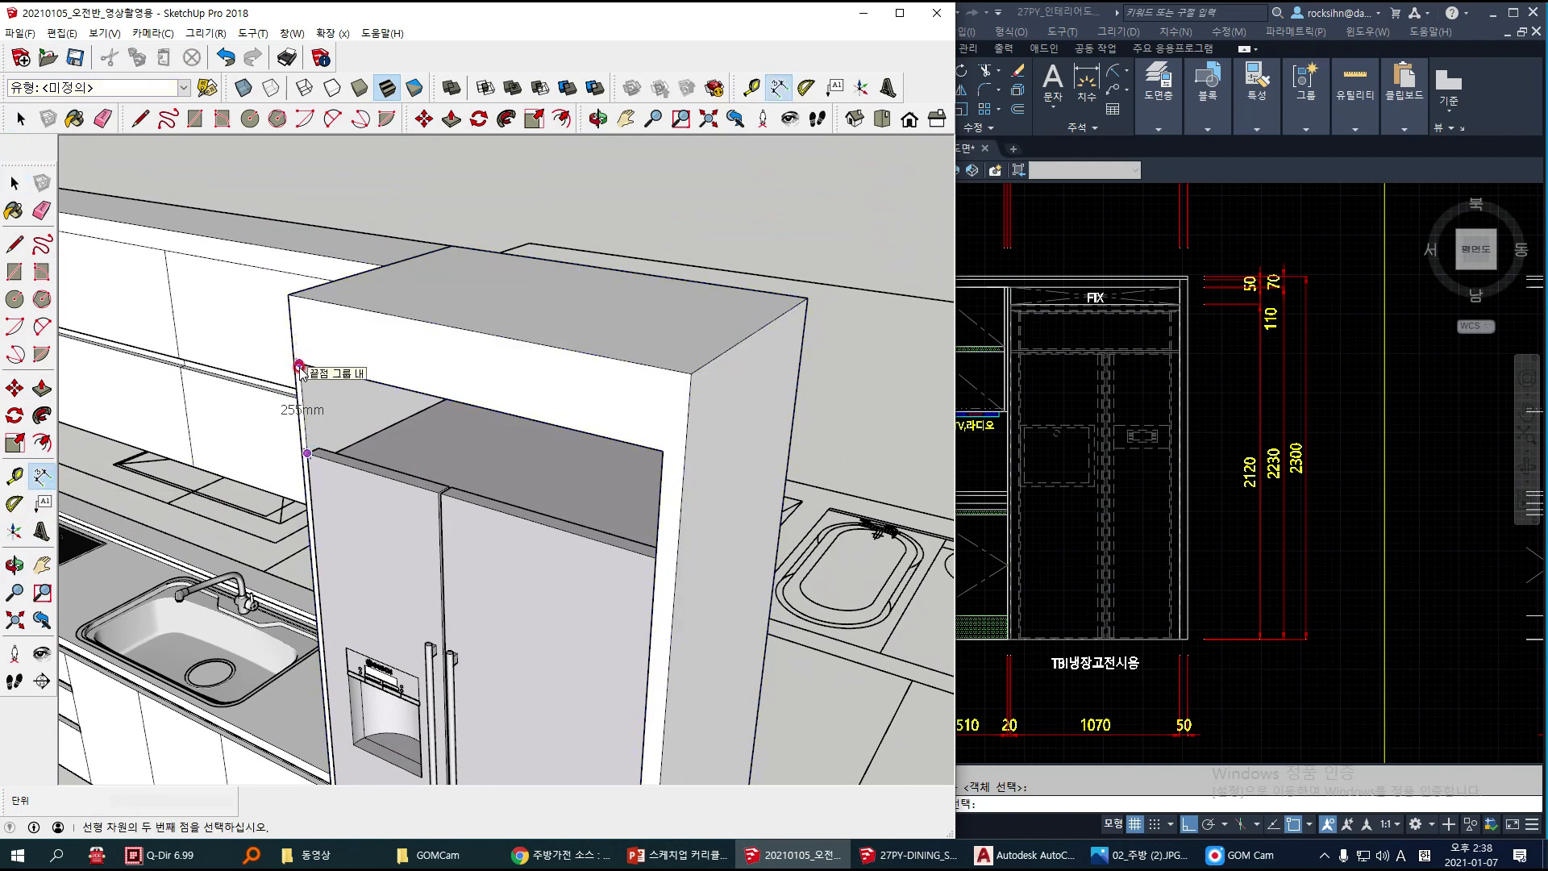
{"action": "left_click", "coordinate": [299, 369]}
Step: Inside the cabinet group, Push/Pull the opening's underside down about 255 mm to the refrigerator's top edge
{"action": "middle_click_drag", "start_coordinate": [422, 408], "coordinate": [520, 321]}
{"action": "key", "text": "space"}
{"action": "left_click", "coordinate": [537, 238]}
{"action": "double_click", "coordinate": [541, 245]}
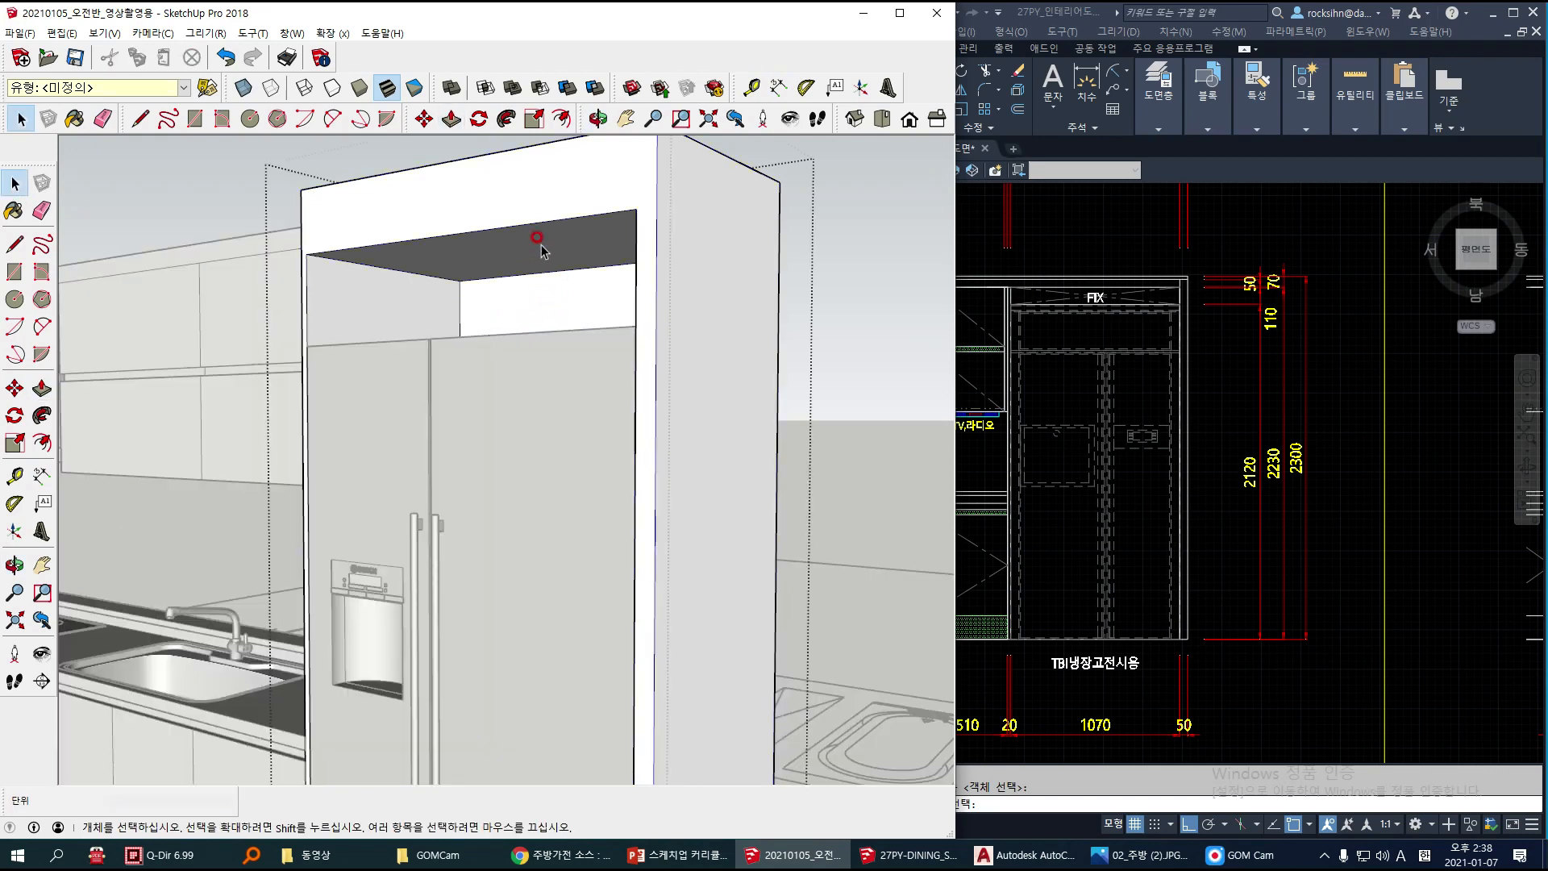
{"action": "key", "text": "p"}
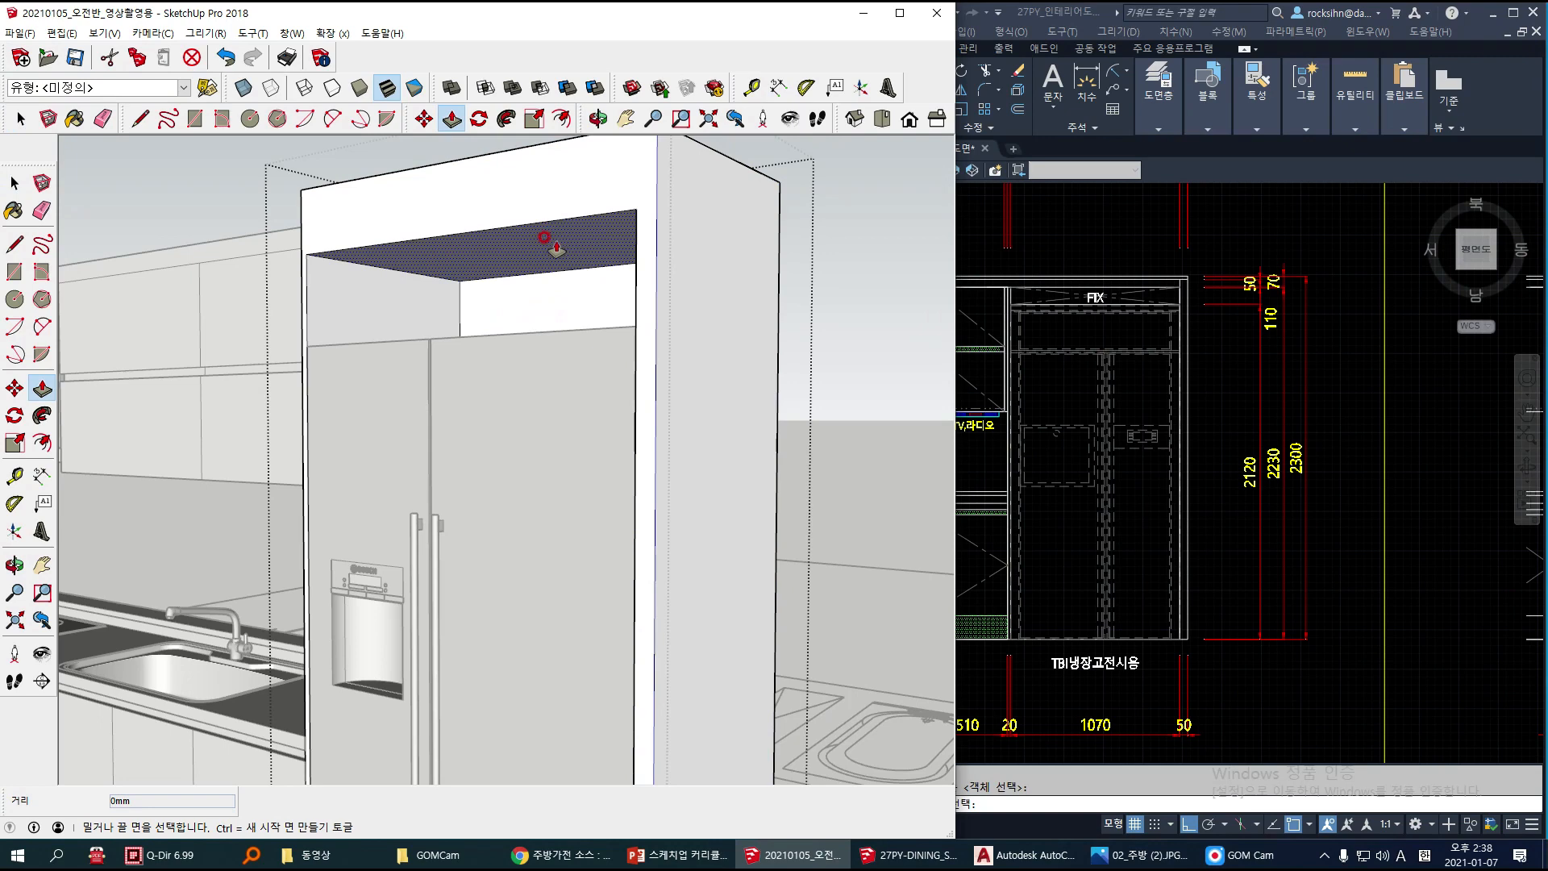
{"action": "left_click", "coordinate": [365, 252]}
{"action": "middle_click_drag", "start_coordinate": [364, 298], "coordinate": [335, 460]}
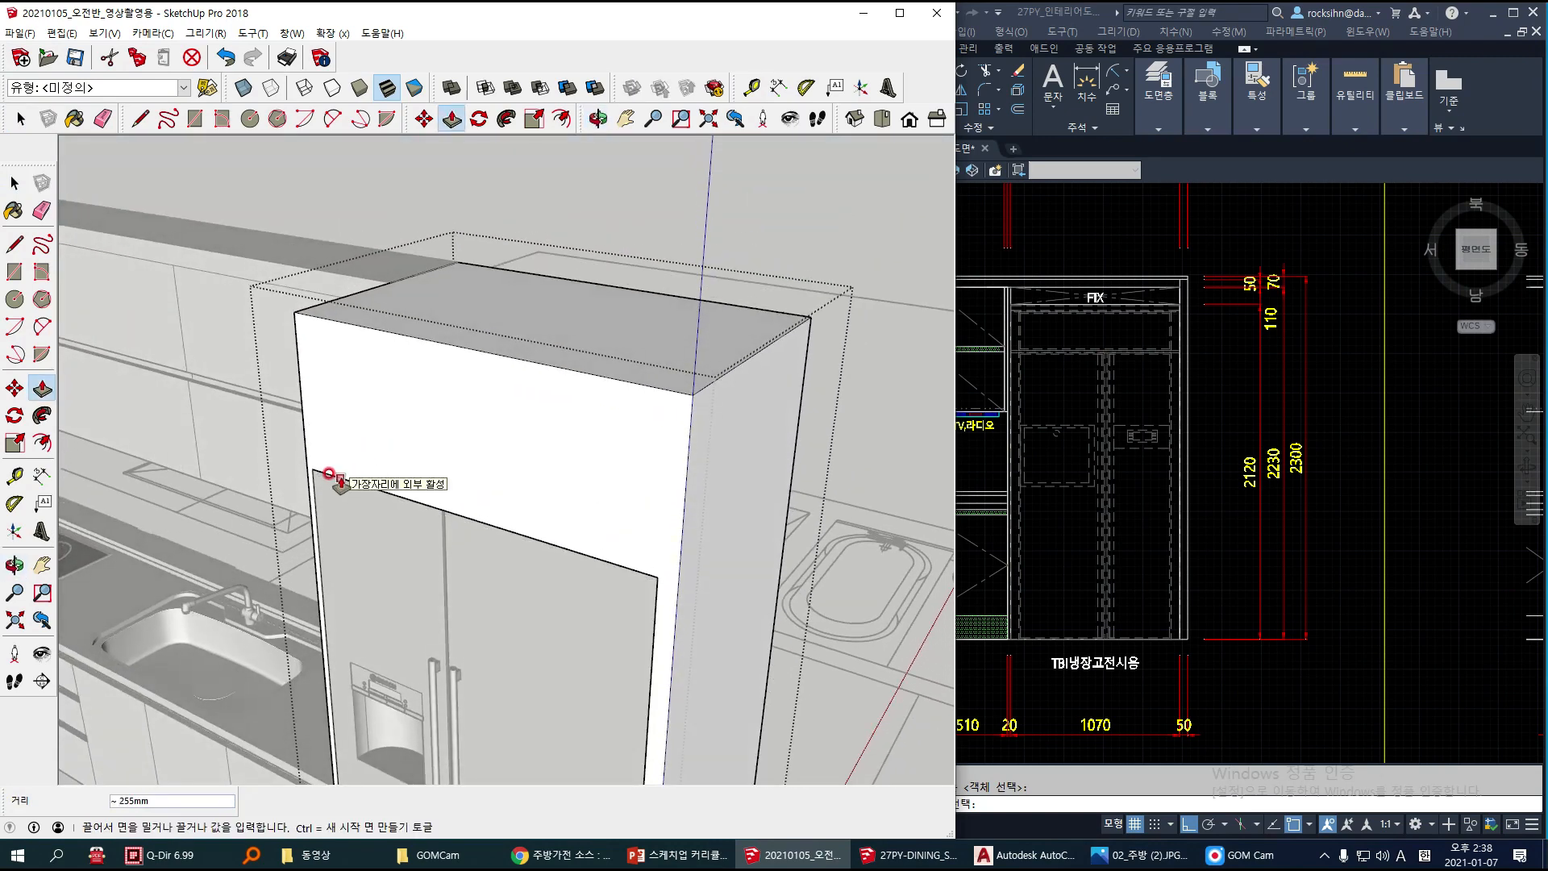
{"action": "left_click", "coordinate": [493, 519]}
{"action": "key", "text": "space"}
{"action": "middle_click_drag", "start_coordinate": [564, 593], "coordinate": [672, 553]}
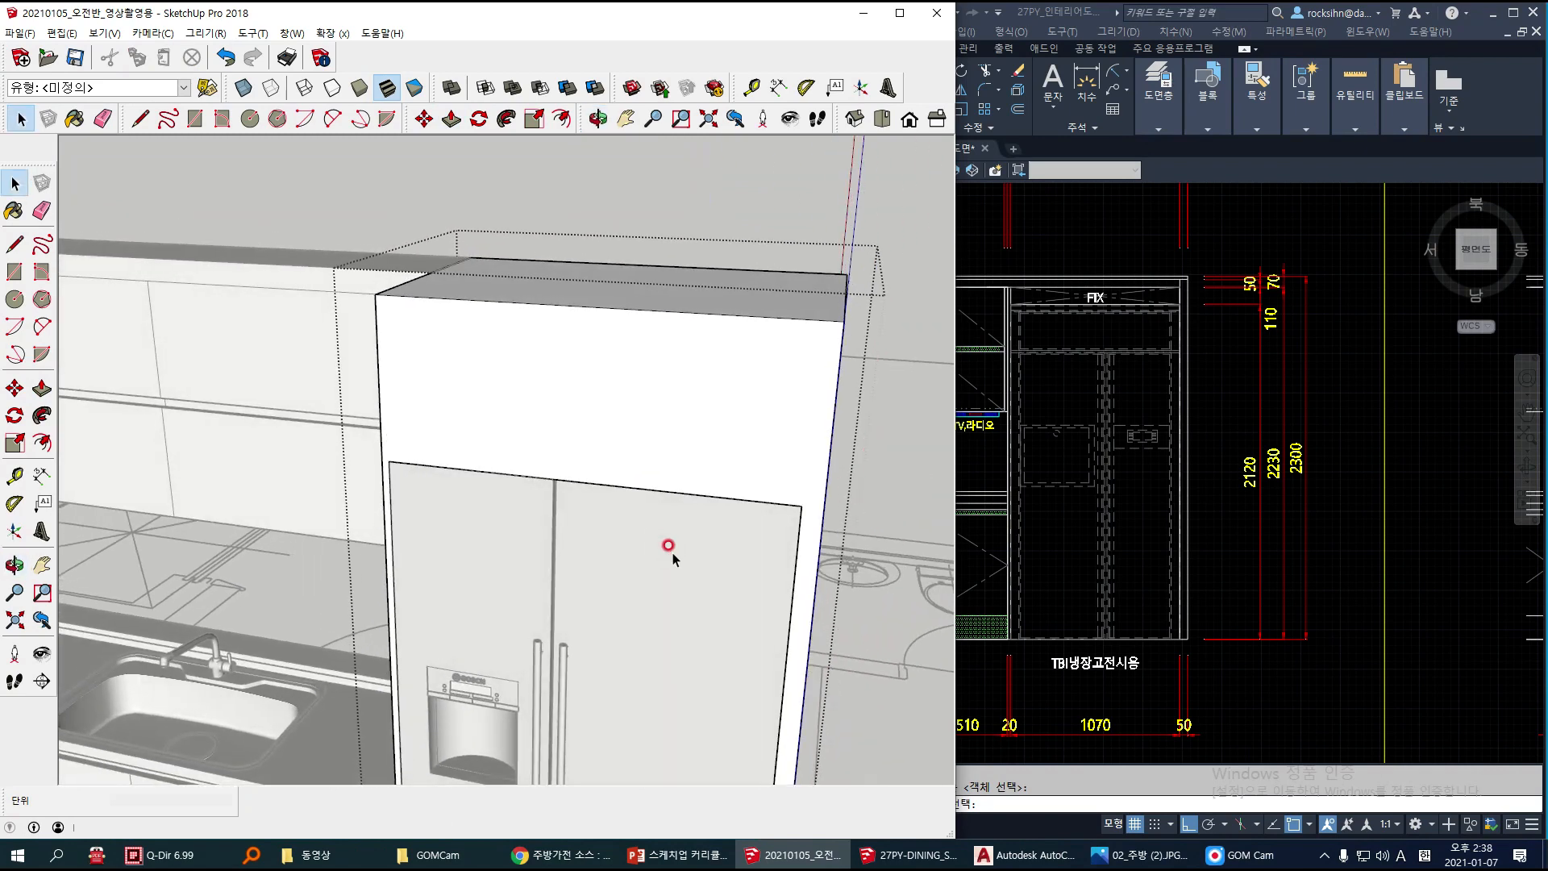
{"action": "middle_click_drag", "start_coordinate": [791, 387], "coordinate": [700, 442]}
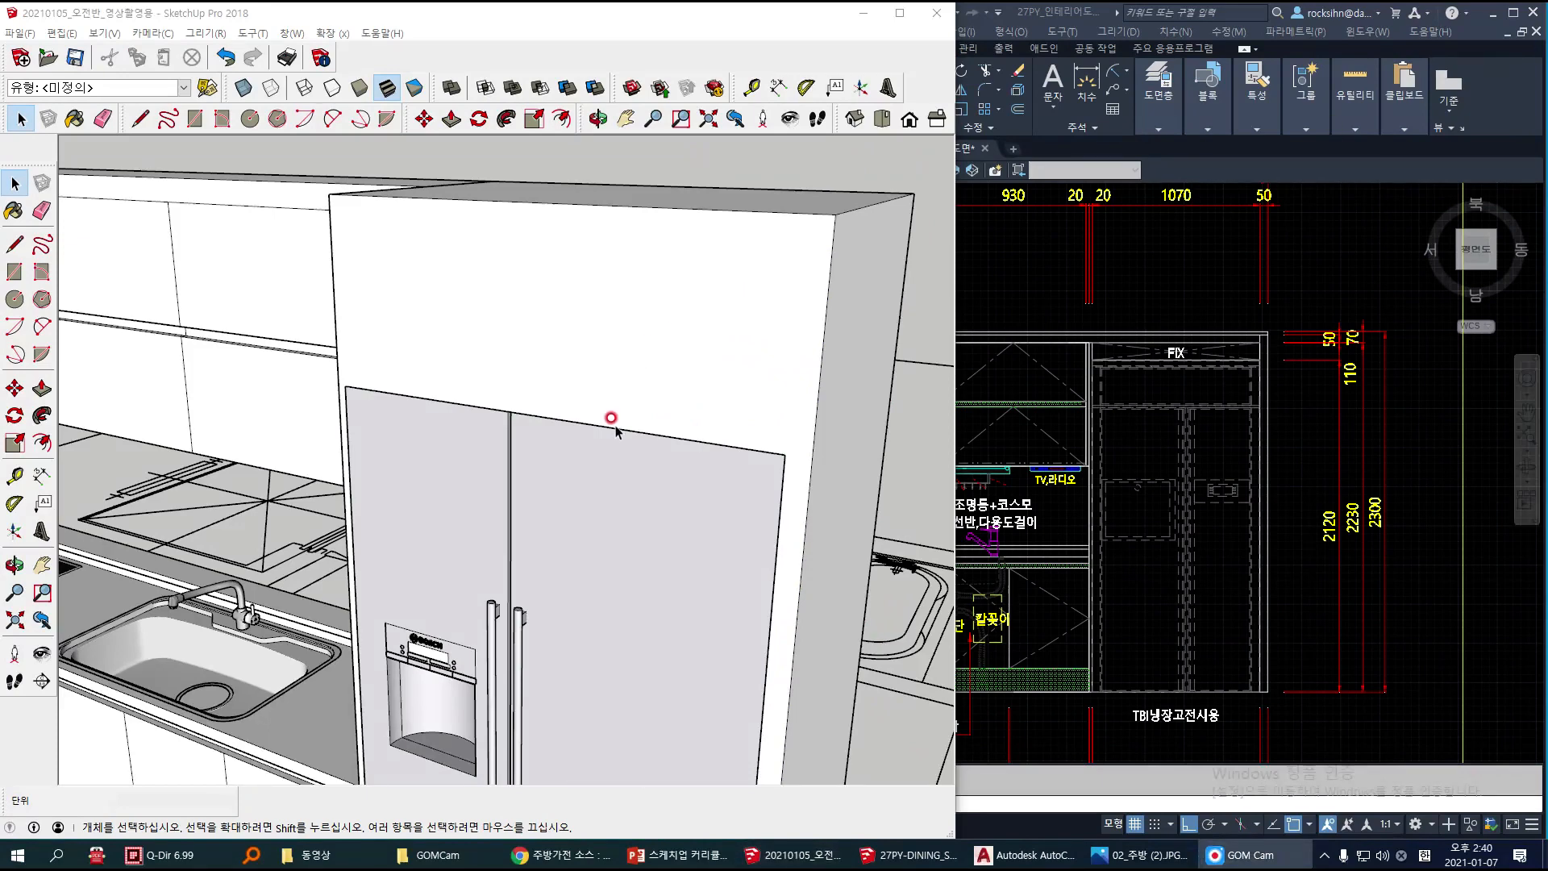
{"action": "middle_click_drag", "start_coordinate": [615, 425], "coordinate": [654, 432]}
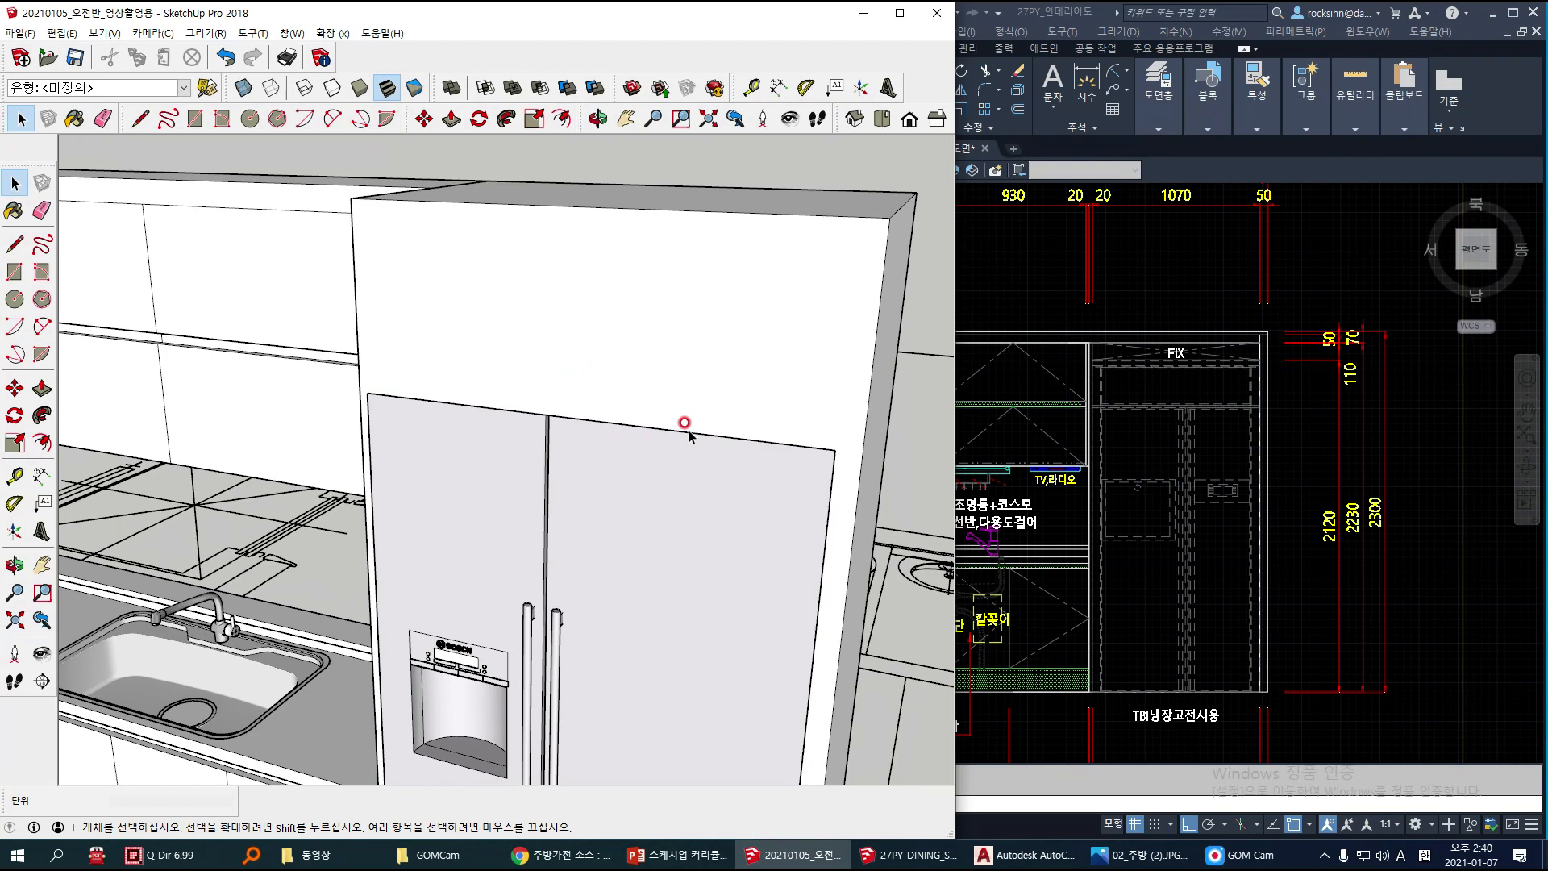
{"action": "key", "text": "l"}
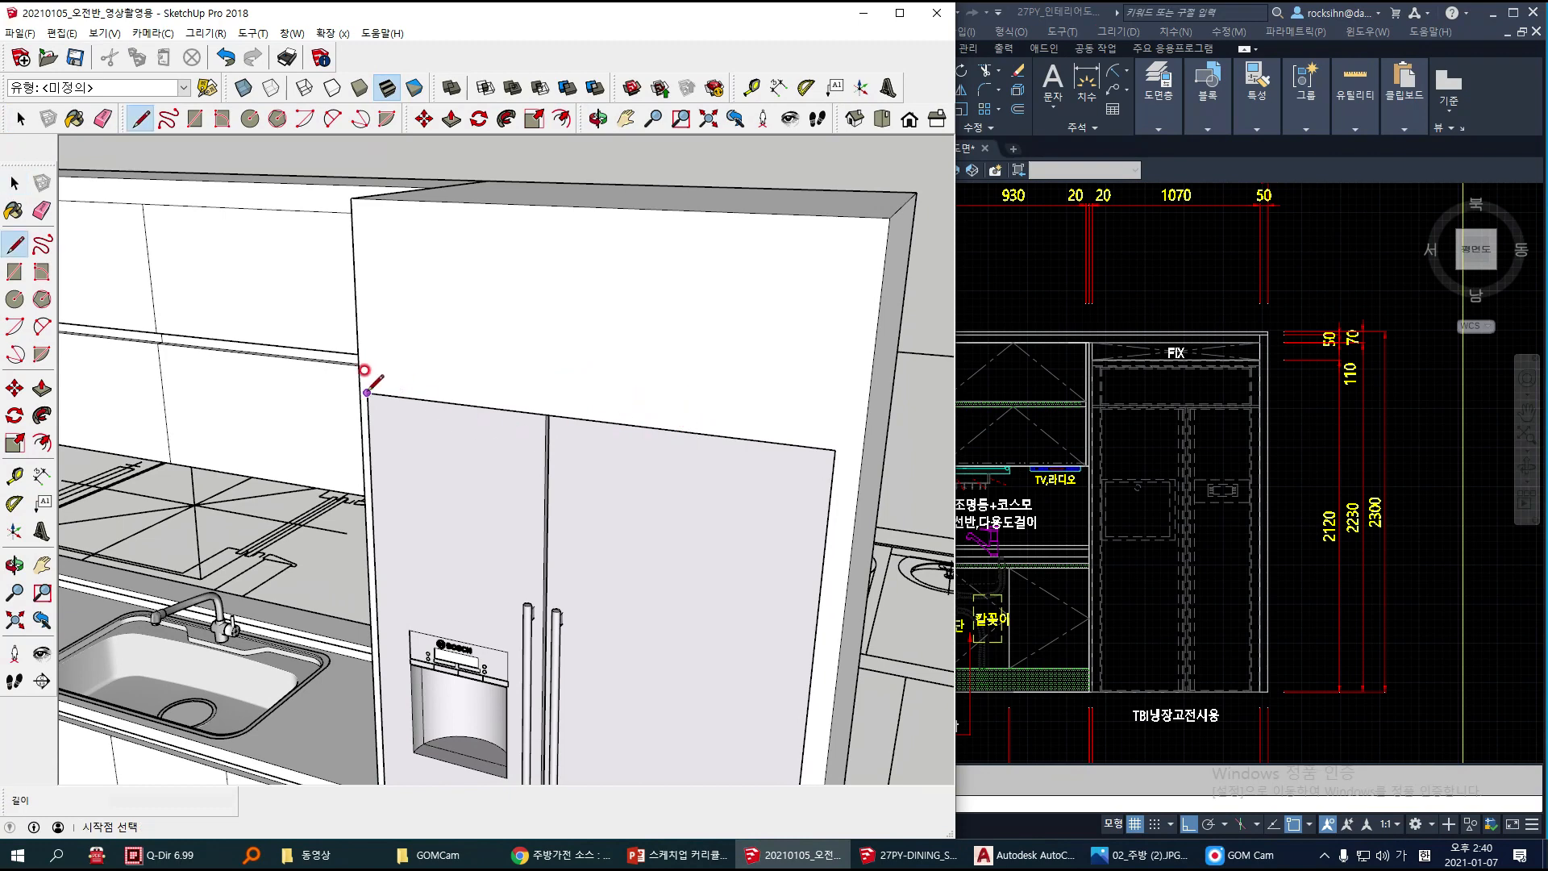
{"action": "scroll", "coordinate": [374, 386], "scroll_direction": "down", "scroll_amount": 1}
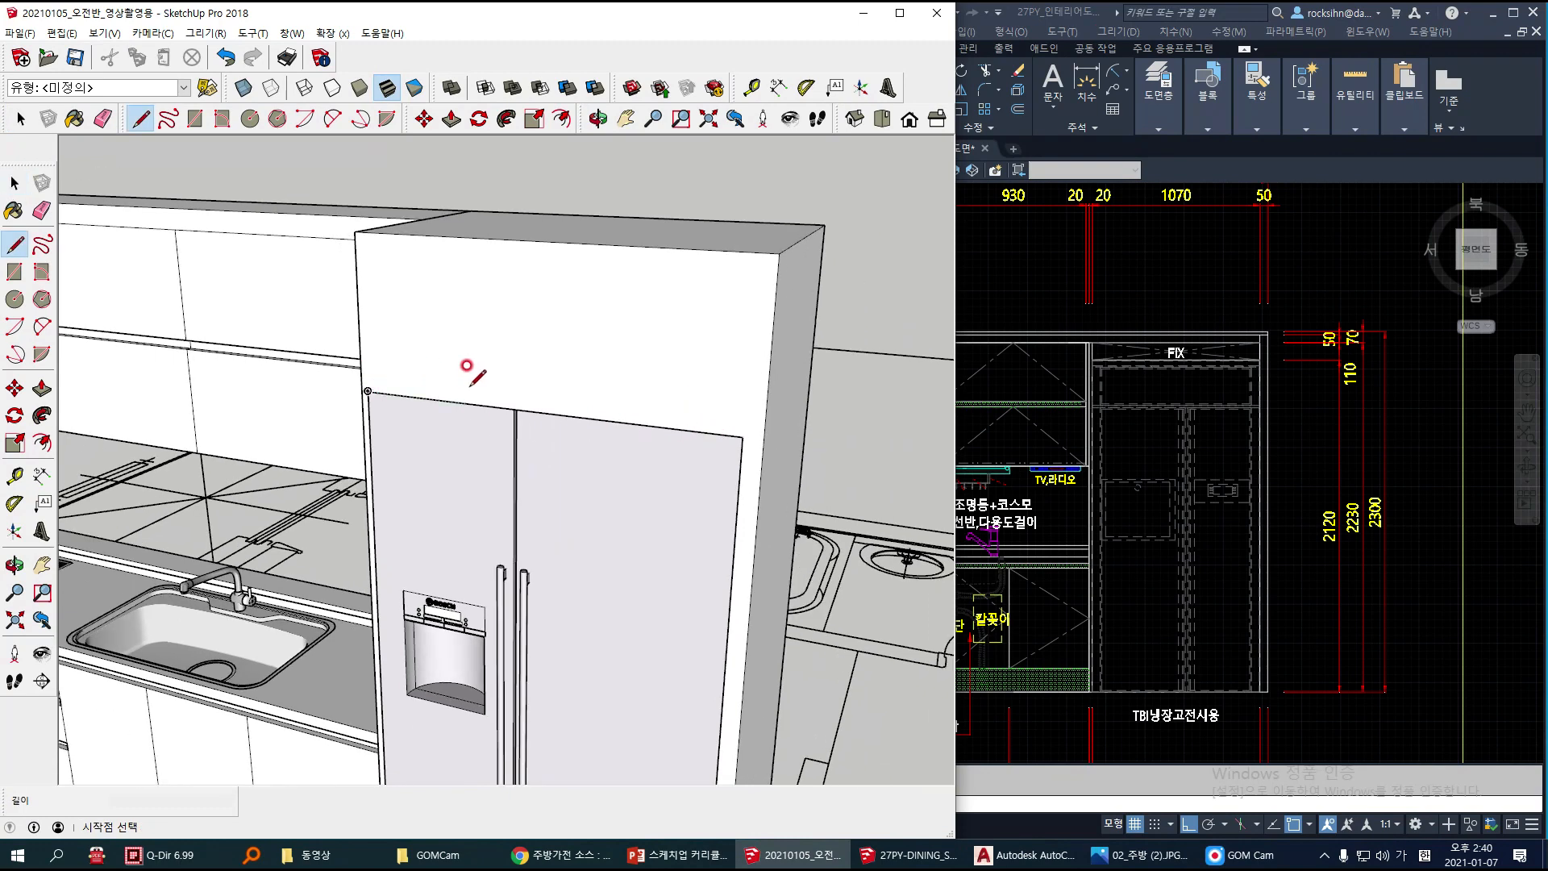
{"action": "scroll", "coordinate": [471, 384], "scroll_direction": "up", "scroll_amount": 1}
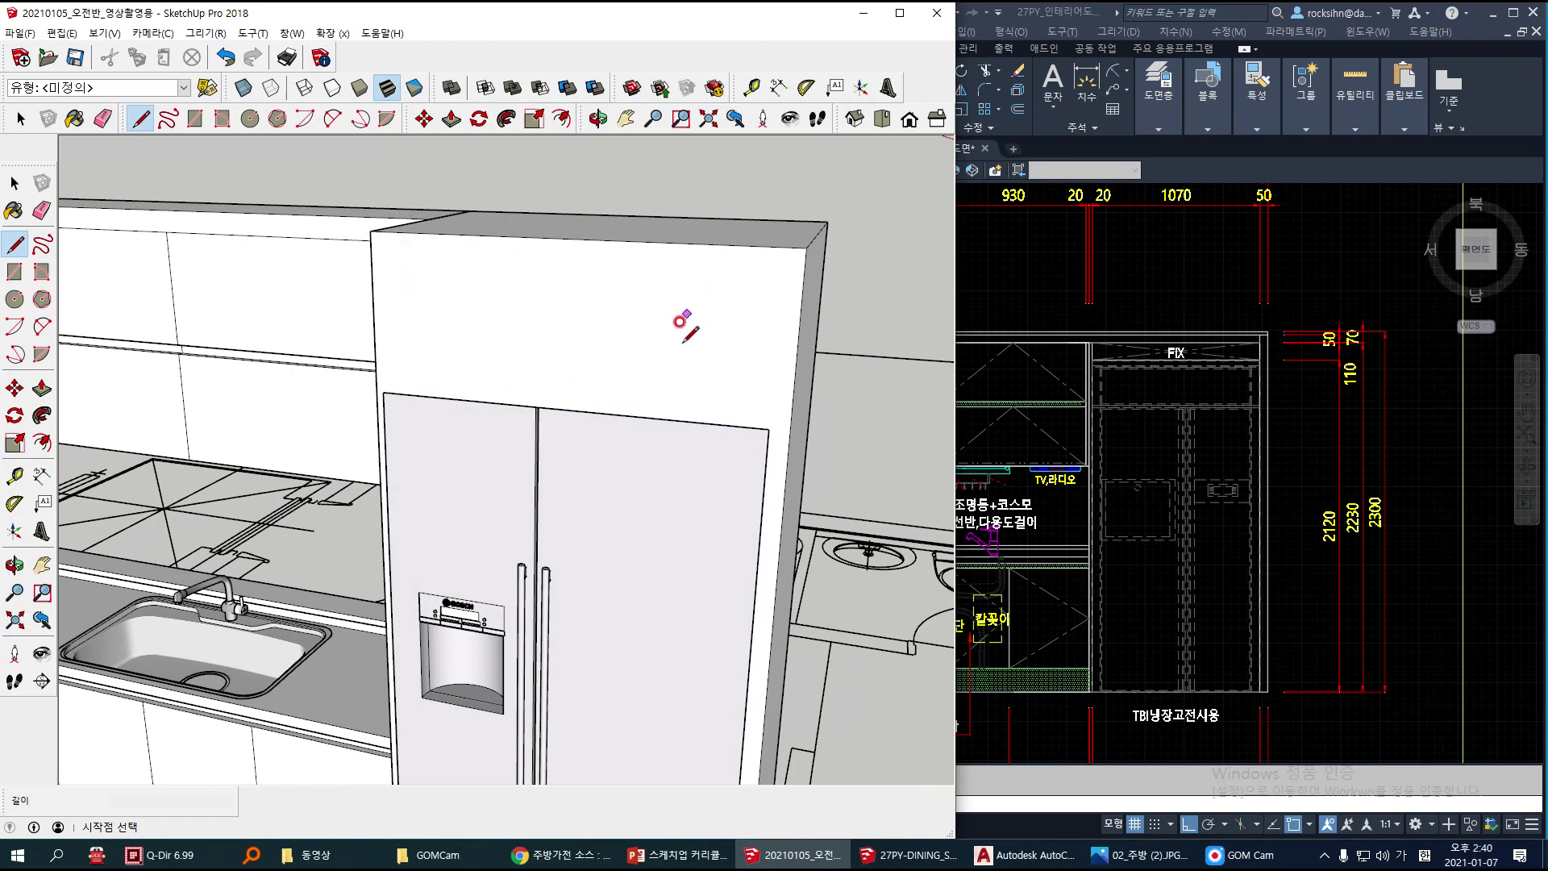
{"action": "key", "text": "space"}
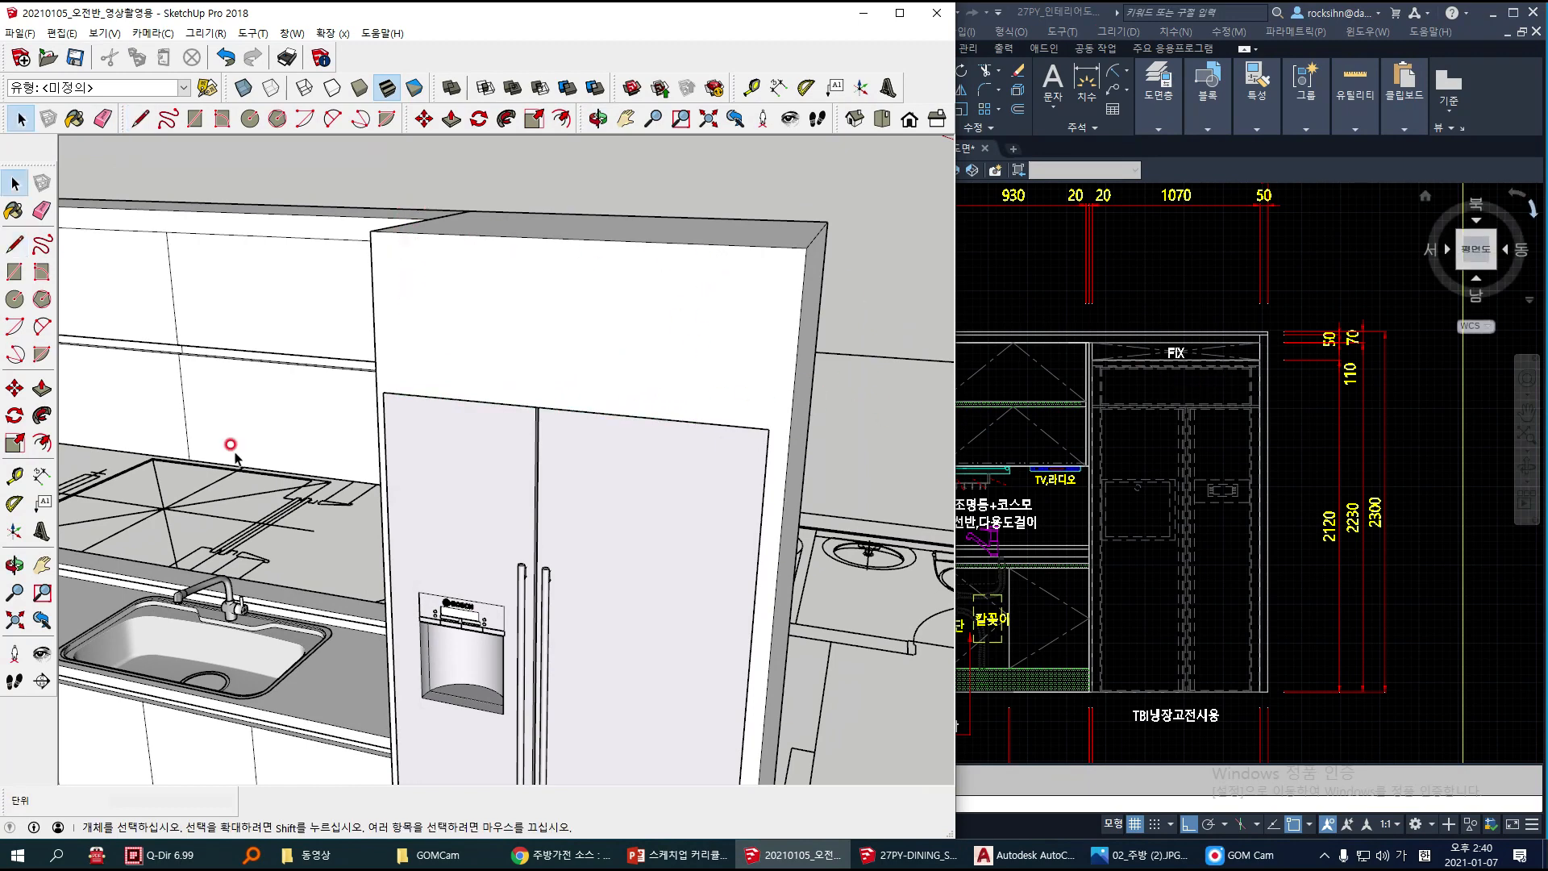
Step: Explode the refrigerator cabinet group into loose geometry and clear the selection
{"action": "left_click", "coordinate": [572, 308]}
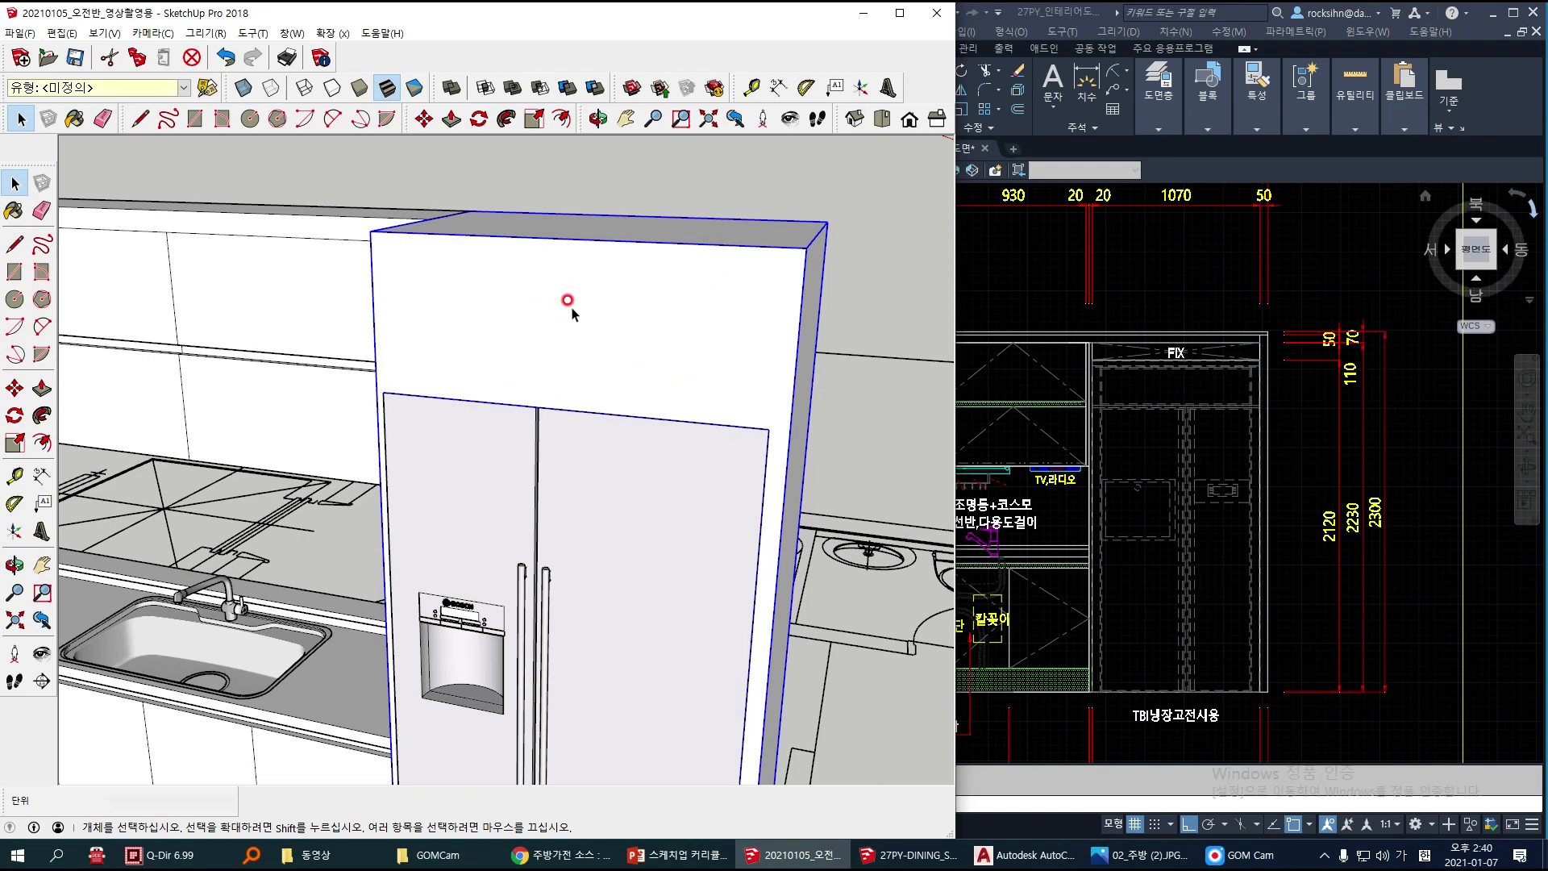
{"action": "key", "text": "l"}
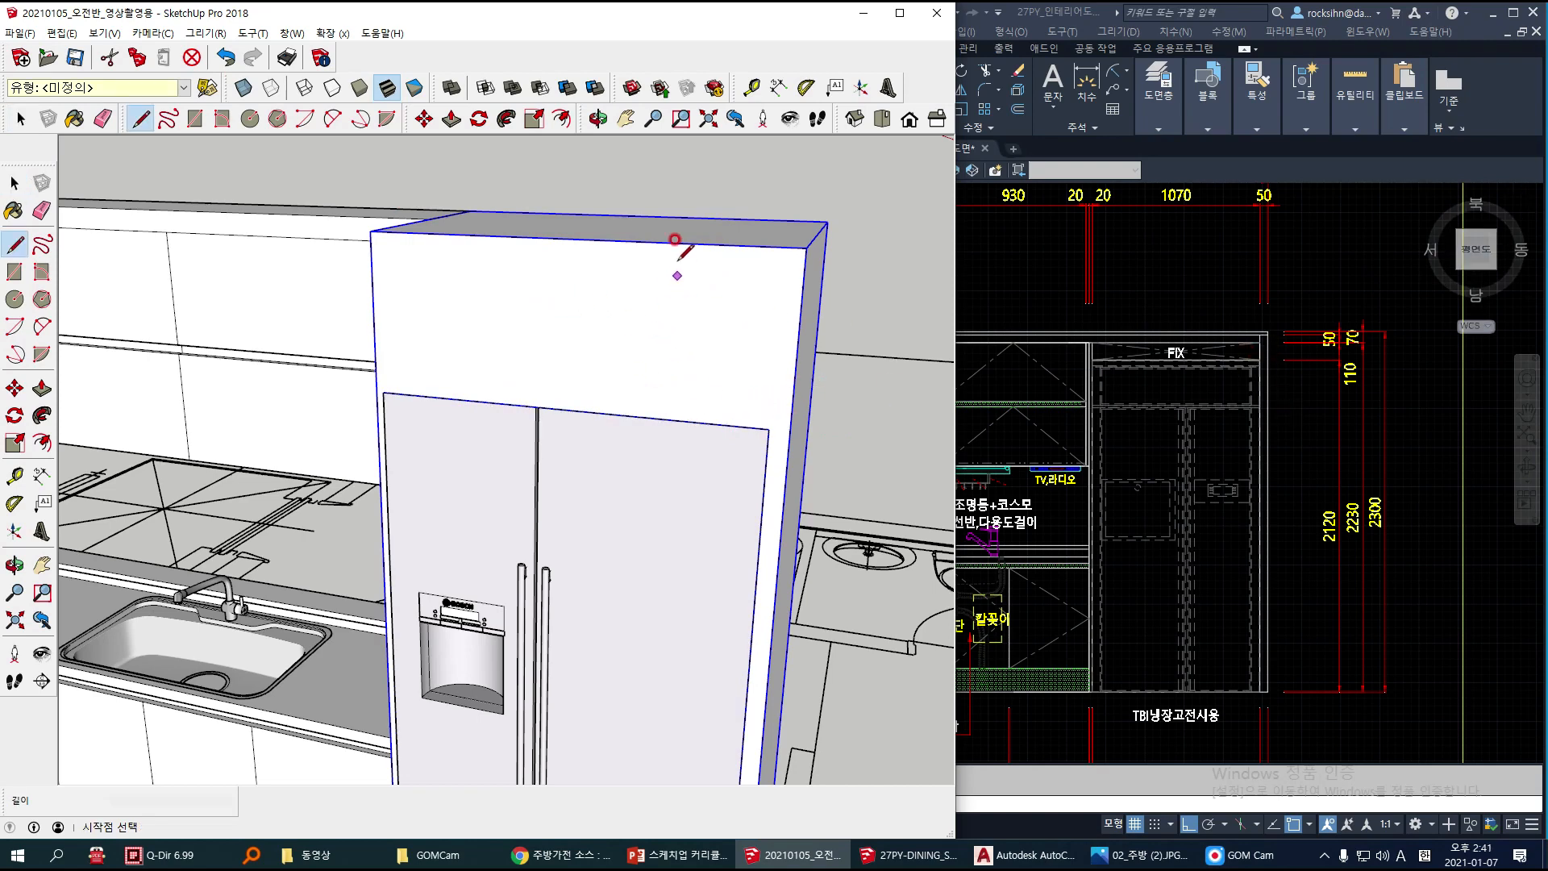
{"action": "key", "text": "space"}
{"action": "right_click", "coordinate": [625, 313]}
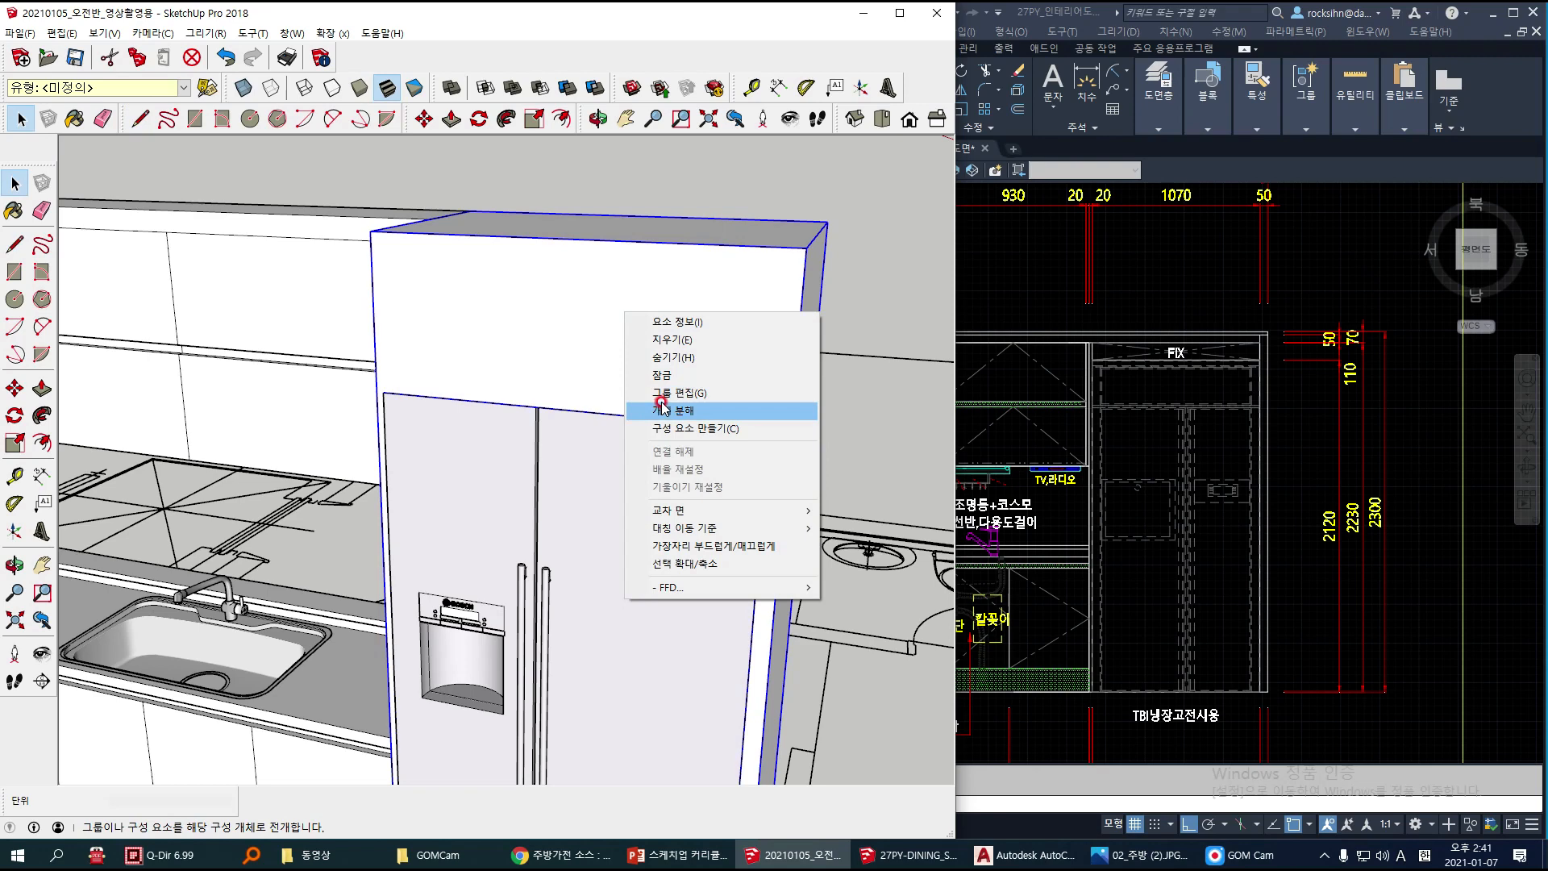
{"action": "left_click", "coordinate": [661, 395]}
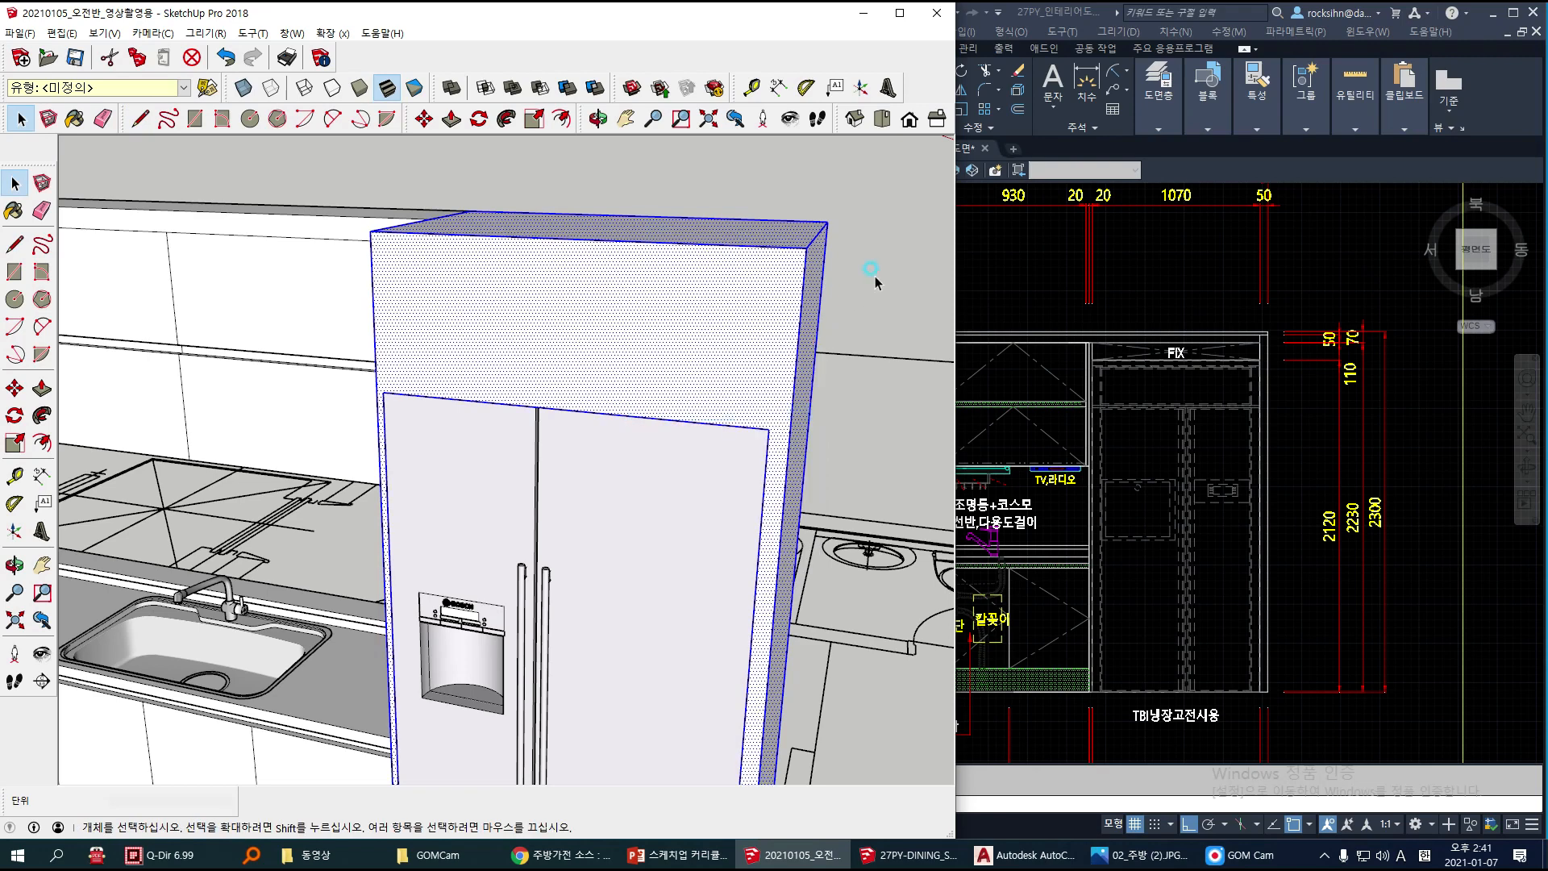
{"action": "left_click", "coordinate": [846, 286]}
Step: Copy the cabinet's top front edge 70 mm down the front face
{"action": "left_click", "coordinate": [753, 243]}
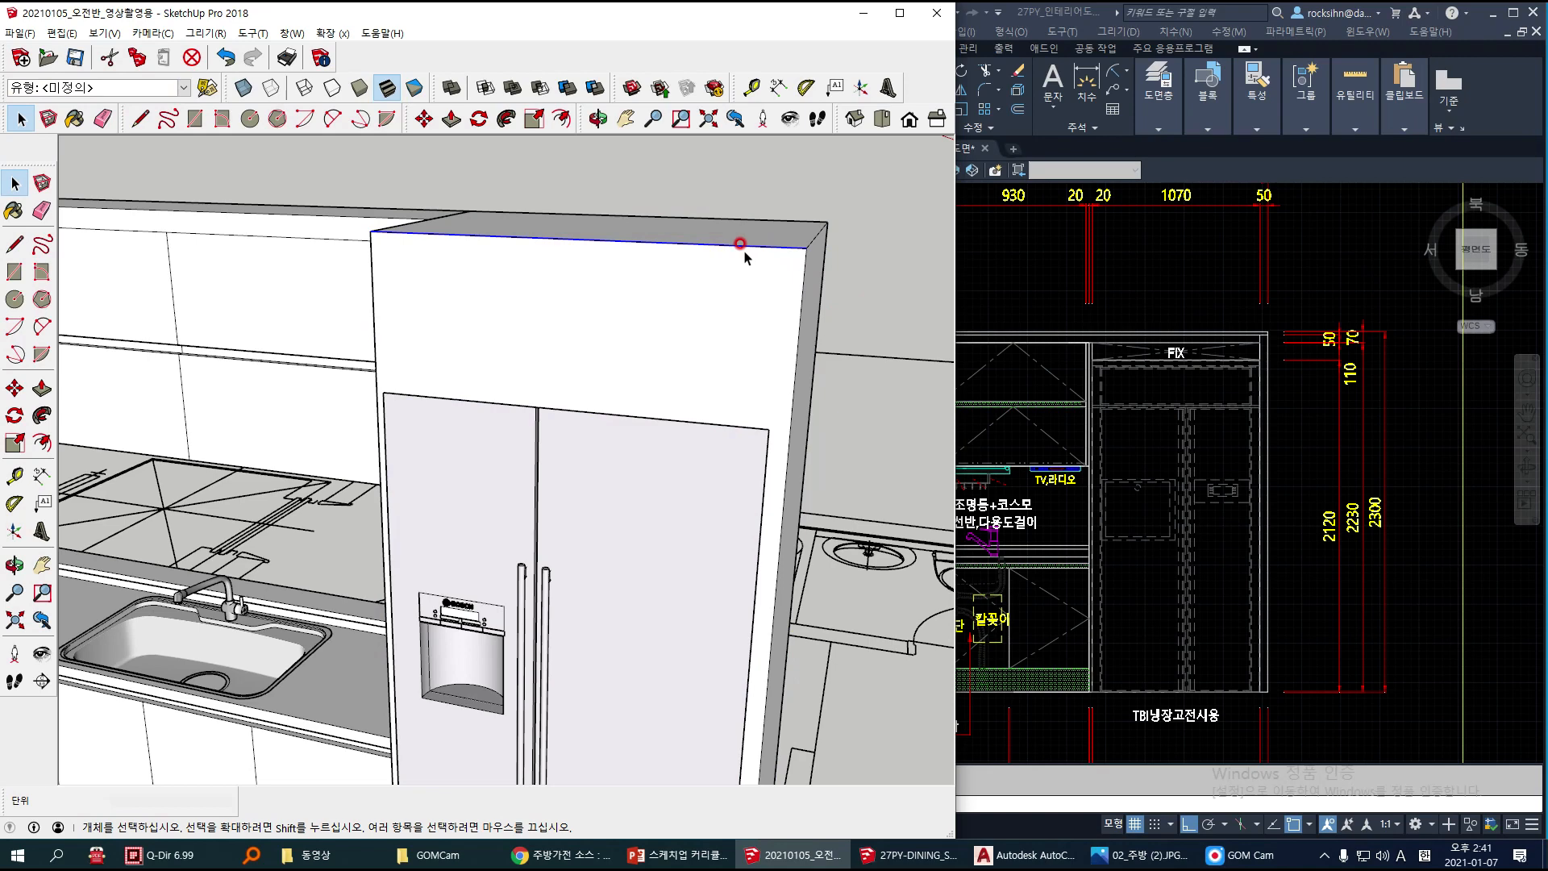
{"action": "key", "text": "m"}
{"action": "key", "text": "ctrl"}
{"action": "left_click", "coordinate": [741, 245]}
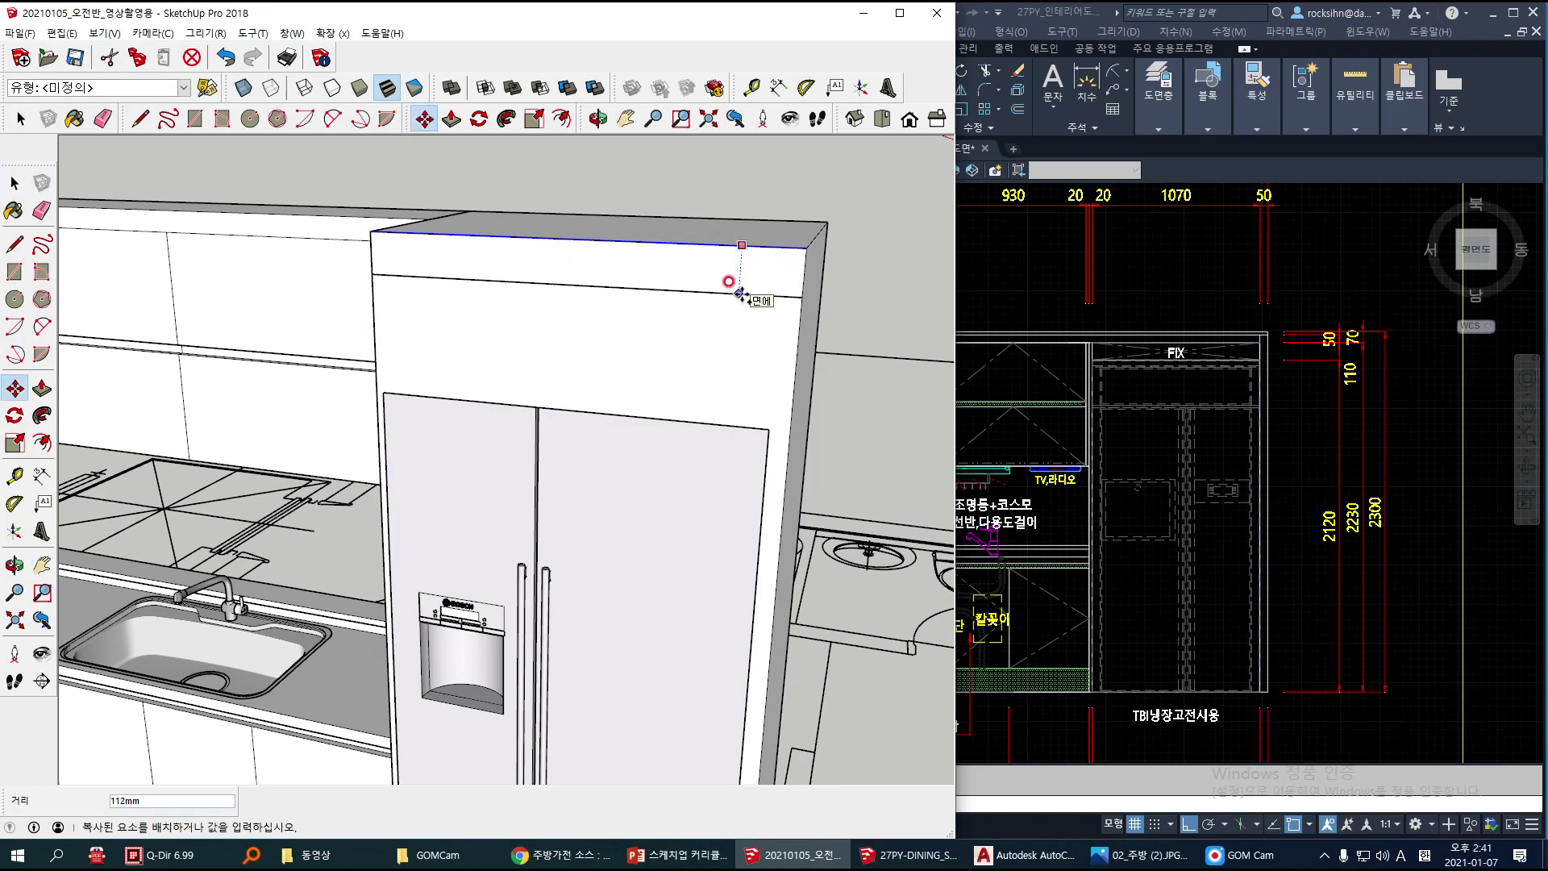
{"action": "type", "text": "70"}
{"action": "key", "text": "Return"}
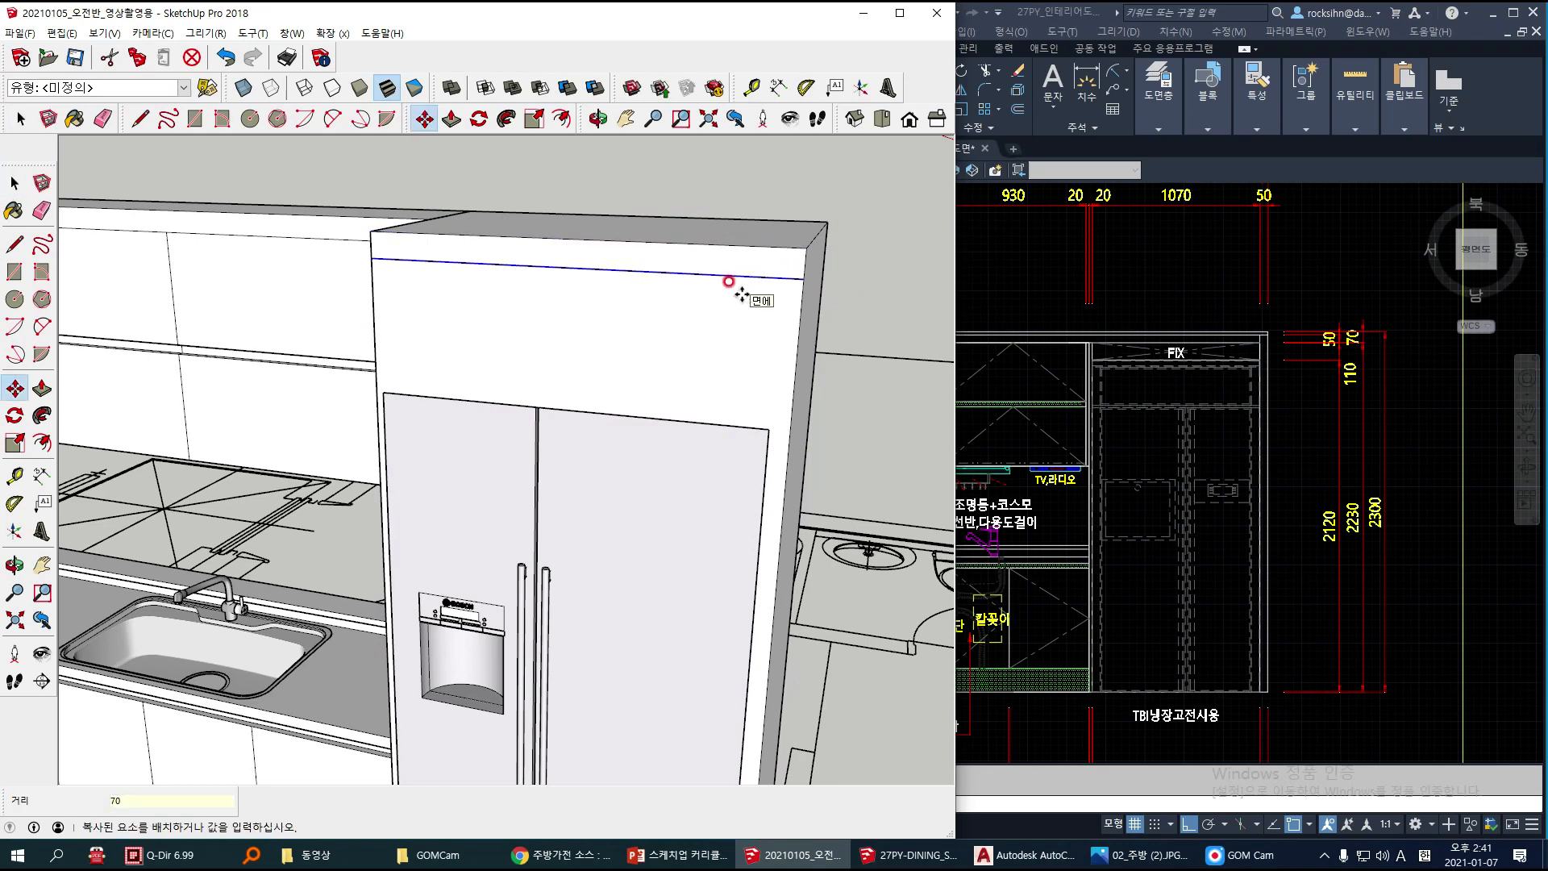
{"action": "key", "text": "space"}
Step: Draw vertical lines from both top corners of the refrigerator opening up to the copied edge, outlining the upper front panel
{"action": "key", "text": "l"}
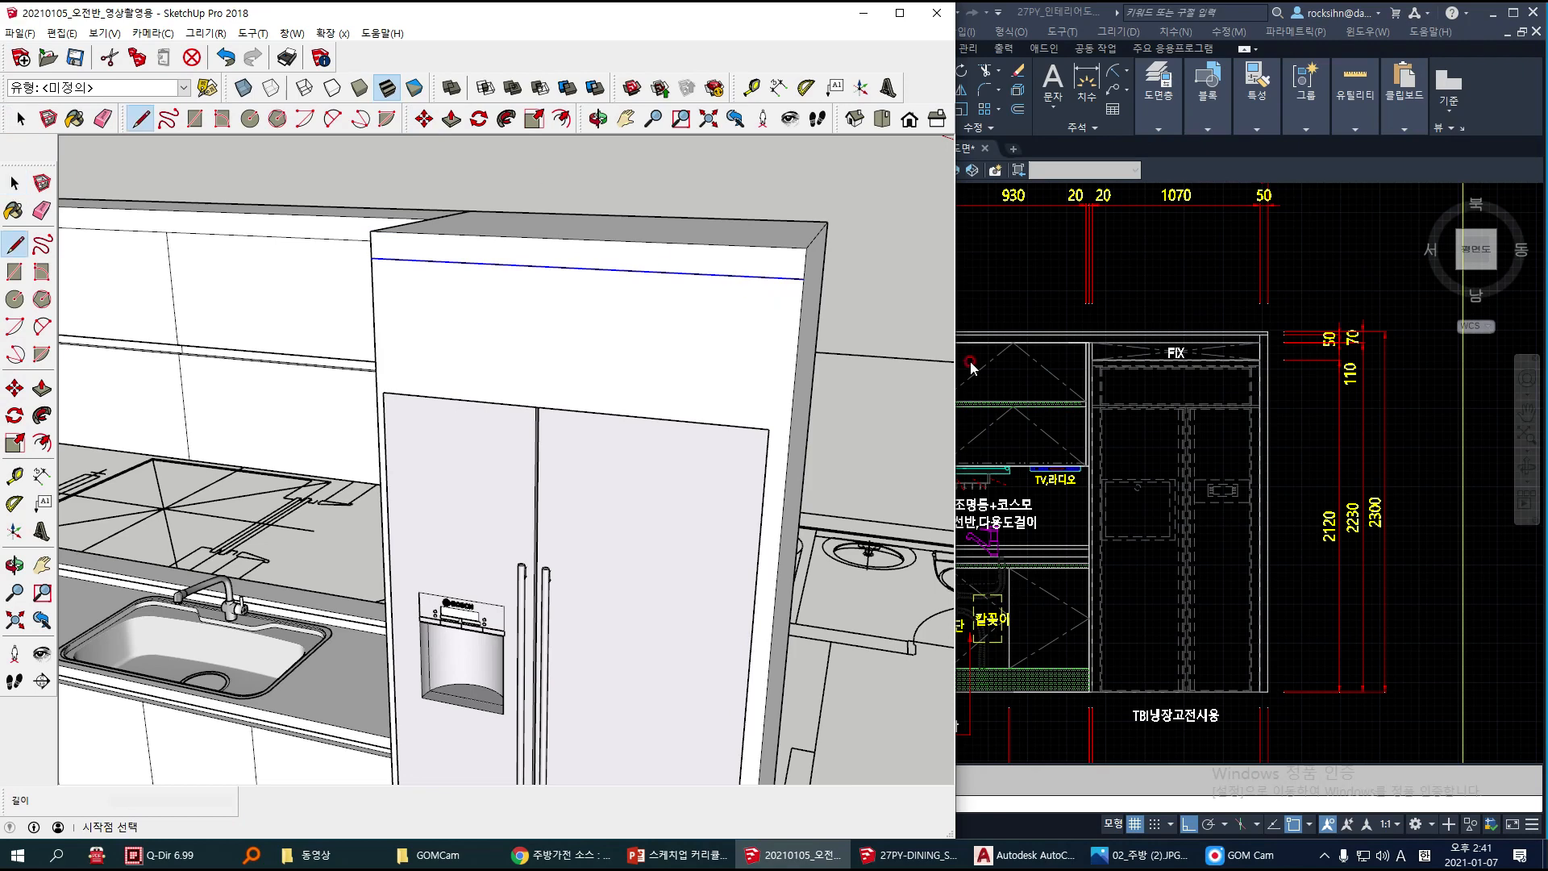
{"action": "left_click", "coordinate": [768, 429]}
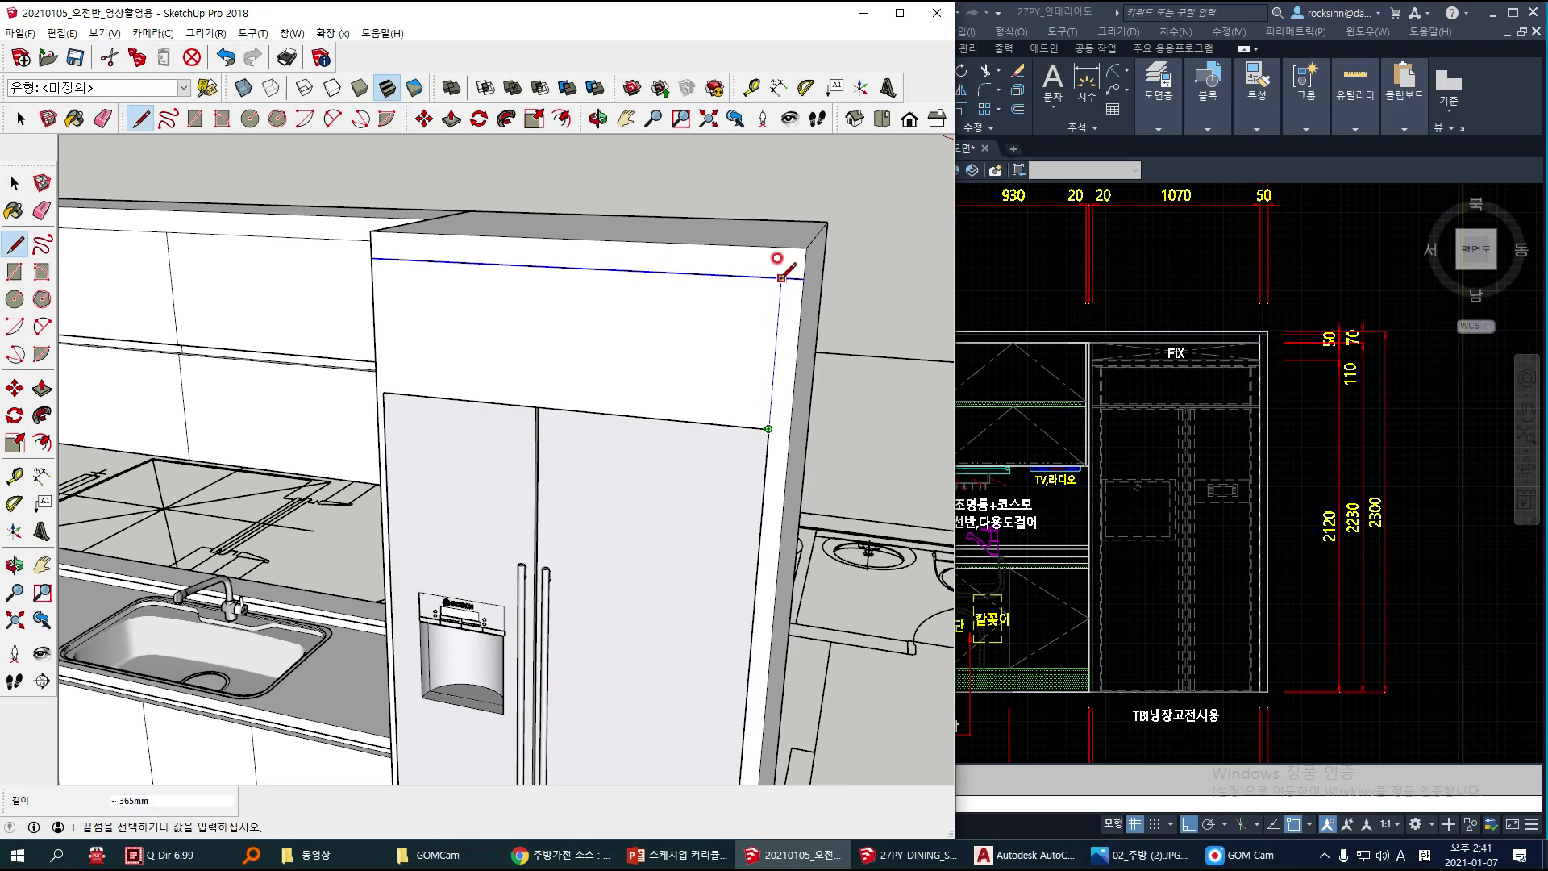
{"action": "left_click", "coordinate": [781, 279]}
{"action": "left_click", "coordinate": [383, 392]}
{"action": "left_click", "coordinate": [380, 259]}
Step: Copy the top edge of the refrigerator opening 32 mm upward on the cabinet's front face
{"action": "middle_click_drag", "start_coordinate": [543, 430], "coordinate": [634, 433]}
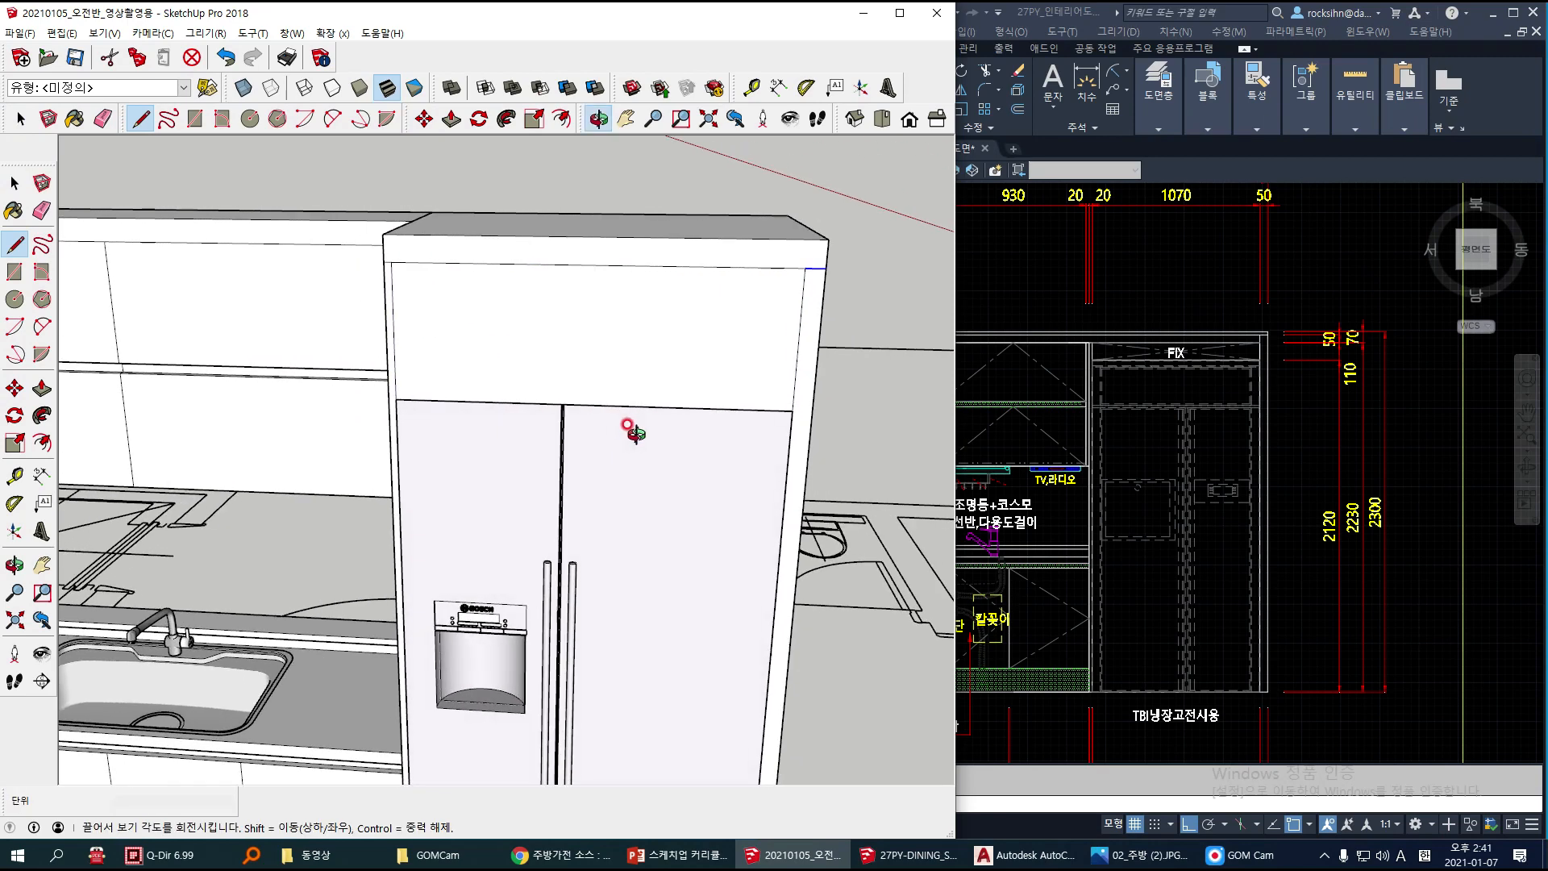
{"action": "key", "text": "space"}
{"action": "key", "text": "m"}
{"action": "key", "text": "ctrl"}
{"action": "left_click", "coordinate": [443, 400]}
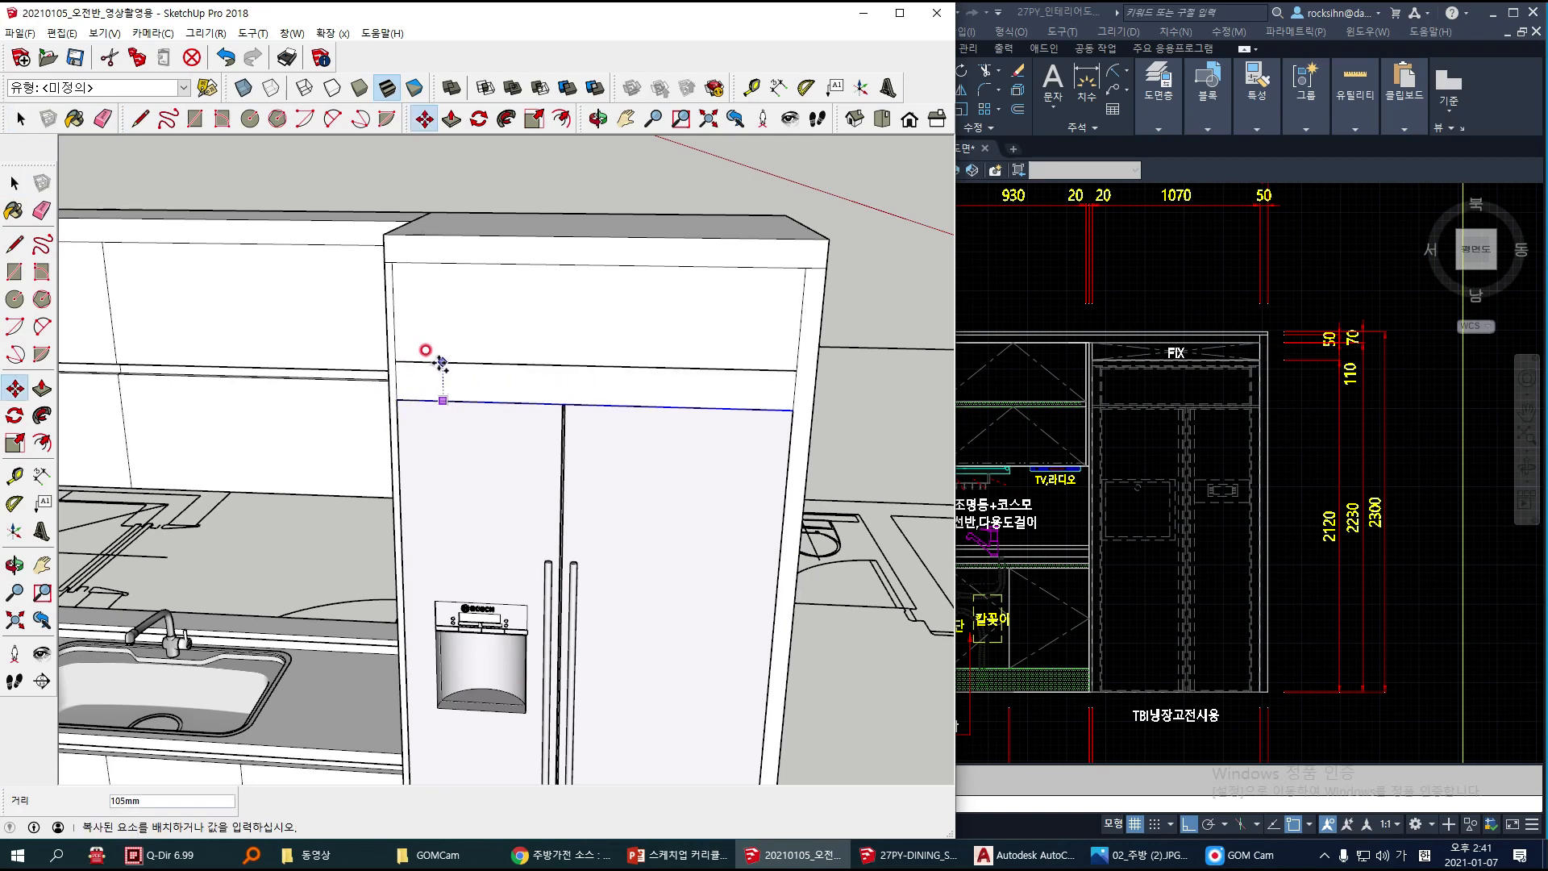
{"action": "key", "text": "Return"}
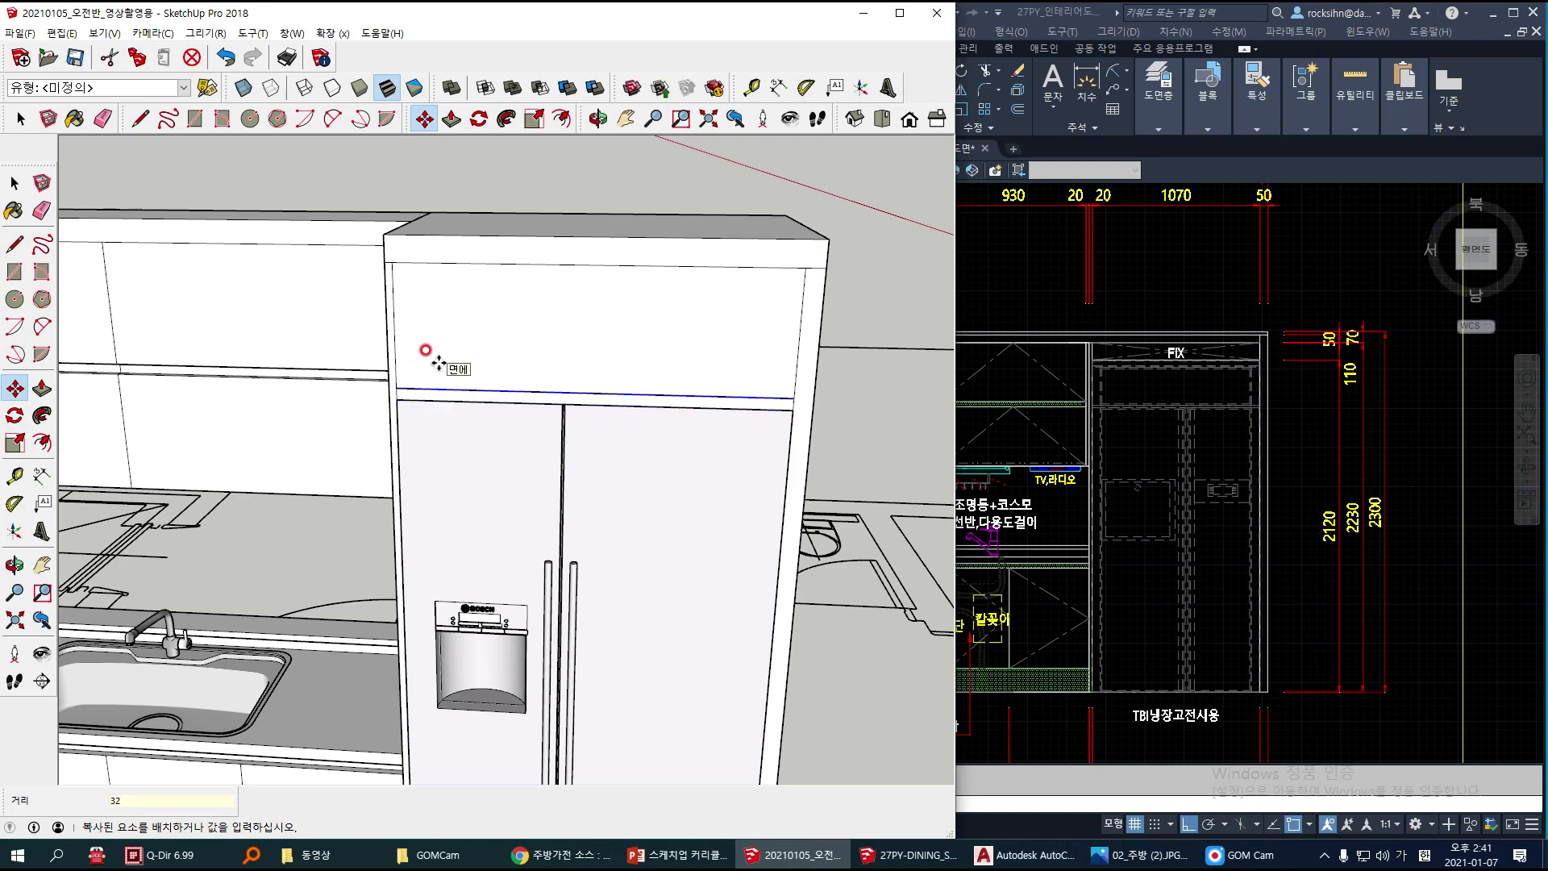
{"action": "key", "text": "space"}
Step: Push/Pull the narrow strip directly above the refrigerator 20 mm inward and clear the selection
{"action": "middle_click_drag", "start_coordinate": [436, 356], "coordinate": [369, 368]}
{"action": "key", "text": "p"}
{"action": "left_click", "coordinate": [411, 391]}
{"action": "type", "text": "20"}
{"action": "key", "text": "Return"}
{"action": "key", "text": "space"}
{"action": "key", "text": "ctrl+t"}
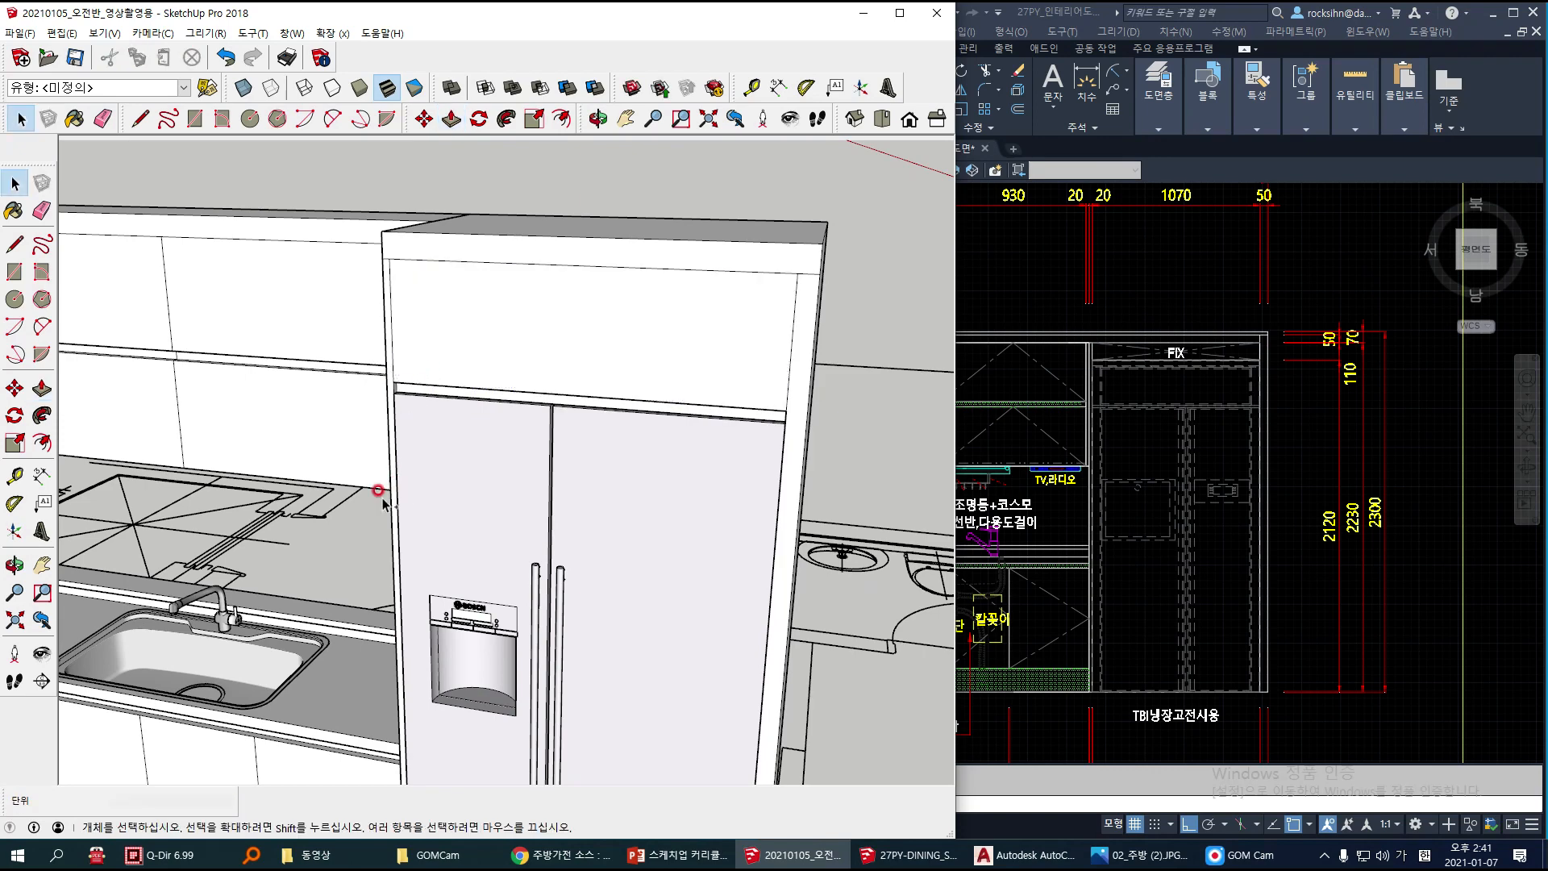
Step: Select all connected geometry of the refrigerator cabinet and make it a group
{"action": "left_click_drag", "start_coordinate": [322, 422], "coordinate": [281, 434]}
{"action": "left_click_drag", "start_coordinate": [457, 395], "coordinate": [465, 476]}
{"action": "key", "text": "Escape"}
{"action": "middle_click_drag", "start_coordinate": [657, 484], "coordinate": [650, 349]}
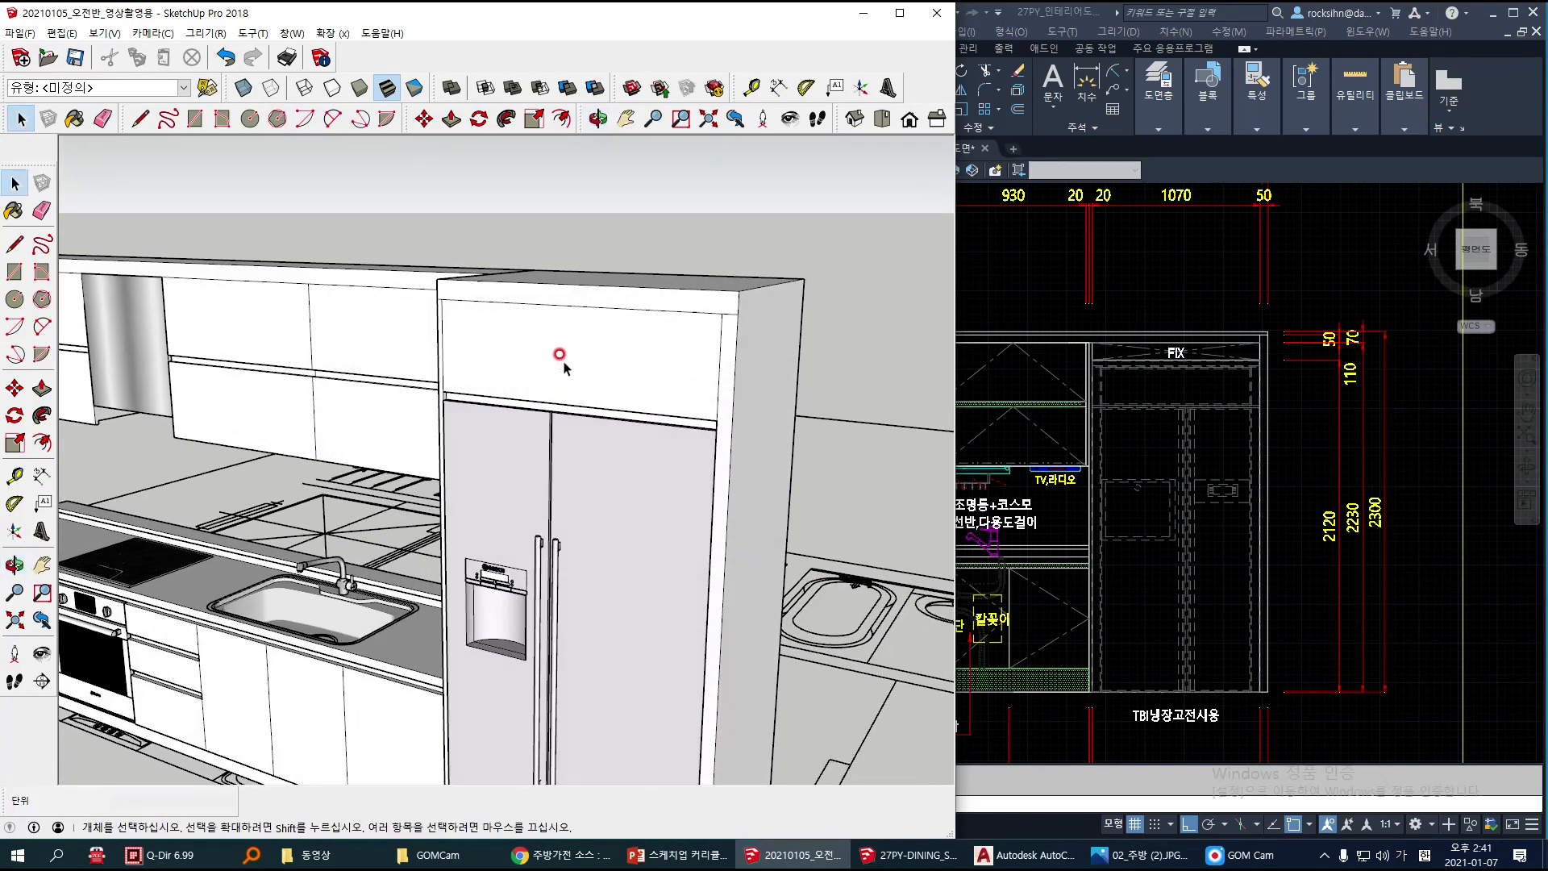
{"action": "left_click", "coordinate": [564, 366]}
{"action": "triple_click", "coordinate": [674, 391]}
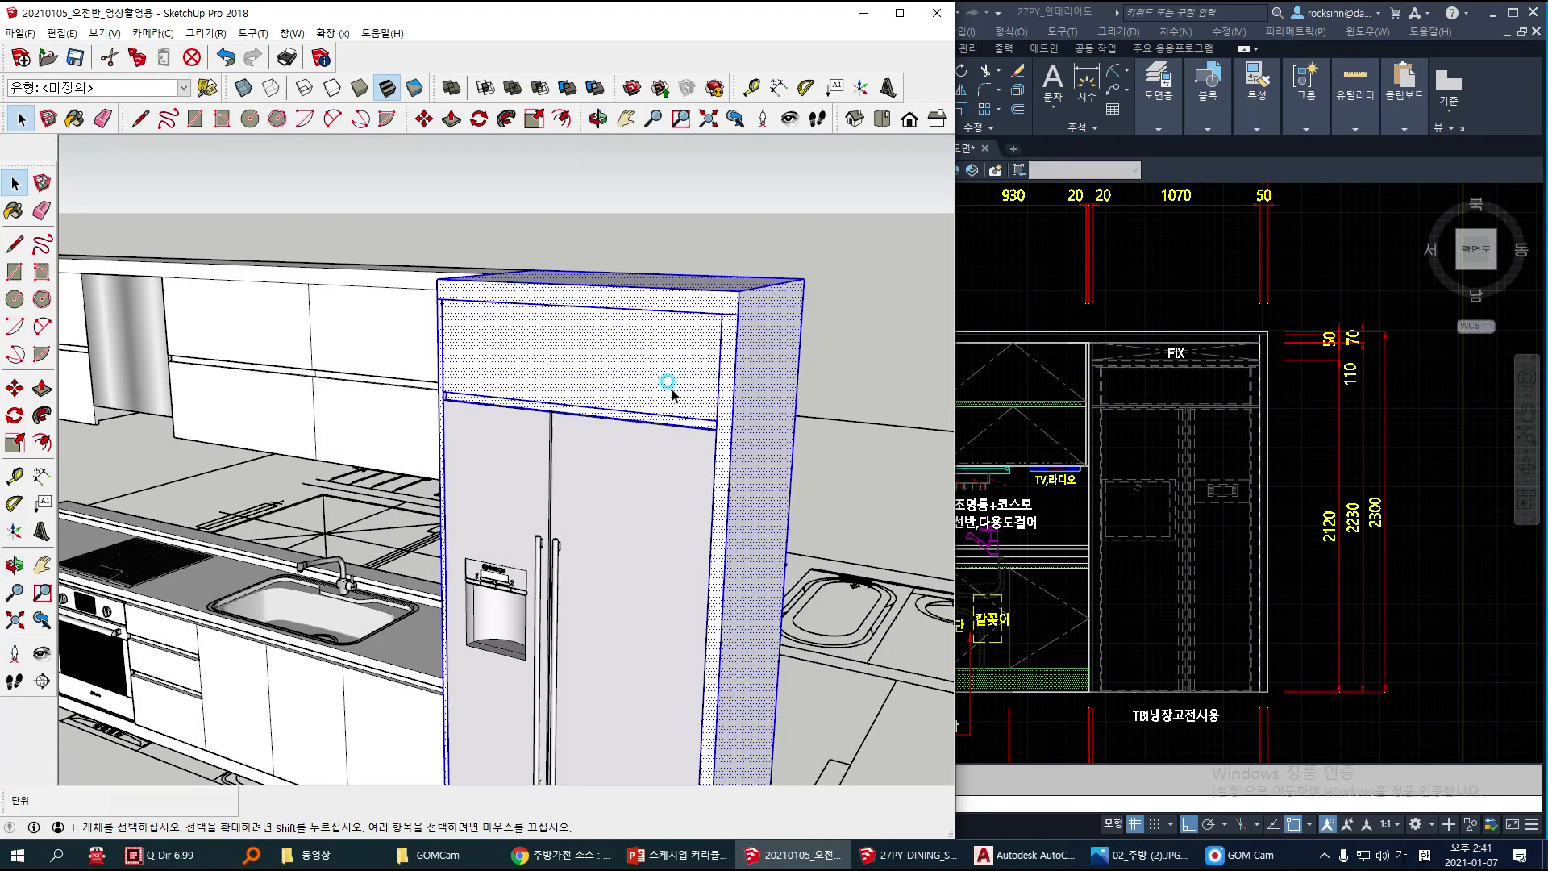
{"action": "right_click", "coordinate": [695, 387]}
{"action": "left_click", "coordinate": [755, 528]}
Step: Move the refrigerator 10 mm forward out of the cabinet opening along the red axis
{"action": "left_click", "coordinate": [664, 506]}
{"action": "scroll", "coordinate": [719, 496], "scroll_direction": "up", "scroll_amount": 5}
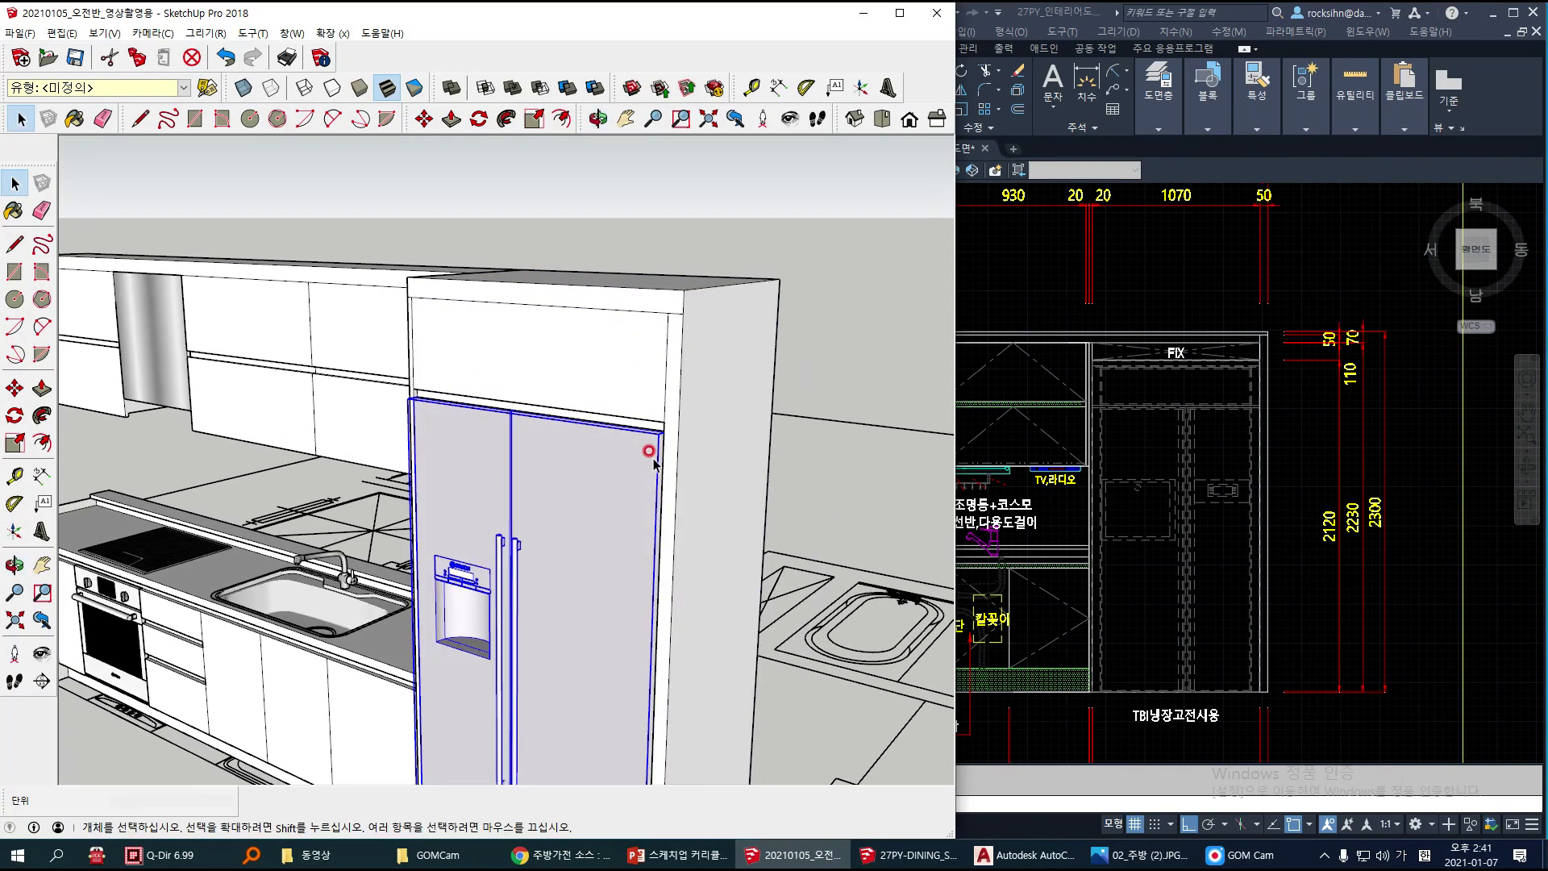
{"action": "scroll", "coordinate": [641, 459], "scroll_direction": "up", "scroll_amount": 1}
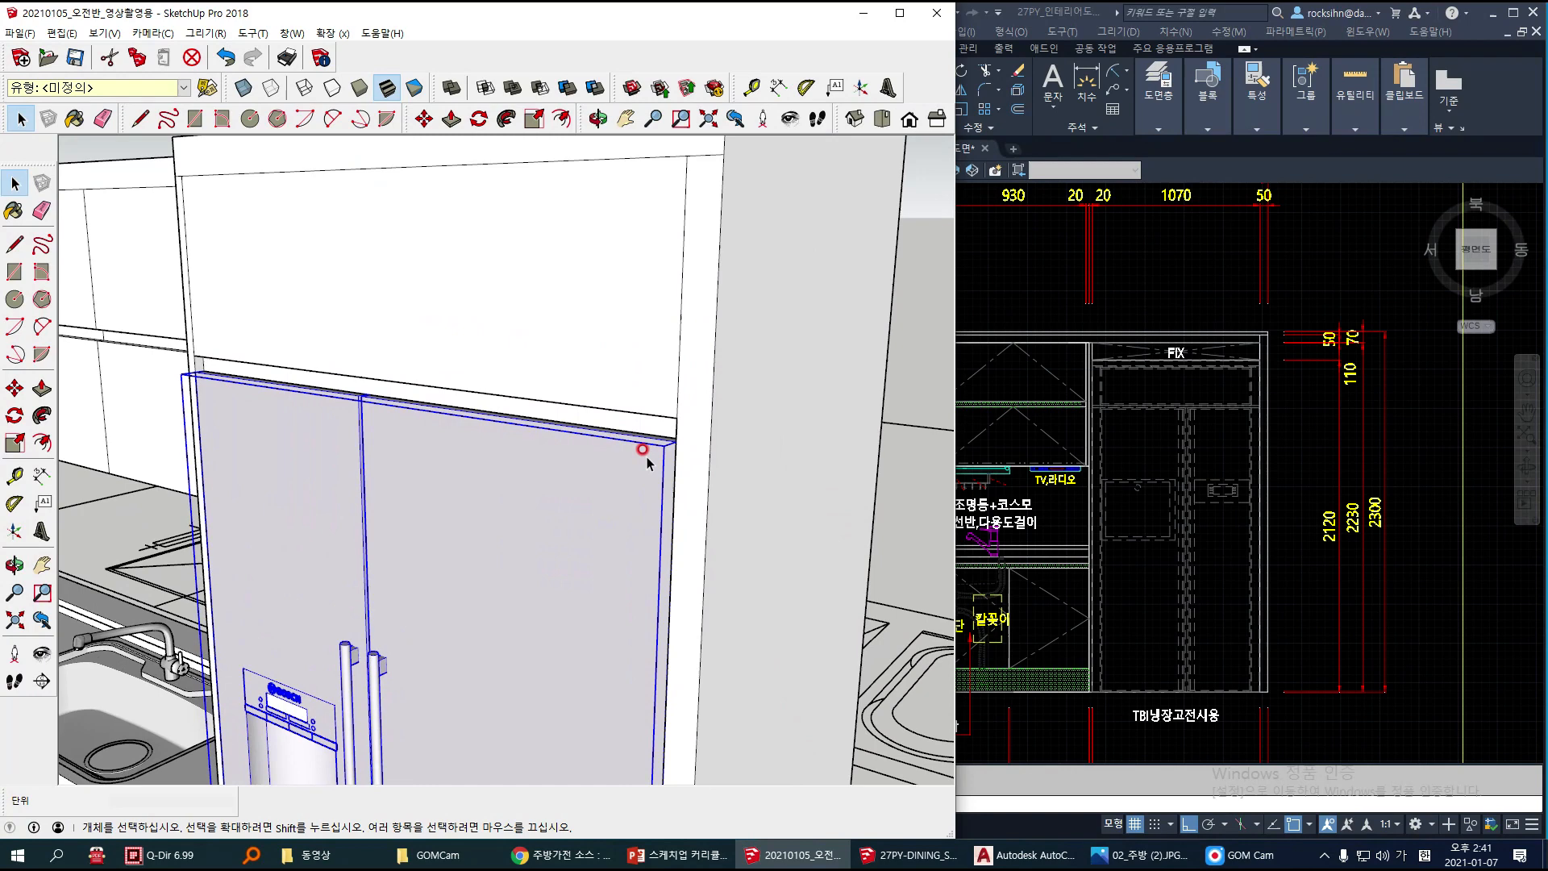
{"action": "key", "text": "m"}
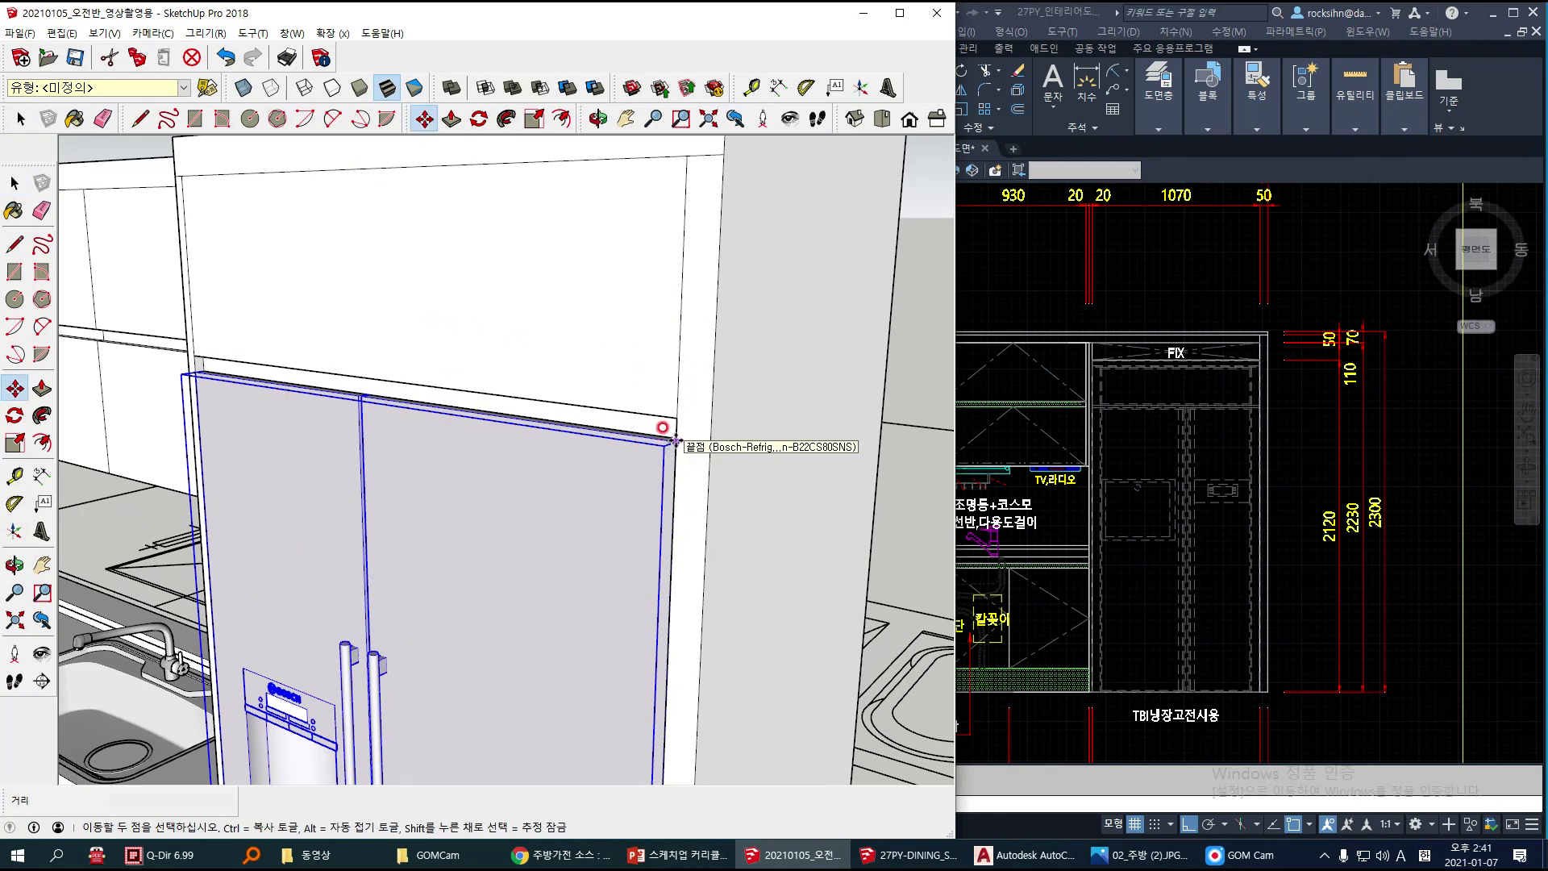
{"action": "left_click", "coordinate": [675, 441]}
{"action": "middle_click_drag", "start_coordinate": [665, 443], "coordinate": [550, 425]}
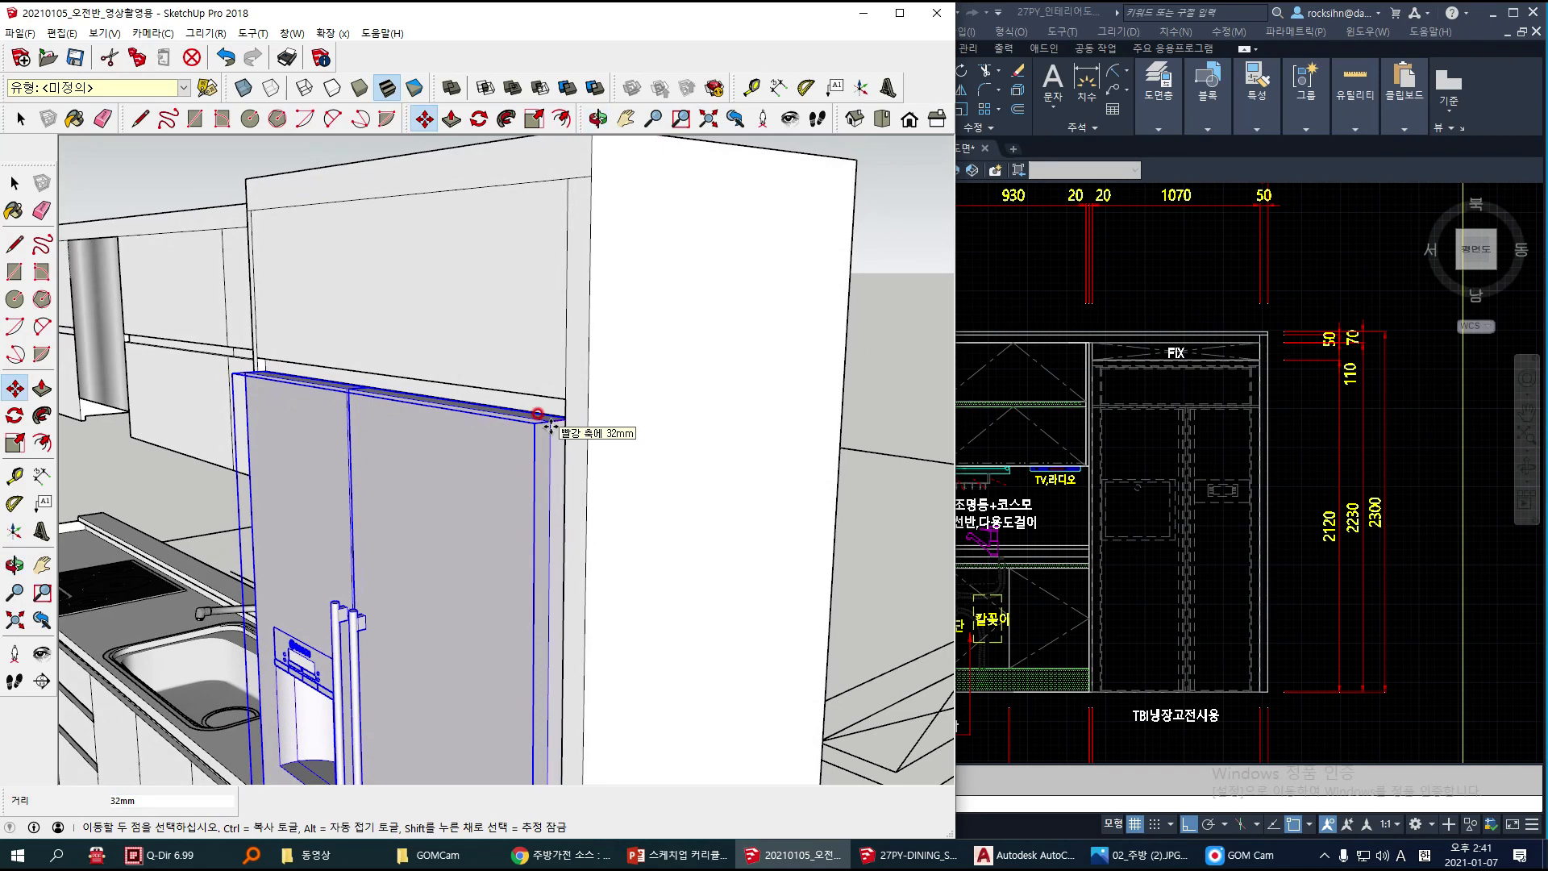
{"action": "type", "text": "10"}
{"action": "key", "text": "Return"}
{"action": "key", "text": "space"}
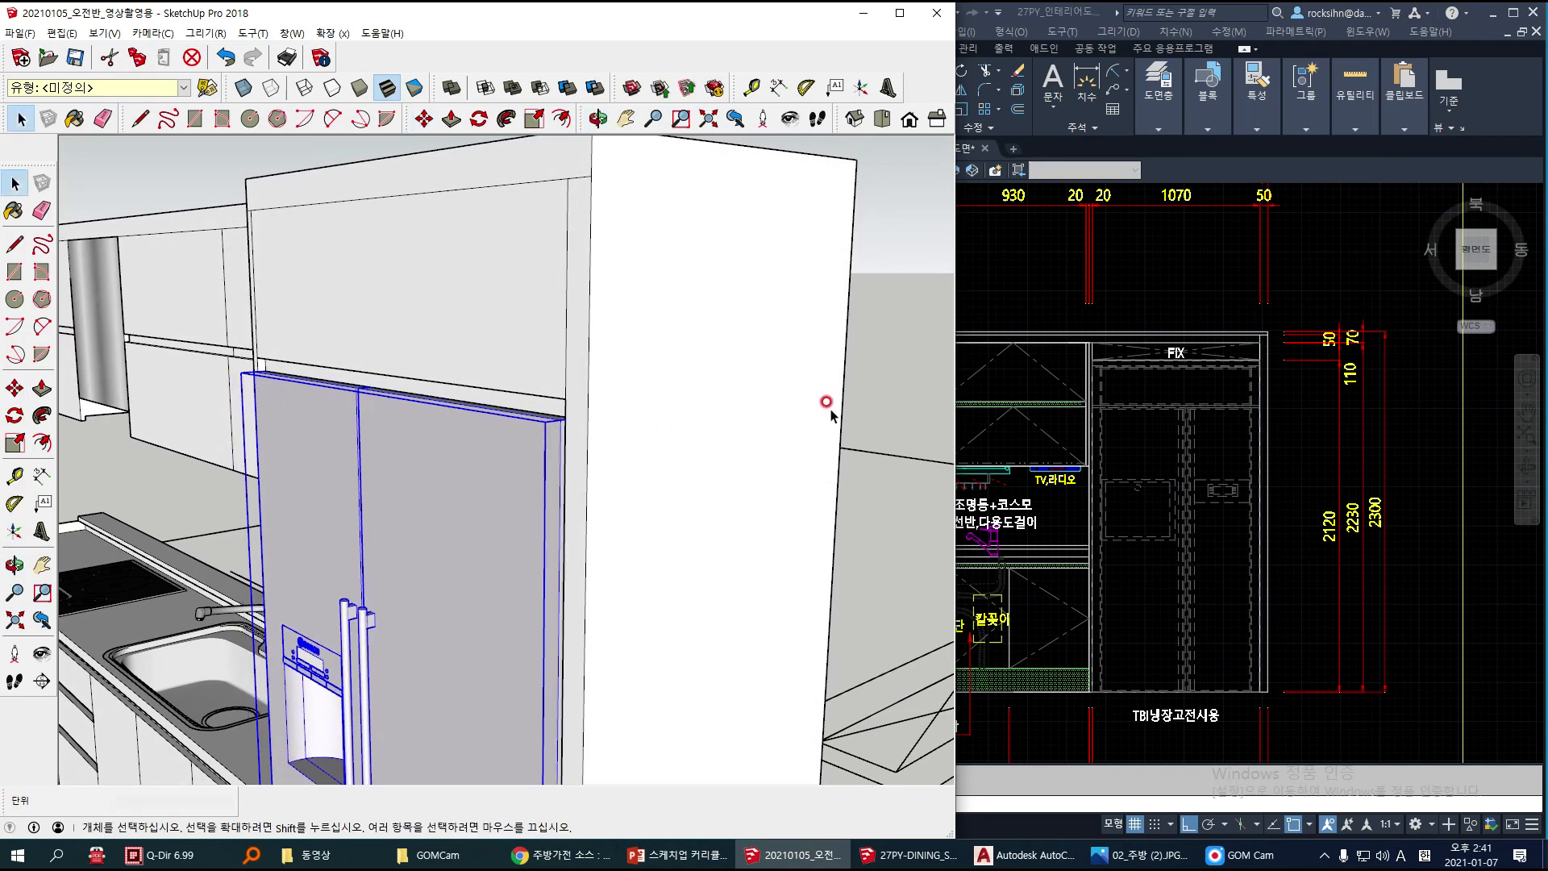
{"action": "left_click", "coordinate": [687, 421]}
{"action": "scroll", "coordinate": [497, 442], "scroll_direction": "down", "scroll_amount": 6}
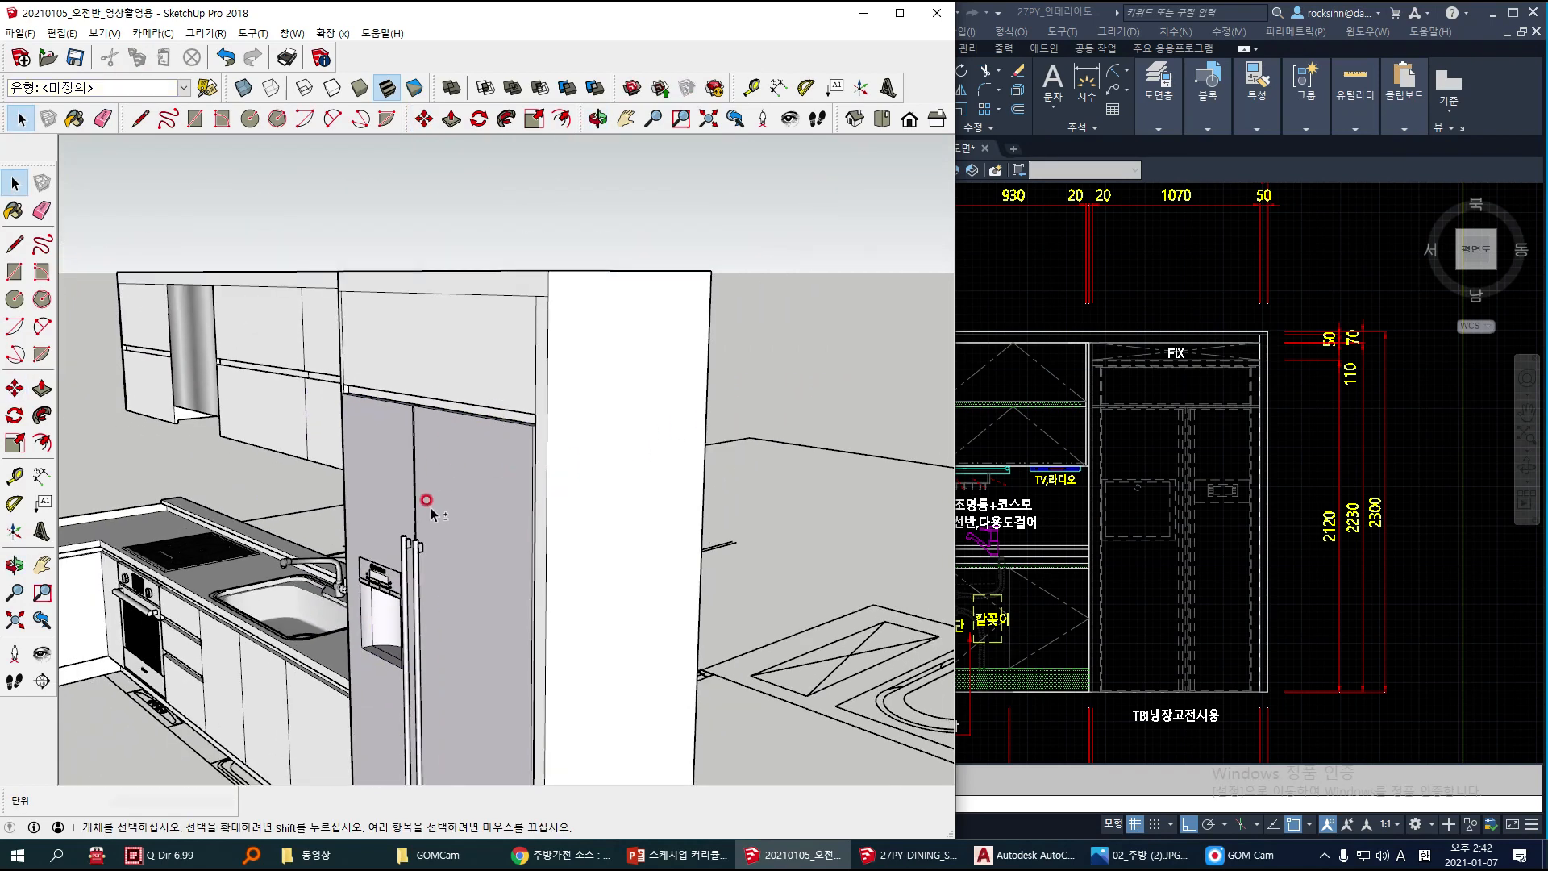